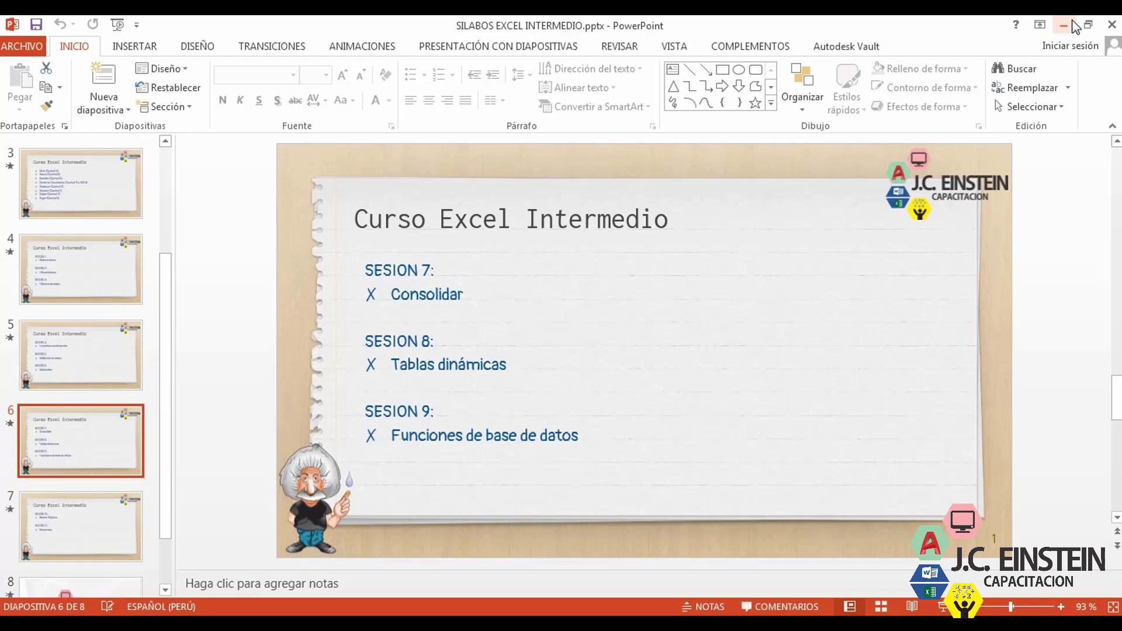
Switch from the PowerPoint syllabus to the Sesion 8 Excel Intermedio workbook's TABLAS DINAMICAS data.
key("alt+Tab")
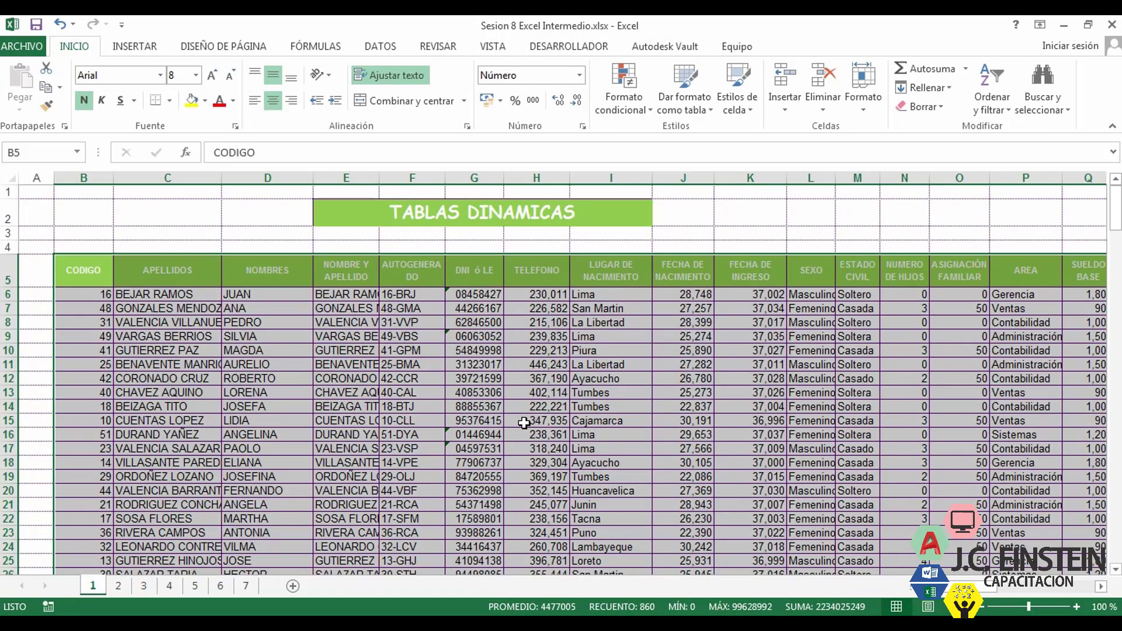
Read the task on sheet 2, then return to the employee data sheet.
left_click(118, 586)
left_click(101, 585)
left_click(119, 585)
left_click(94, 585)
left_click(96, 261)
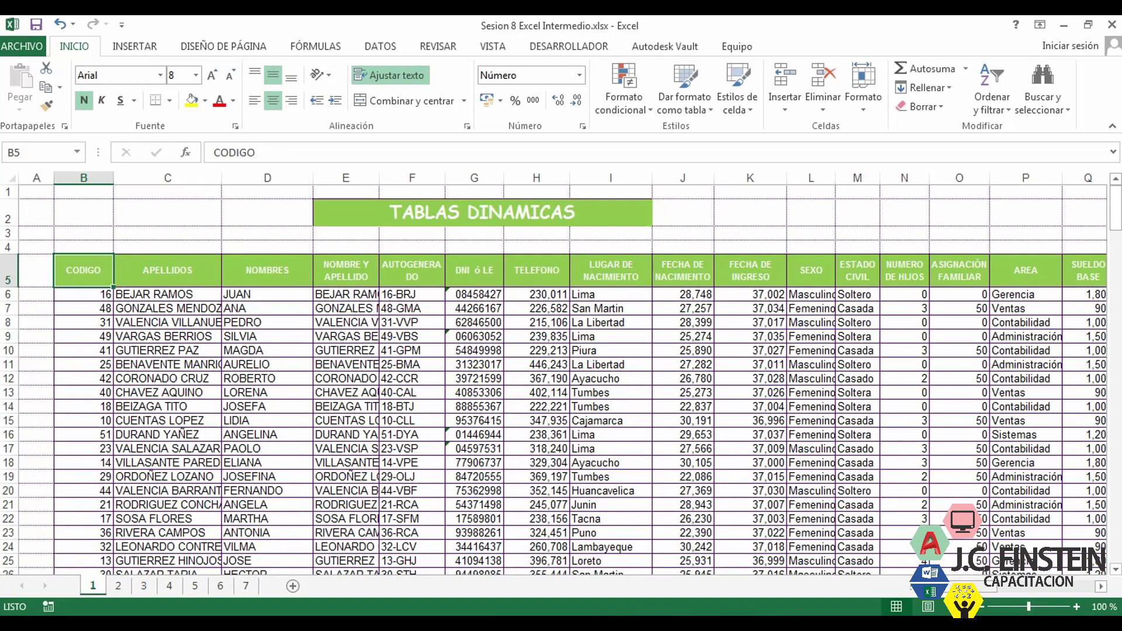
mouse_move(978, 588)
left_mouse_down()
mouse_move(1020, 589)
mouse_move(959, 589)
left_mouse_up()
Put the active cell inside the employee data table and show the INSERTAR ribbon commands.
left_click_drag(99, 263, 993, 543)
scroll(859, 493, "up", 7)
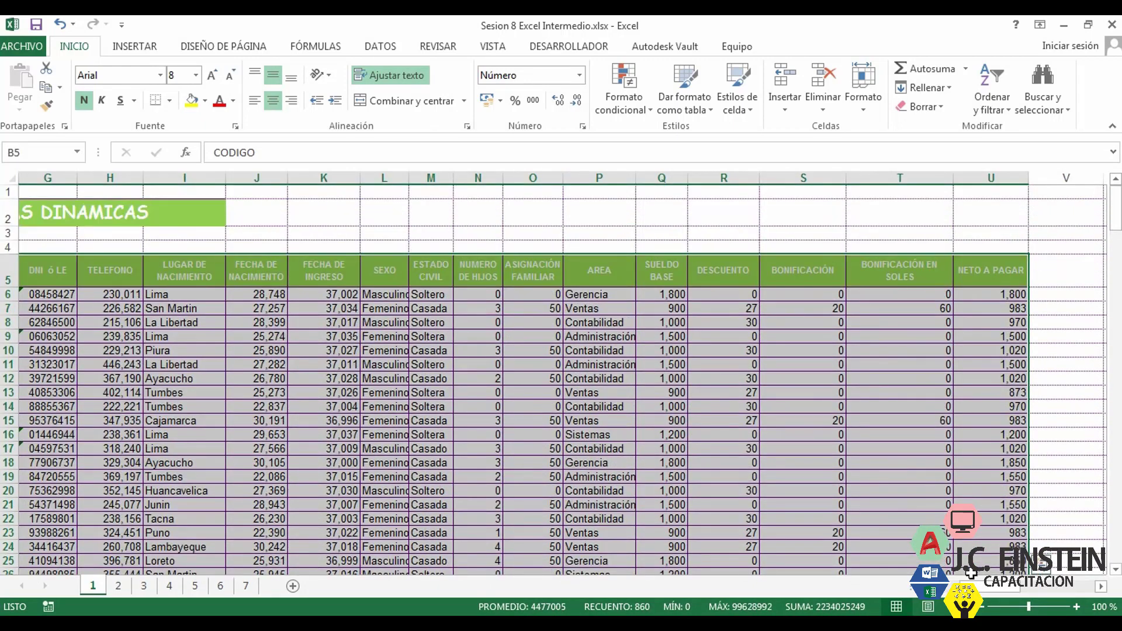
scroll(561, 374, "left", 2)
left_click(526, 392)
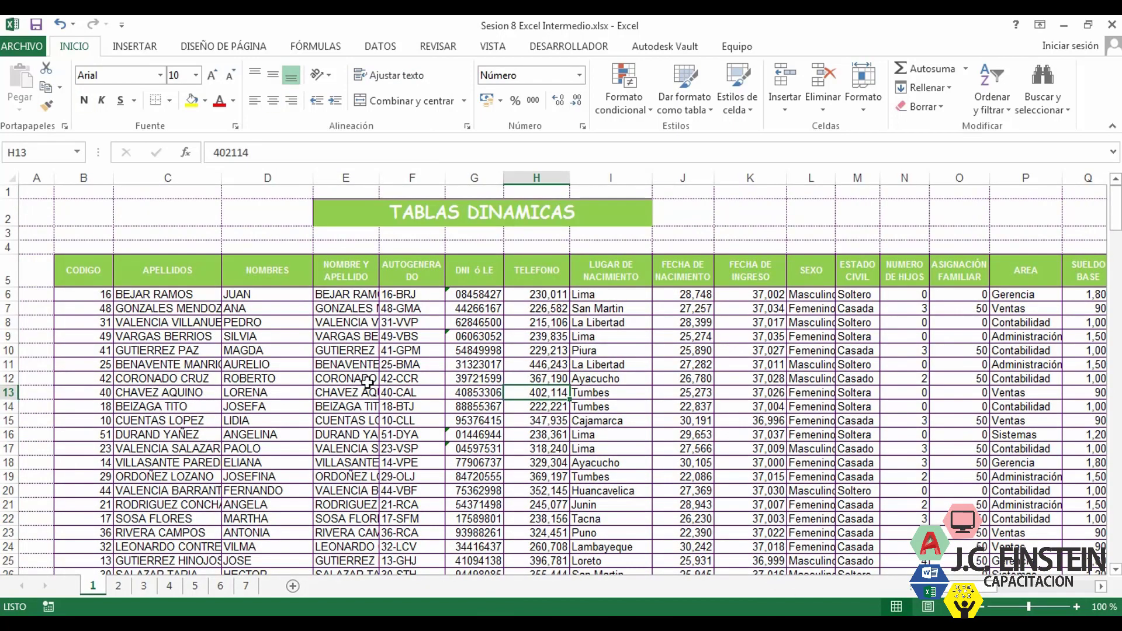
left_click(811, 407)
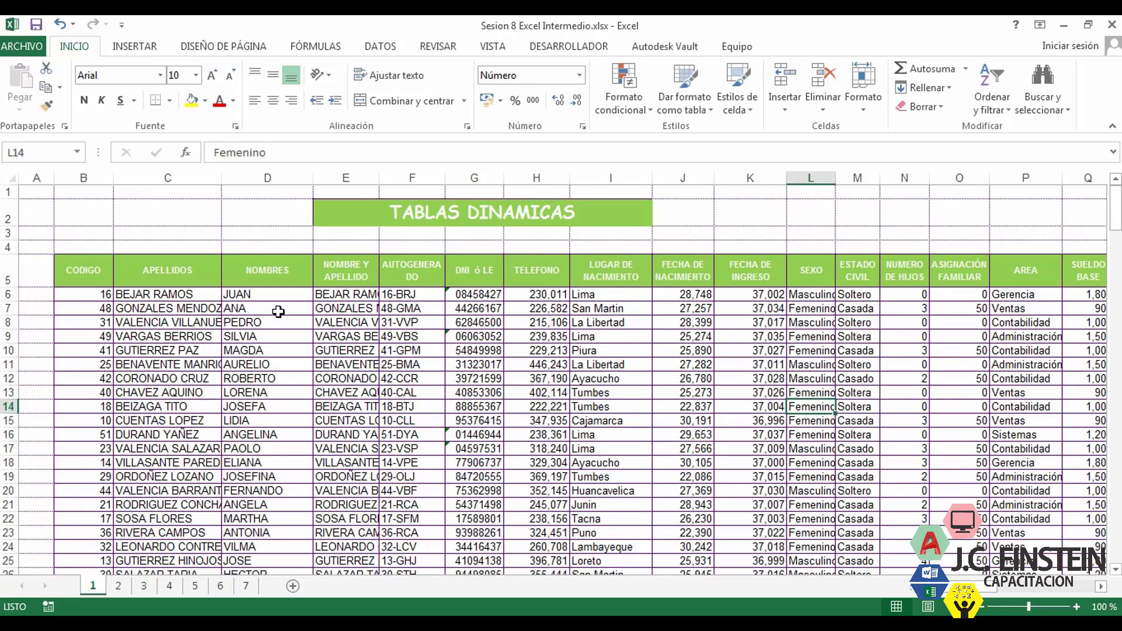
left_click(755, 447)
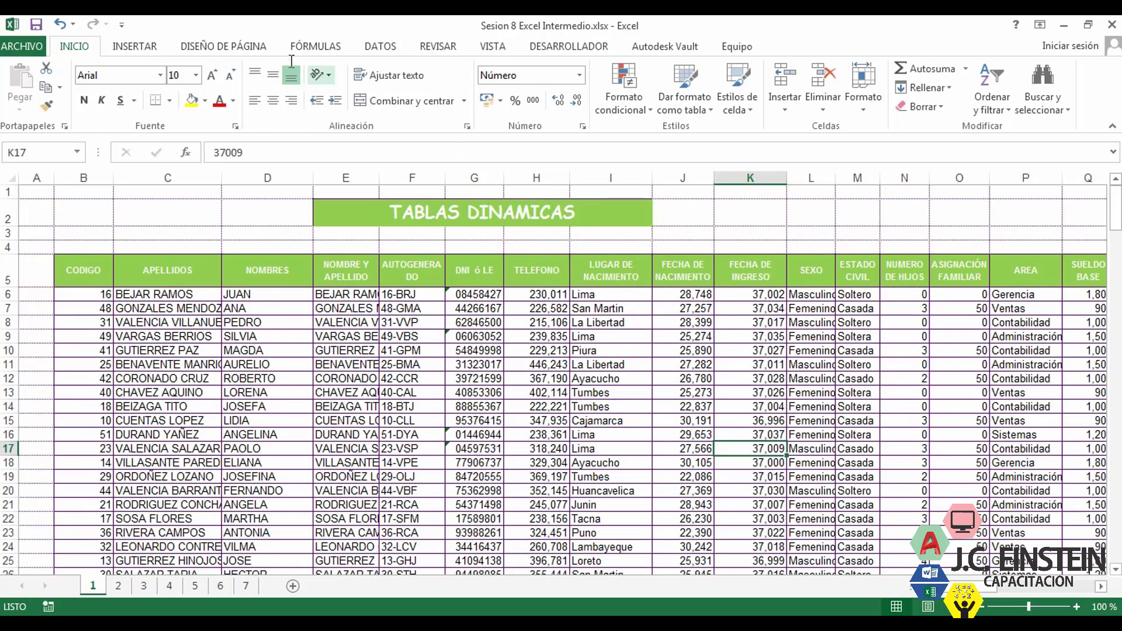
left_click(135, 49)
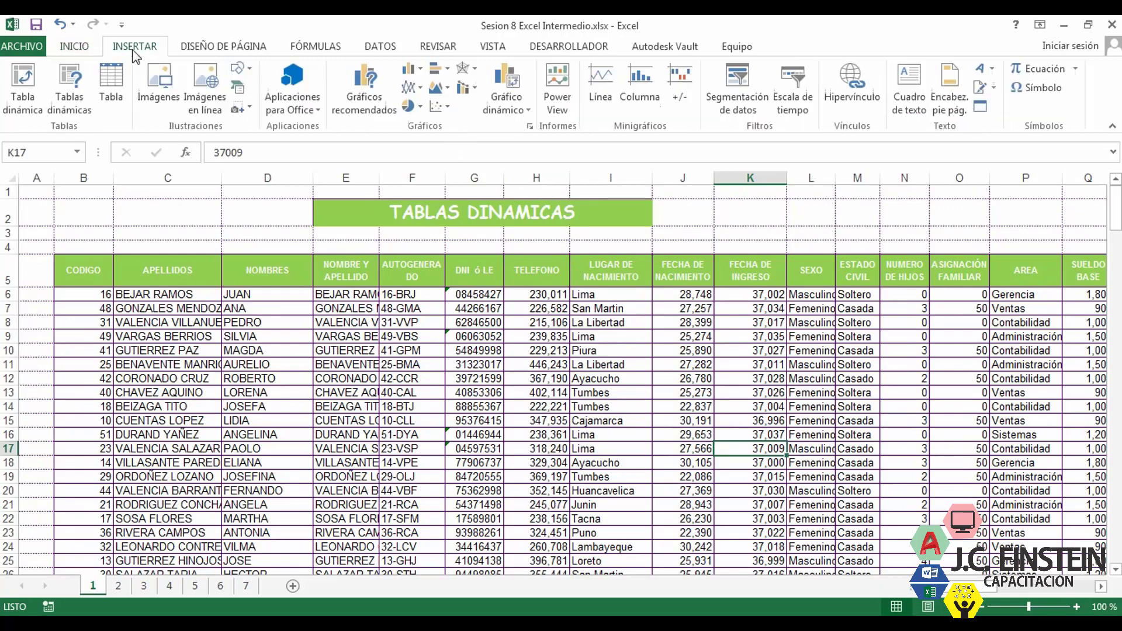
Start a Tabla dinámica using the sheet's data range $B$5:$U$47 as its source.
left_click(34, 92)
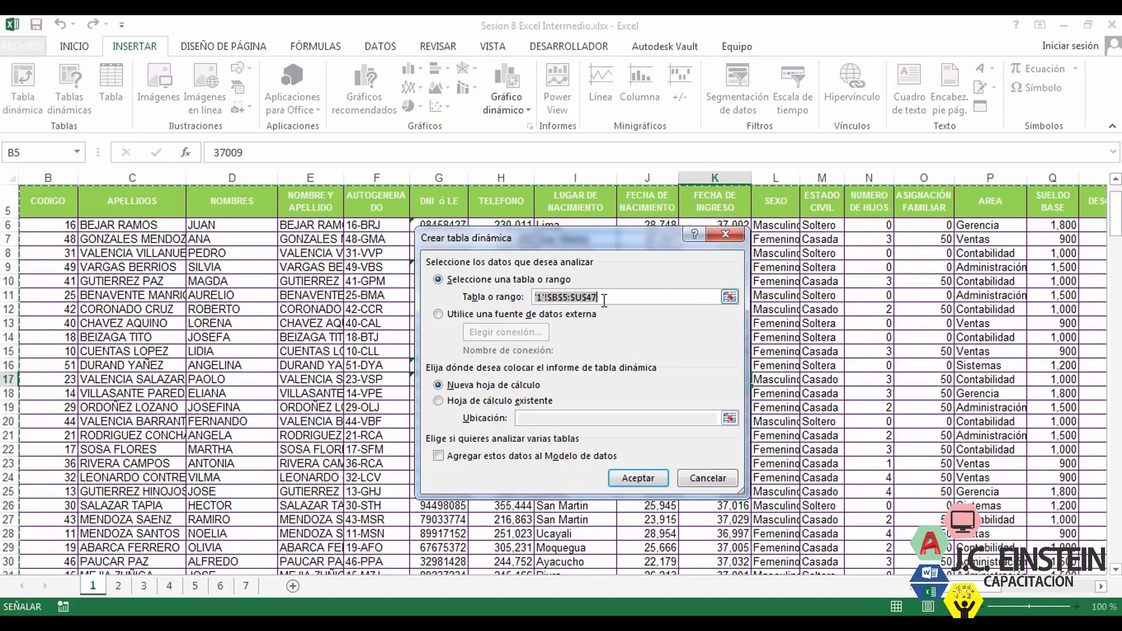
left_click(604, 300)
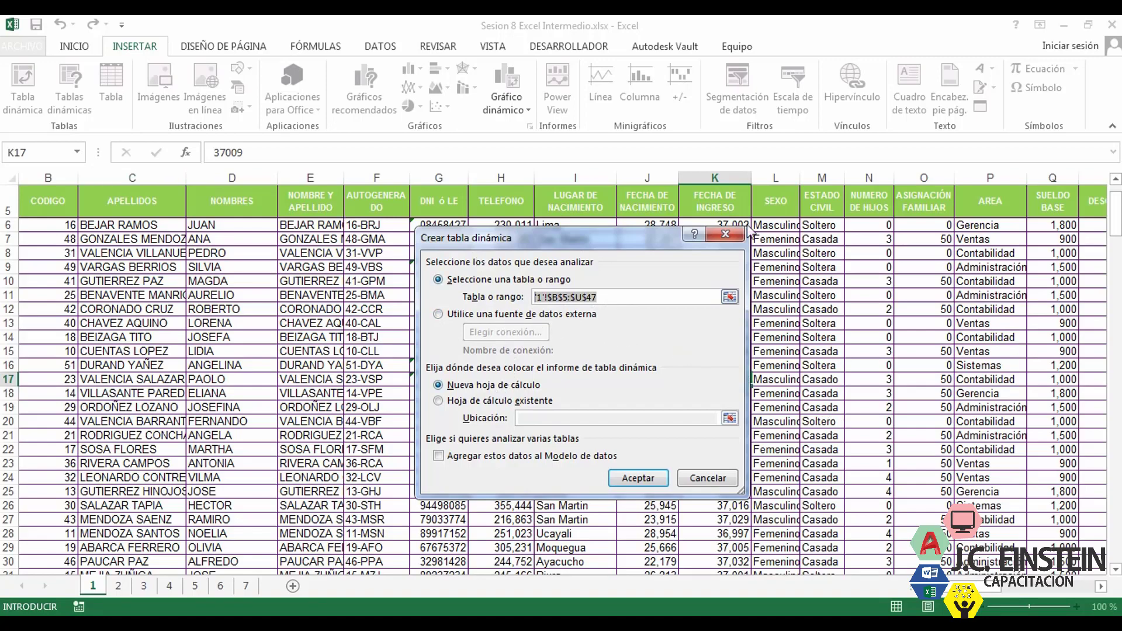
left_click_drag(592, 233, 502, 191)
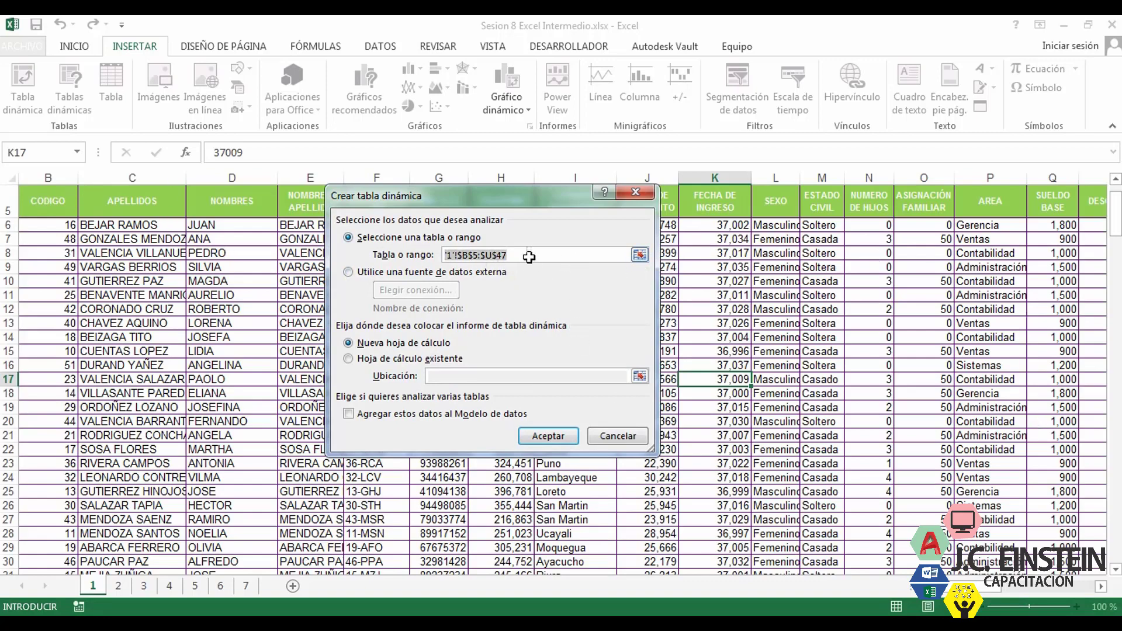
left_click(351, 273)
left_click(348, 237)
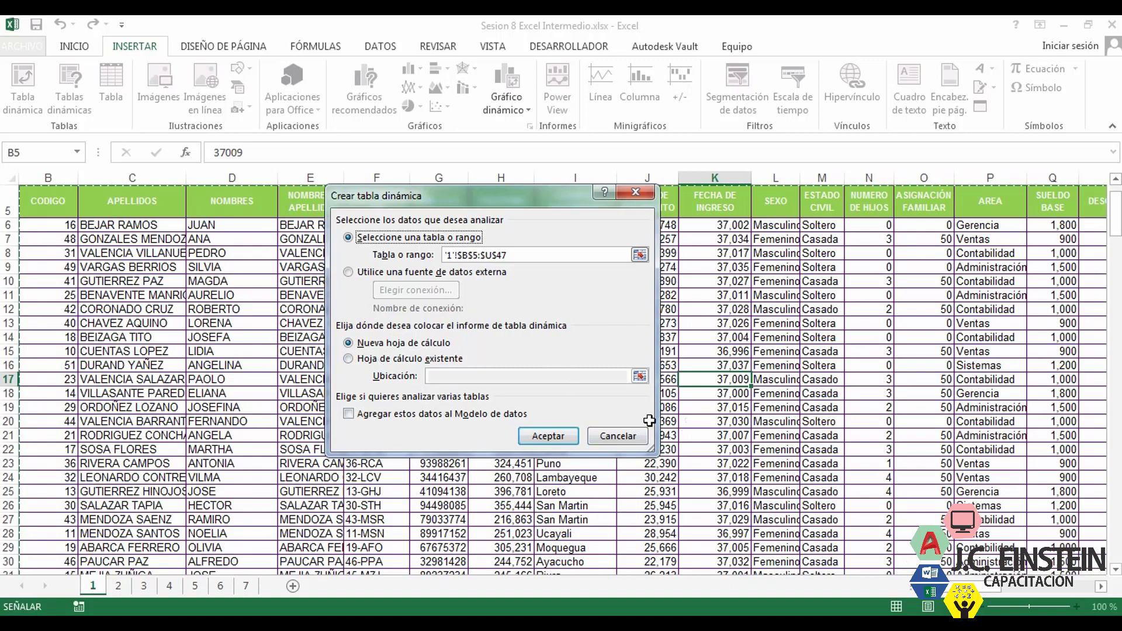
Place the pivot table on the existing sheet at cell X5 and create it.
left_click(411, 362)
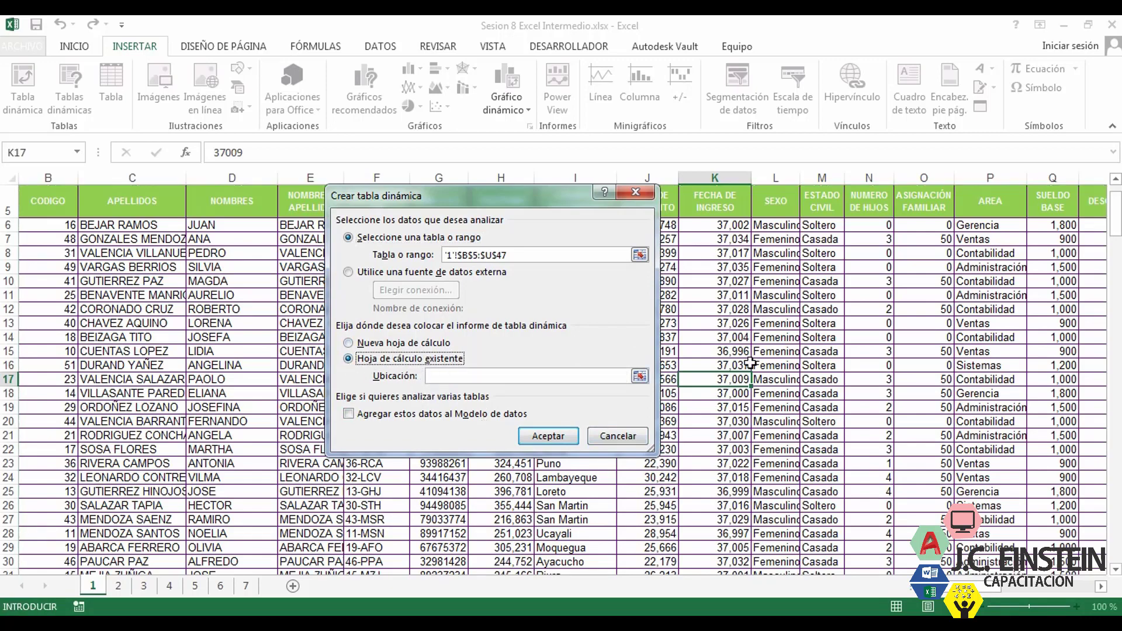
left_click(639, 375)
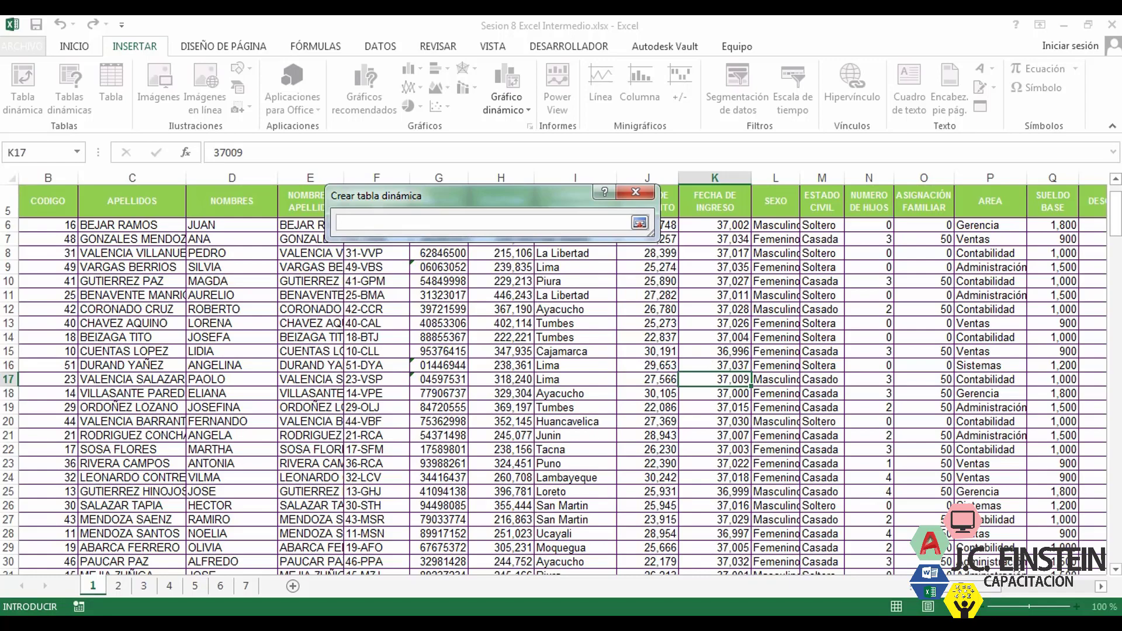
scroll(833, 448, "right", 6)
scroll(833, 448, "up", 2)
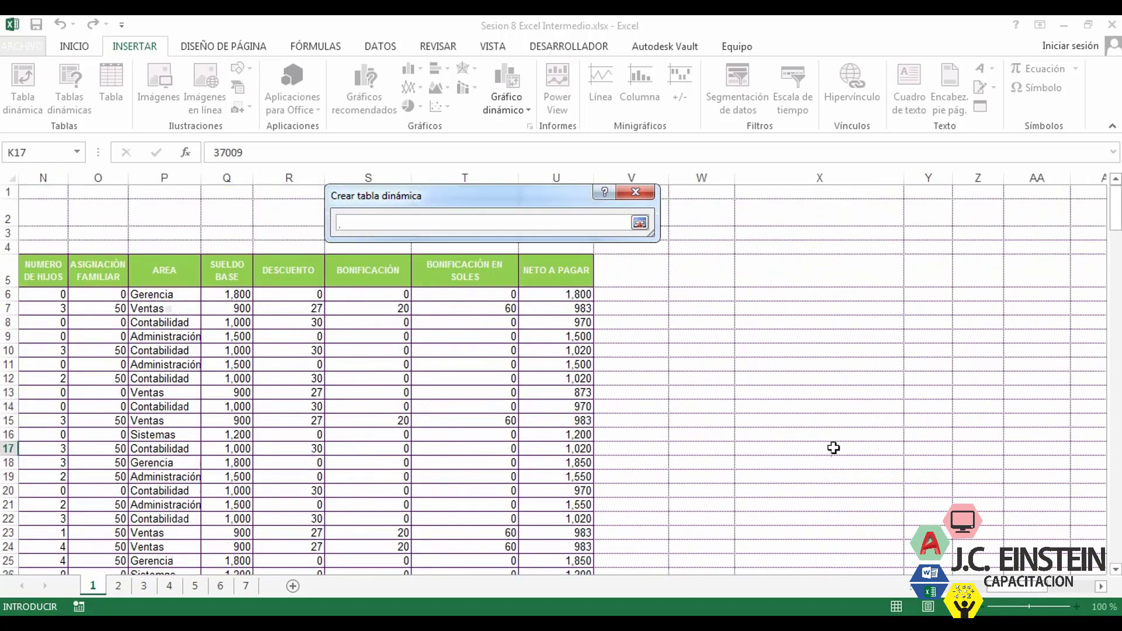
left_click(779, 266)
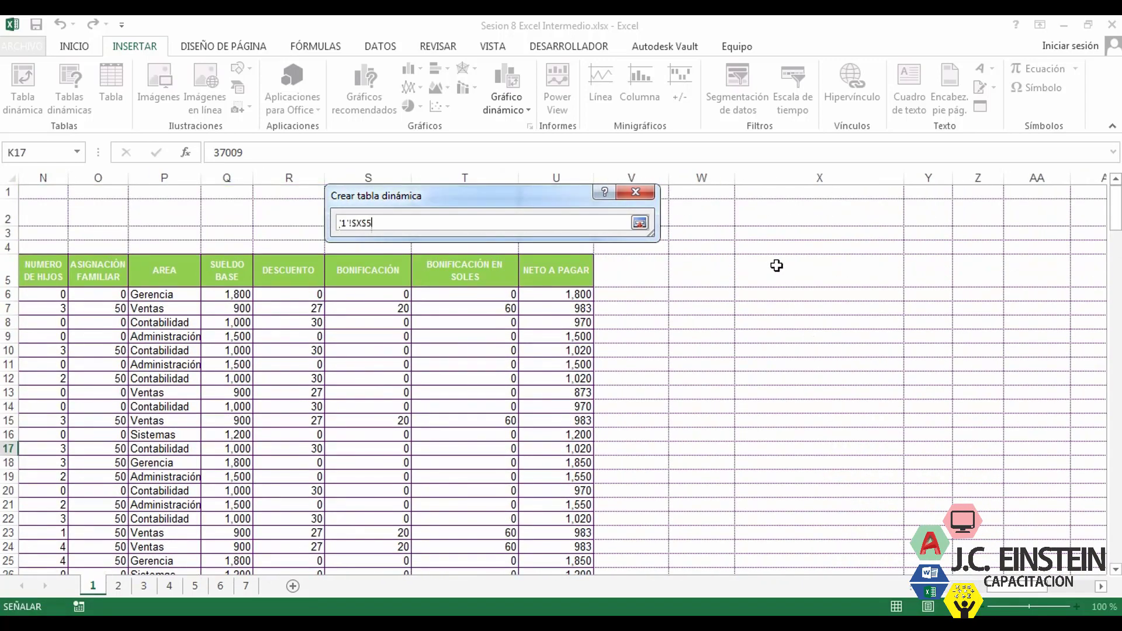
left_click(640, 223)
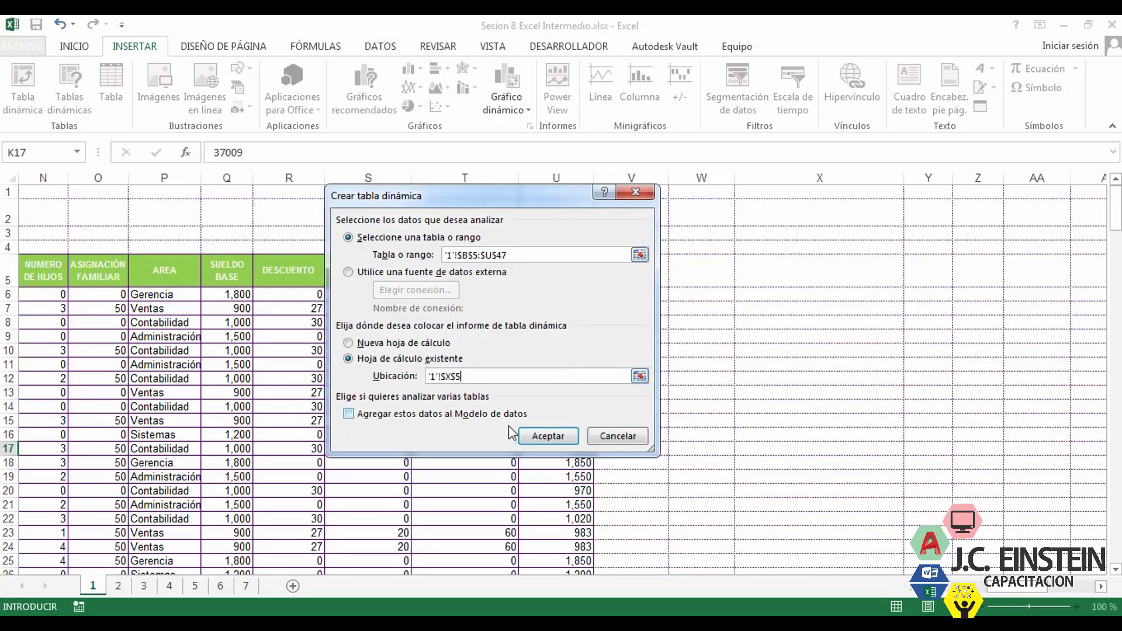
left_click(545, 435)
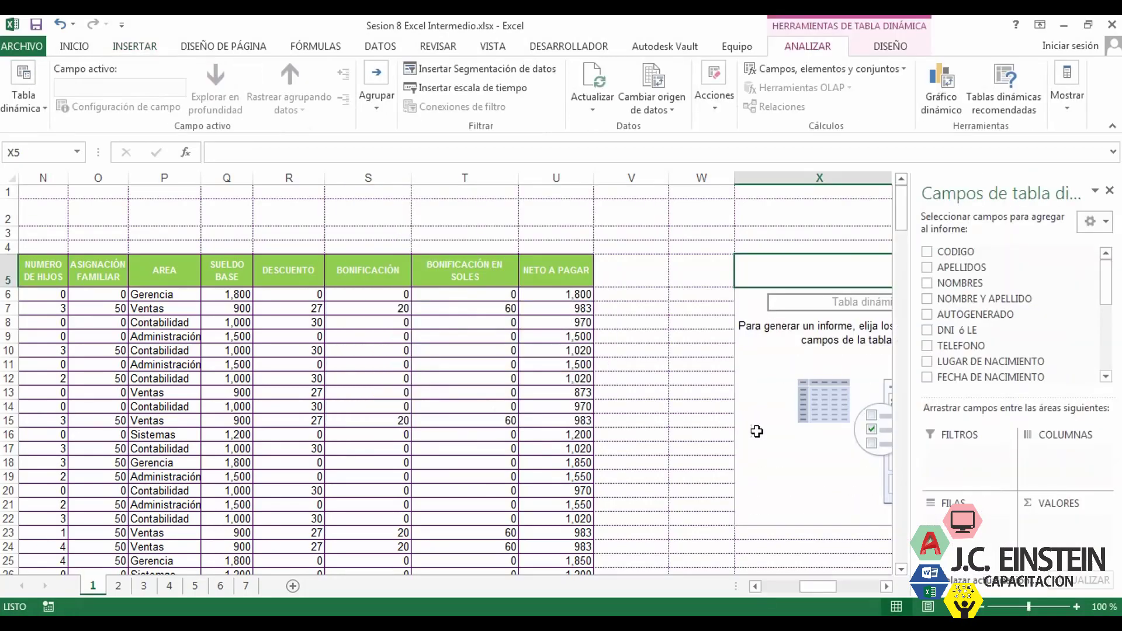
left_click(887, 586)
left_click(886, 586)
left_click(886, 586)
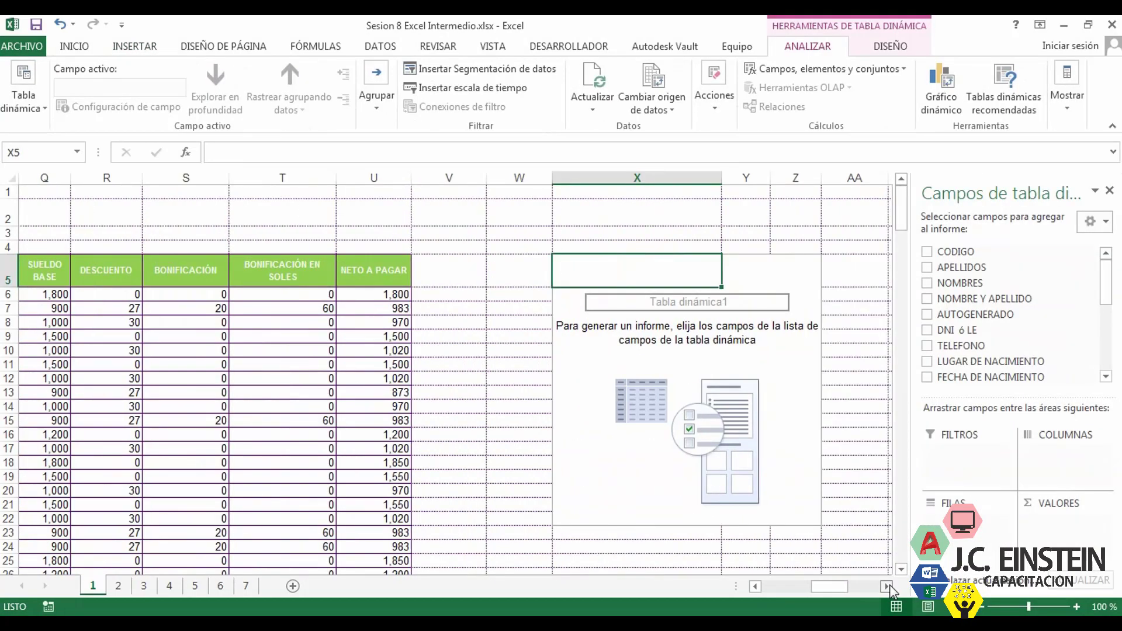
left_click(887, 586)
scroll(731, 445, "down", 1)
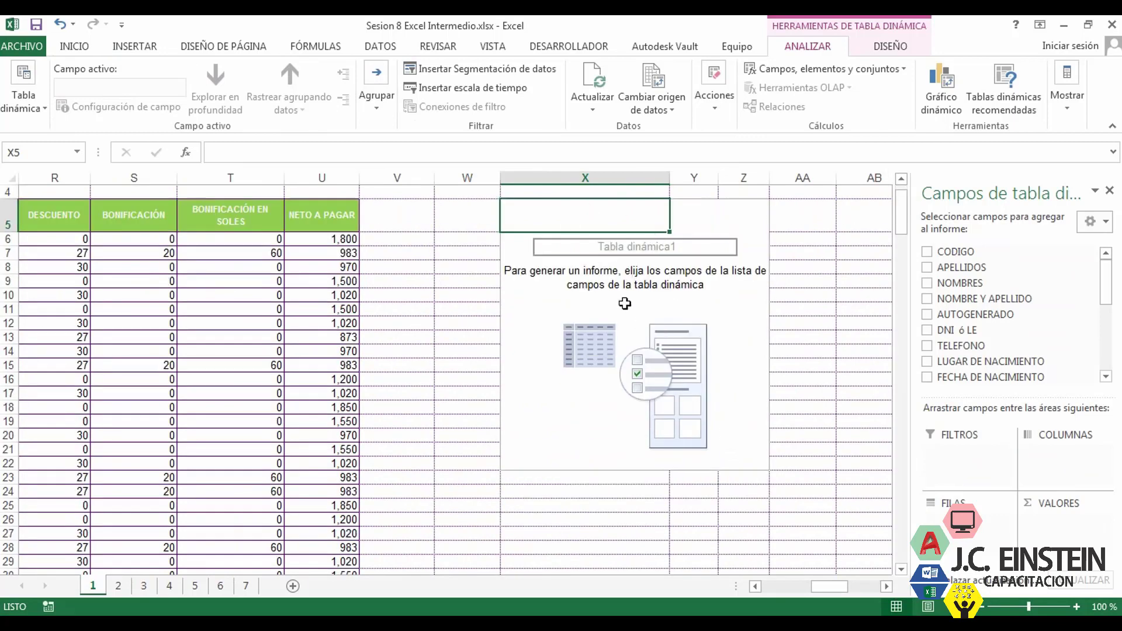
left_click(553, 334)
left_click(553, 222)
left_click(695, 435)
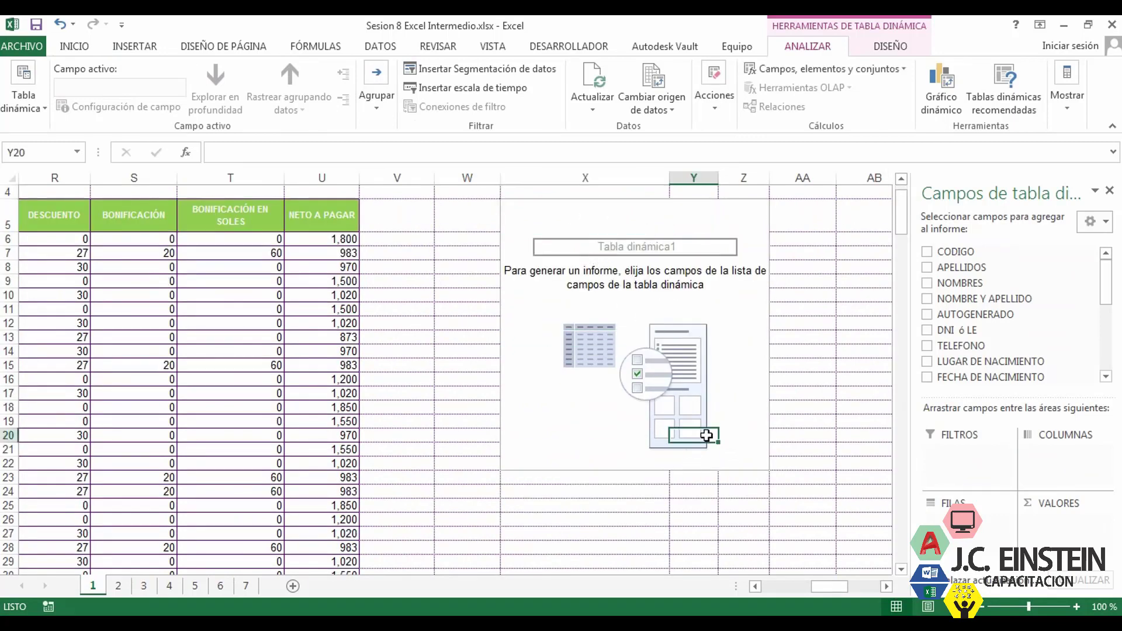
left_click(585, 421)
left_click_drag(579, 216, 741, 464)
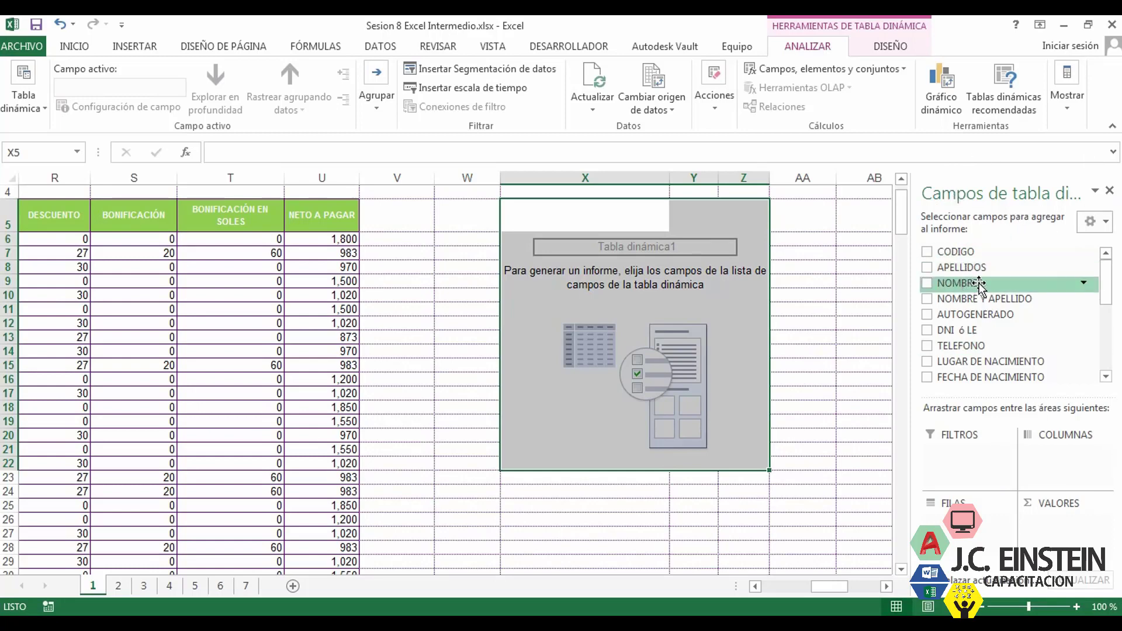
left_click_drag(840, 586, 802, 591)
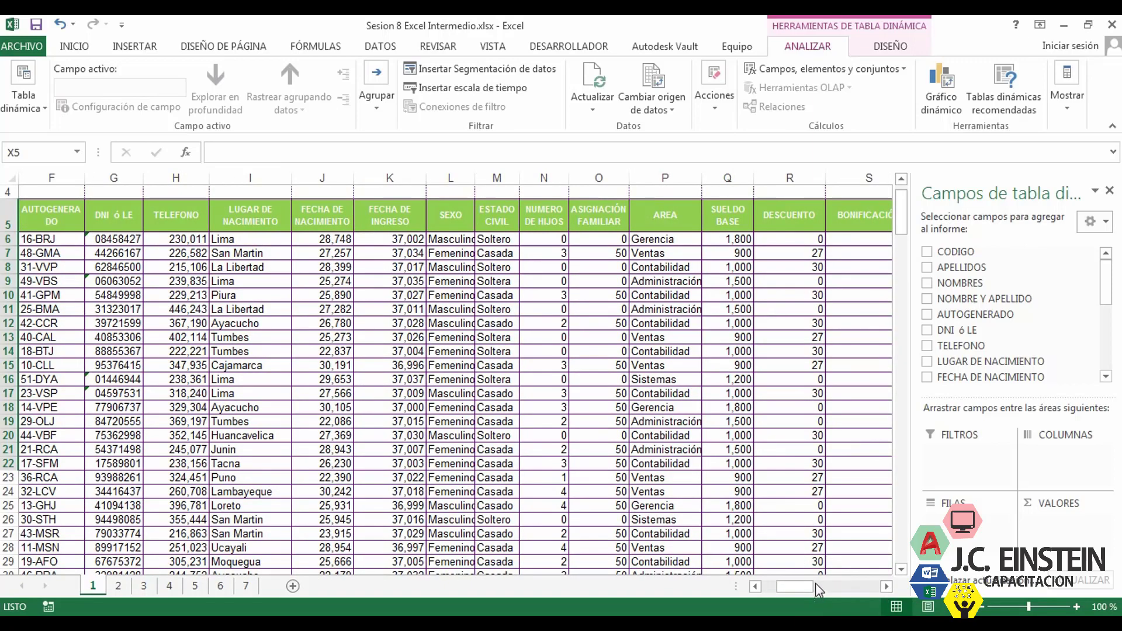
mouse_move(804, 589)
left_mouse_down()
mouse_move(787, 590)
mouse_move(827, 593)
mouse_move(808, 593)
left_mouse_up()
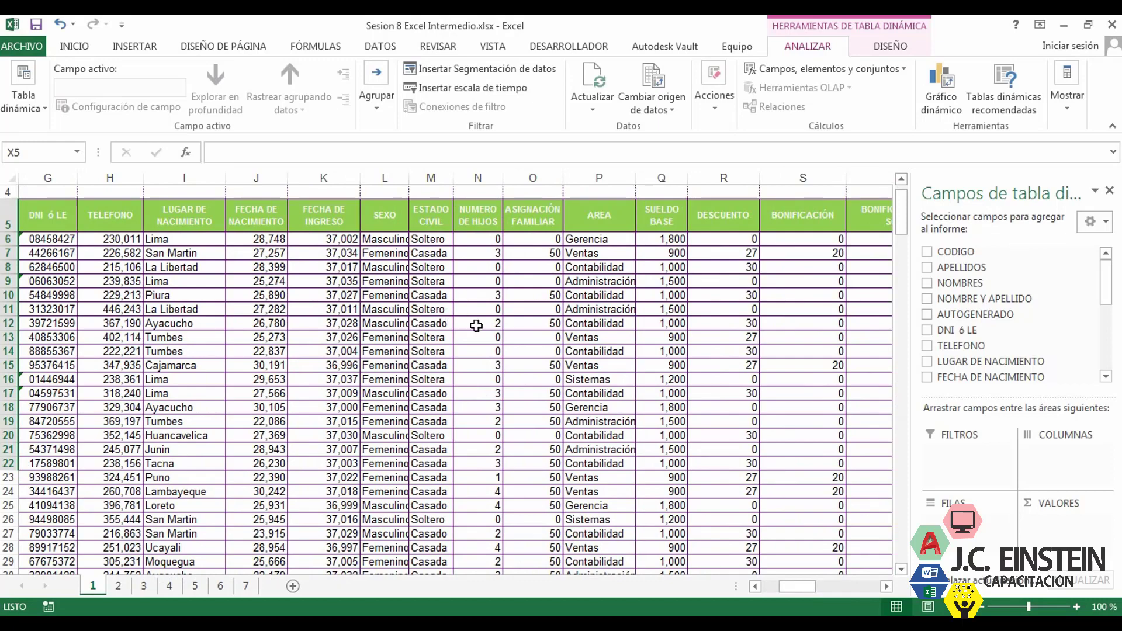
left_click_drag(801, 589, 812, 590)
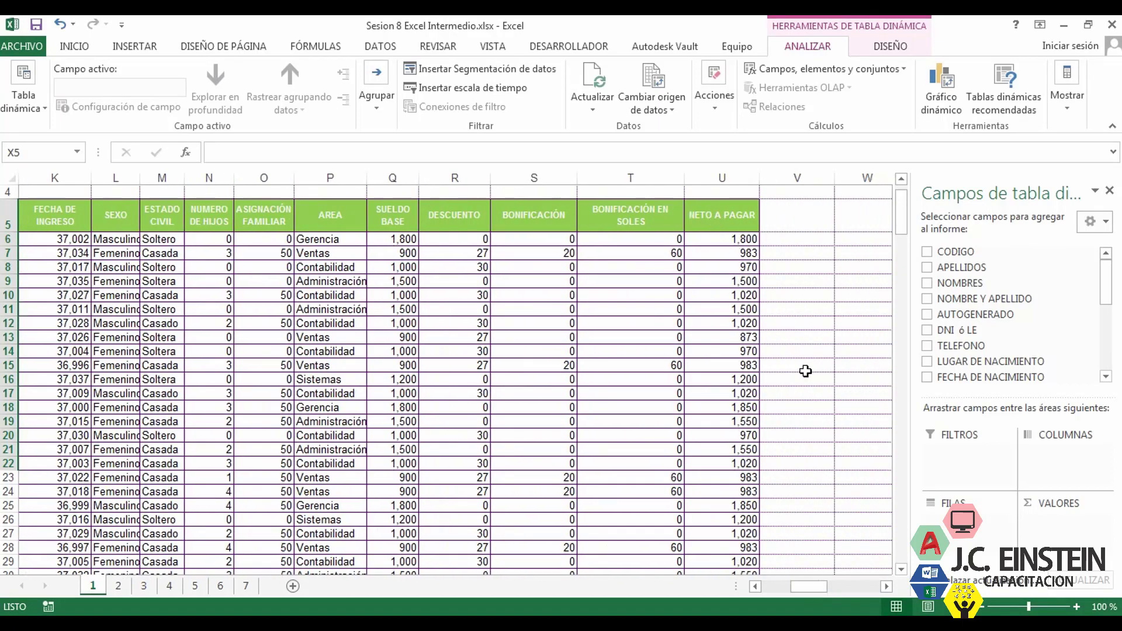
left_click(887, 586)
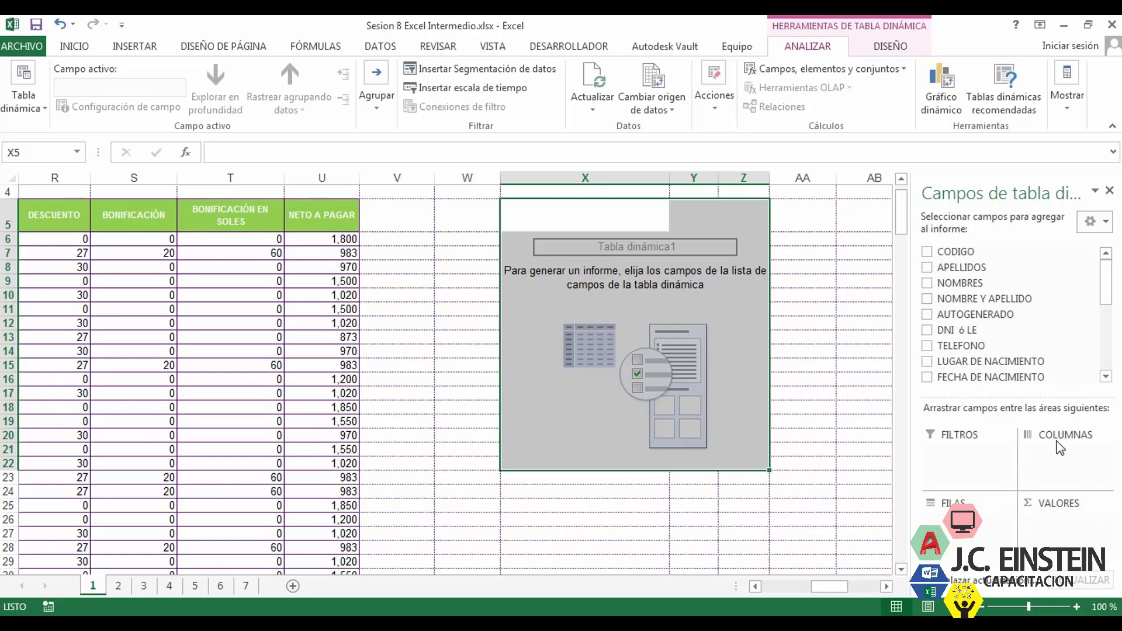
mouse_move(1105, 274)
left_mouse_down()
mouse_move(1105, 387)
mouse_move(1112, 258)
mouse_move(1112, 374)
mouse_move(1094, 272)
left_mouse_up()
left_click_drag(830, 586, 766, 593)
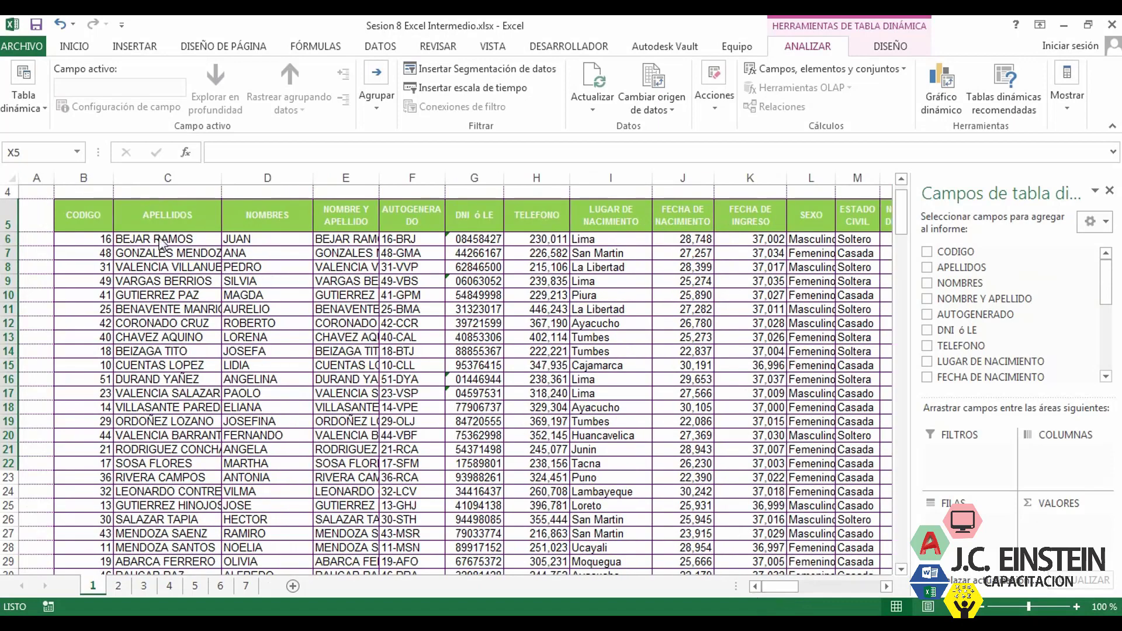
Add NOMBRE Y APELLIDO to the FILAS area so employee names list under X5.
left_click(91, 219)
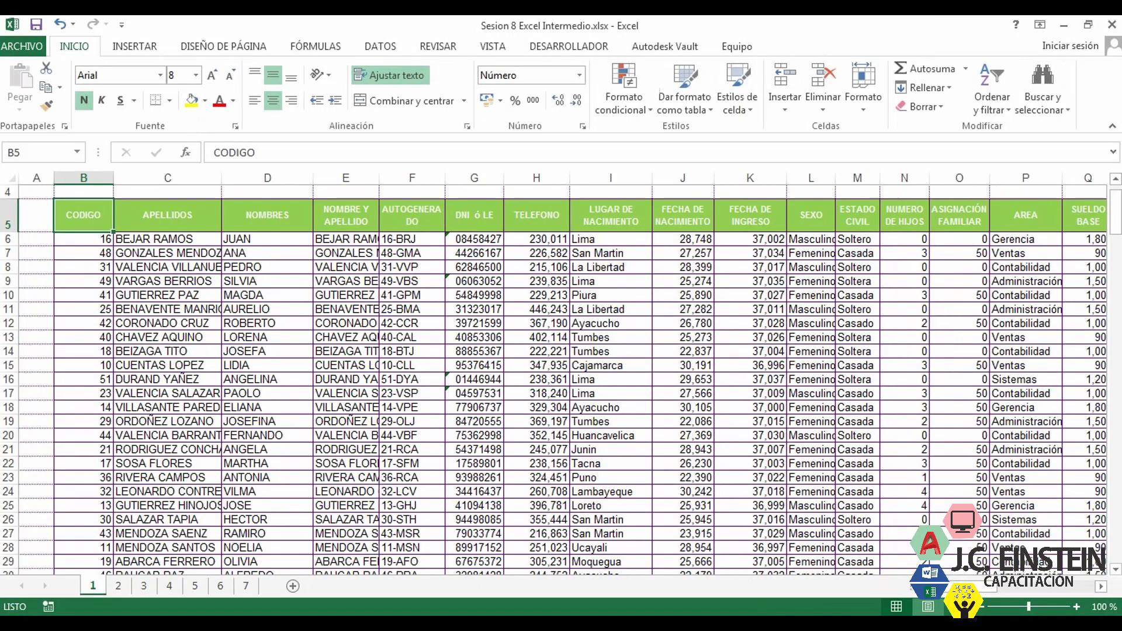
left_click_drag(995, 587, 1052, 590)
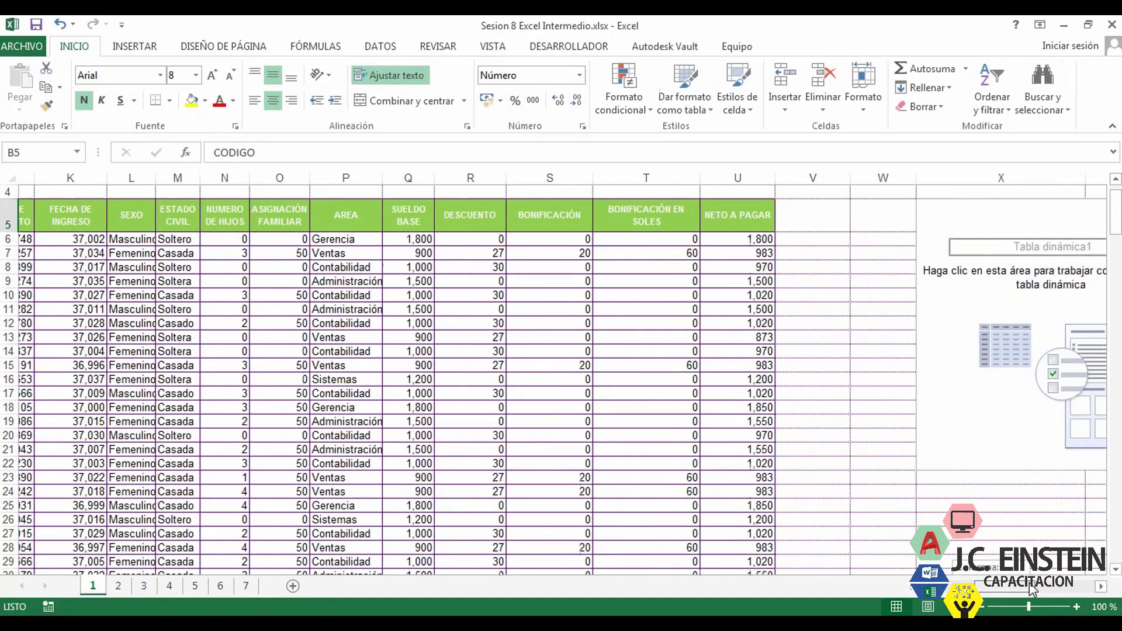
left_click(941, 313)
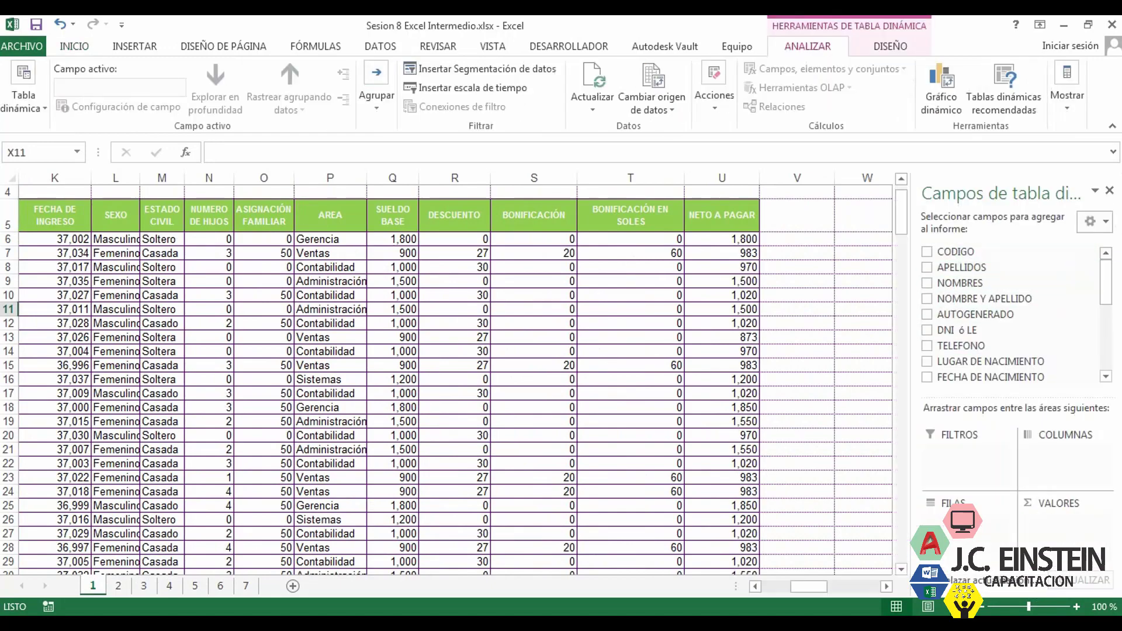
mouse_move(821, 587)
left_mouse_down()
mouse_move(774, 599)
mouse_move(812, 587)
left_mouse_up()
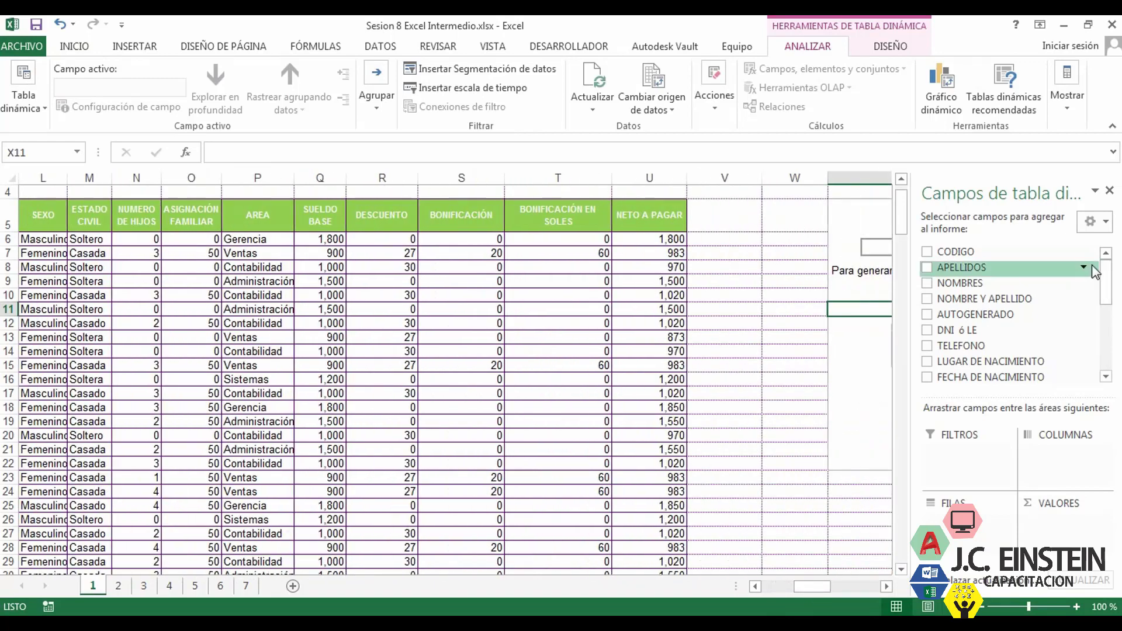
mouse_move(1110, 283)
left_mouse_down()
mouse_move(1110, 352)
mouse_move(1116, 270)
left_mouse_up()
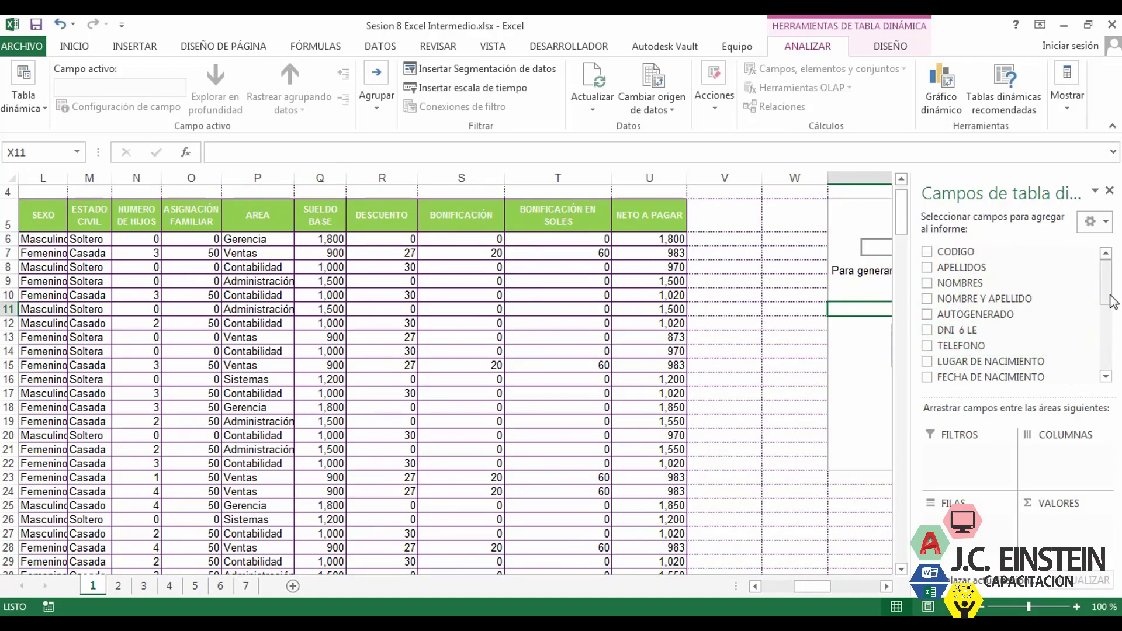
left_click_drag(1111, 300, 1105, 308)
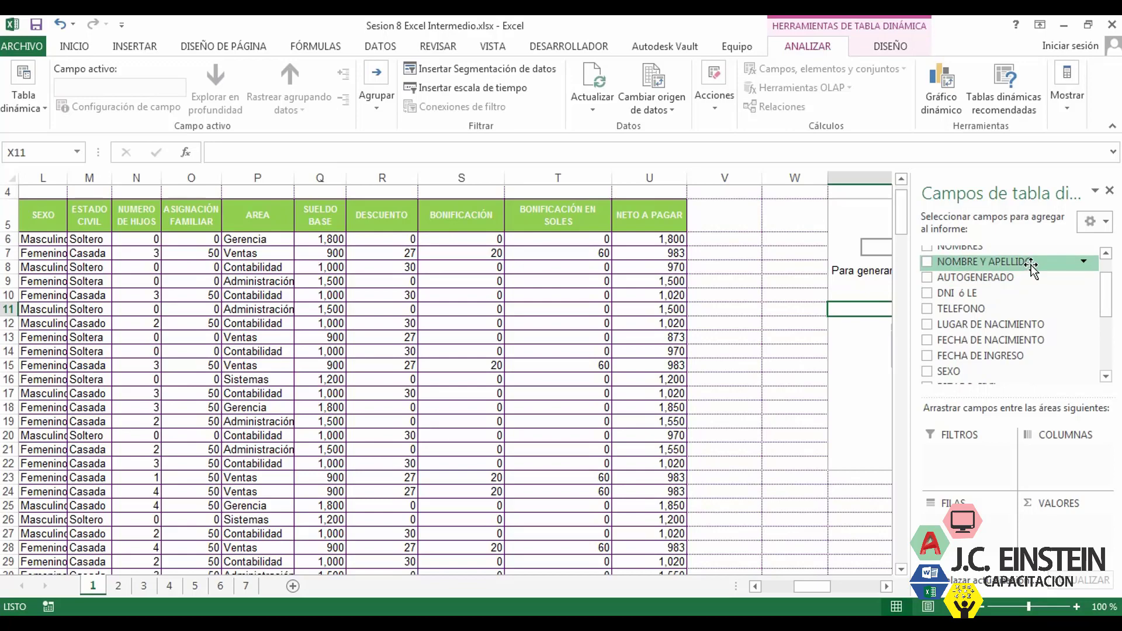
left_click_drag(1031, 267, 977, 534)
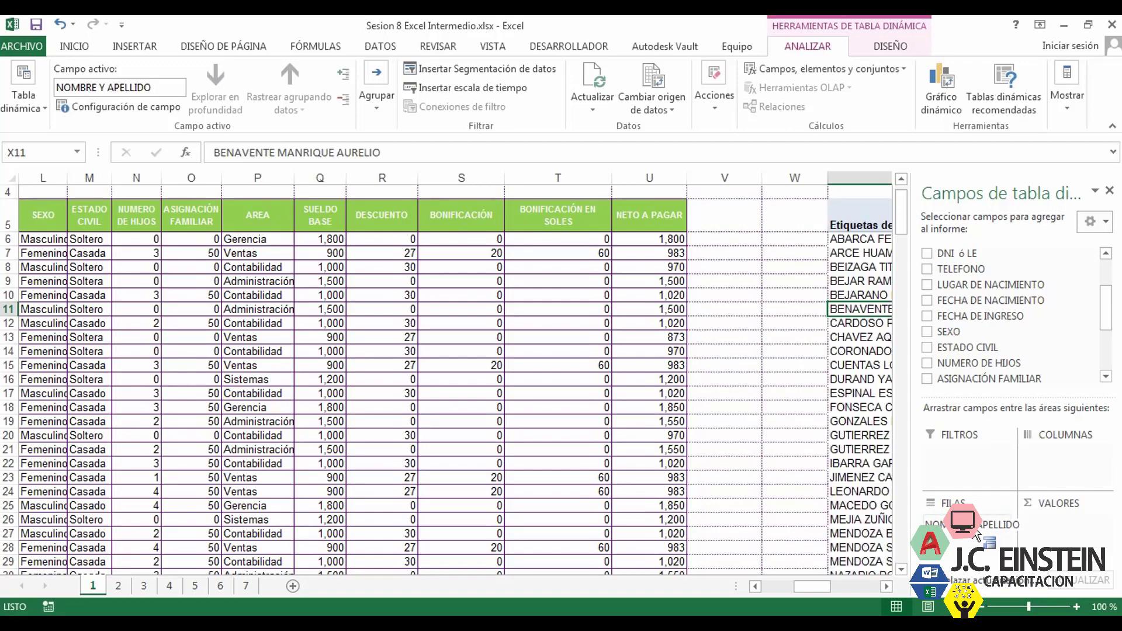
Put NETO A PAGAR into the VALORES area as Suma de NETO A PAGAR.
left_click(886, 586)
left_click_drag(886, 586, 886, 586)
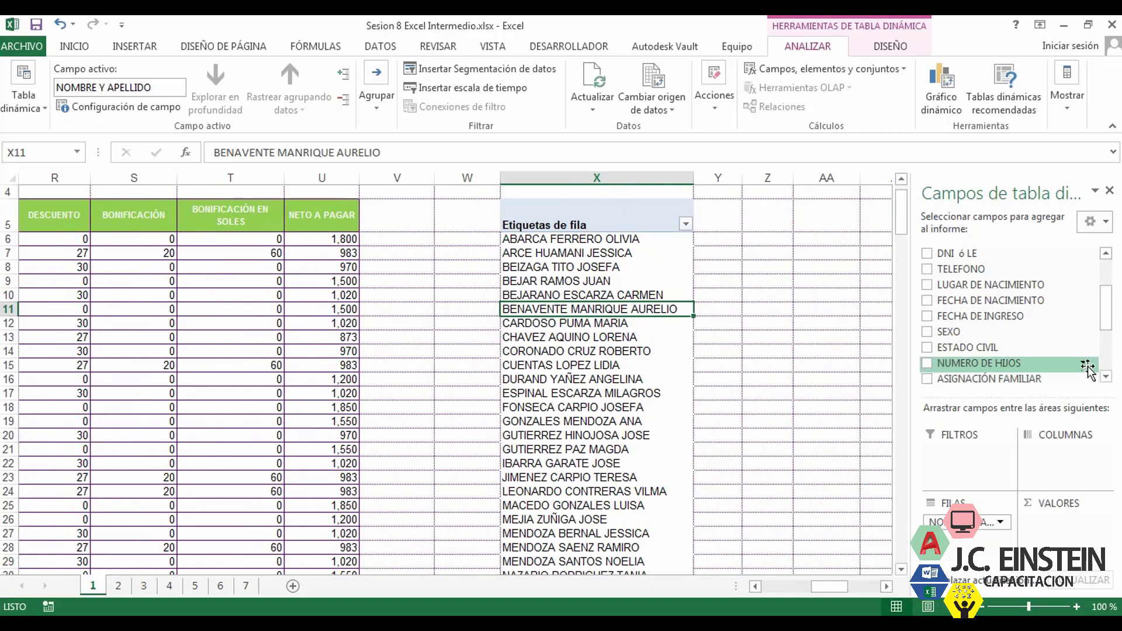
left_click_drag(1108, 316, 1114, 363)
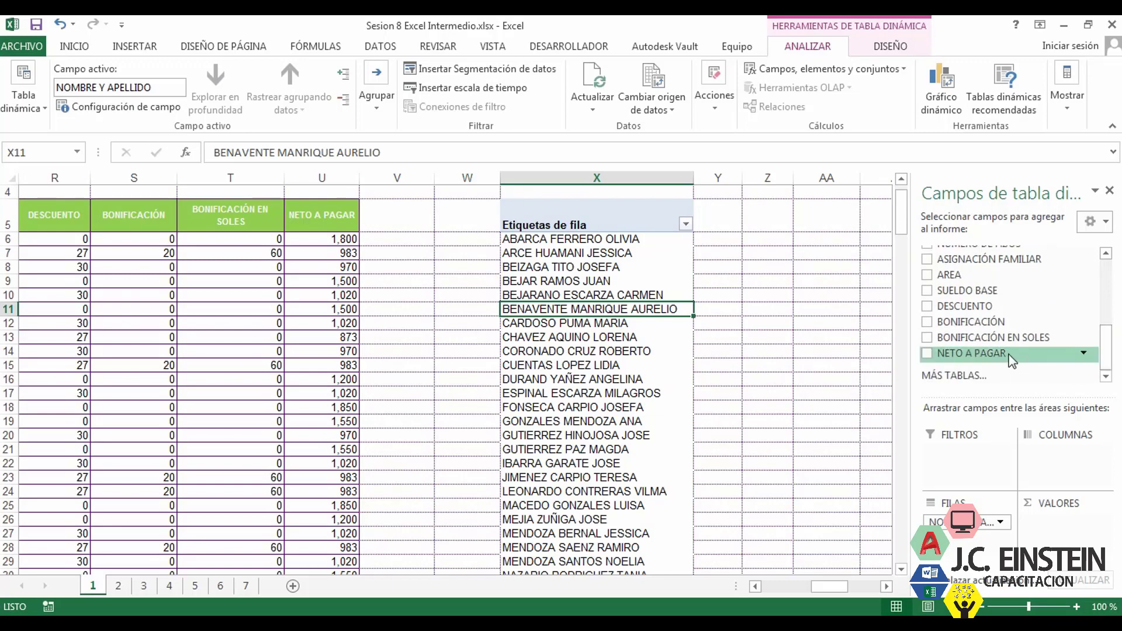
left_click_drag(1005, 355, 1037, 522)
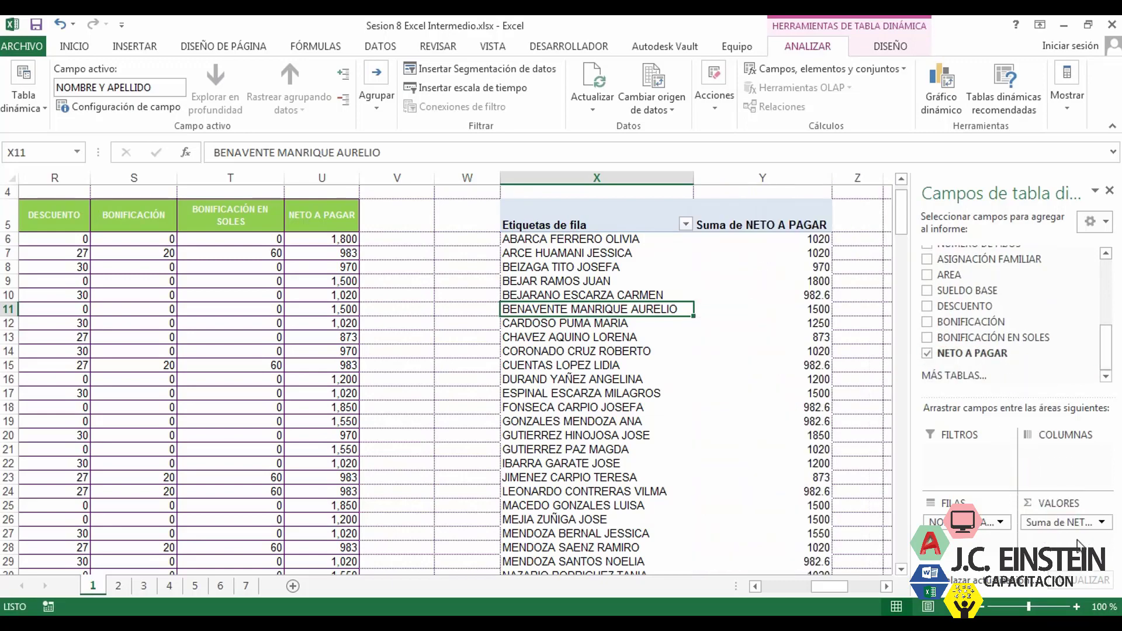
Check the summed NETO A PAGAR shown for the first employee name.
scroll(842, 587, "right", 1)
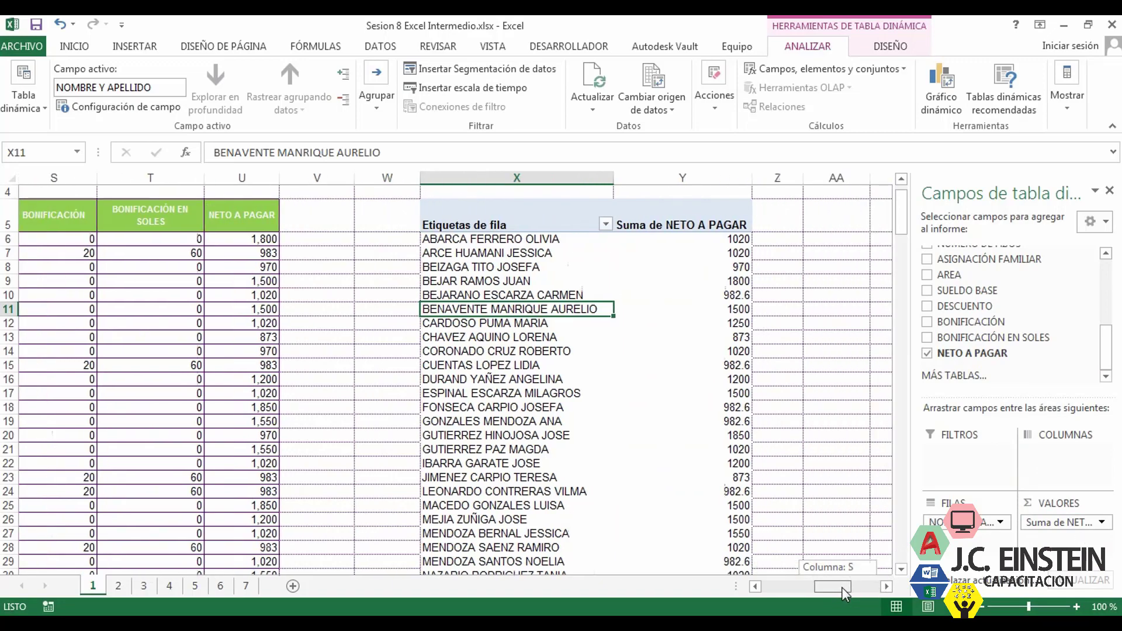
left_click(710, 238)
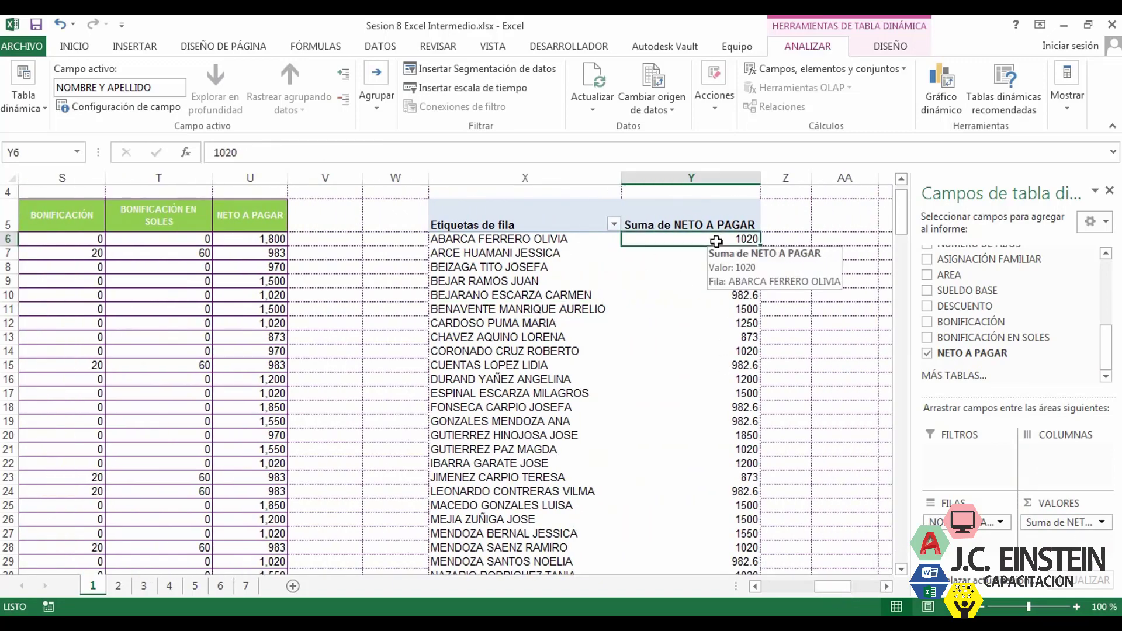
left_click(581, 234)
left_click(707, 239)
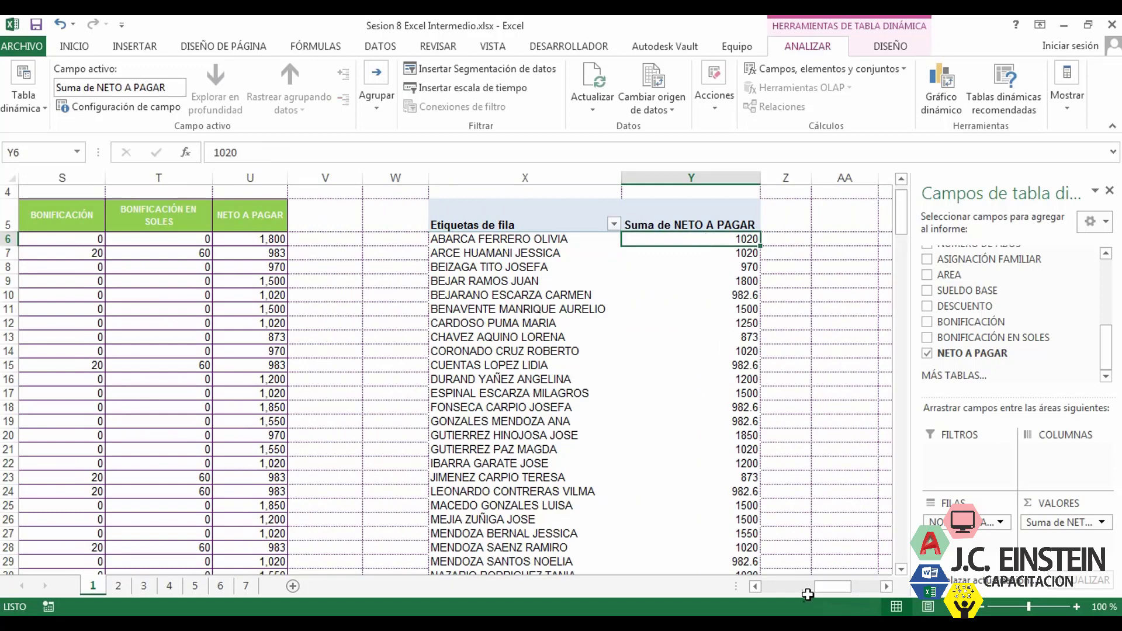
left_click_drag(831, 587, 831, 586)
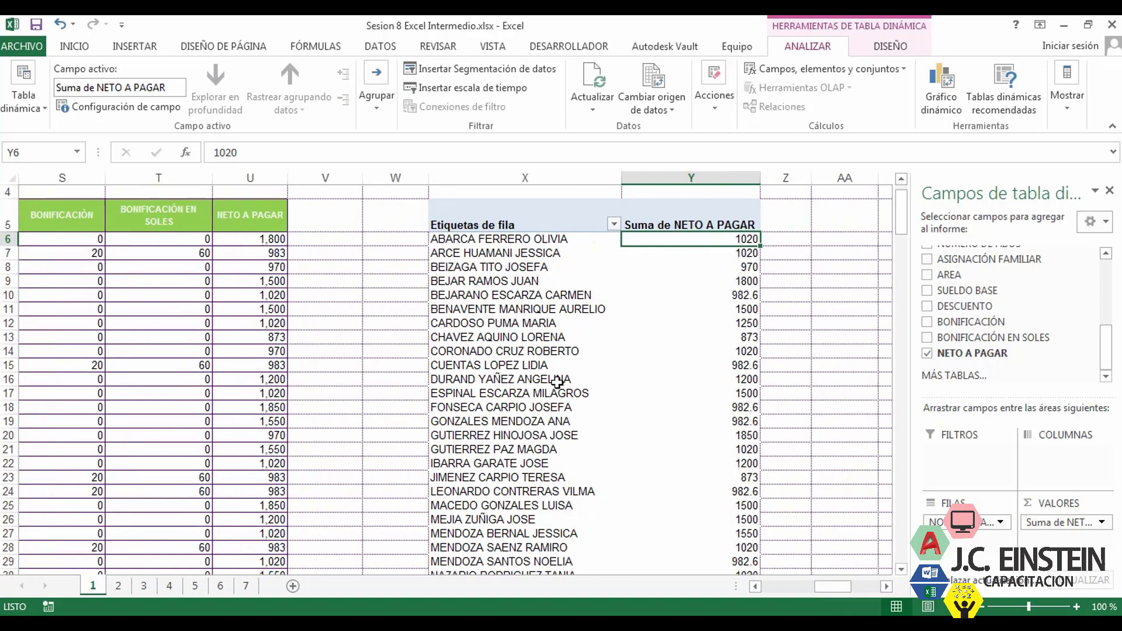
left_click(476, 240)
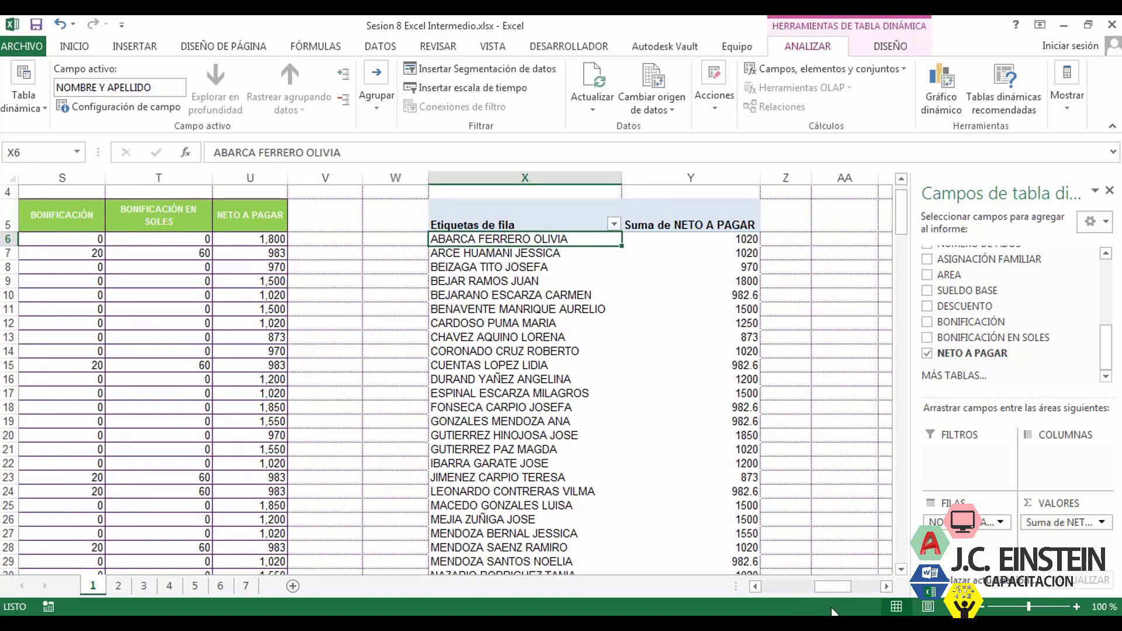
left_click_drag(832, 587, 768, 601)
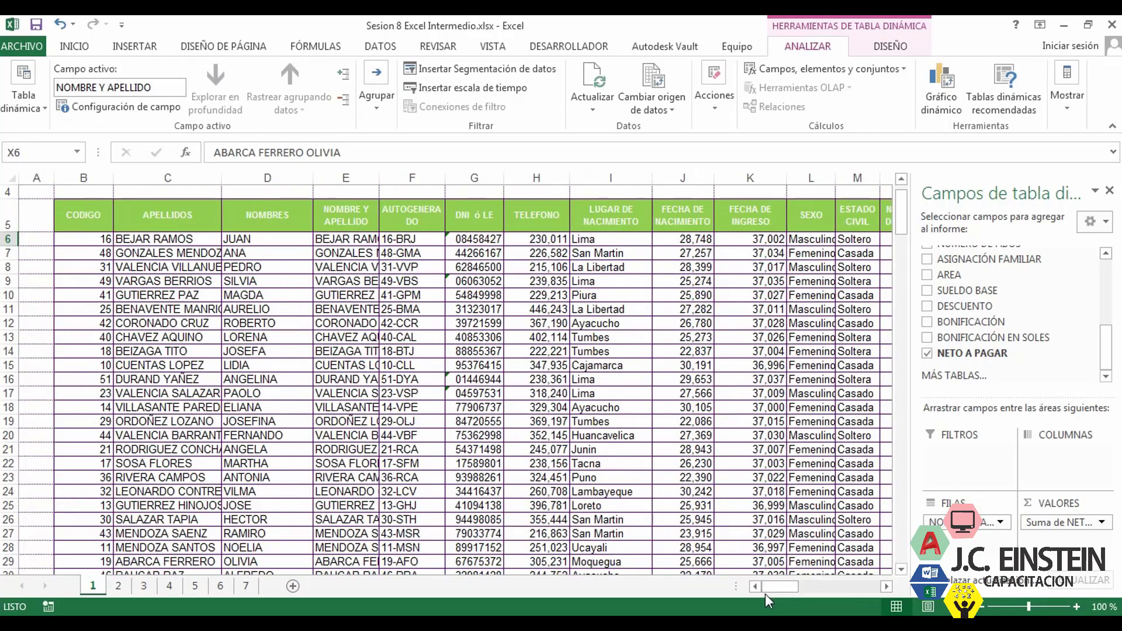
AutoFit column E so every NOMBRE Y APELLIDO full name shows completely.
left_click(164, 253)
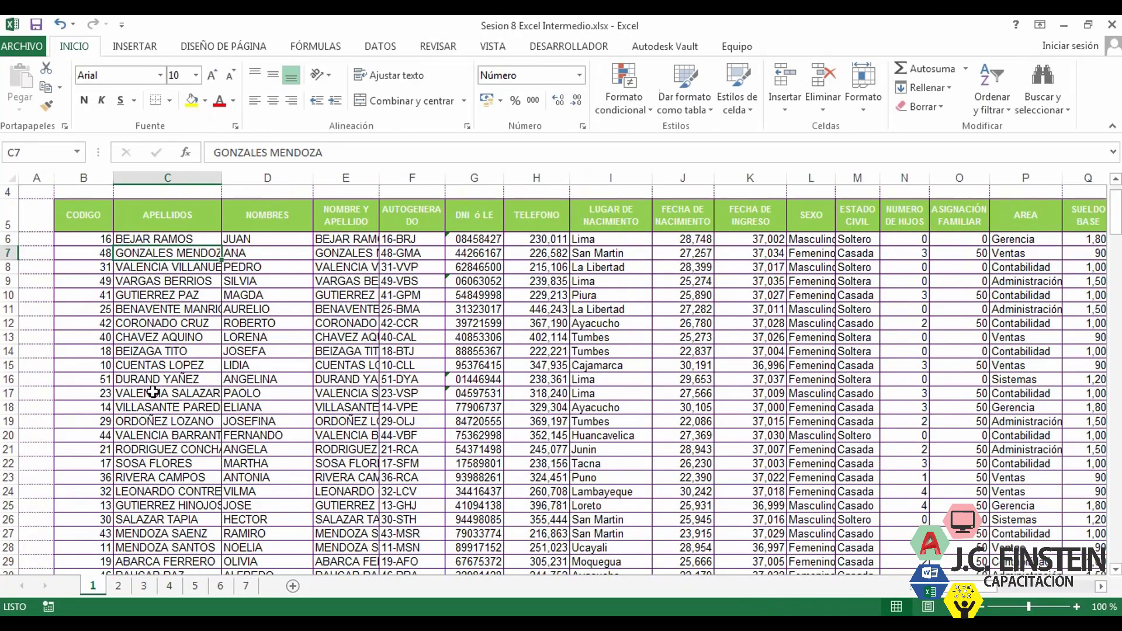
scroll(154, 392, "down", 9)
scroll(243, 418, "up", 10)
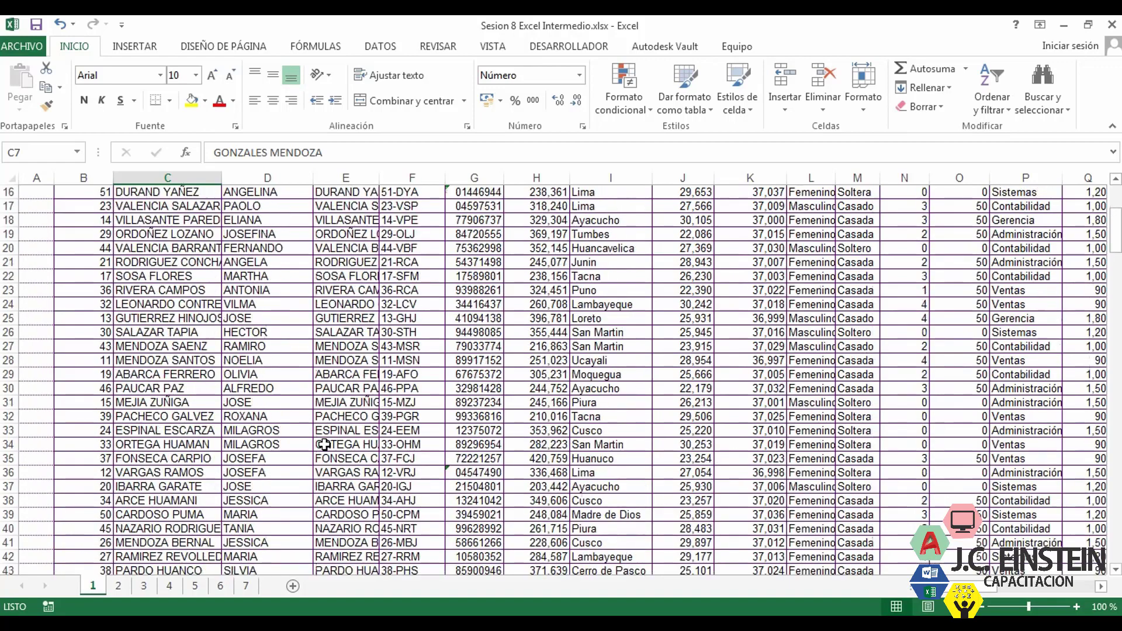
double_click(379, 179)
left_click(382, 181)
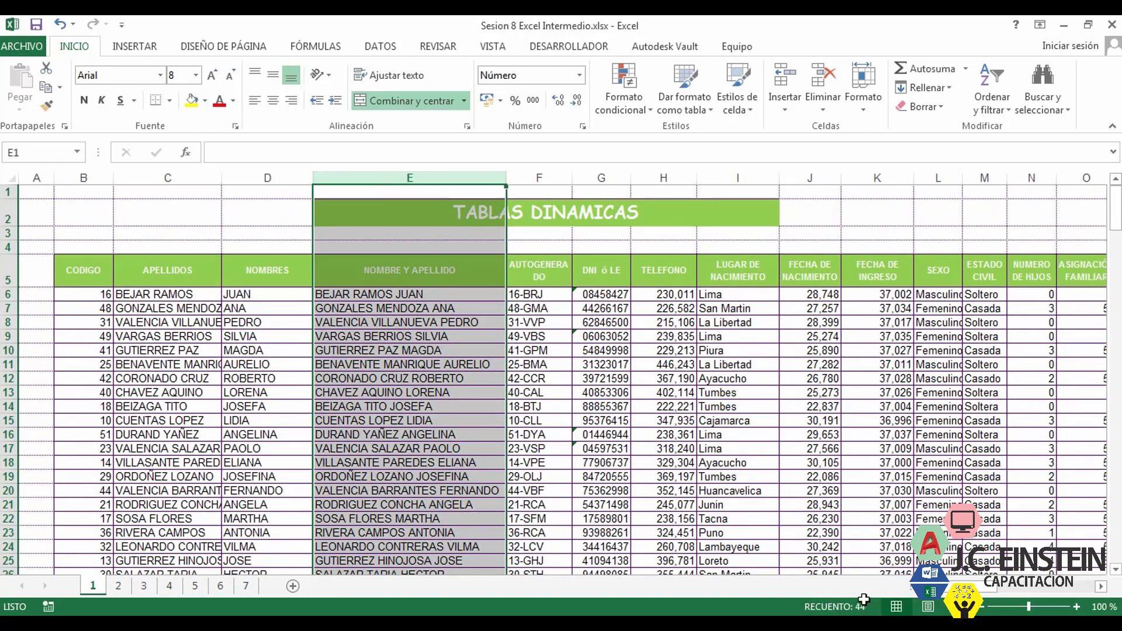
Browse the full names, select the first employee's row, and return to the pivot table.
scroll(561, 374, "right", 10)
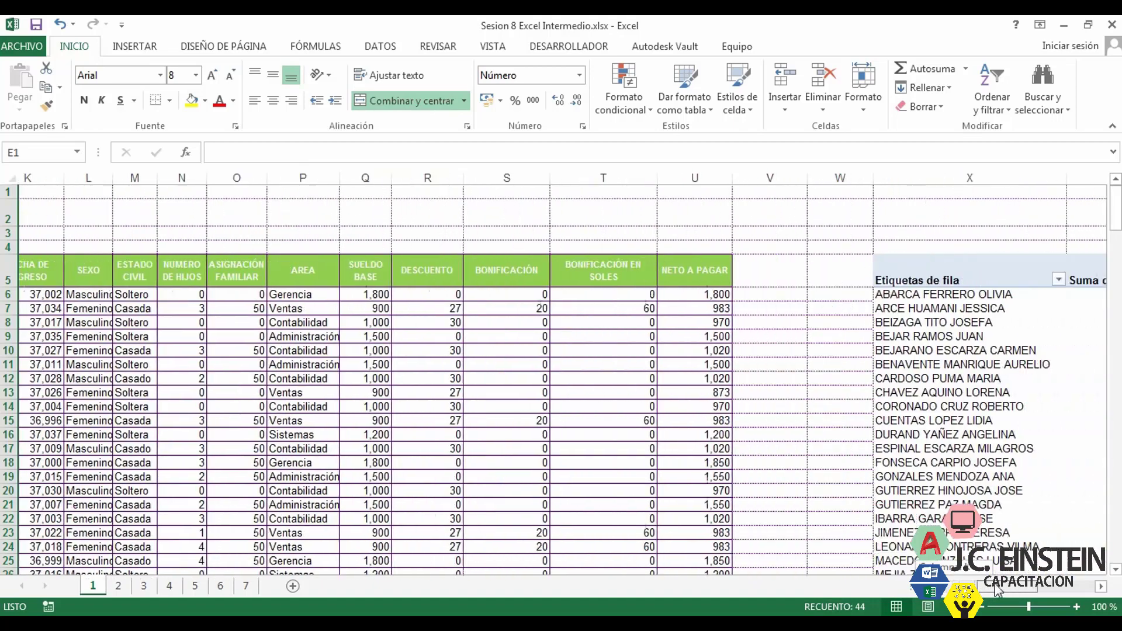
scroll(561, 374, "left", 6)
scroll(757, 526, "left", 3)
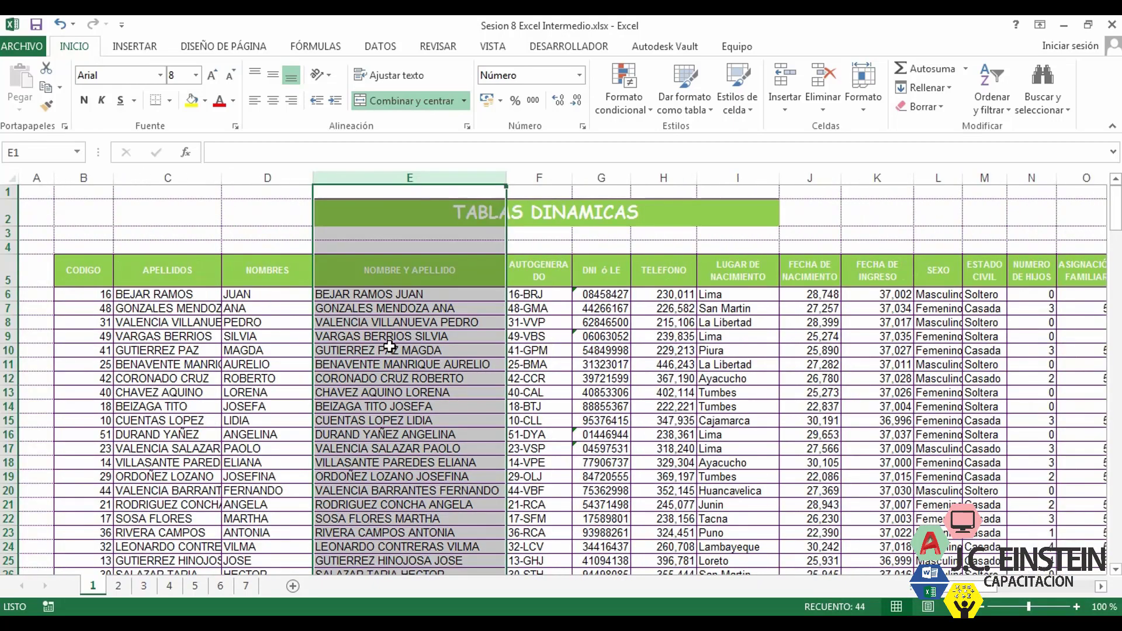
scroll(370, 362, "down", 10)
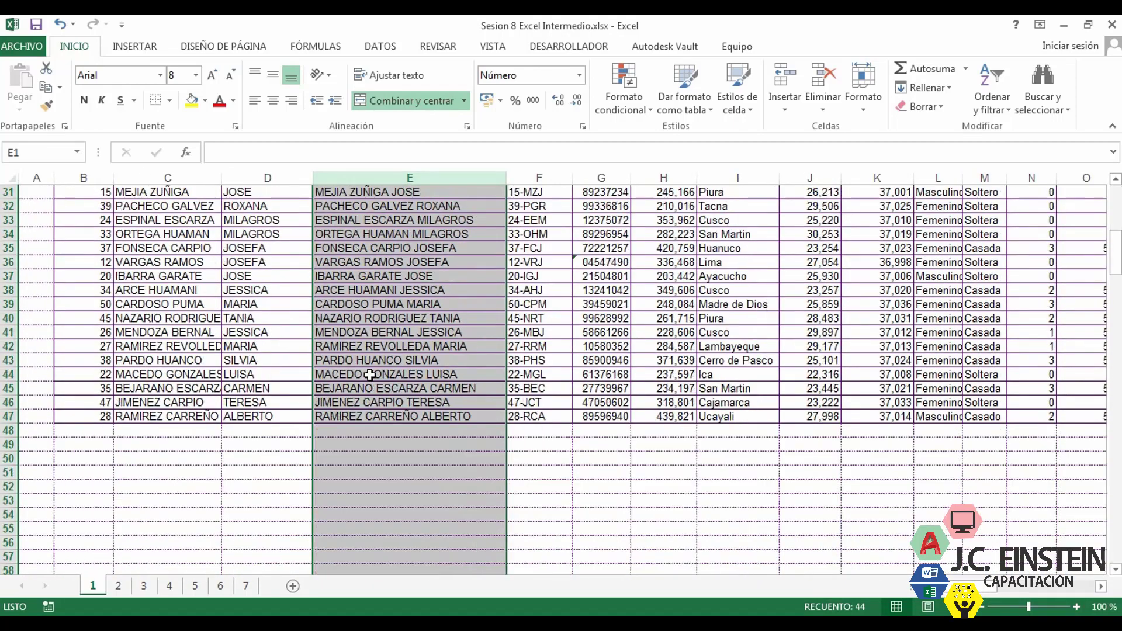
left_click(349, 416)
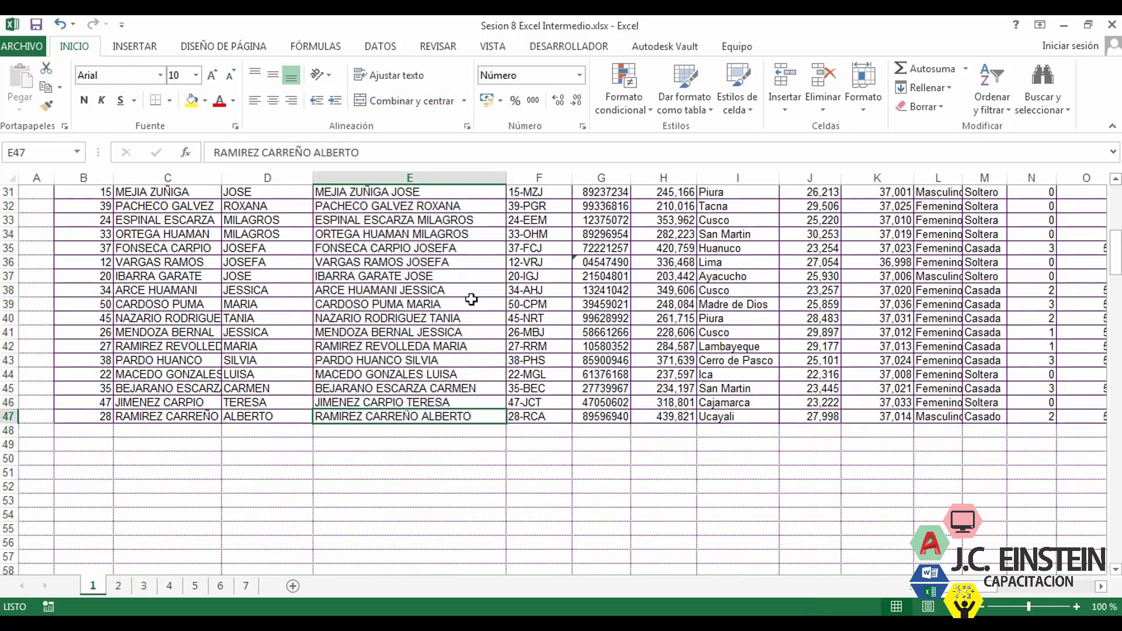
key("Up")
key("Up")
key("Up")
key("Up")
key("Up")
key("Up")
key("Up")
key("Up")
key("Up")
key("Up")
key("Up")
key("Up")
key("Up")
key("Up")
key("Up")
key("Up")
key("Up")
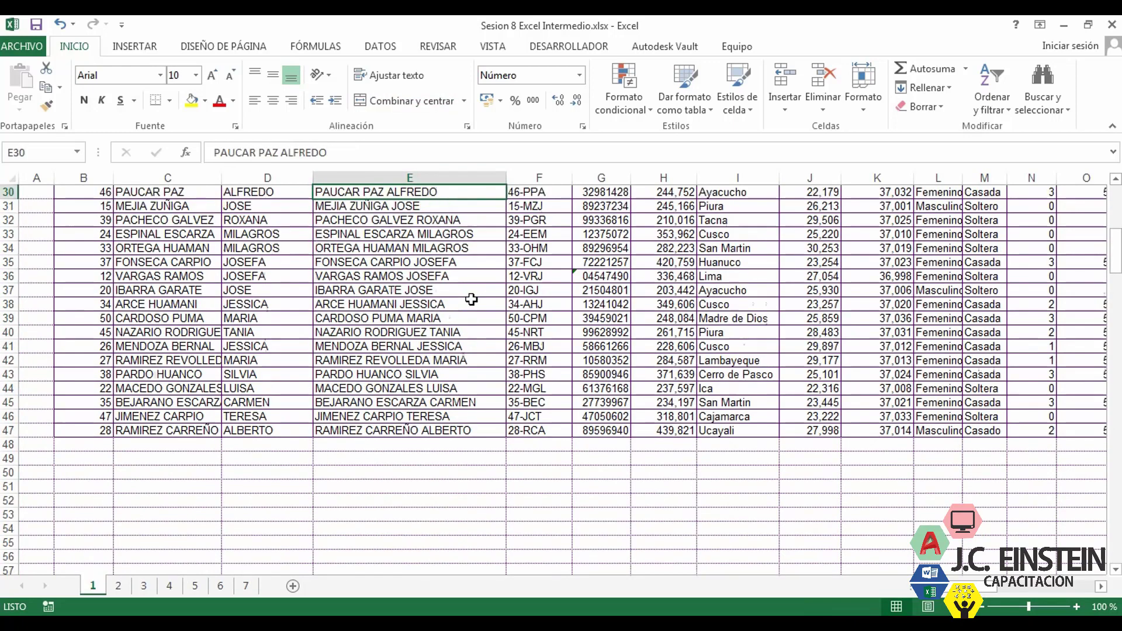
key("Up")
key("Up")
key("Up")
key("Down")
key("Down")
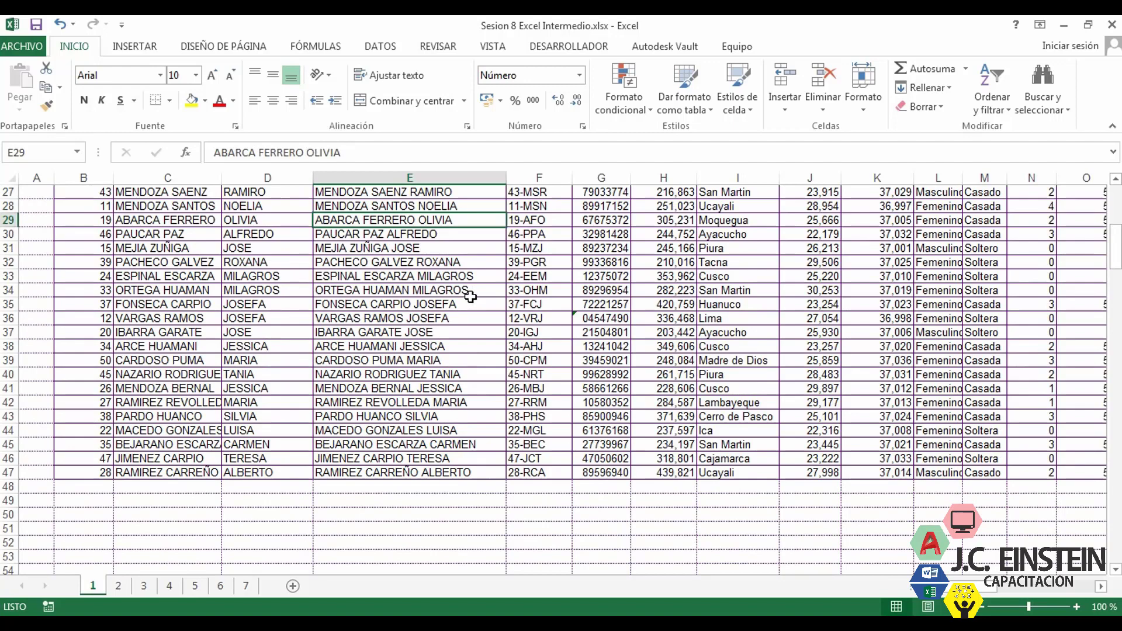
left_click(9, 220)
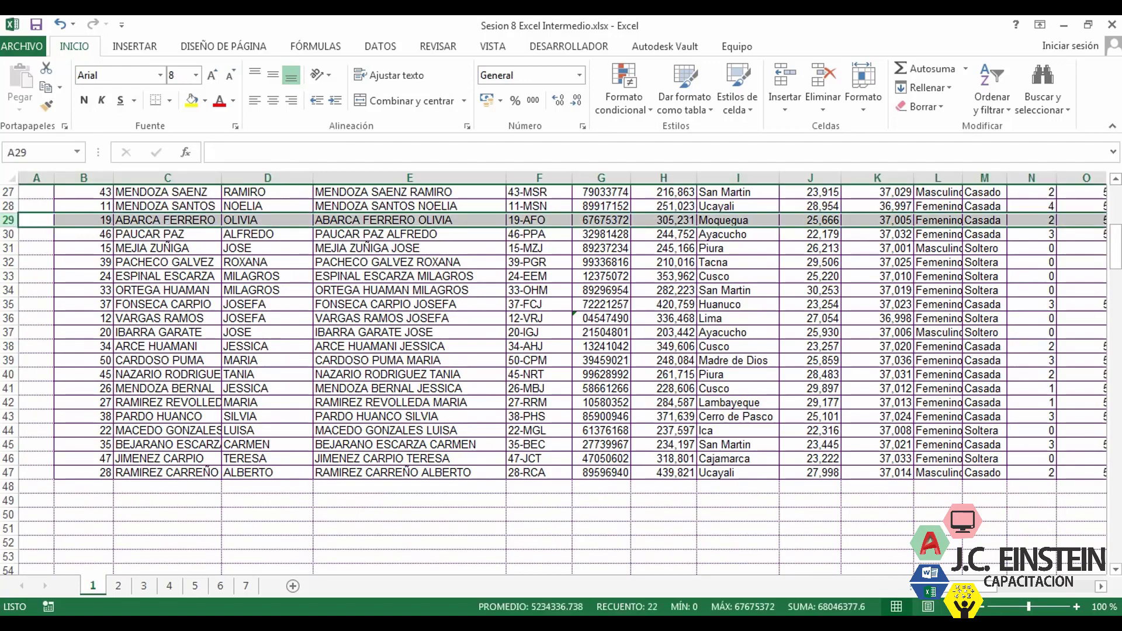
scroll(982, 592, "right", 1)
left_click_drag(983, 591, 1026, 592)
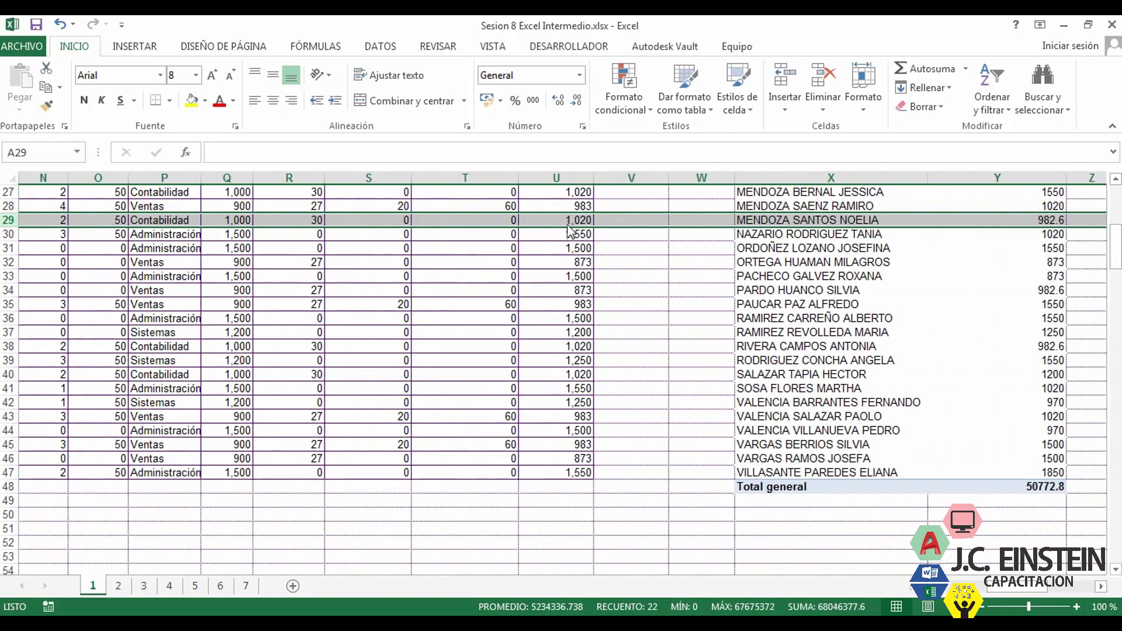
scroll(760, 298, "up", 9)
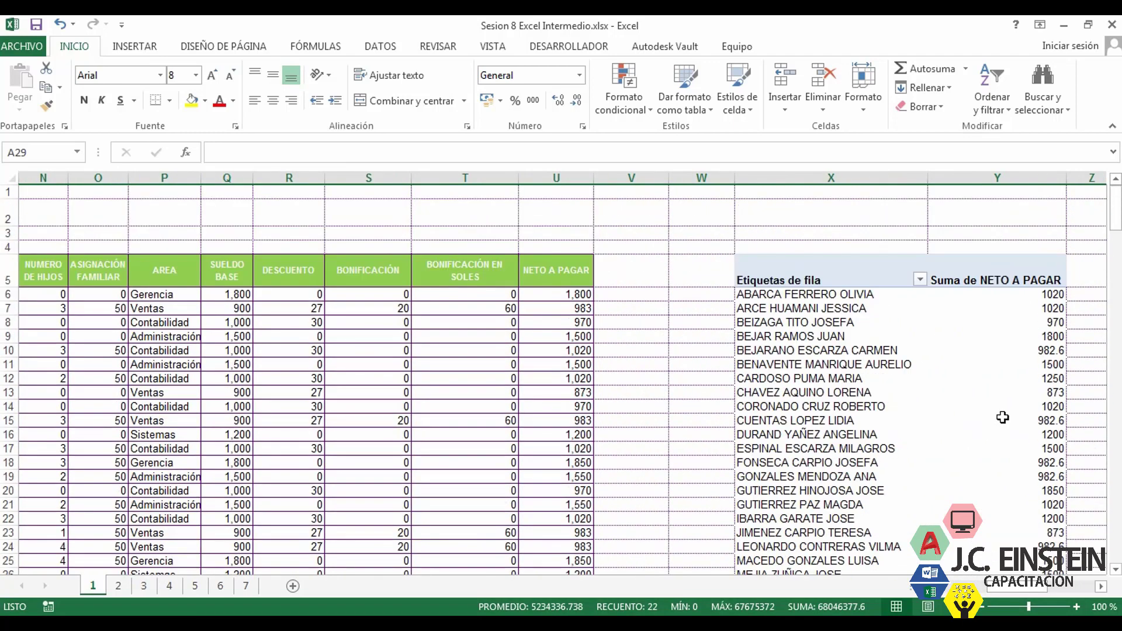
Place NETO A PAGAR in VALORES as Suma de NETO A PAGAR, leaving its options unchanged.
left_click(919, 294)
left_click(846, 278)
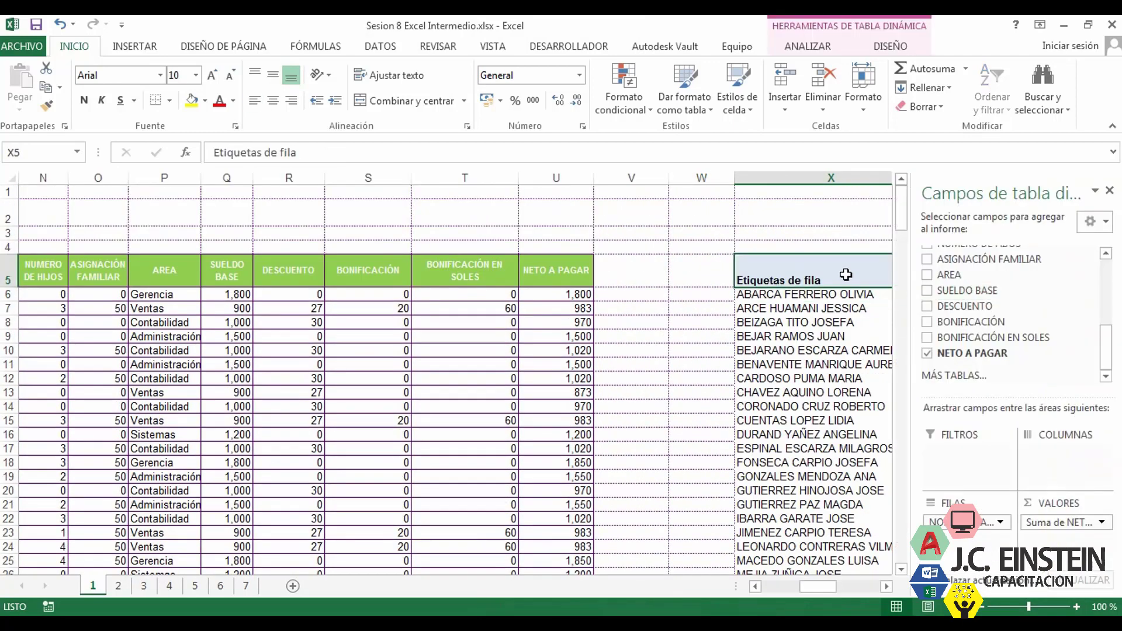
left_click(886, 586)
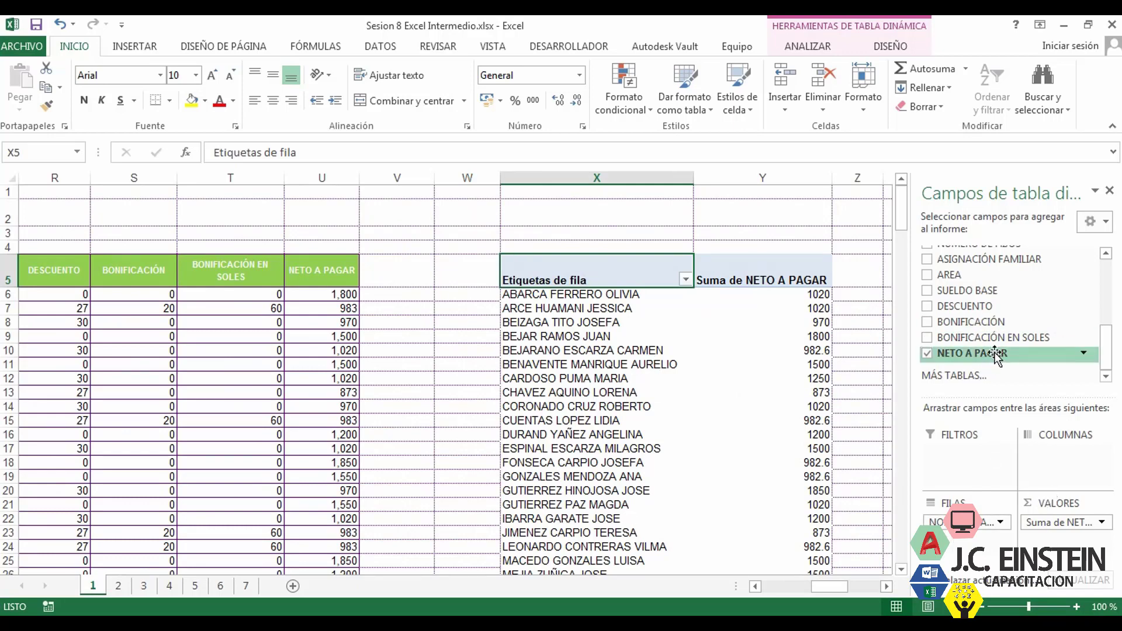
left_click_drag(999, 355, 1102, 524)
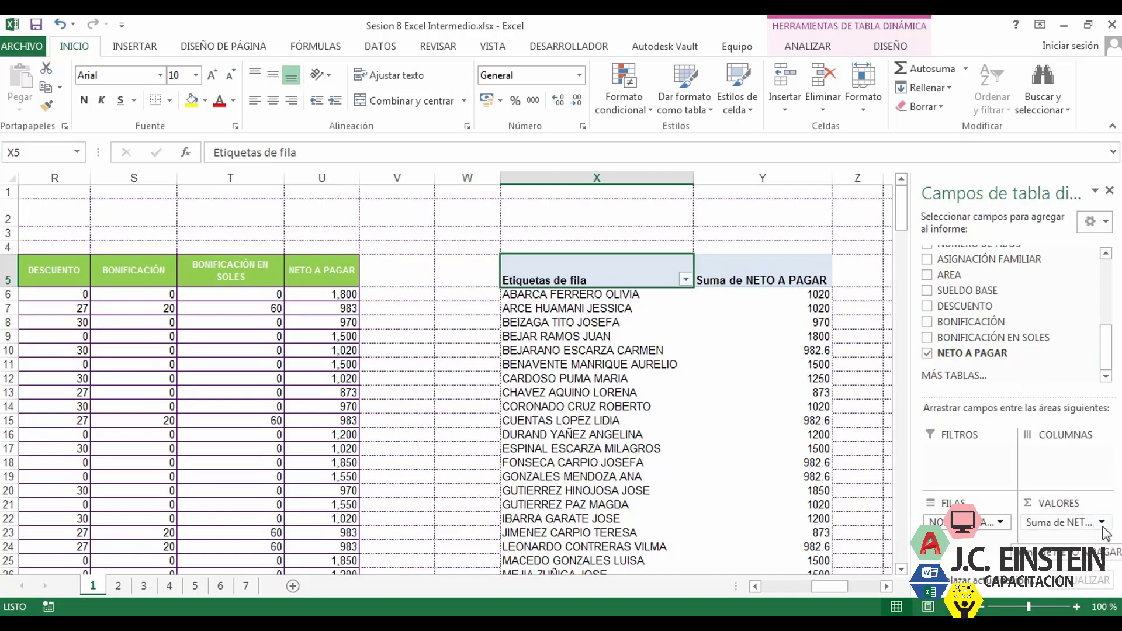
left_click(1102, 523)
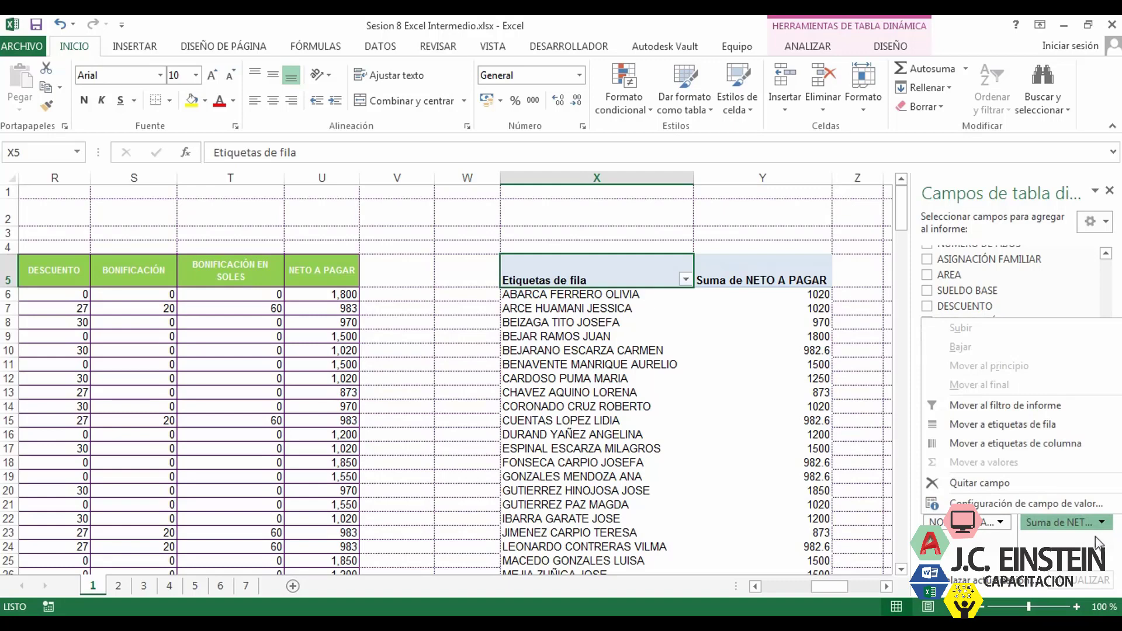
left_click(1098, 524)
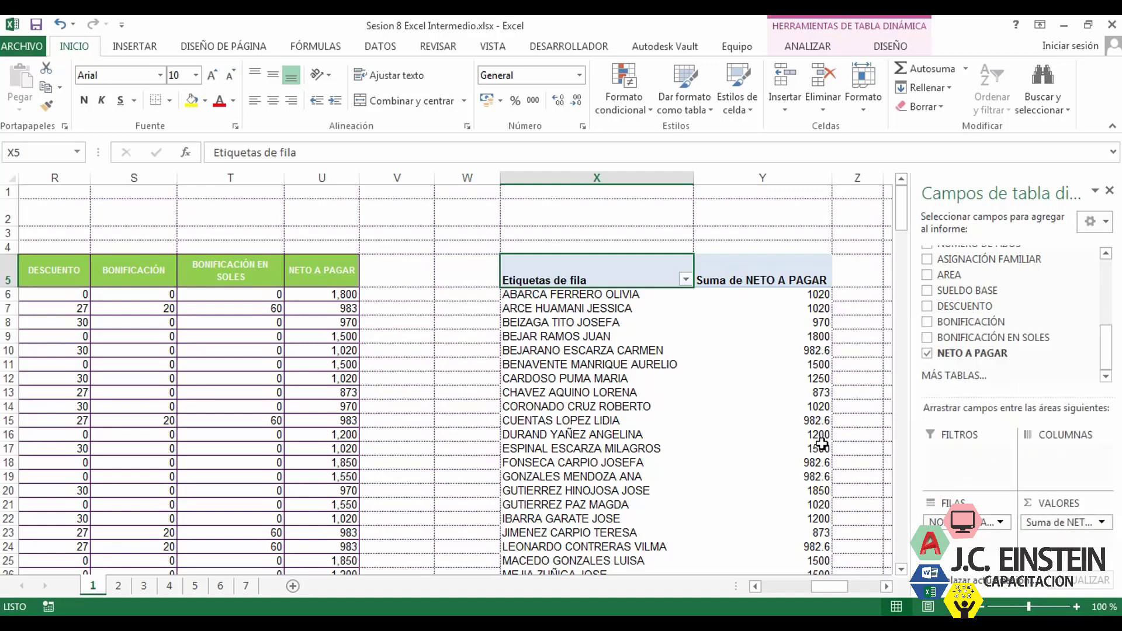
Review the 42 employee names and their sums, totalling 50772.8.
left_click(648, 301)
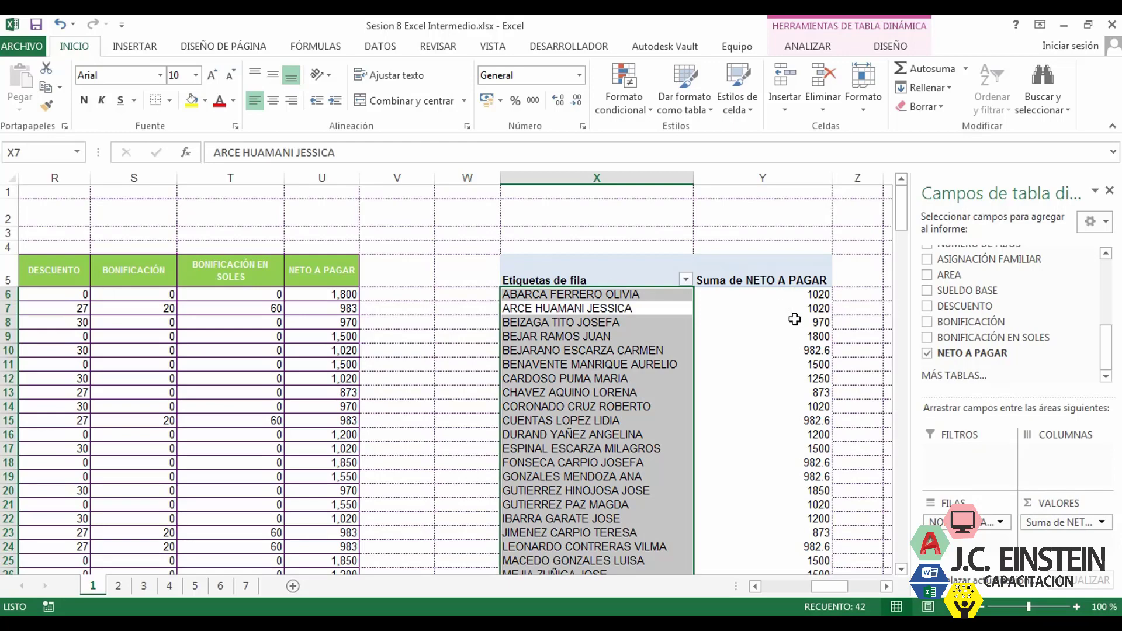
scroll(791, 330, "down", 11)
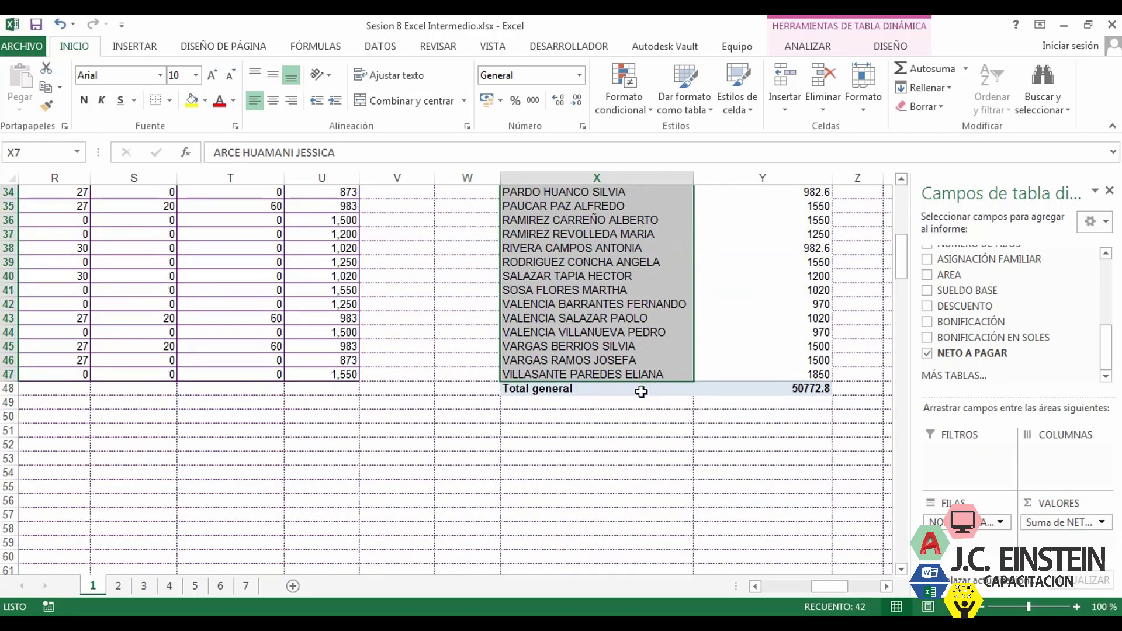
left_click_drag(641, 391, 807, 391)
scroll(811, 409, "up", 6)
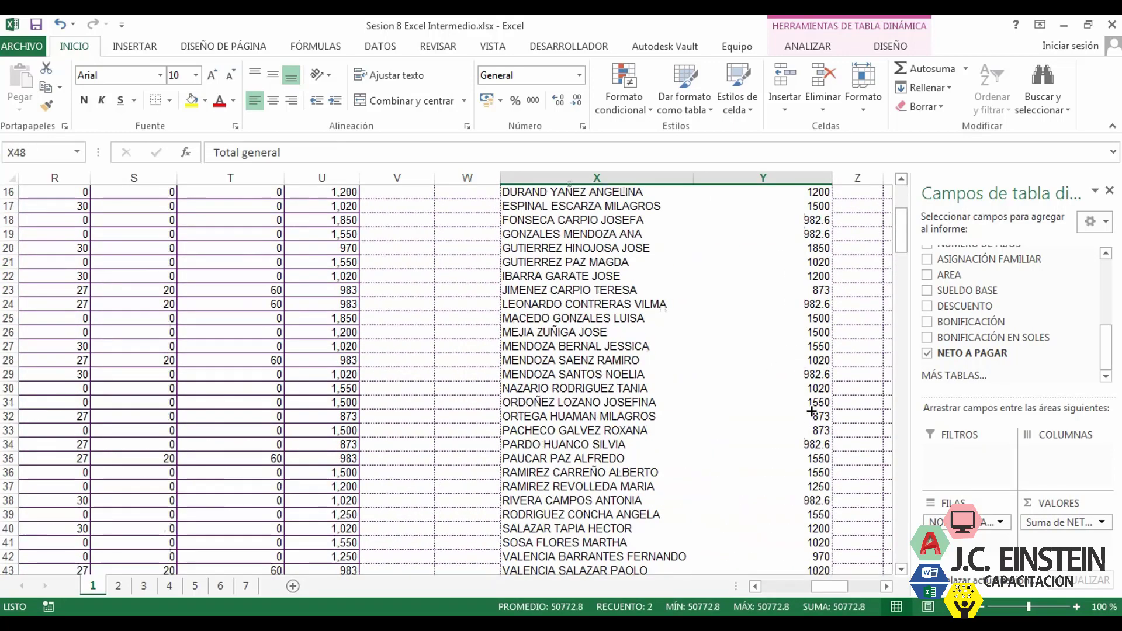
scroll(811, 410, "up", 5)
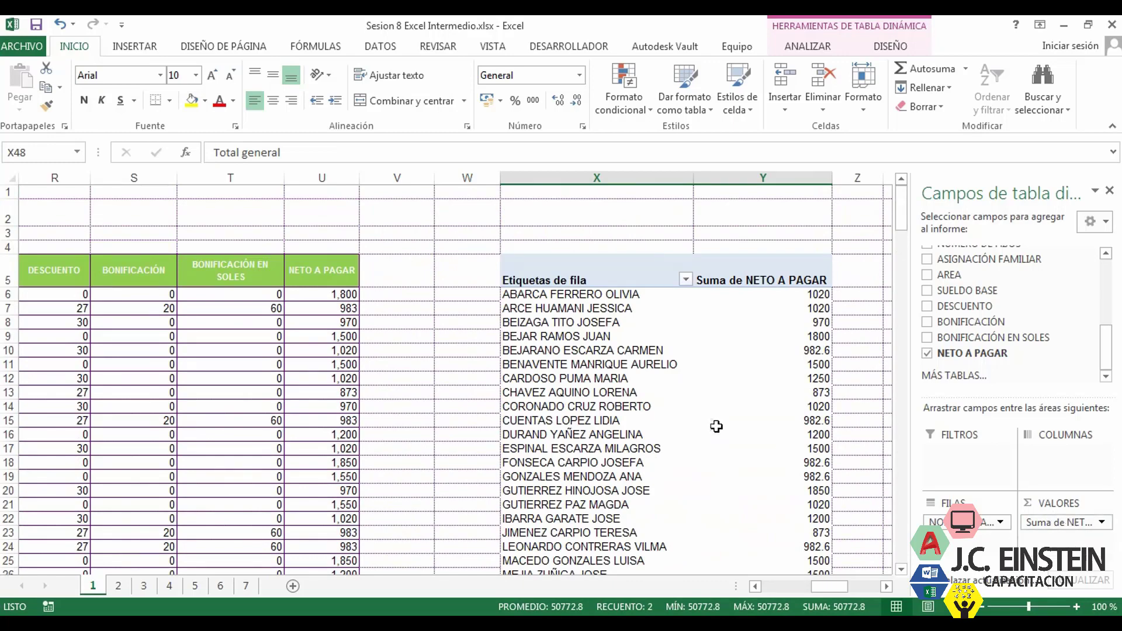
scroll(719, 426, "down", 10)
scroll(778, 438, "up", 10)
Rename the pivot's row header in X5 to APELLIDOS Y NOMBRES.
left_click(599, 278)
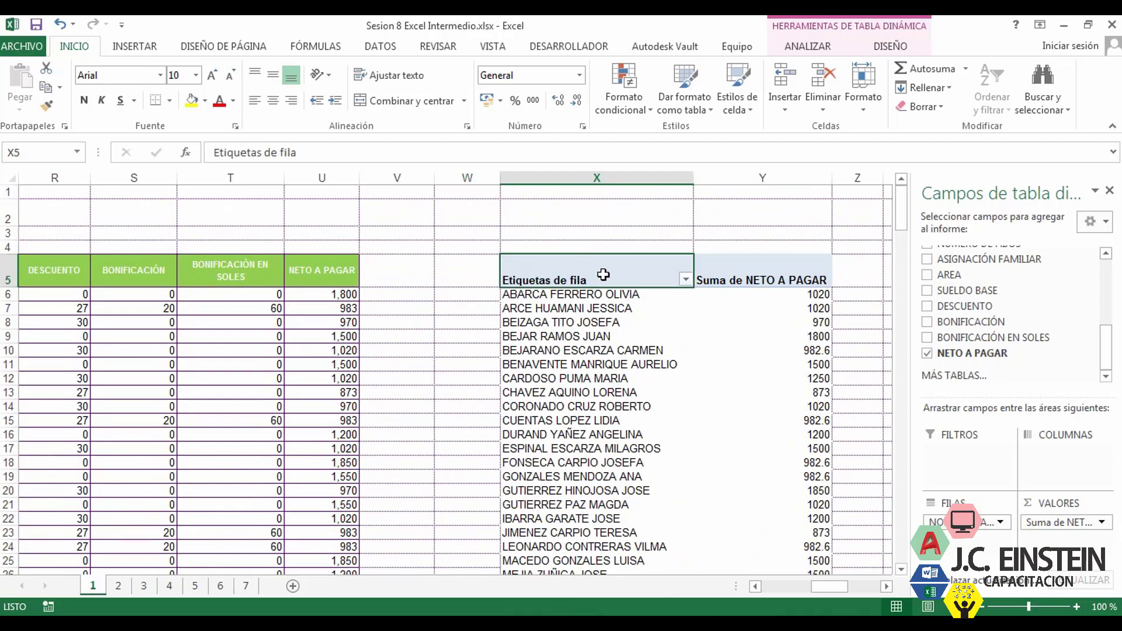
double_click(602, 276)
left_click_drag(601, 276, 403, 257)
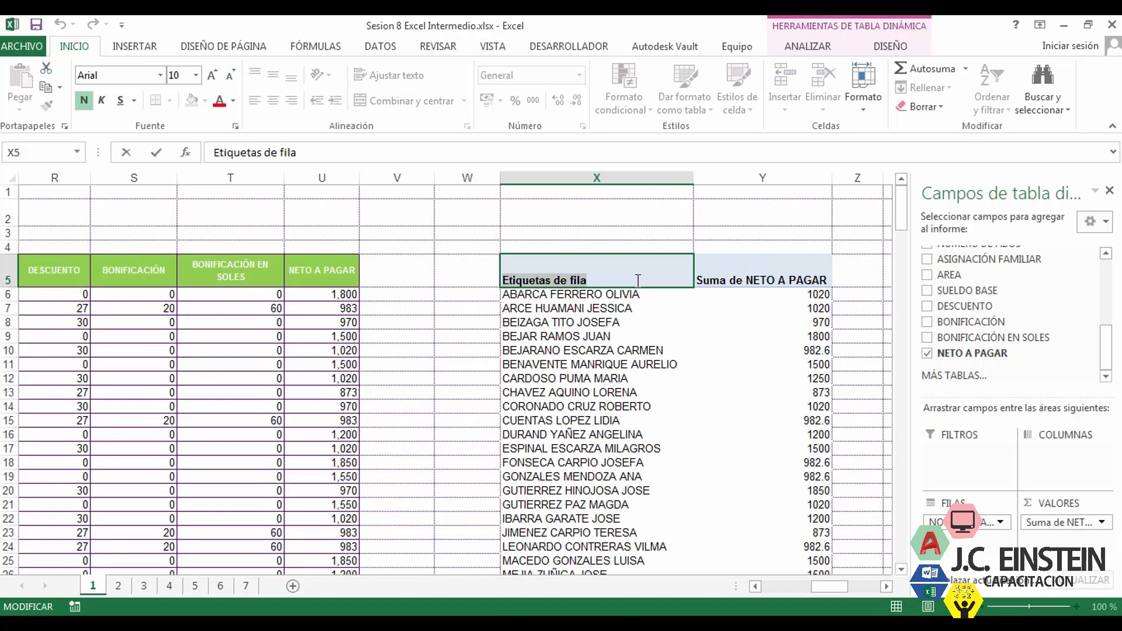
type("APE")
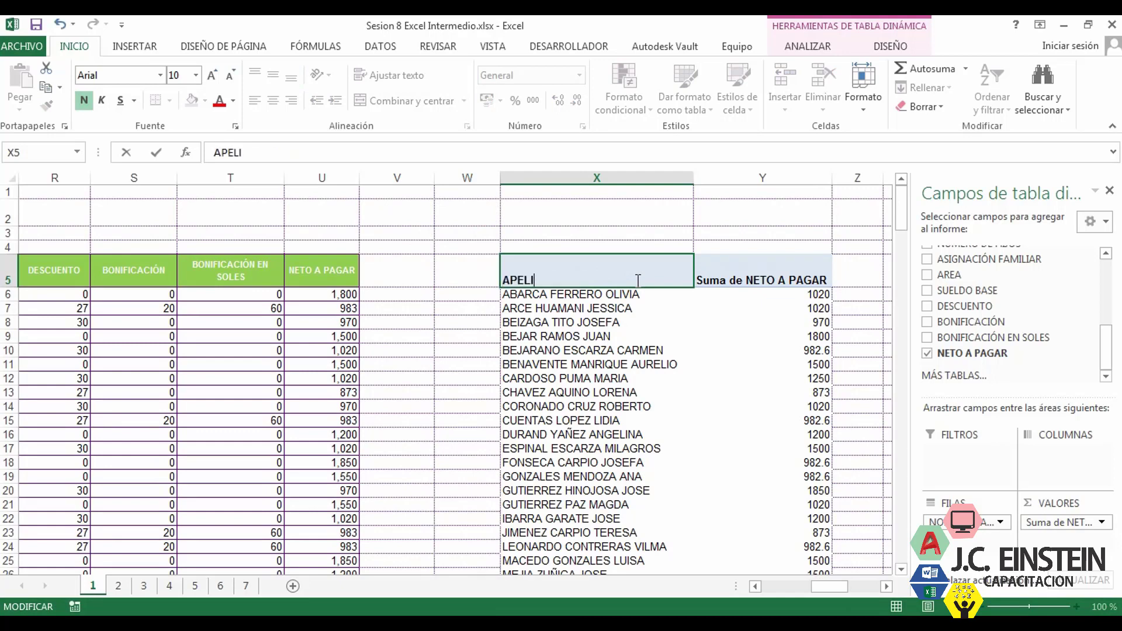
type("LLIDOS Y NOMBR")
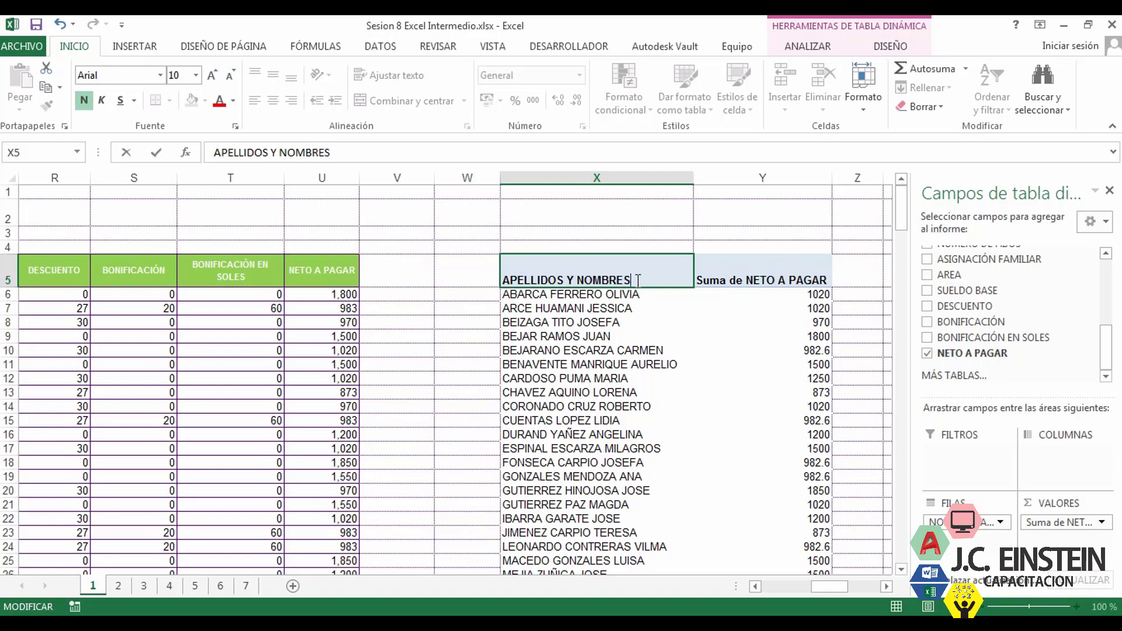
type("ES")
left_click(754, 279)
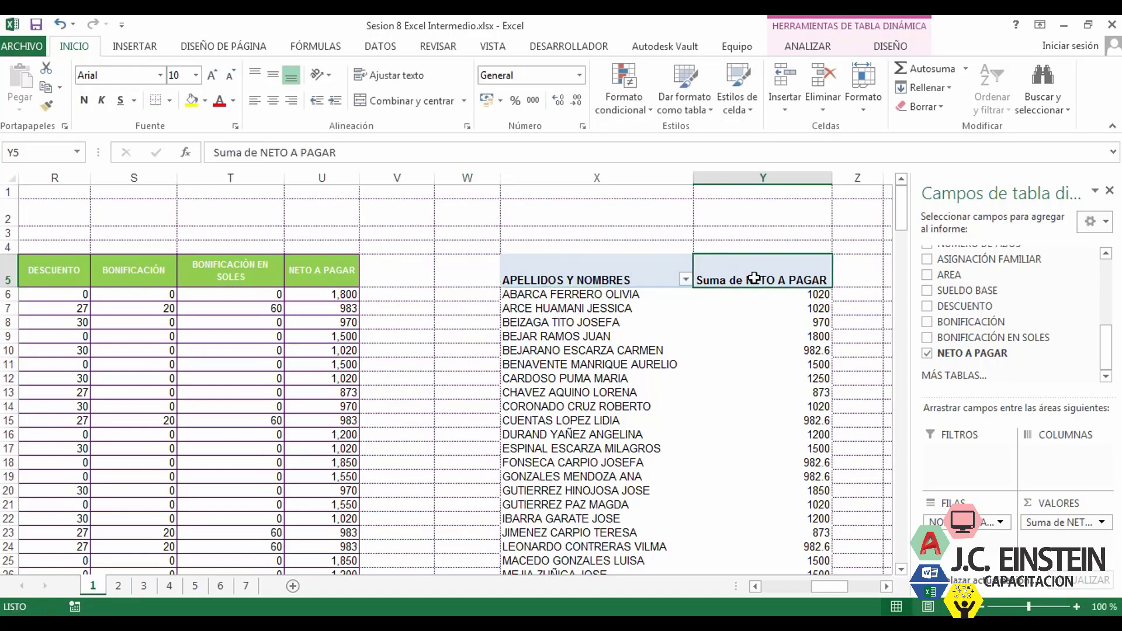
Try removing 'Suma de' from the value field name, triggering a name-already-exists warning.
double_click(753, 279)
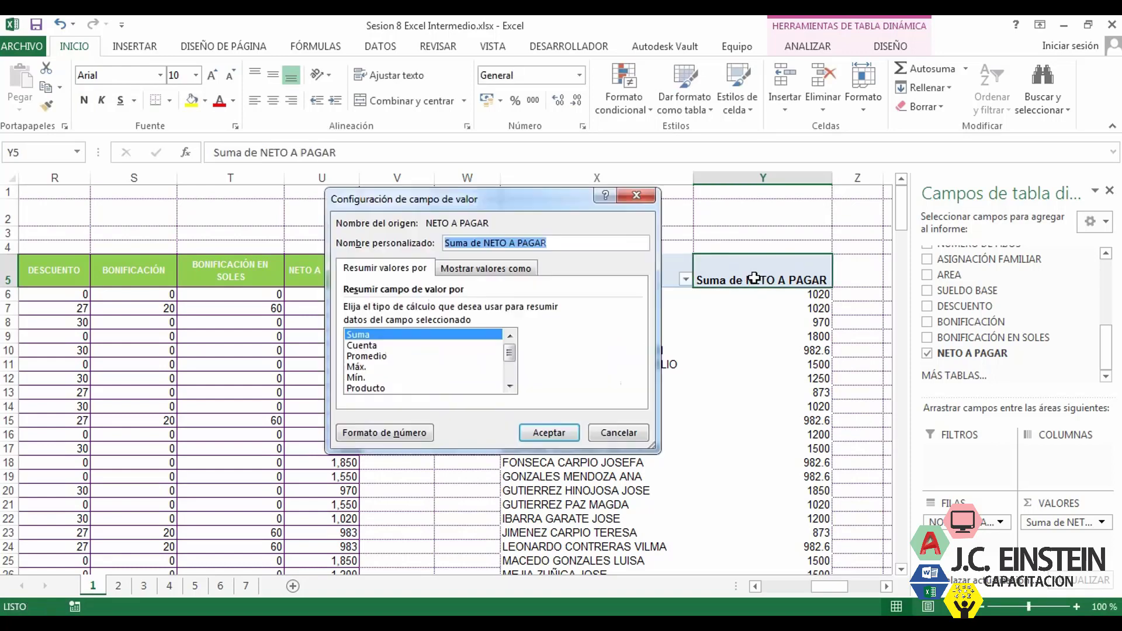
left_click(652, 199)
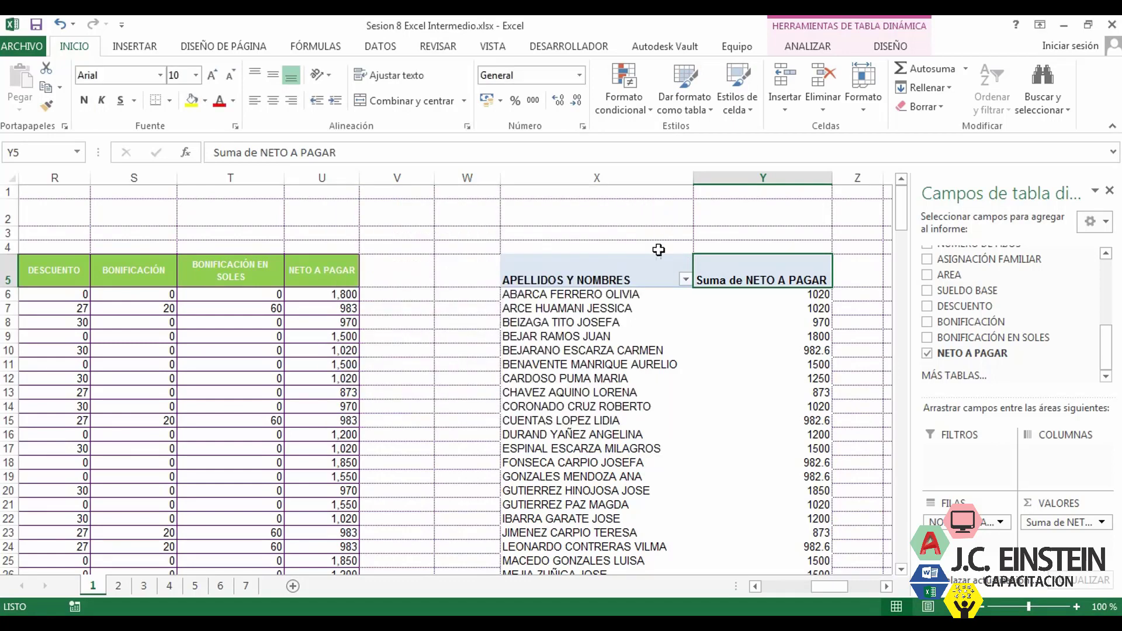
double_click(735, 280)
left_click(566, 246)
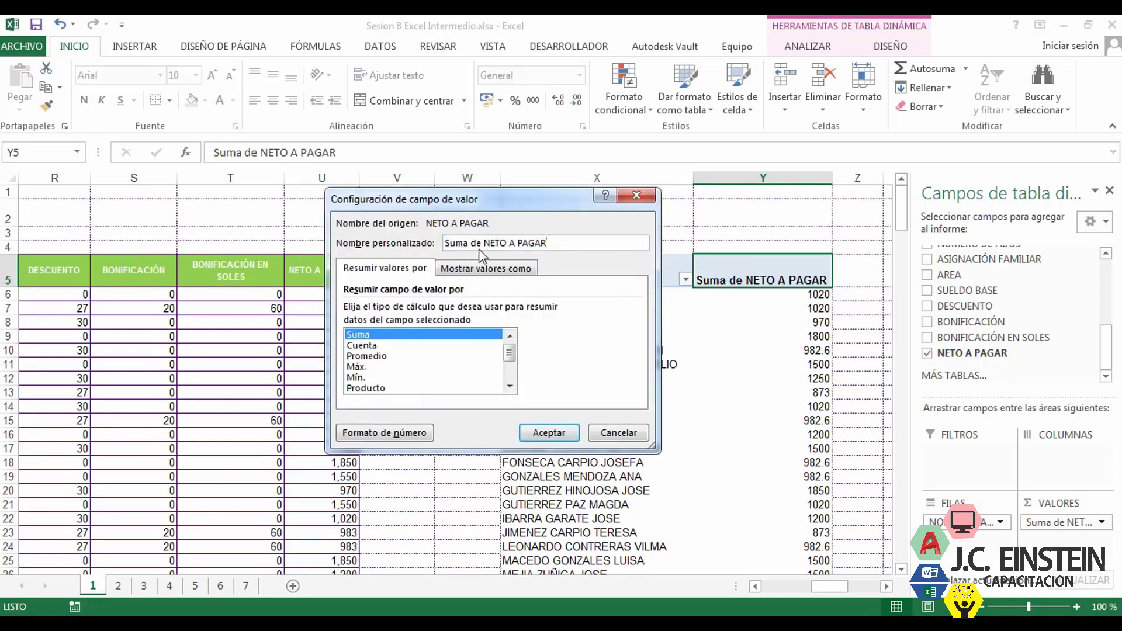
left_click_drag(484, 242, 400, 247)
key("Delete")
left_click(549, 433)
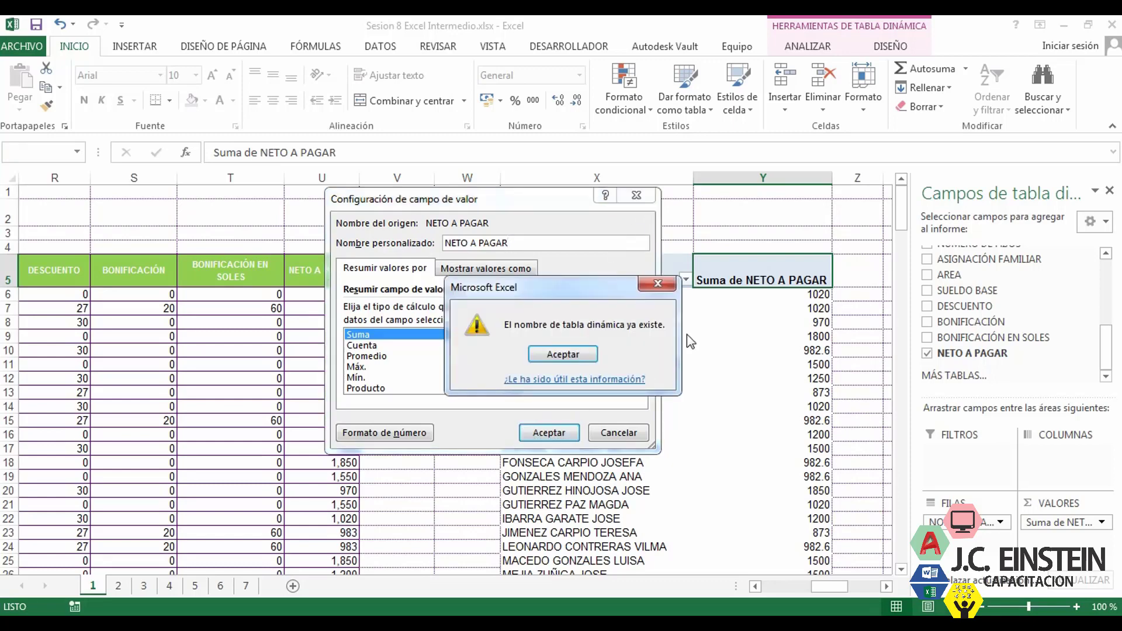
left_click(563, 354)
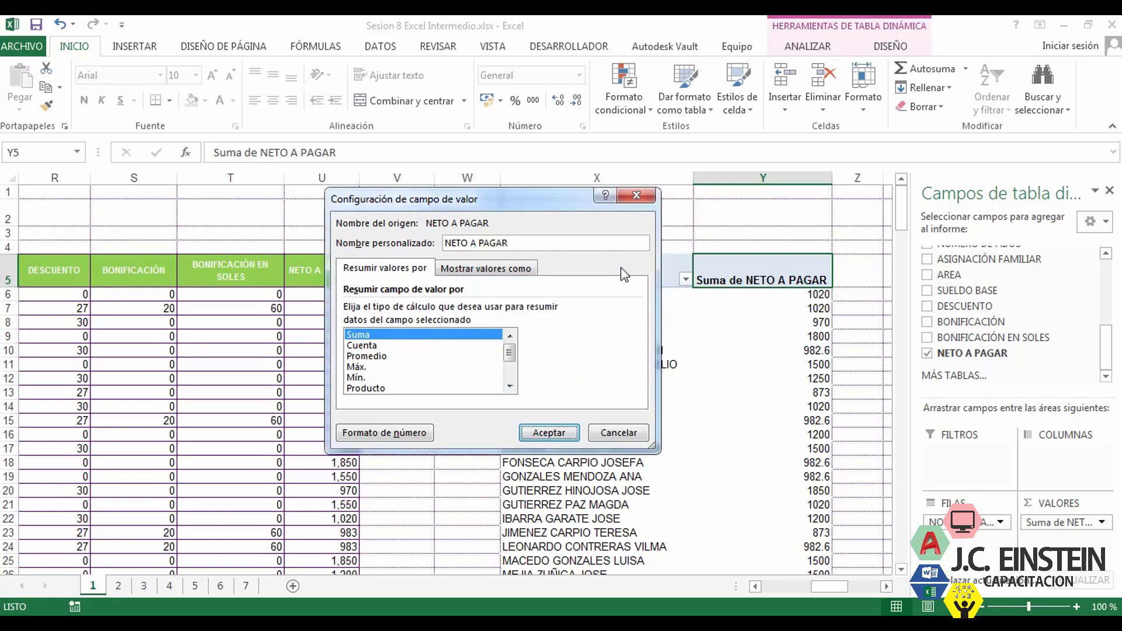
Set the value field's custom name to _NETO A PAGAR and apply it.
left_click(447, 242)
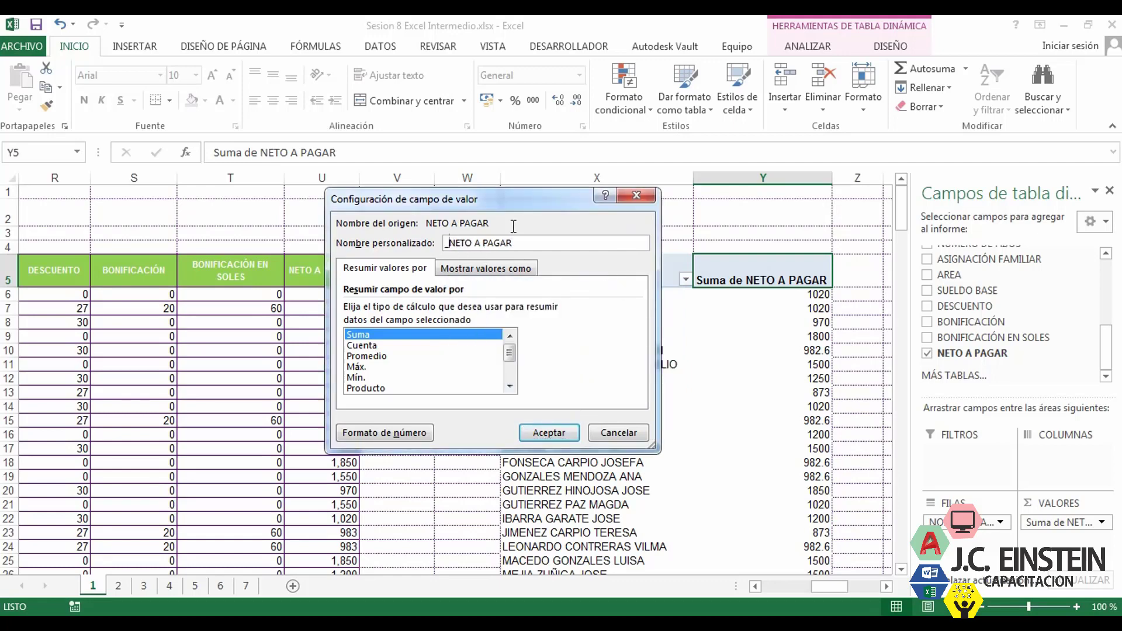
left_click(549, 433)
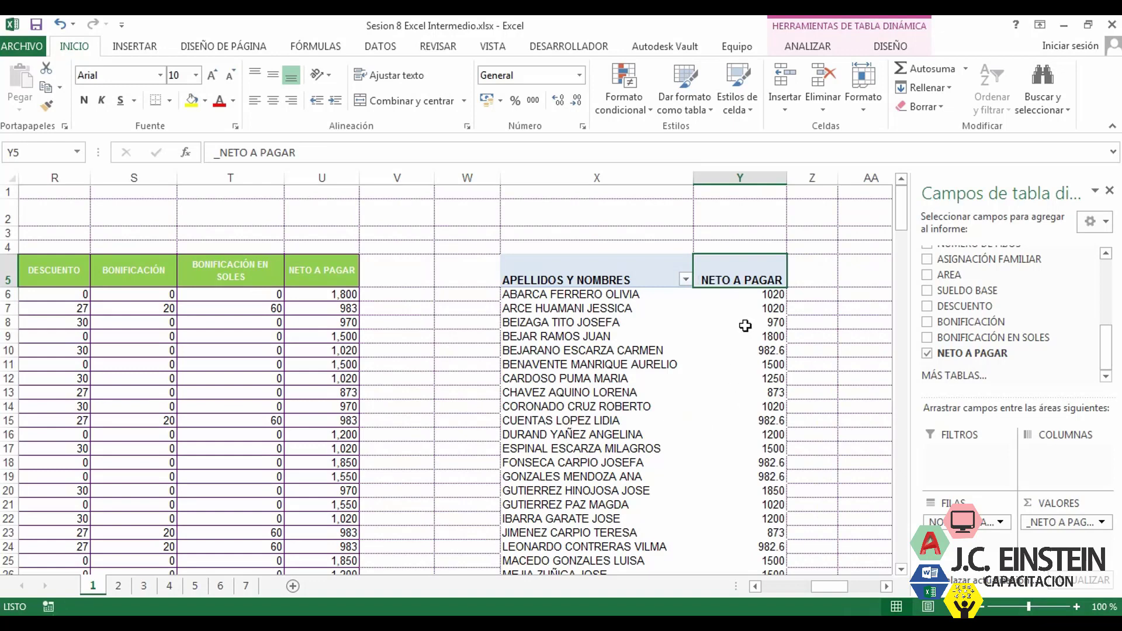
double_click(759, 283)
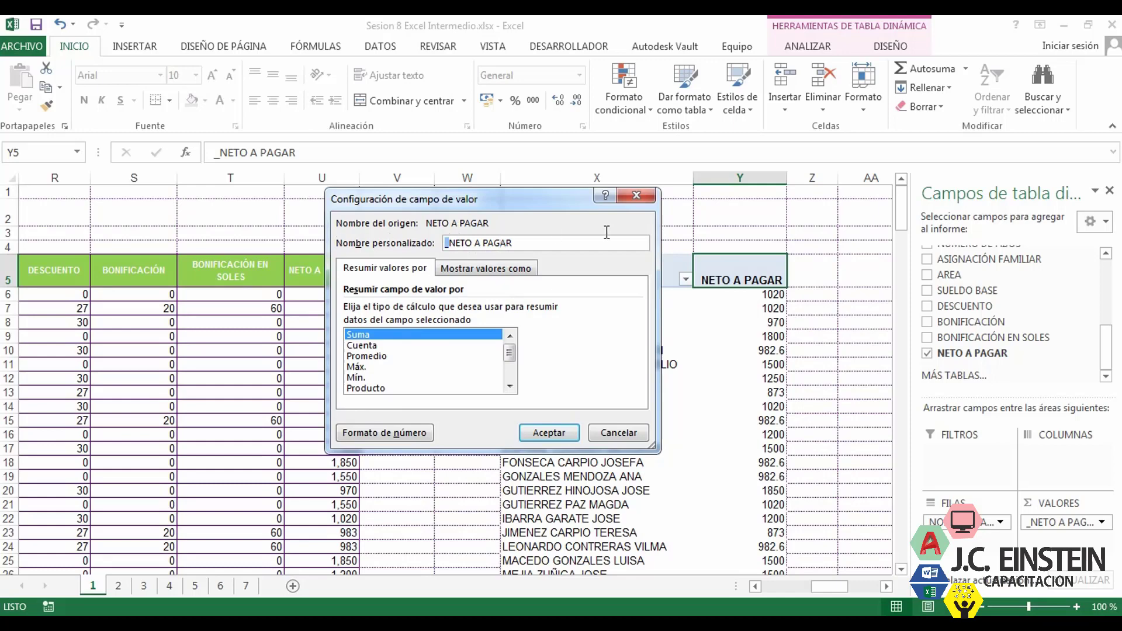
key("Delete")
left_click(550, 432)
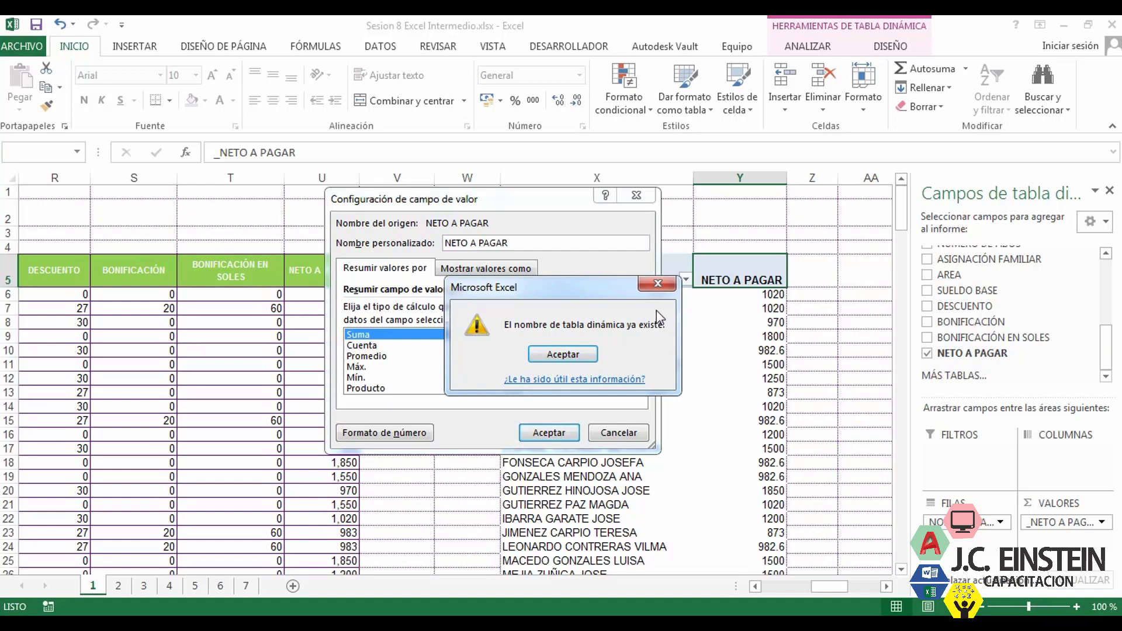
left_click(657, 288)
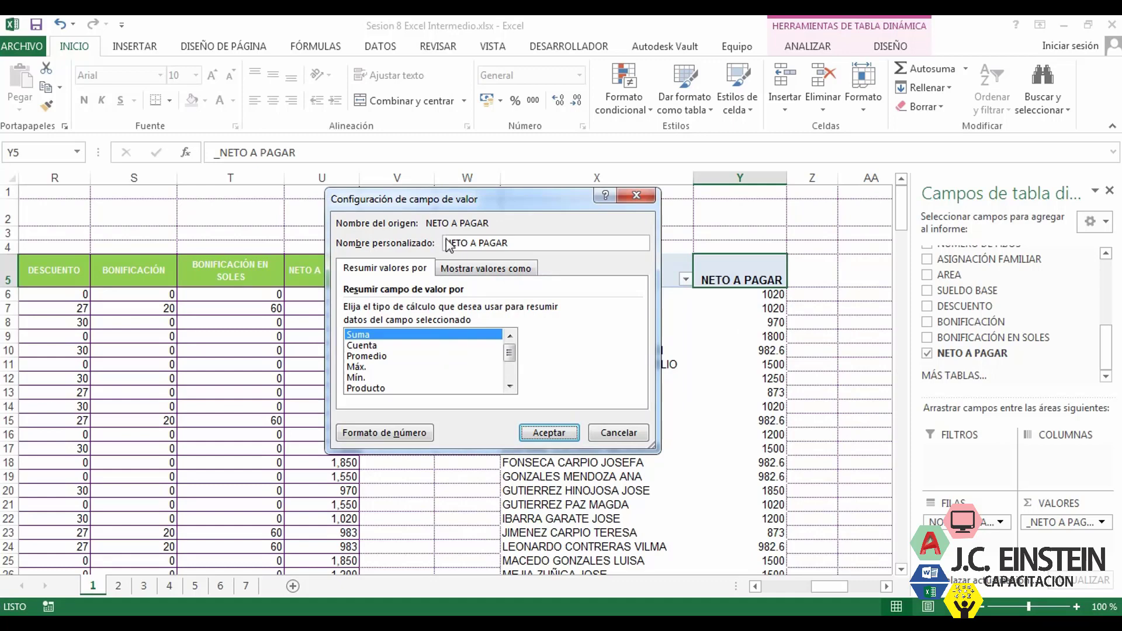
left_click(444, 242)
type("_")
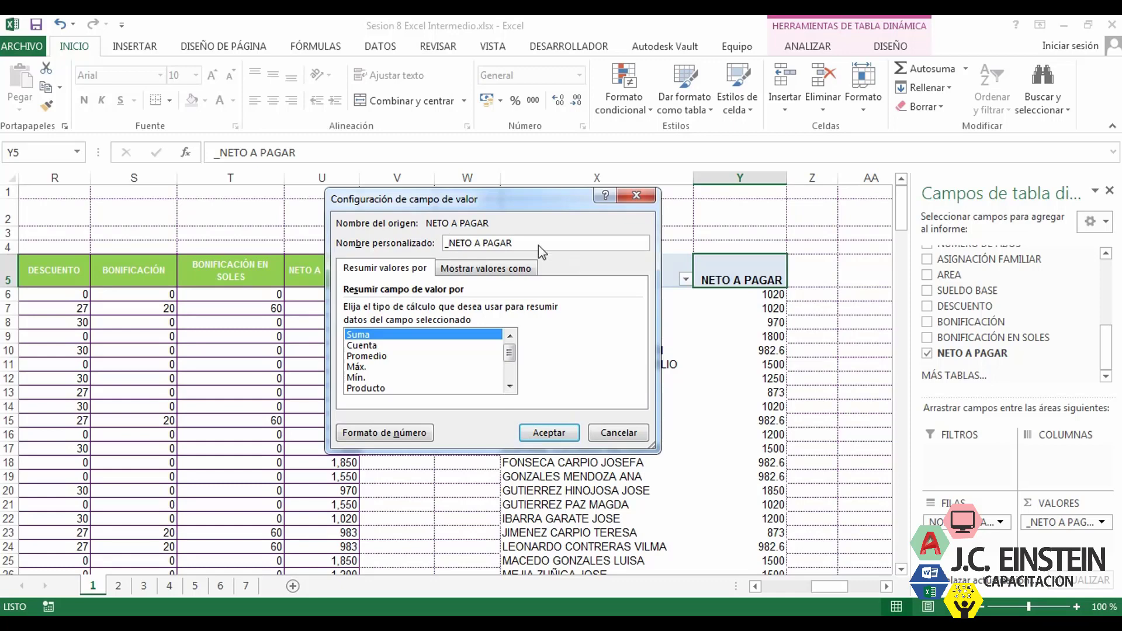
left_click(549, 434)
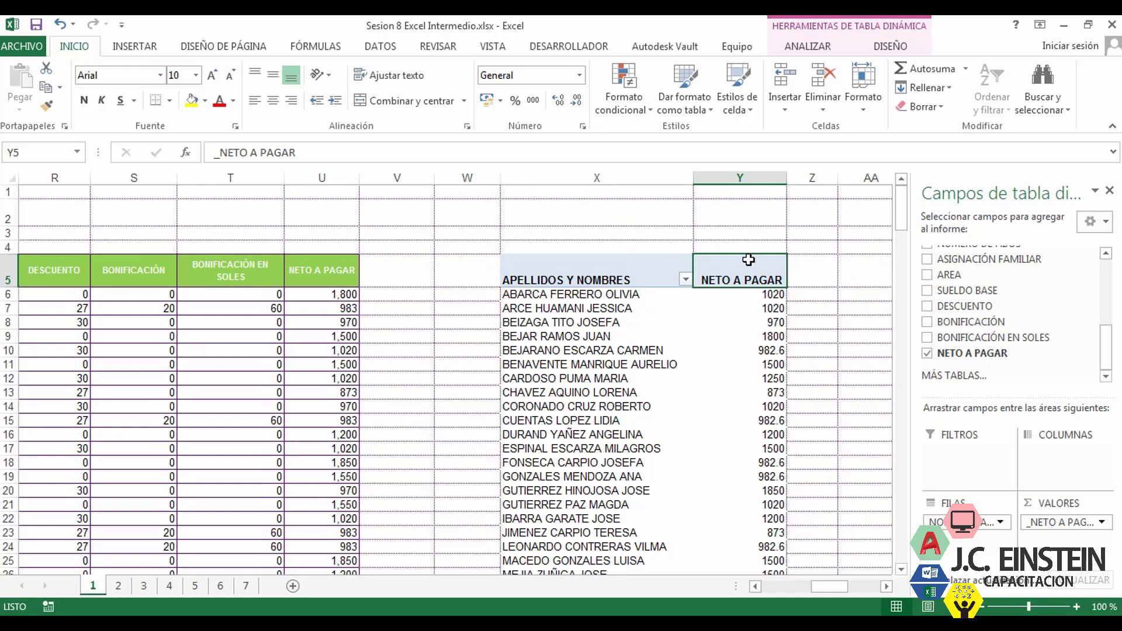
Summarize NETO A PAGAR as an average and check the Total general cell.
left_click(724, 321)
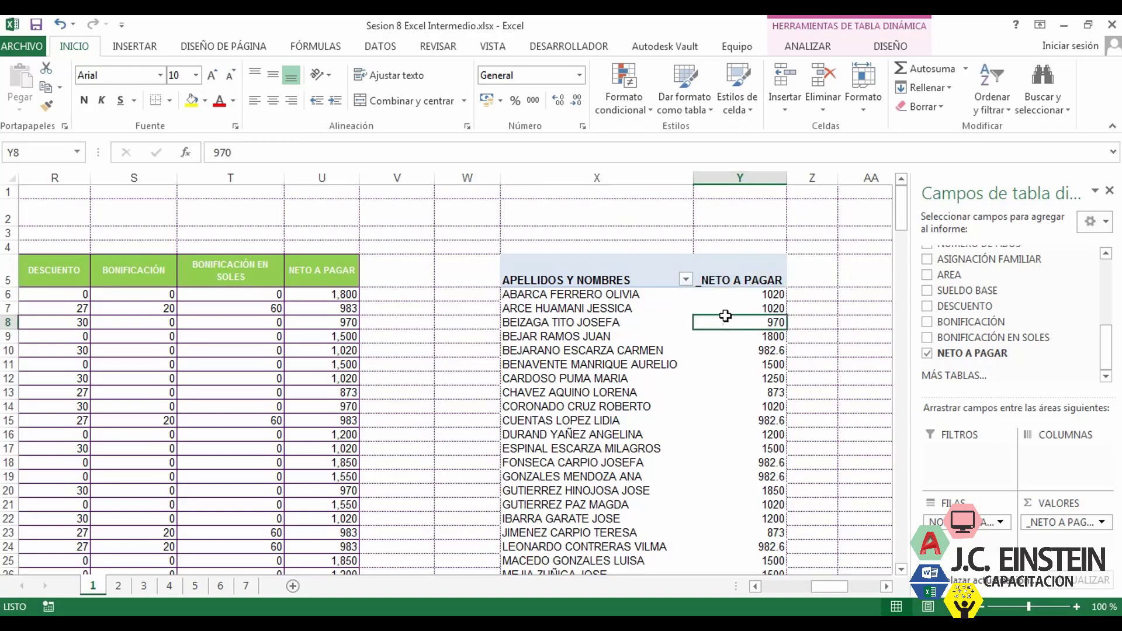
left_click(738, 281)
double_click(740, 281)
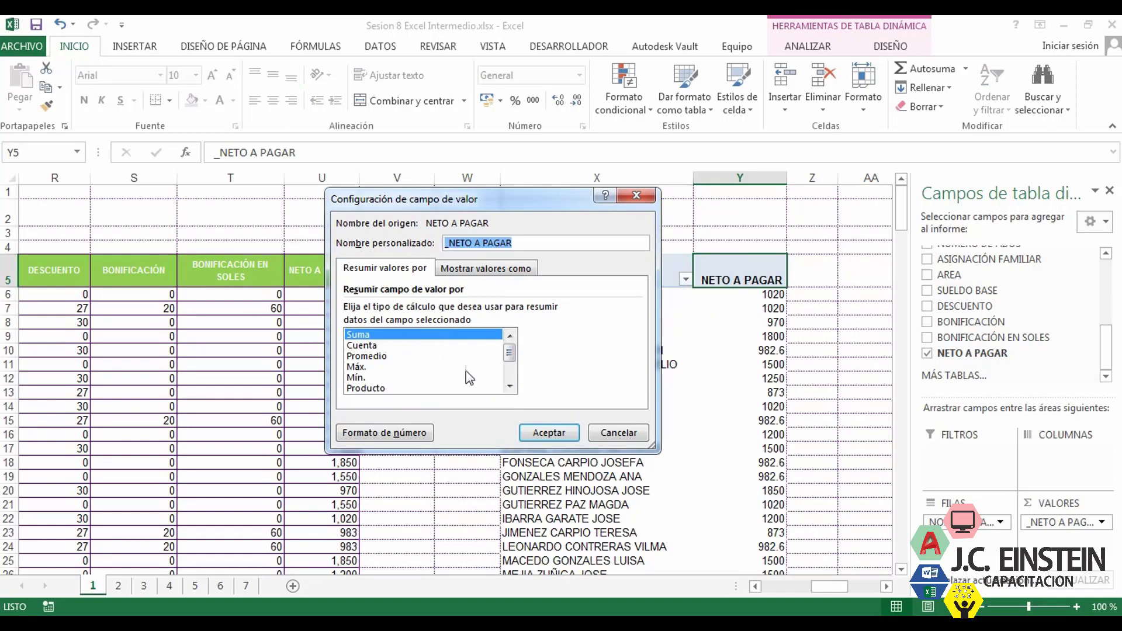
left_click(374, 356)
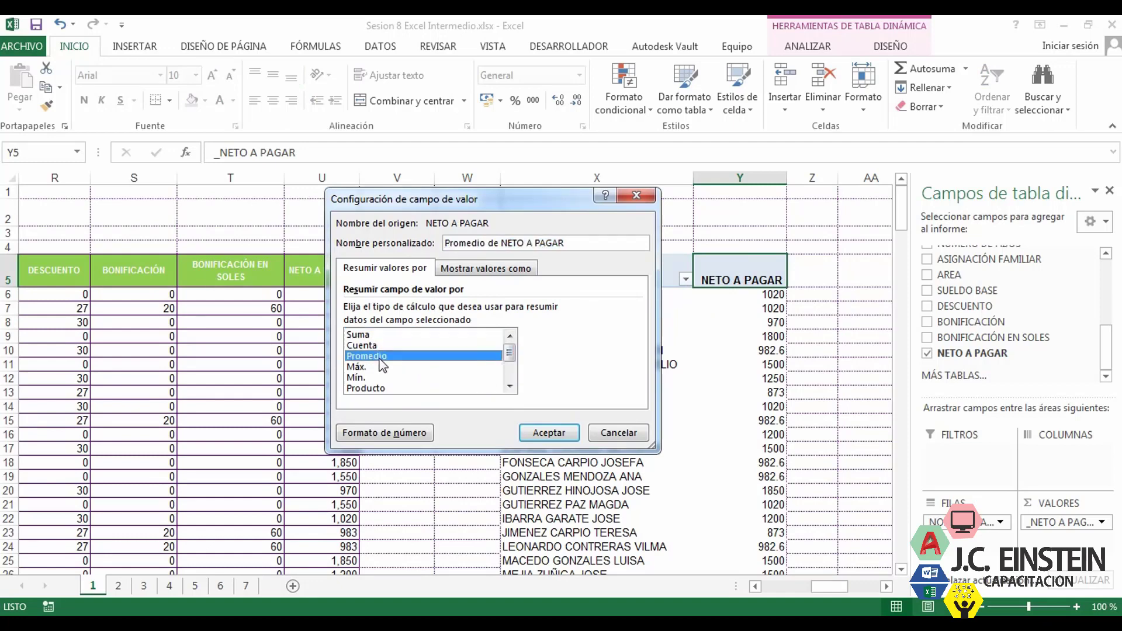
left_click(544, 433)
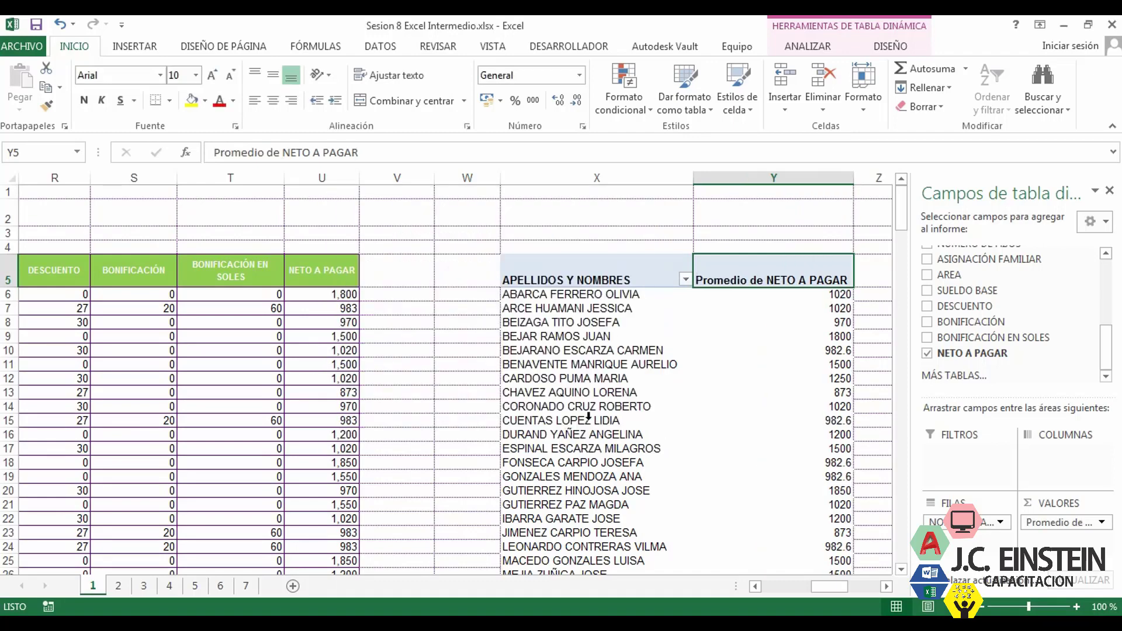
scroll(742, 409, "down", 14)
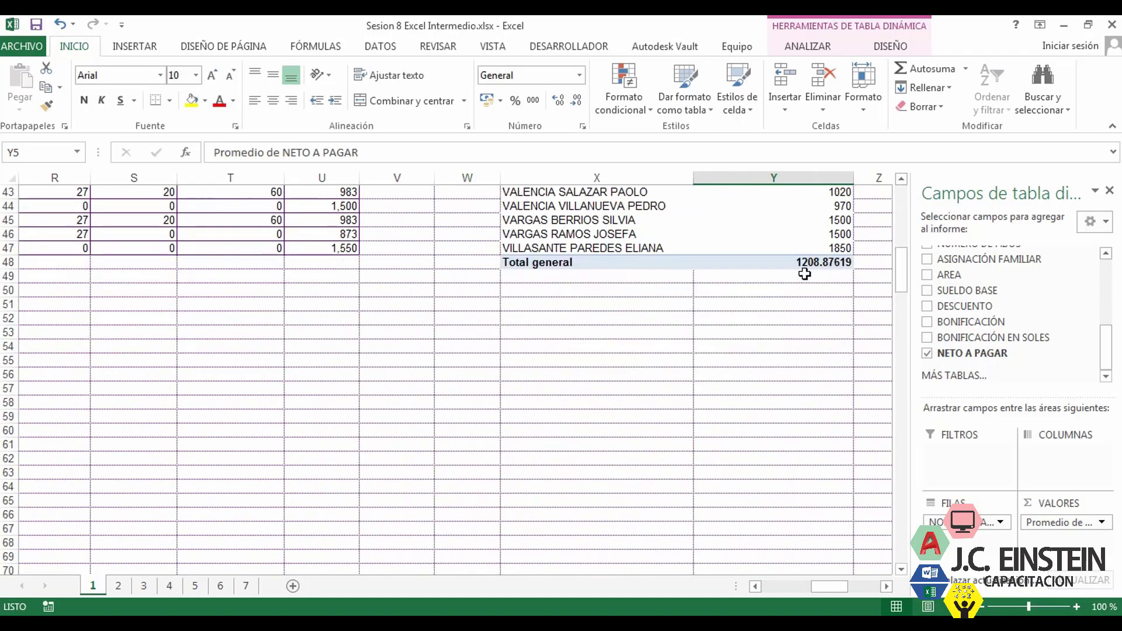
left_click(814, 264)
scroll(801, 351, "up", 14)
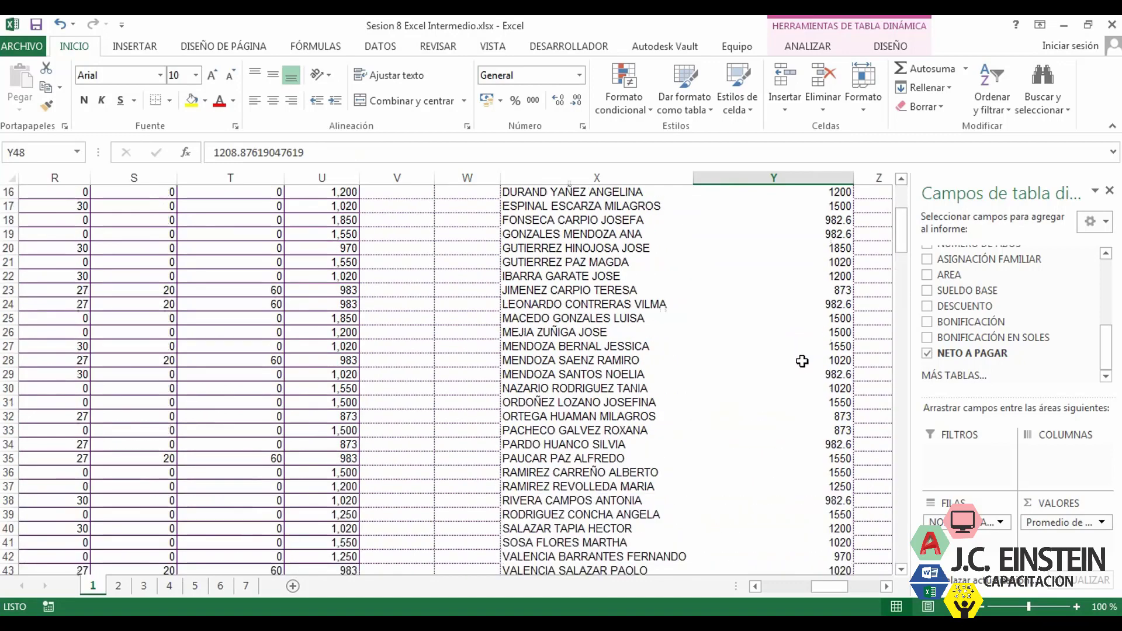
Switch the value summary to a count of entries and scroll through the results.
left_click(799, 267)
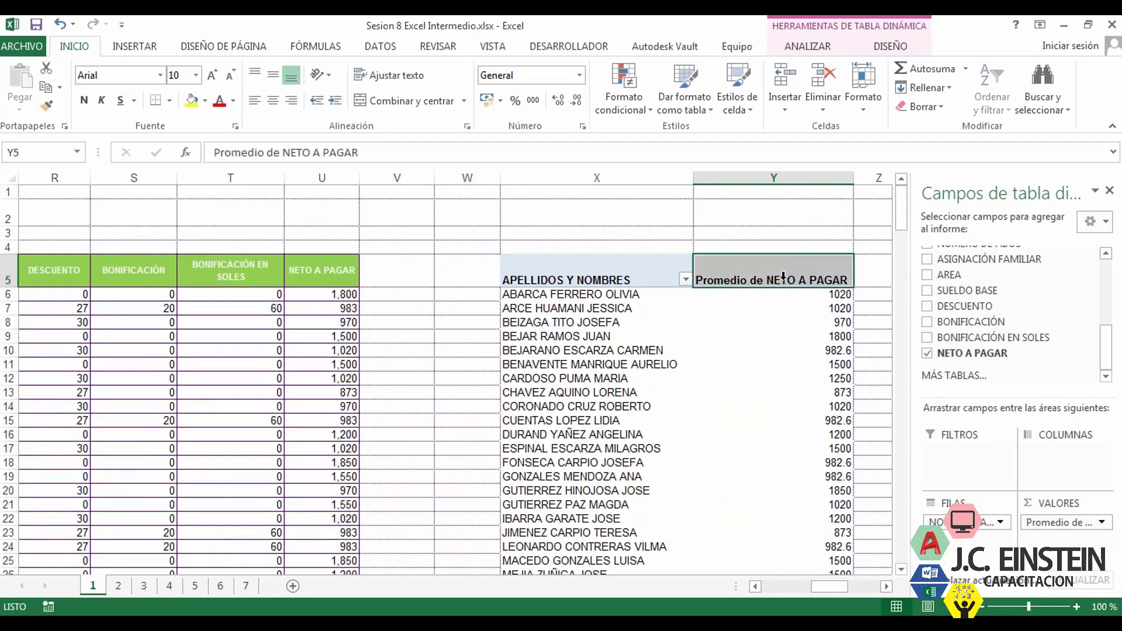
double_click(783, 277)
left_click(358, 367)
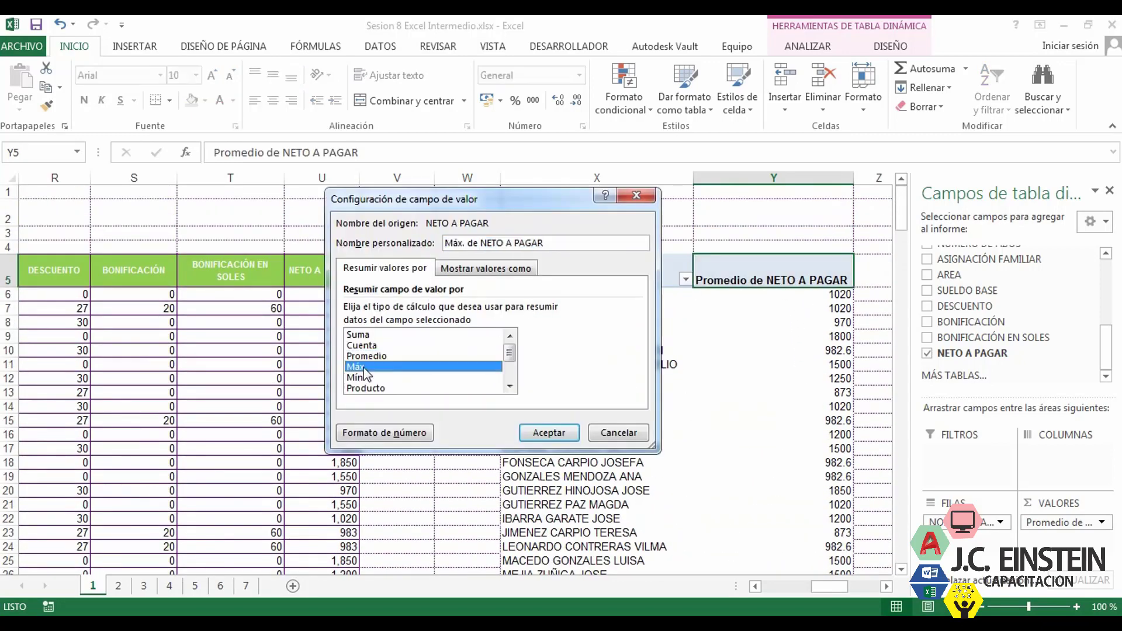
left_click(365, 379)
left_click(362, 345)
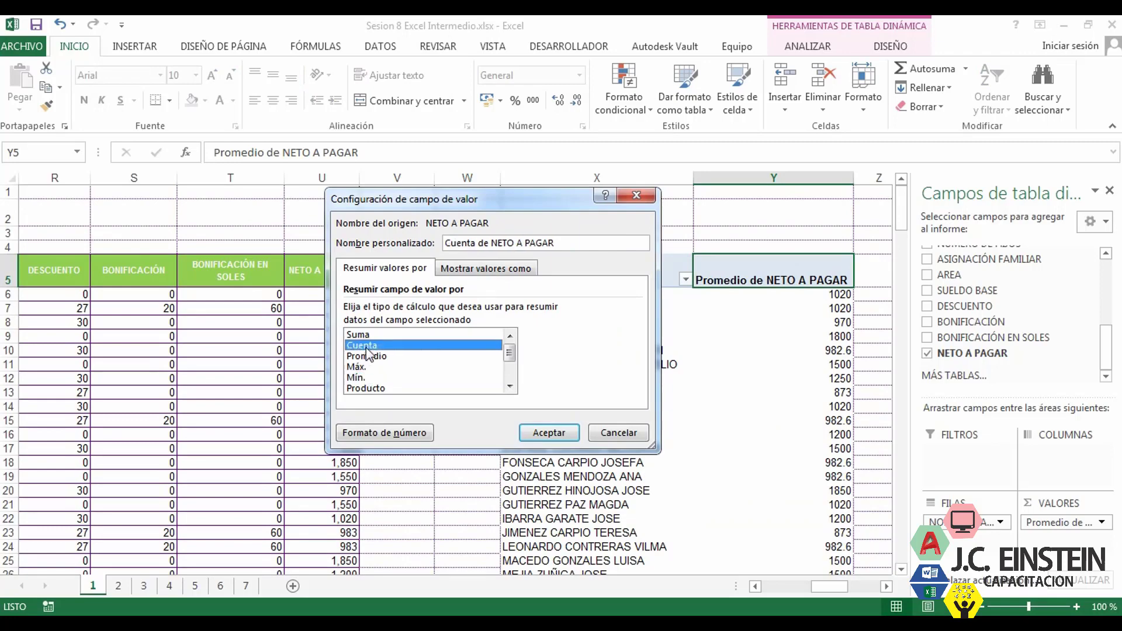
left_click(570, 435)
scroll(732, 421, "down", 2)
scroll(733, 422, "down", 11)
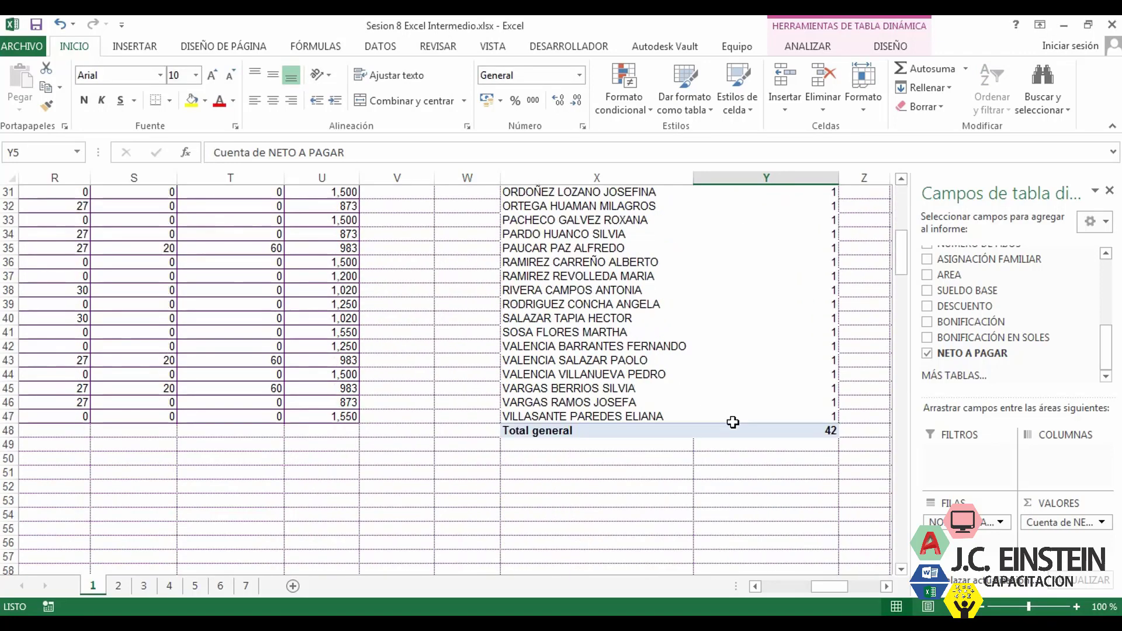
scroll(739, 421, "up", 13)
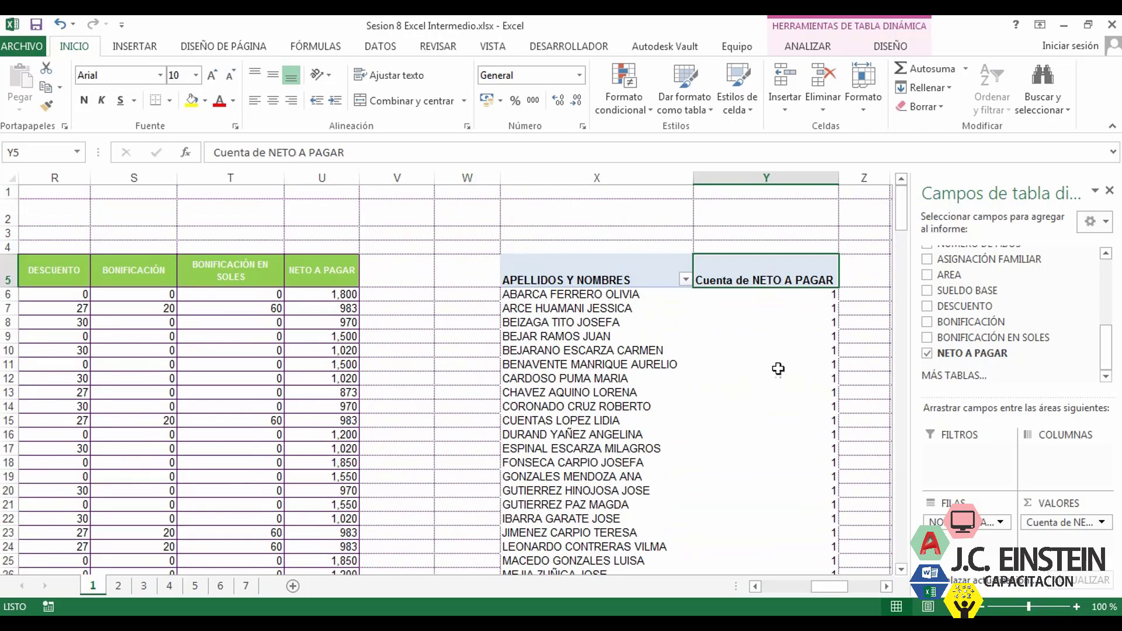
scroll(778, 369, "down", 10)
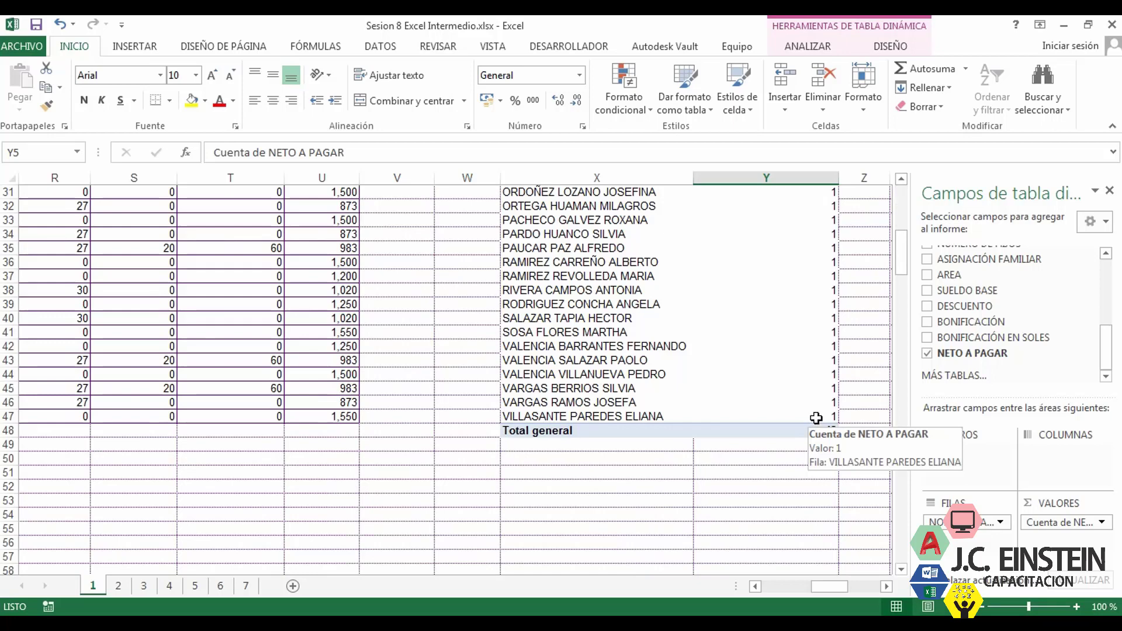
scroll(797, 432, "up", 10)
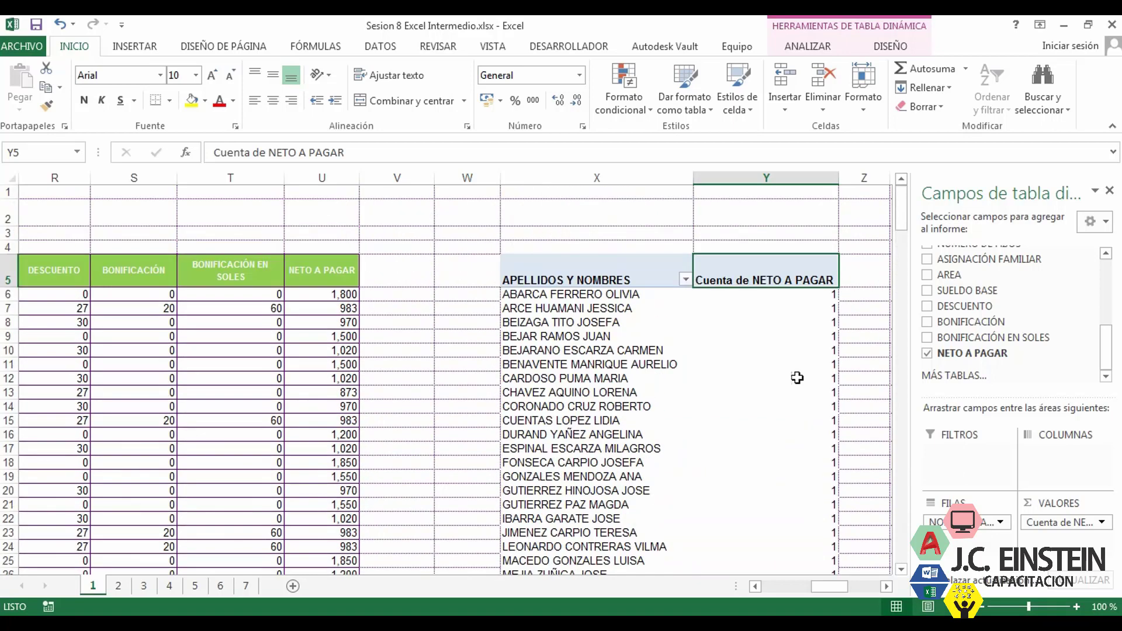
Summarize NETO A PAGAR by Máx., giving a Total general of 1850.
double_click(765, 267)
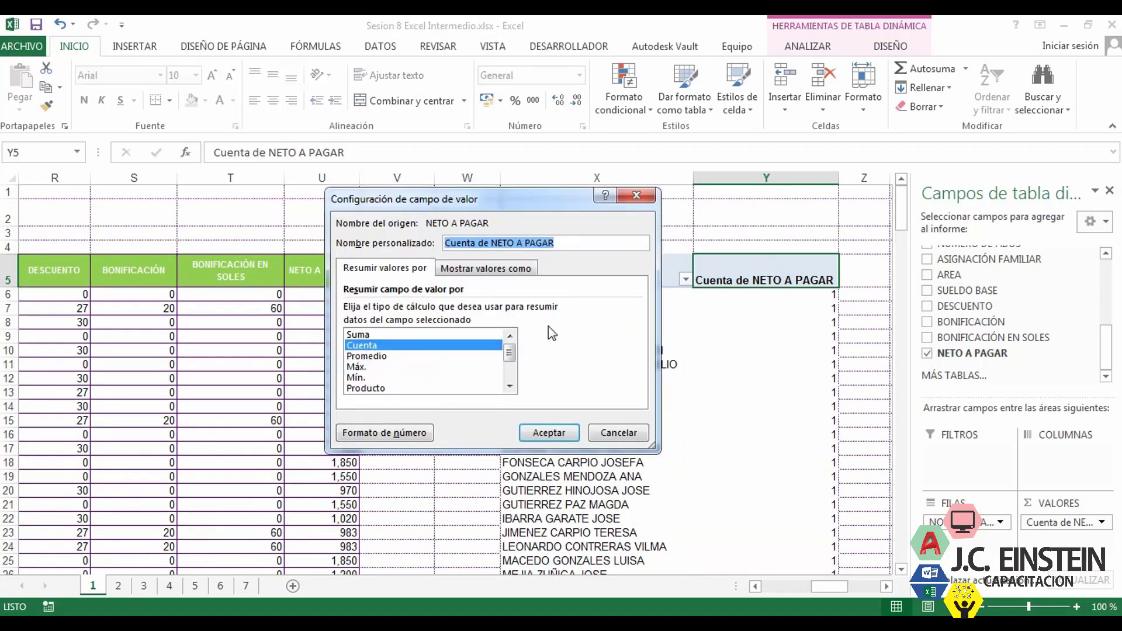
left_click(373, 367)
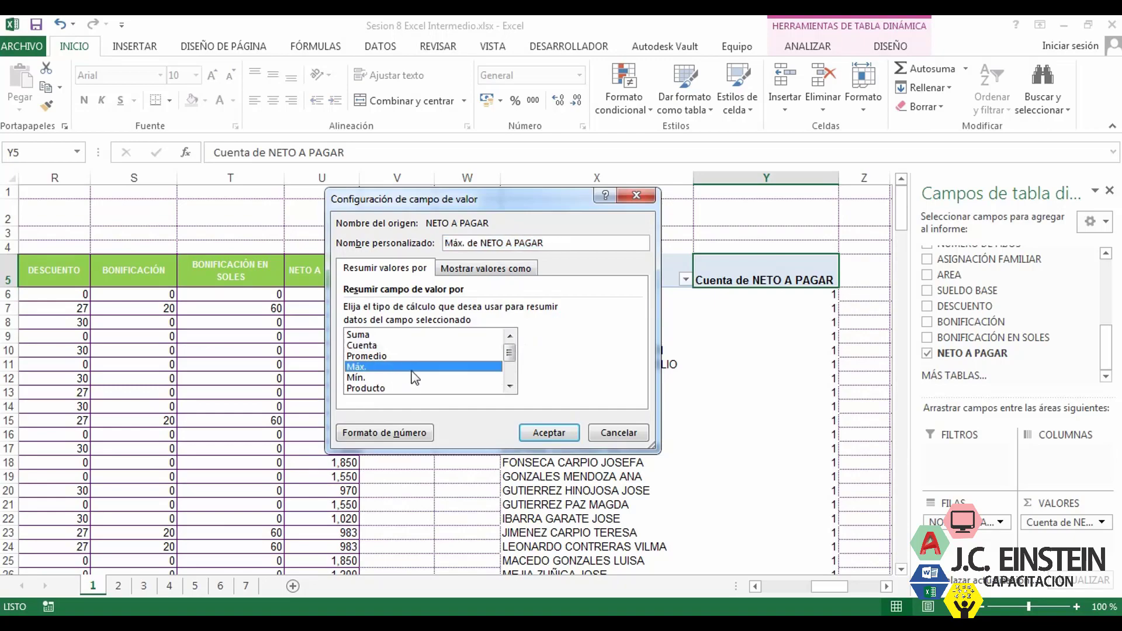
left_click(548, 432)
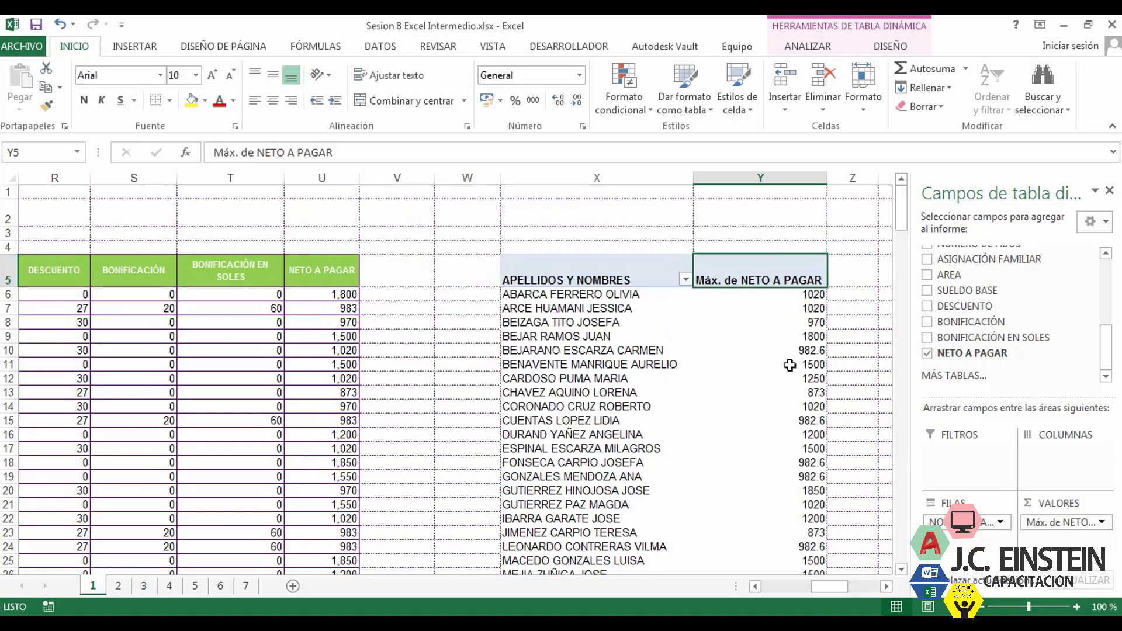
scroll(789, 362, "down", 11)
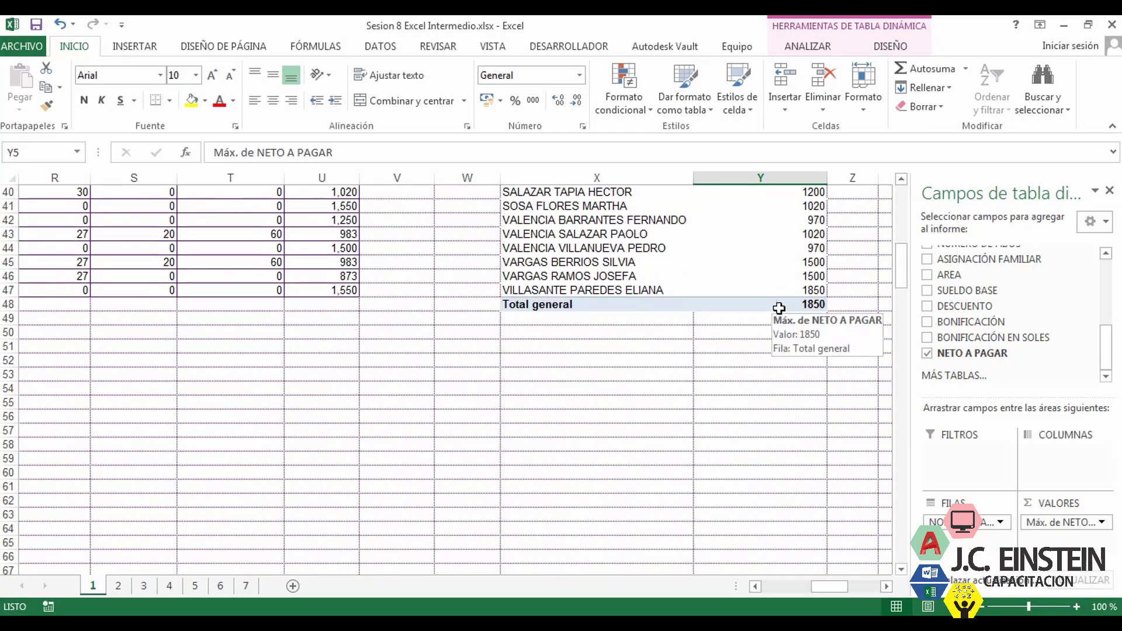
scroll(786, 327, "up", 13)
mouse_move(790, 292)
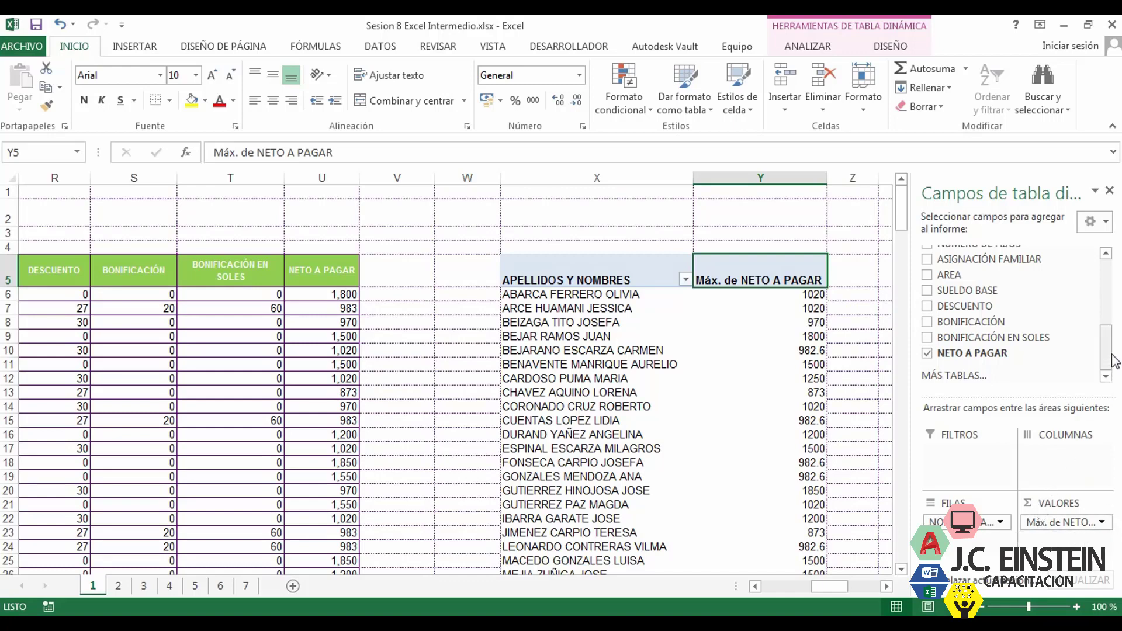
Add SEXO to the COLUMNAS area, splitting maximum pay into Femenino and Masculino.
left_click_drag(1108, 353, 1120, 283)
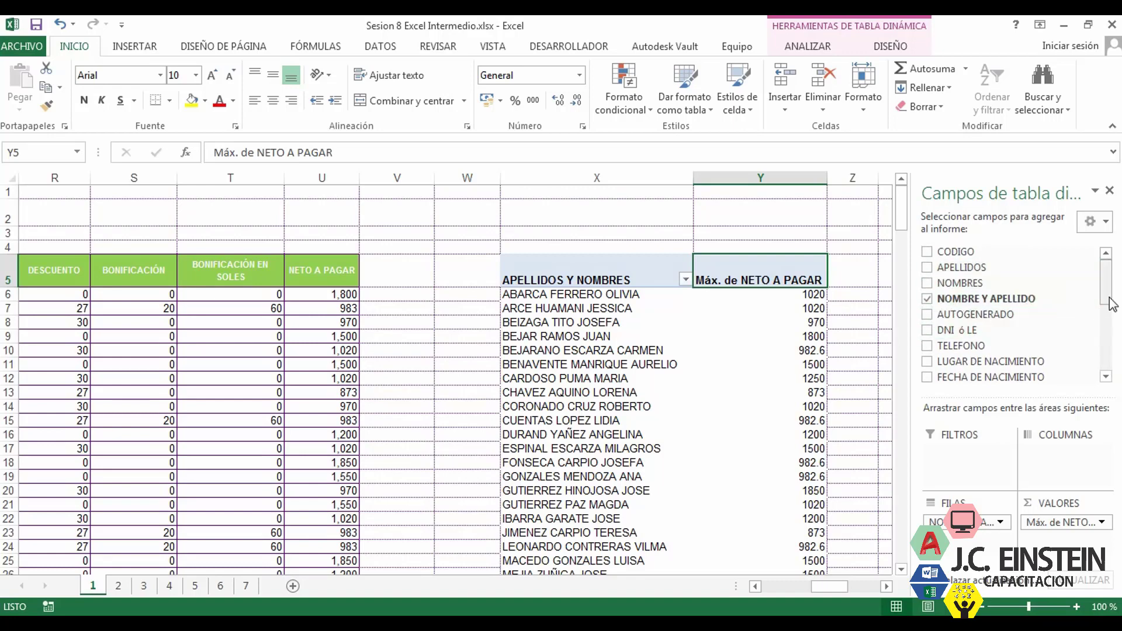
scroll(980, 321, "down", 2)
left_click_drag(981, 336, 1072, 459)
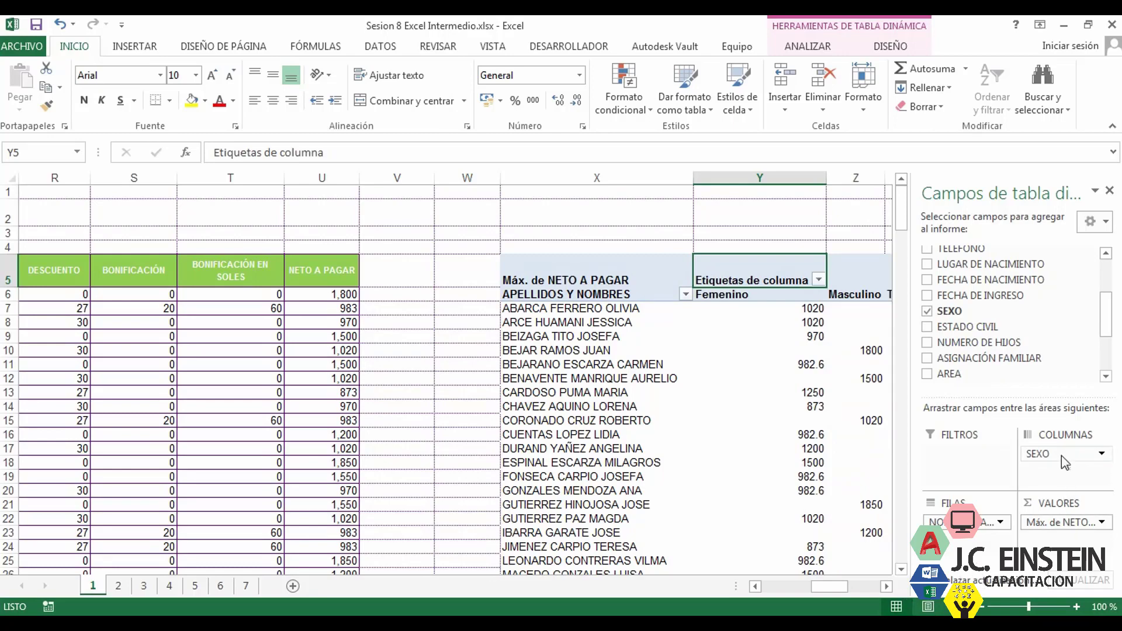
left_click(887, 587)
left_click(887, 588)
scroll(588, 408, "down", 3)
scroll(465, 353, "up", 3)
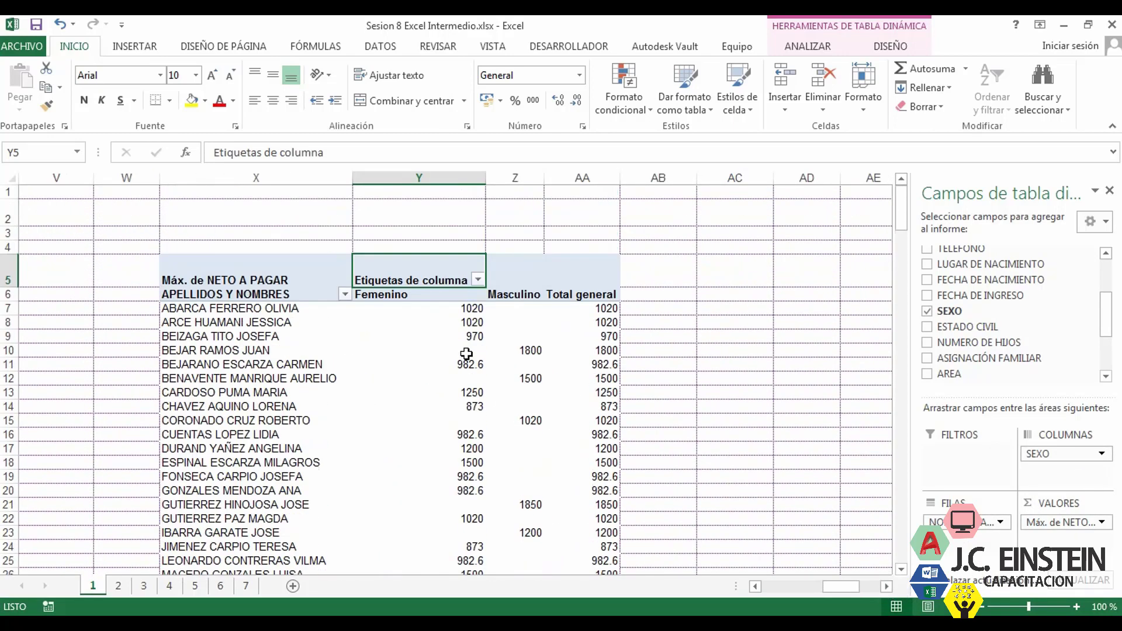
left_click(433, 295)
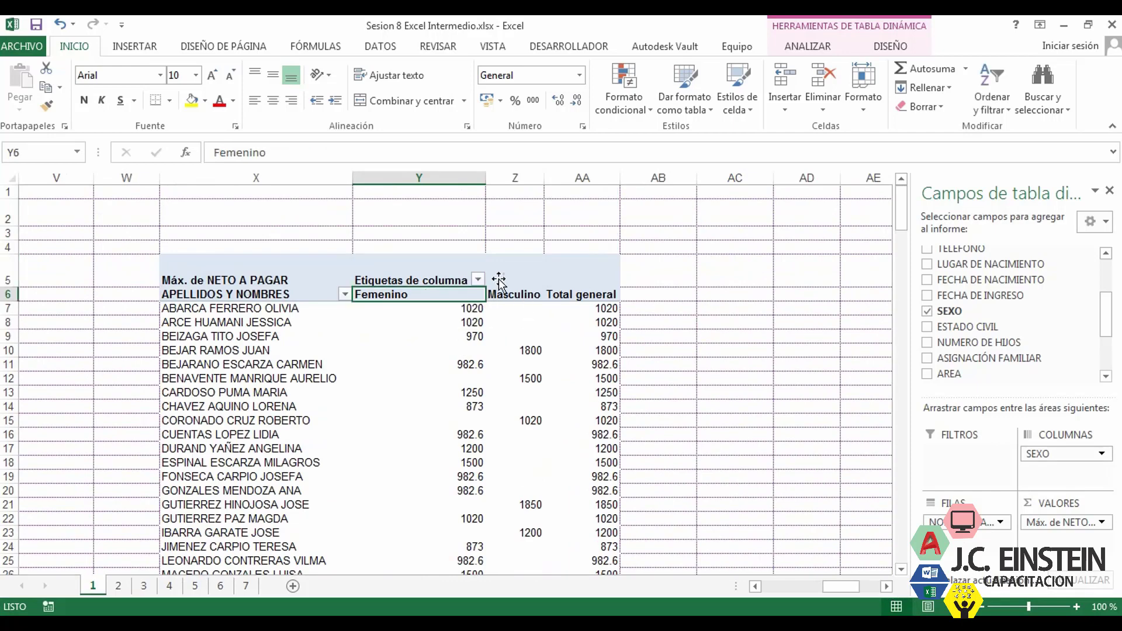
left_click(434, 178)
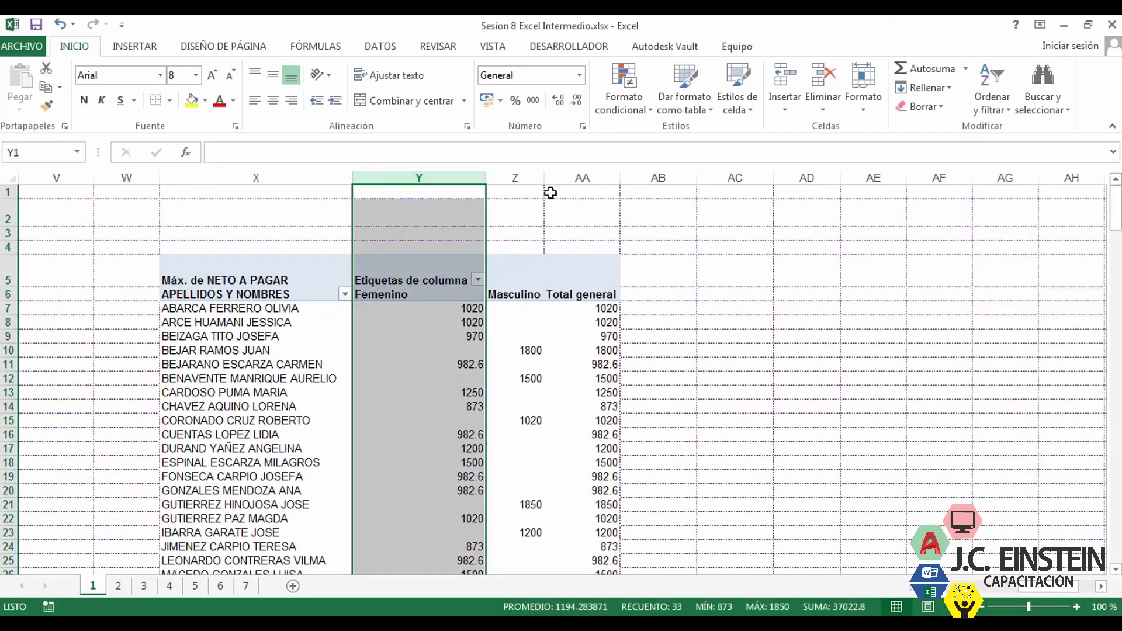
left_click(515, 178)
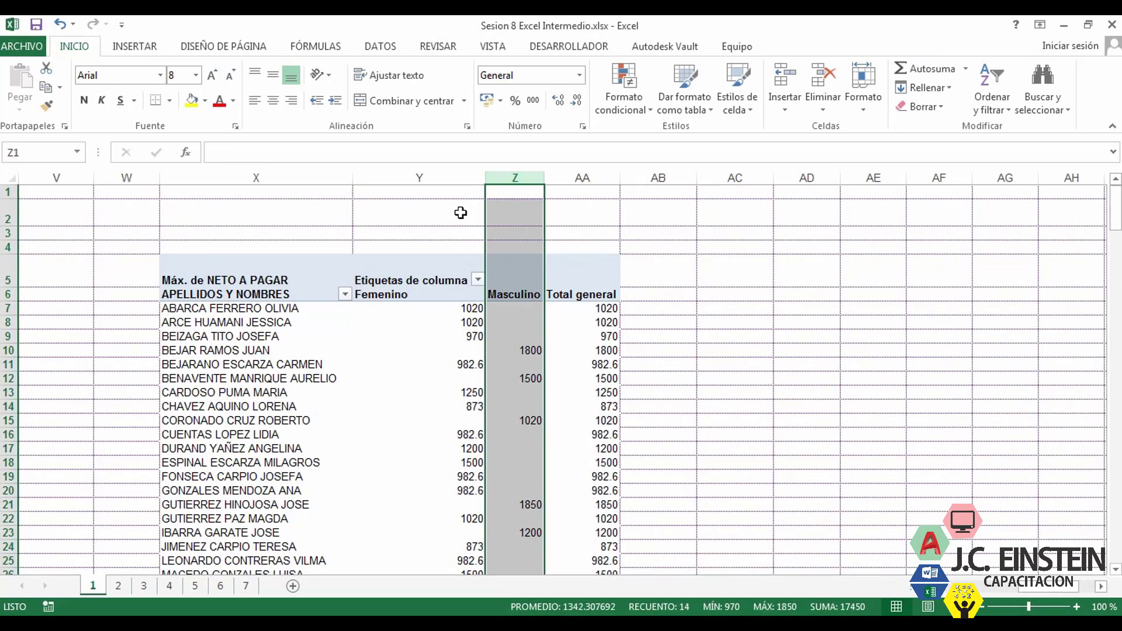
left_click_drag(475, 309, 470, 342)
left_click(514, 347)
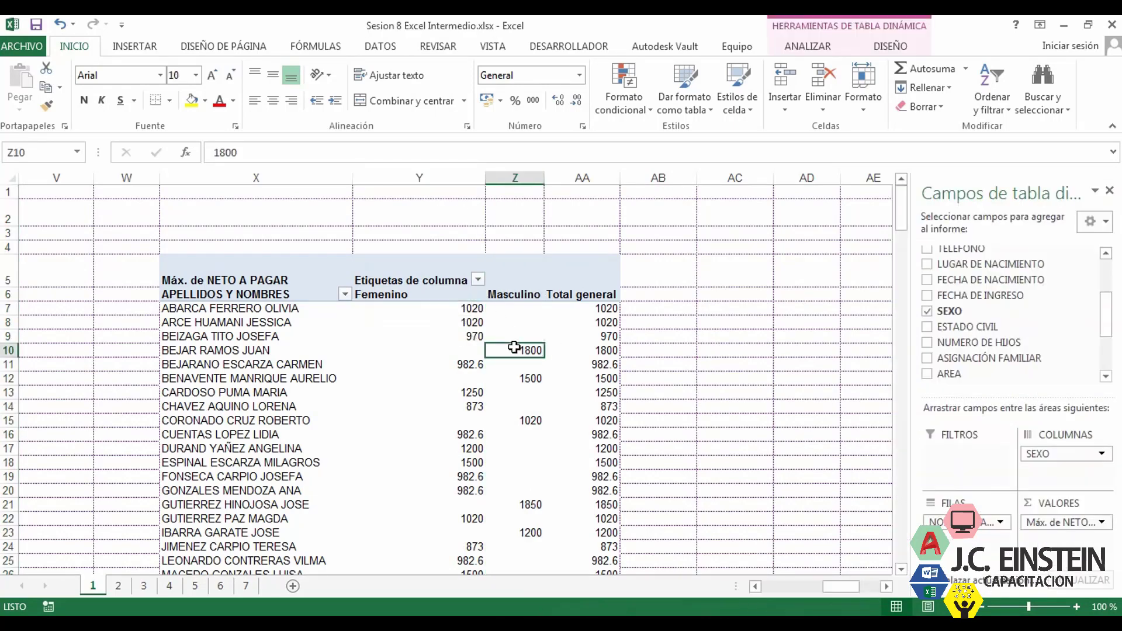
left_click(268, 308)
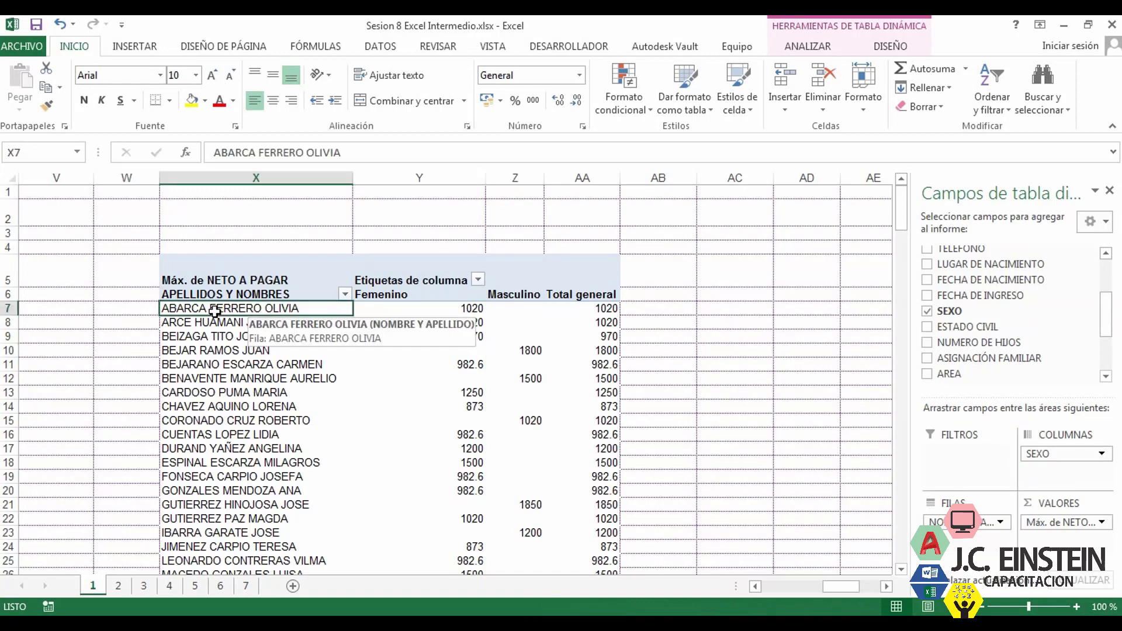
left_click(465, 309)
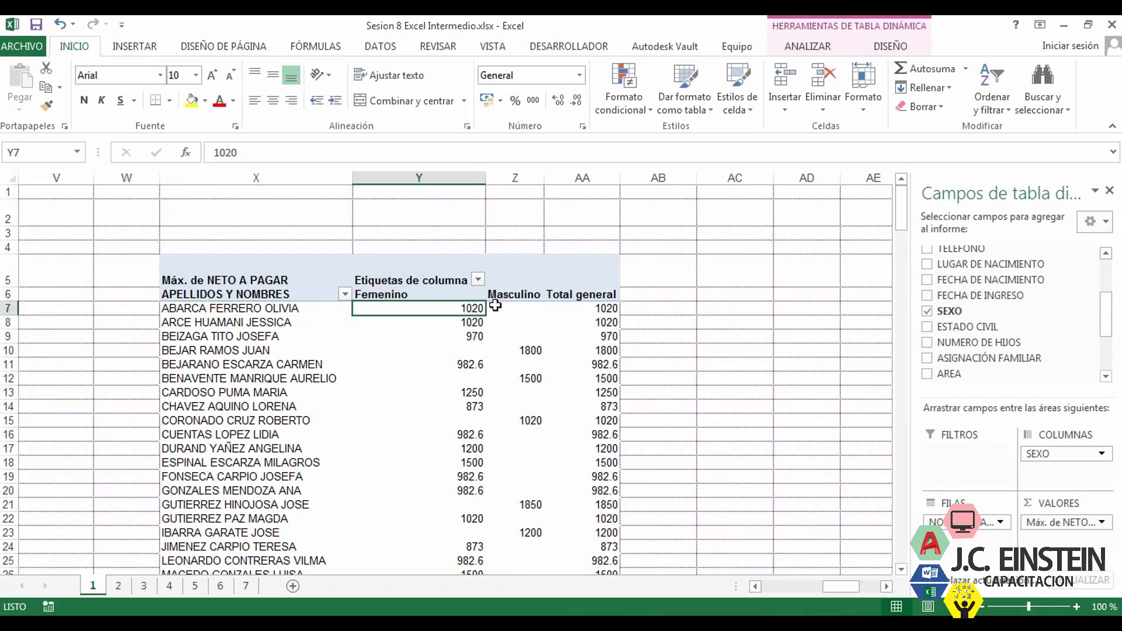
left_click_drag(438, 309, 436, 337)
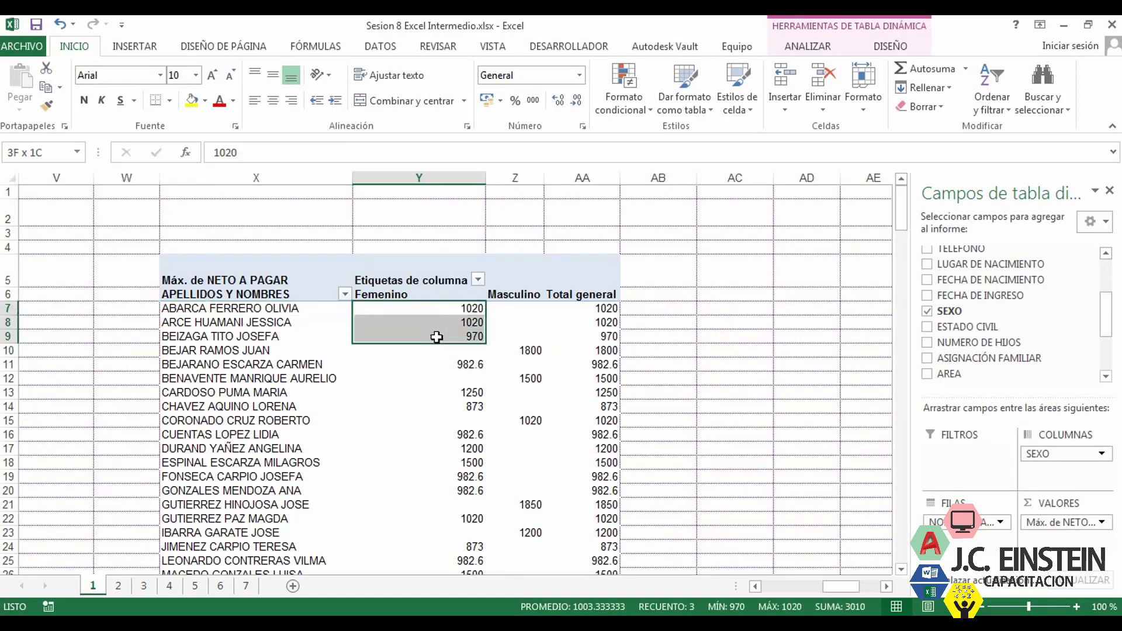
left_click_drag(606, 309, 605, 337)
left_click(269, 350)
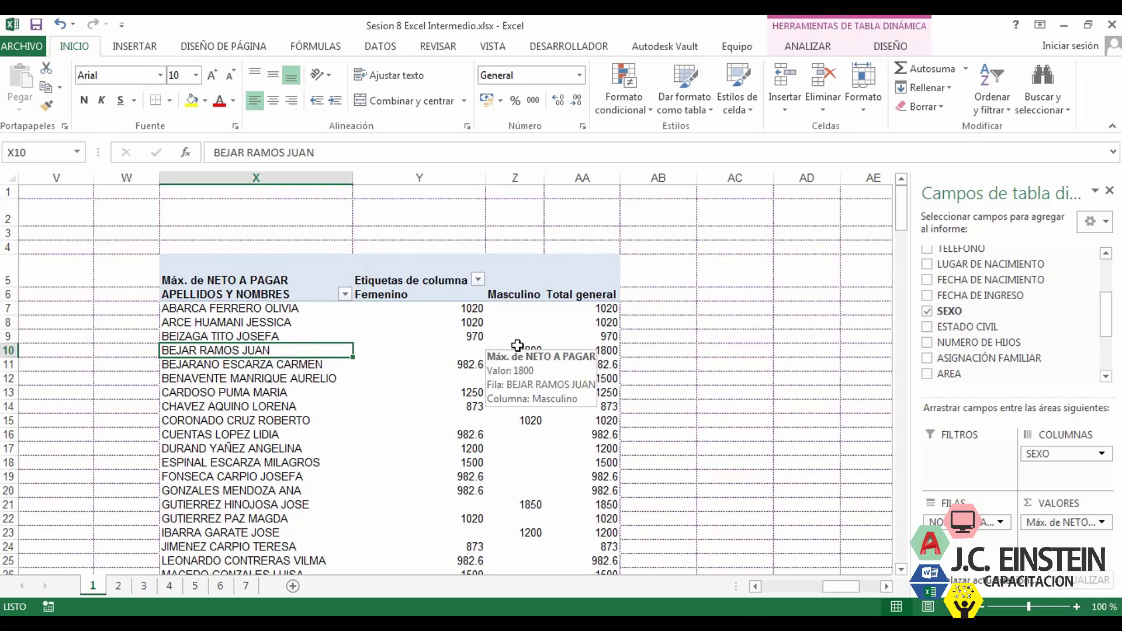
left_click(494, 347)
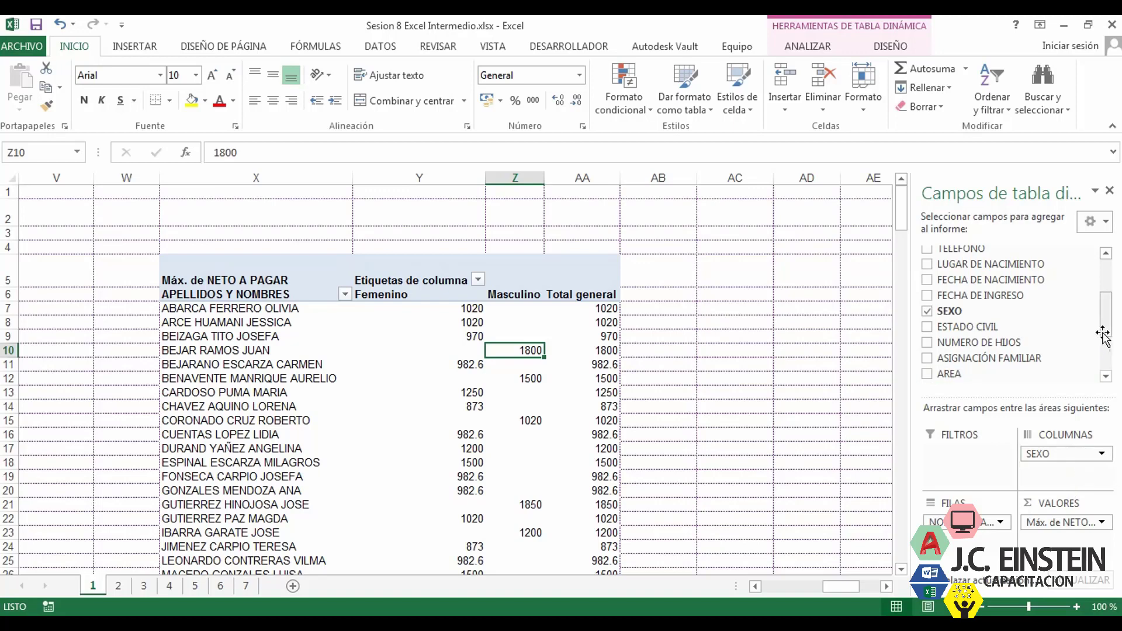
scroll(1107, 374, "down", 2)
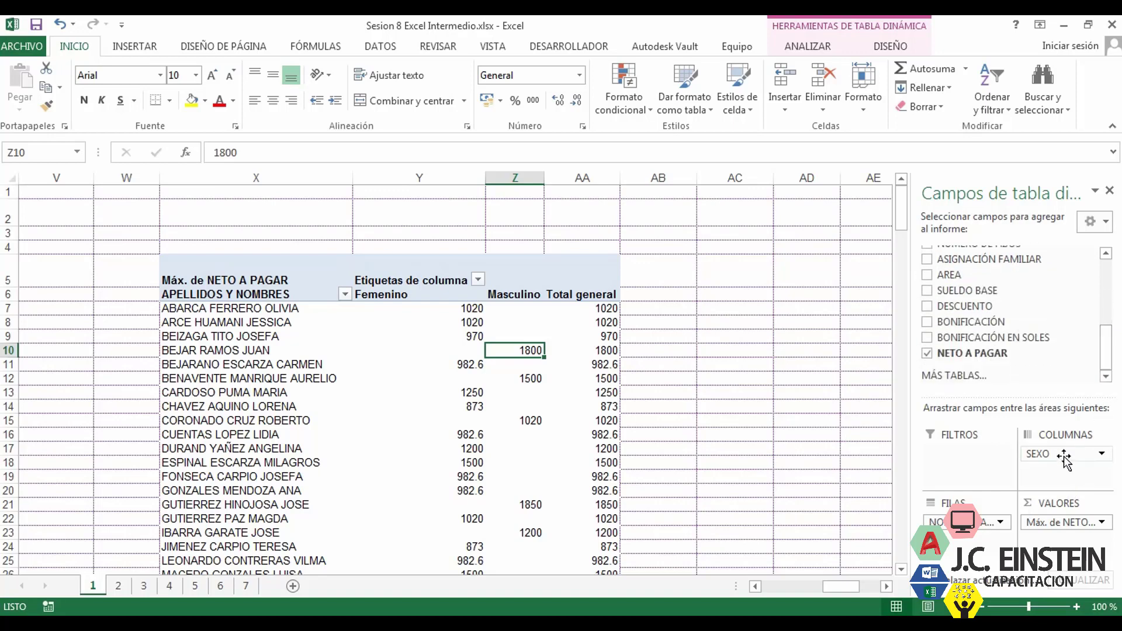
Drag SEXO out of the pivot columns, leaving one Máx. de NETO A PAGAR column per name.
left_click_drag(1063, 458, 993, 280)
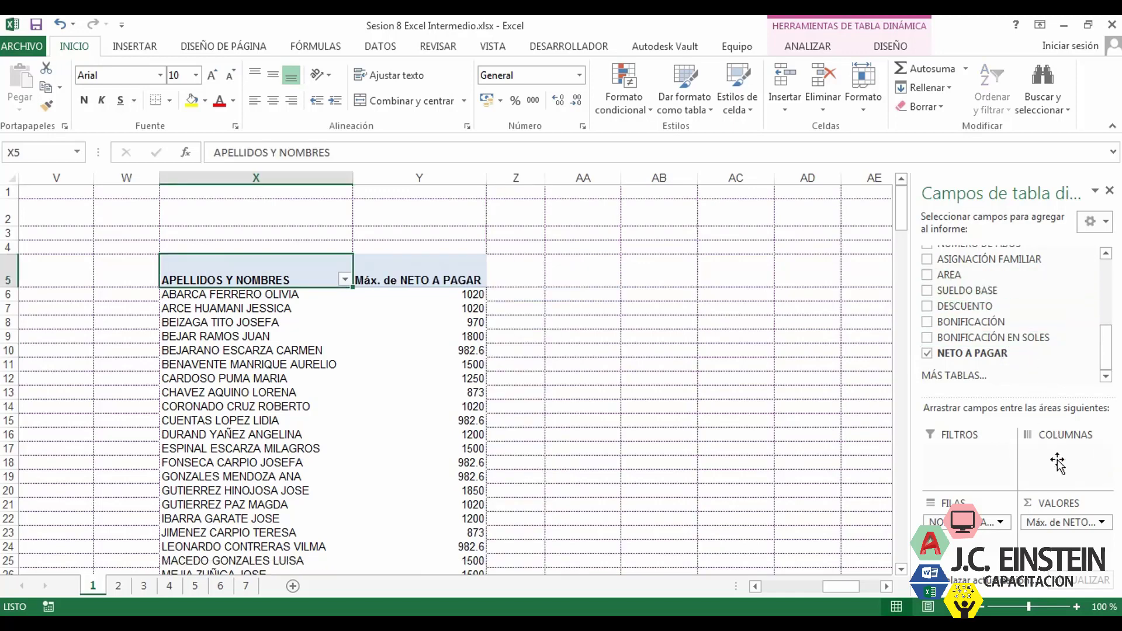
left_click_drag(1072, 523, 1116, 521)
scroll(1106, 351, "up", 2)
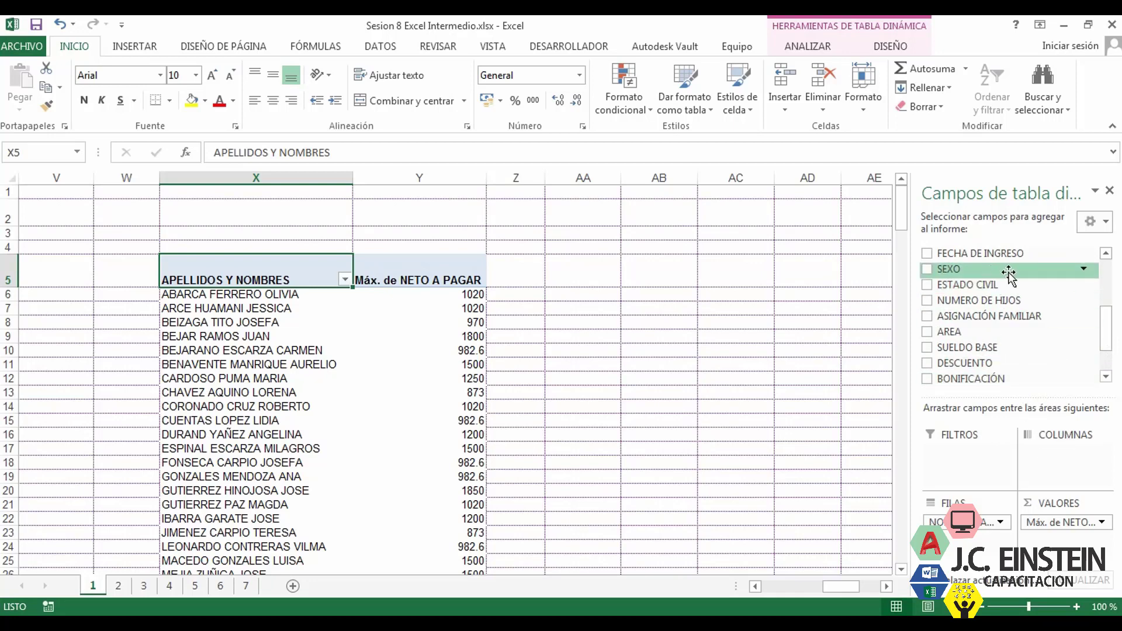
Add SEXO as a report filter and open its (Todas), Femenino and Masculino choices in Y3.
left_click_drag(1008, 272, 976, 467)
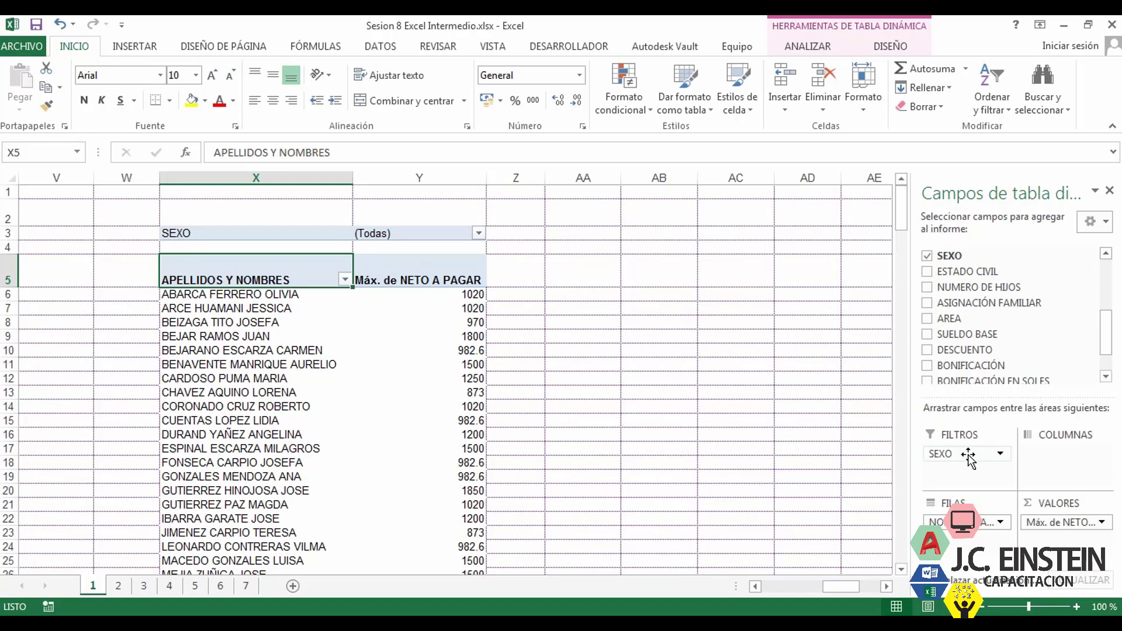
left_click(414, 233)
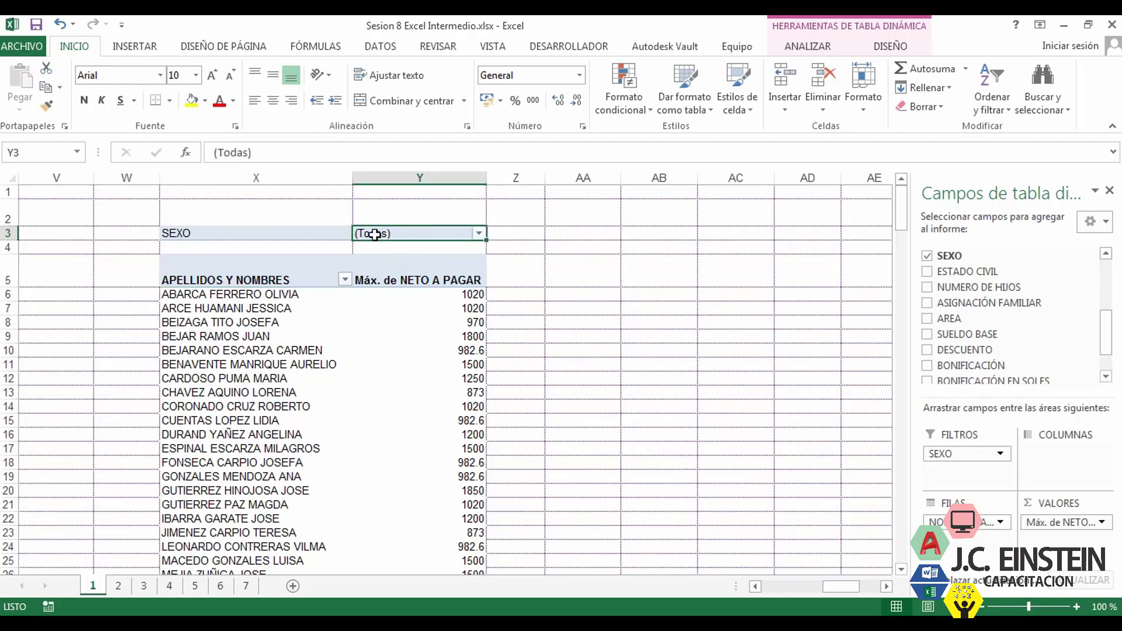
left_click(317, 231)
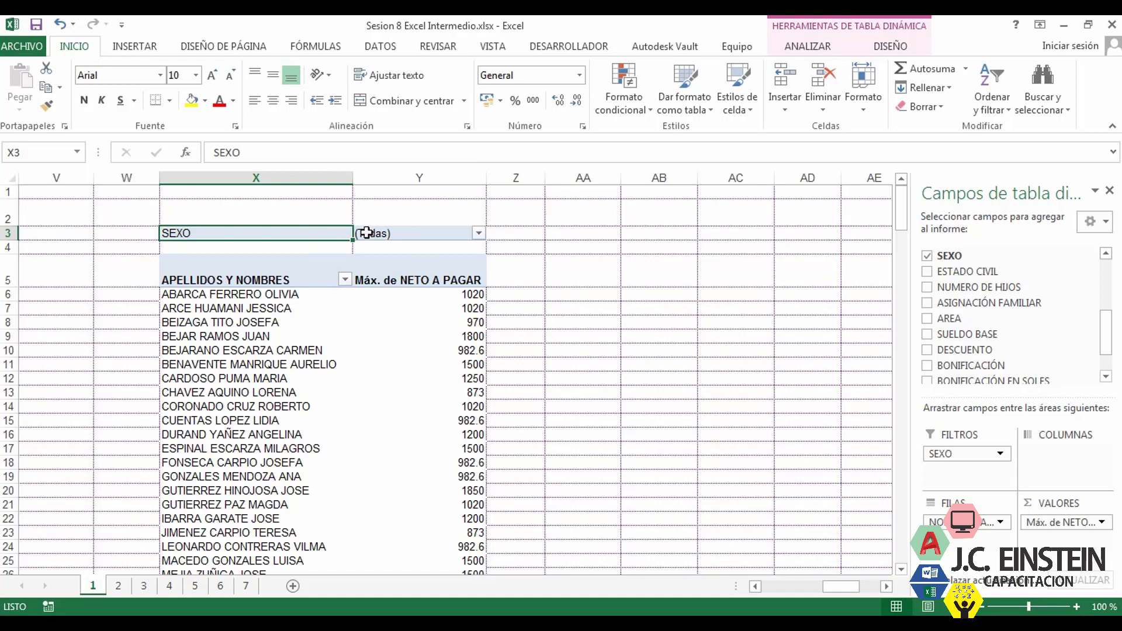
left_click(407, 233)
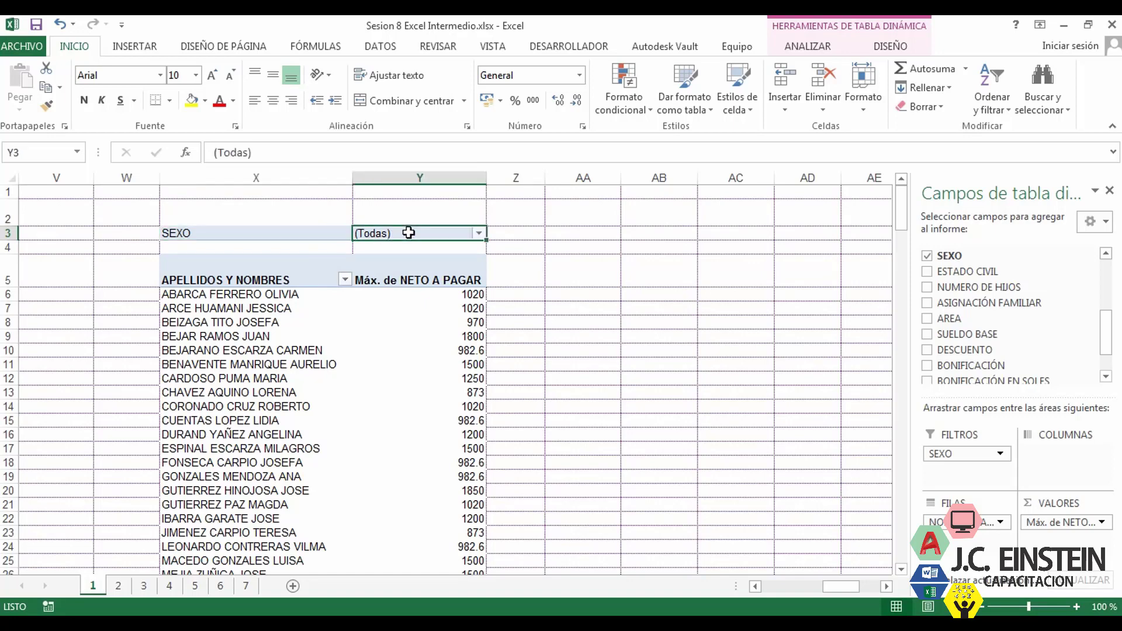
left_click(478, 233)
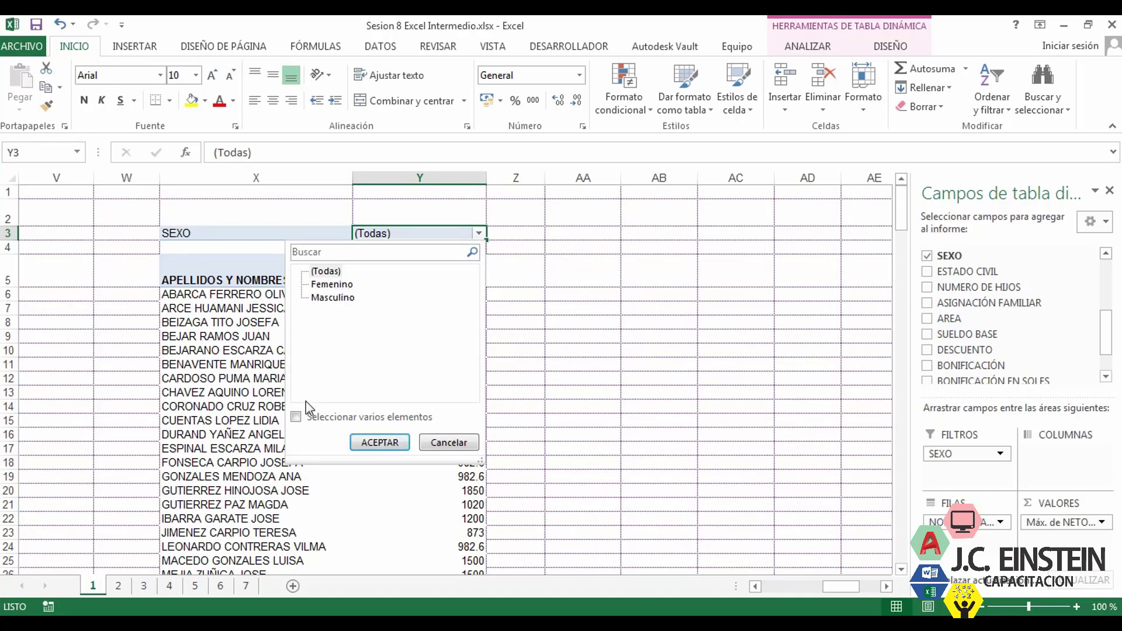
Filter the pivot to Femenino on SEXO and scroll through the filtered list.
left_click(334, 285)
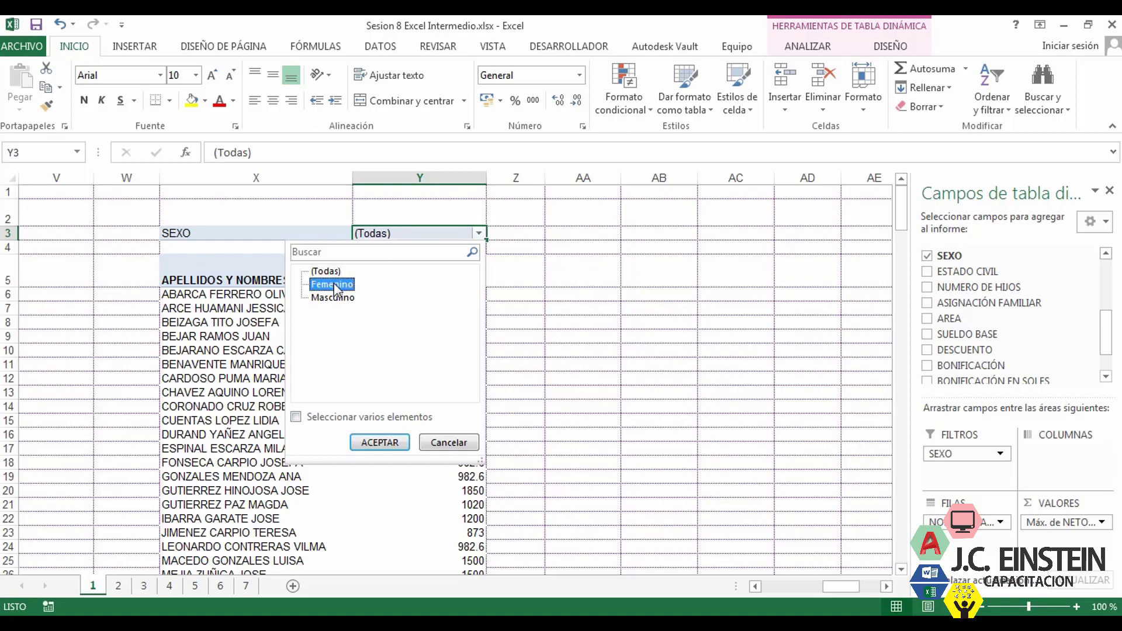
left_click(382, 443)
scroll(333, 345, "down", 6)
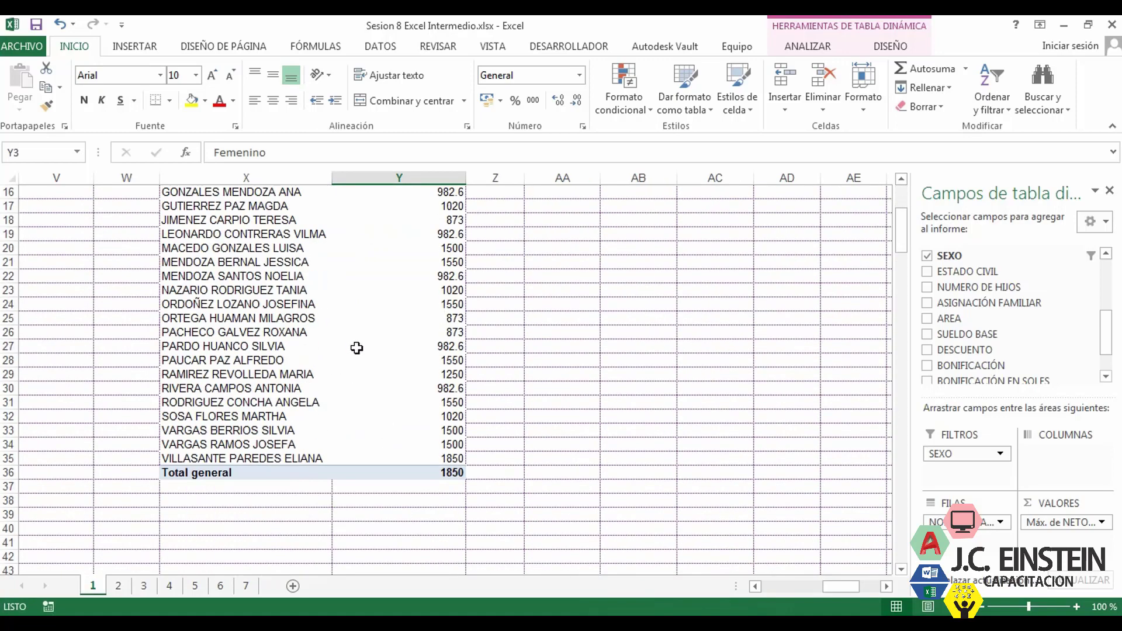
scroll(339, 409, "up", 2)
scroll(322, 444, "up", 2)
scroll(344, 445, "down", 2)
scroll(409, 476, "up", 1)
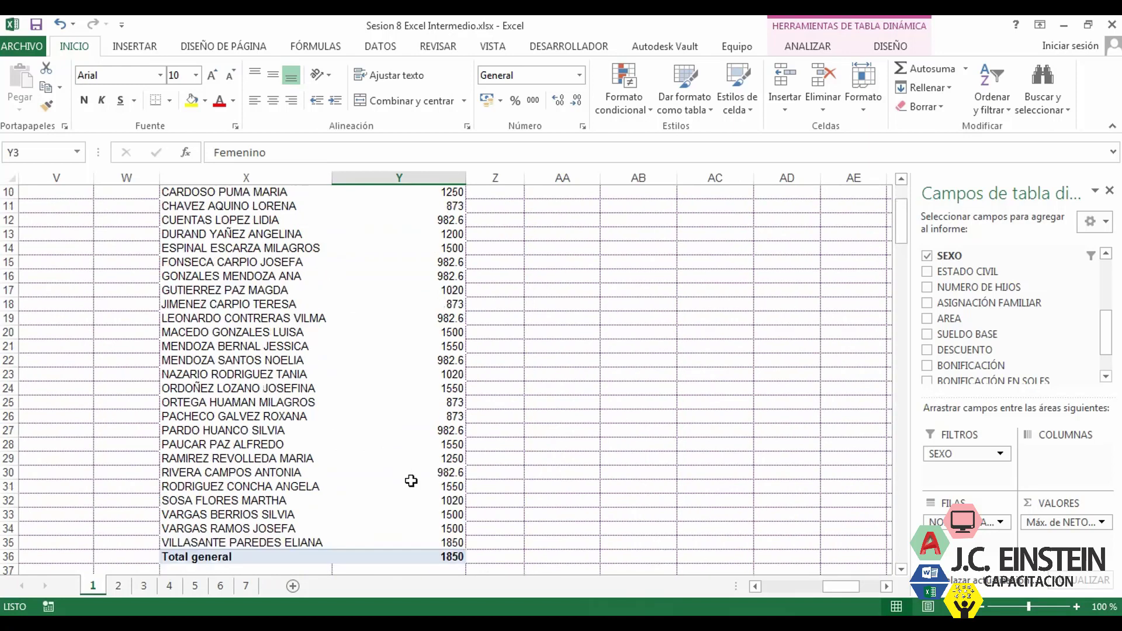
scroll(351, 385, "up", 2)
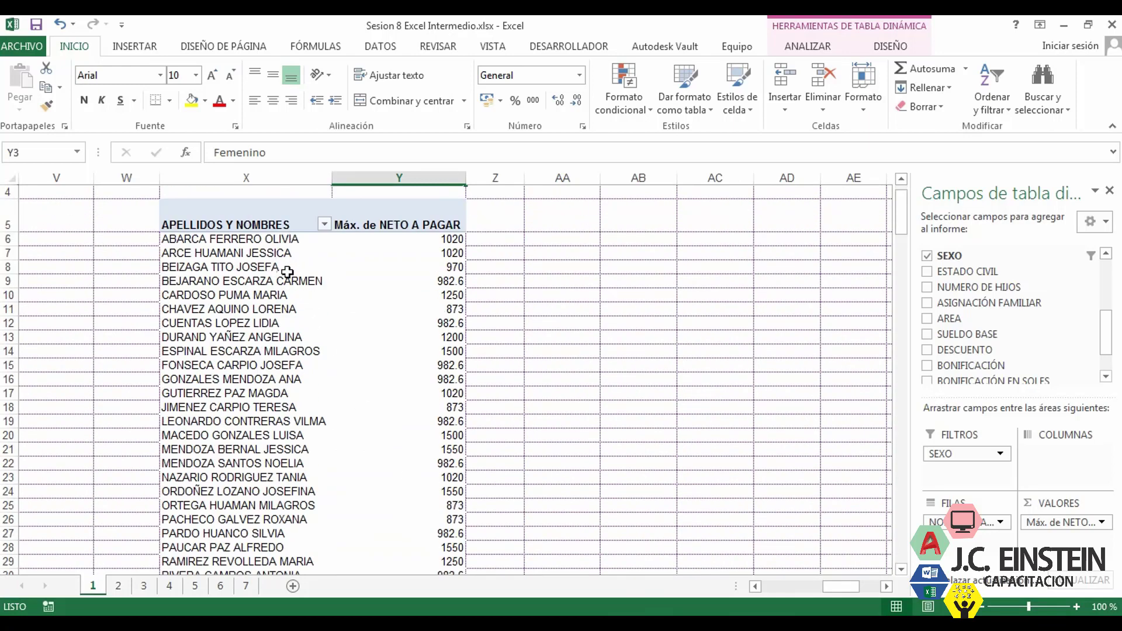
scroll(307, 380, "down", 5)
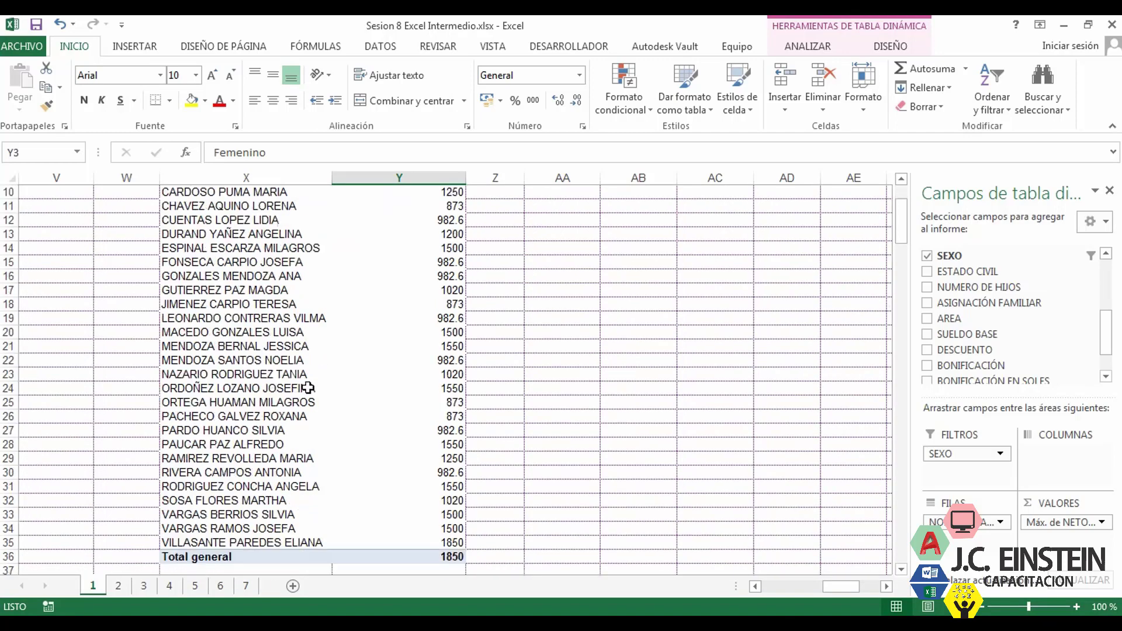
scroll(323, 391, "up", 6)
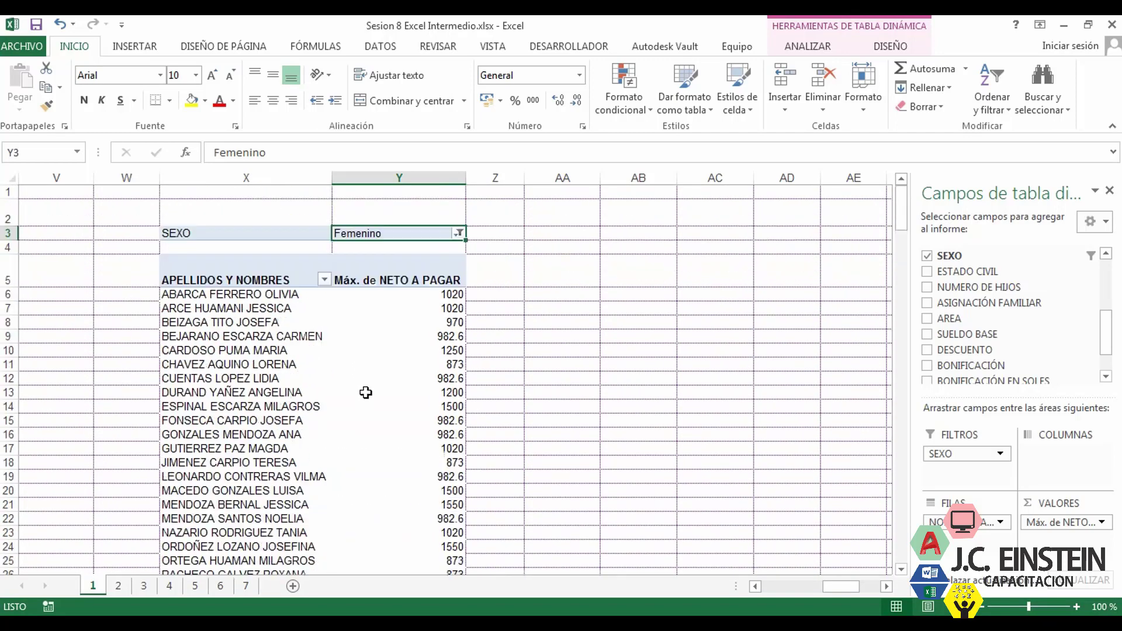
Switch the SEXO filter to Masculino, showing 12 male employees with Total general 1850.
left_click(460, 233)
left_click(312, 297)
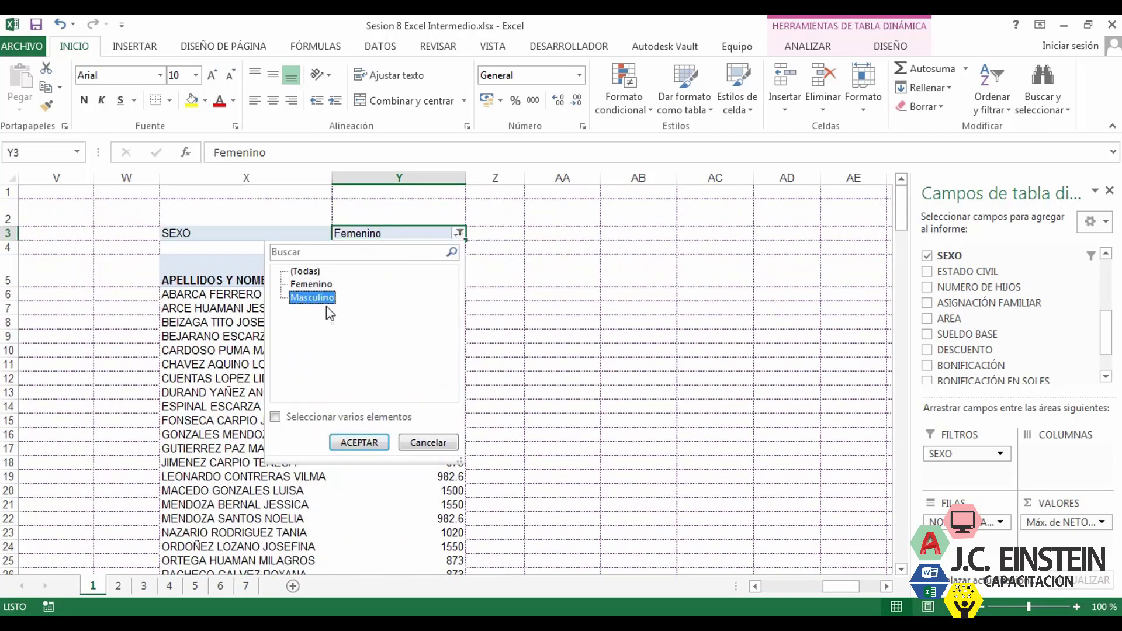
left_click(359, 443)
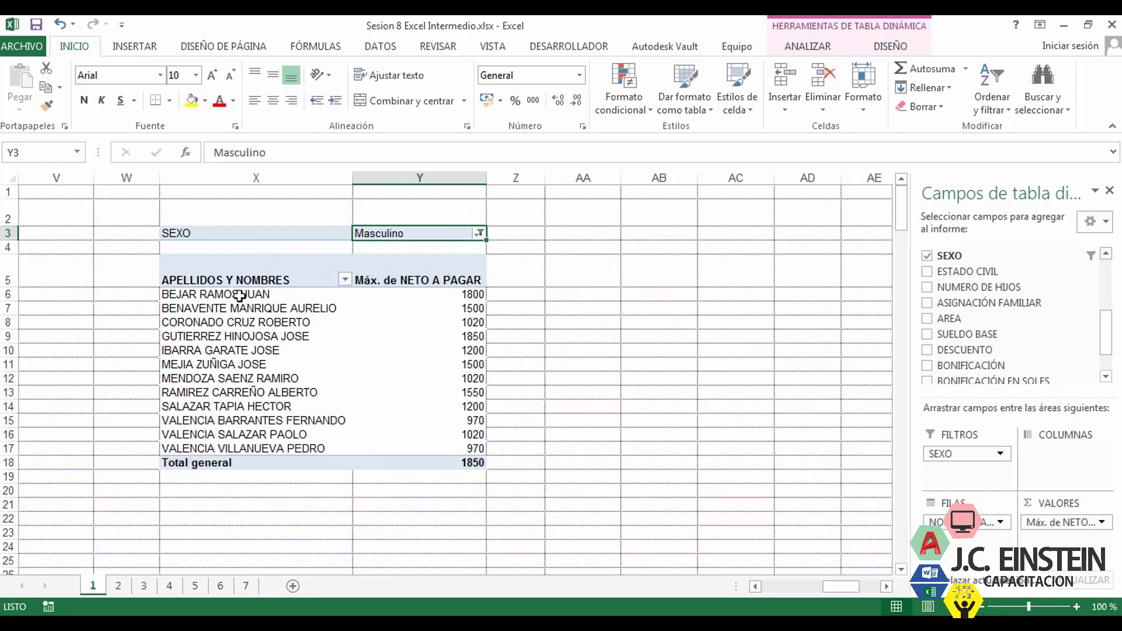
left_click_drag(455, 459, 218, 235)
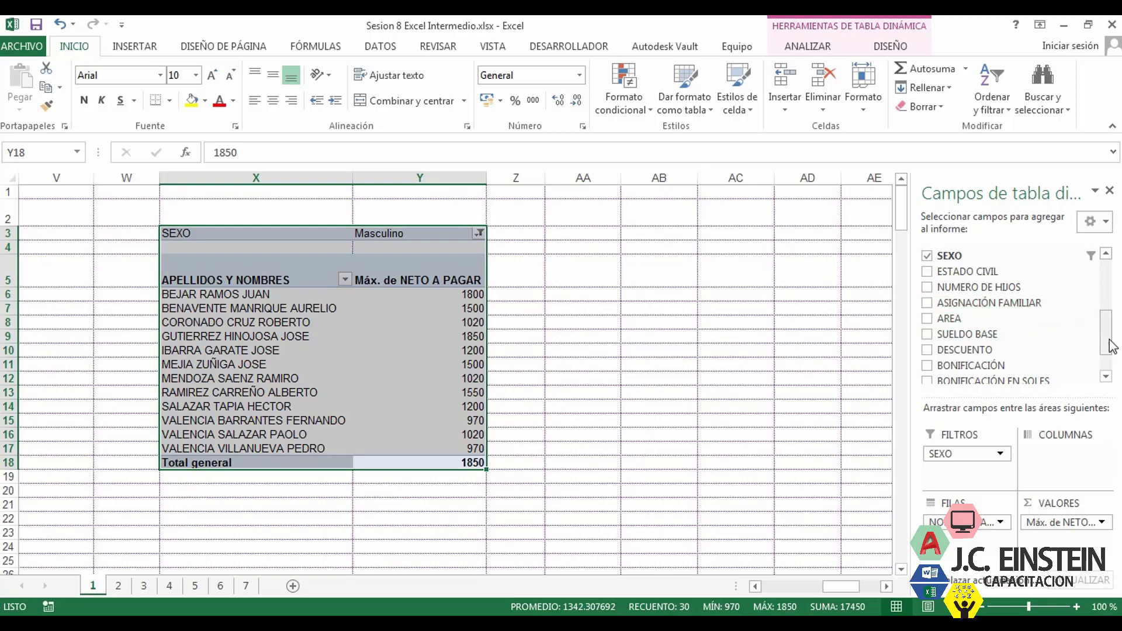
left_click_drag(1108, 349, 1119, 295)
left_click(575, 392)
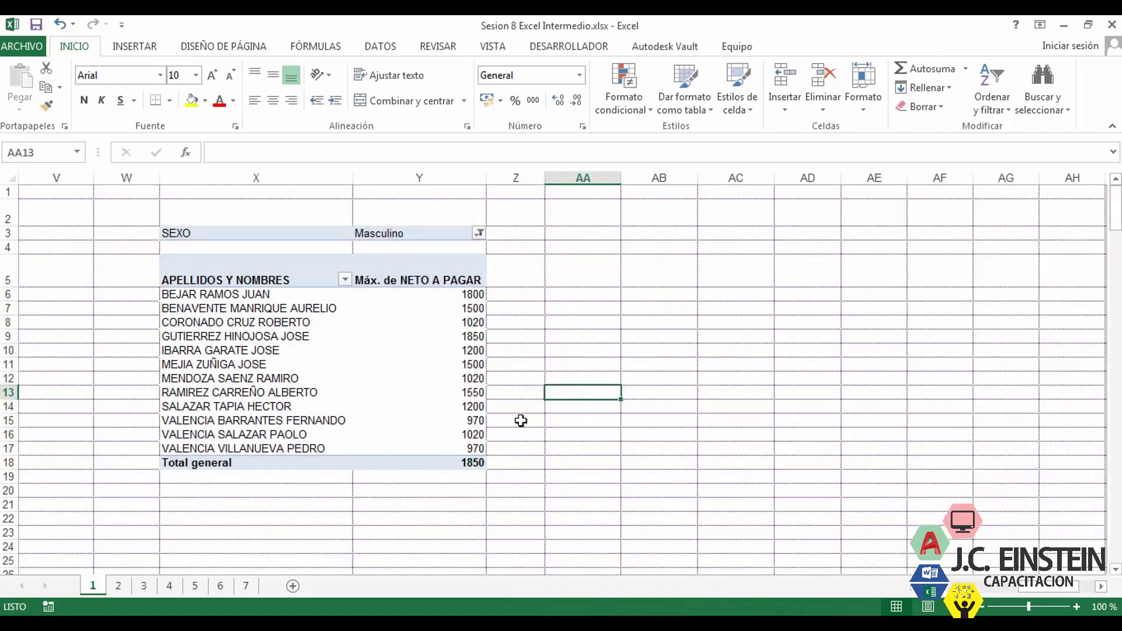
left_click_drag(459, 462, 286, 233)
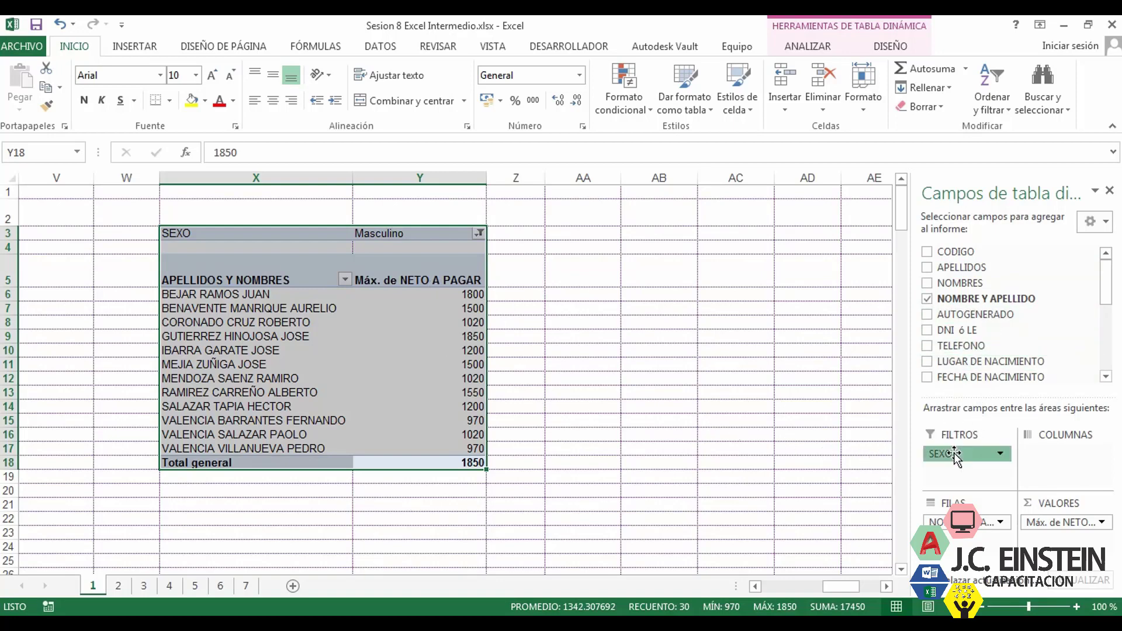
Take SEXO out of FILTROS and place it in FILAS, grouping names under Femenino and Masculino.
left_click_drag(974, 331, 958, 315)
left_click_drag(1110, 295, 1110, 315)
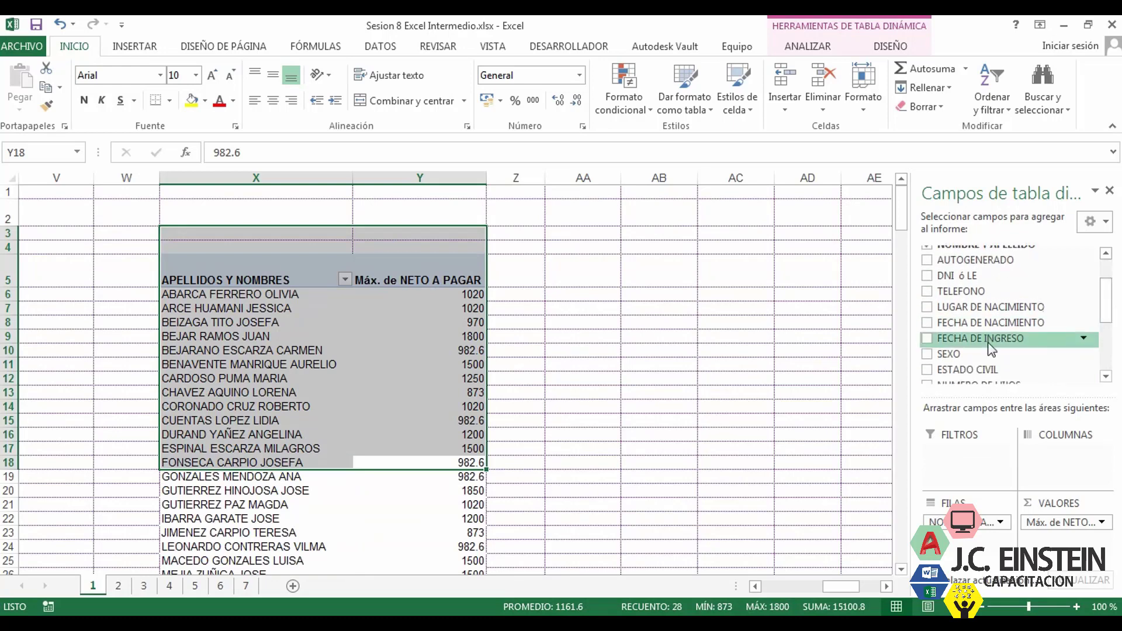
left_click_drag(975, 359, 972, 533)
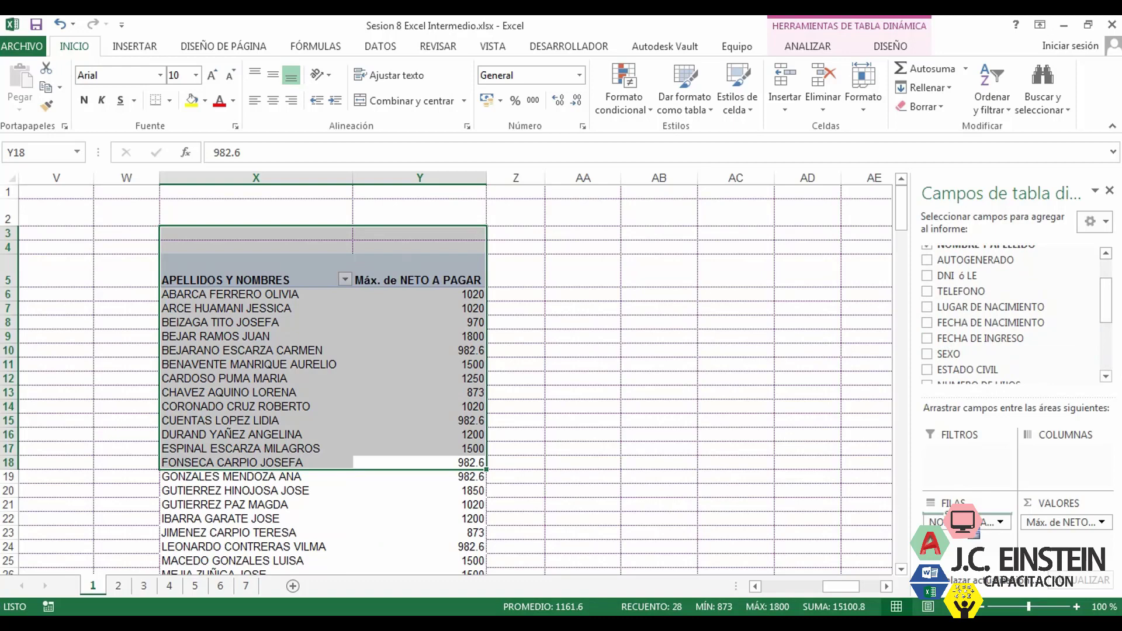
left_click_drag(979, 531, 981, 531)
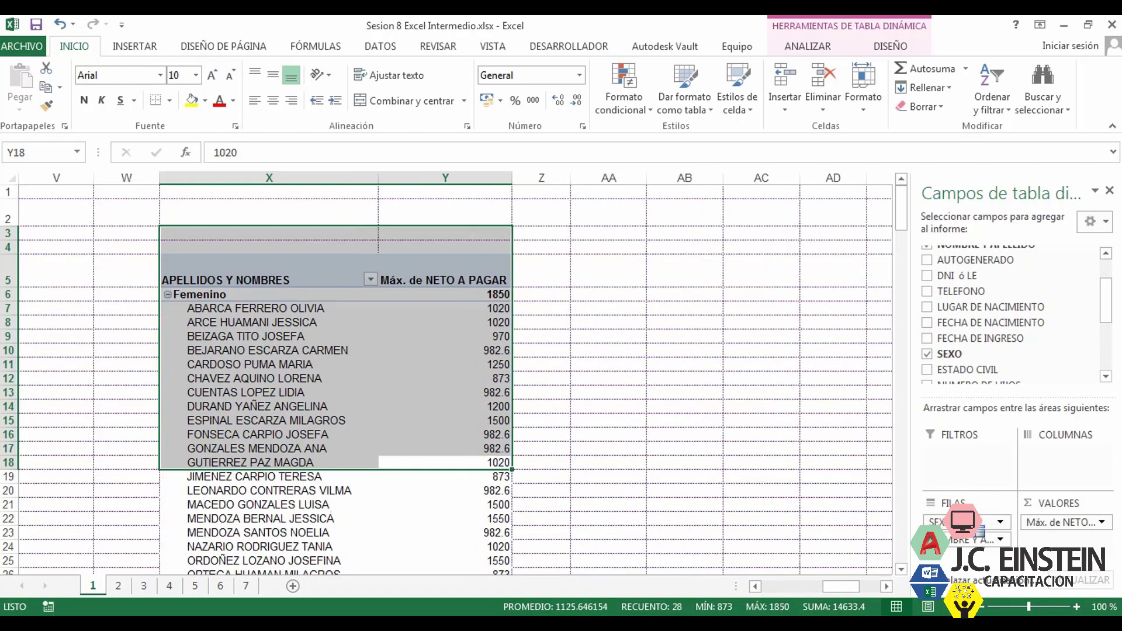
scroll(350, 371, "down", 2)
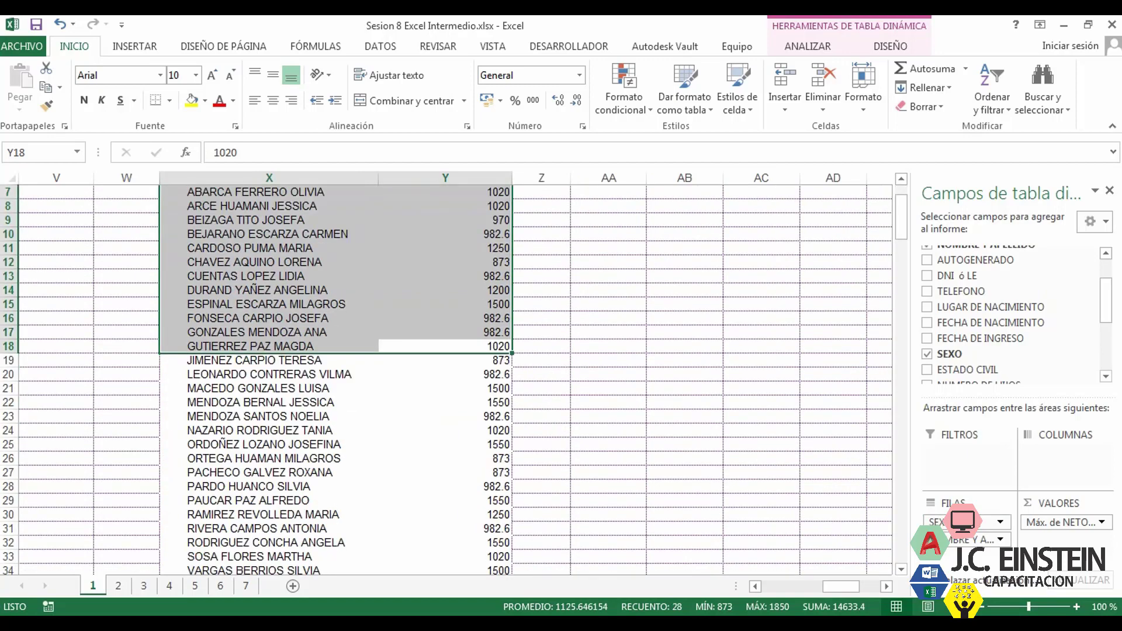
scroll(340, 371, "up", 2)
Select the Femenino and Masculino group headings and their employee names to review the grouping.
left_click(248, 293)
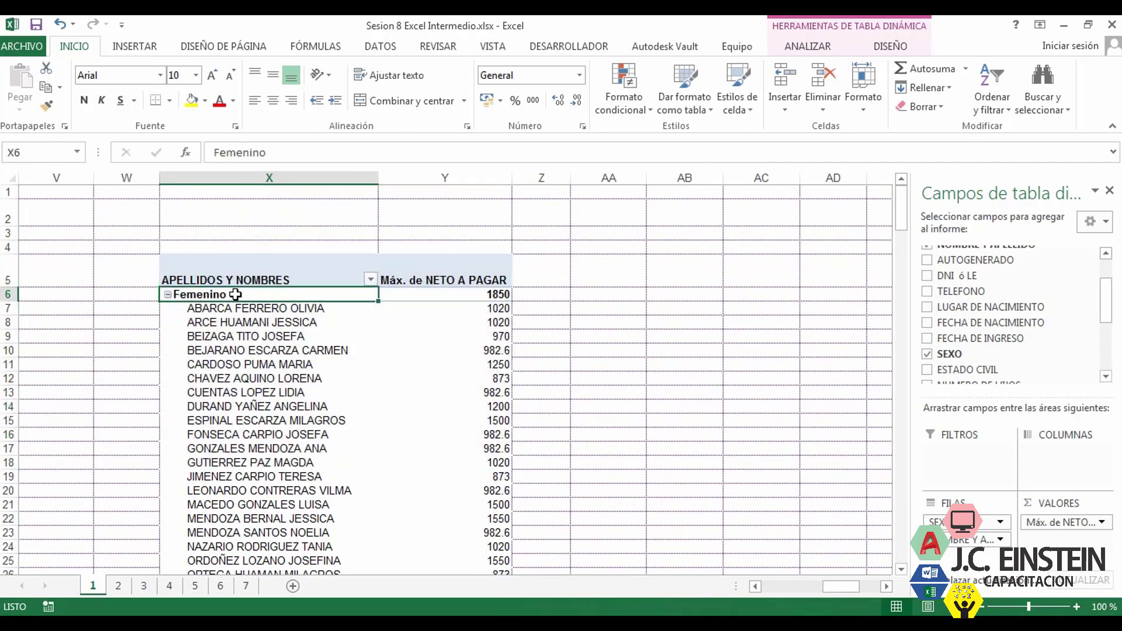
left_click_drag(251, 308, 263, 540)
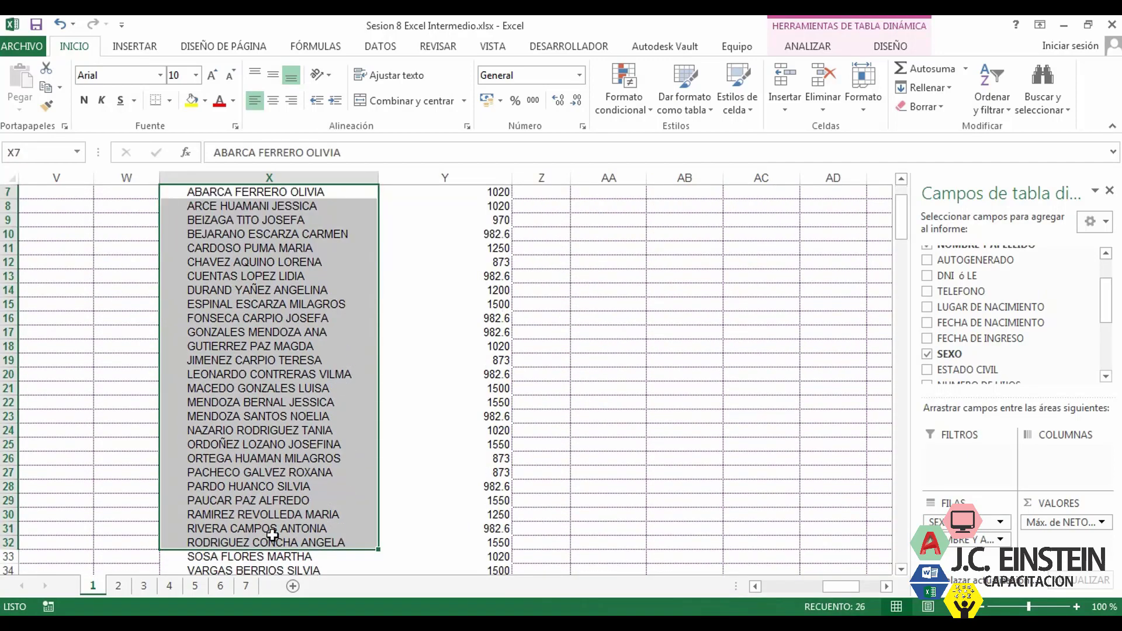
scroll(277, 529, "down", 4)
left_click(229, 445)
left_click_drag(259, 458, 269, 545)
scroll(342, 531, "down", 2)
scroll(342, 530, "down", 1)
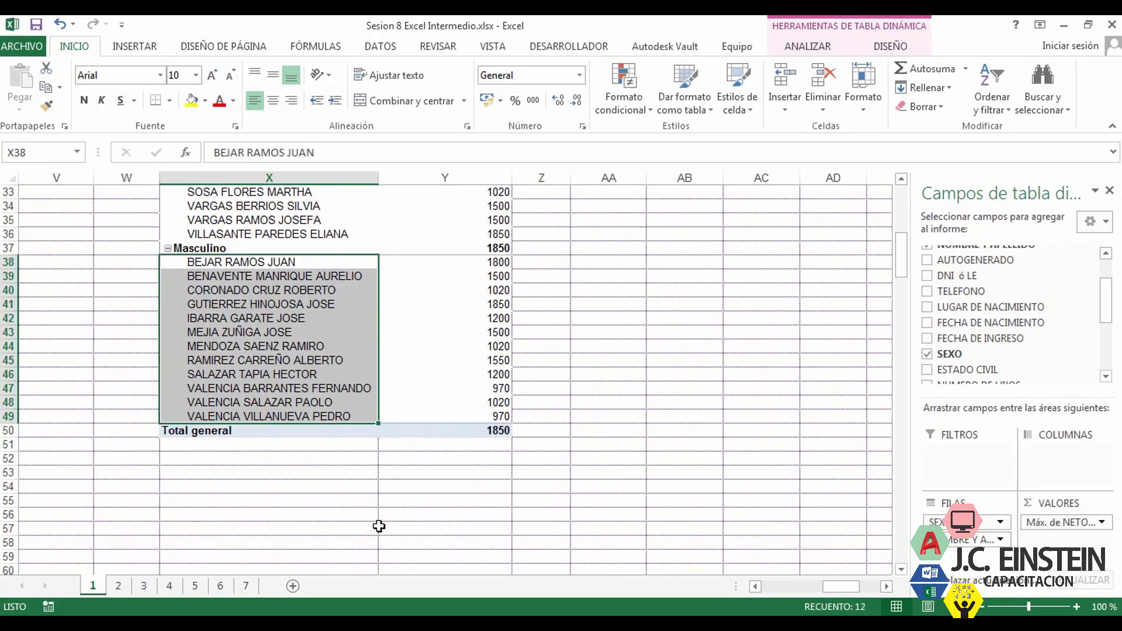
scroll(379, 528, "up", 1)
Nest SEXO below NOMBRE Y APELLIDO in the rows, then move it back above the names.
left_click_drag(976, 532, 979, 562)
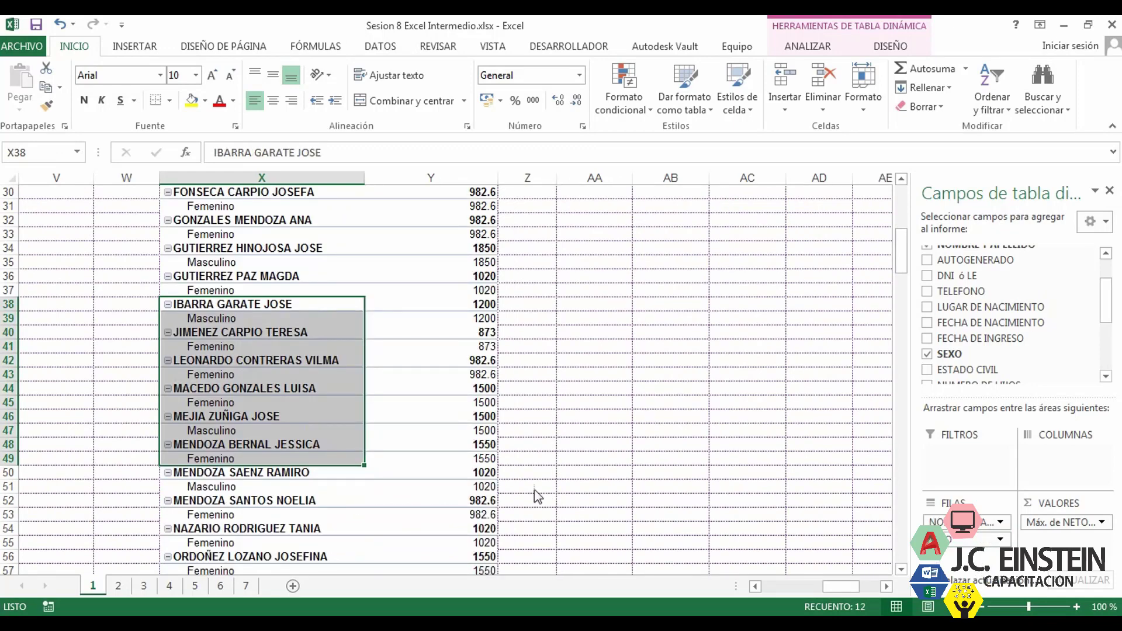
scroll(371, 481, "up", 10)
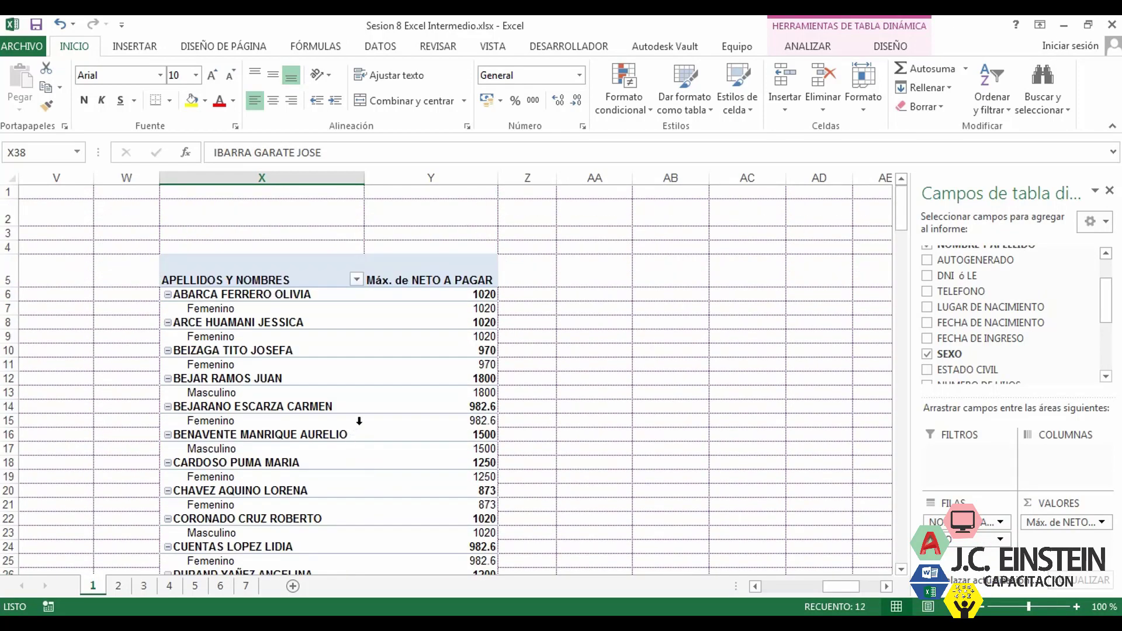
left_click(236, 302)
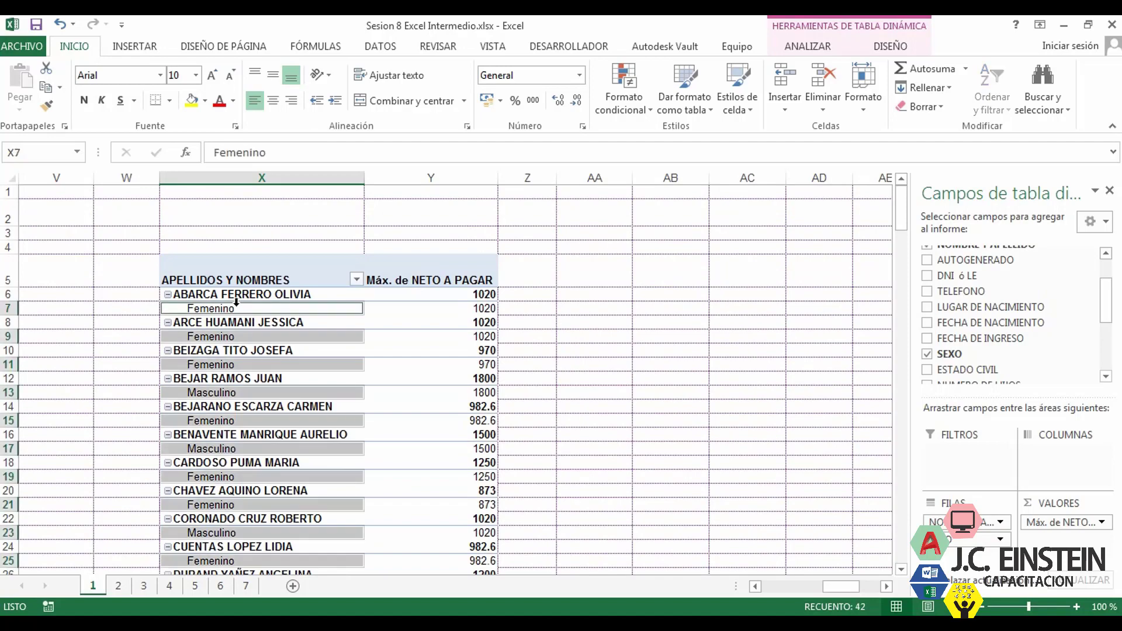
scroll(272, 379, "down", 16)
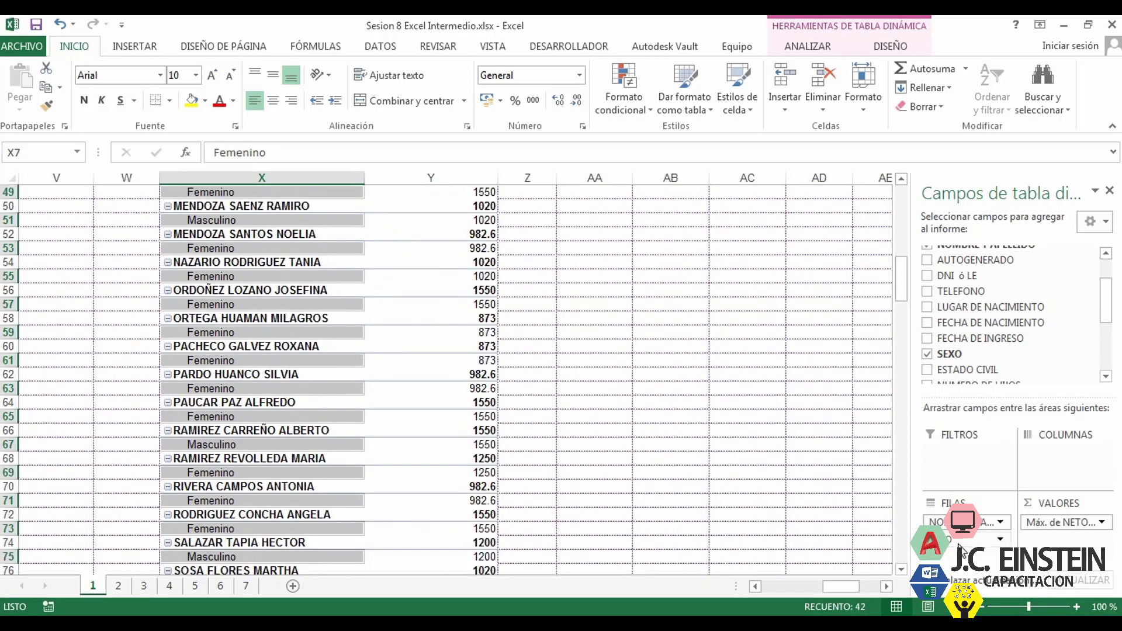
left_click_drag(958, 546, 970, 522)
scroll(300, 419, "up", 16)
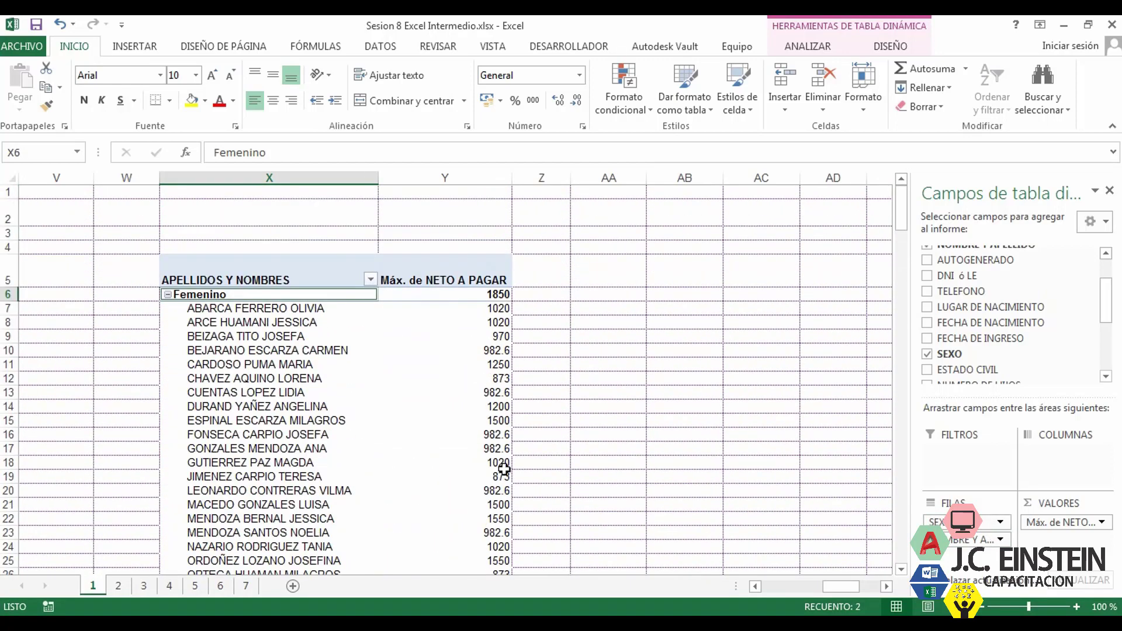
Review the Femenino-first pivot and select a value cell inside it to activate the pivot tools.
scroll(502, 467, "down", 4)
scroll(516, 481, "down", 7)
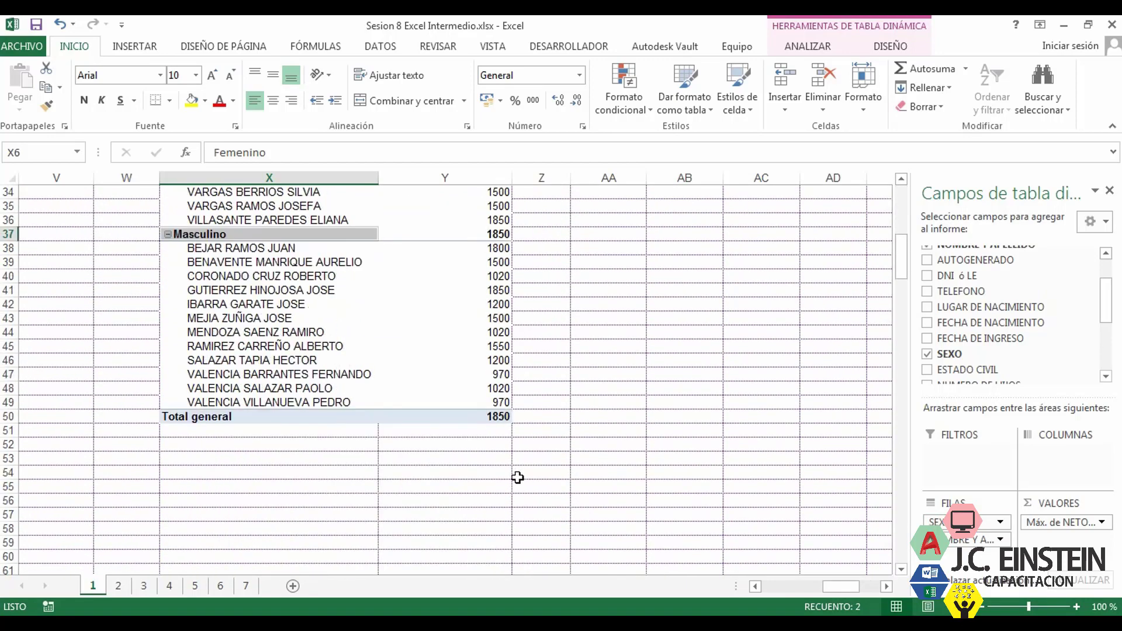
scroll(518, 478, "up", 5)
scroll(518, 478, "up", 6)
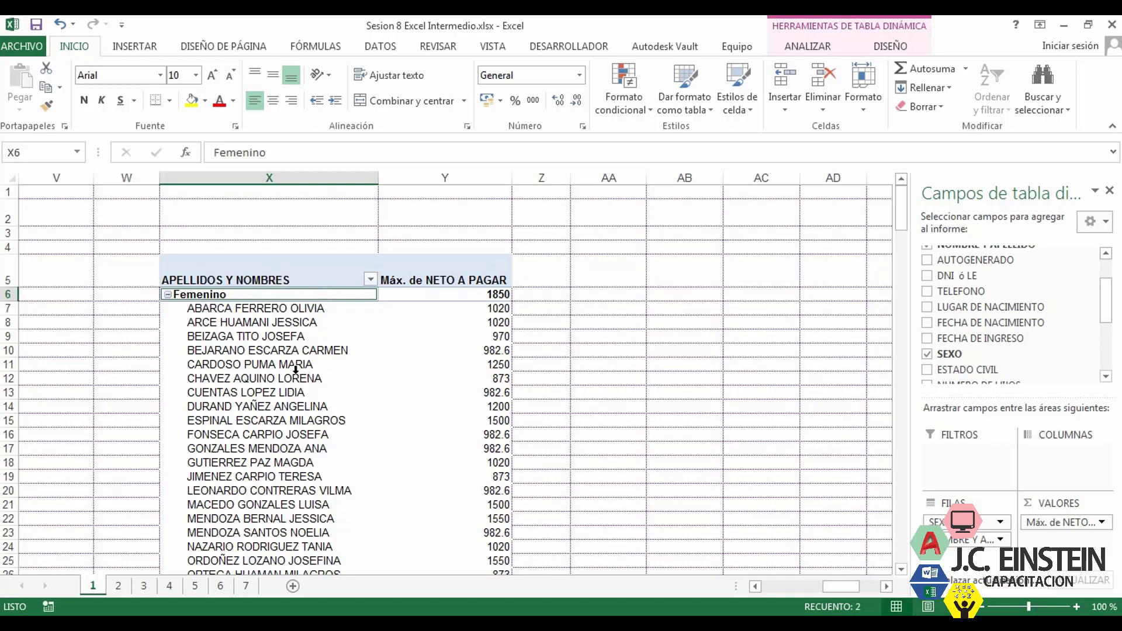
left_click(342, 322)
left_click(462, 321)
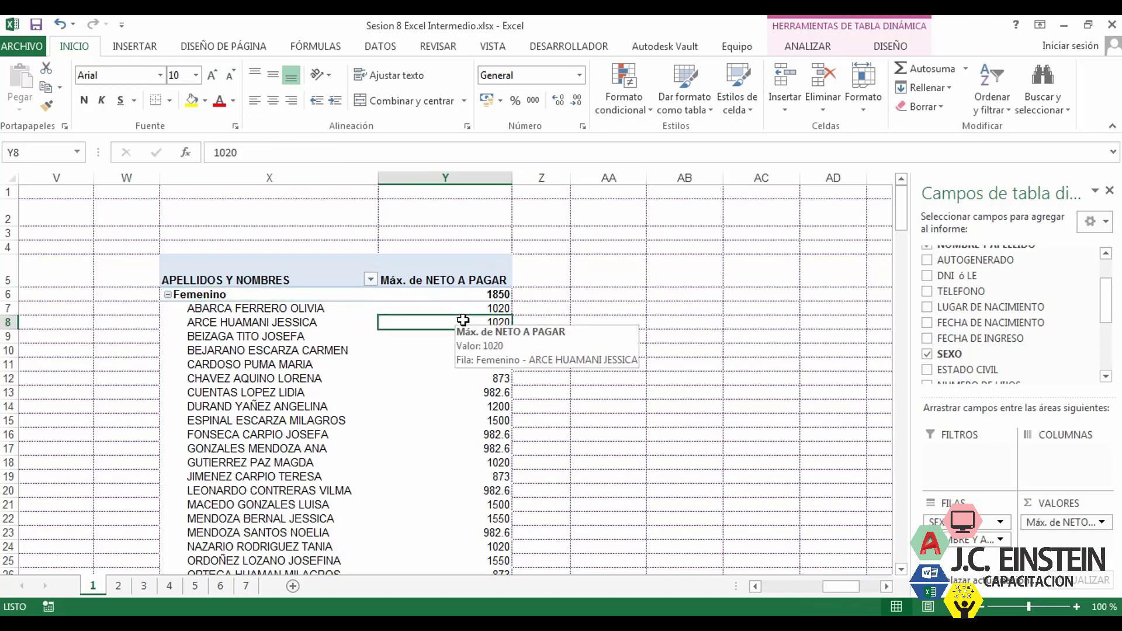
left_click(630, 323)
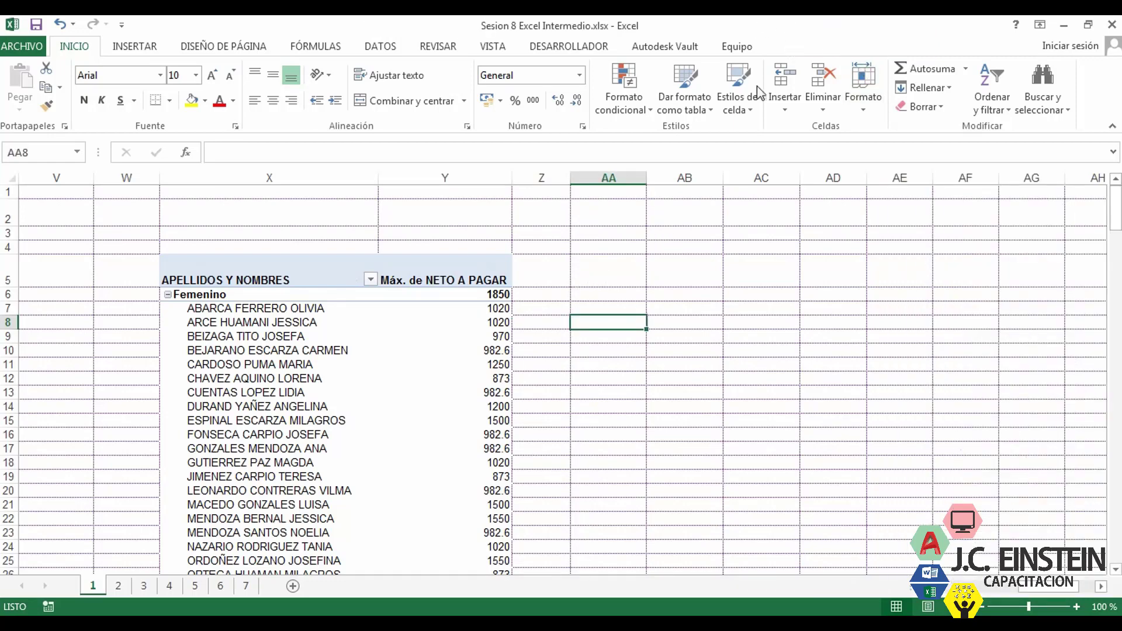
left_click(409, 337)
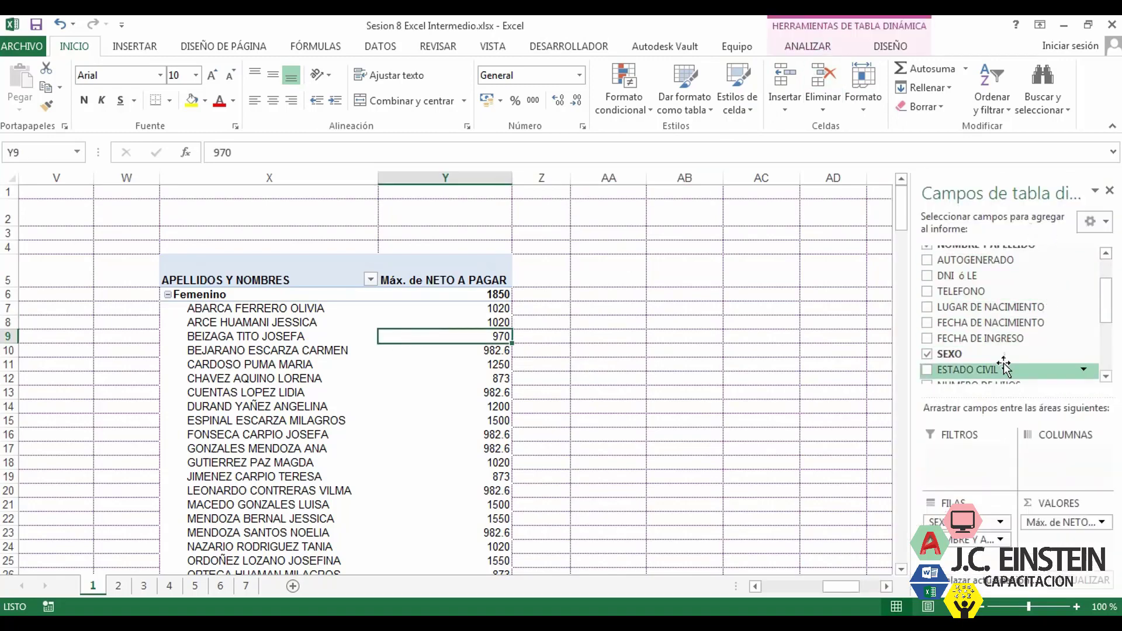
Preview the grey, blue-lined and orange table styles on the pivot from the DISEÑO tools.
left_click(809, 47)
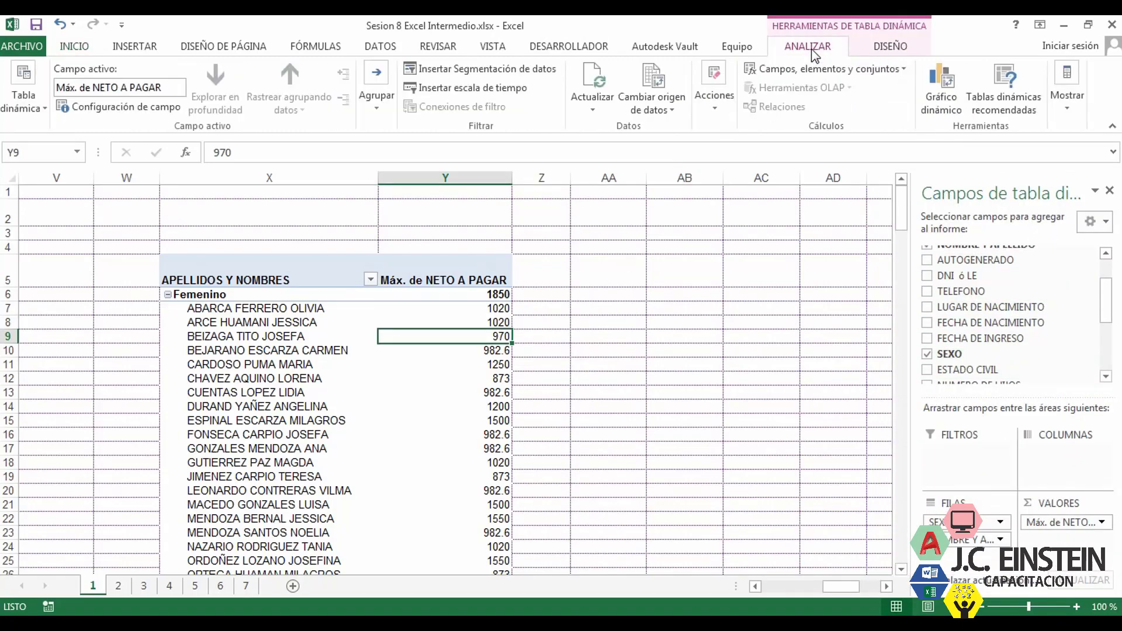
left_click(882, 48)
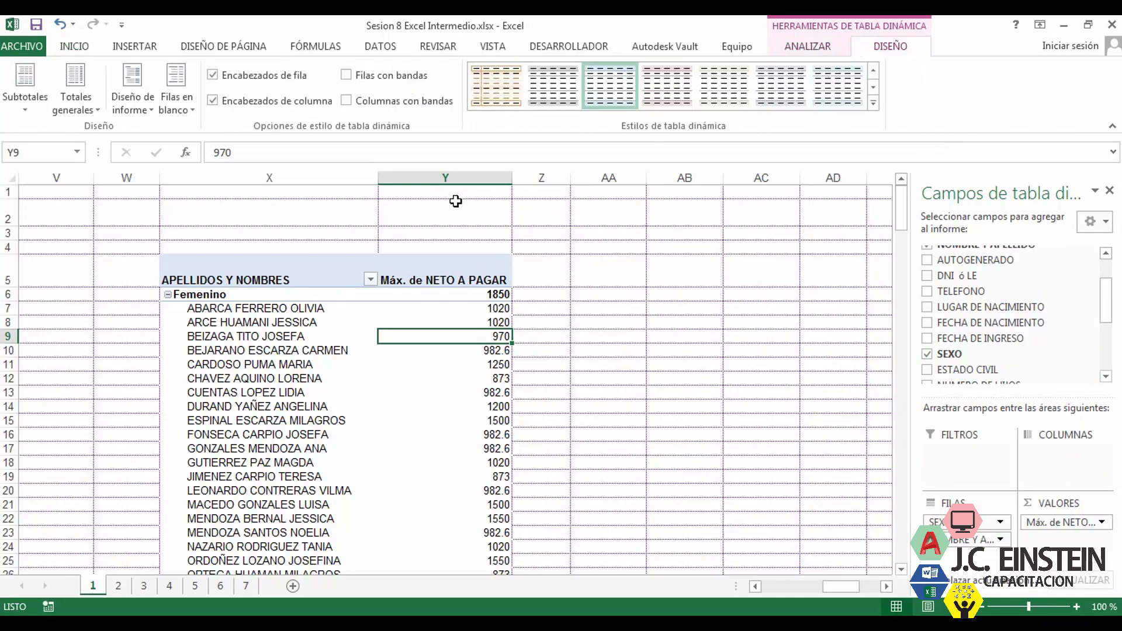
left_click(825, 48)
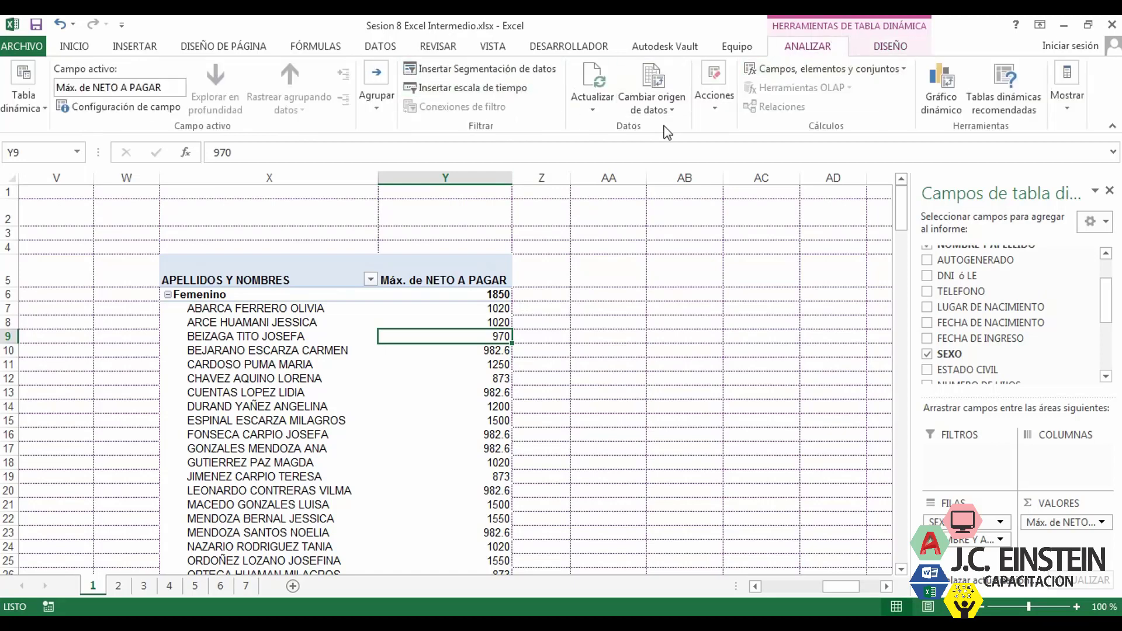
left_click(890, 46)
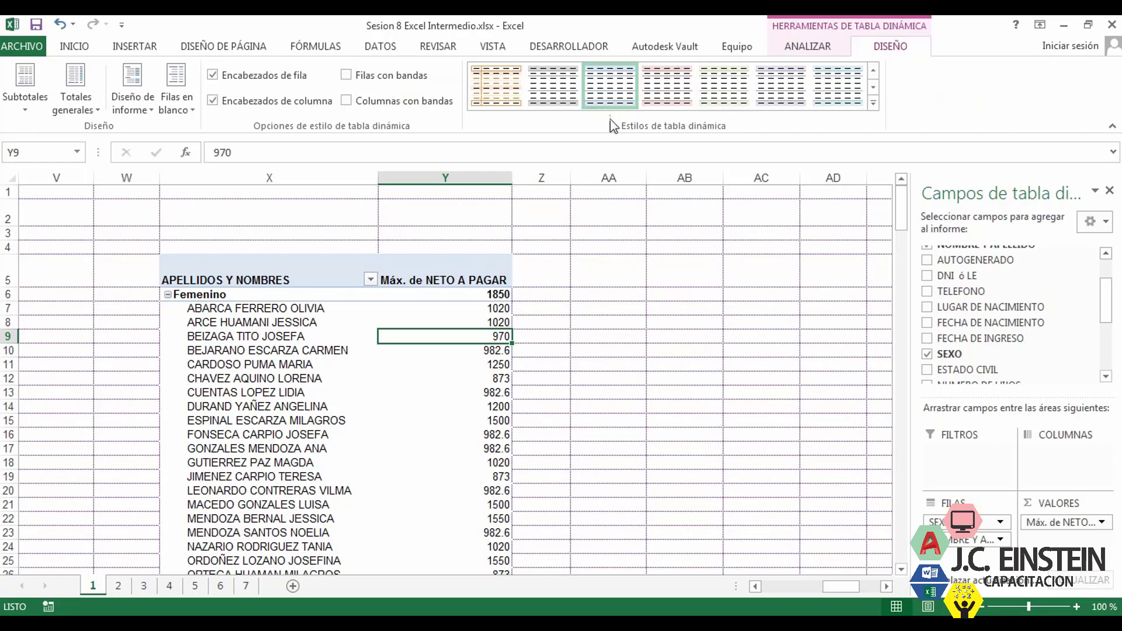
left_click(549, 90)
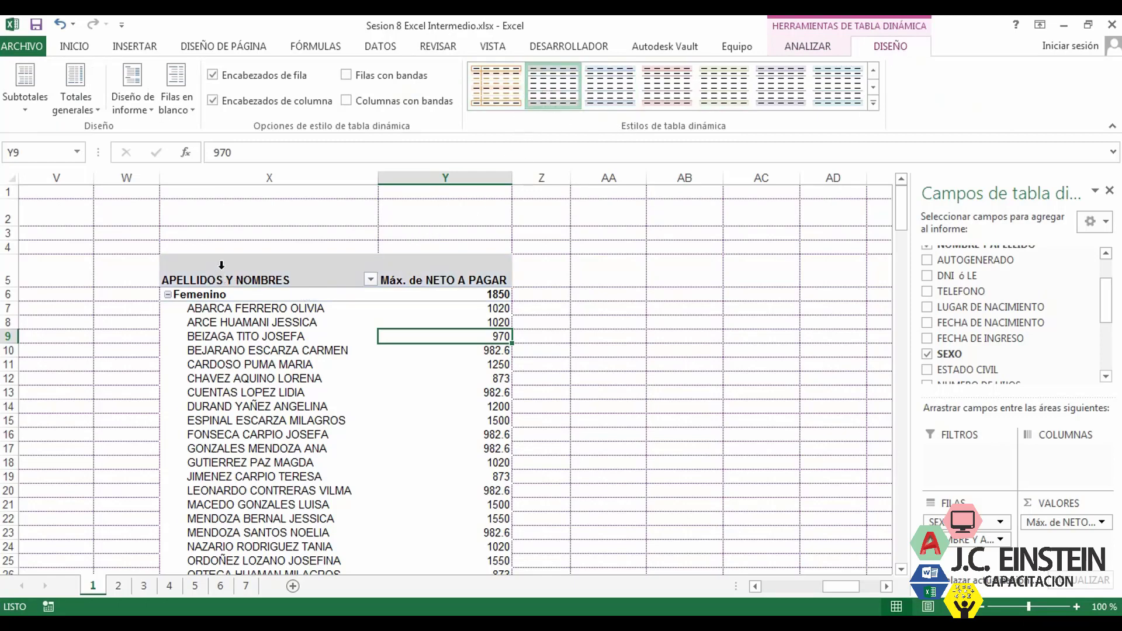
left_click_drag(221, 264, 466, 561)
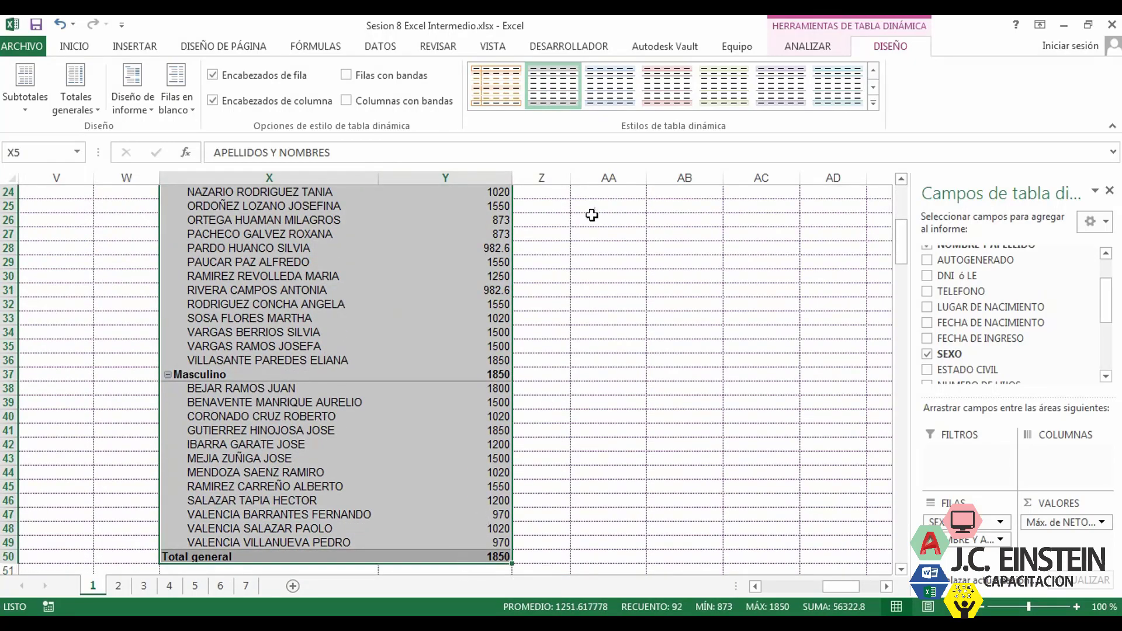
left_click(610, 86)
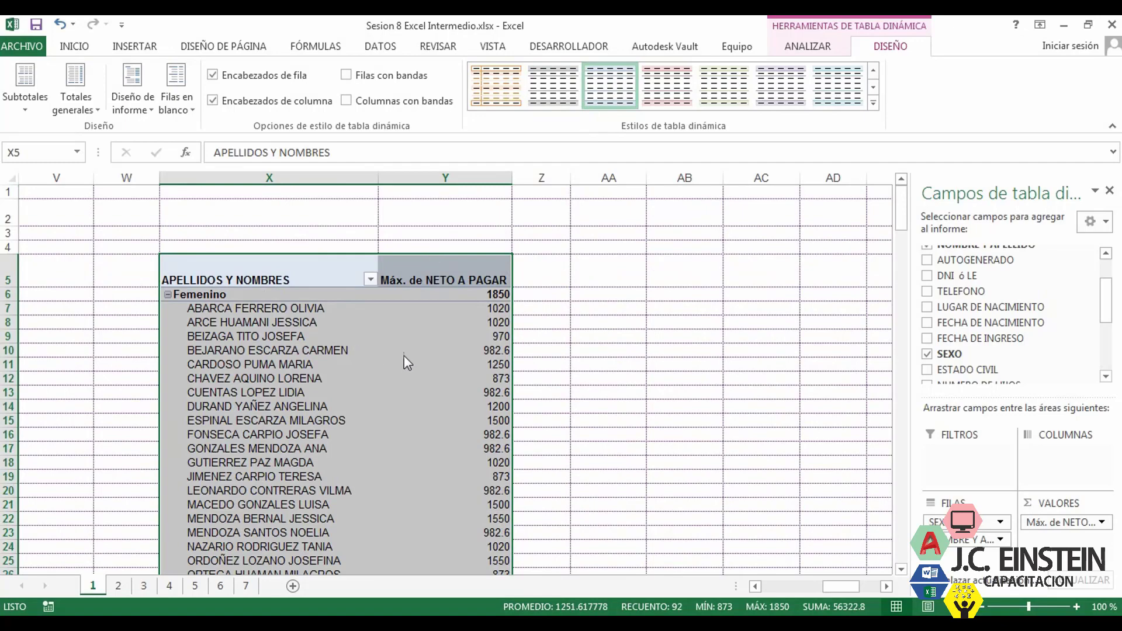
left_click(495, 86)
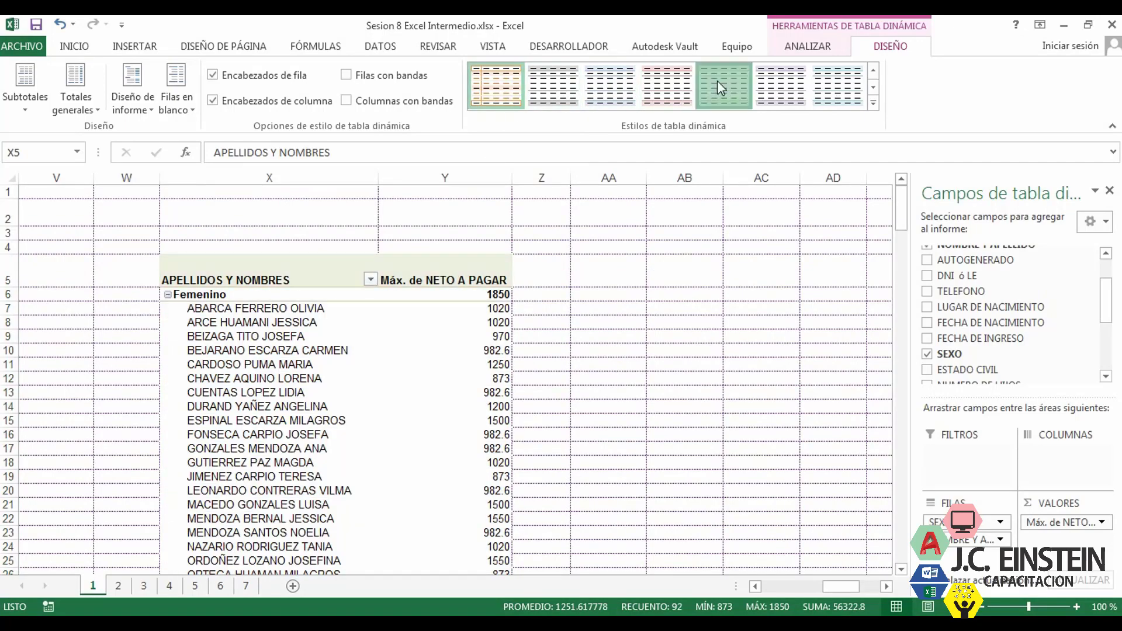
Apply the light-blue style under Oscuro from the full styles gallery and deselect the pivot.
left_click(873, 103)
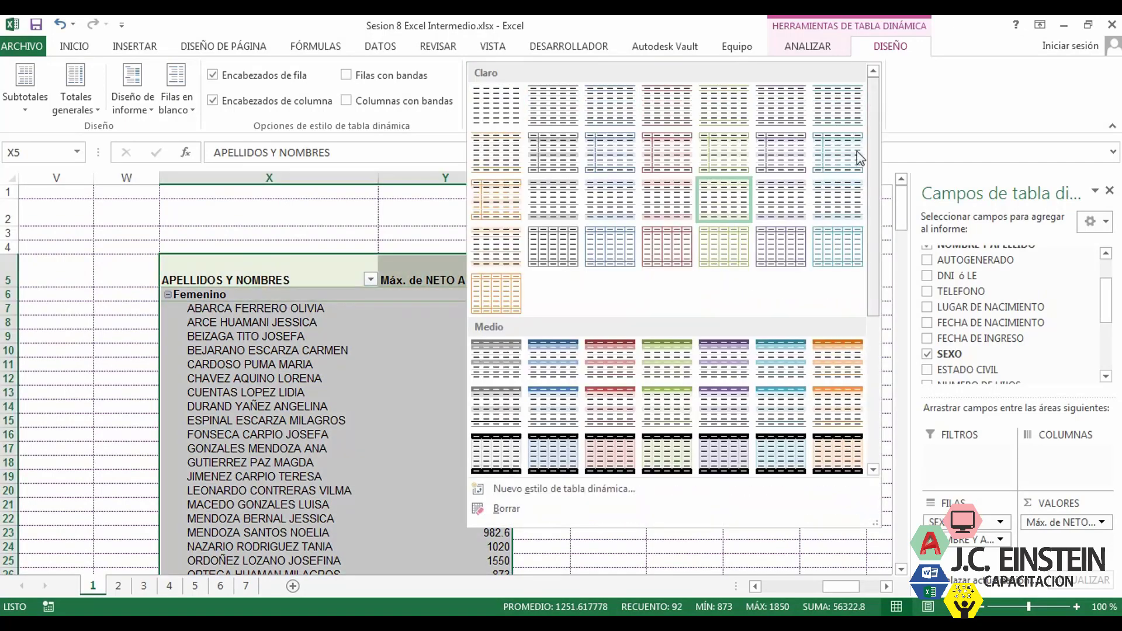
scroll(814, 342, "down", 5)
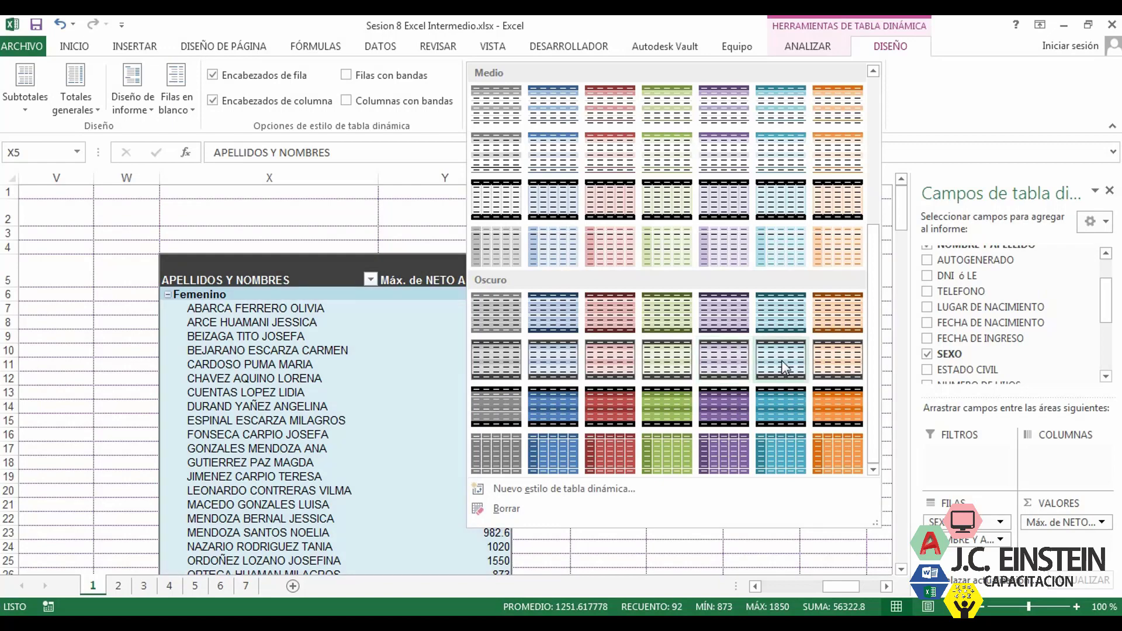
left_click(781, 360)
scroll(587, 338, "down", 4)
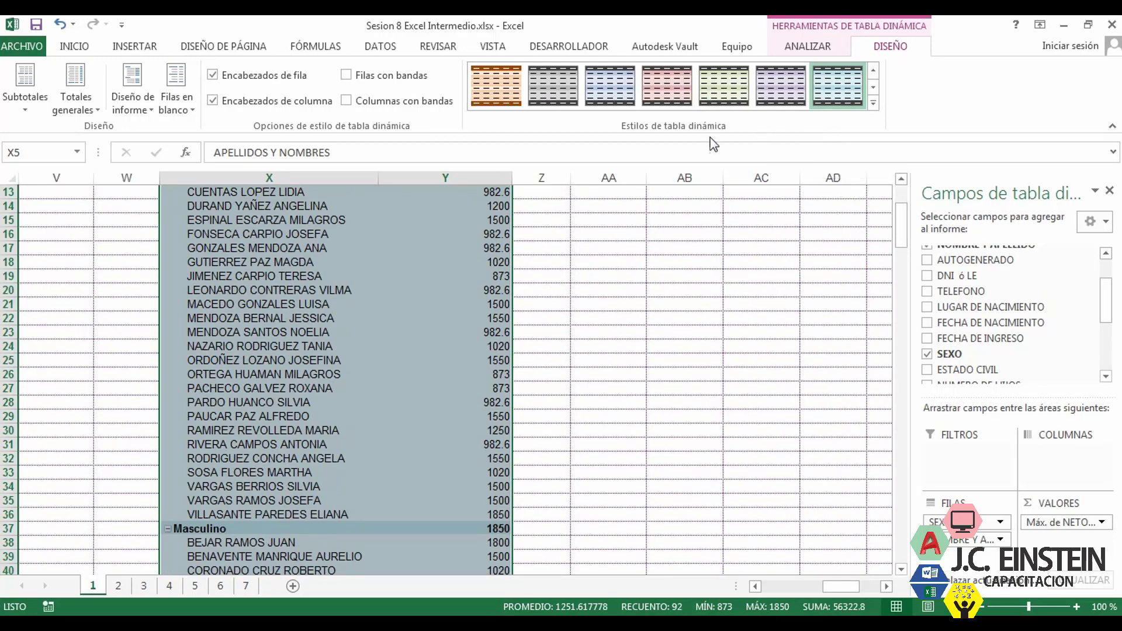
scroll(406, 306, "up", 1)
scroll(406, 306, "up", 3)
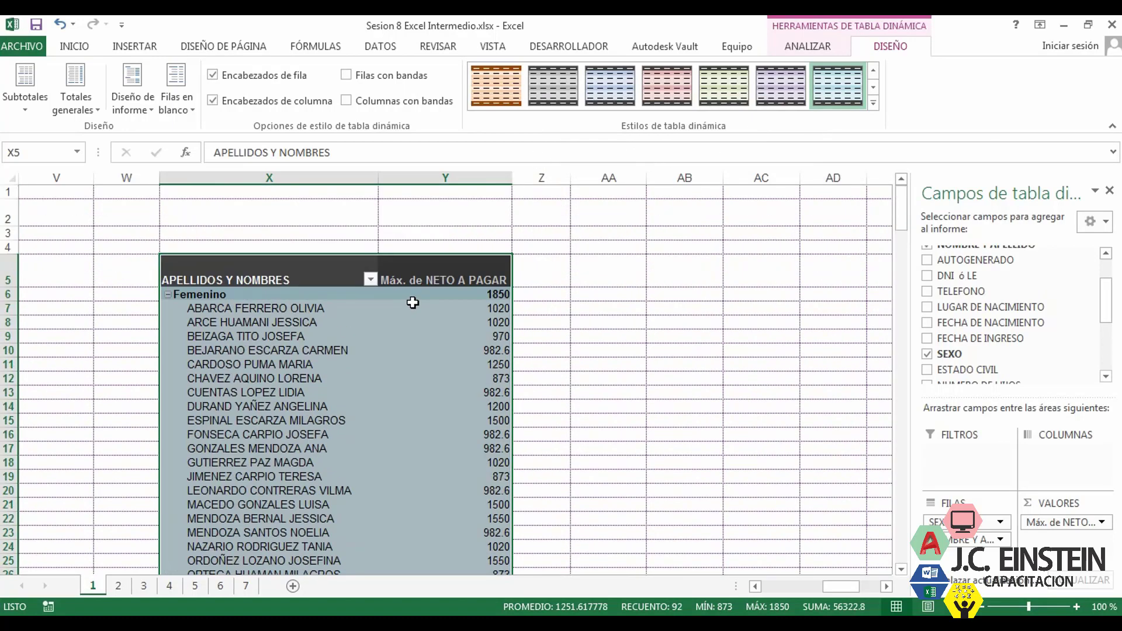
left_click(301, 281)
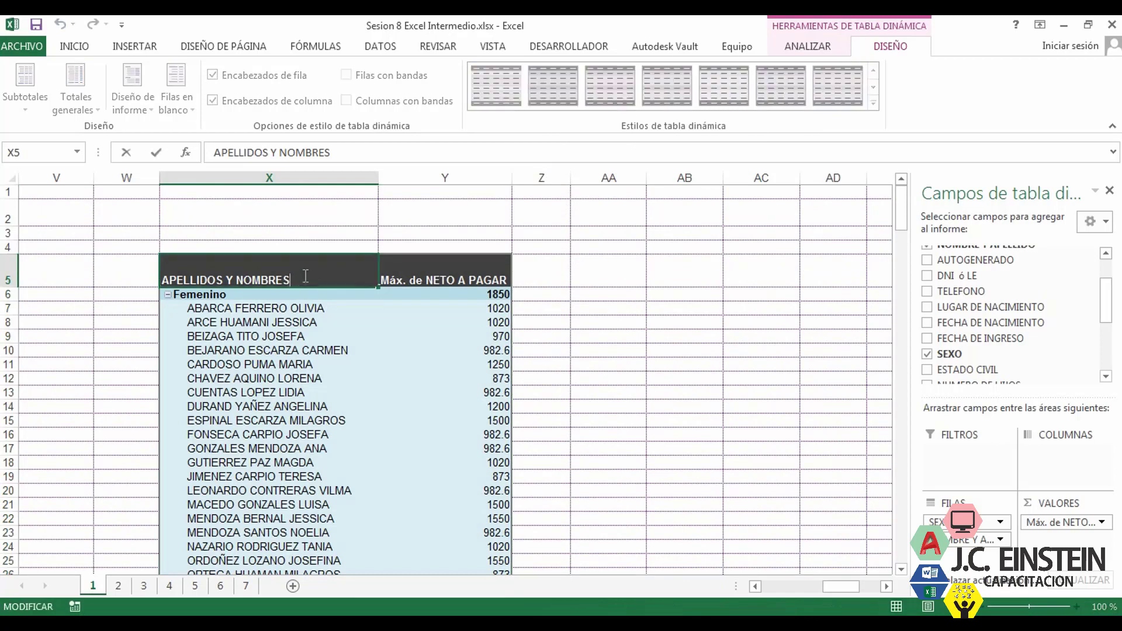
Replace 'Máx. de' with '_' in the Y5 value field's custom name, making it '_NETO A PAGAR'.
left_click(426, 283)
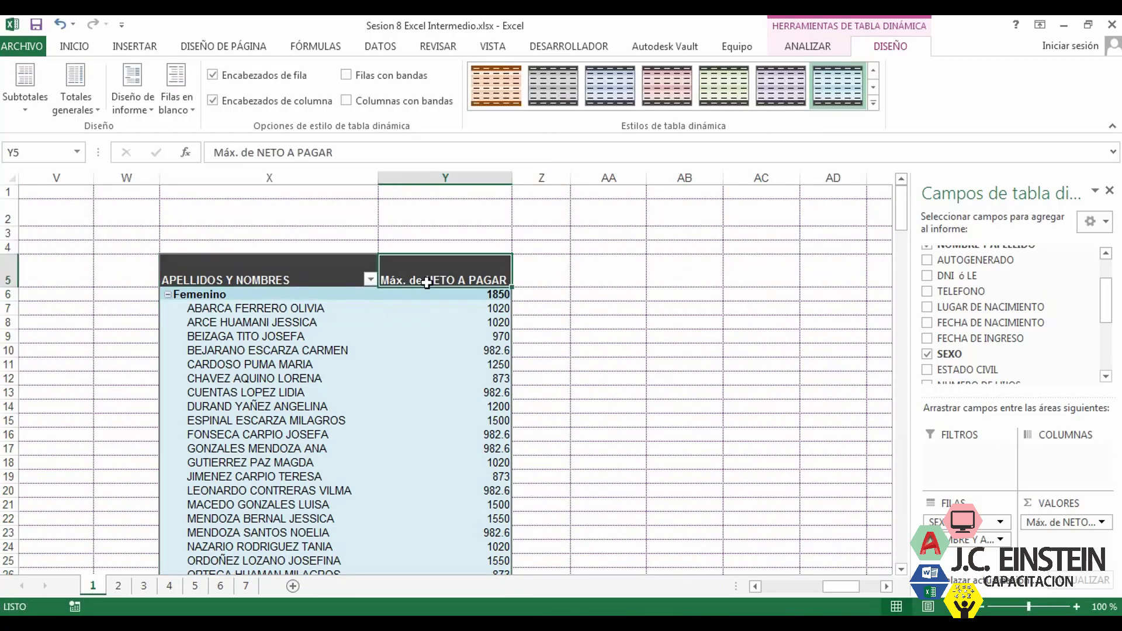
double_click(427, 283)
left_click_drag(475, 244, 295, 243)
key("Delete")
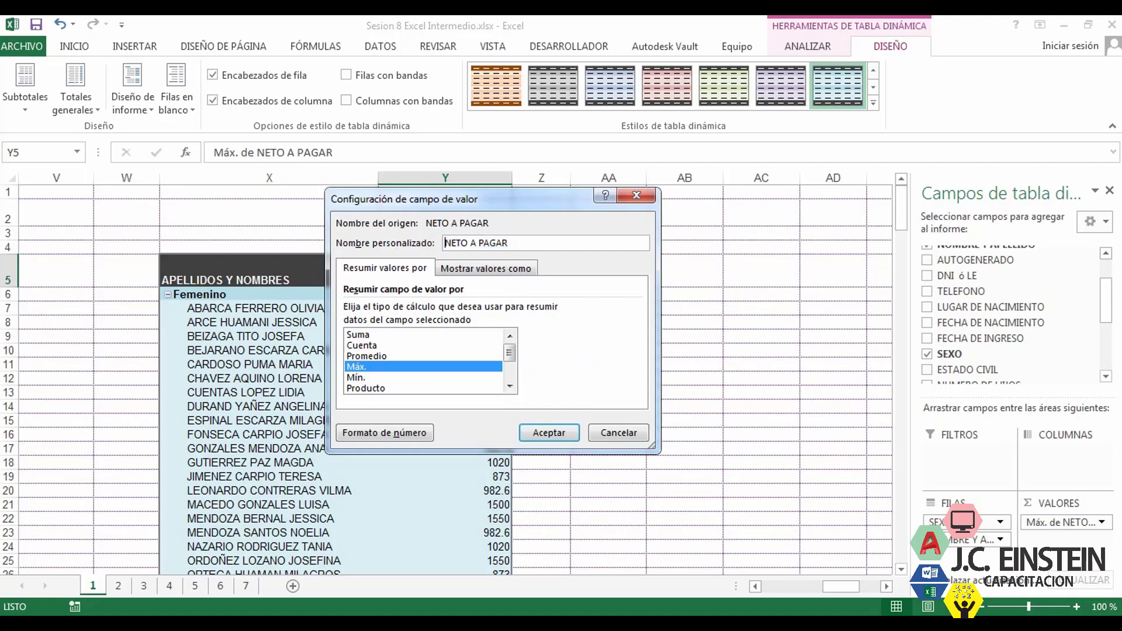
type("_")
left_click(544, 431)
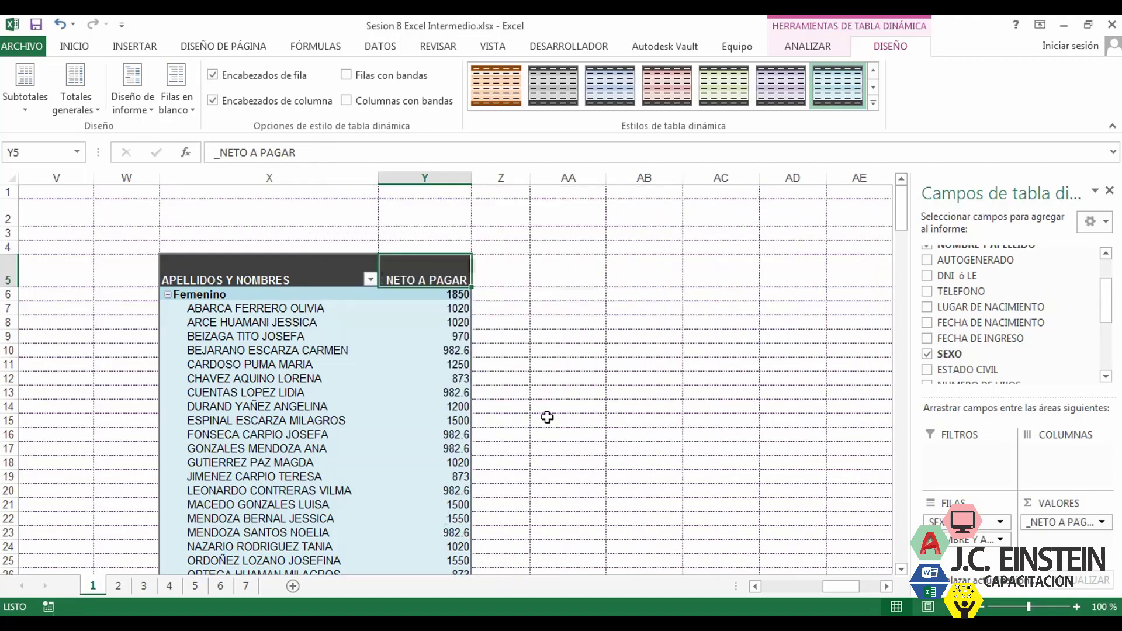
scroll(433, 401, "down", 12)
scroll(435, 402, "up", 1)
scroll(435, 401, "up", 11)
left_click_drag(843, 591, 794, 587)
Overwrite the NETO A PAGAR in source cell U29 with 1500, replacing 1,020.
scroll(560, 526, "down", 4)
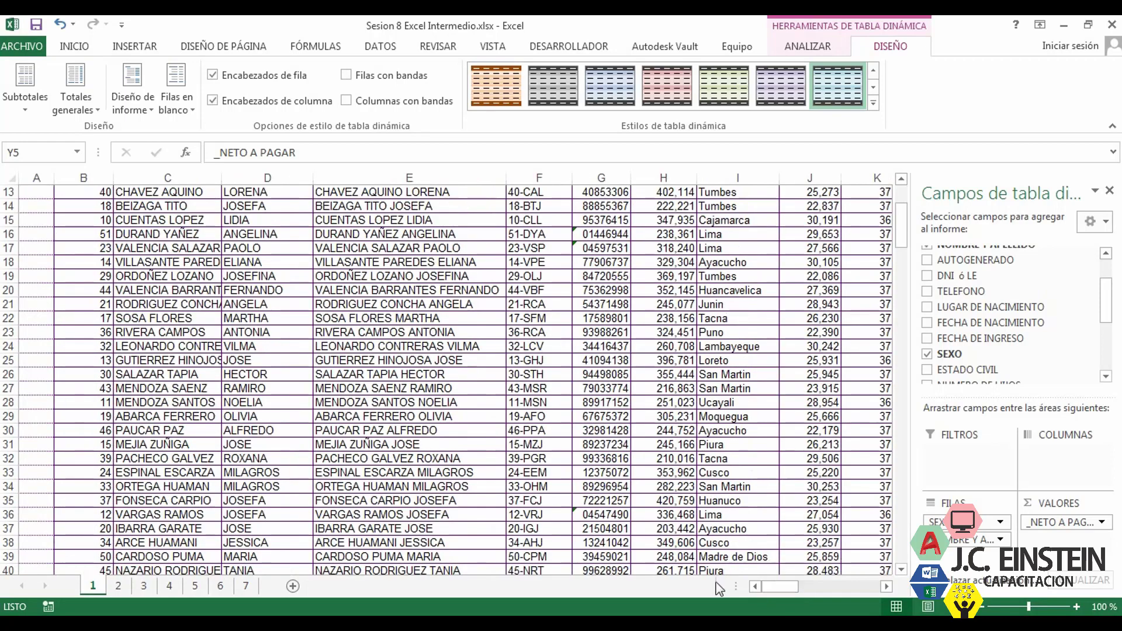
scroll(531, 518, "down", 5)
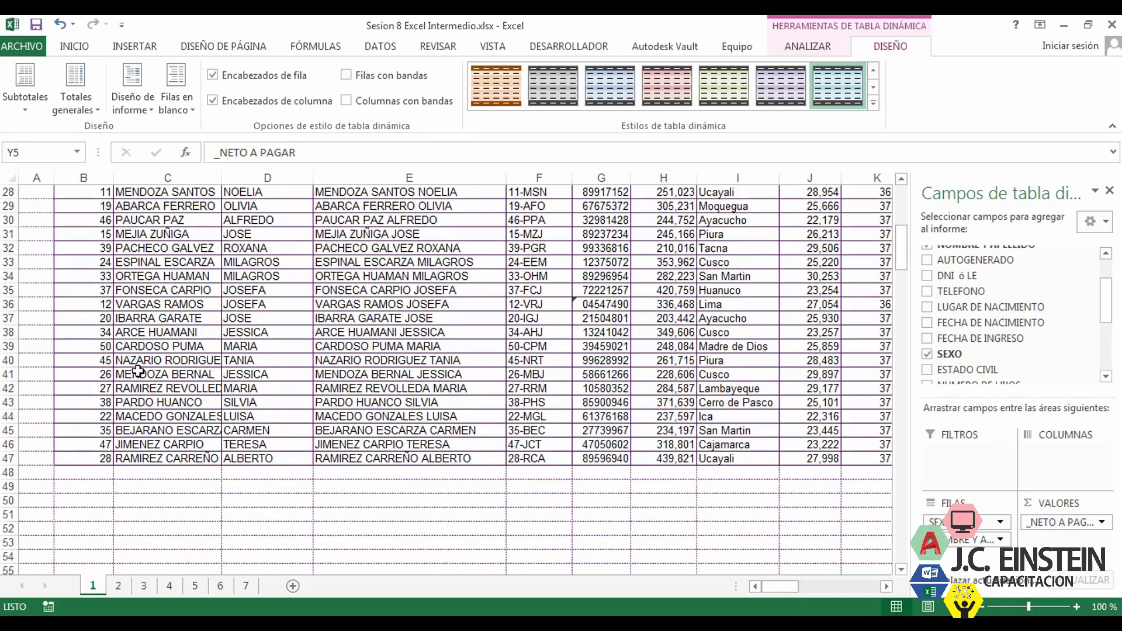
scroll(149, 380, "up", 2)
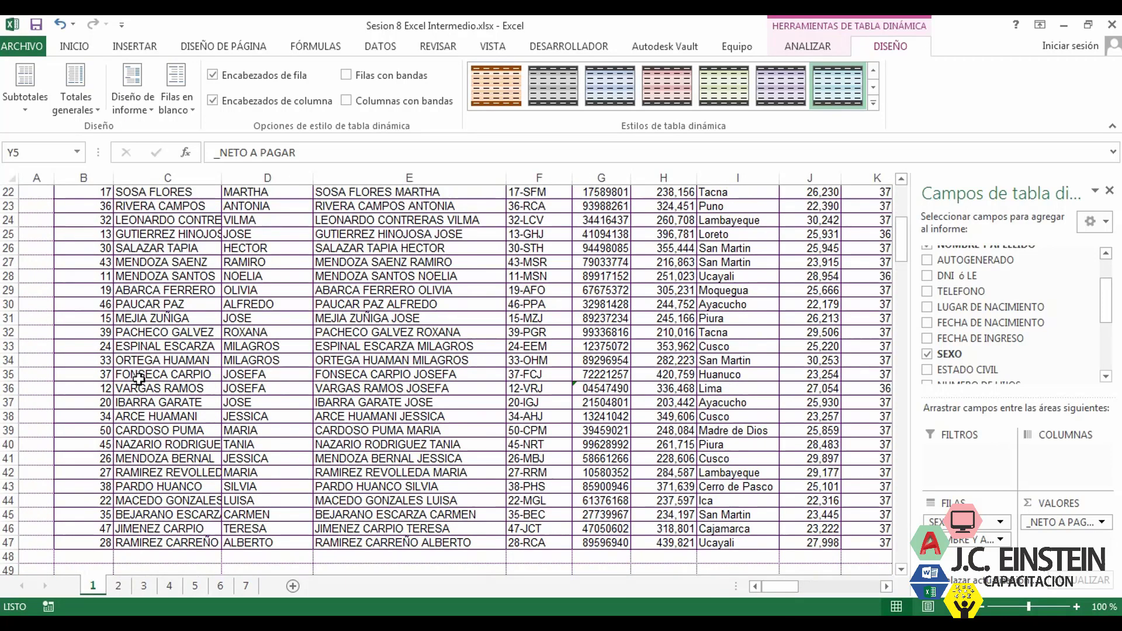
left_click(10, 287)
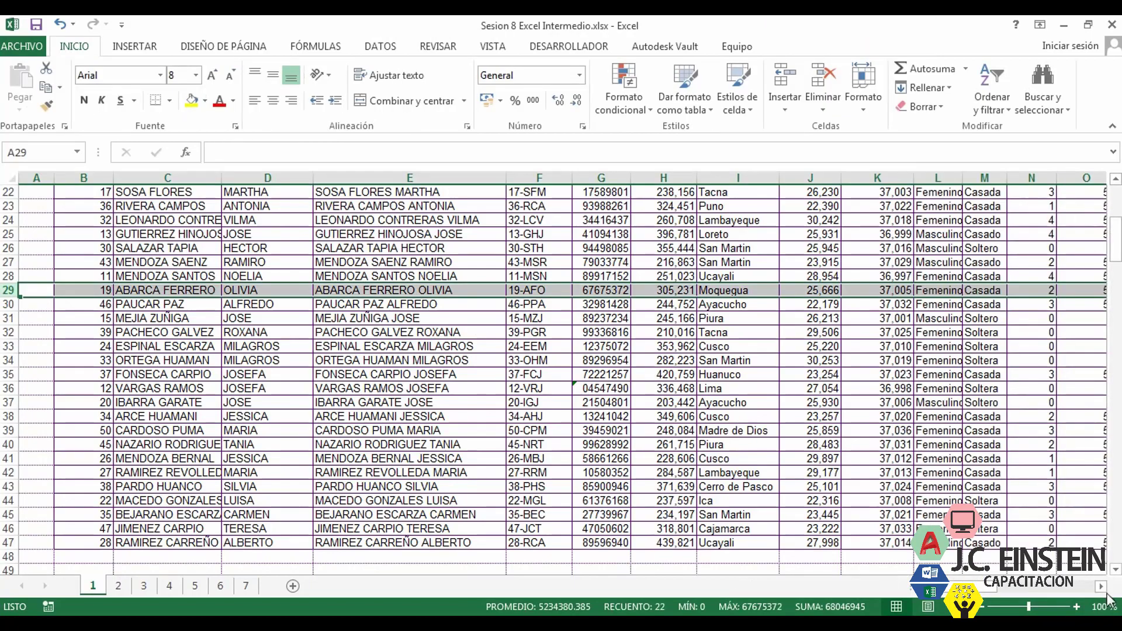
left_click_drag(1101, 586, 1101, 587)
left_click(670, 290)
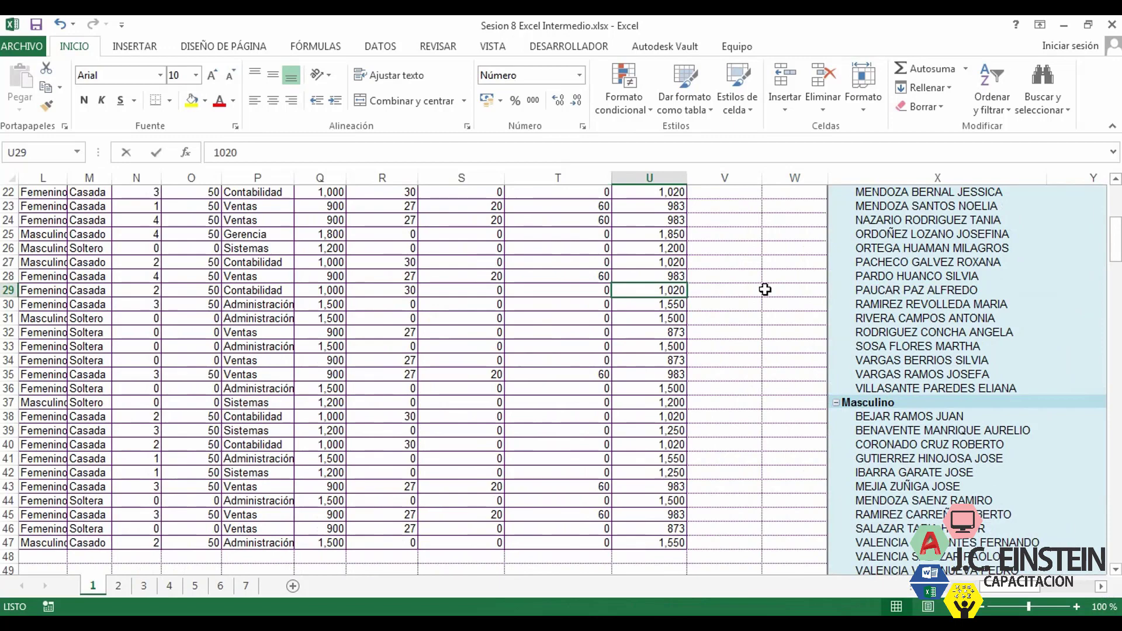
type("1500")
key("Return")
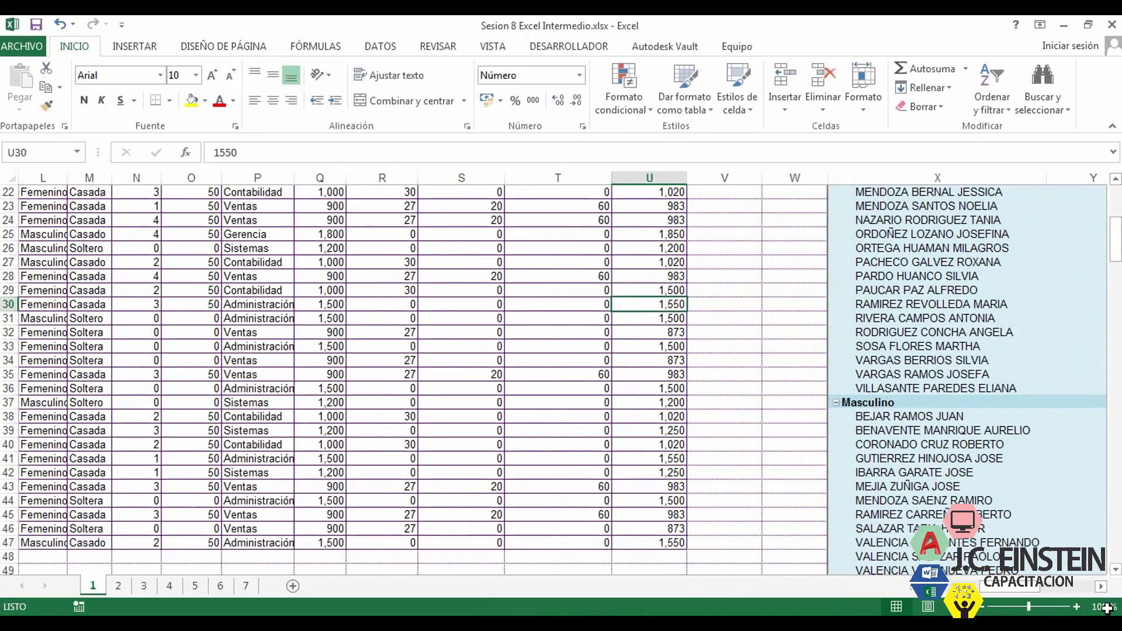
left_click_drag(1101, 587, 1101, 587)
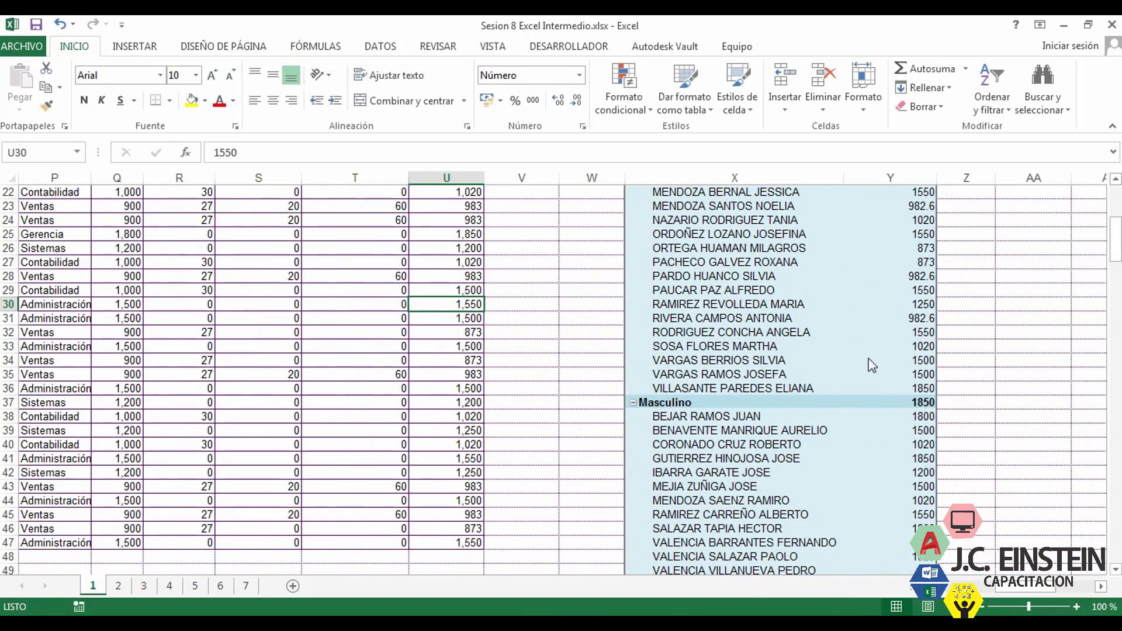
scroll(723, 306, "up", 7)
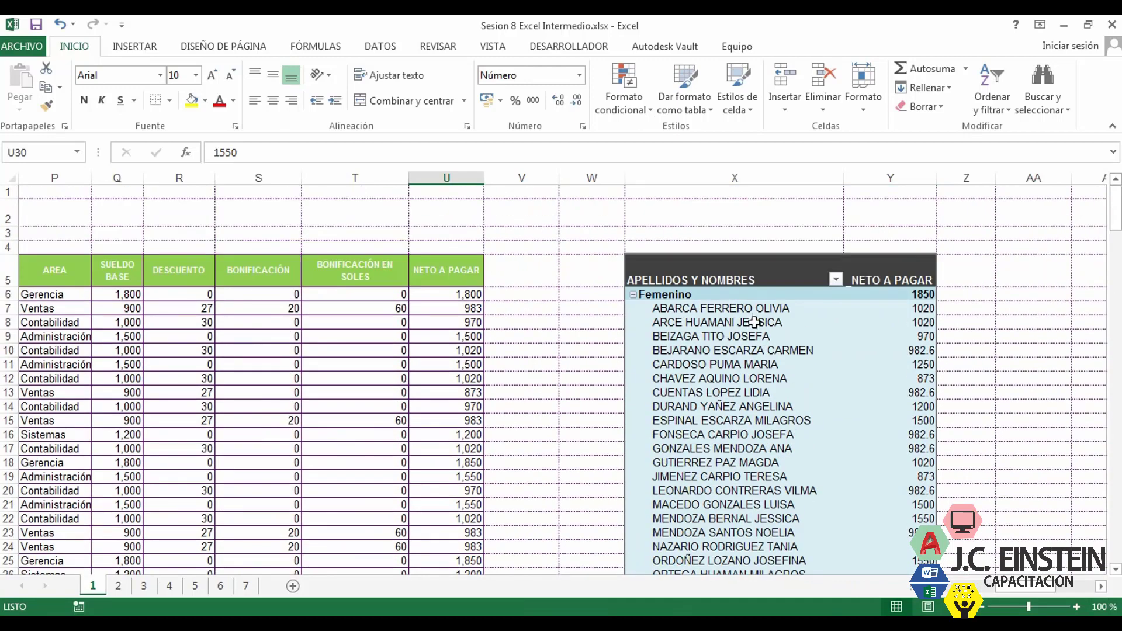
left_click(699, 304)
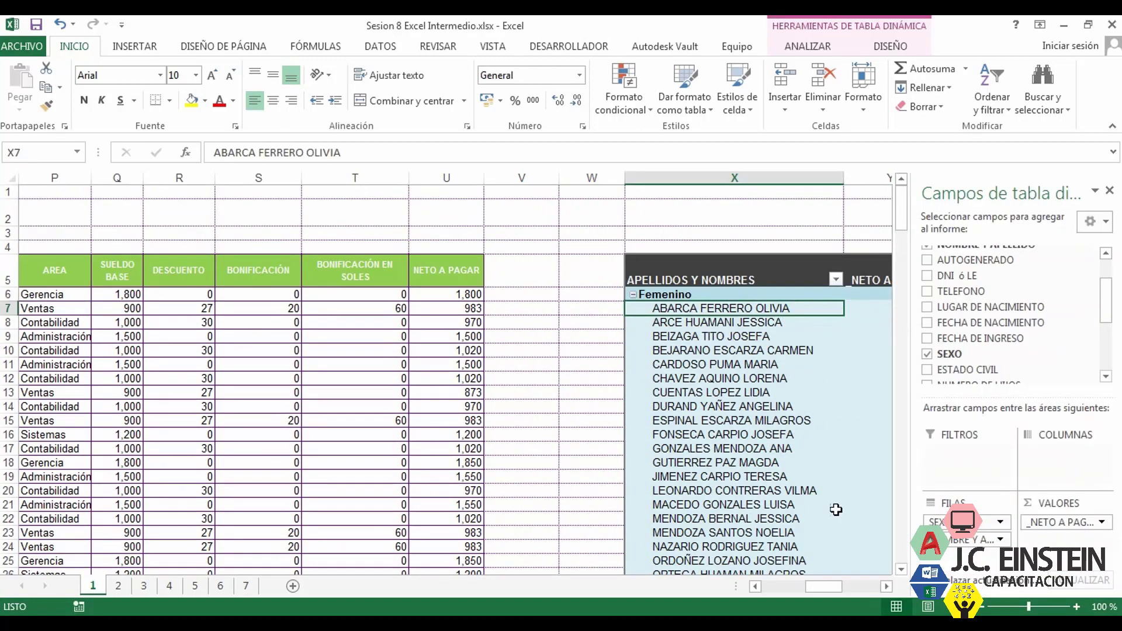
Run Actualizar todo on the pivot and confirm the edited employee's _NETO A PAGAR now reads 1500.
left_click(885, 587)
left_click(886, 587)
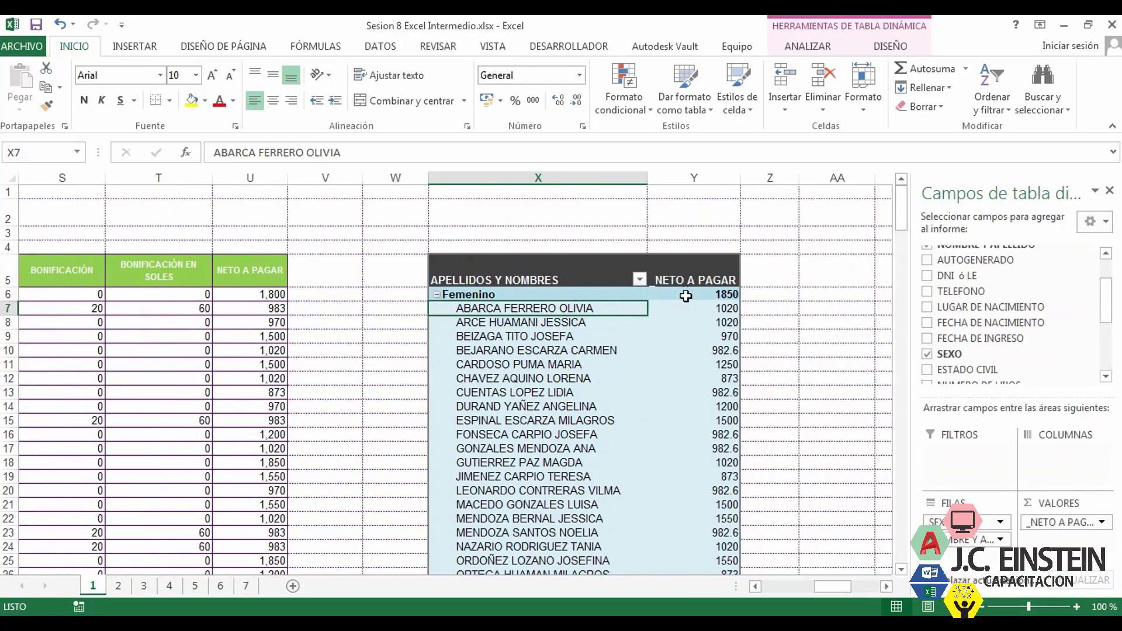
left_click(829, 48)
left_click(880, 42)
left_click(846, 44)
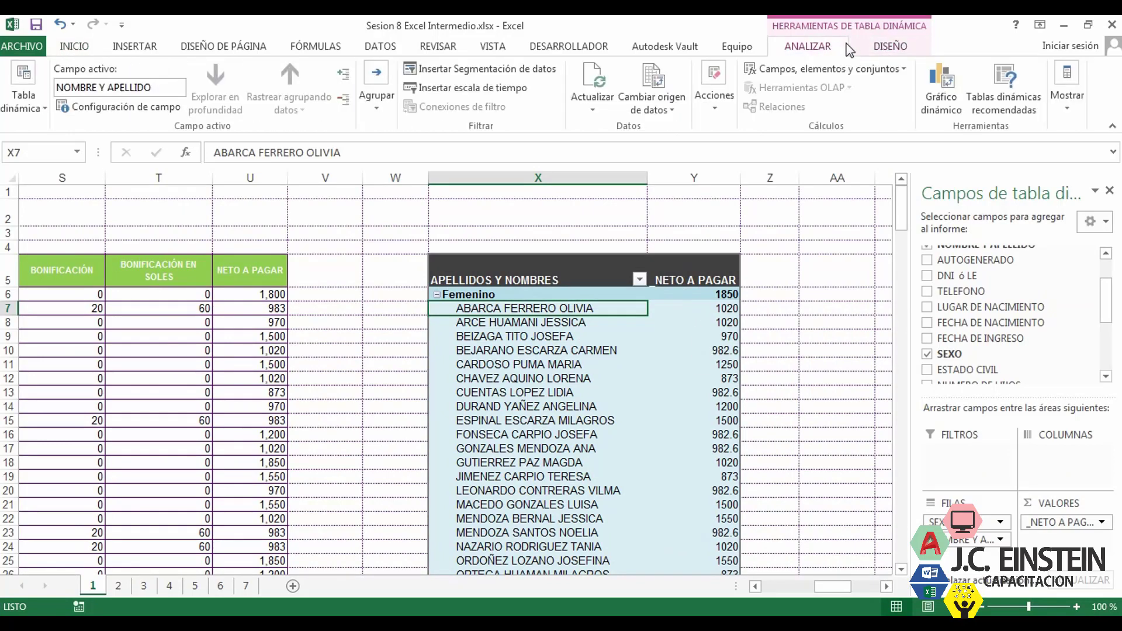
left_click(600, 98)
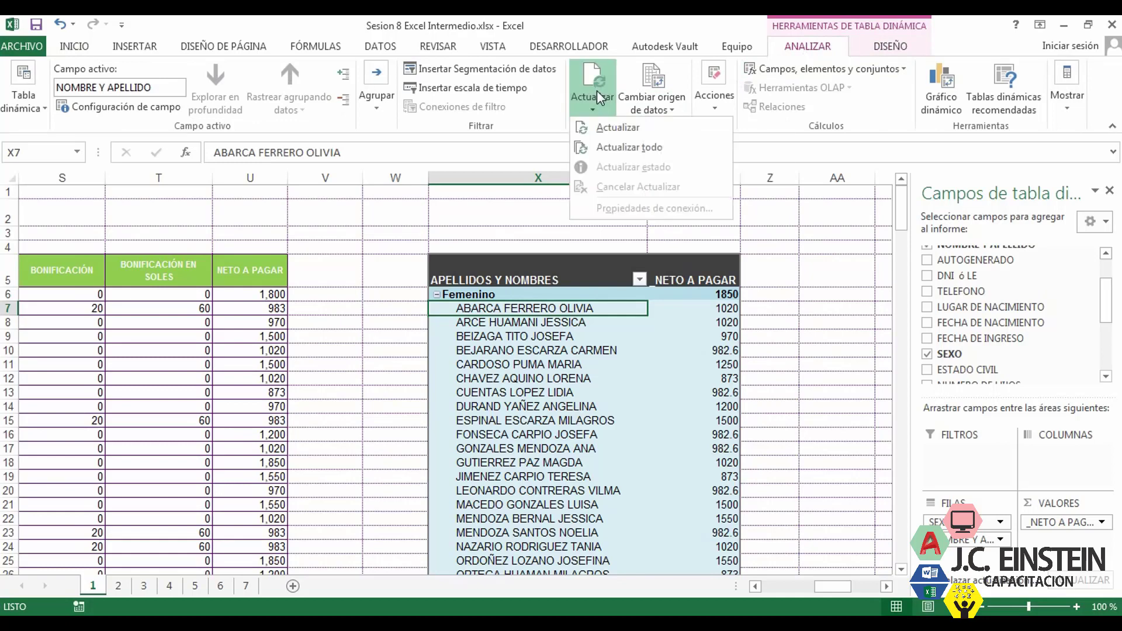
left_click(631, 147)
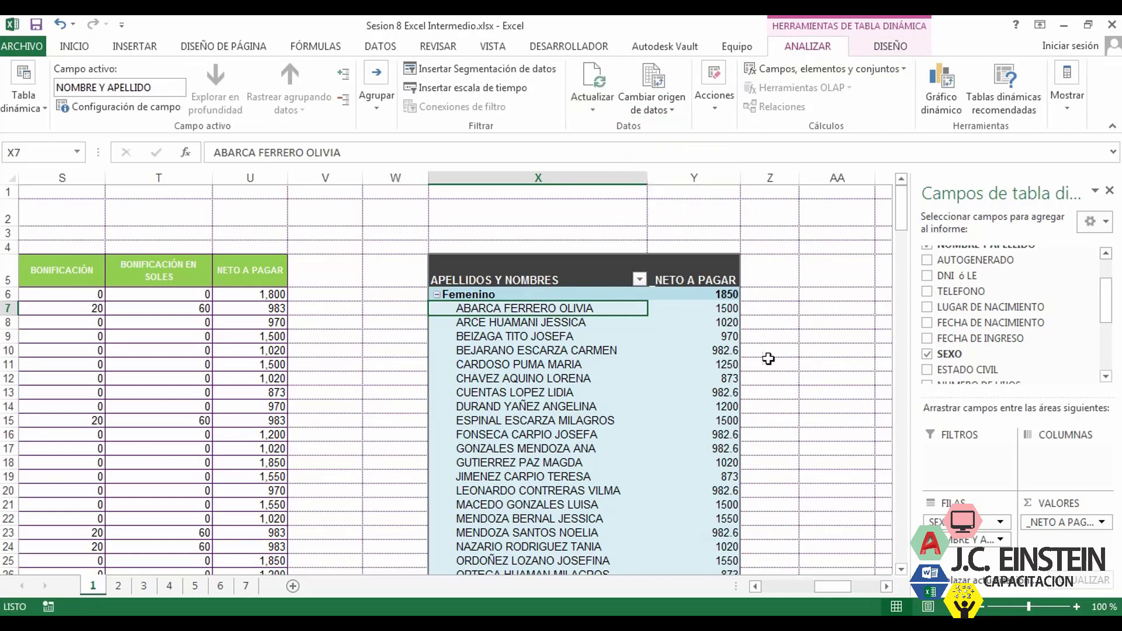
left_click(721, 308)
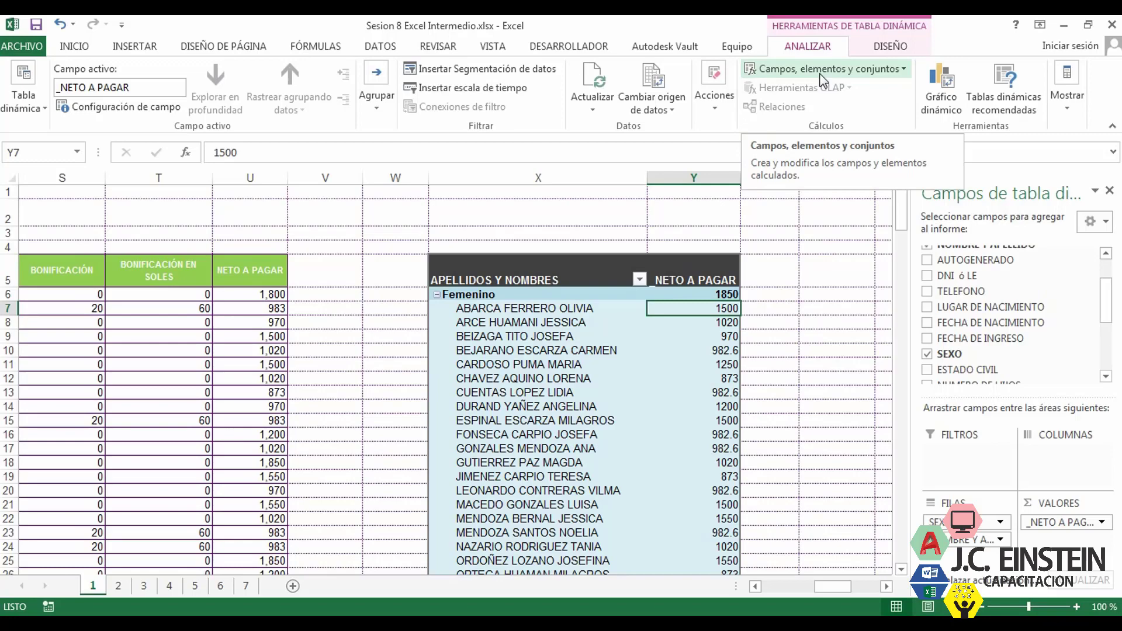
left_click(668, 111)
left_click(678, 126)
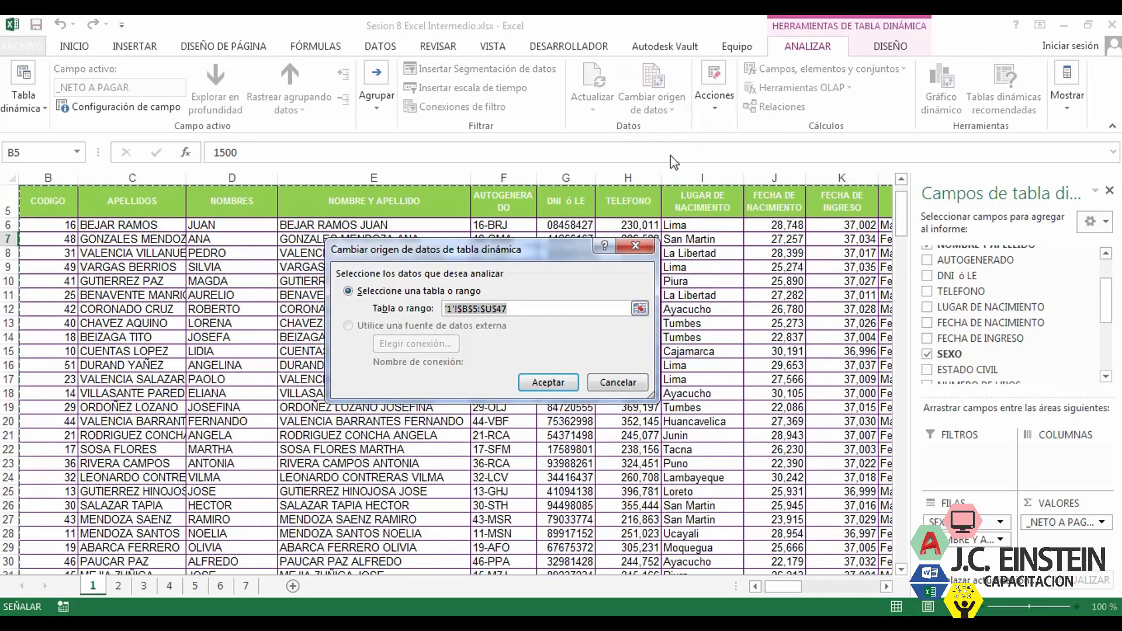
left_click(516, 304)
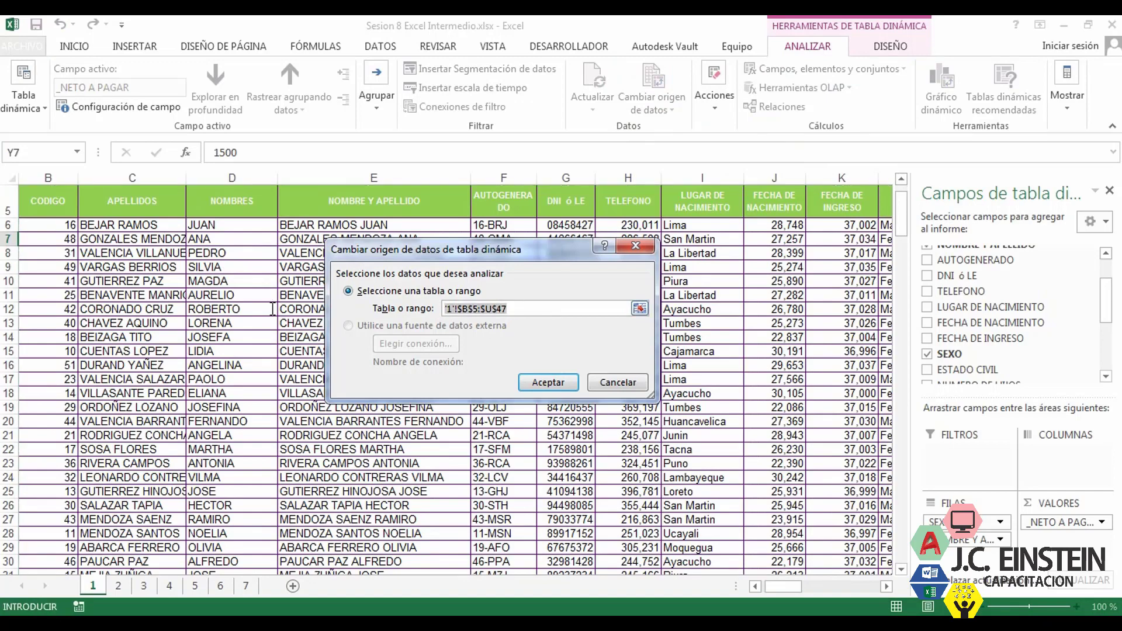
left_click(639, 309)
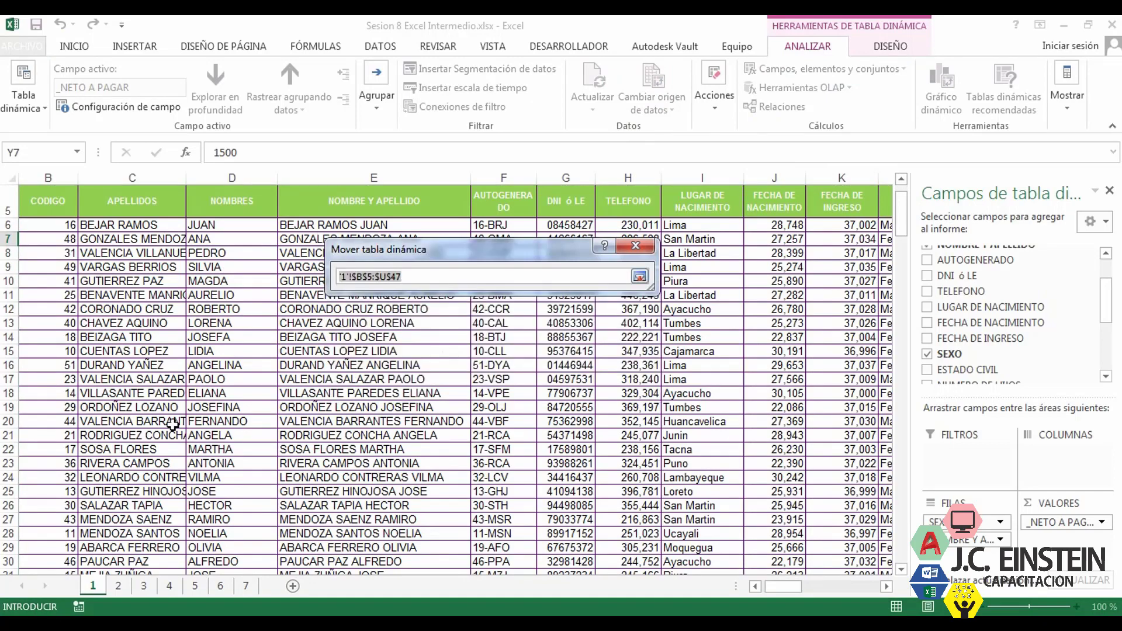
left_click(640, 276)
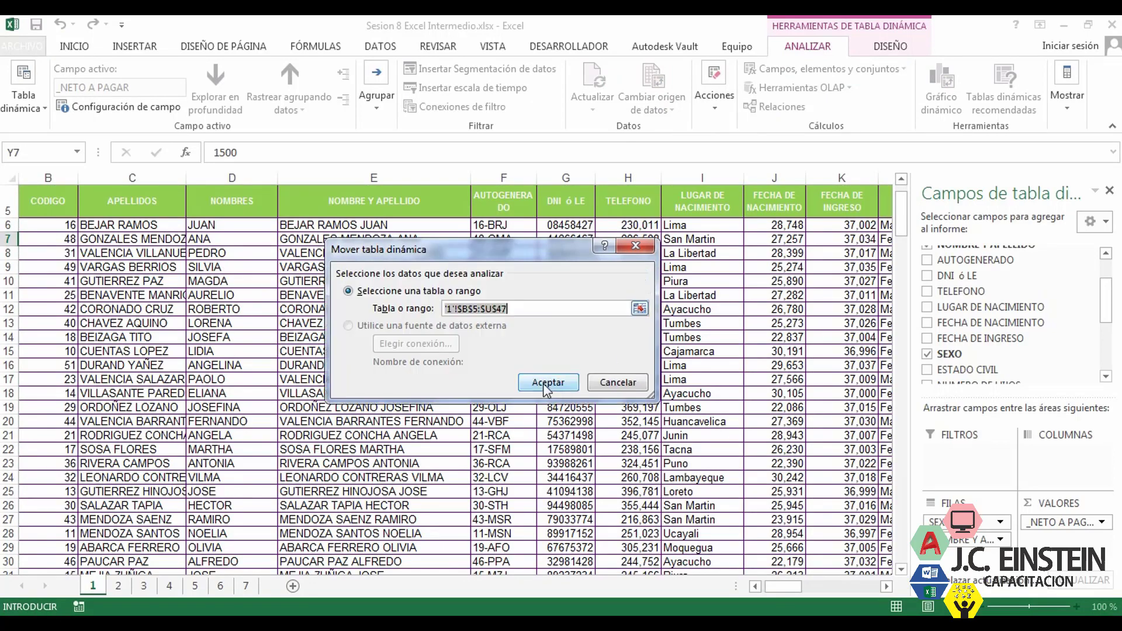
left_click(649, 244)
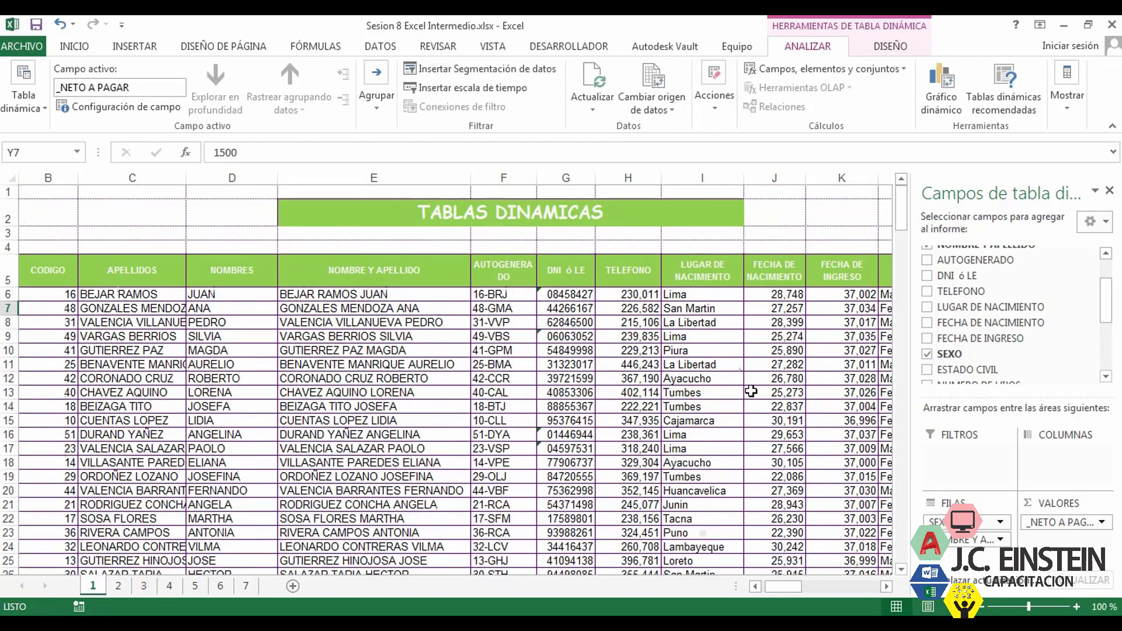
left_click(886, 587)
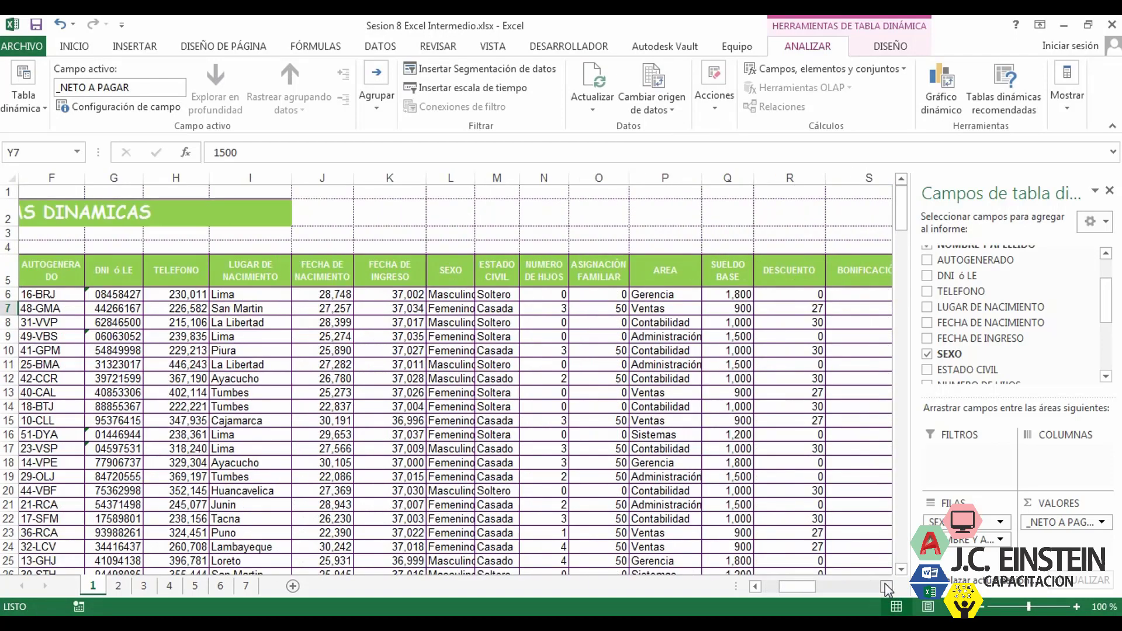
left_click_drag(886, 587, 886, 587)
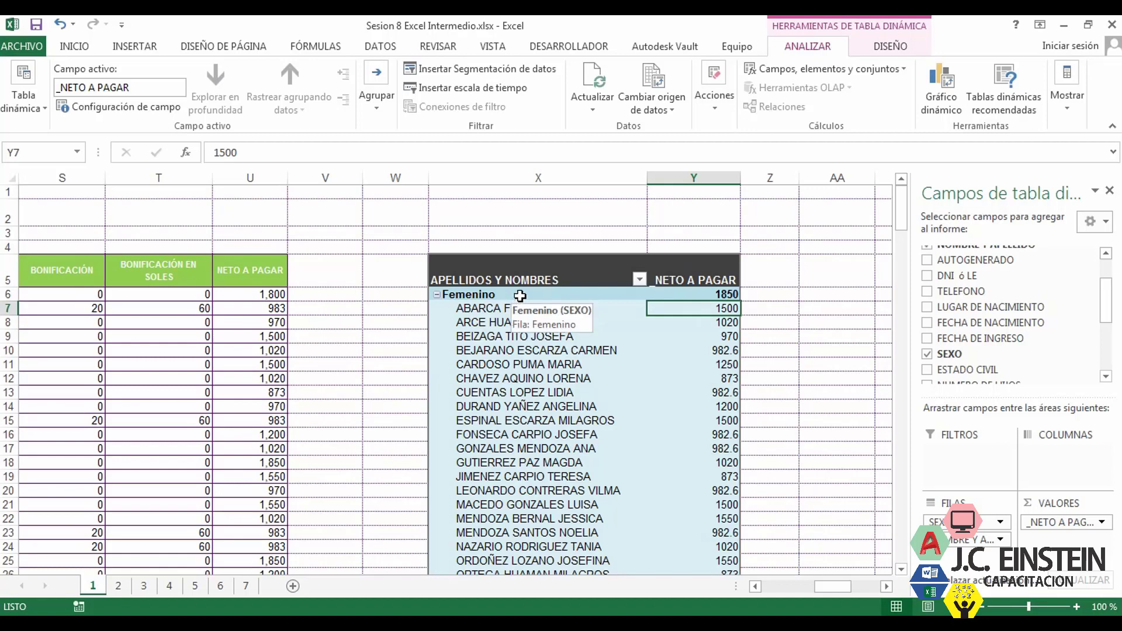
Switch to sheet 2, which holds the employee table and the women-by-area net pay task.
left_click(112, 587)
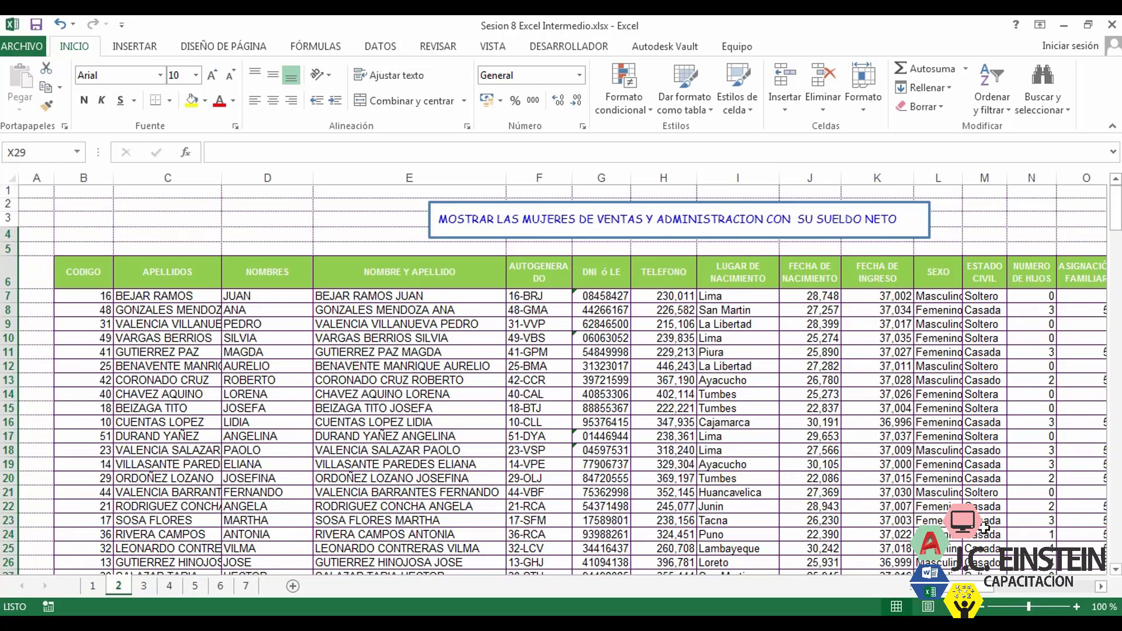
left_click(1101, 586)
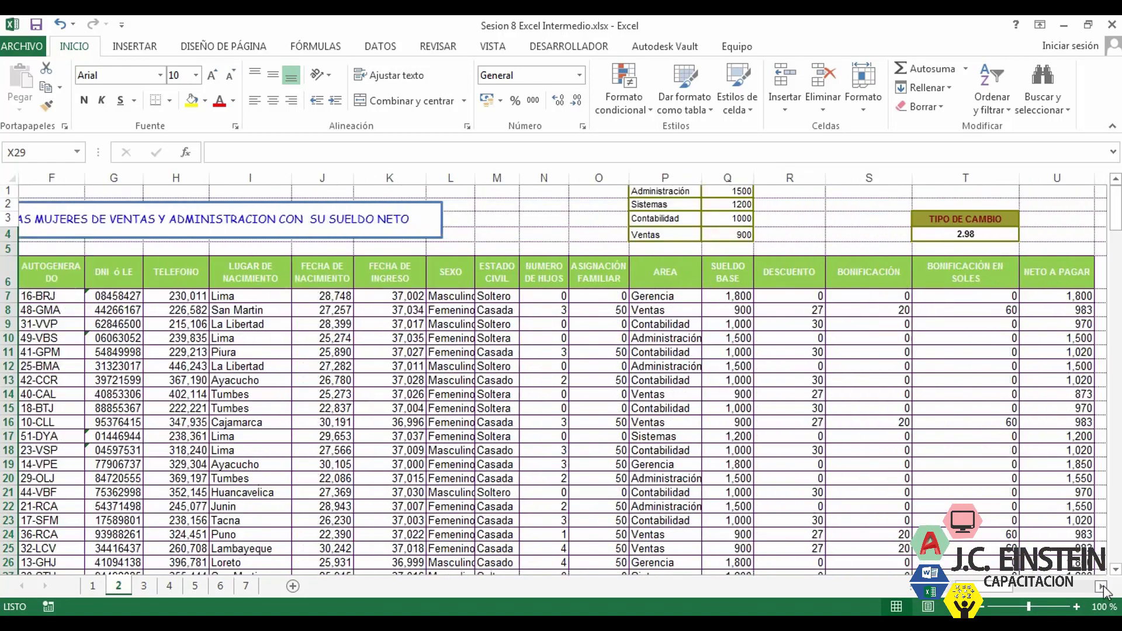
Insert a pivot table from cells T9:T10 on the existing worksheet at cell X6.
left_click(1101, 586)
left_click(1002, 275)
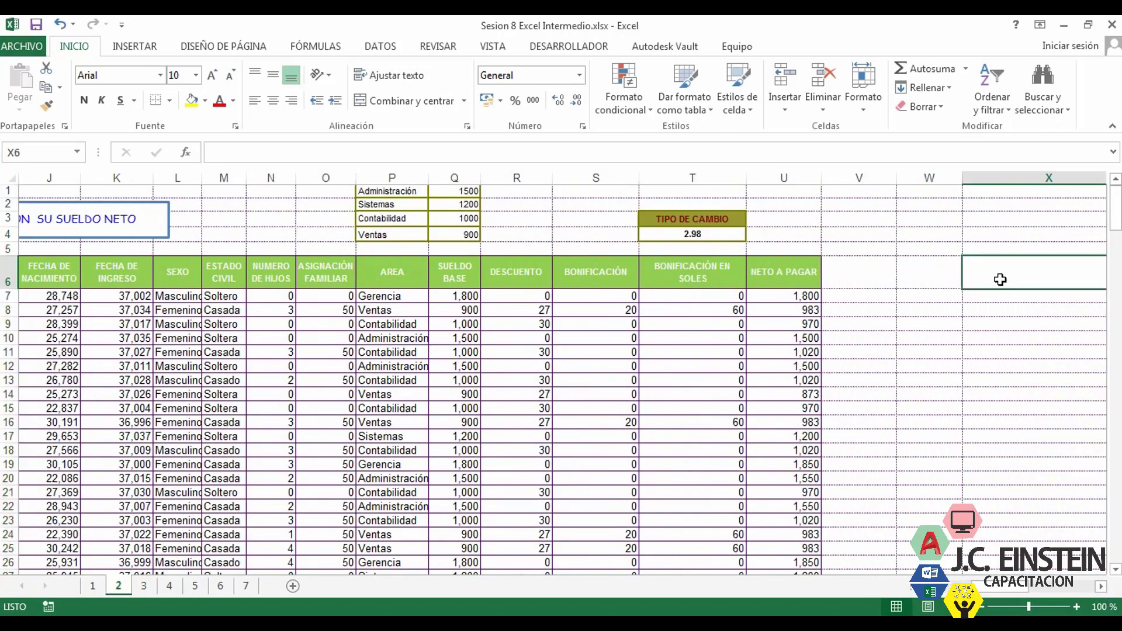
left_click(716, 334)
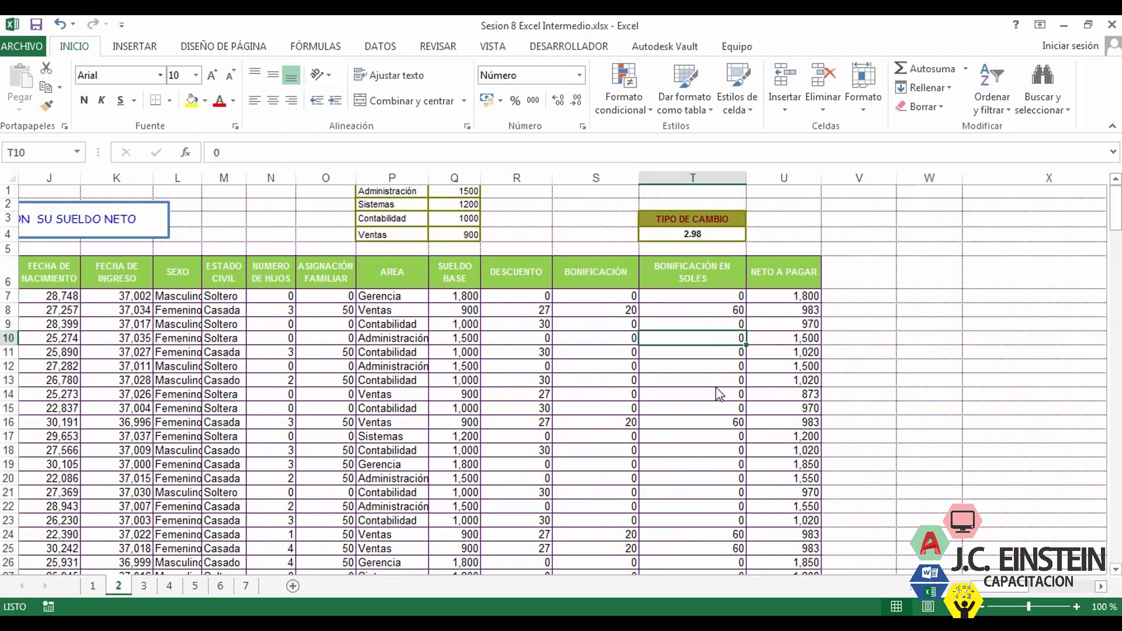
left_click_drag(742, 340, 730, 324)
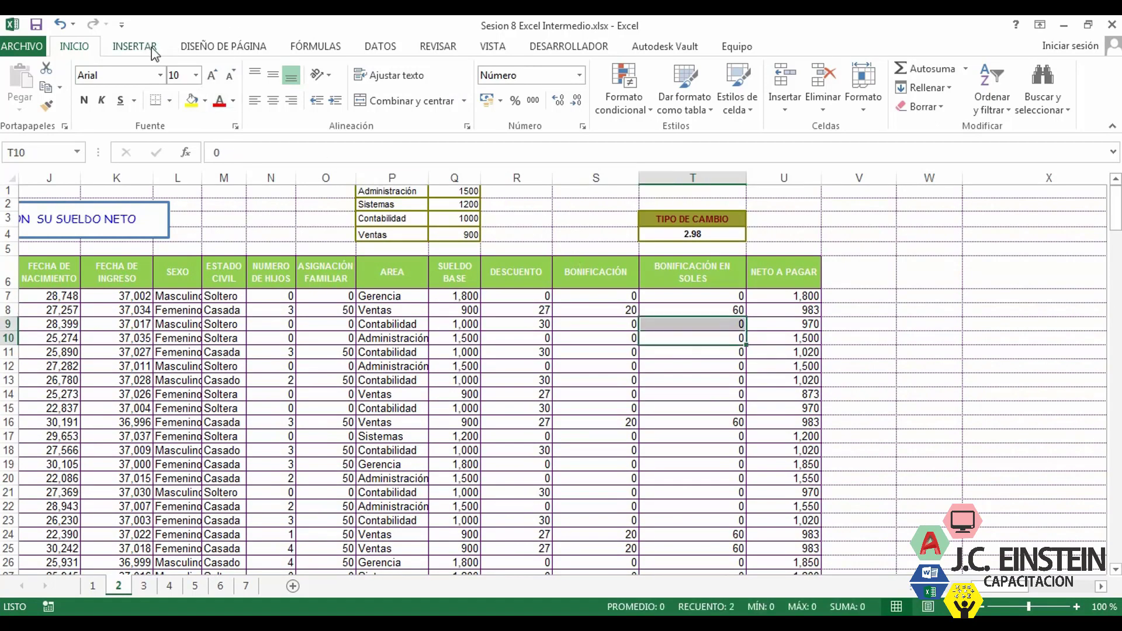
left_click(134, 46)
left_click(23, 88)
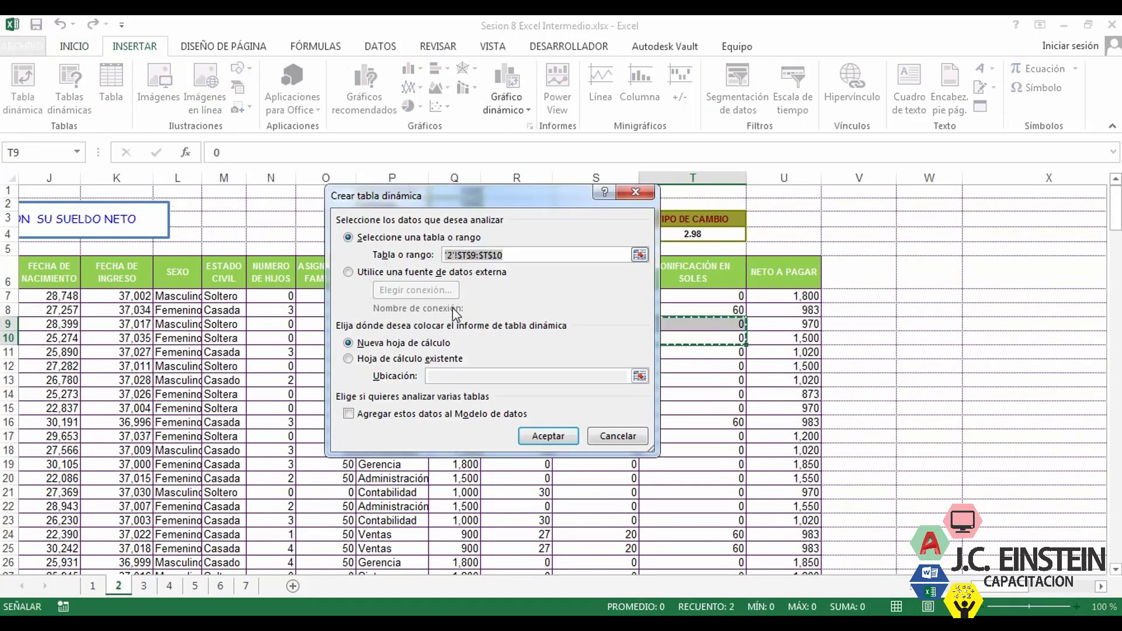
left_click(400, 360)
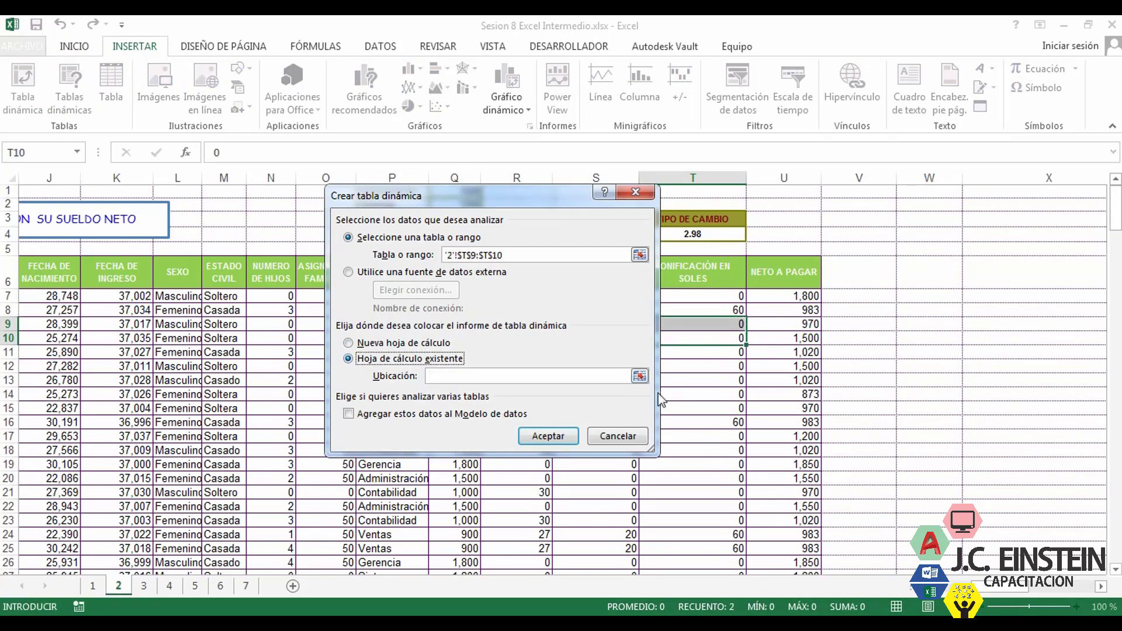
left_click(639, 376)
left_click(1003, 275)
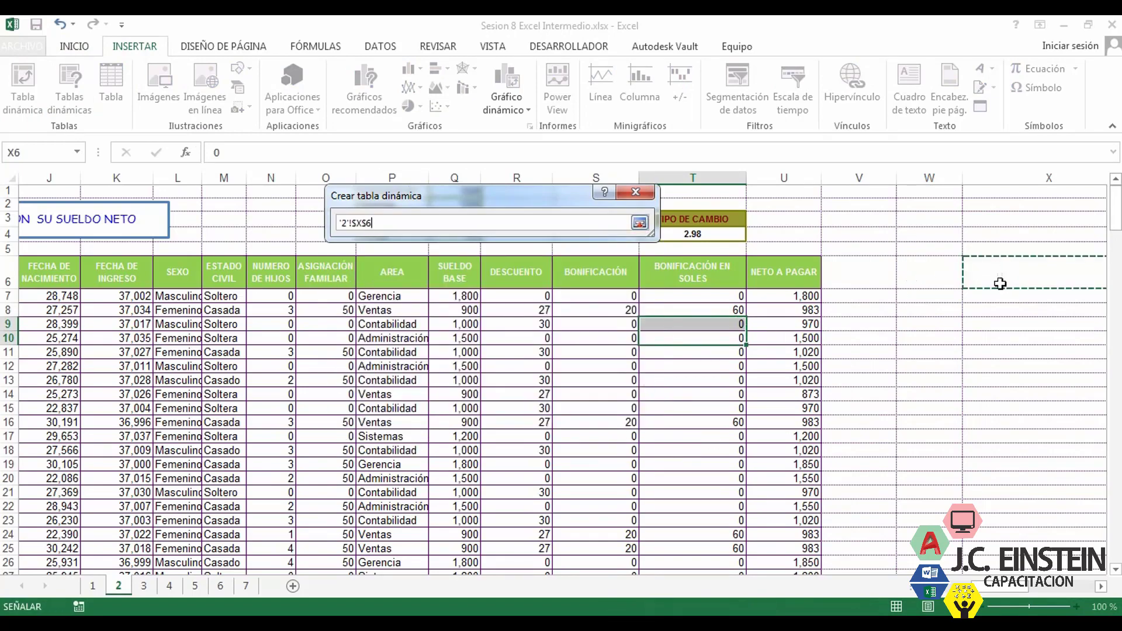
left_click(639, 222)
left_click(549, 436)
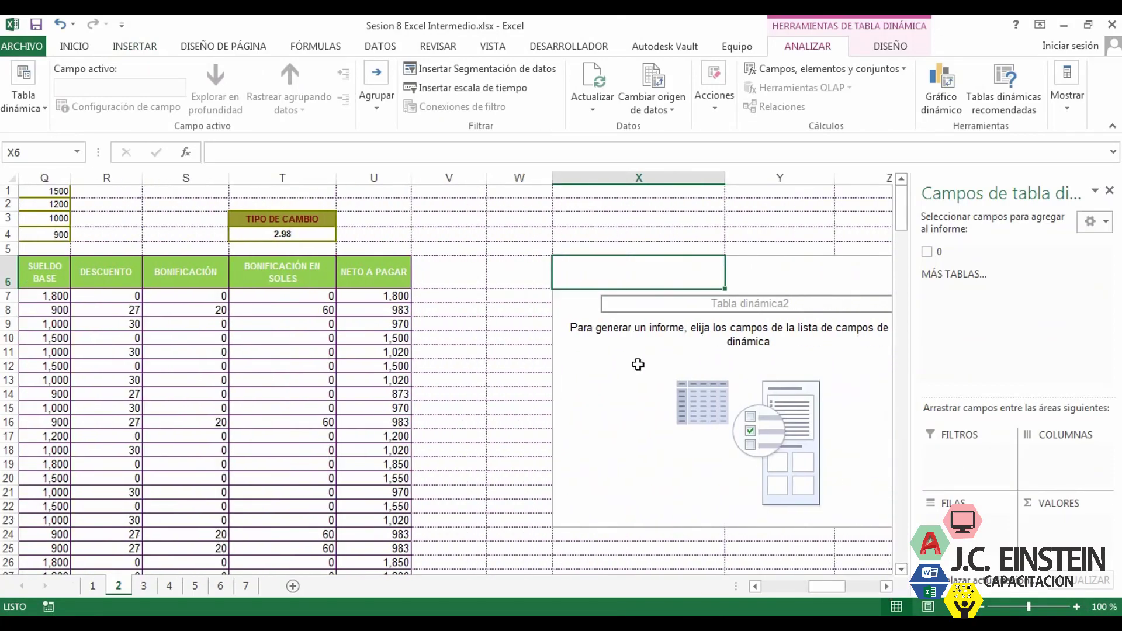
Inspect the blank pivot's cells, then select W5:Z21 to clear it.
left_click(777, 315)
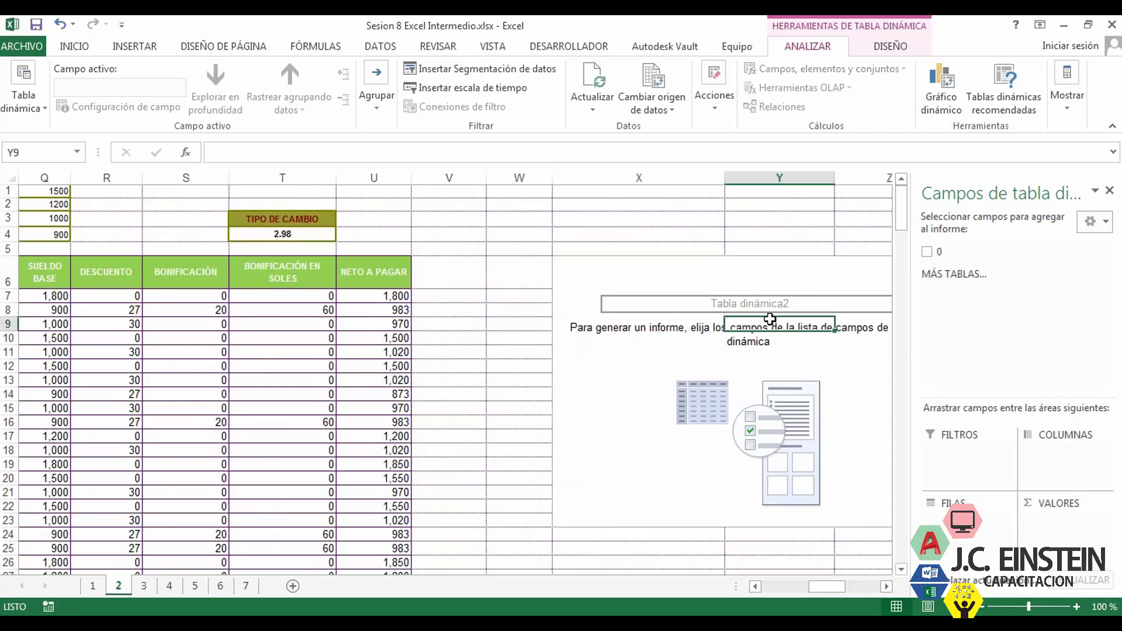
left_click(672, 360)
left_click(678, 297)
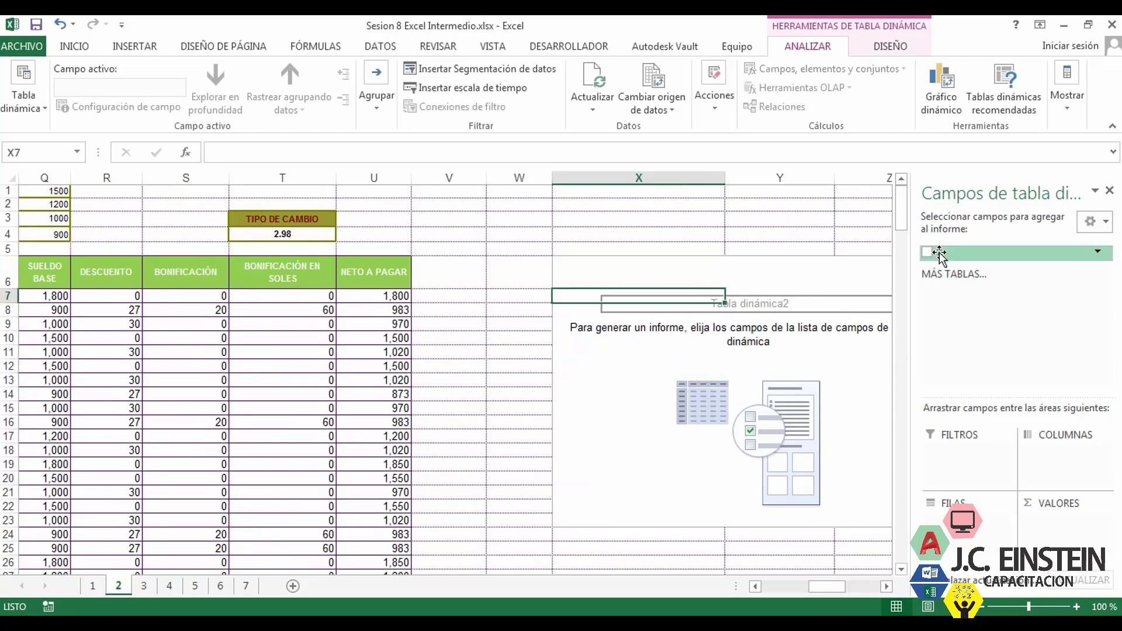
left_click(624, 394)
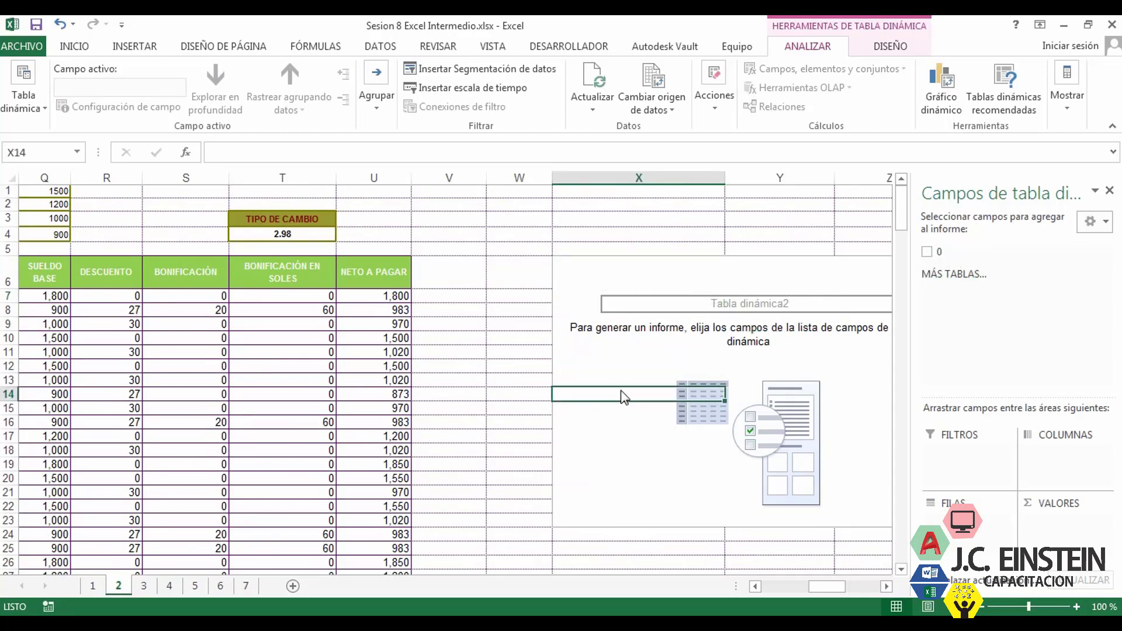
left_click(590, 275)
left_click(651, 380)
left_click(594, 251)
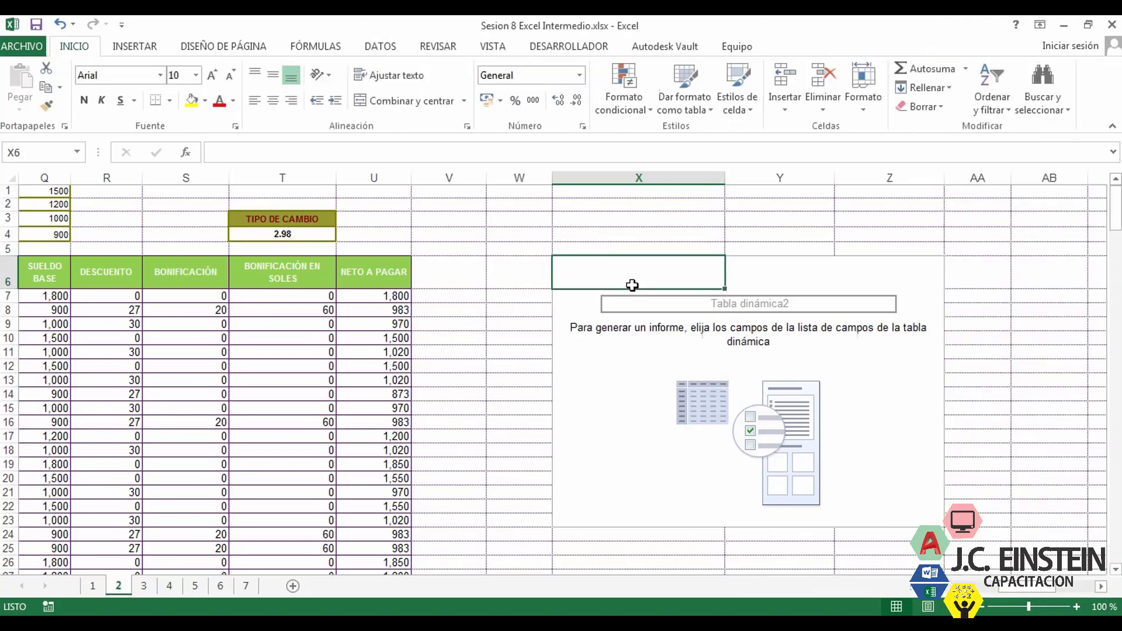
left_click(632, 285)
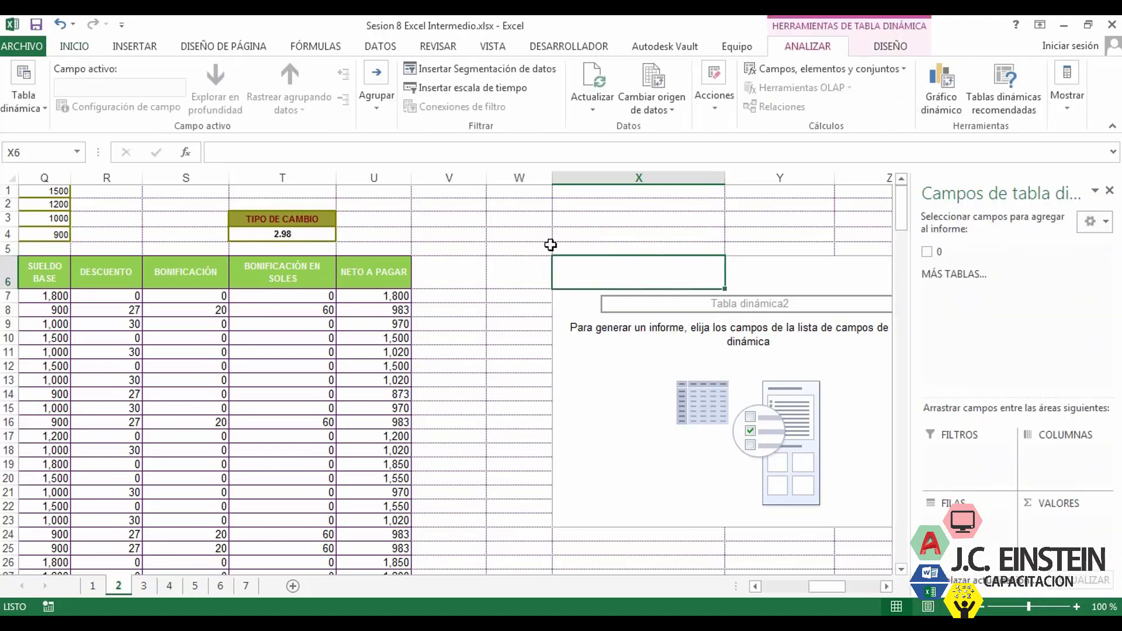
left_click_drag(548, 245, 826, 456)
Clear everything from the mistaken pivot table area with Borrar todo.
left_click(935, 106)
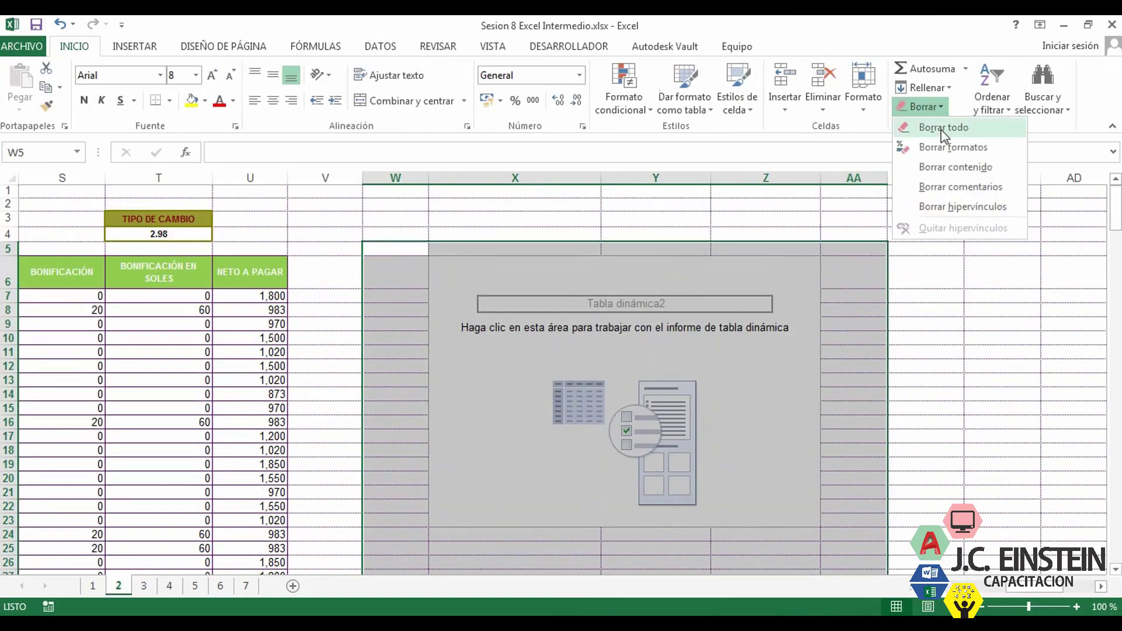
left_click(941, 129)
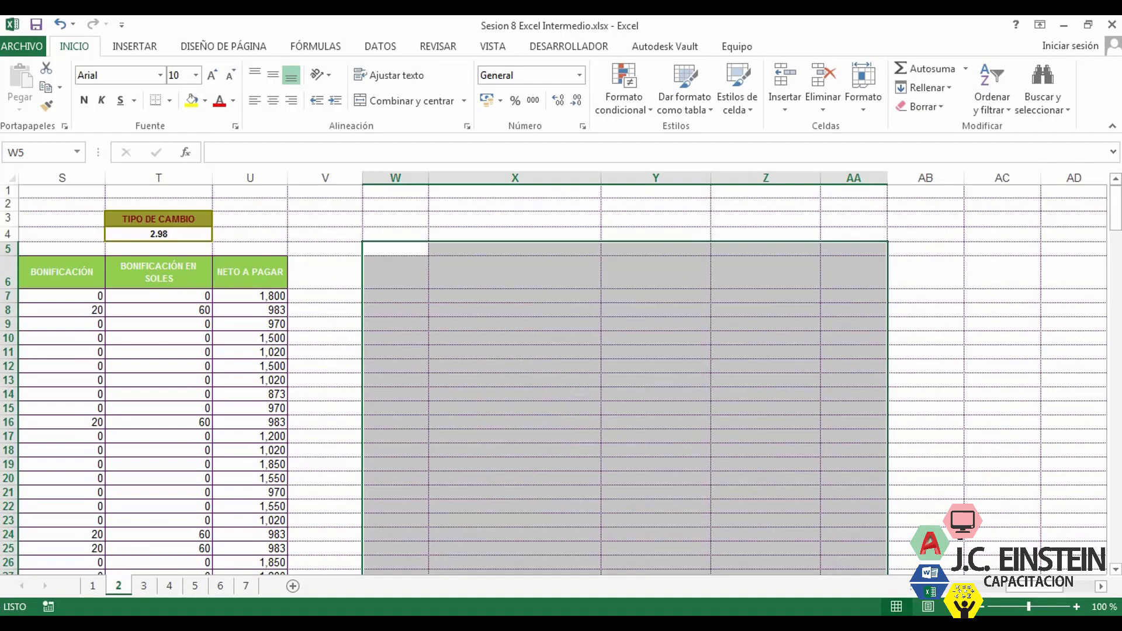
scroll(1001, 587, "left", 5)
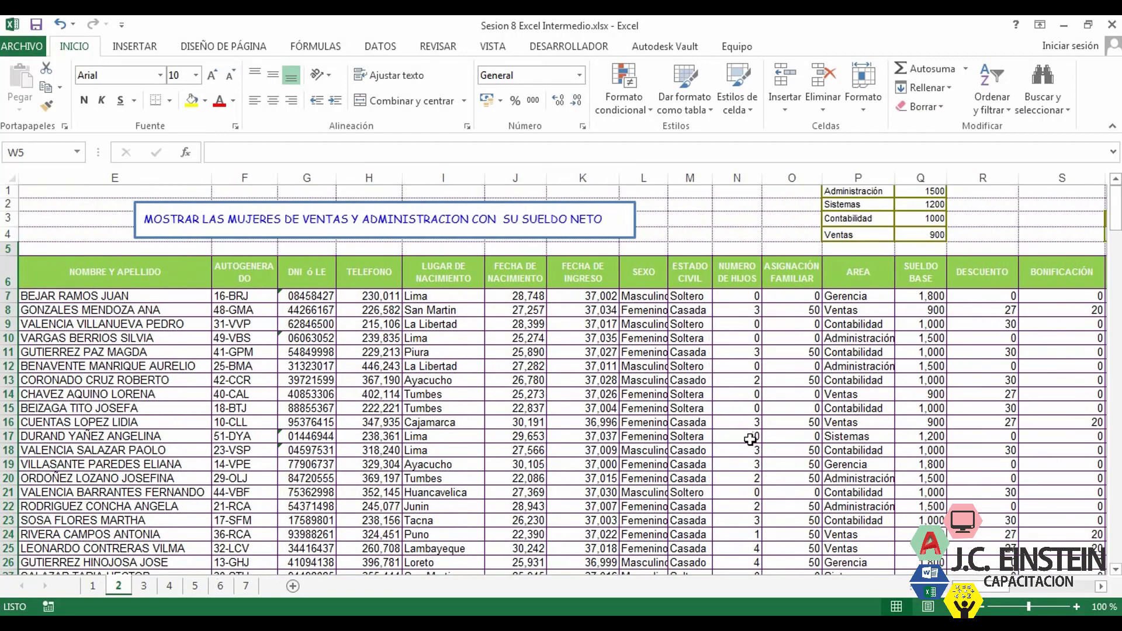
Insert a new pivot table from employee table B6:U48 at cell X6 of this sheet.
left_click(641, 362)
left_click(124, 47)
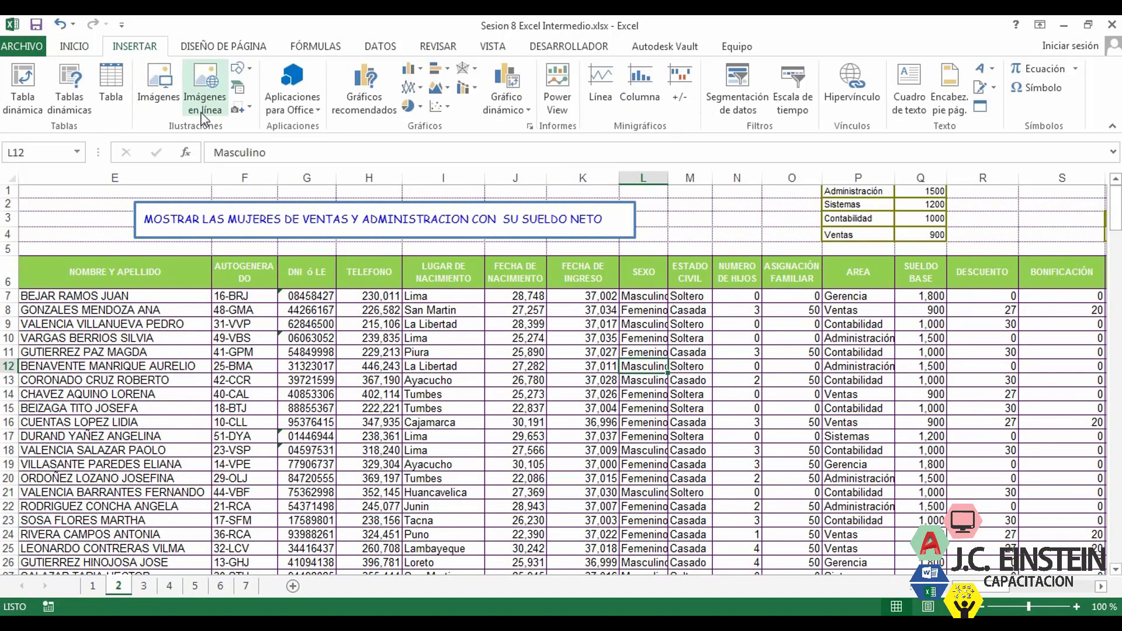
left_click(10, 100)
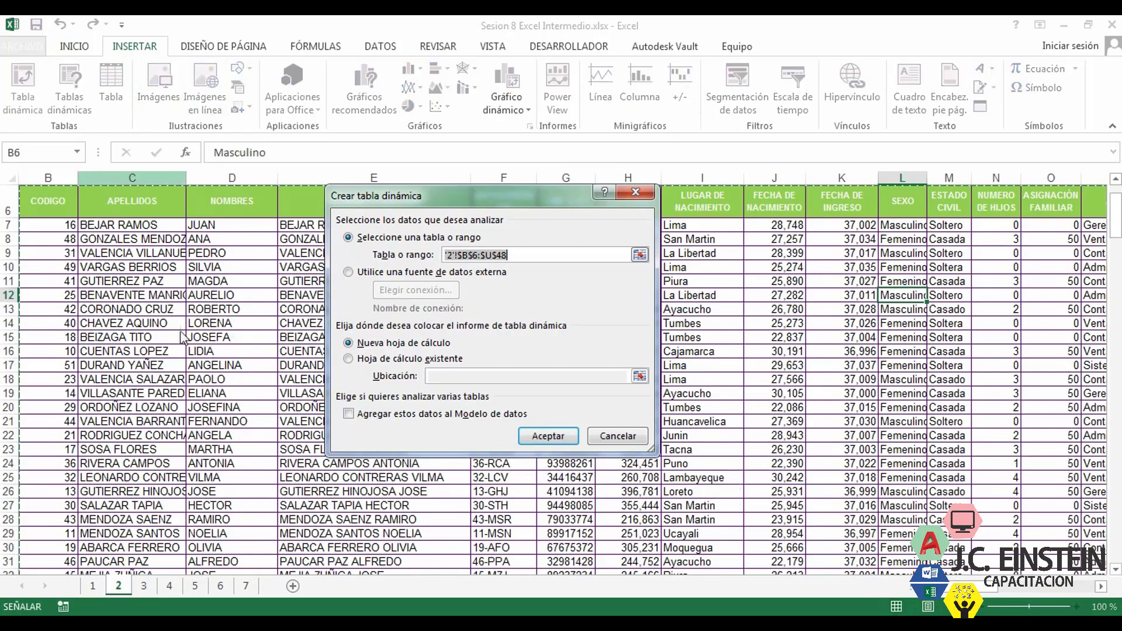
left_click(432, 361)
left_click(640, 376)
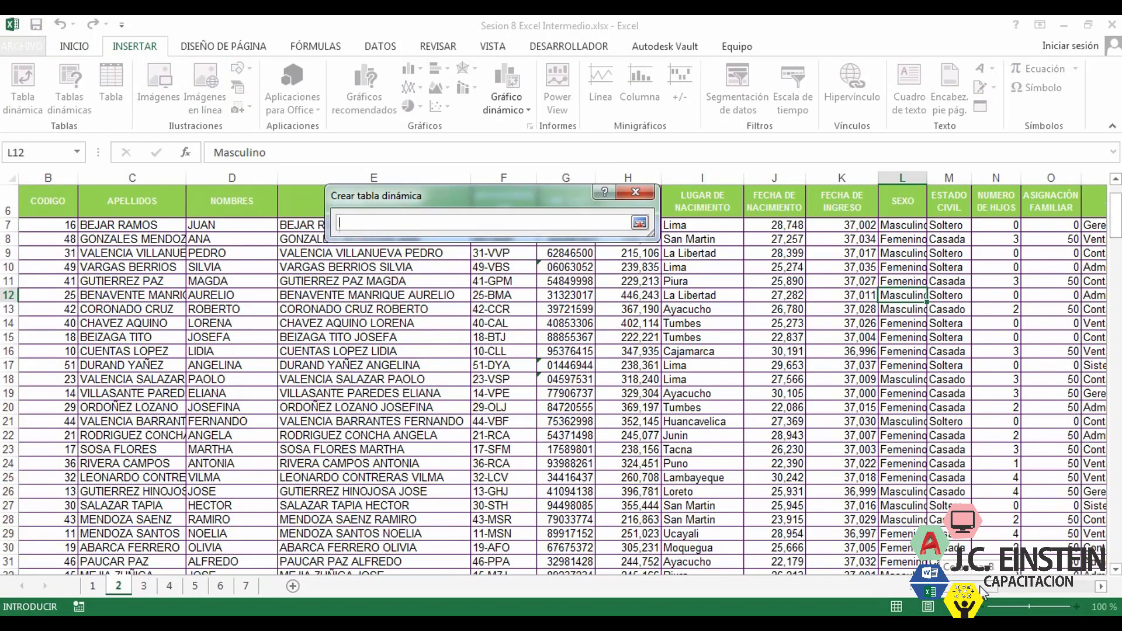
scroll(759, 380, "right", 5)
scroll(513, 306, "up", 2)
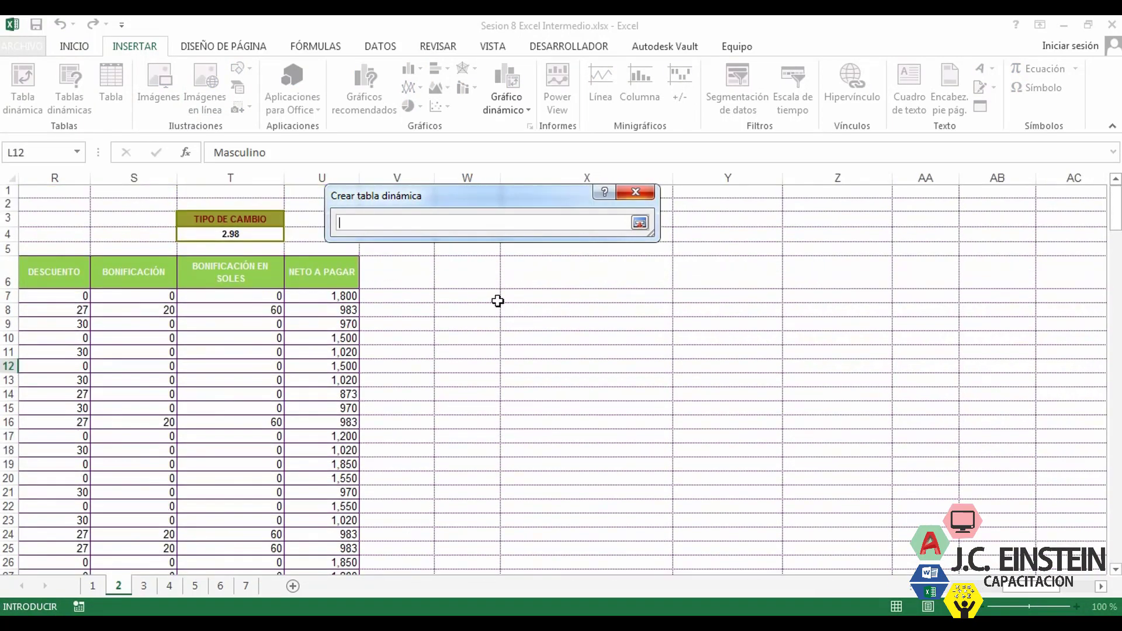
left_click(518, 279)
left_click(640, 222)
left_click(549, 435)
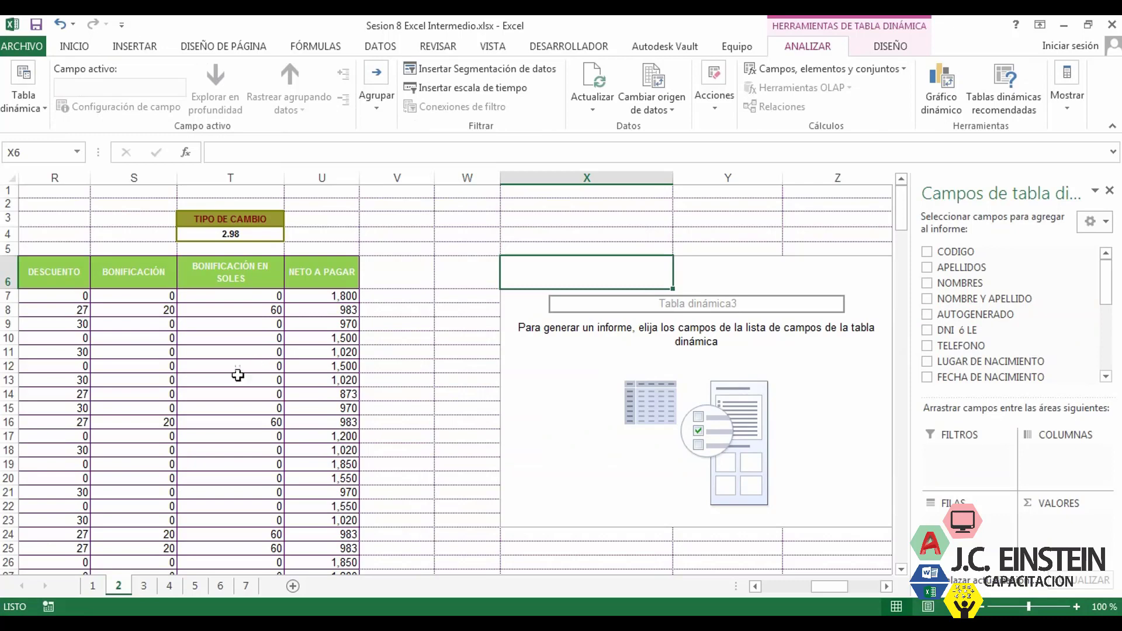
Put NOMBRE Y APELLIDO in the pivot rows and sum NETO A PAGAR in values.
mouse_move(150, 397)
left_mouse_down()
mouse_move(154, 420)
mouse_move(154, 408)
left_mouse_up()
left_click(298, 404)
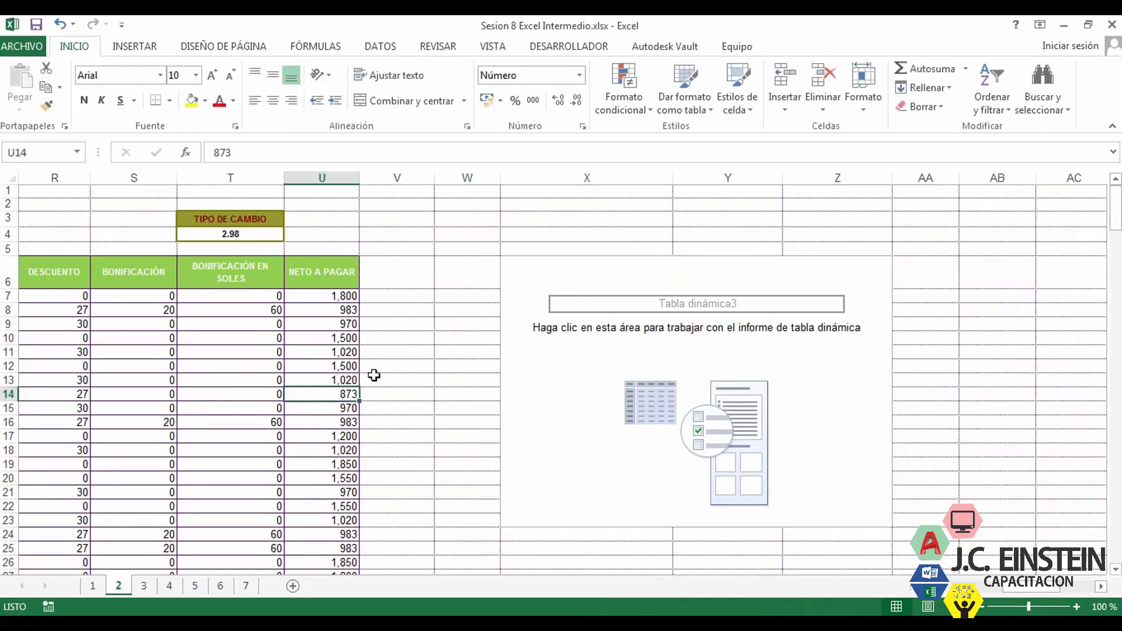
left_click(683, 349)
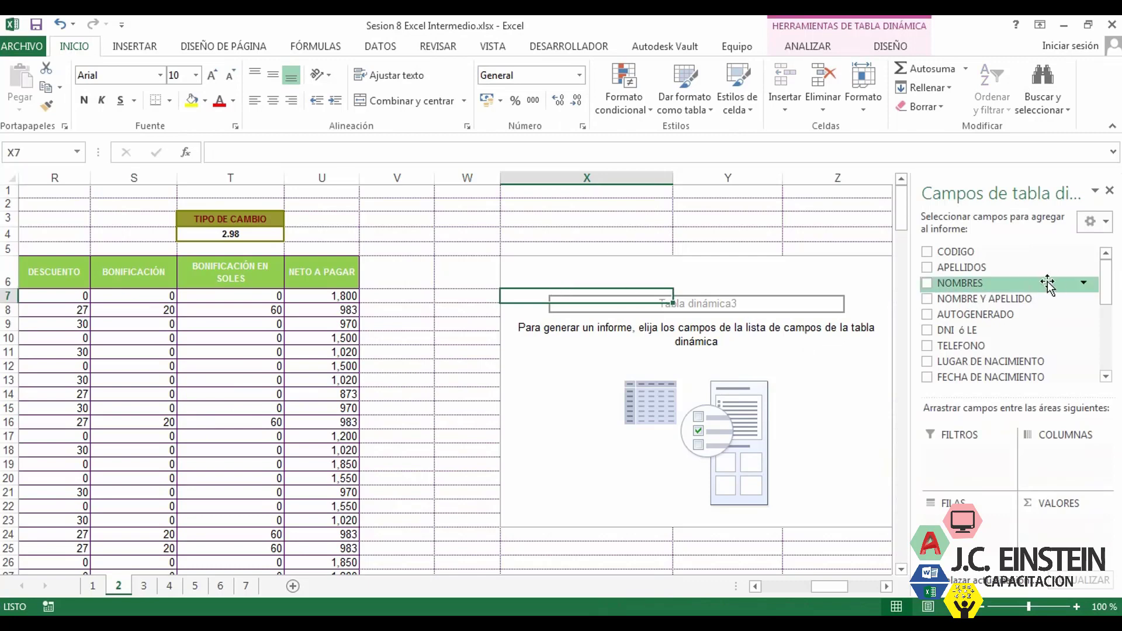
scroll(1109, 285, "down", 3)
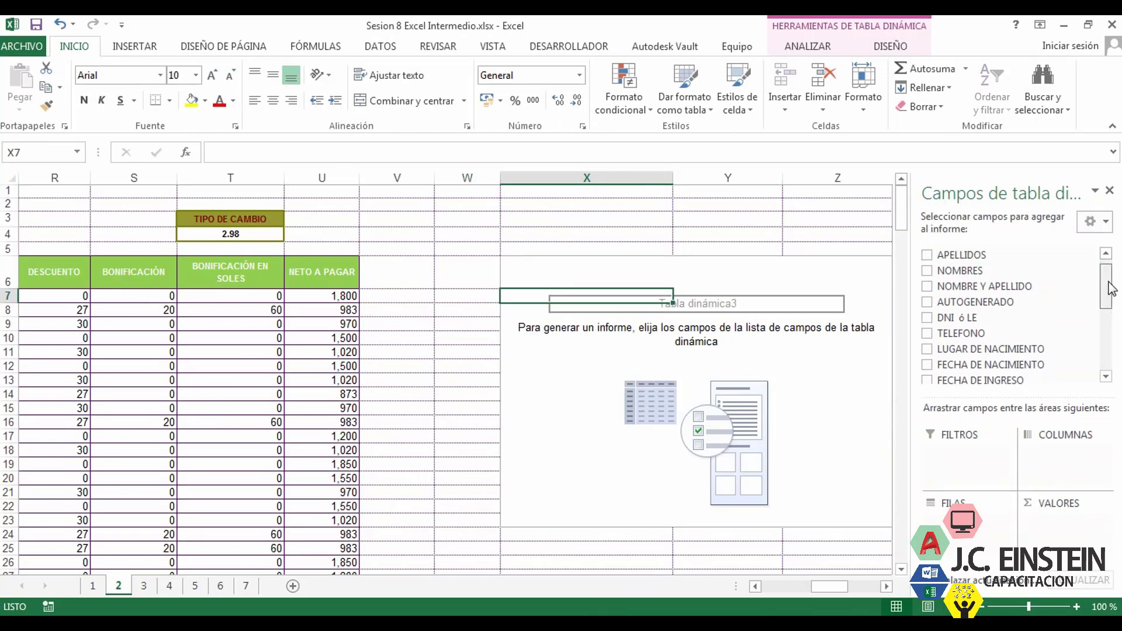
scroll(1104, 257, "up", 3)
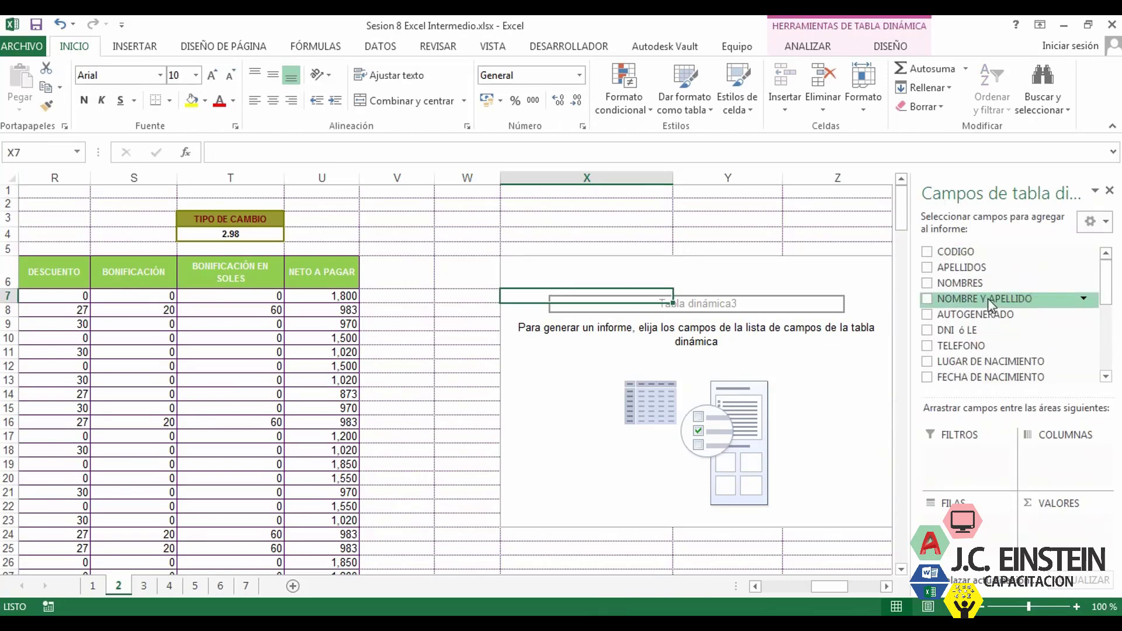
scroll(966, 358, "down", 1)
left_click_drag(970, 285, 930, 517)
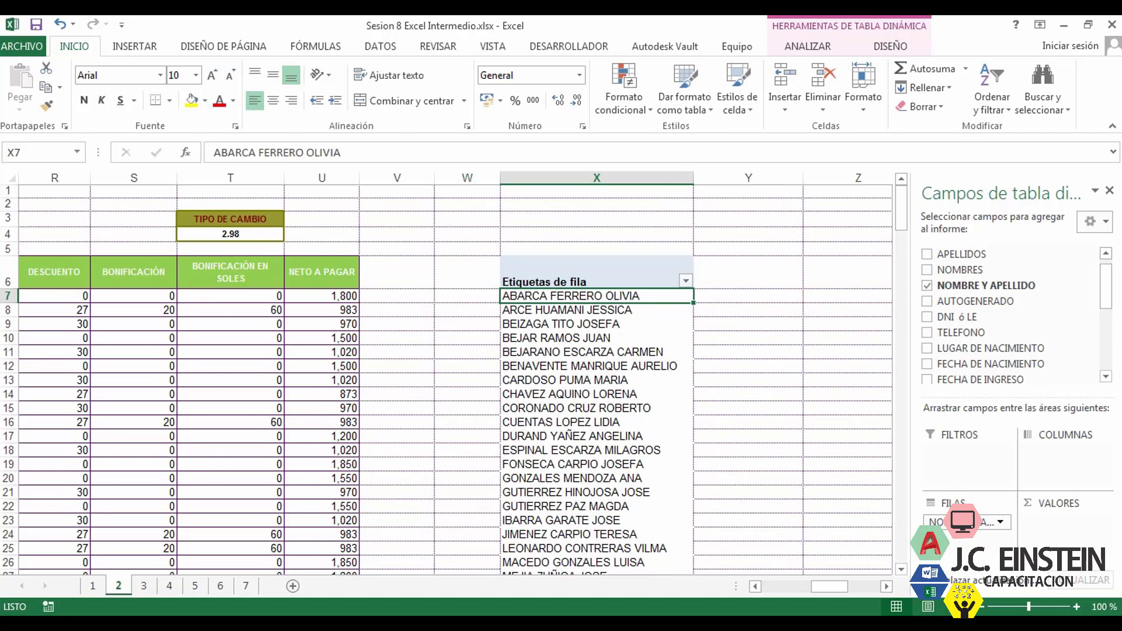
left_click_drag(1106, 287, 1105, 348)
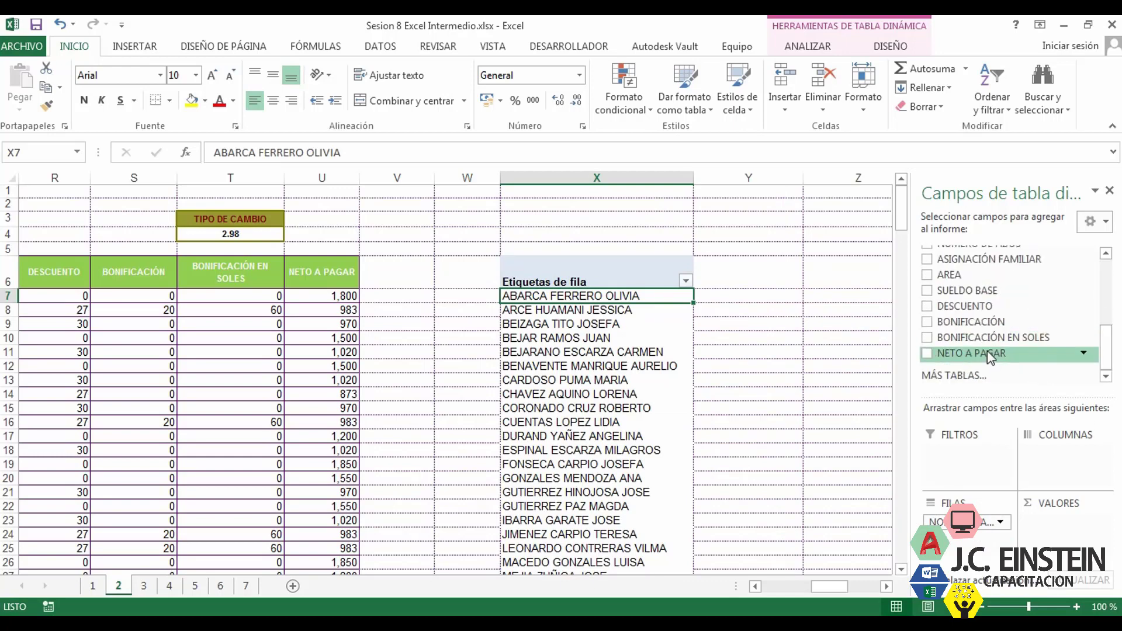
left_click_drag(989, 358, 1057, 526)
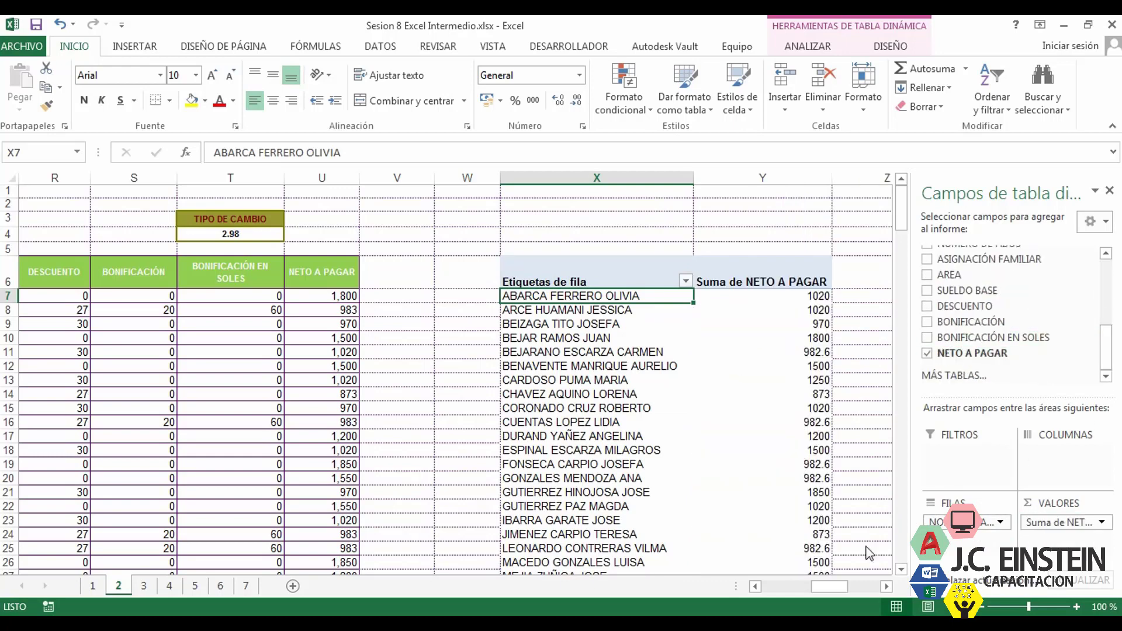
mouse_move(818, 592)
left_mouse_down()
mouse_move(769, 592)
mouse_move(819, 592)
left_mouse_up()
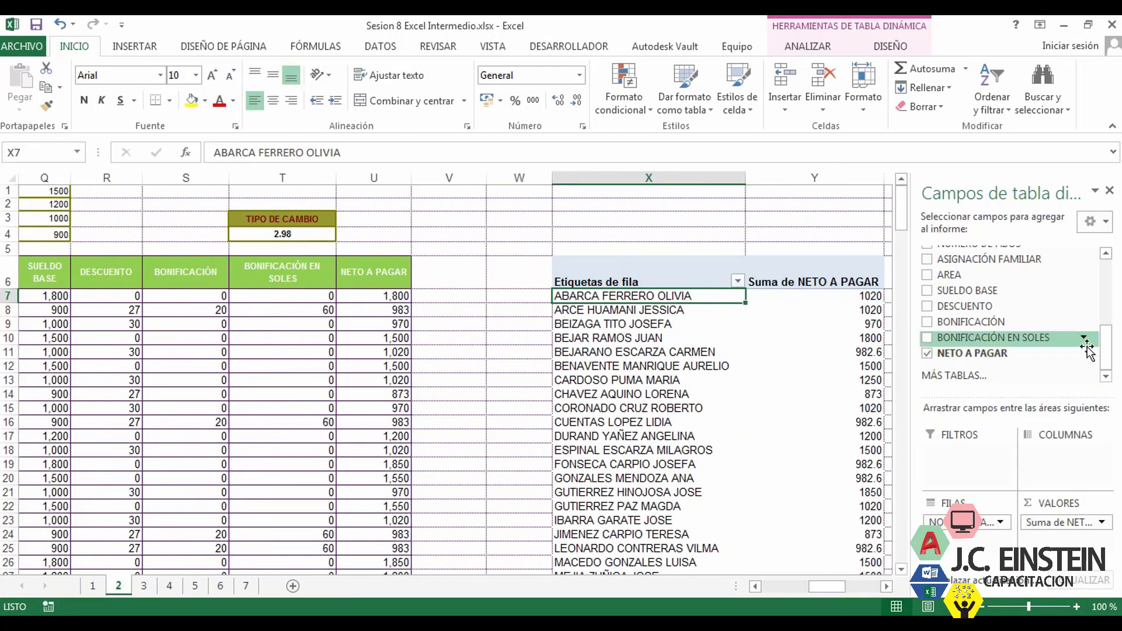
left_click_drag(1107, 353, 1107, 325)
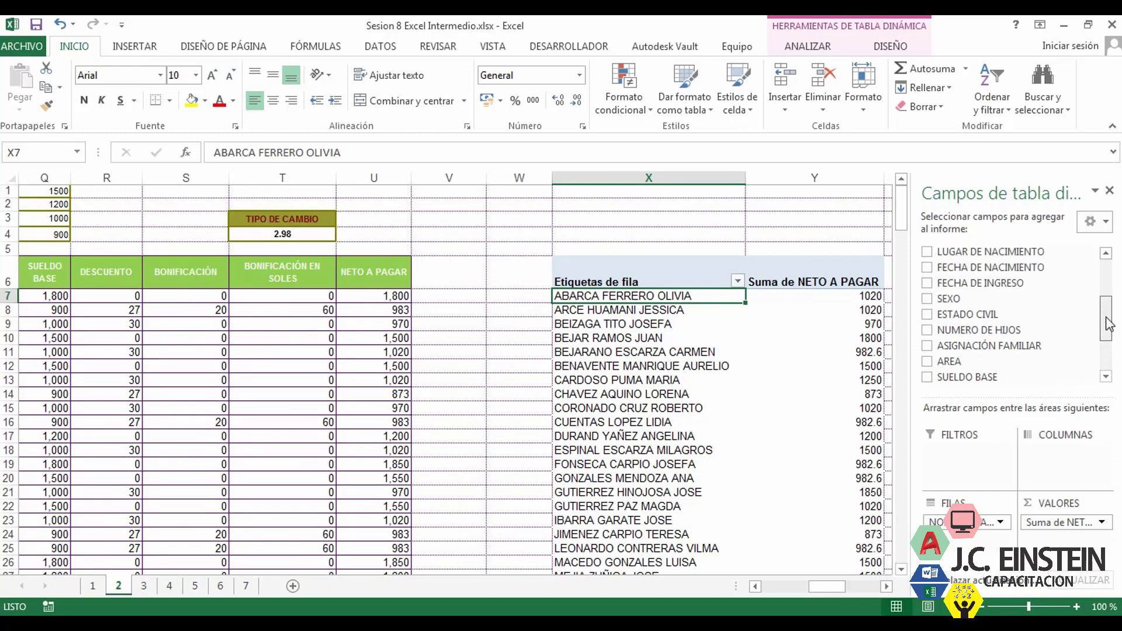
Add SEXO to the pivot rows so names are grouped by sex.
left_click_drag(950, 299, 938, 520)
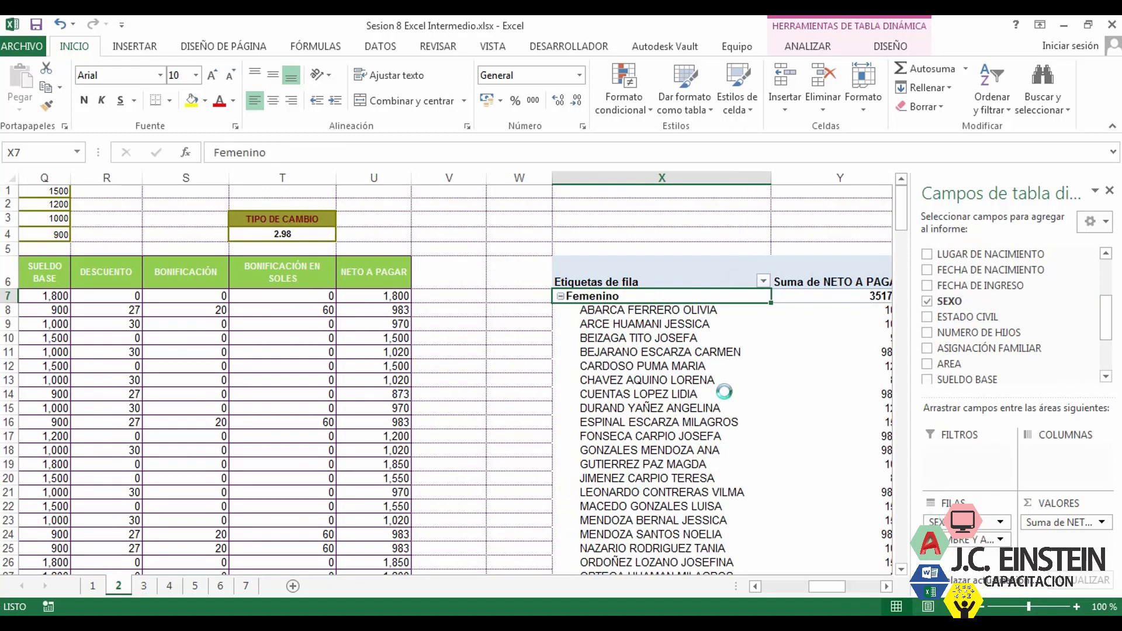
scroll(701, 380, "down", 5)
scroll(703, 382, "up", 5)
mouse_move(828, 587)
left_mouse_down()
mouse_move(797, 594)
mouse_move(841, 594)
left_mouse_up()
scroll(739, 466, "down", 5)
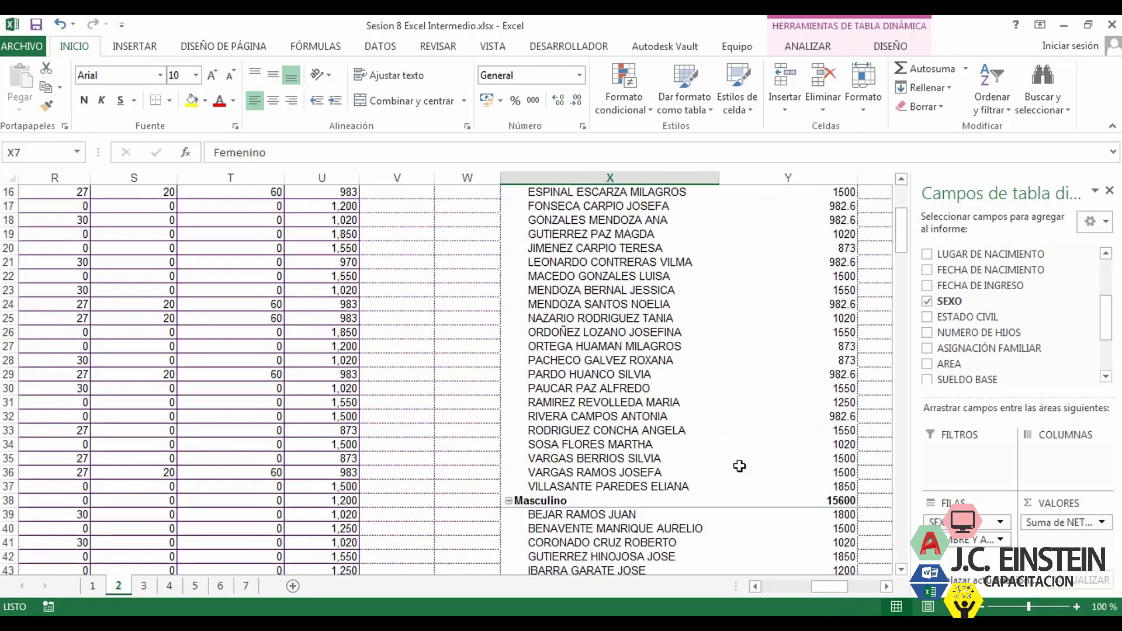
scroll(739, 465, "up", 5)
Filter the SEXO row labels to show only Femenino.
left_click(712, 282)
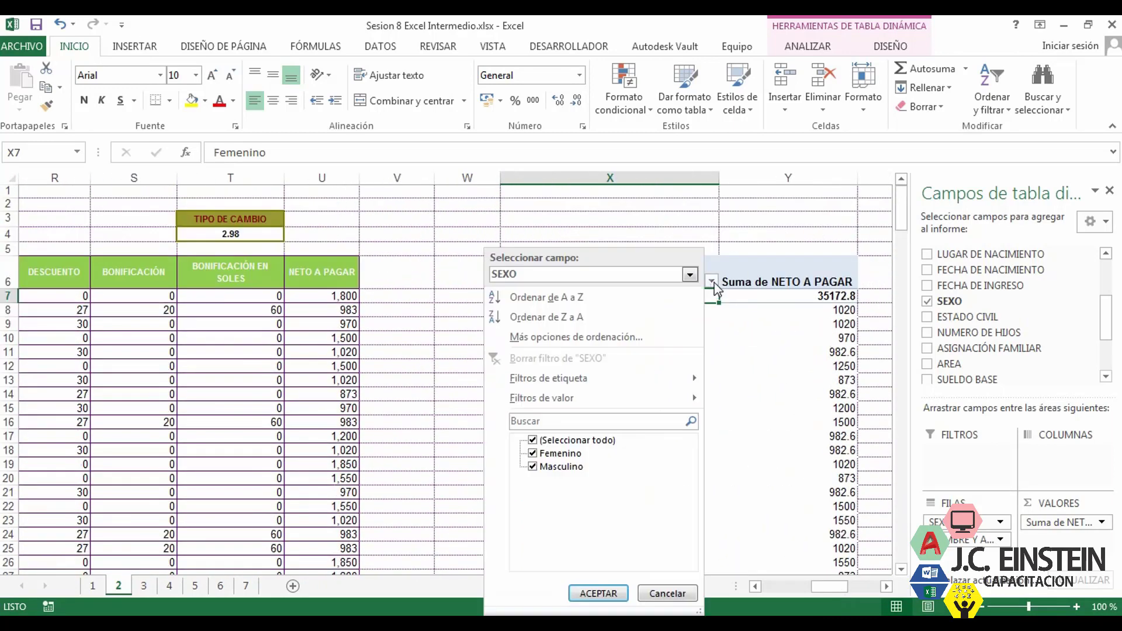
left_click(567, 443)
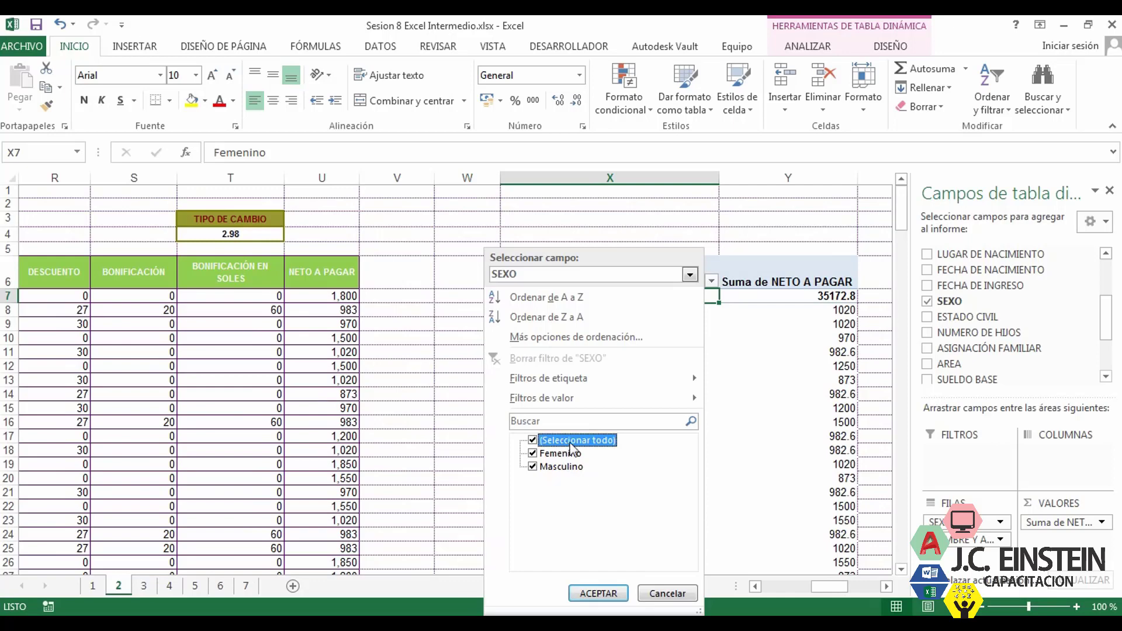
left_click(533, 440)
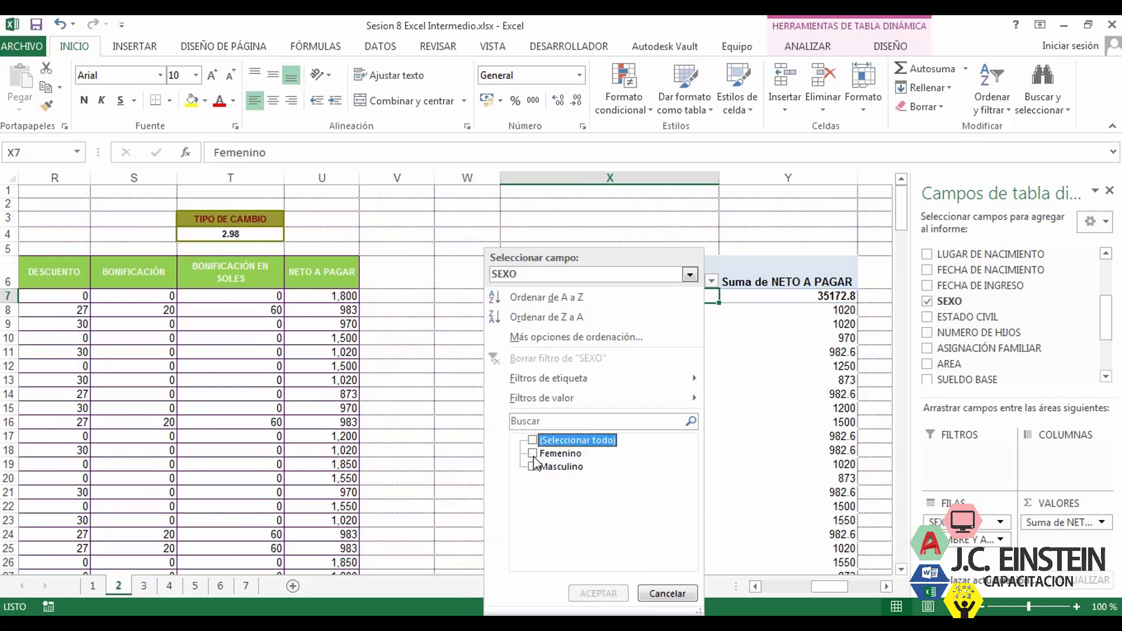
left_click(532, 454)
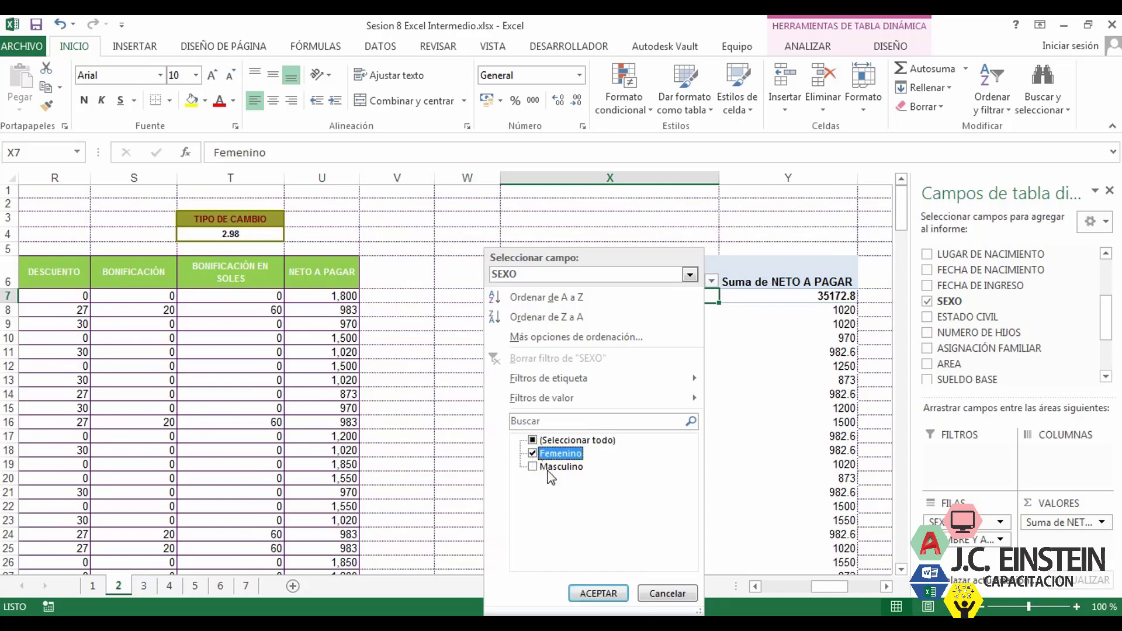
left_click(596, 593)
scroll(636, 444, "down", 5)
scroll(622, 392, "up", 5)
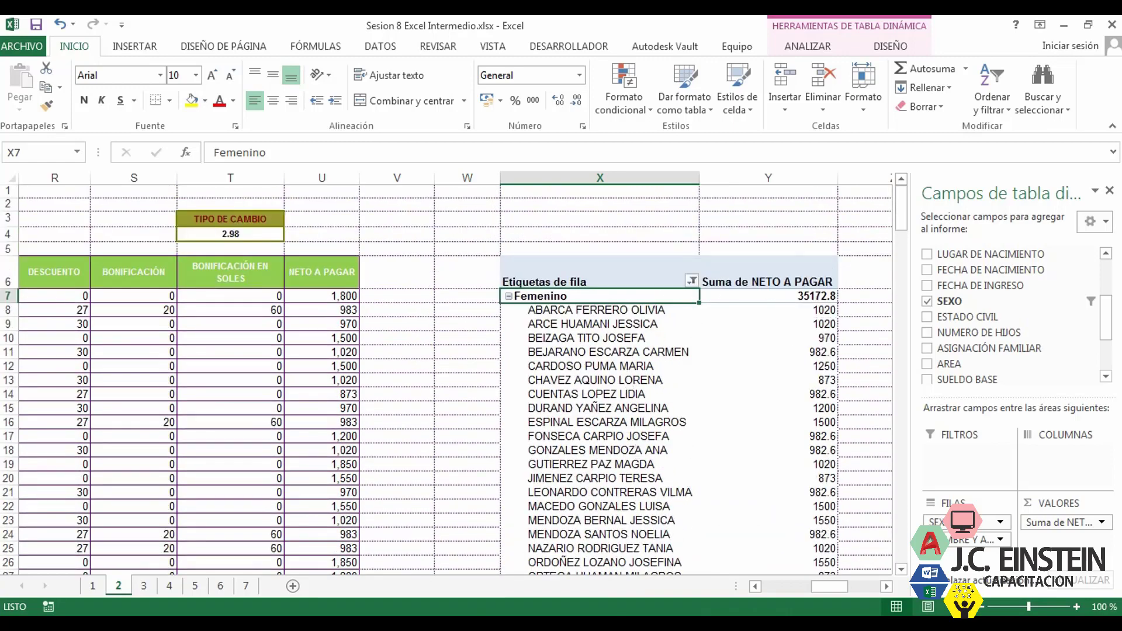
Add AREA to the pivot rows so female names nest under areas like Ventas.
mouse_move(808, 587)
left_mouse_down()
mouse_move(772, 598)
mouse_move(821, 595)
left_mouse_up()
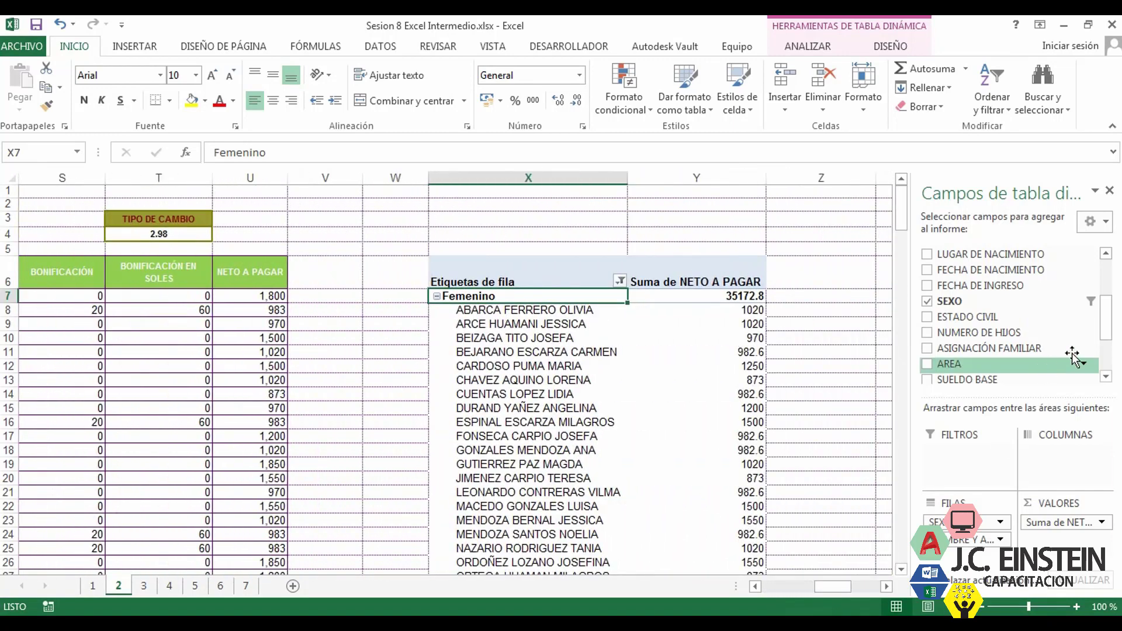
scroll(1111, 342, "down", 1)
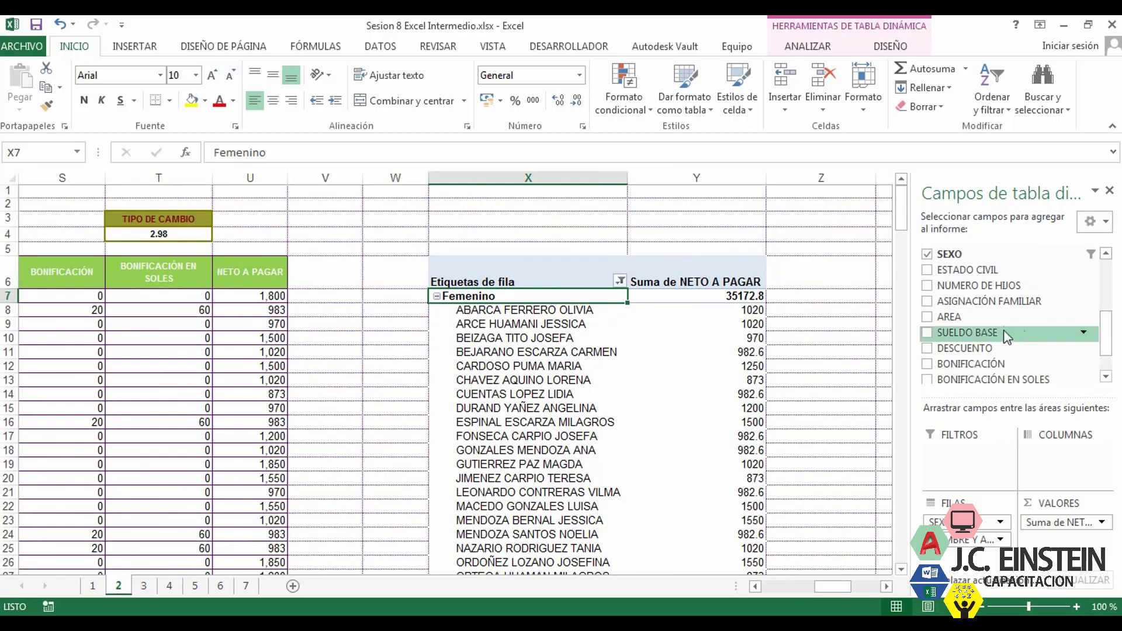
left_click_drag(993, 322, 974, 537)
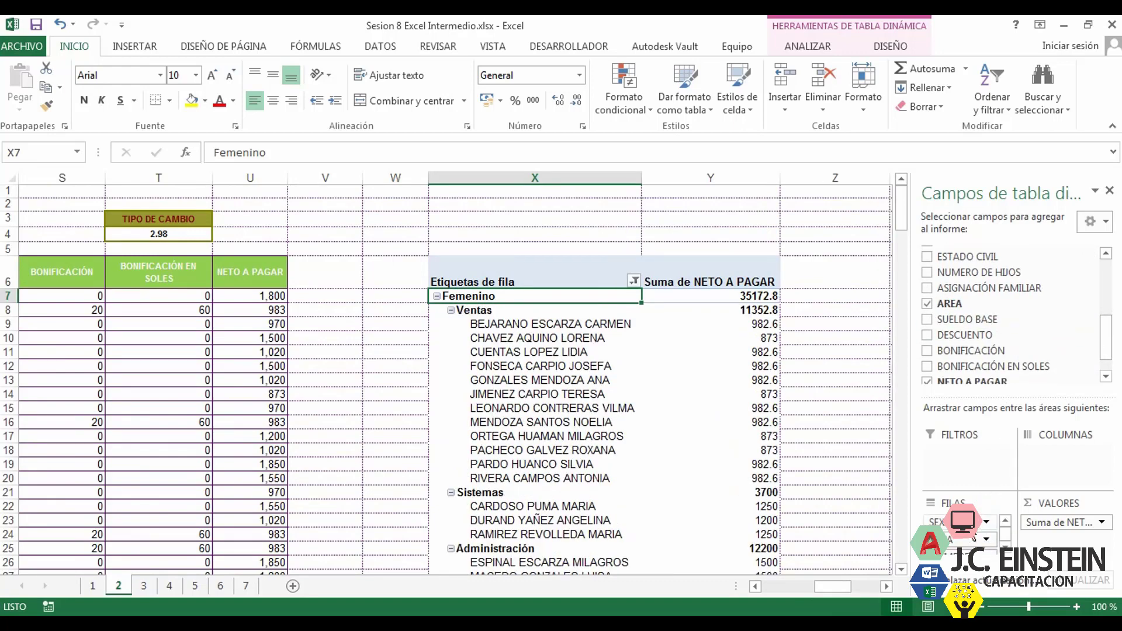
scroll(974, 538, "down", 1)
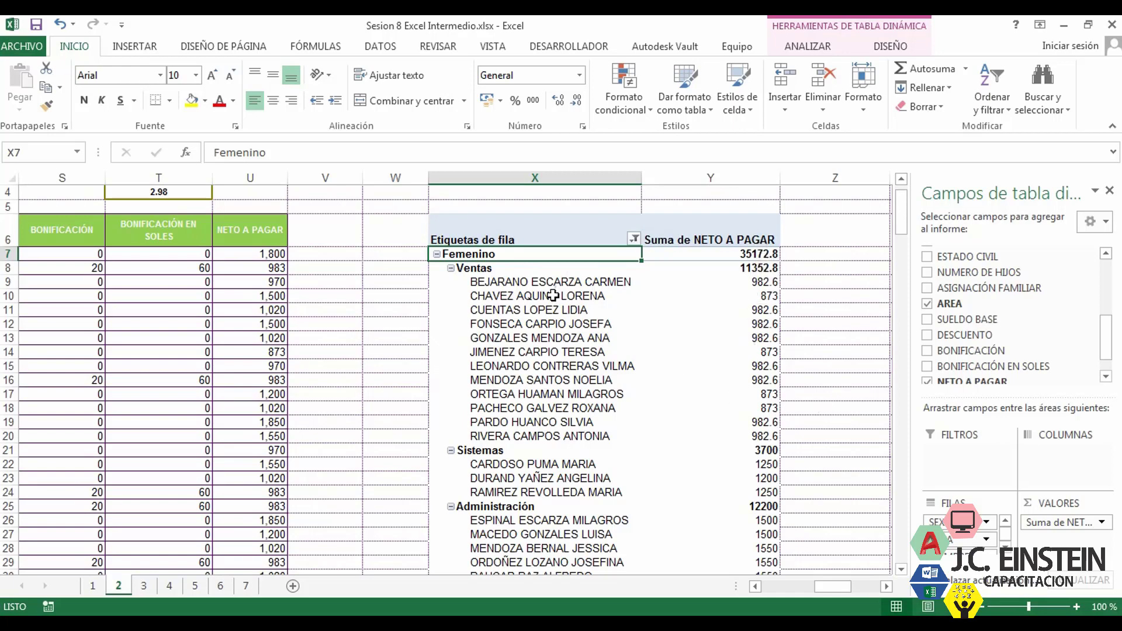
left_click(498, 268)
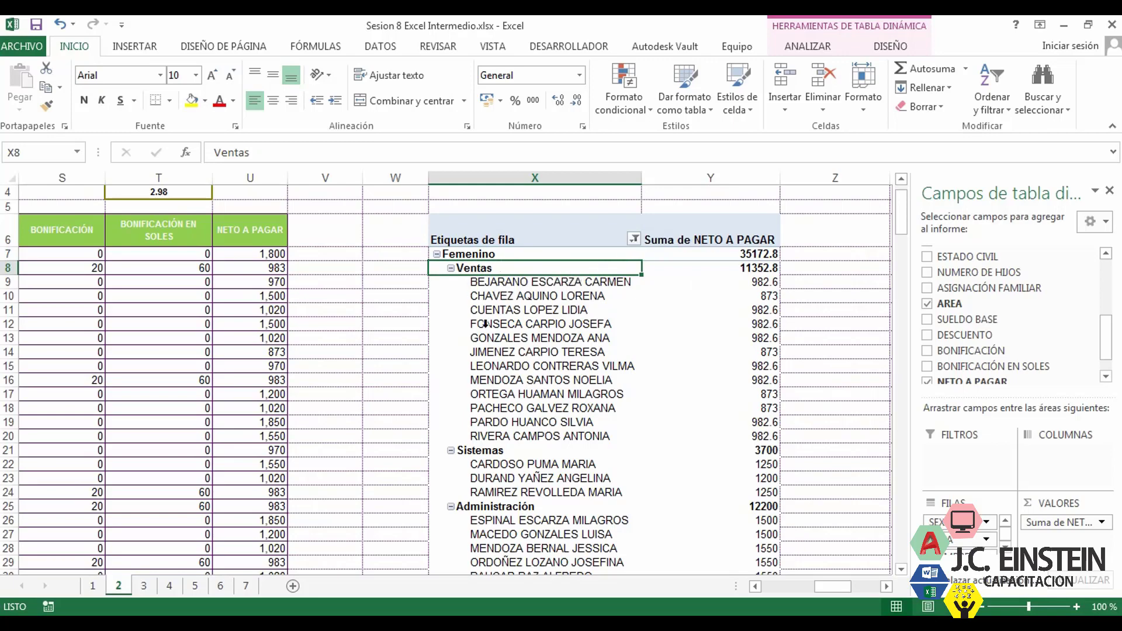
scroll(485, 323, "down", 5)
scroll(537, 390, "up", 6)
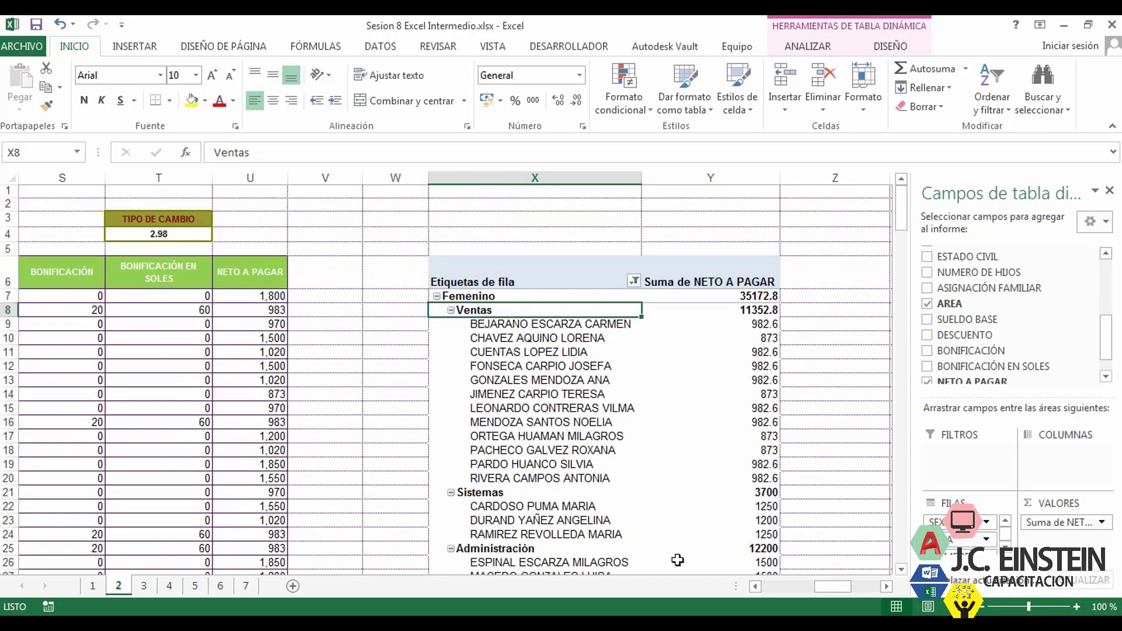
mouse_move(826, 587)
left_mouse_down()
mouse_move(766, 592)
mouse_move(815, 587)
left_mouse_up()
scroll(590, 494, "down", 2)
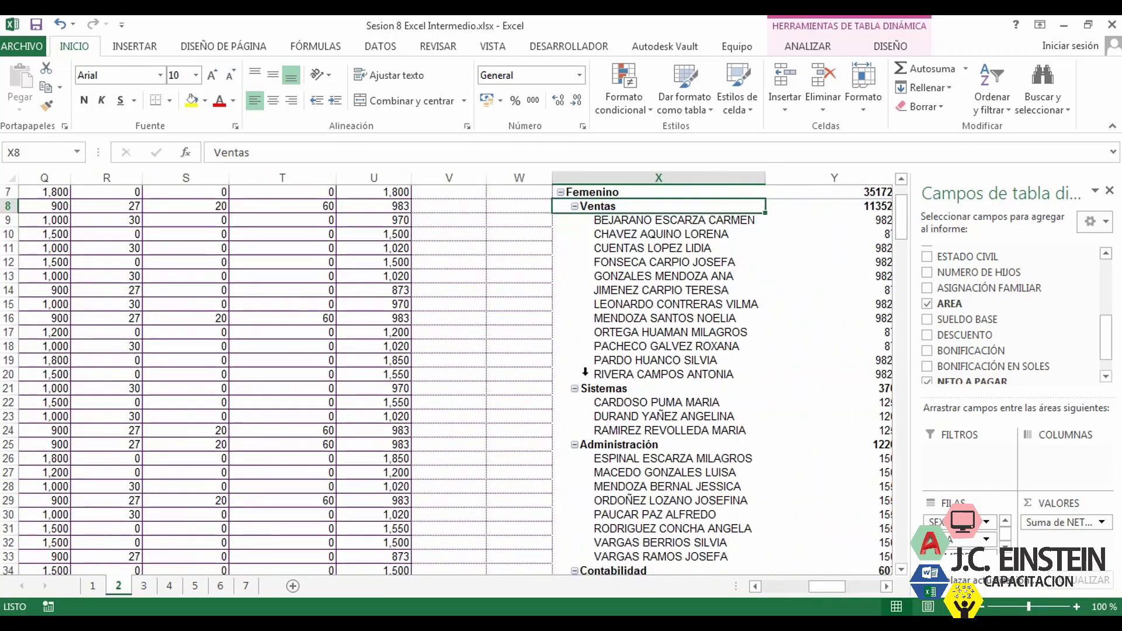
Collapse the Sistemas, Contabilidad and Gerencia groups.
left_click(575, 387)
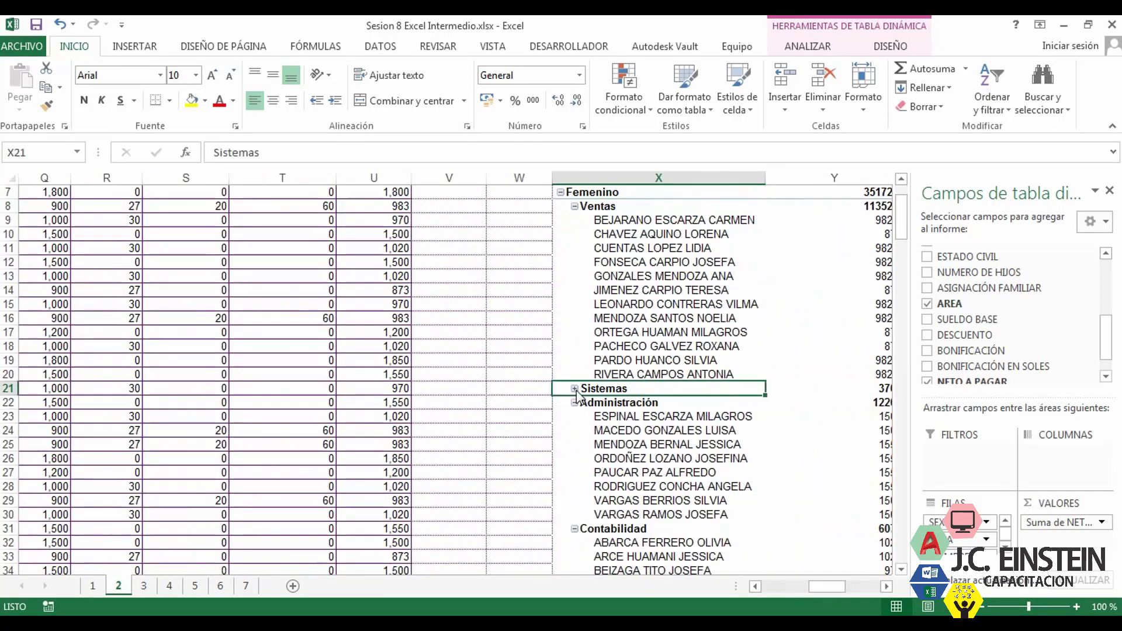
left_click(579, 528)
scroll(760, 555, "down", 3)
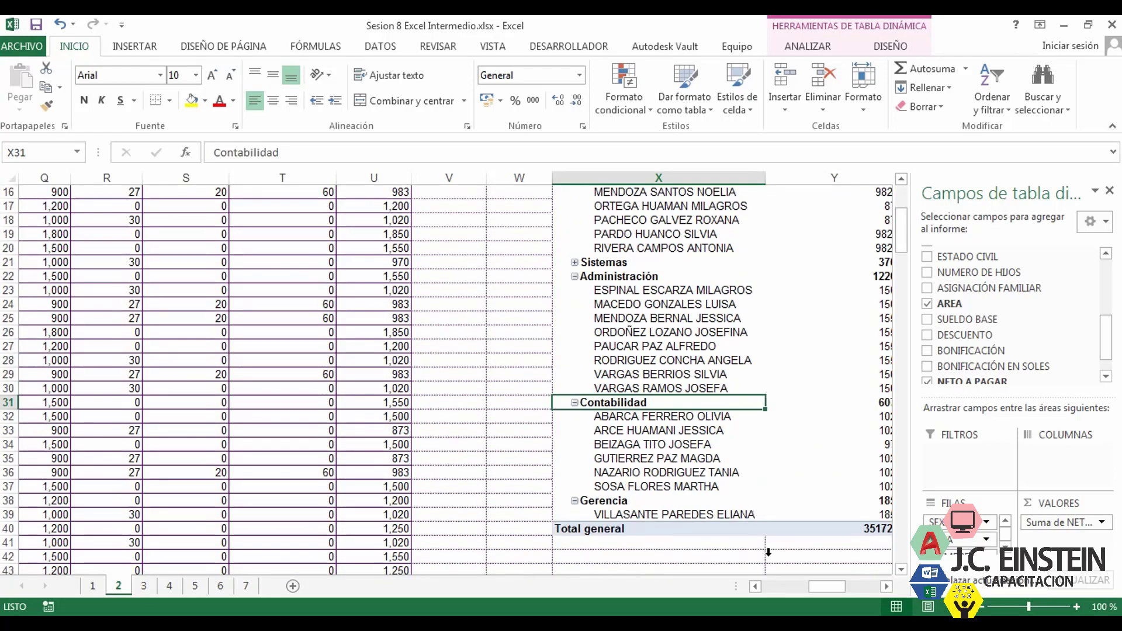
left_click(575, 402)
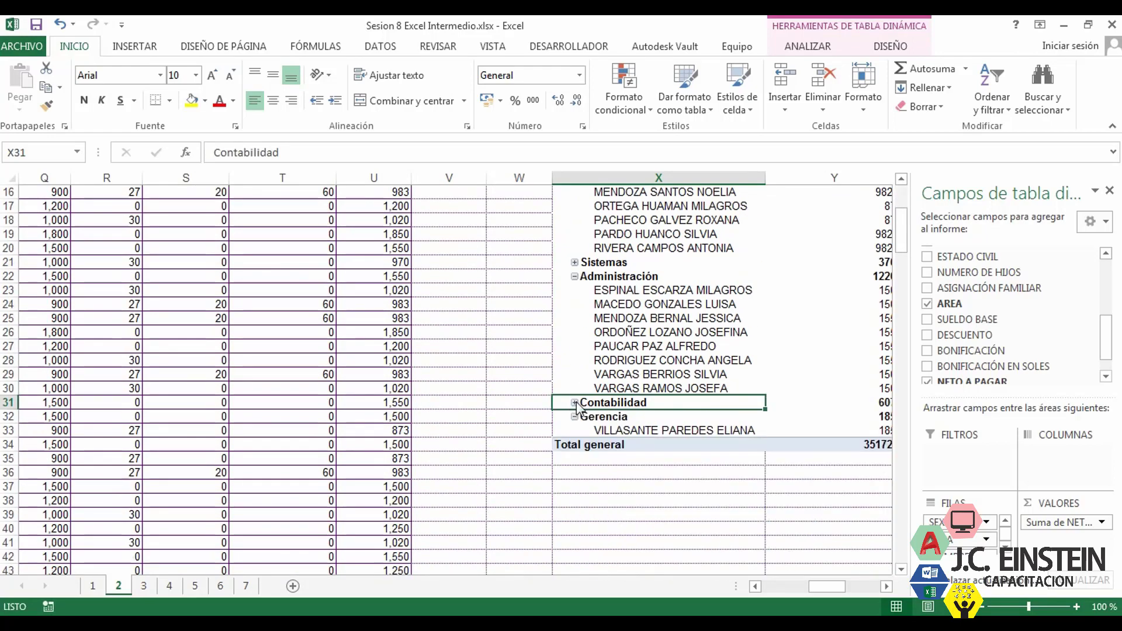
left_click(886, 586)
left_click(886, 586)
left_click(454, 418)
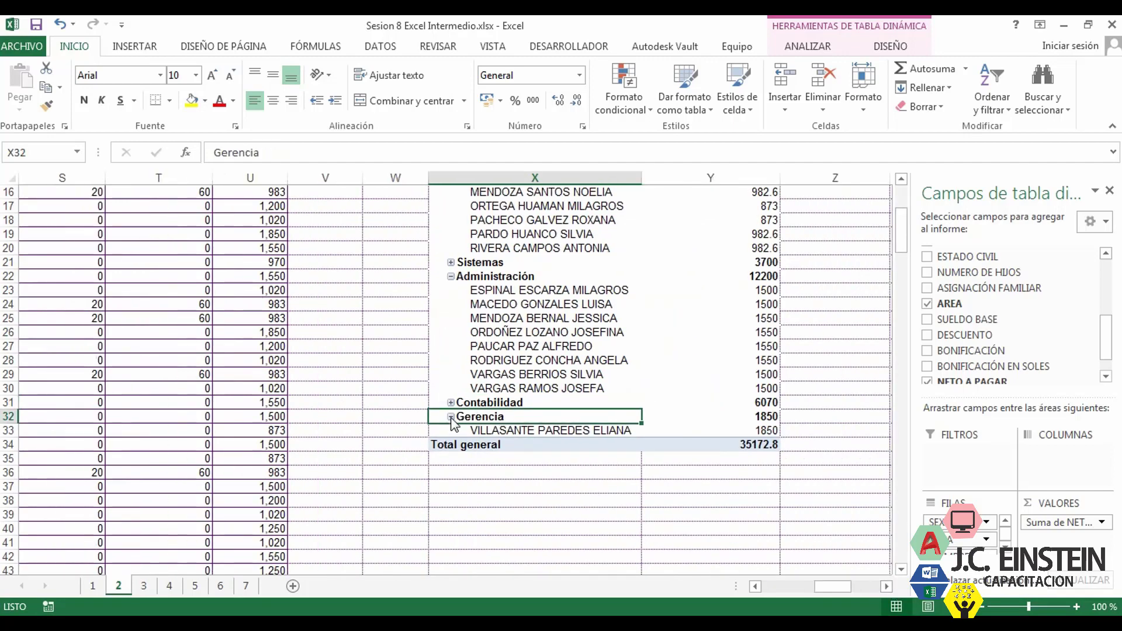
left_click(451, 416)
scroll(666, 468, "up", 5)
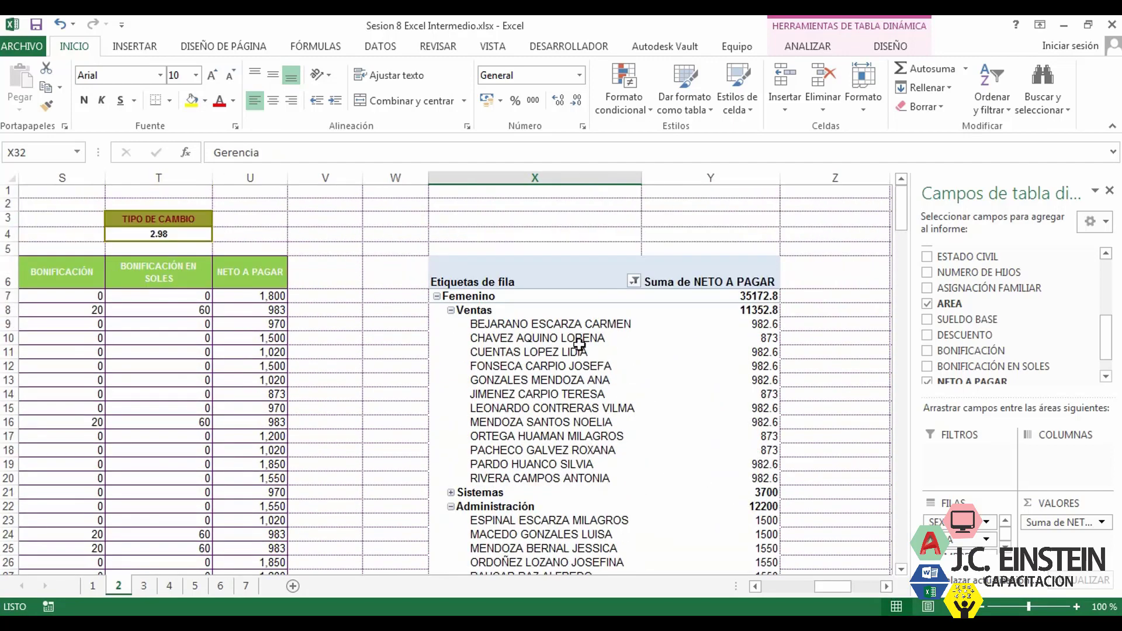
scroll(608, 368, "down", 2)
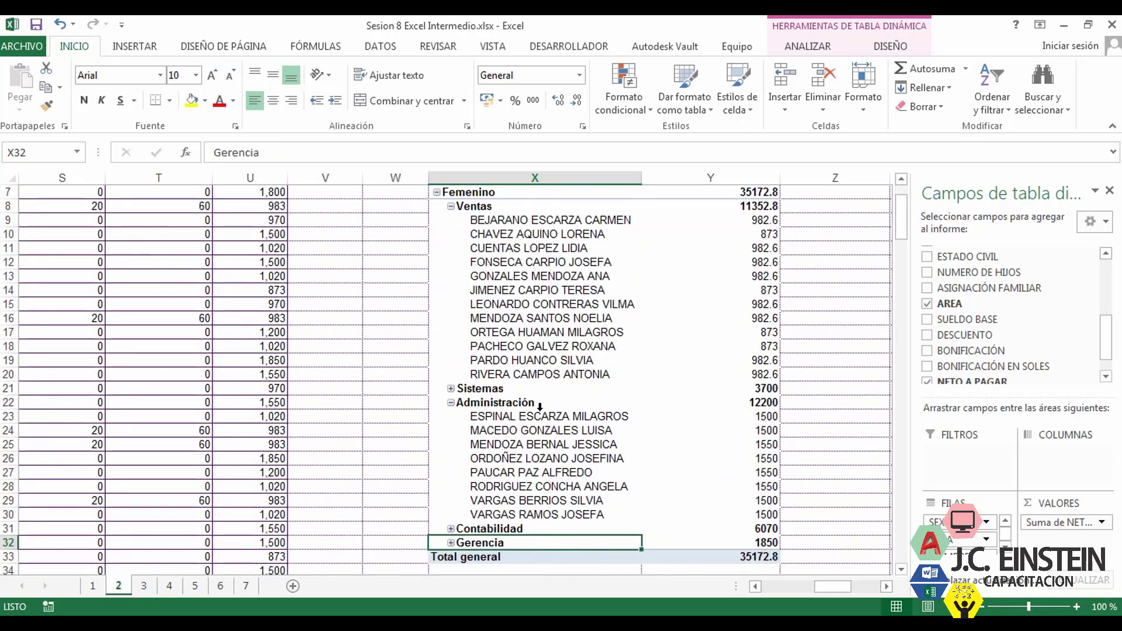
scroll(542, 402, "up", 2)
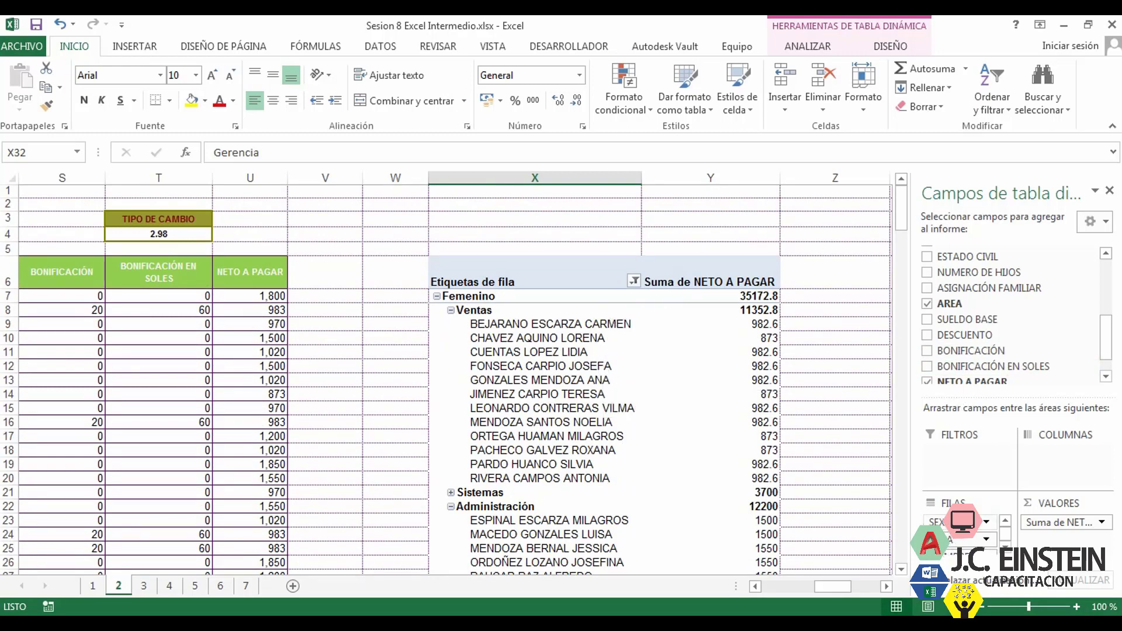
Move SEXO into the report filters, keeping it set to Femenino.
left_click_drag(964, 522, 967, 472)
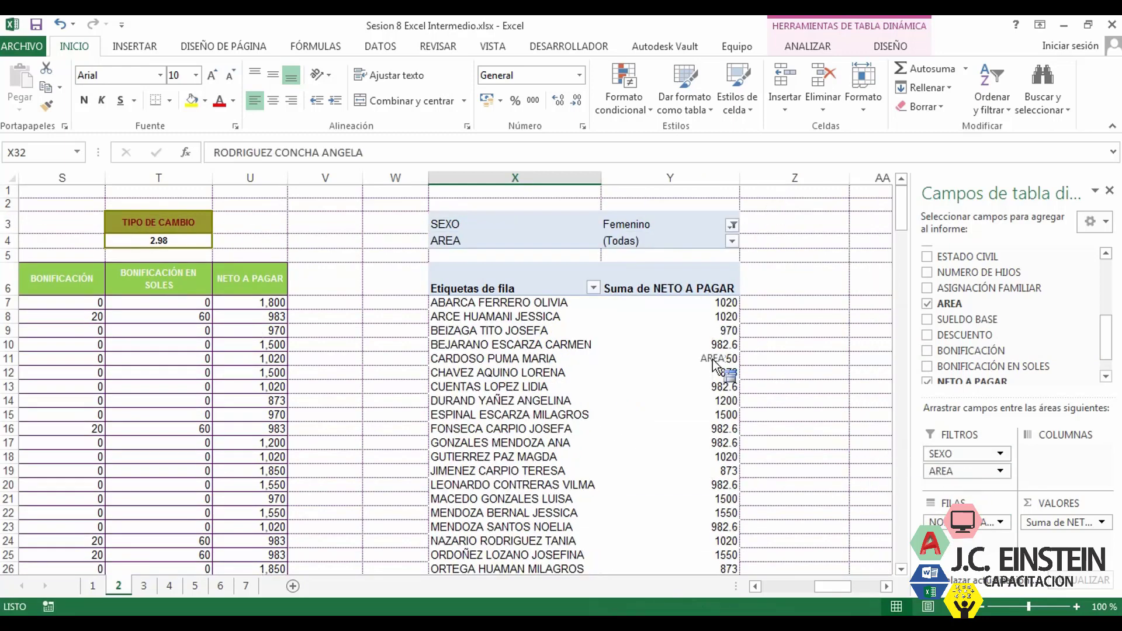
left_click(731, 224)
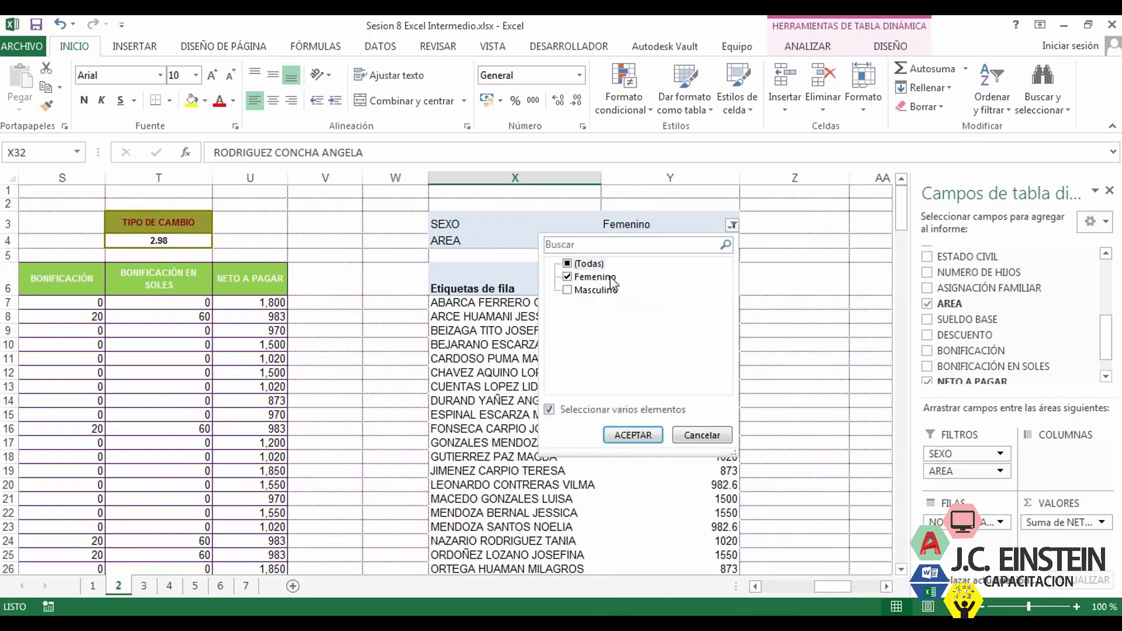
left_click(633, 436)
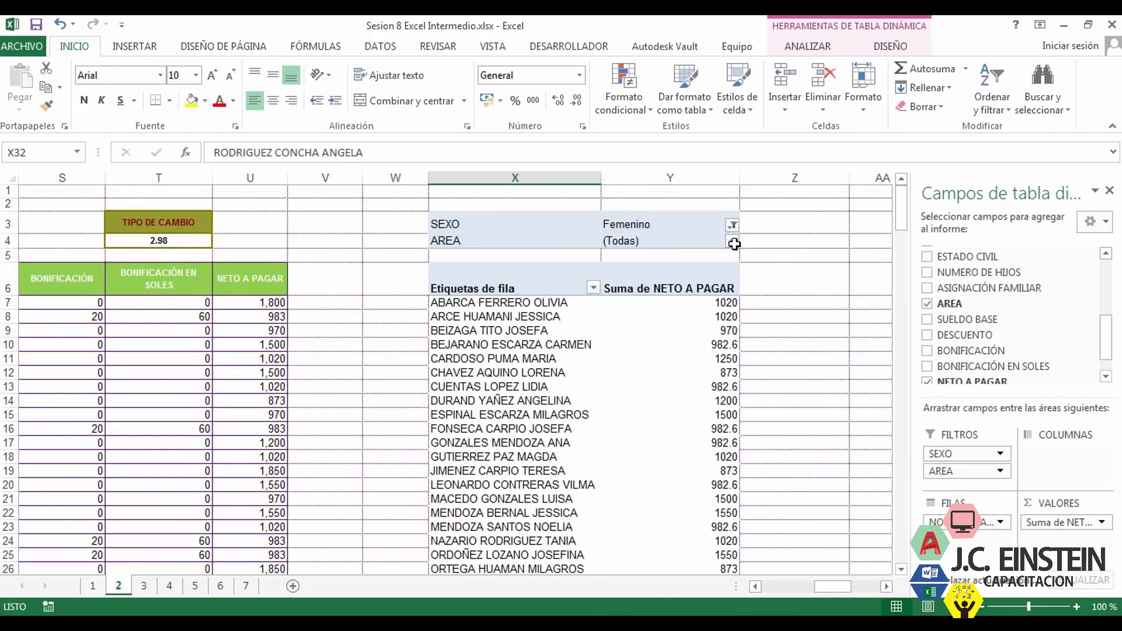
Filter the AREA report filter to multiple items: Ventas and Administración.
left_click(733, 242)
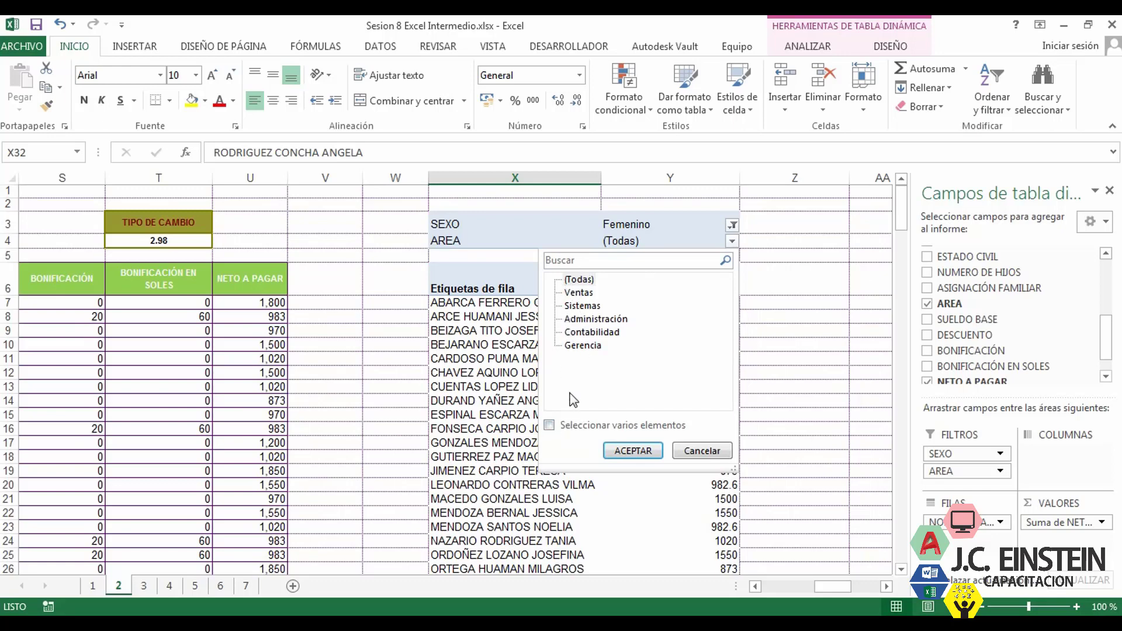
left_click(549, 426)
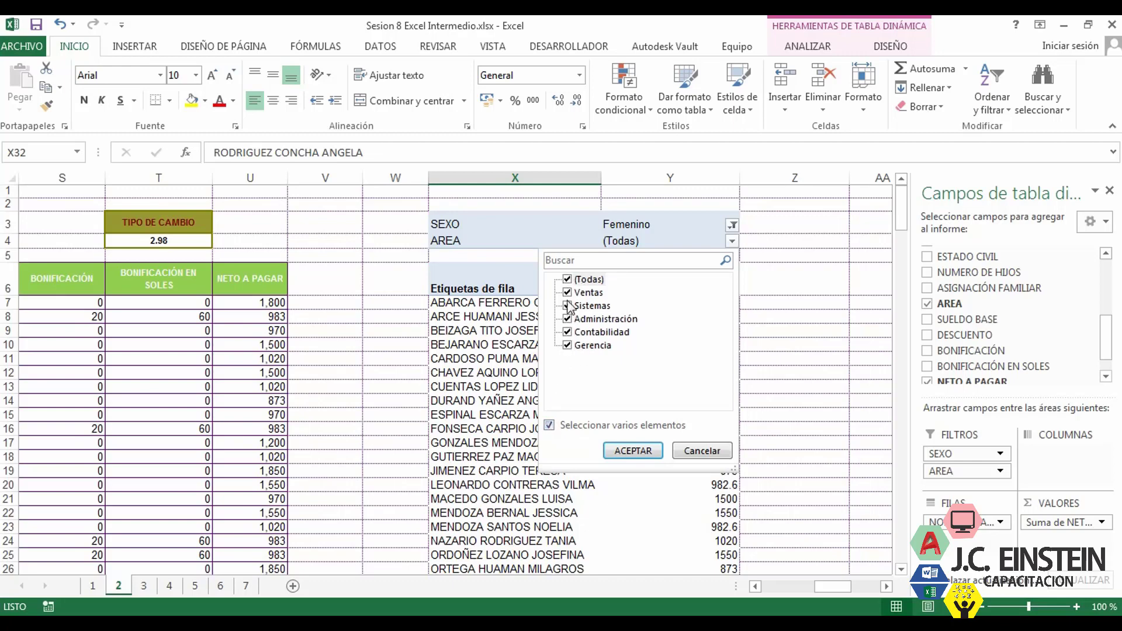
left_click(567, 279)
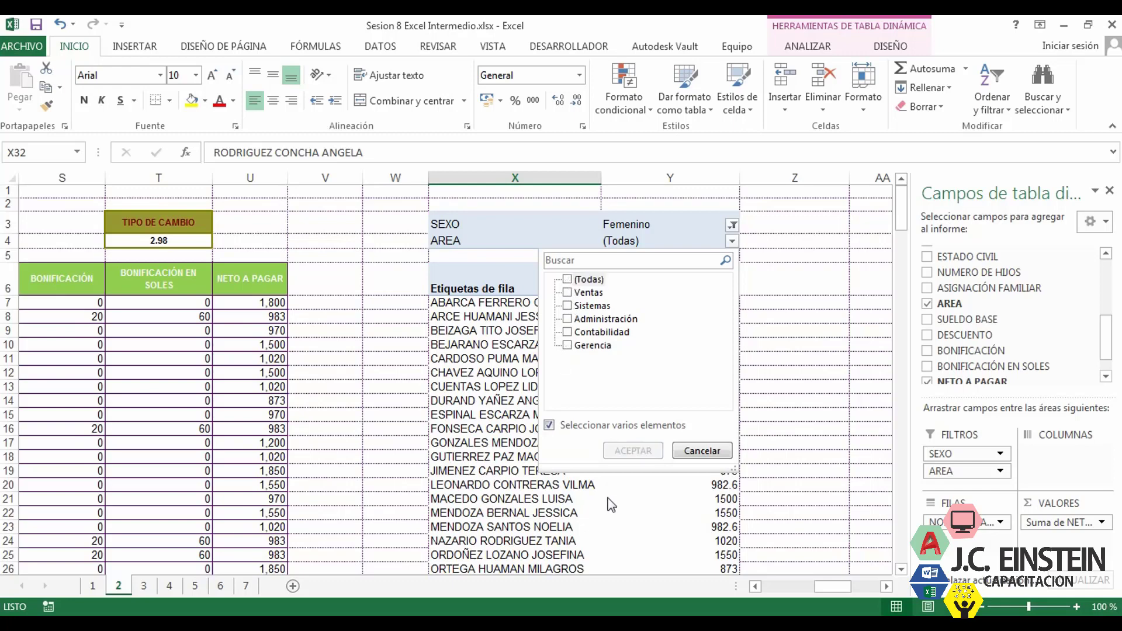
left_click(574, 293)
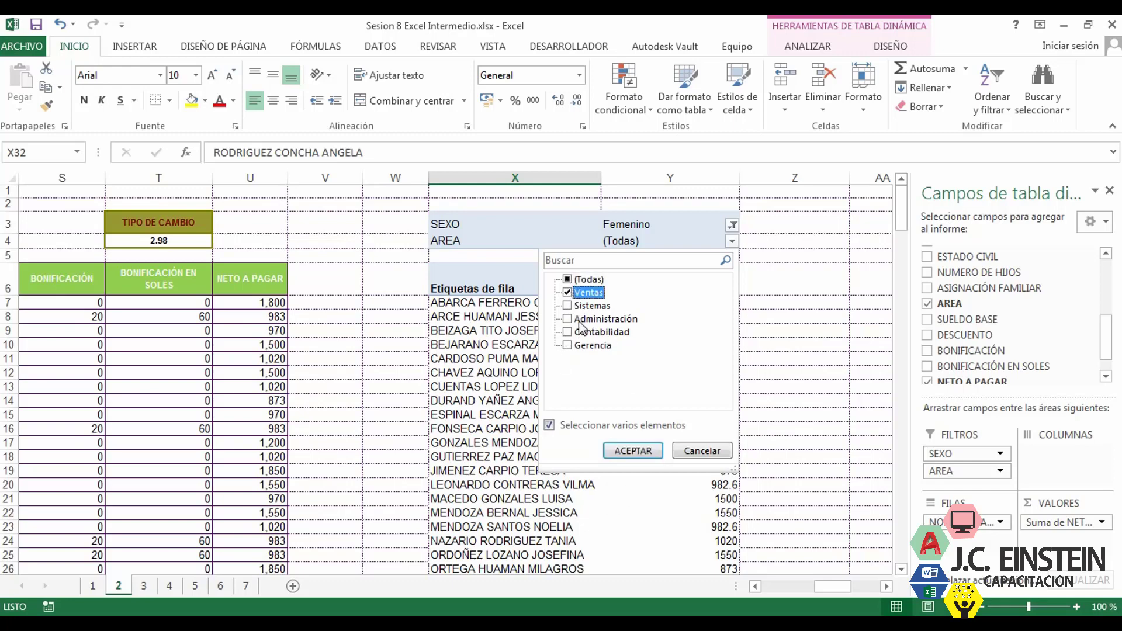
left_click(570, 320)
left_click(631, 451)
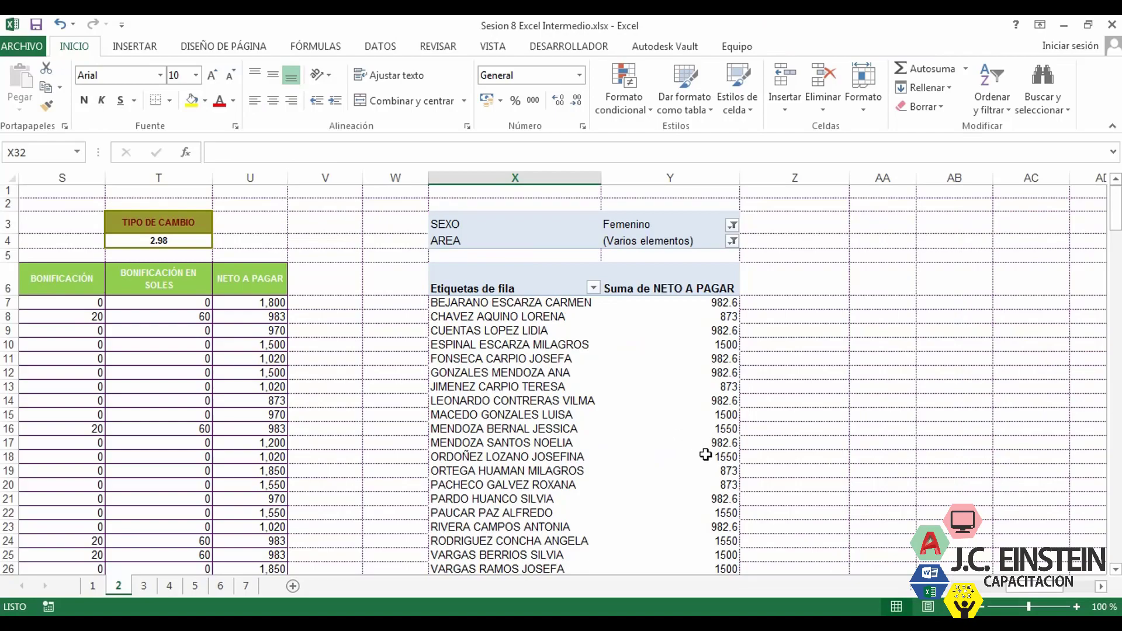
scroll(706, 455, "down", 4)
Select the pivot's NETO A PAGAR sums from Y7 down to the 23552.8 total.
scroll(699, 463, "up", 4)
mouse_move(1033, 590)
left_mouse_down()
mouse_move(975, 593)
mouse_move(1022, 595)
left_mouse_up()
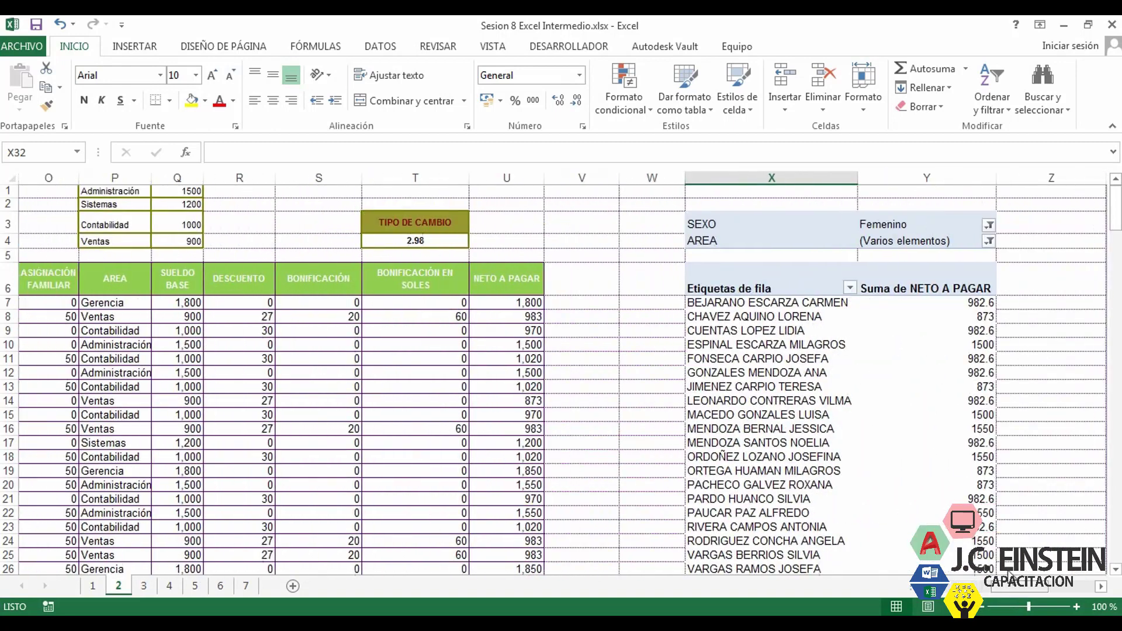
scroll(935, 387, "down", 1)
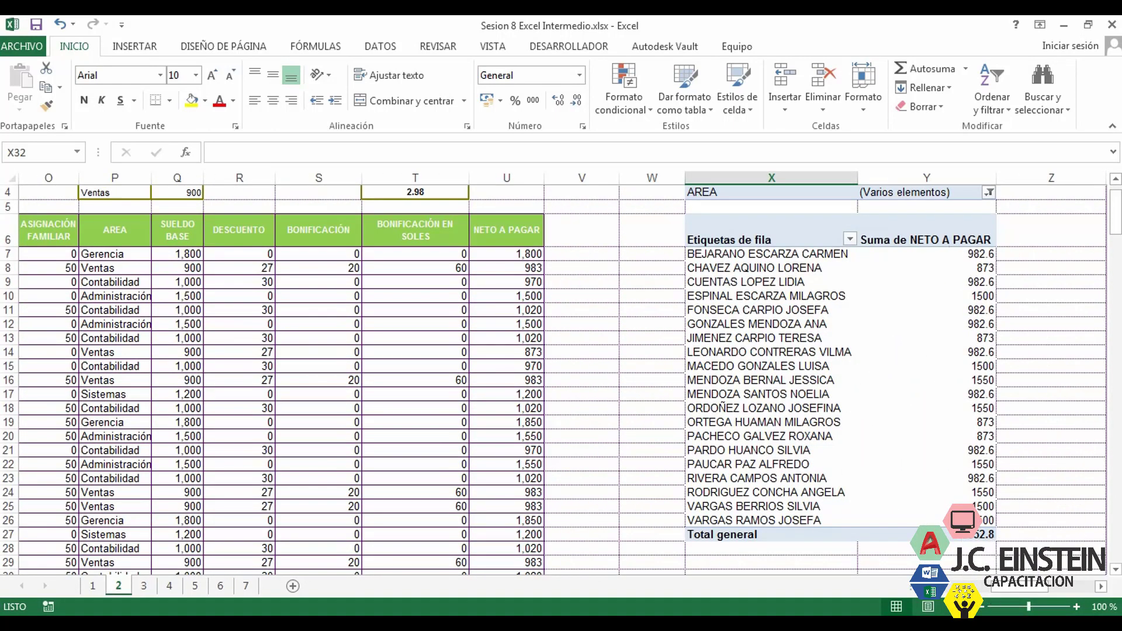
left_click(1101, 586)
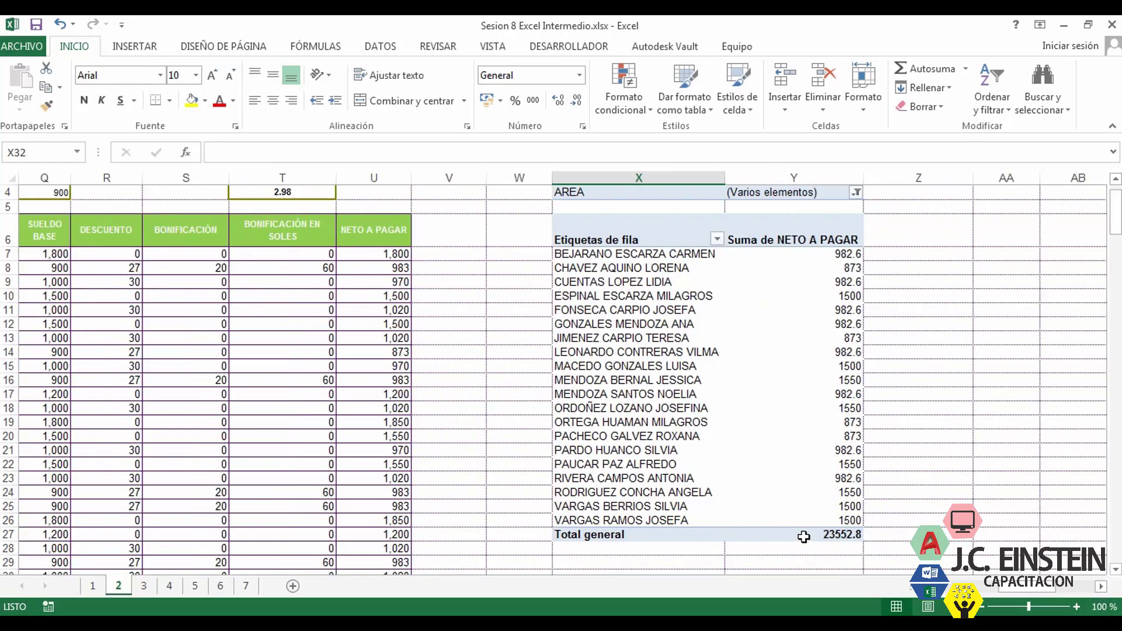
left_click_drag(807, 254, 812, 534)
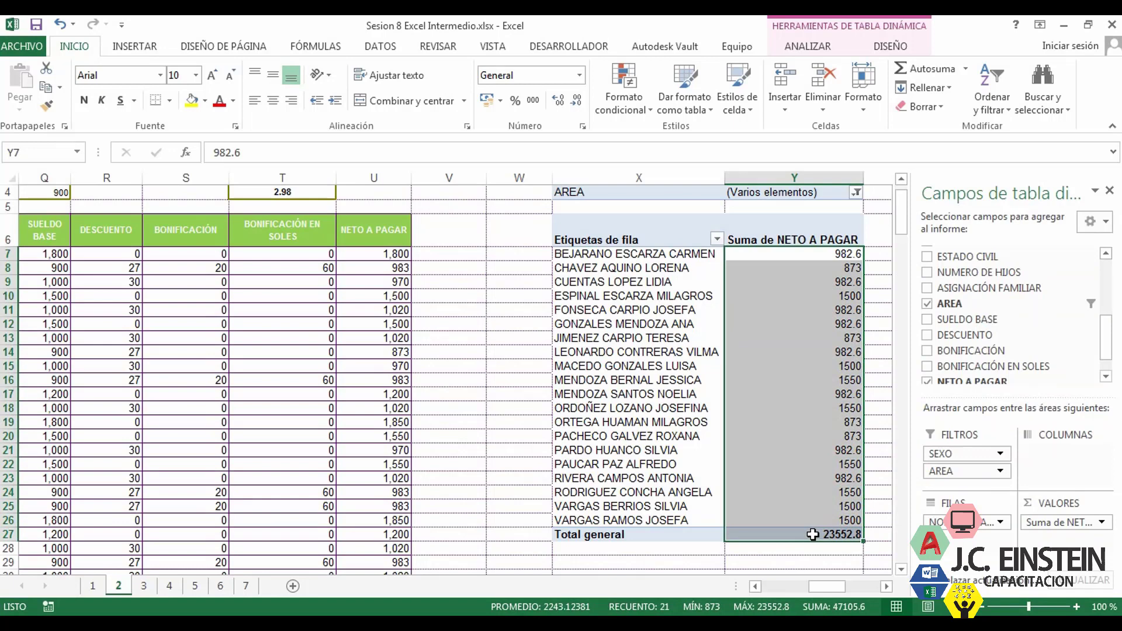
left_click(887, 589)
left_click(888, 589)
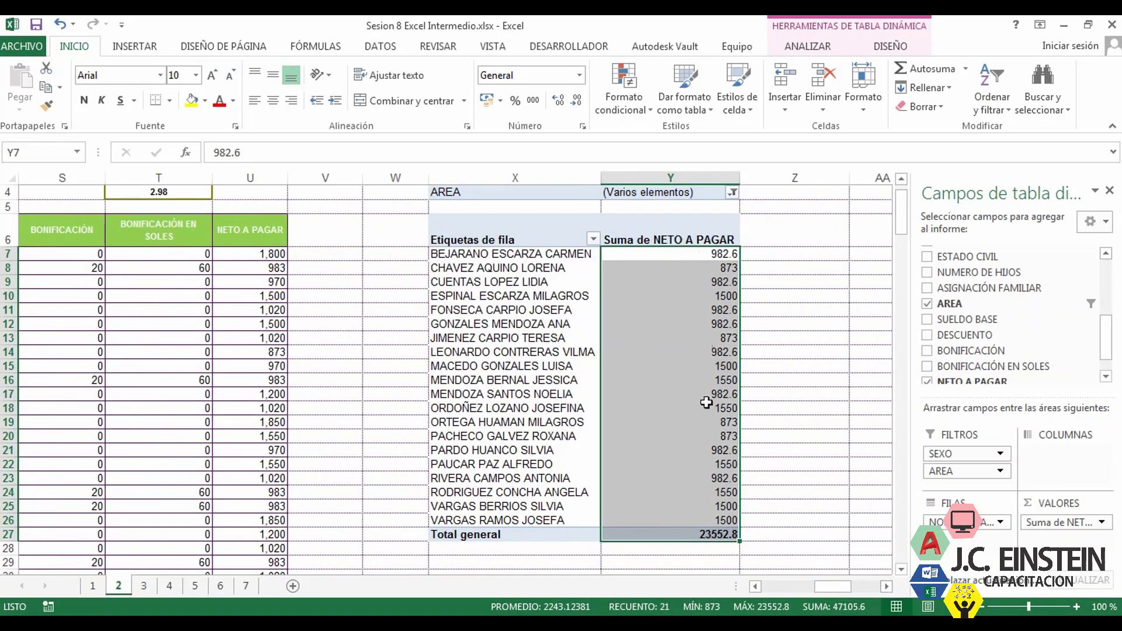
mouse_move(727, 460)
Apply Contabilidad format in soles to the pivot sums, showing S/ 23,552.80 total.
left_click(580, 76)
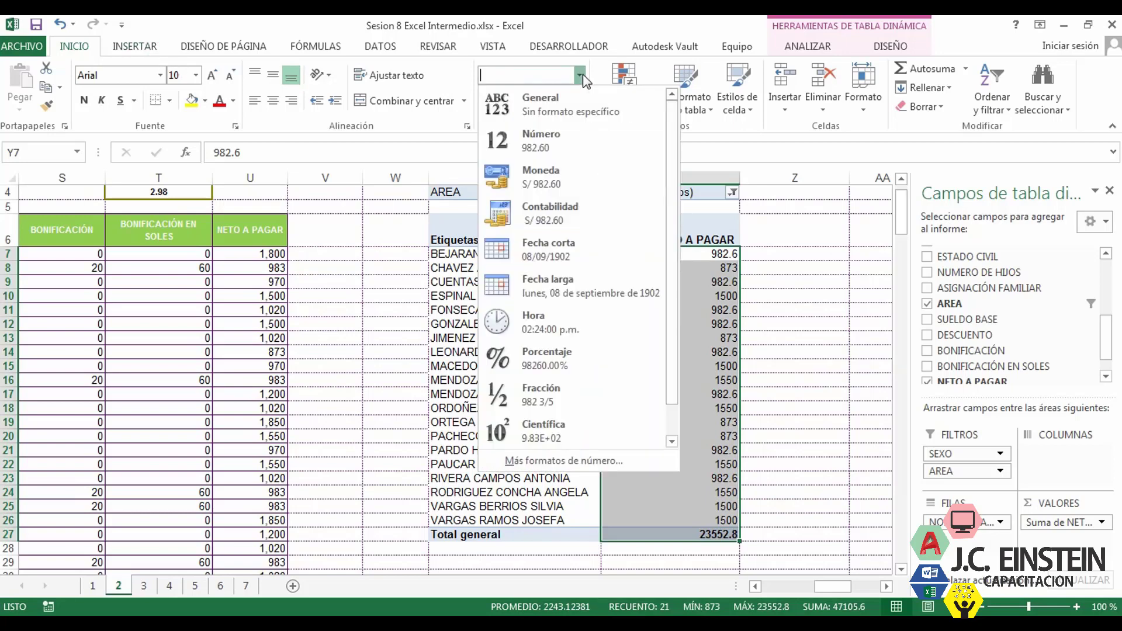
left_click(579, 214)
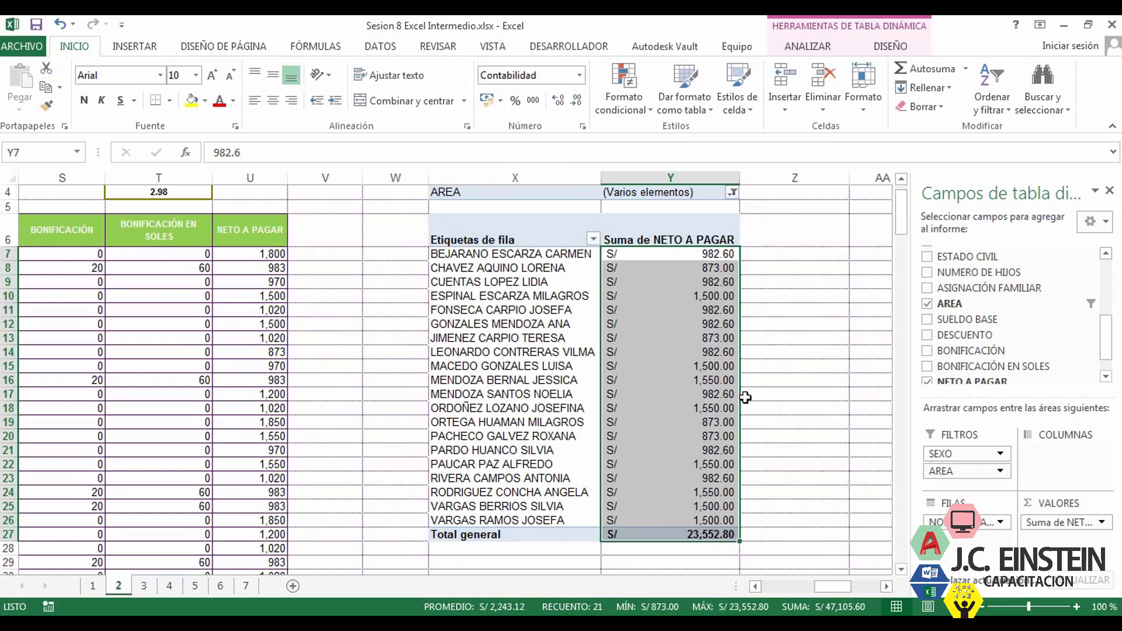
left_click(580, 75)
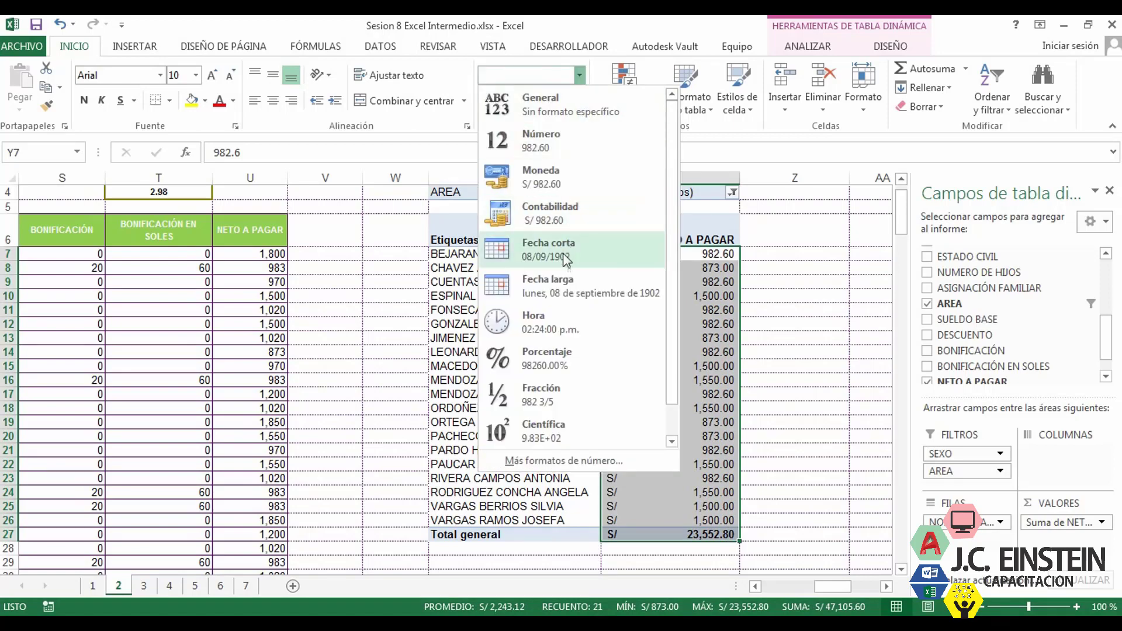
left_click(561, 177)
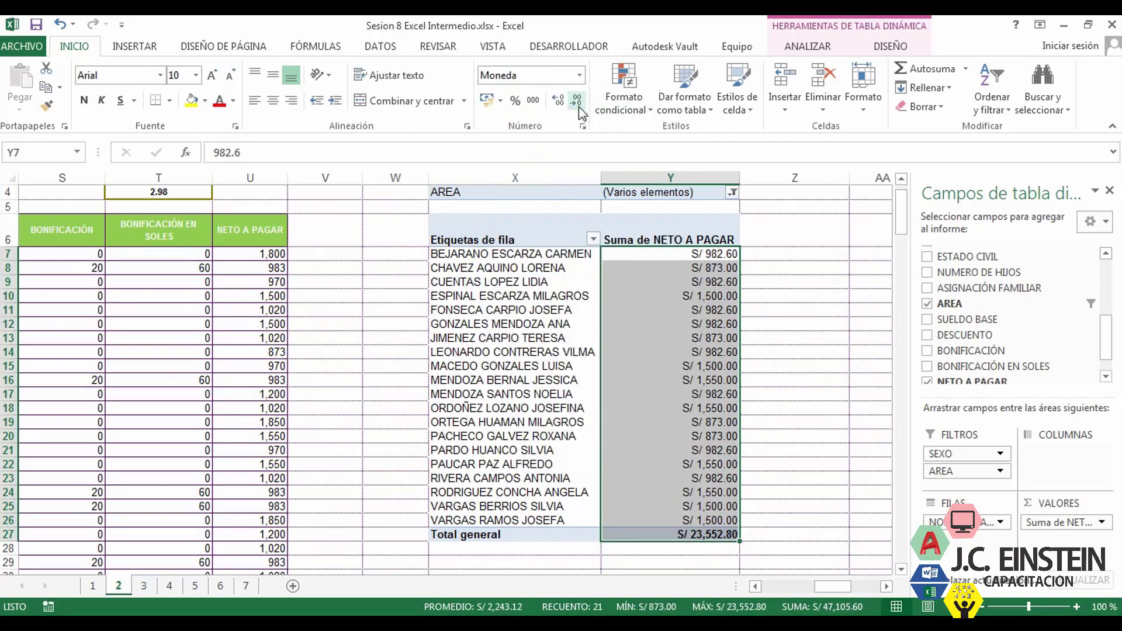
left_click(581, 75)
left_click(549, 219)
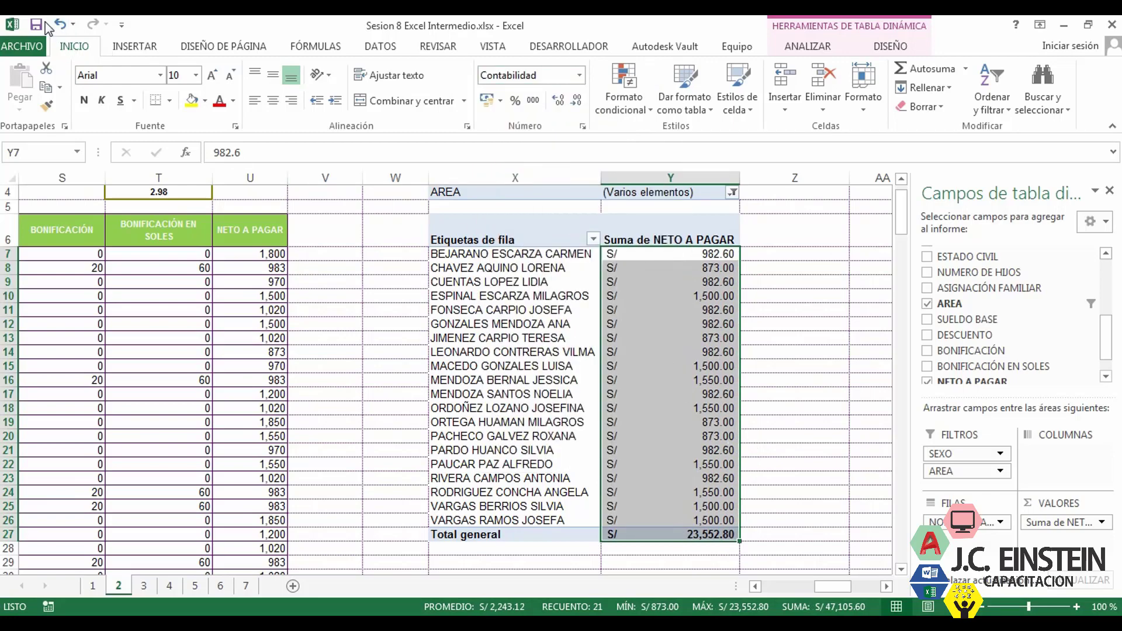
scroll(698, 462, "up", 1)
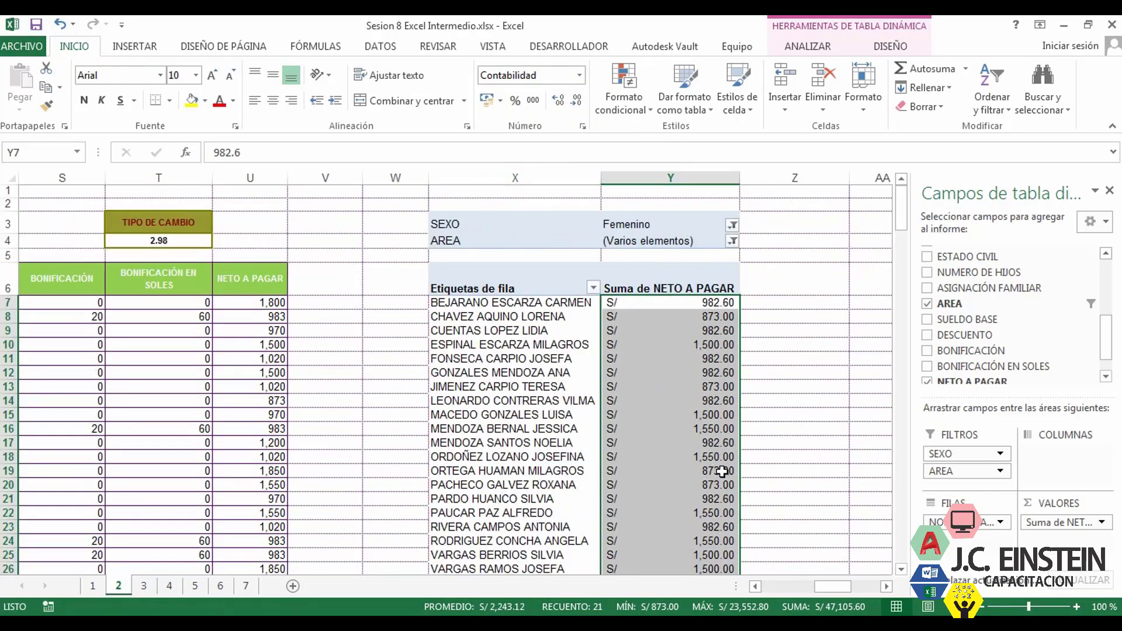
left_click_drag(832, 586, 779, 587)
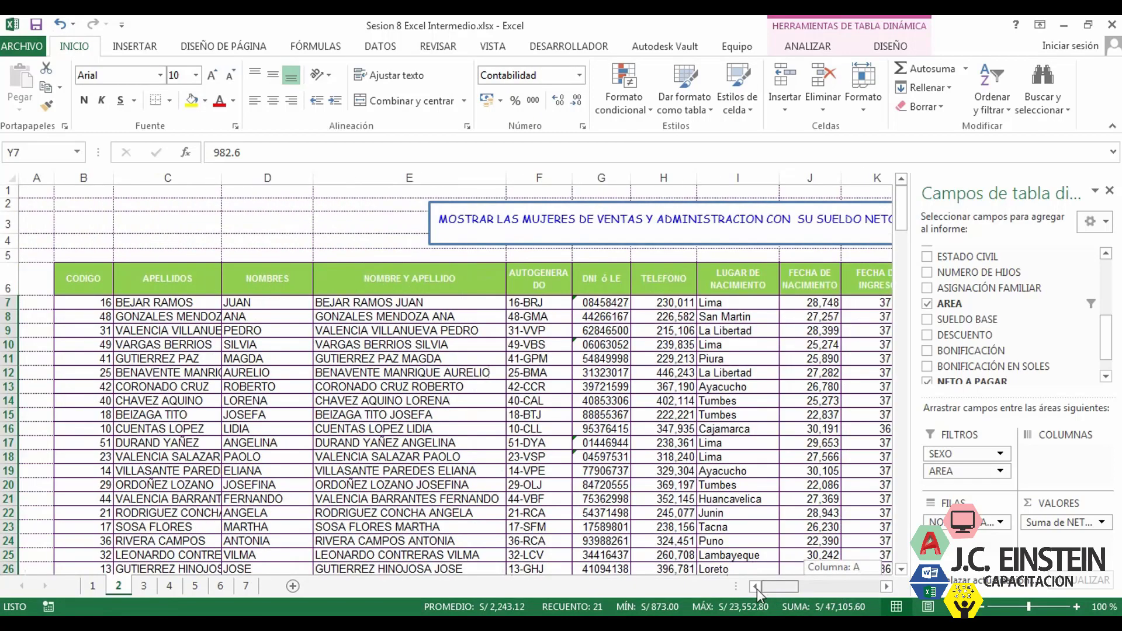
left_click(887, 586)
left_click(886, 586)
left_click(886, 586)
left_click(880, 587)
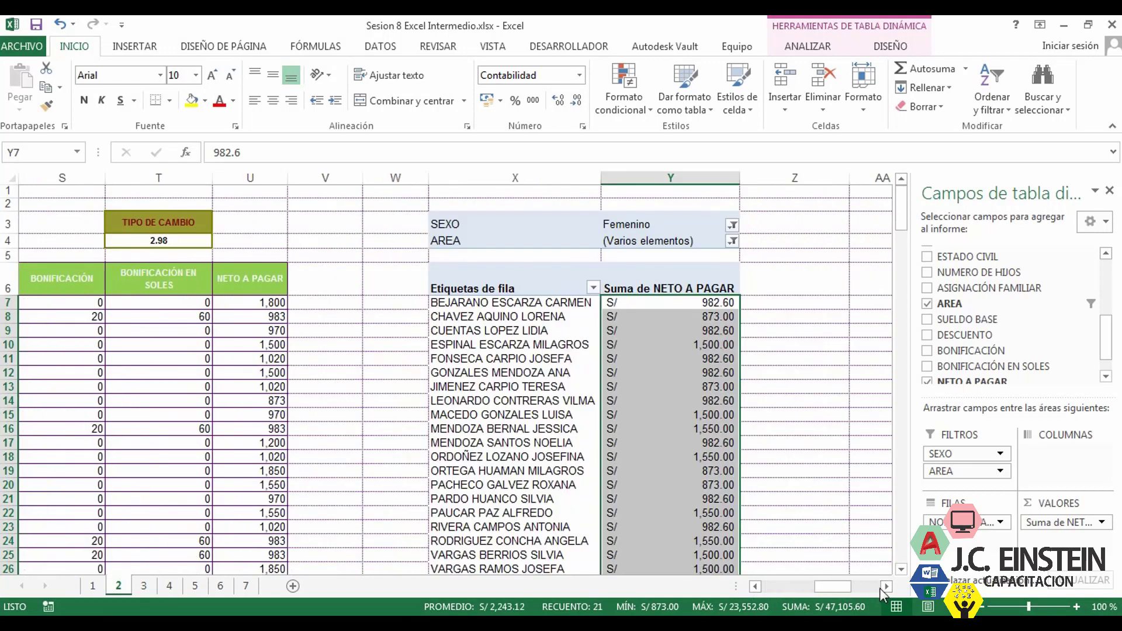
left_click(880, 588)
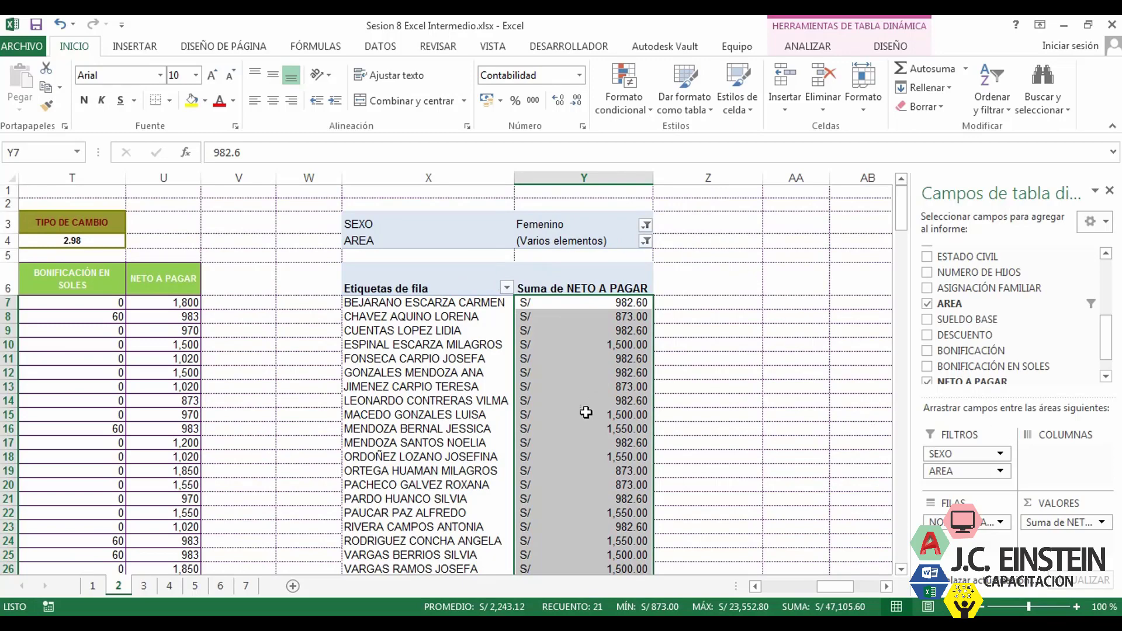
scroll(586, 413, "down", 2)
scroll(586, 413, "up", 2)
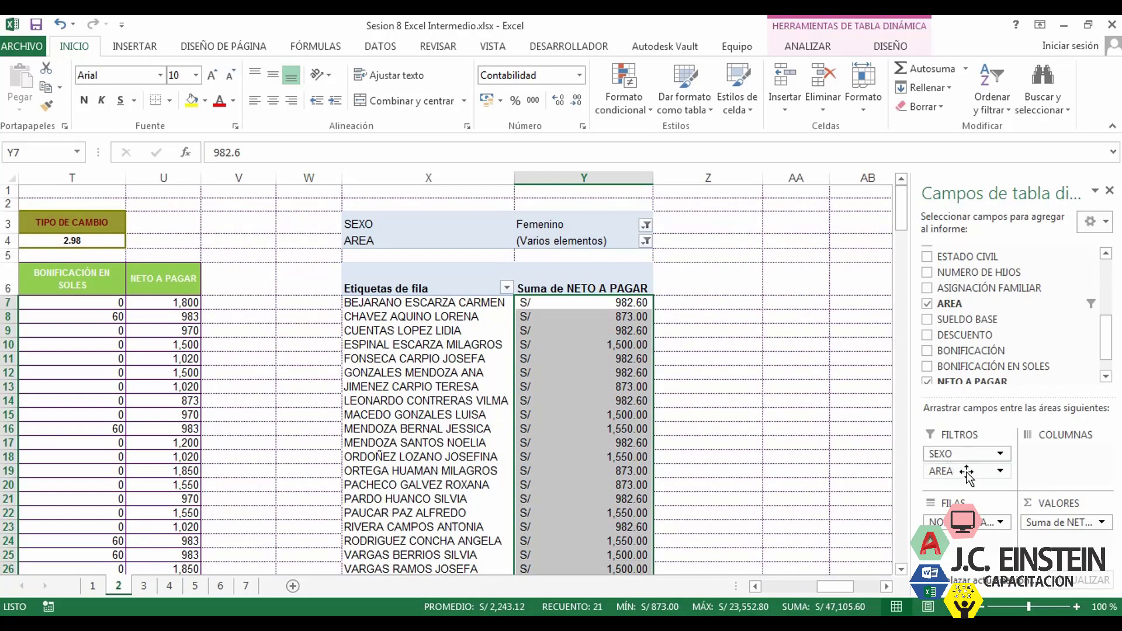
Move AREA into the rows, filtered to Ventas (S/ 11,352.80) and Administración (S/ 12,200.00).
left_click_drag(964, 471, 947, 522)
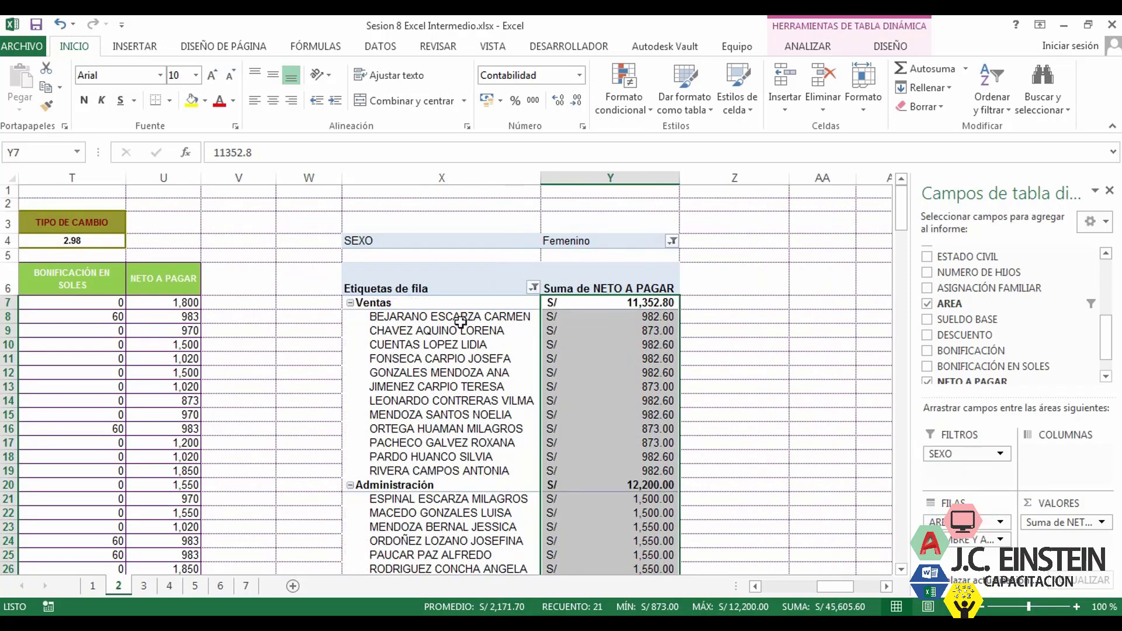
left_click(533, 288)
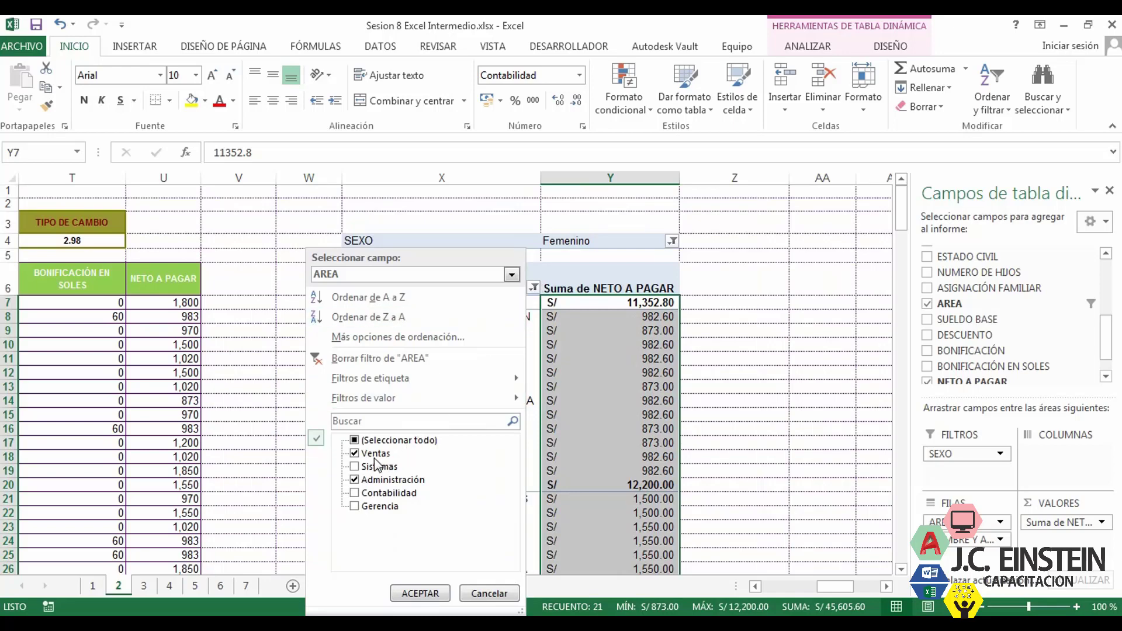
left_click(354, 440)
left_click(355, 440)
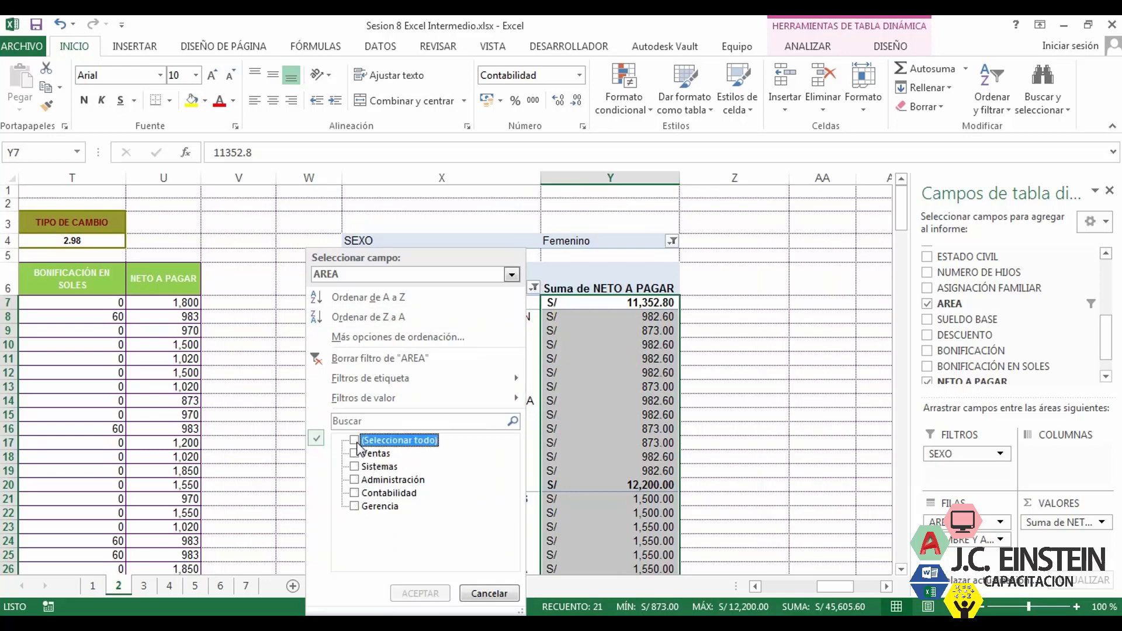
left_click(355, 453)
left_click(354, 480)
left_click(420, 593)
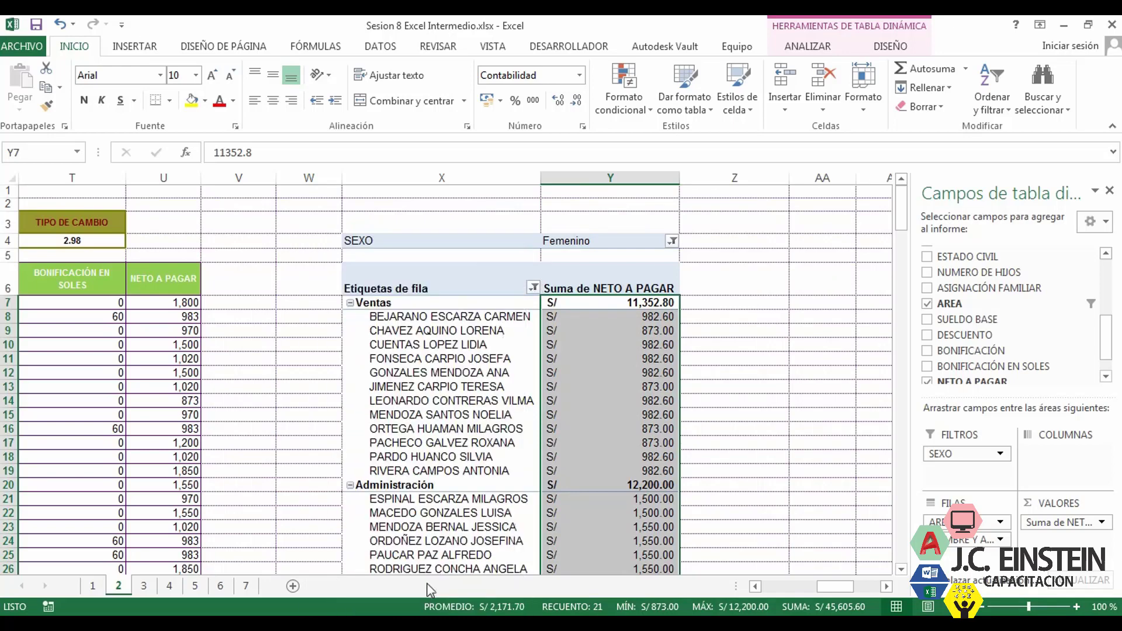
scroll(452, 465, "down", 1)
scroll(458, 469, "up", 1)
scroll(461, 410, "down", 2)
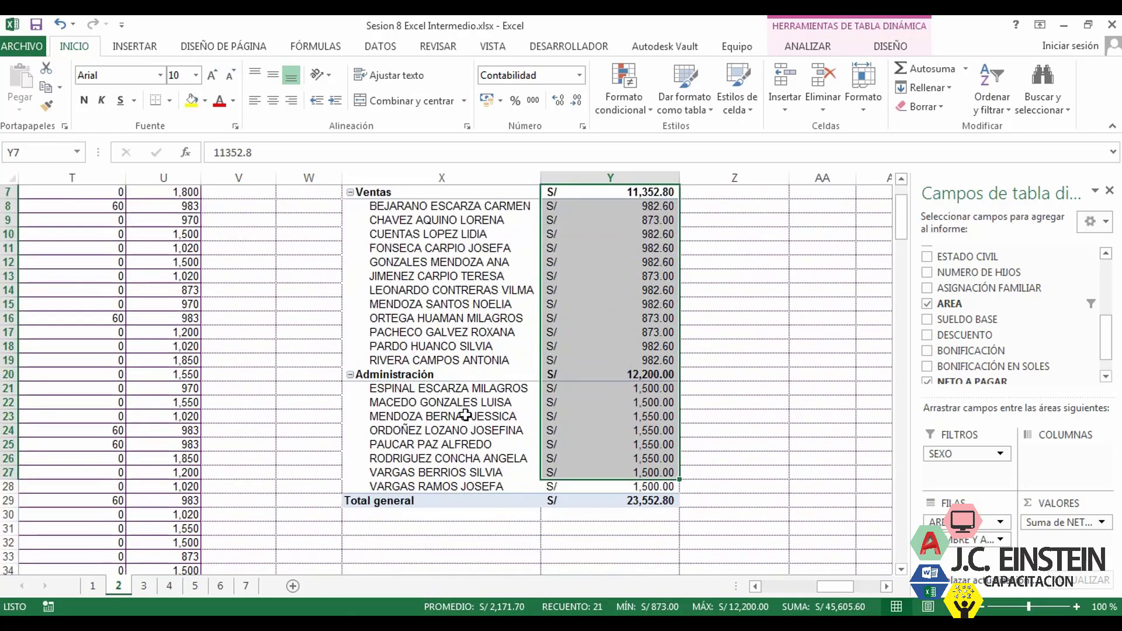
scroll(467, 408, "up", 2)
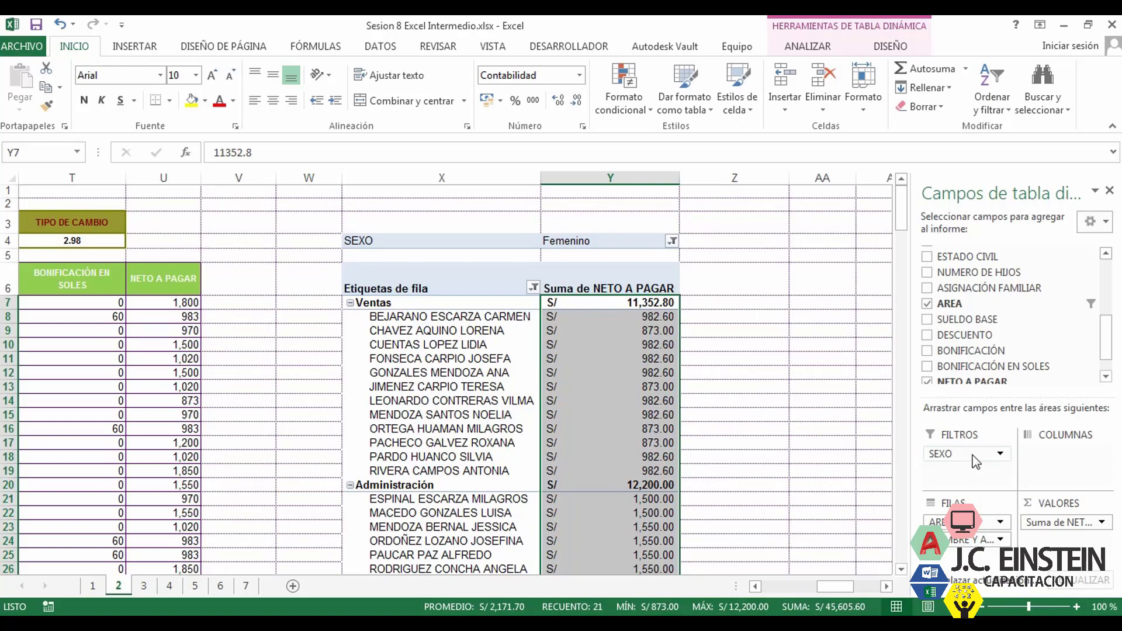
left_click_drag(972, 455, 1058, 459)
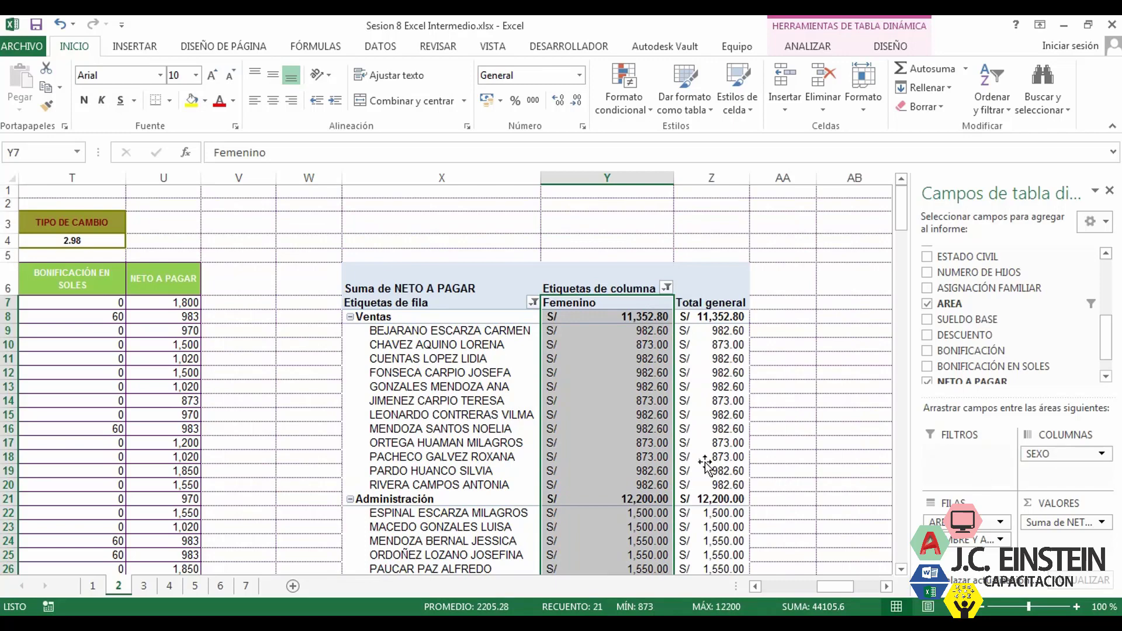
scroll(626, 422, "down", 1)
scroll(626, 423, "down", 2)
scroll(626, 422, "up", 3)
left_click(666, 287)
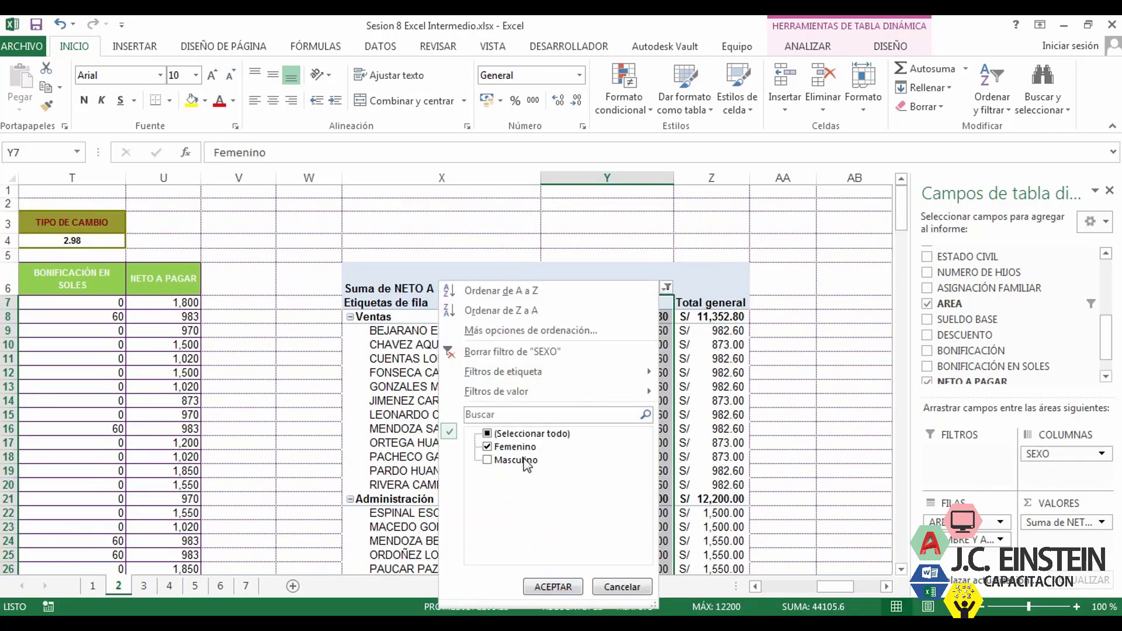
left_click(488, 461)
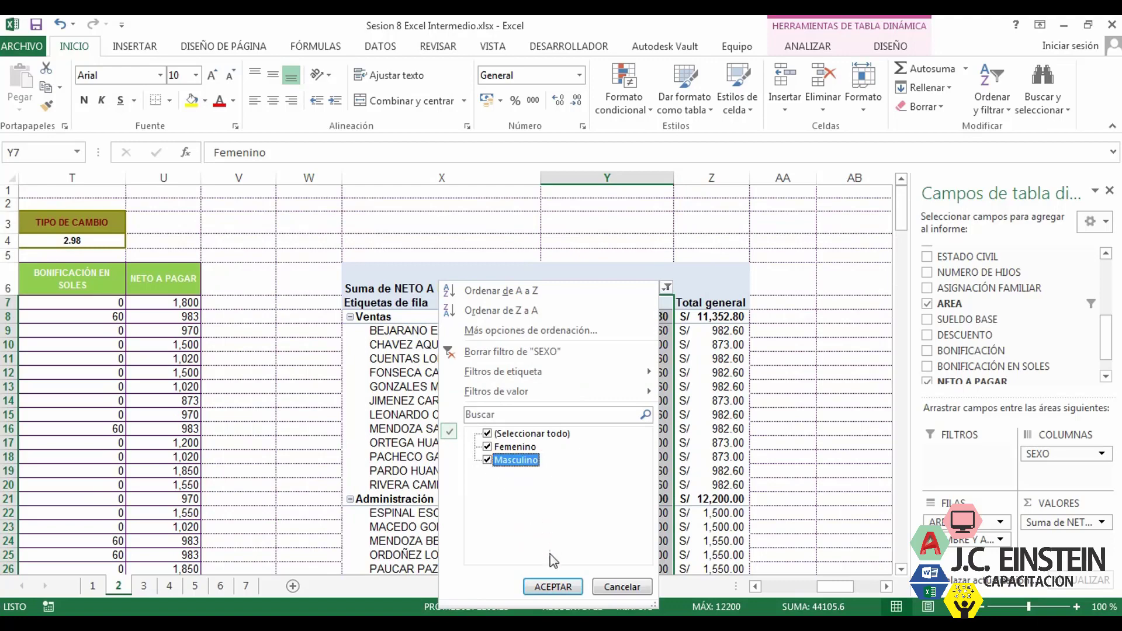
left_click(546, 587)
left_click(678, 289)
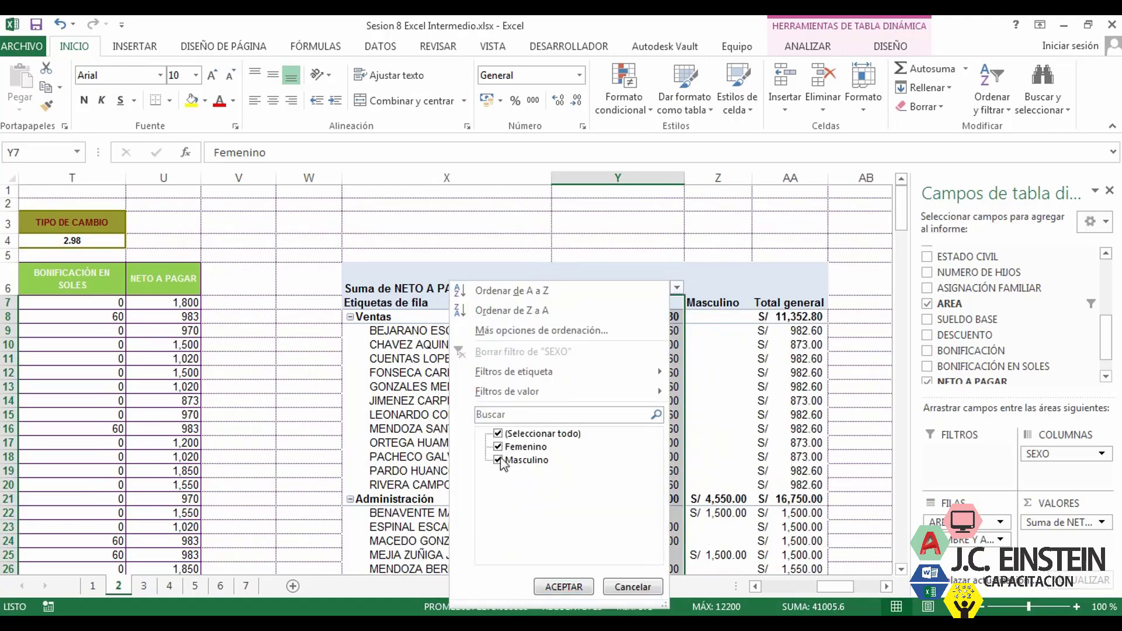
left_click(578, 587)
scroll(608, 381, "down", 3)
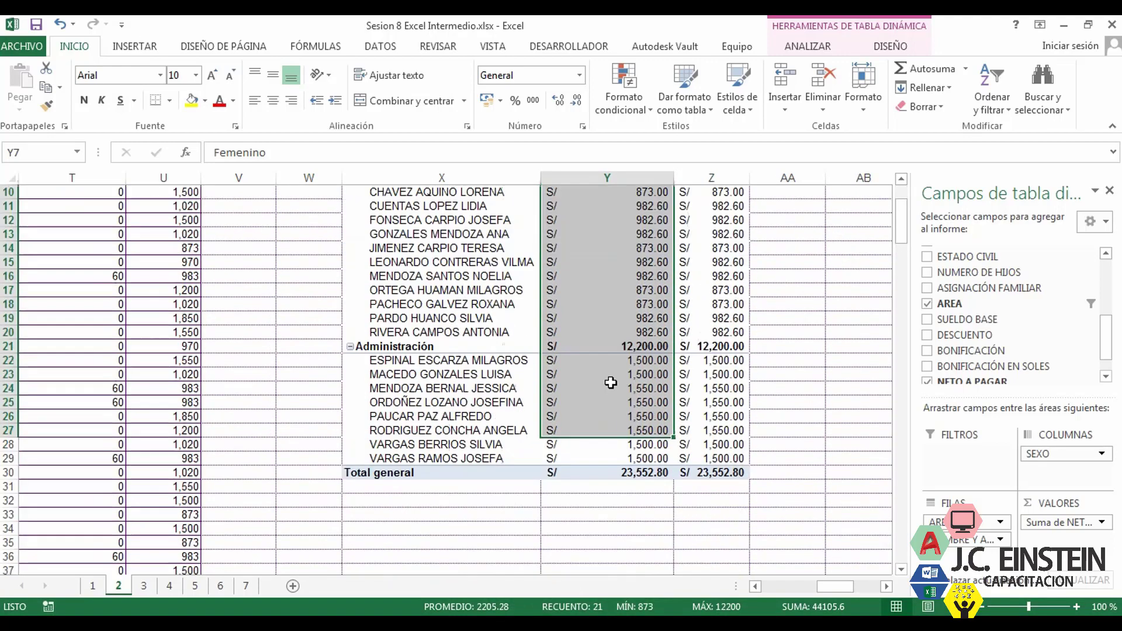
scroll(722, 437, "up", 3)
scroll(722, 437, "down", 4)
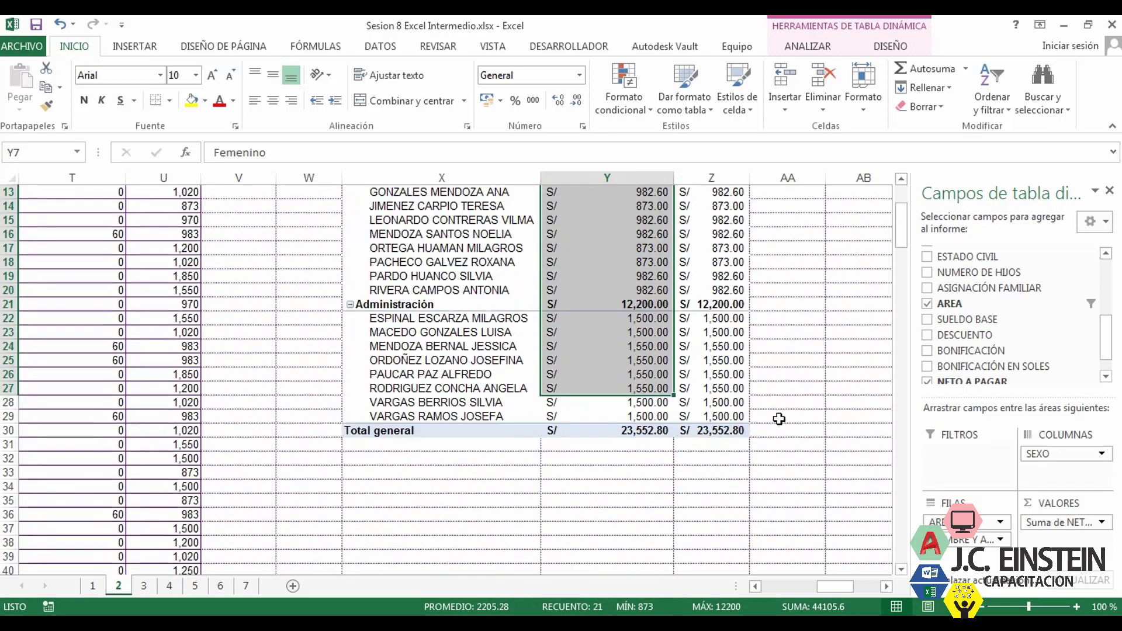
scroll(704, 455, "up", 4)
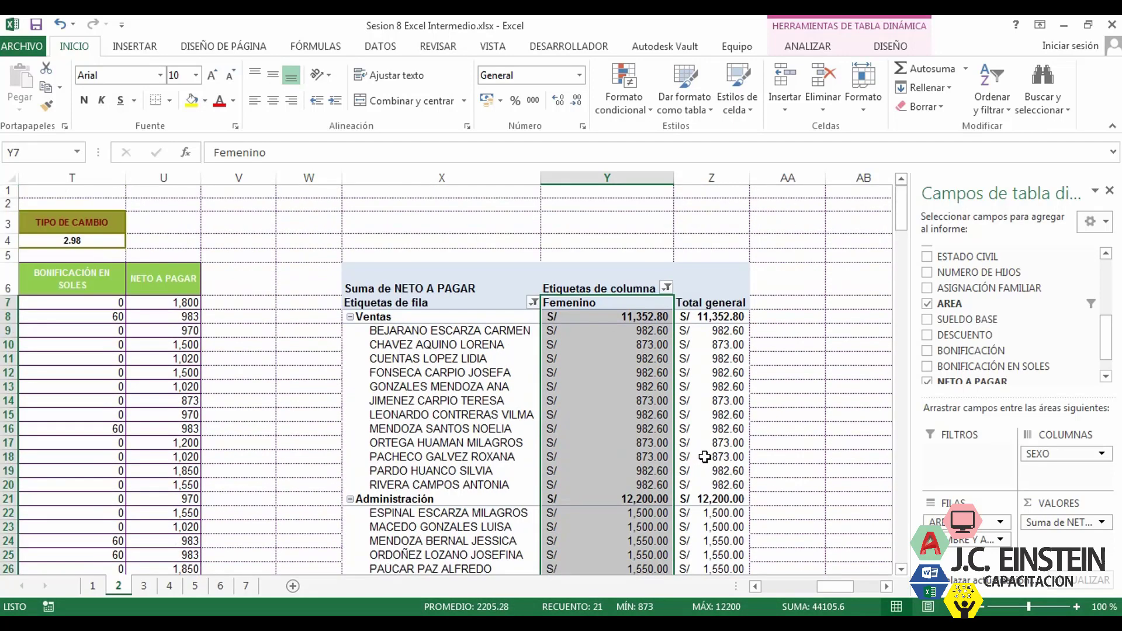
scroll(707, 456, "down", 2)
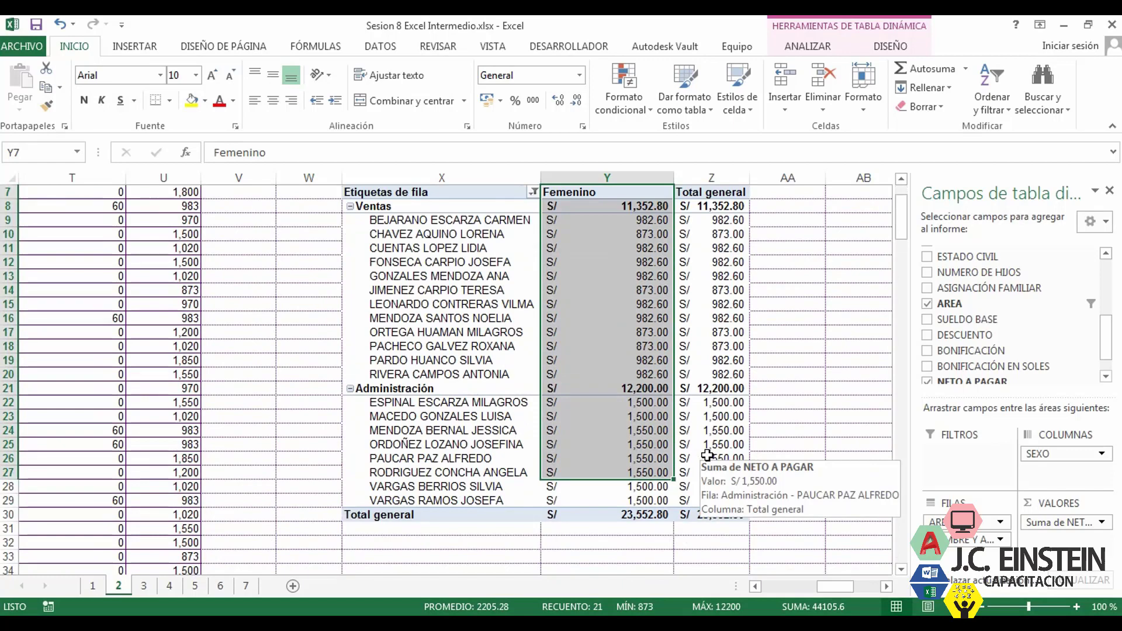
left_click_drag(1064, 454, 972, 455)
scroll(505, 415, "up", 2)
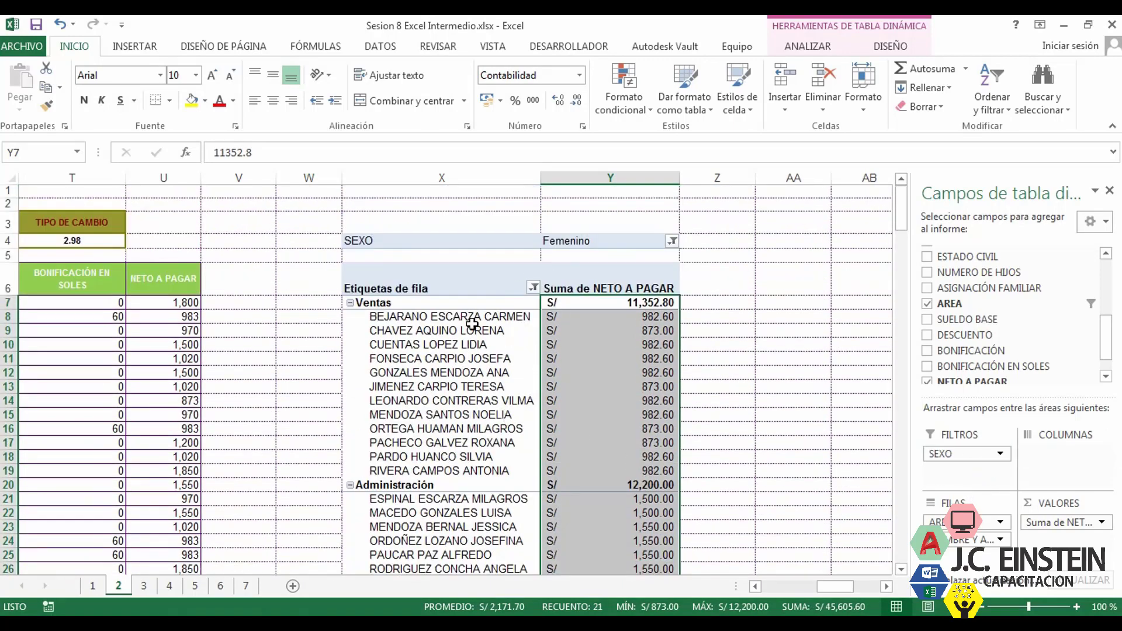
Leave the finished pivot on sheet 2 and go to sheet 3's Administración-by-SEXO salary task.
scroll(473, 323, "down", 3)
scroll(532, 432, "up", 3)
scroll(534, 448, "down", 4)
scroll(570, 446, "up", 4)
left_click_drag(435, 250, 631, 334)
scroll(573, 409, "up", 6)
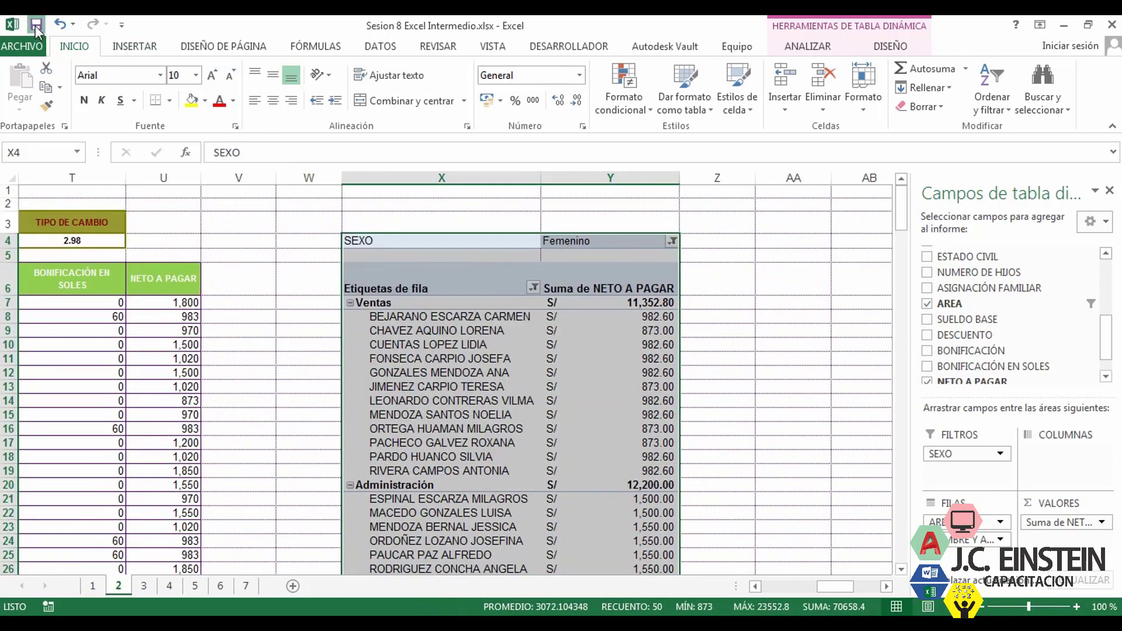
left_click(454, 321)
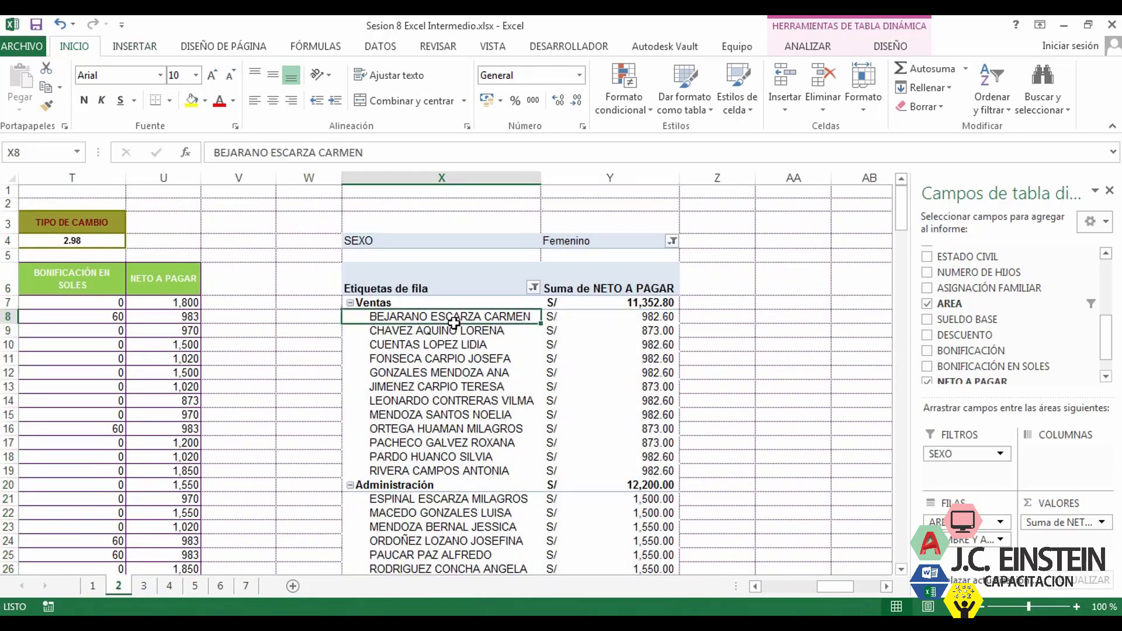
left_click(143, 587)
left_click(416, 464)
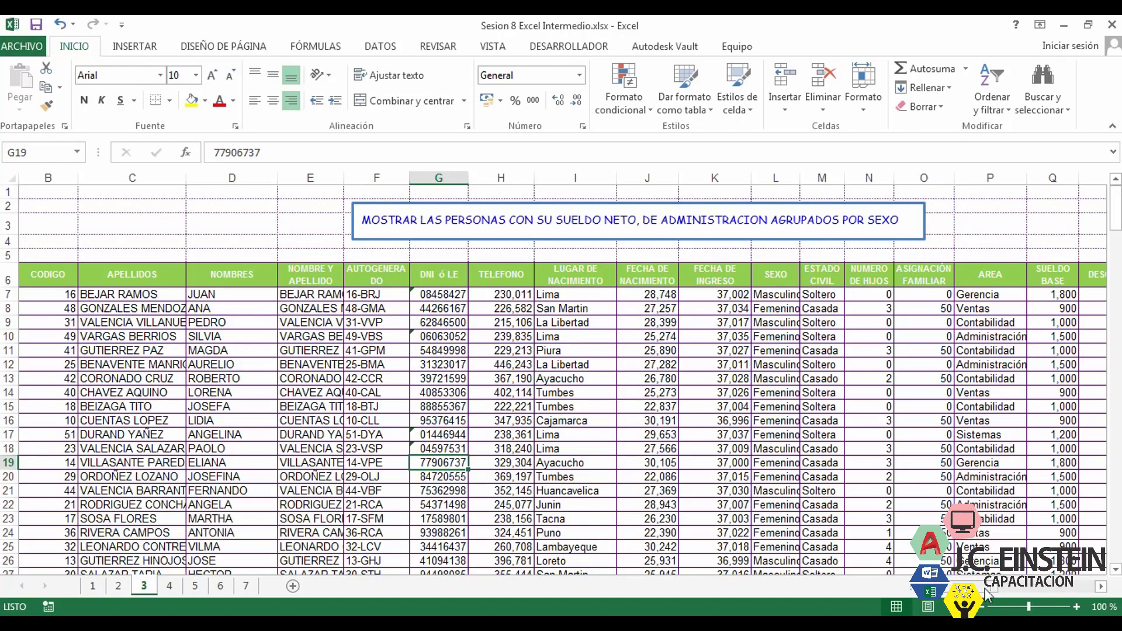
Scroll to the NETO A PAGAR column and select a cell inside sheet 3's employee data.
left_click(1023, 586)
scroll(1022, 586, "left", 7)
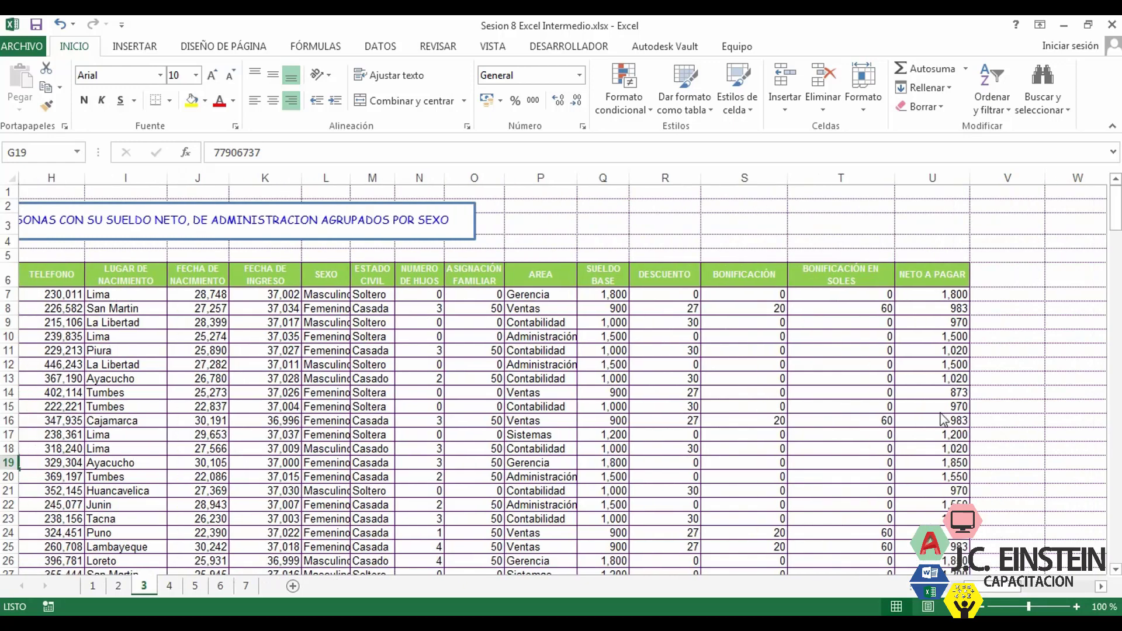
left_click(859, 366)
left_click(823, 350)
left_click(783, 335)
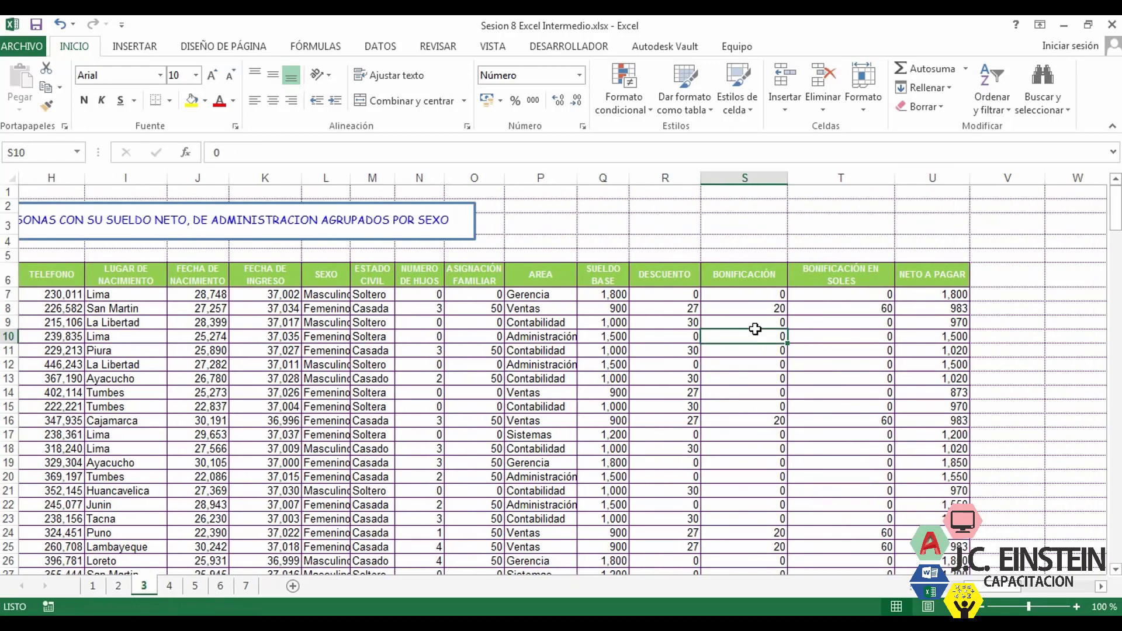
Insert a pivot table from '3'!$B$6:$U$48 on a new worksheet.
left_click(143, 51)
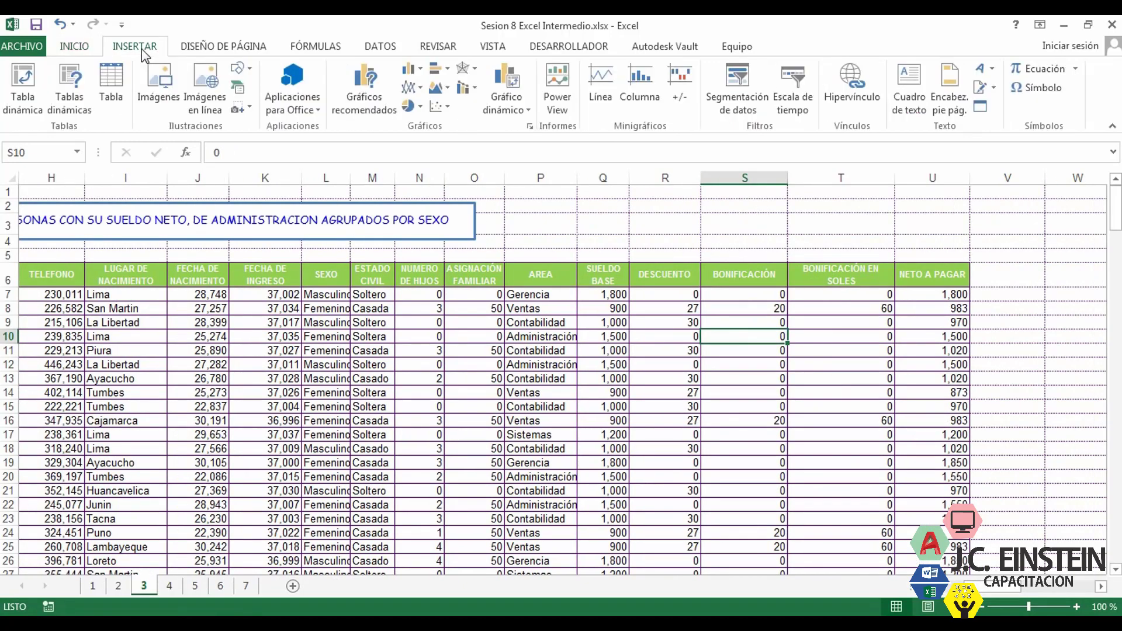
left_click(32, 114)
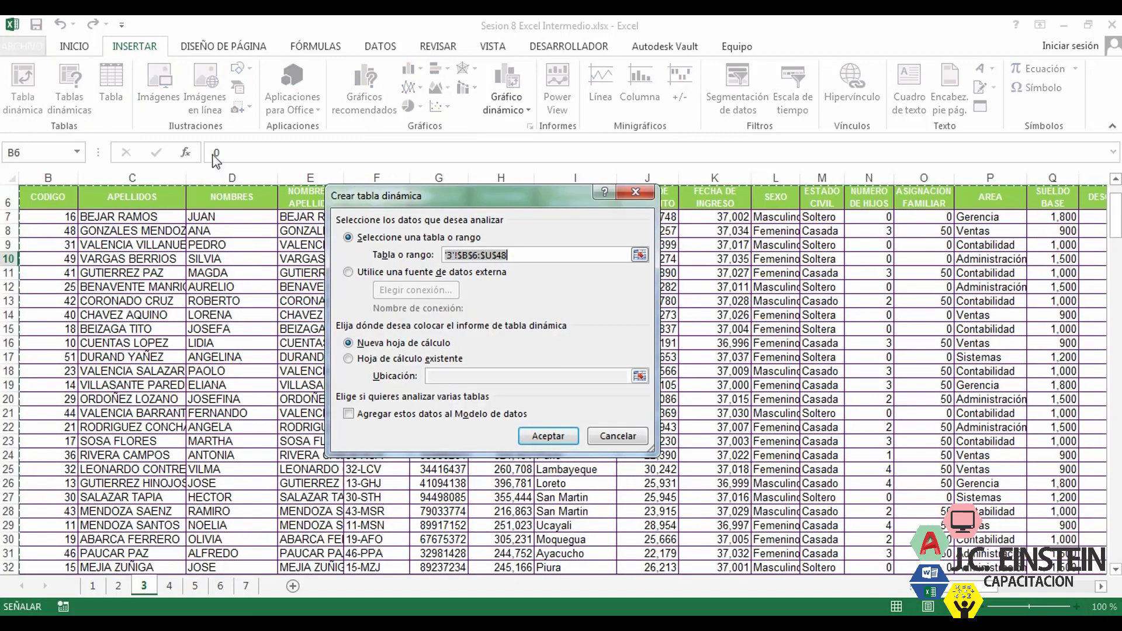
left_click(407, 359)
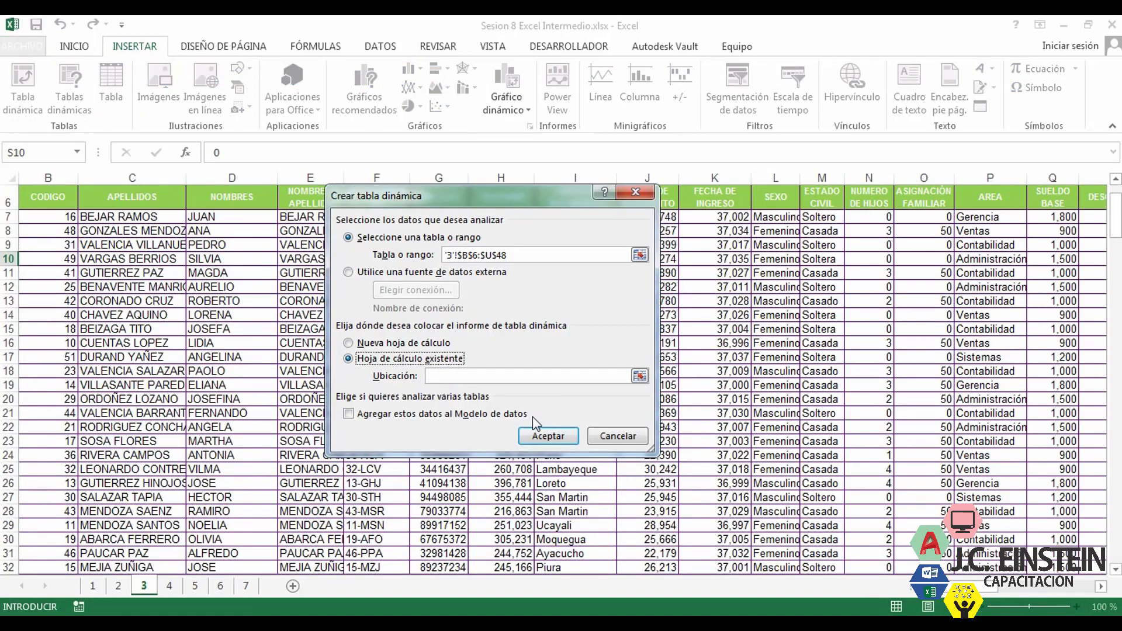
left_click(411, 344)
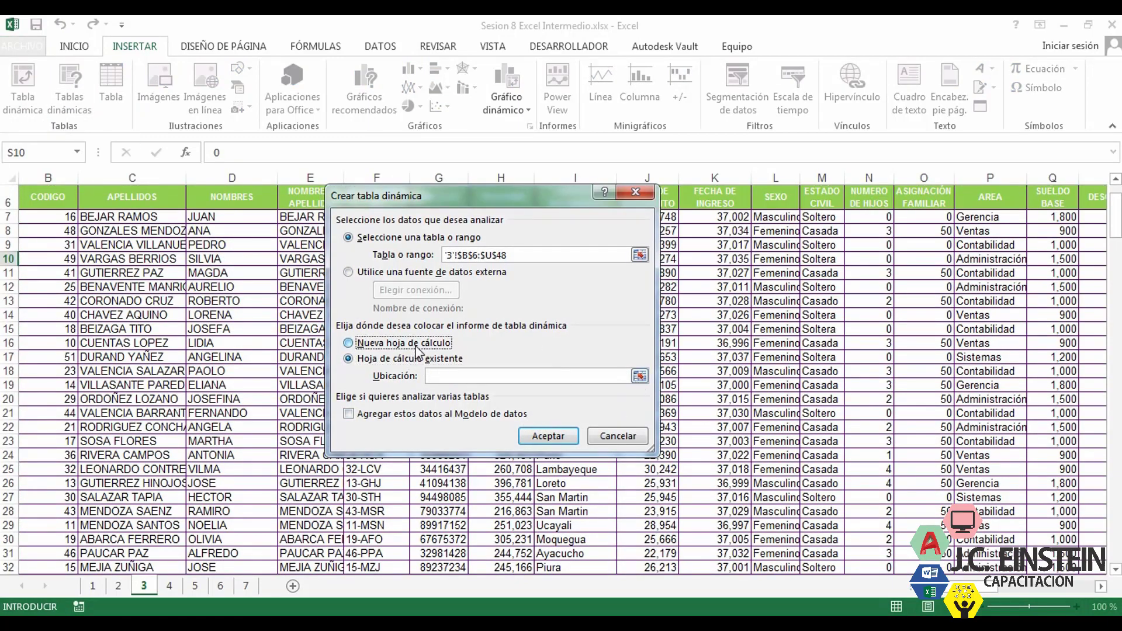
left_click(552, 437)
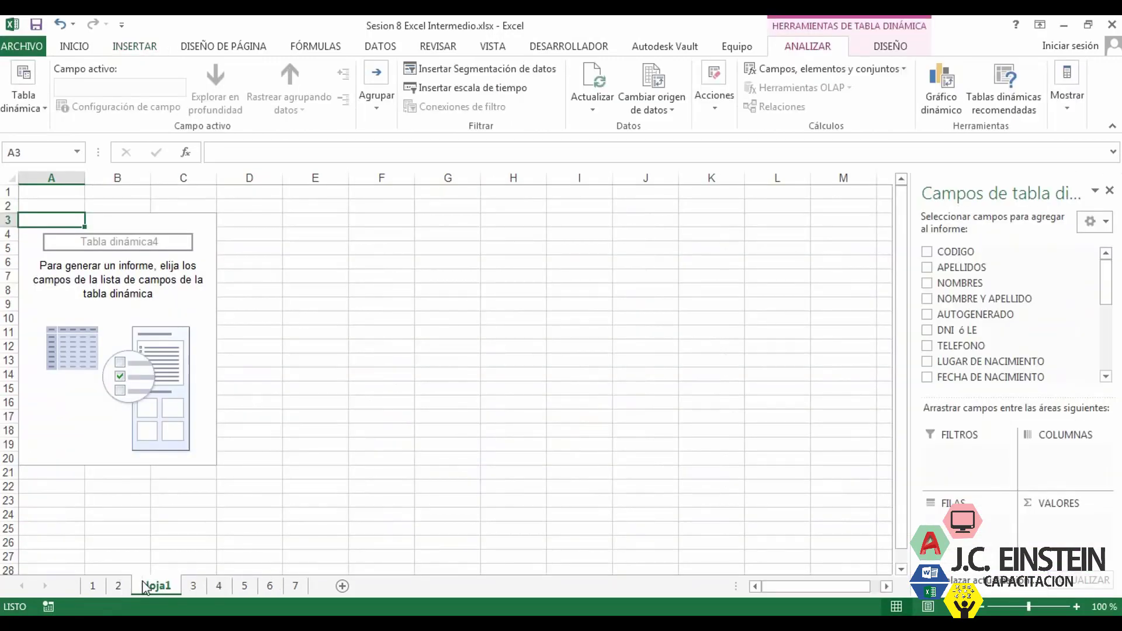
left_click(127, 584)
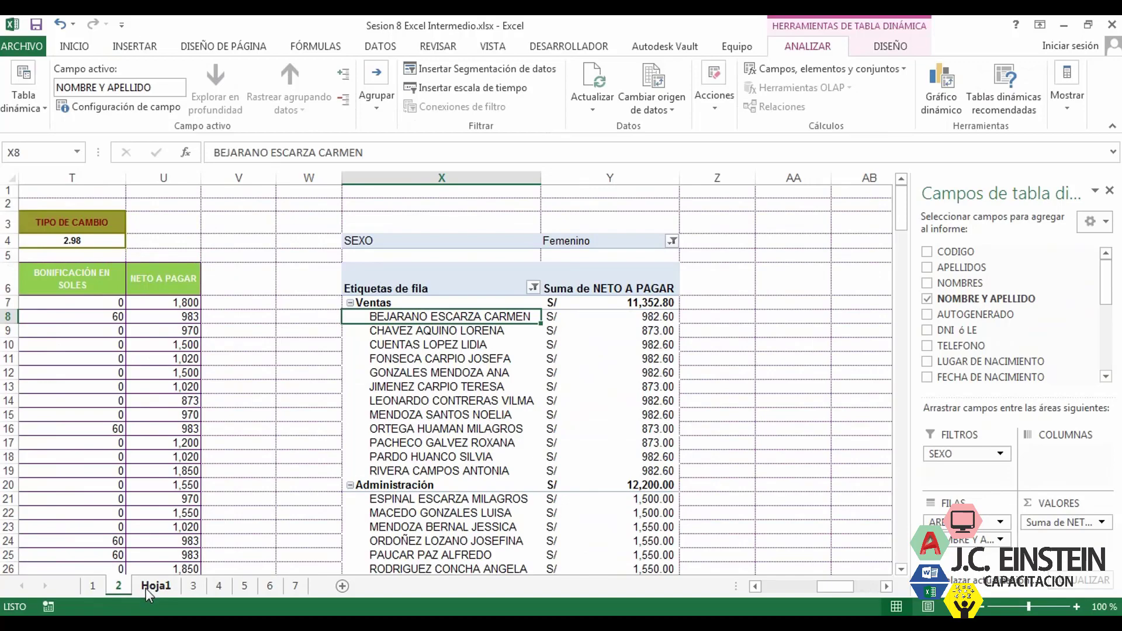
left_click(145, 587)
left_click(191, 586)
scroll(350, 467, "up", 2)
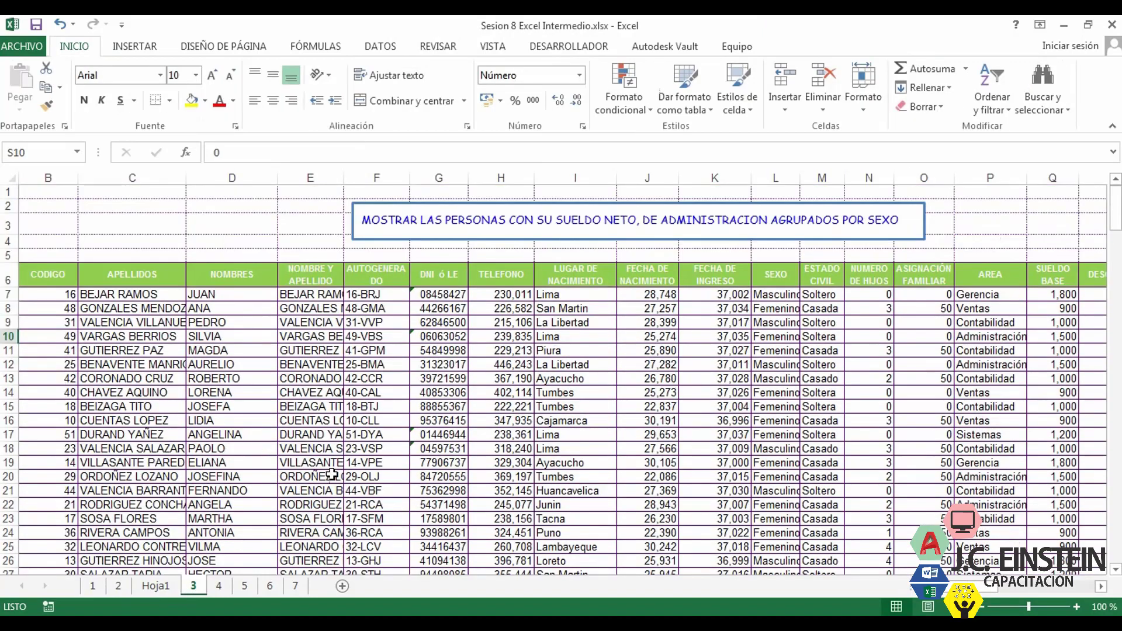
left_click(156, 586)
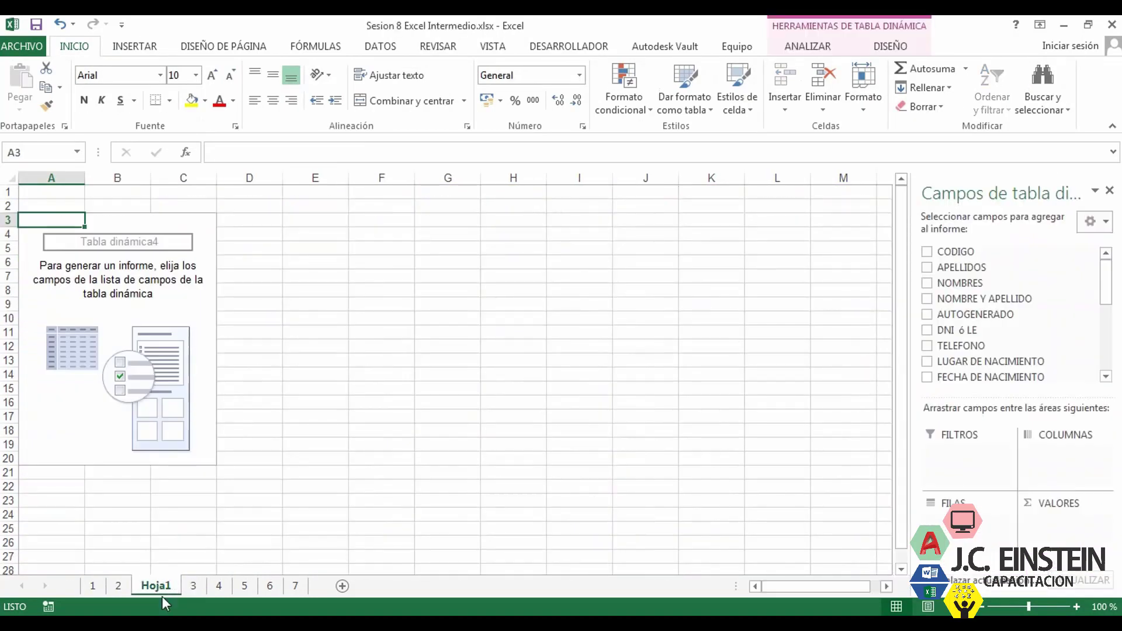
left_click(198, 585)
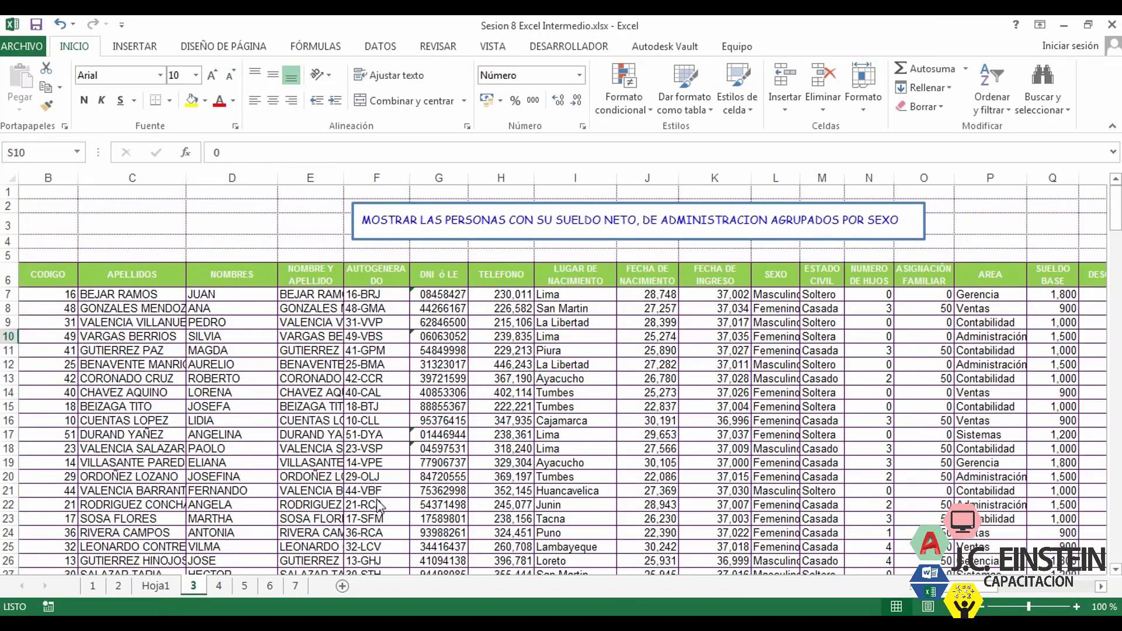
left_click(155, 587)
left_click(183, 588)
left_click(163, 591)
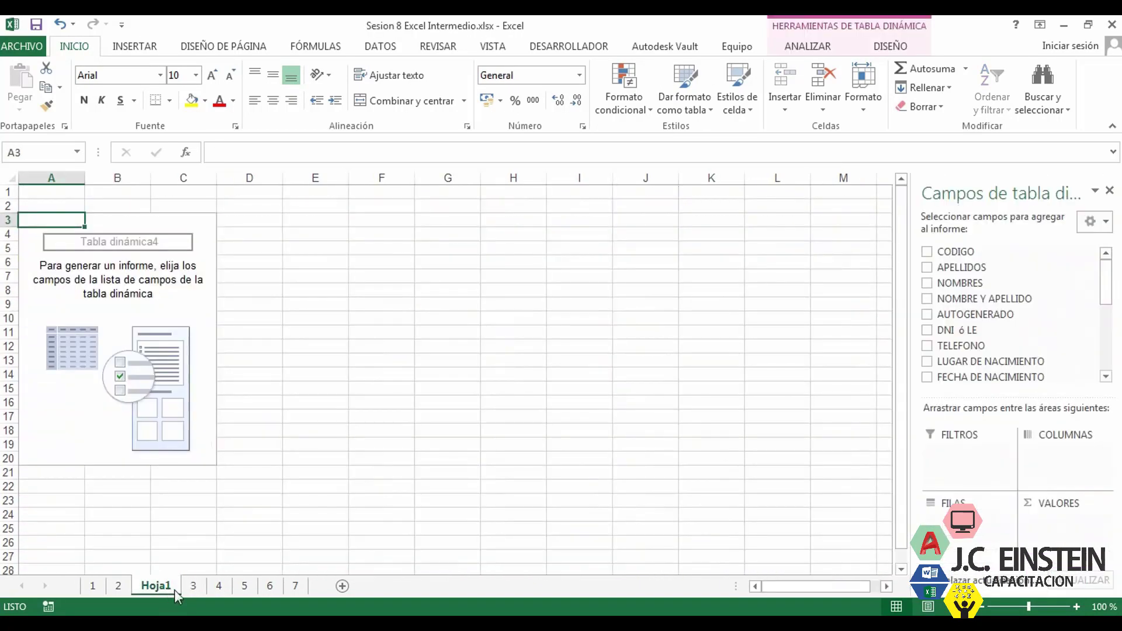
left_click(184, 590)
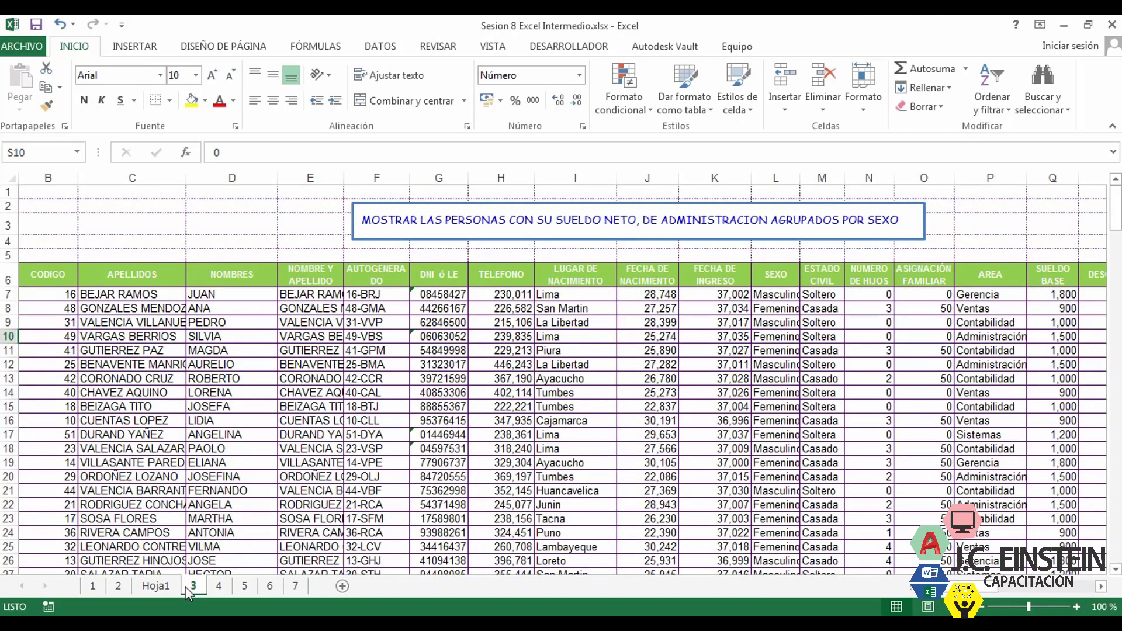
left_click(164, 587)
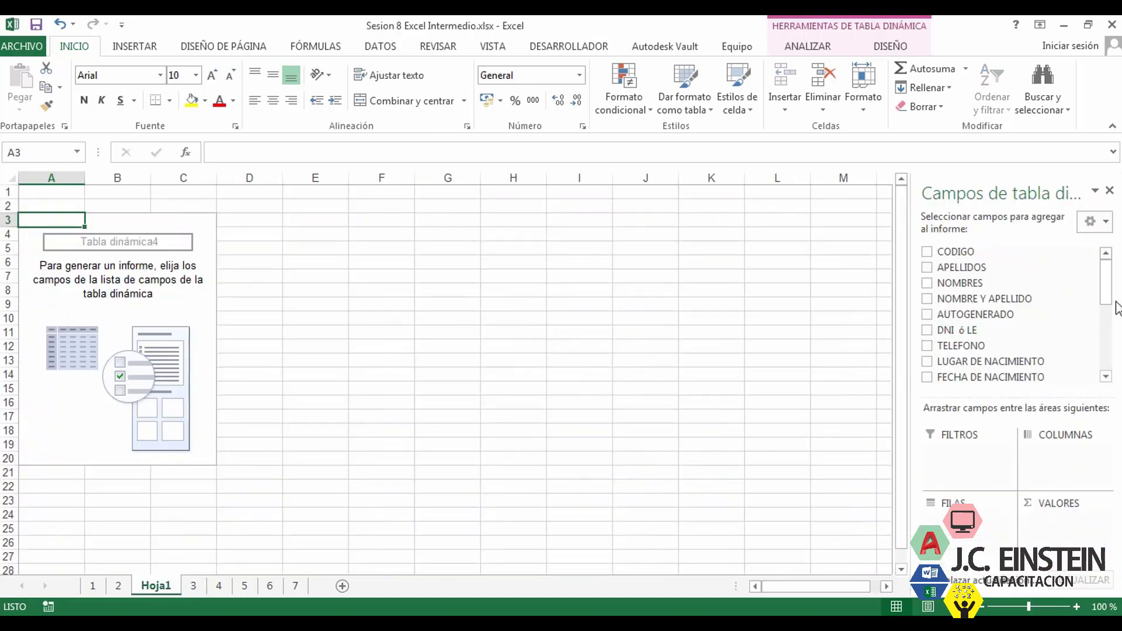
scroll(1017, 327, "down", 5)
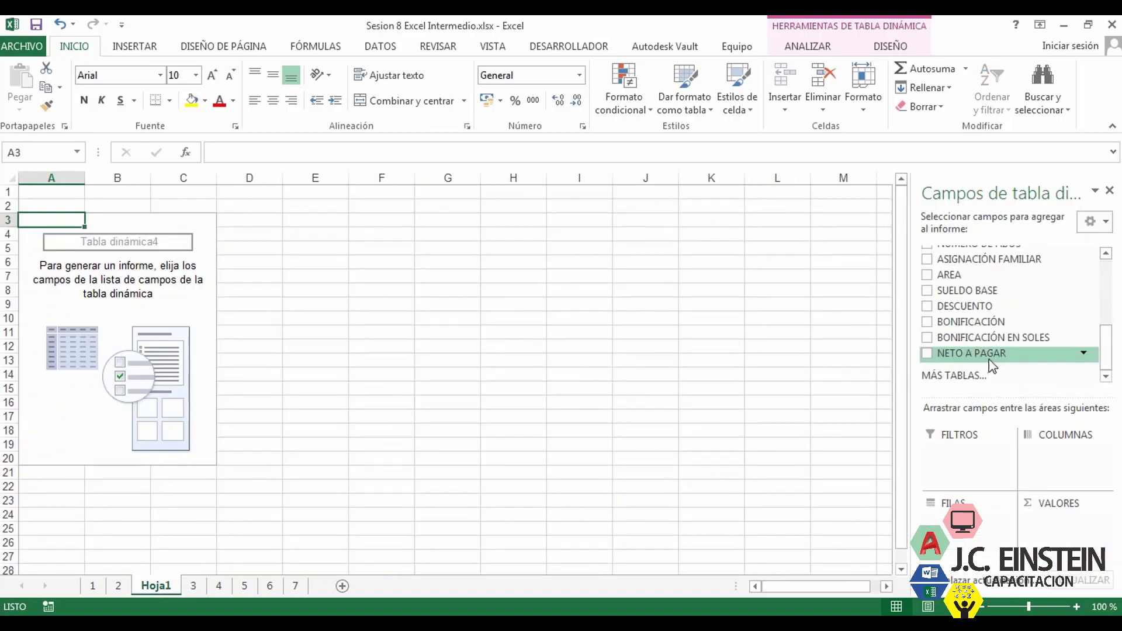
Sum NETO A PAGAR in Valores and list NOMBRE Y APELLIDO in Filas.
left_click_drag(970, 353, 1059, 519)
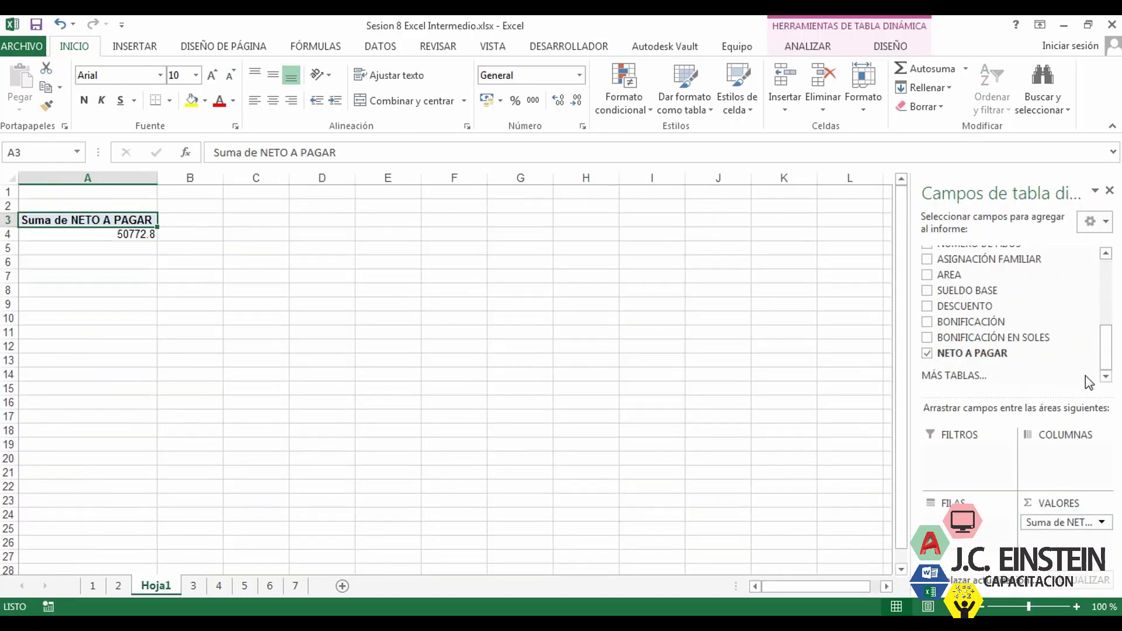
left_click_drag(1106, 350, 1101, 280)
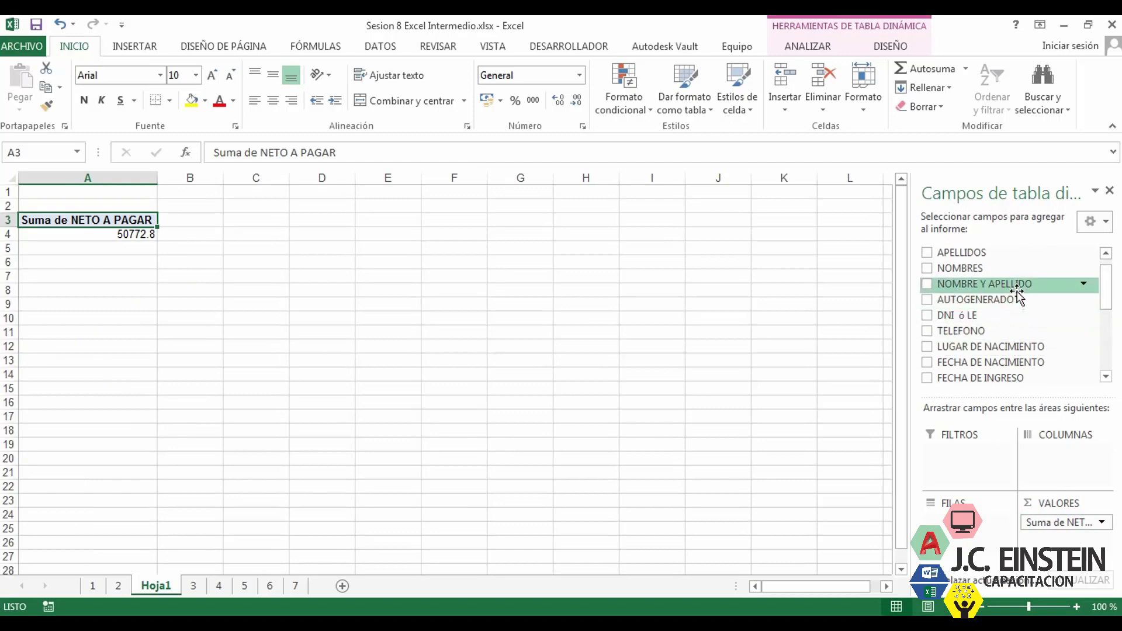
left_click_drag(1014, 300, 973, 535)
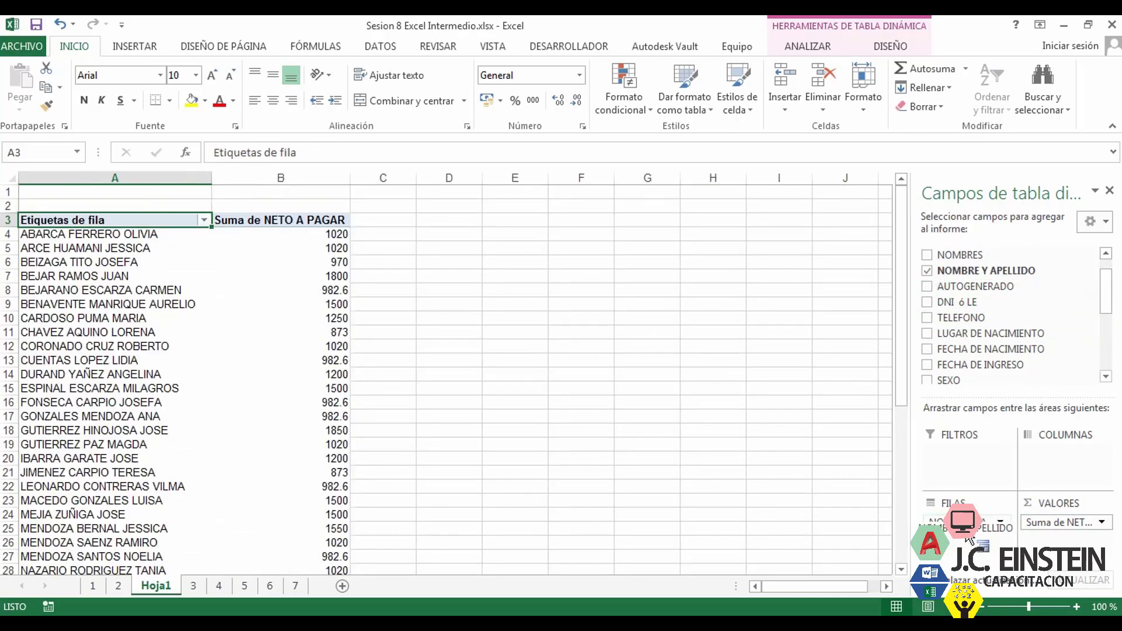
Recheck the sheet 3 task, then add SEXO above the names in Filas.
left_click(193, 586)
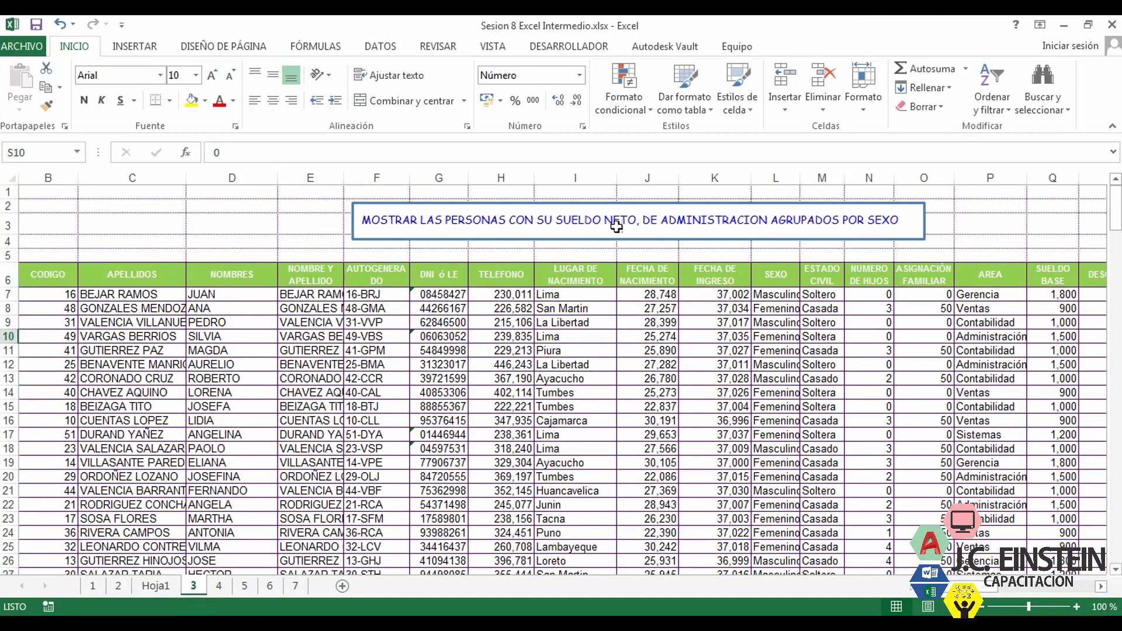
left_click(161, 587)
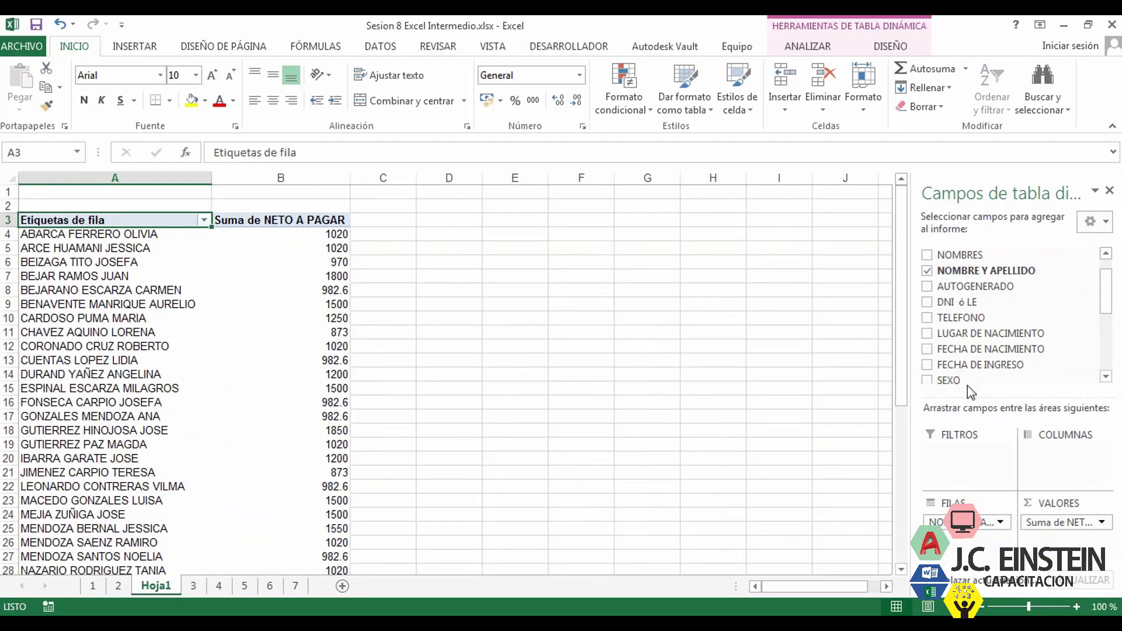
left_click_drag(967, 379, 979, 529)
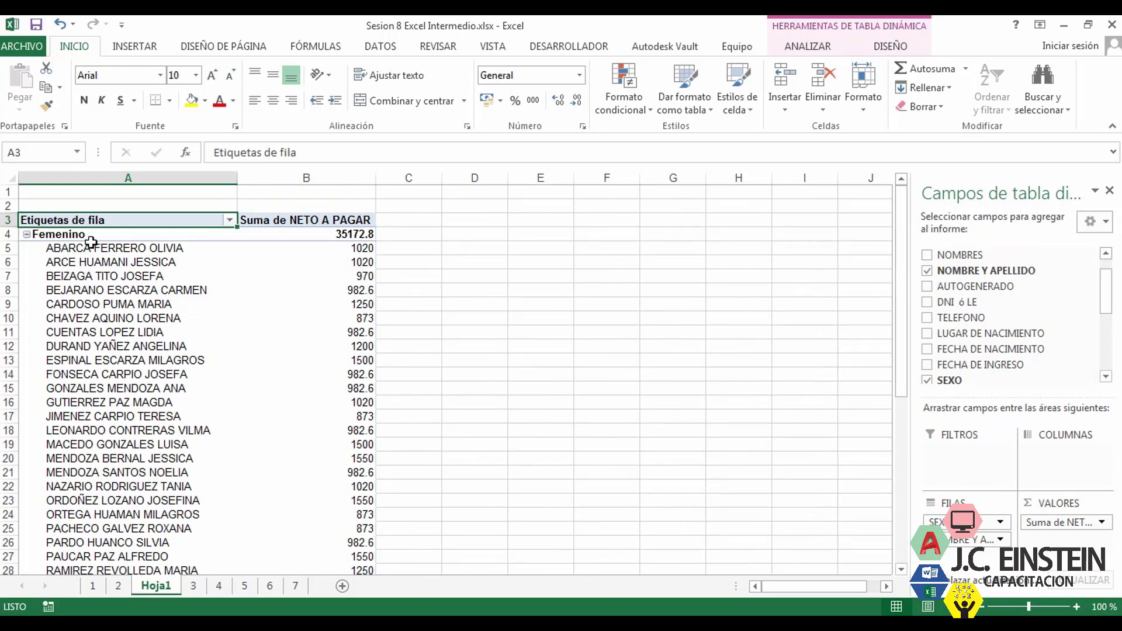
scroll(91, 241, "down", 10)
scroll(179, 451, "up", 1)
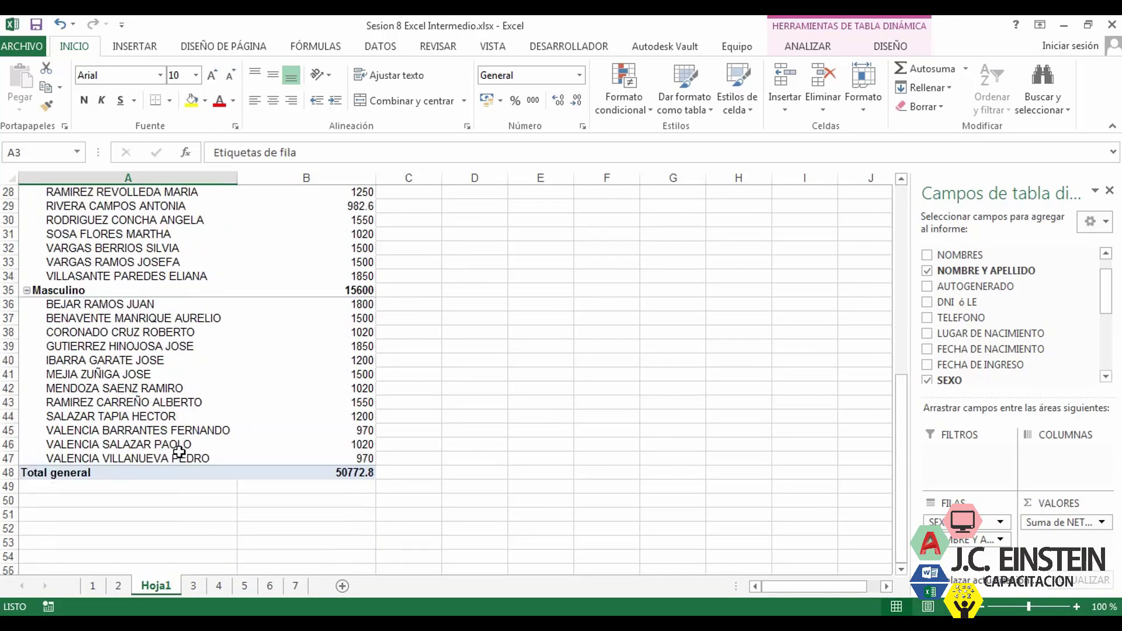
scroll(179, 451, "up", 9)
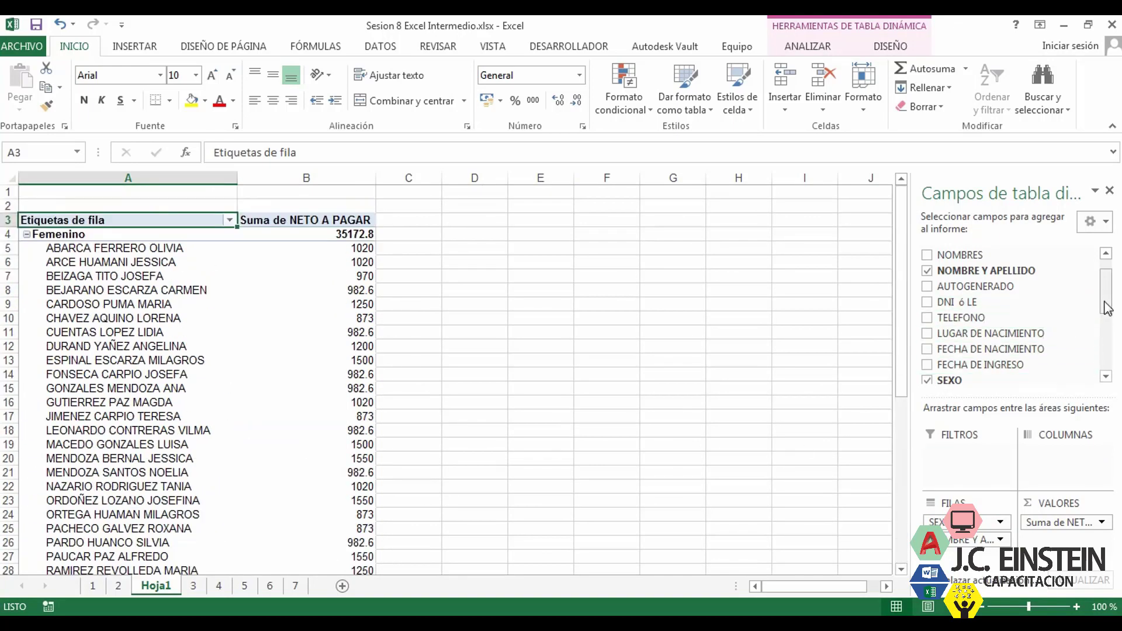
Add AREA to the pivot as a report filter.
left_click_drag(1106, 308, 1106, 337)
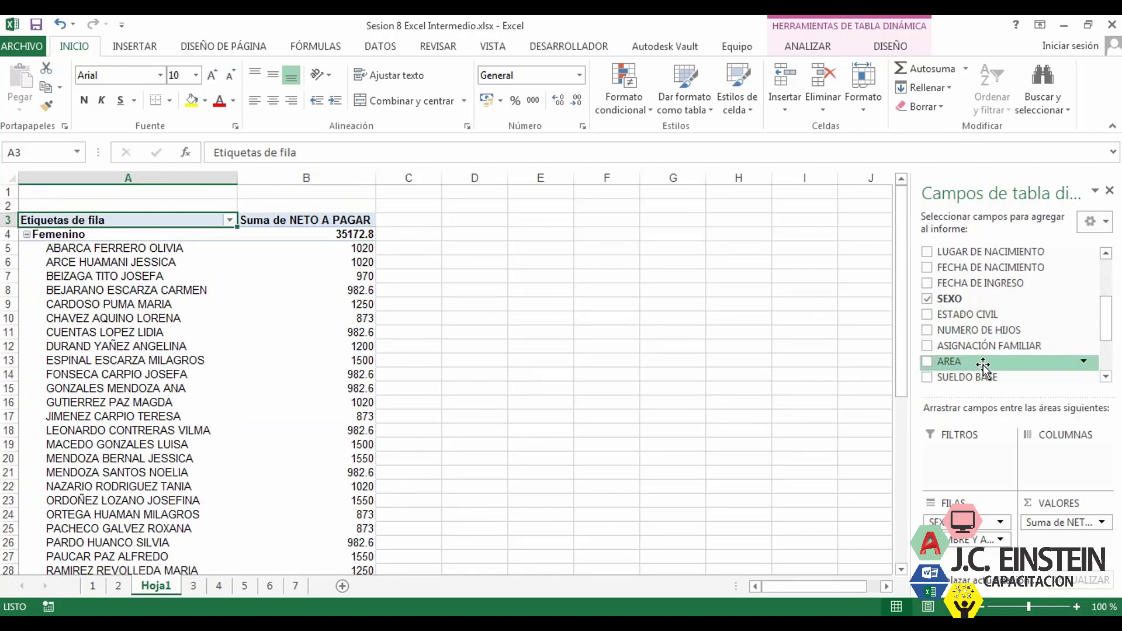
left_click_drag(983, 365, 970, 462)
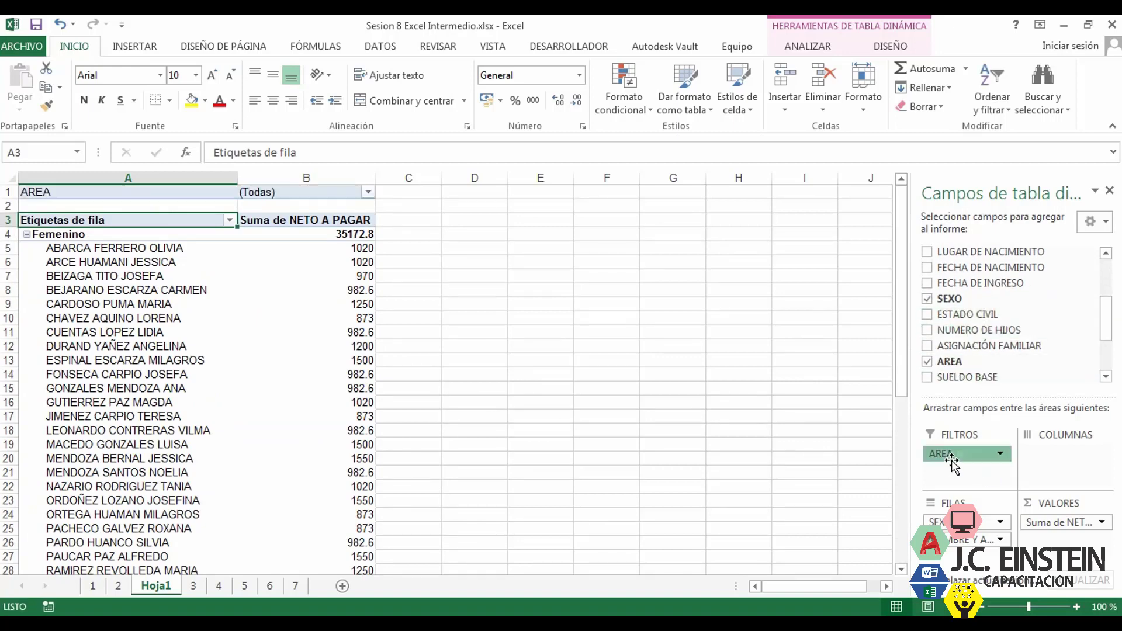
left_click(951, 460)
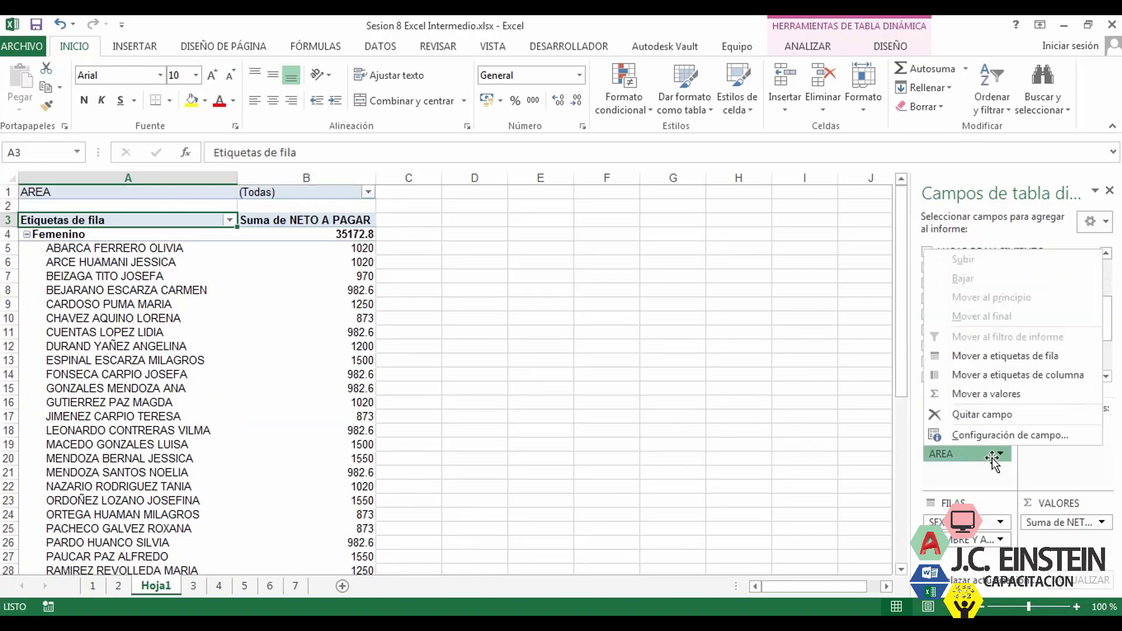
left_click(345, 225)
Filter AREA to Administración, giving Femenino 12200 and Masculino 4550.
left_click(369, 192)
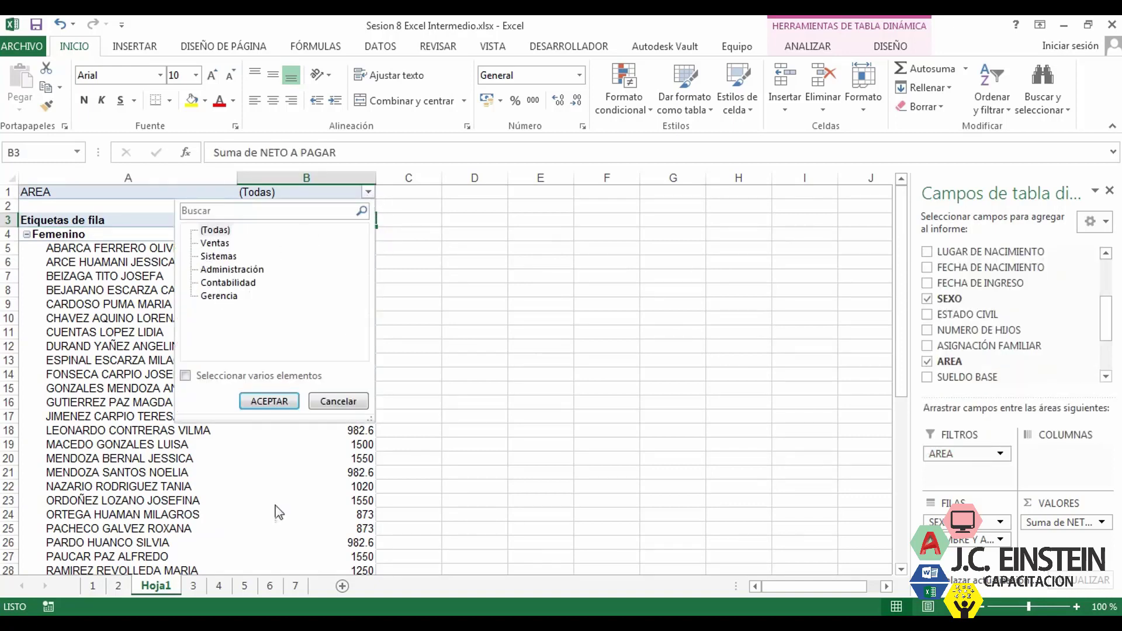
left_click(225, 269)
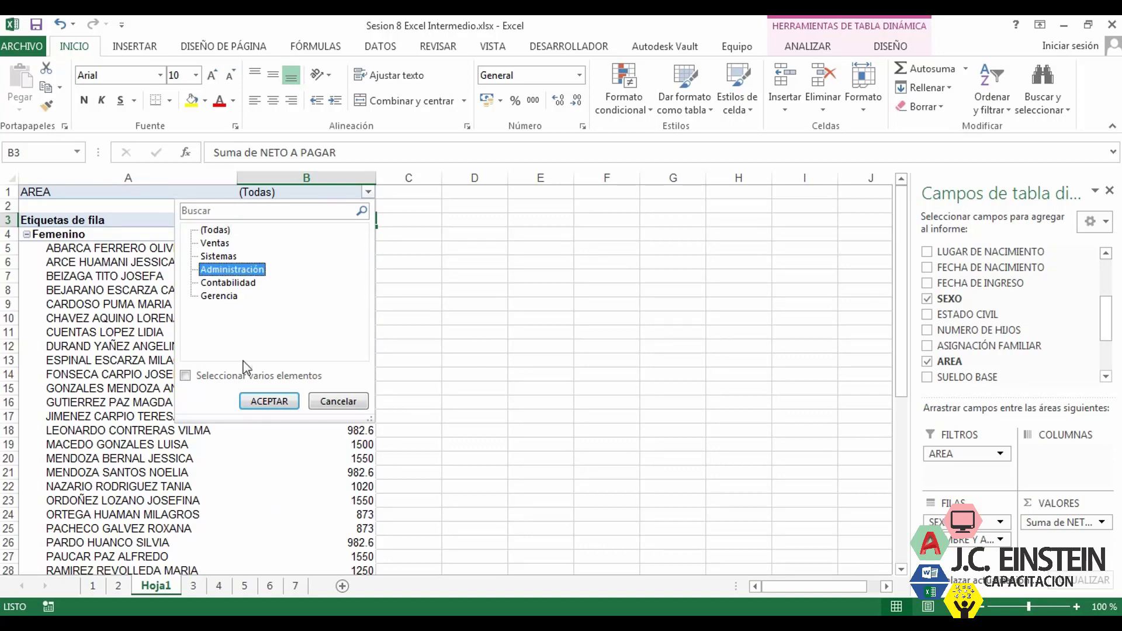
left_click(260, 401)
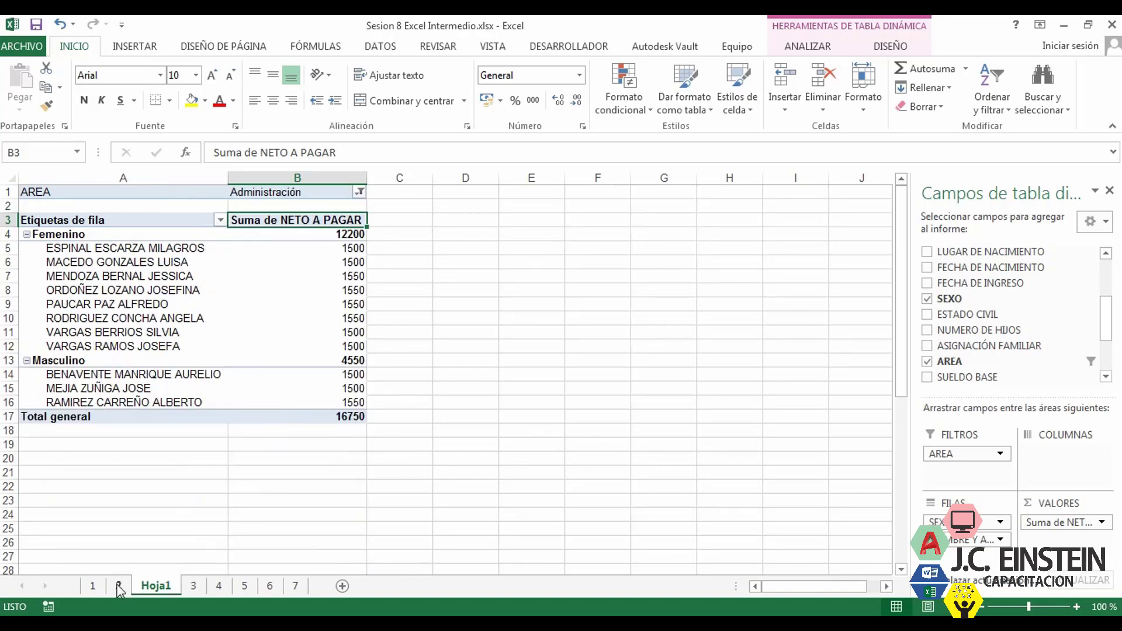
left_click(192, 585)
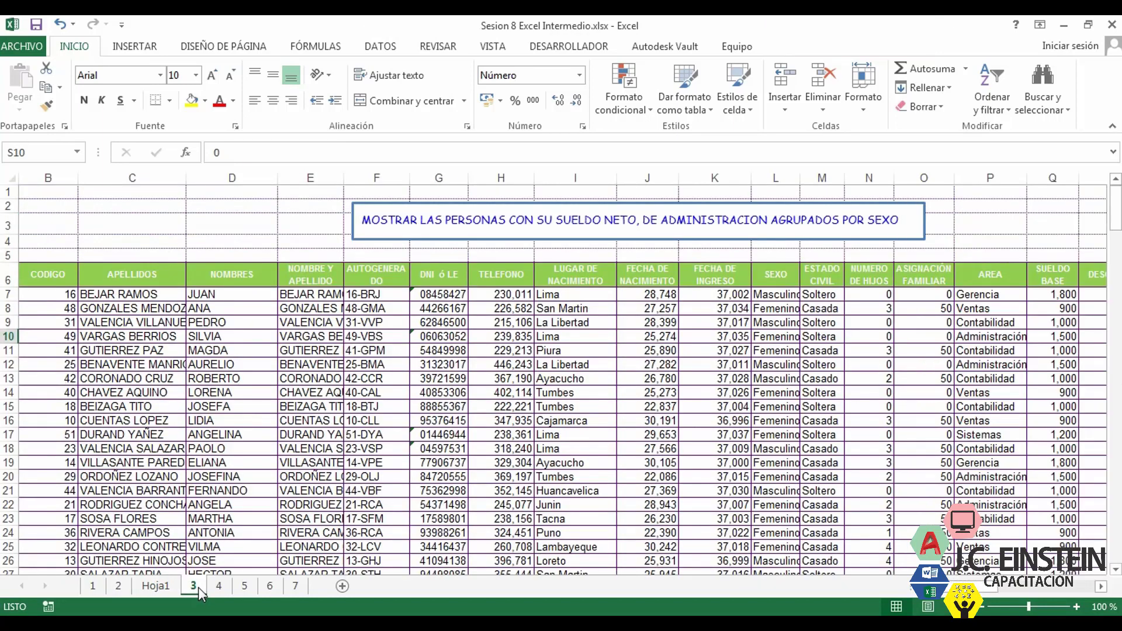
left_click(167, 587)
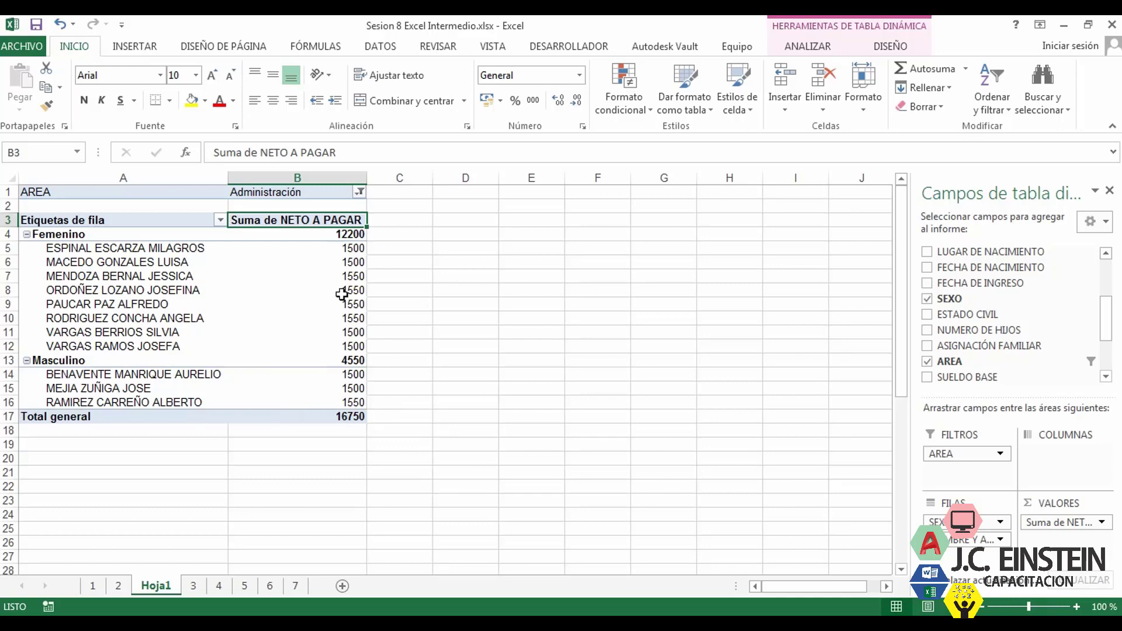
left_click(1101, 521)
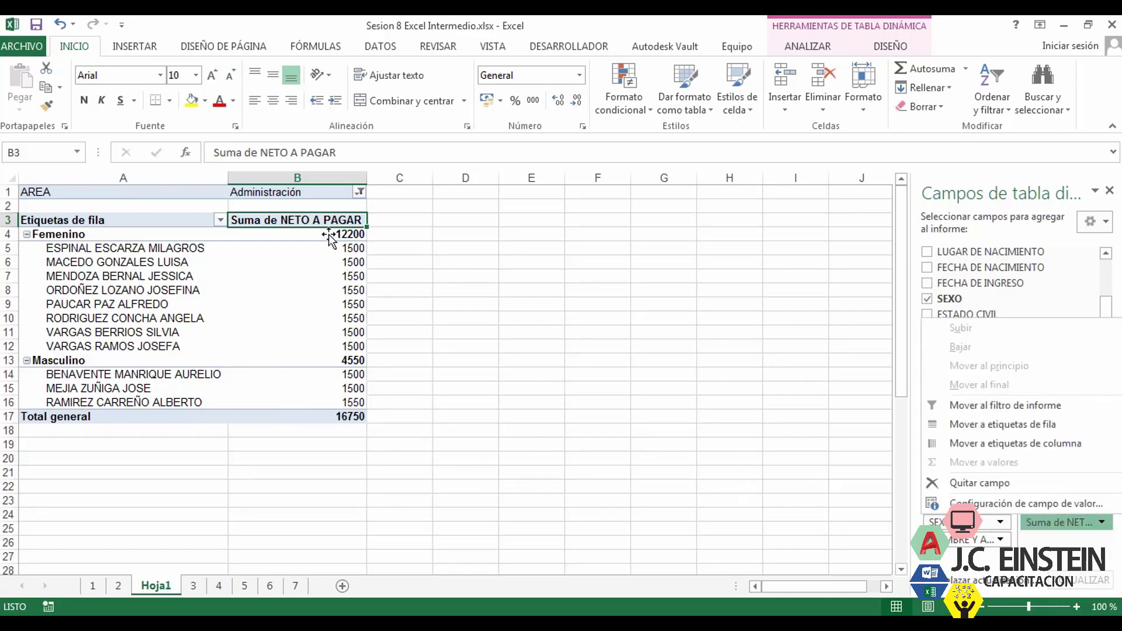
left_click(270, 238)
left_click(294, 225)
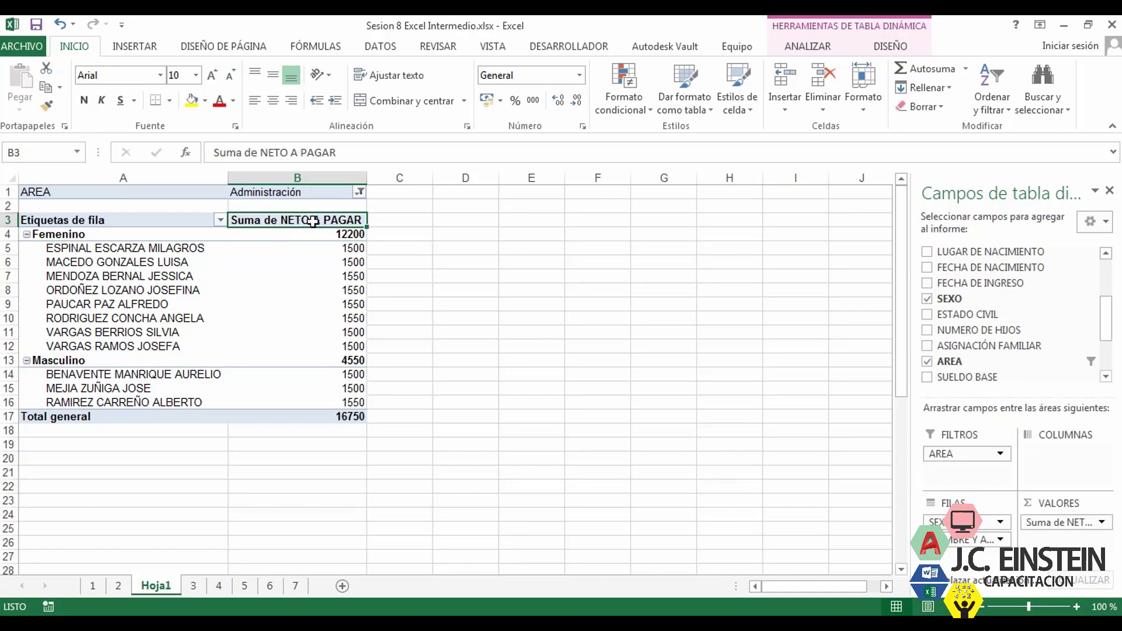
double_click(313, 221)
left_click(646, 197)
left_click(1102, 522)
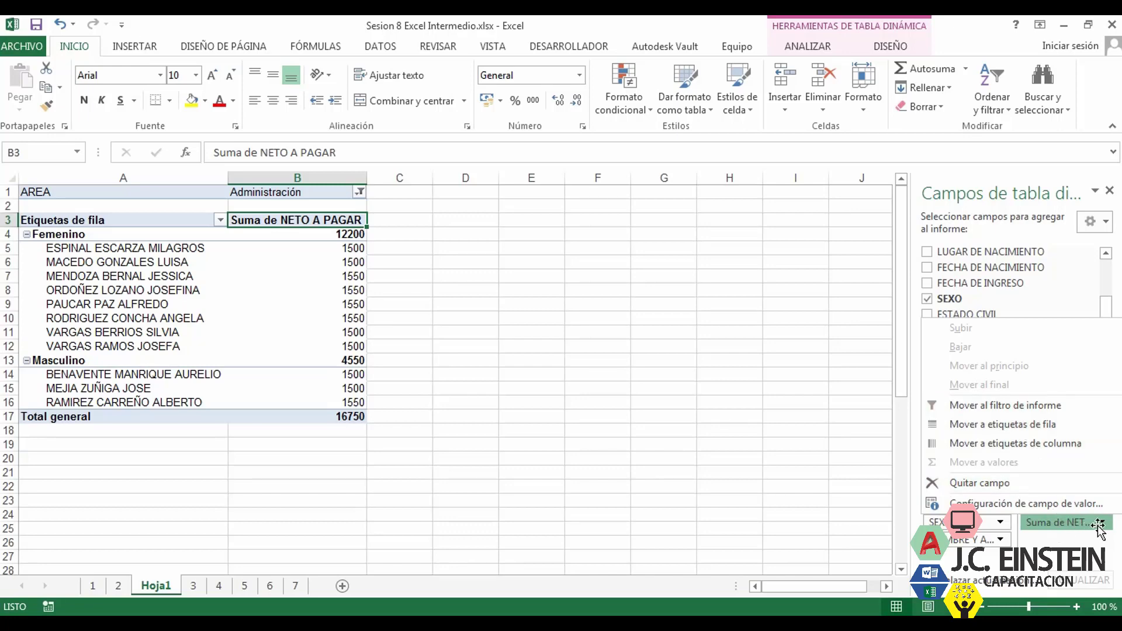
left_click(1012, 506)
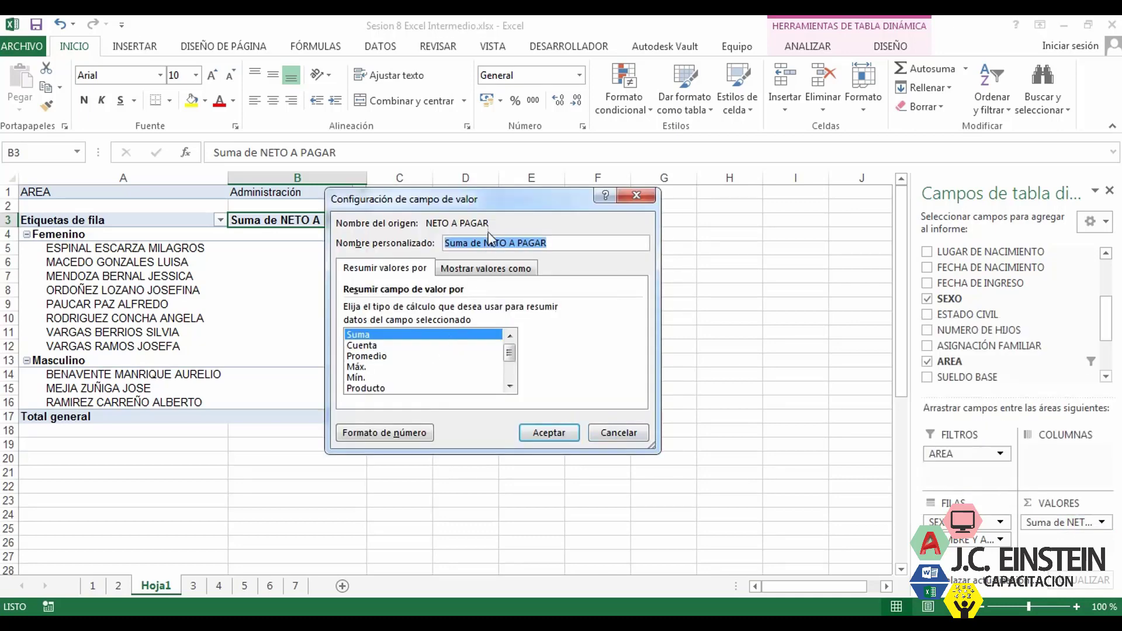
left_click_drag(500, 210, 541, 217)
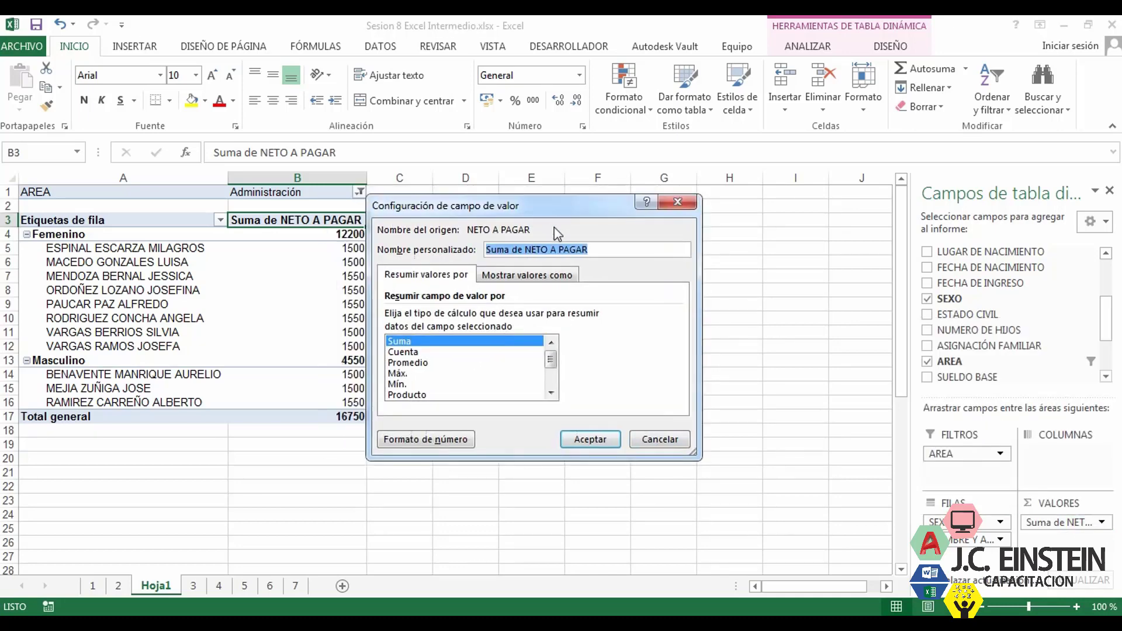
left_click(421, 365)
left_click(400, 383)
left_click(405, 373)
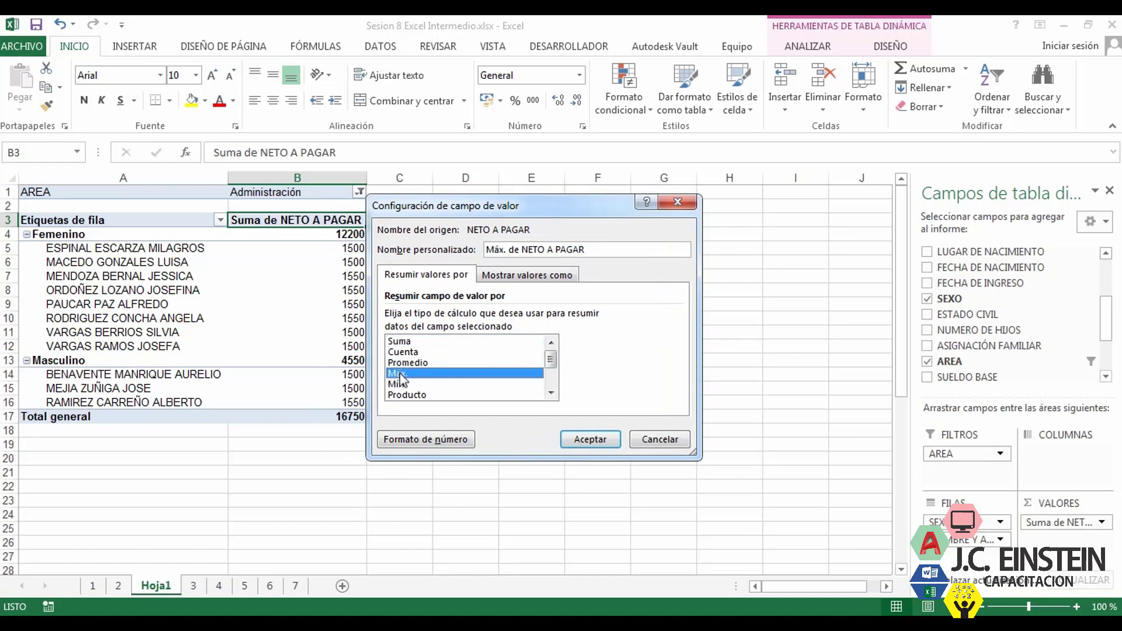
left_click(410, 363)
left_click(419, 350)
left_click(419, 358)
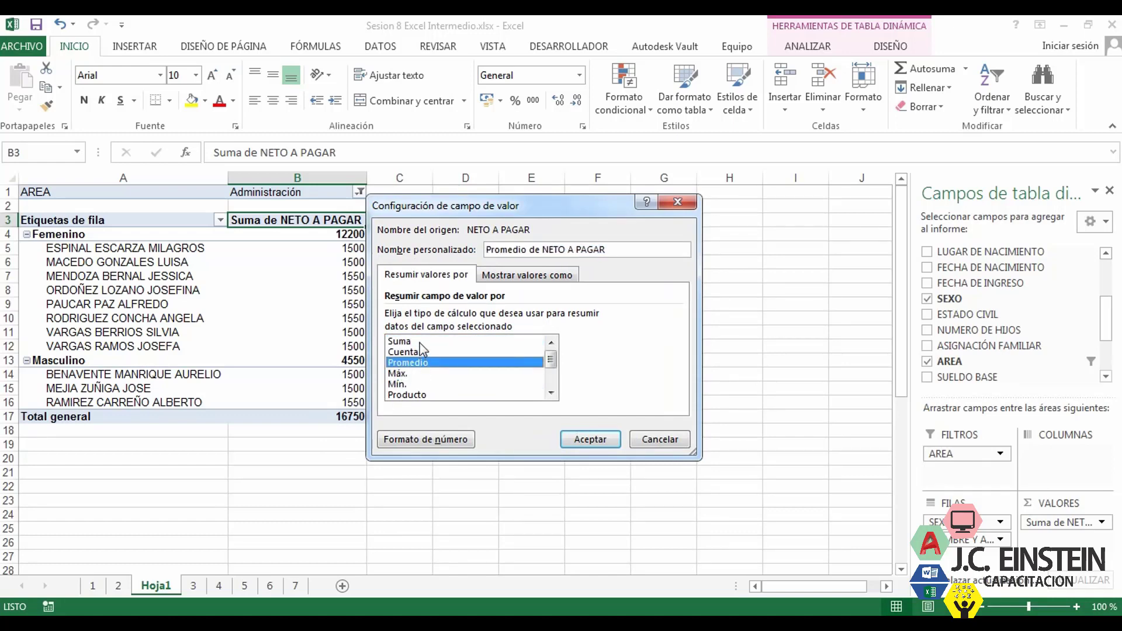
left_click(421, 342)
left_click(590, 440)
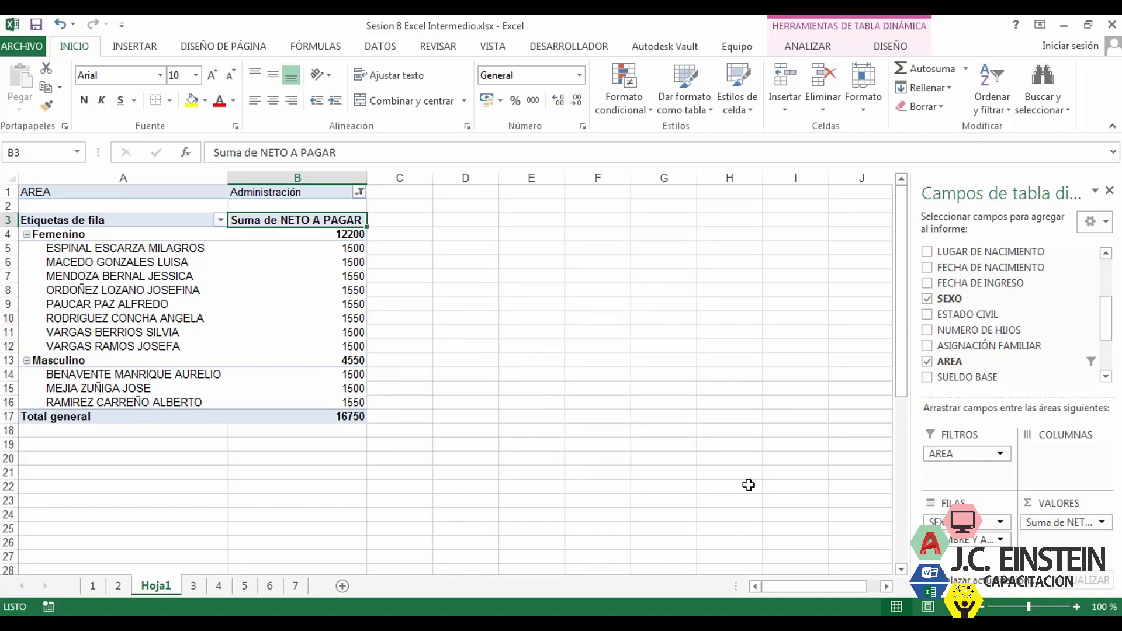
Review the net pay value field options and compare the pivot with sheet 3's data.
left_click(1055, 524)
left_click(706, 430)
left_click(308, 320)
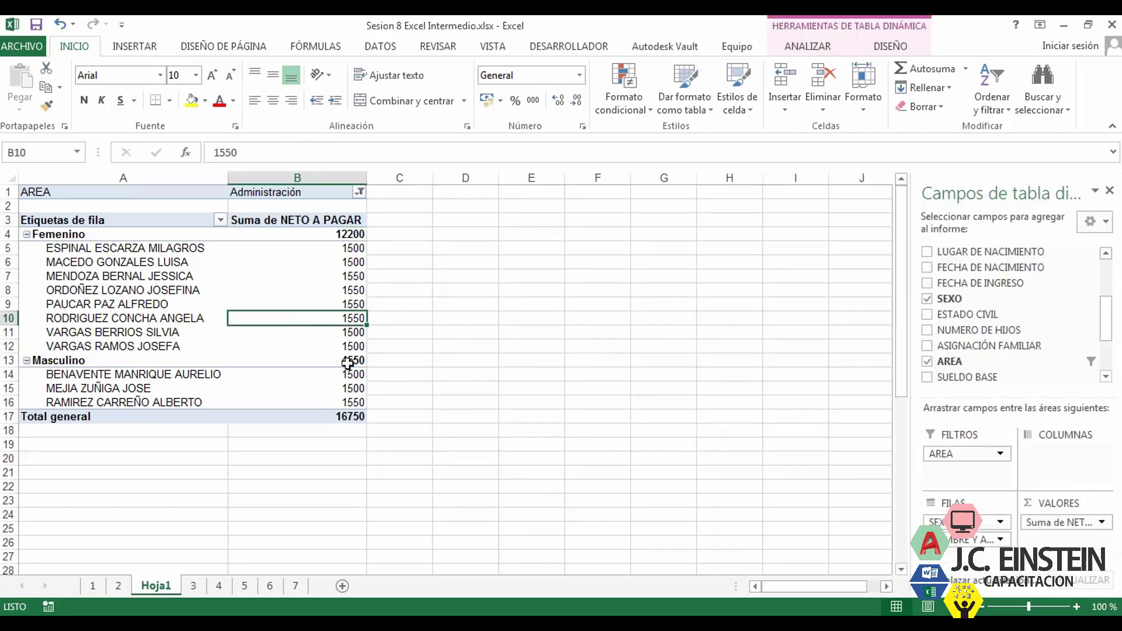
left_click(186, 587)
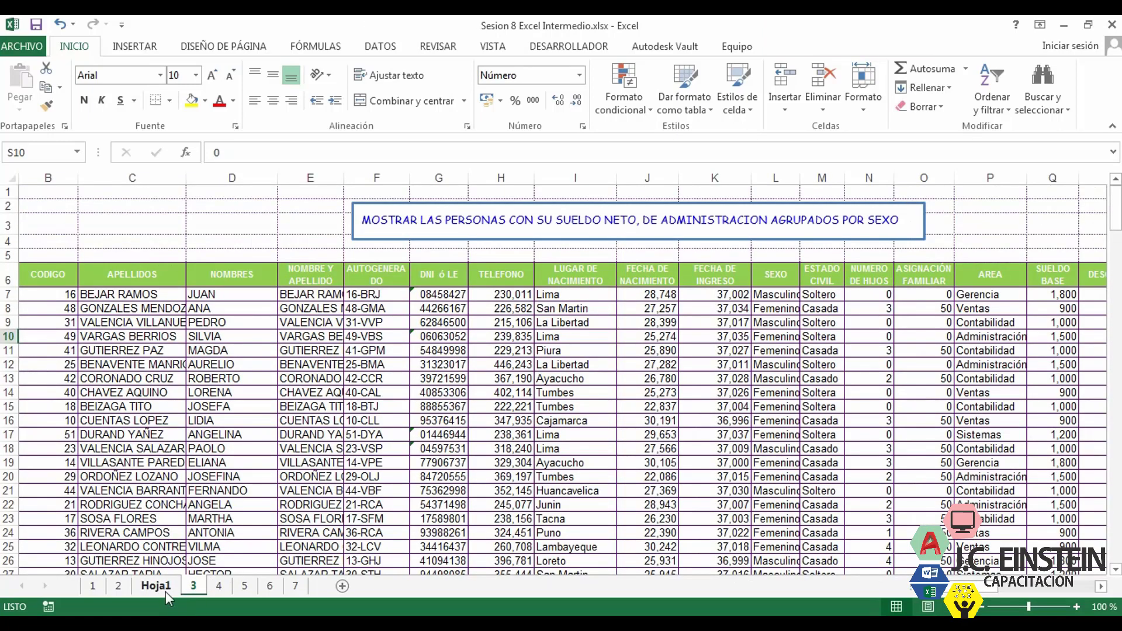
left_click(155, 585)
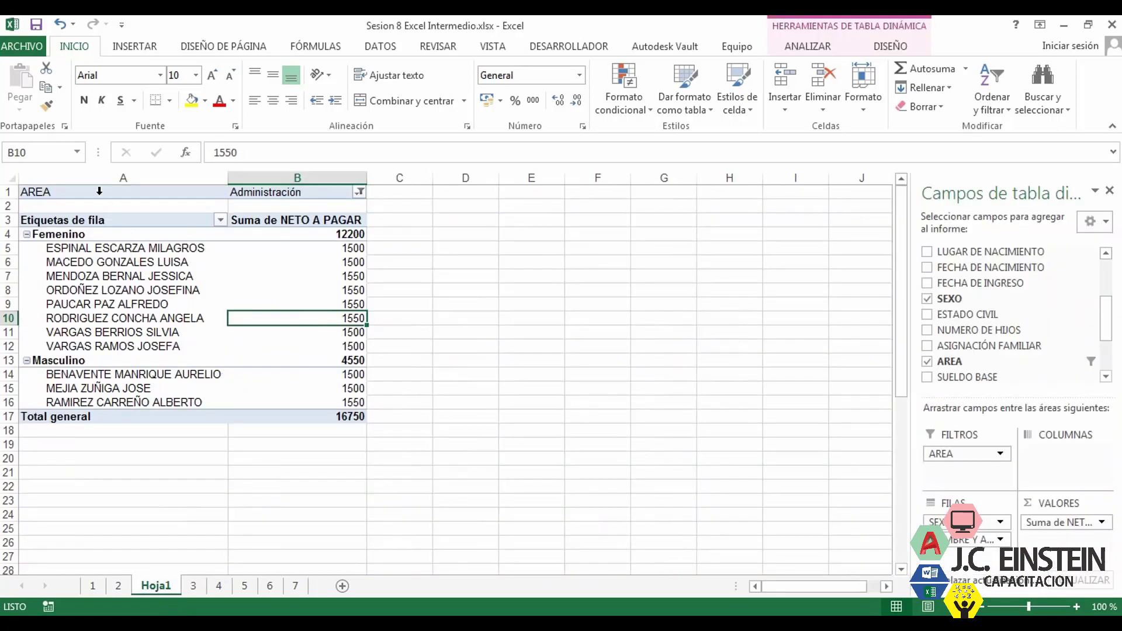
Select the whole pivot A1:B17, then go to sheet 4.
left_click_drag(99, 194, 331, 415)
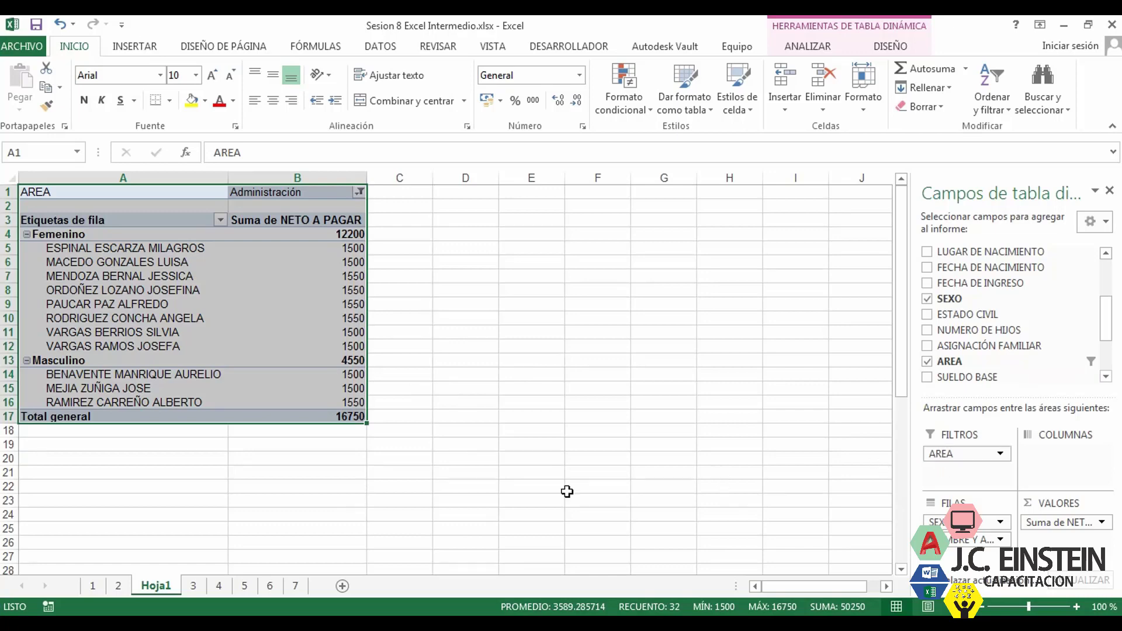
left_click(194, 586)
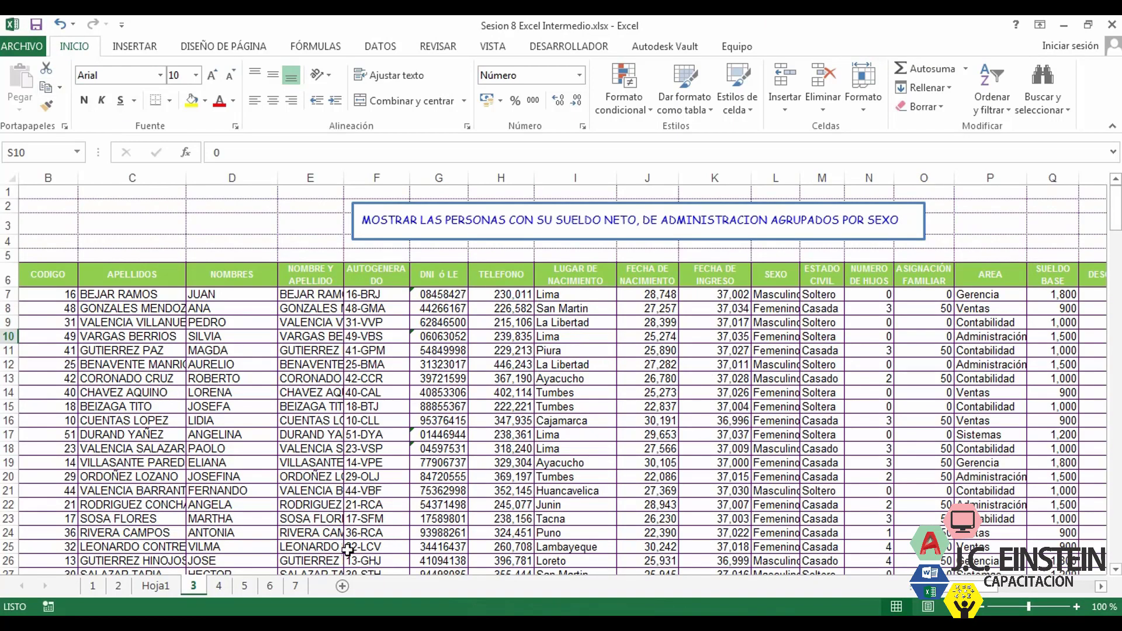
left_click(219, 592)
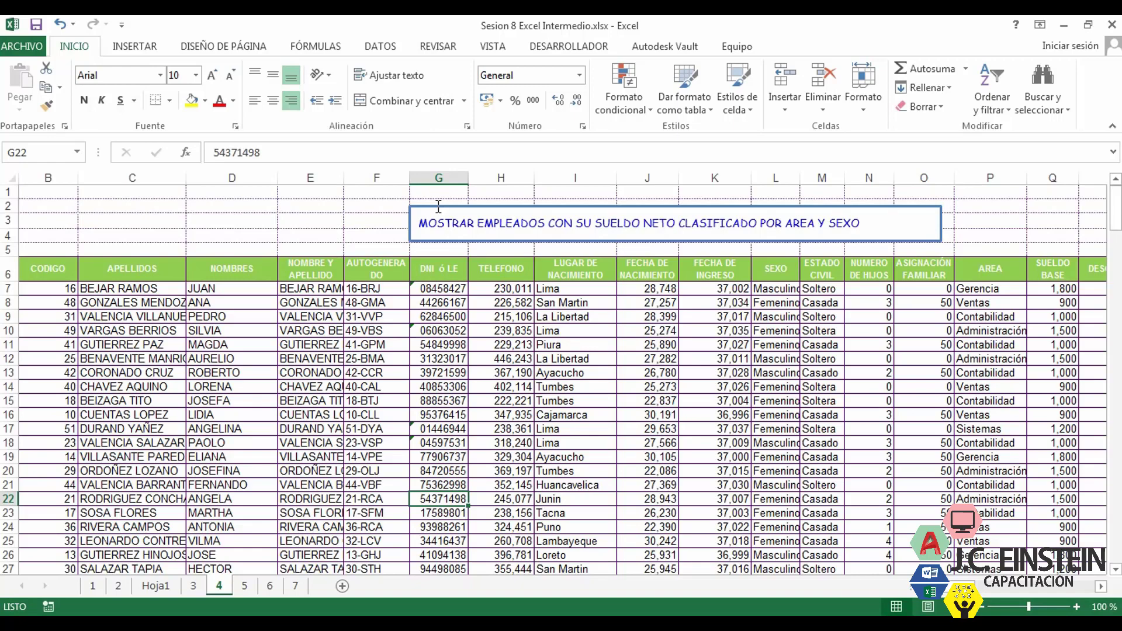
Scroll through sheet 4's table and select a cell inside the employee data.
scroll(1106, 591, "right", 6)
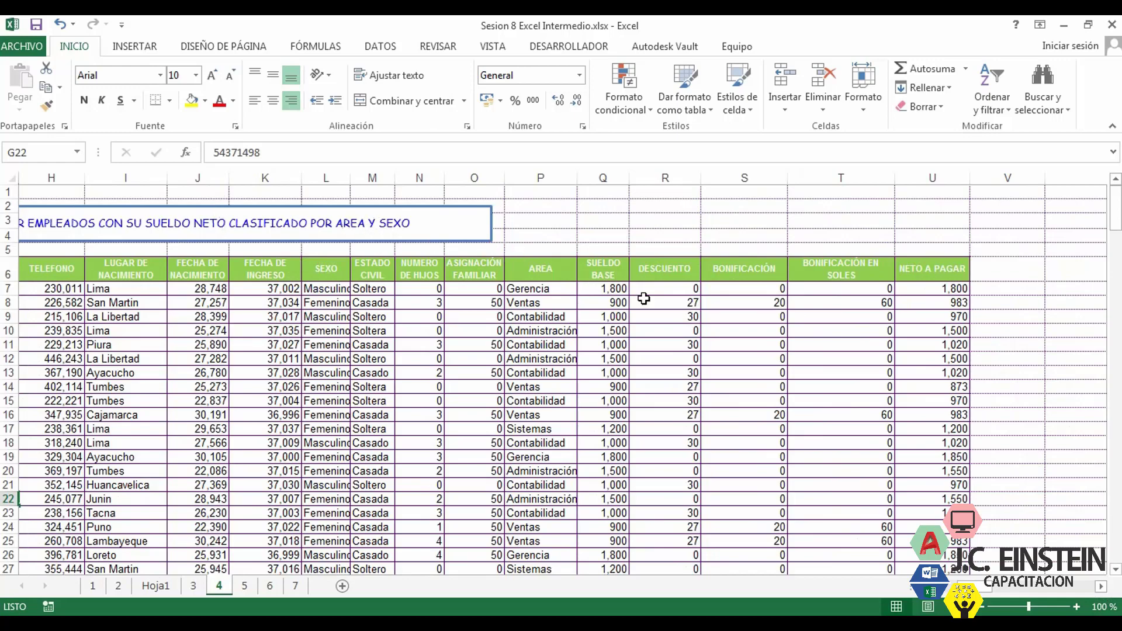
left_click(982, 589)
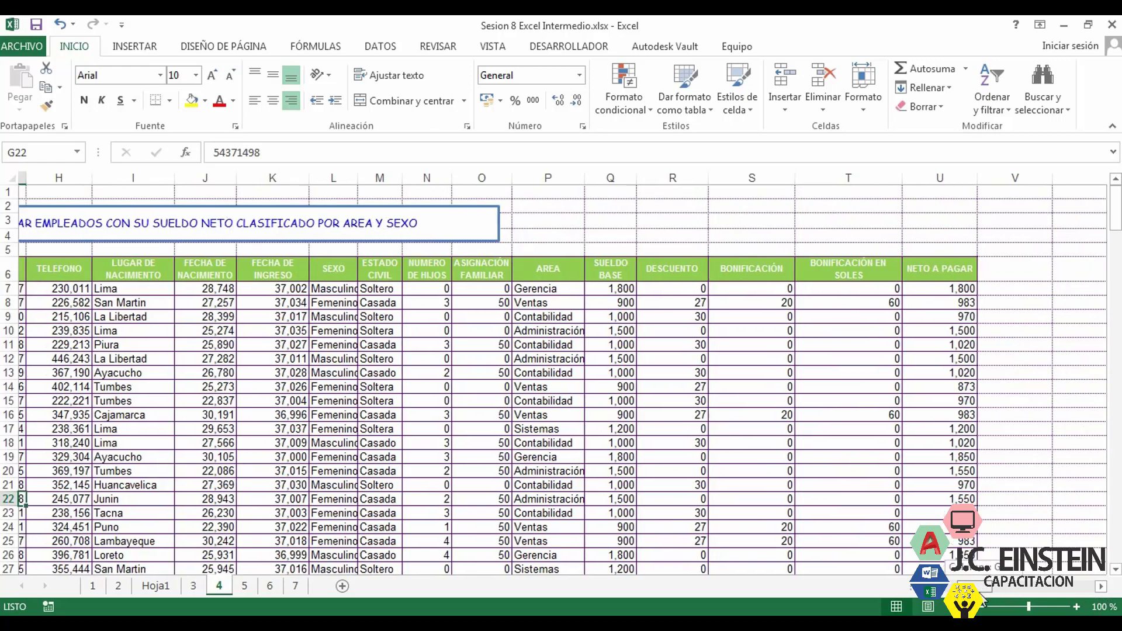
scroll(935, 380, "left", 6)
scroll(935, 379, "right", 8)
scroll(934, 380, "left", 5)
left_click(935, 414)
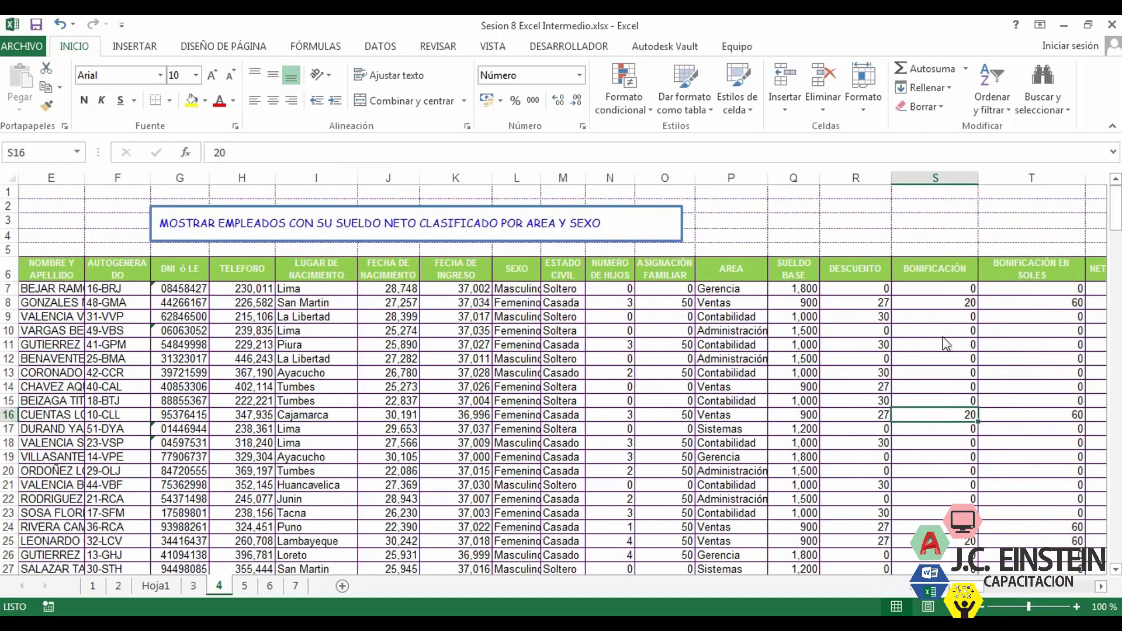
left_click(943, 333)
Insert a pivot table from B6:U48 on the existing sheet at cell W6.
left_click(135, 46)
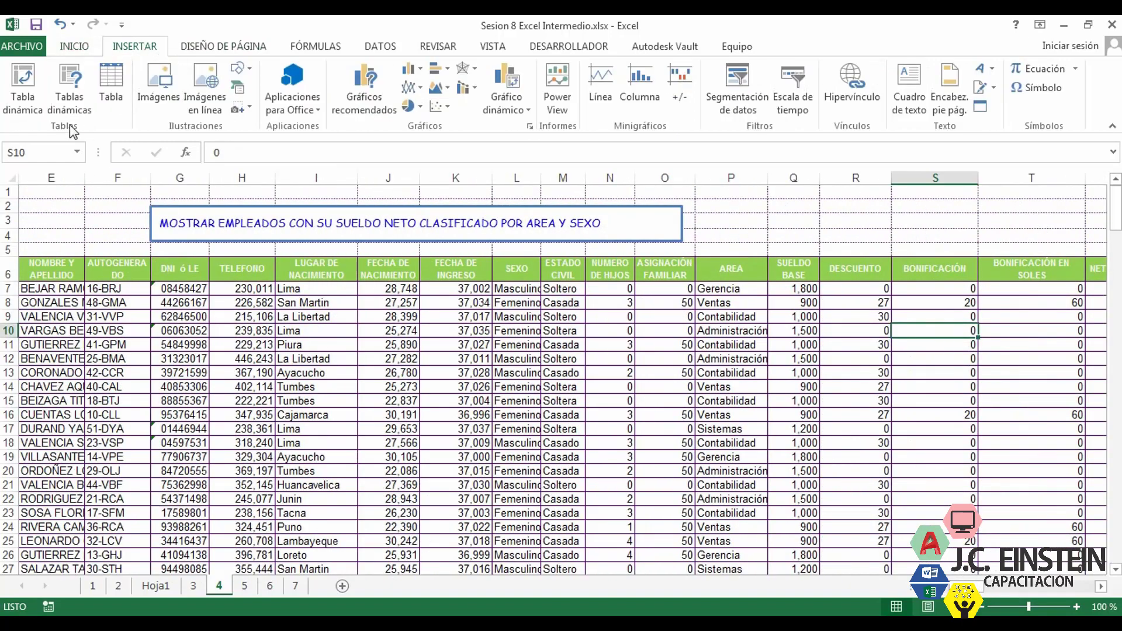
left_click(36, 113)
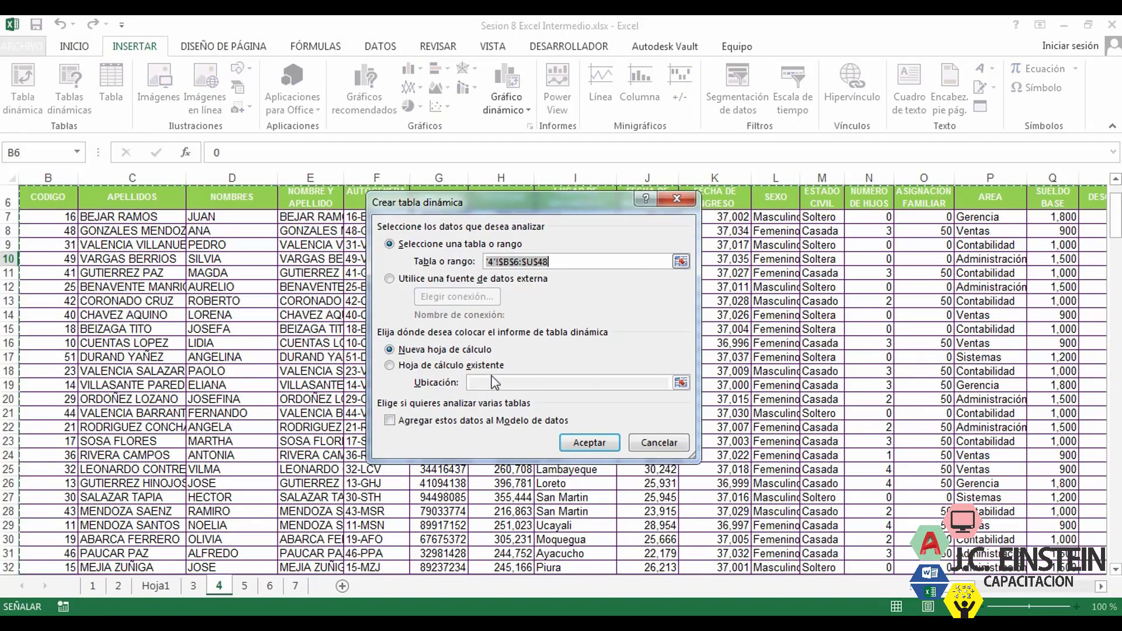
left_click(471, 368)
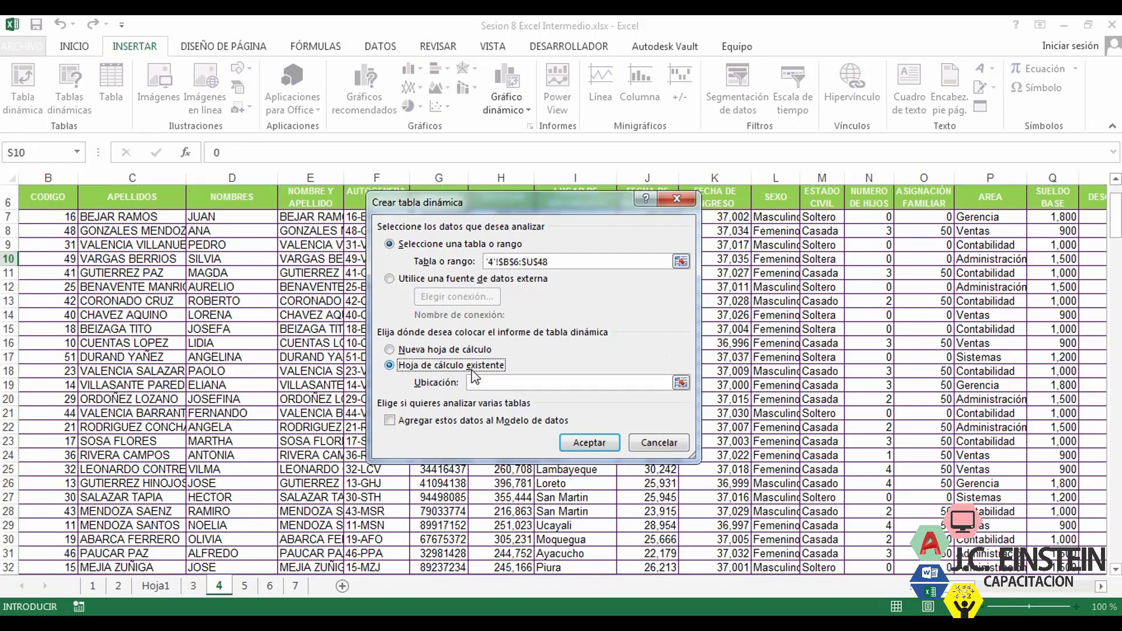
left_click(681, 383)
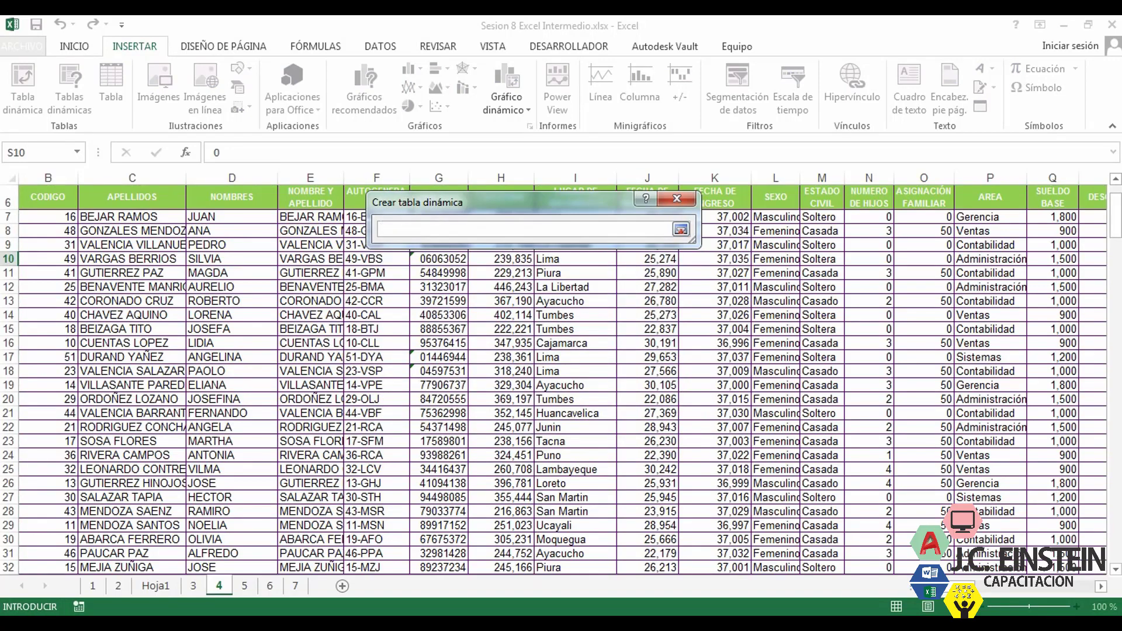
scroll(631, 298, "right", 5)
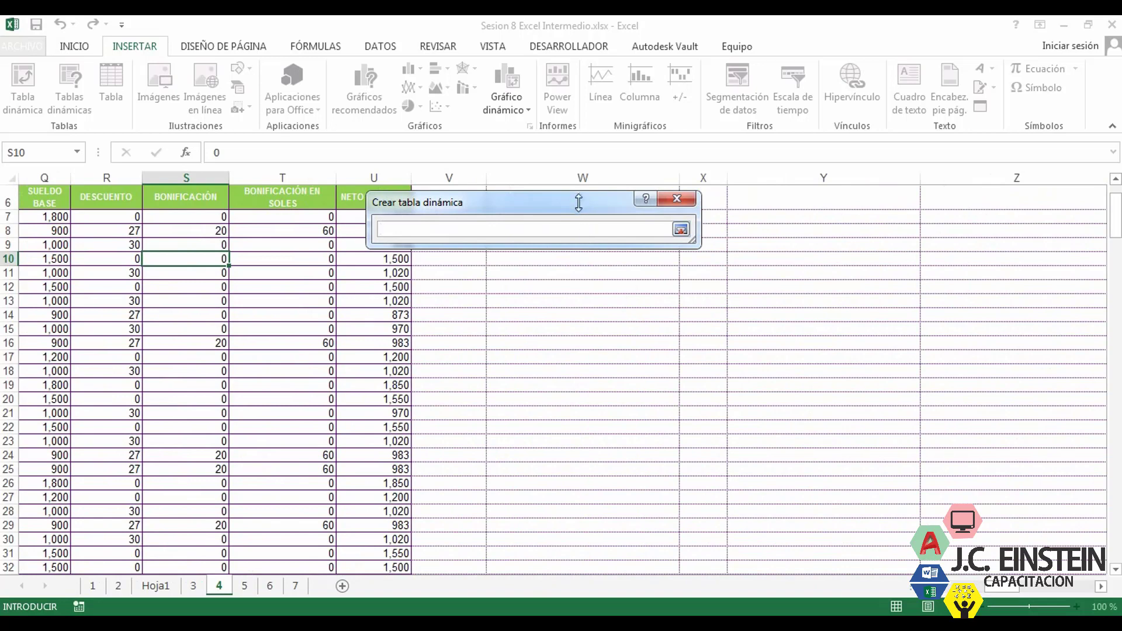
left_click_drag(580, 203, 572, 313)
scroll(573, 314, "up", 2)
left_click(556, 269)
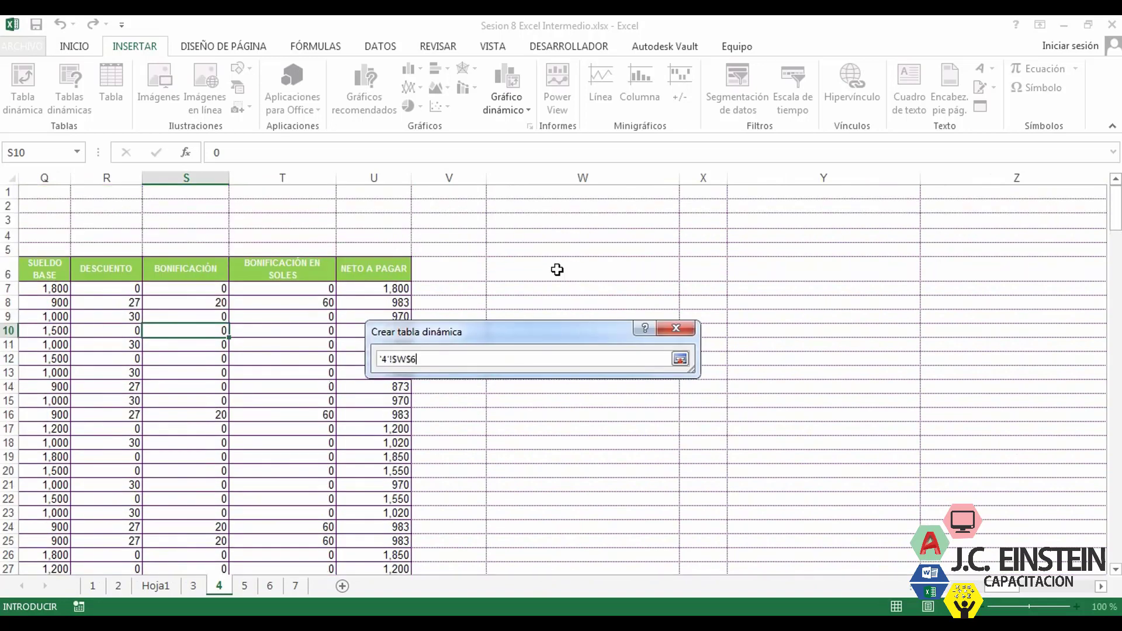
left_click(679, 358)
left_click(588, 572)
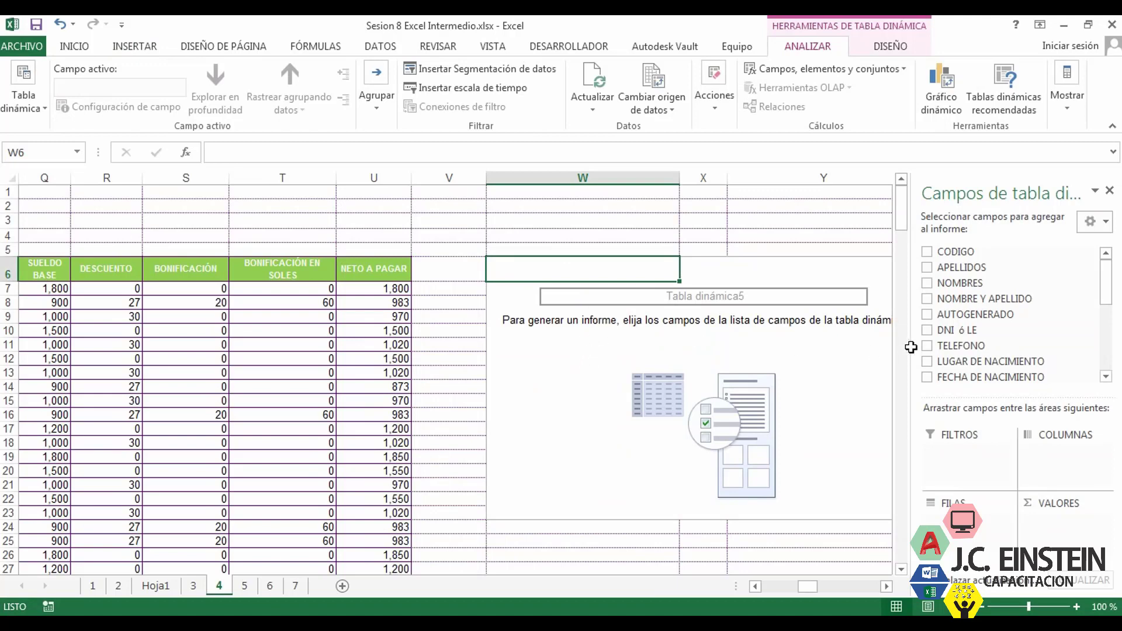
List NOMBRE Y APELLIDO in Filas and sum NETO A PAGAR in Valores.
left_click_drag(986, 299, 967, 535)
scroll(993, 350, "down", 4)
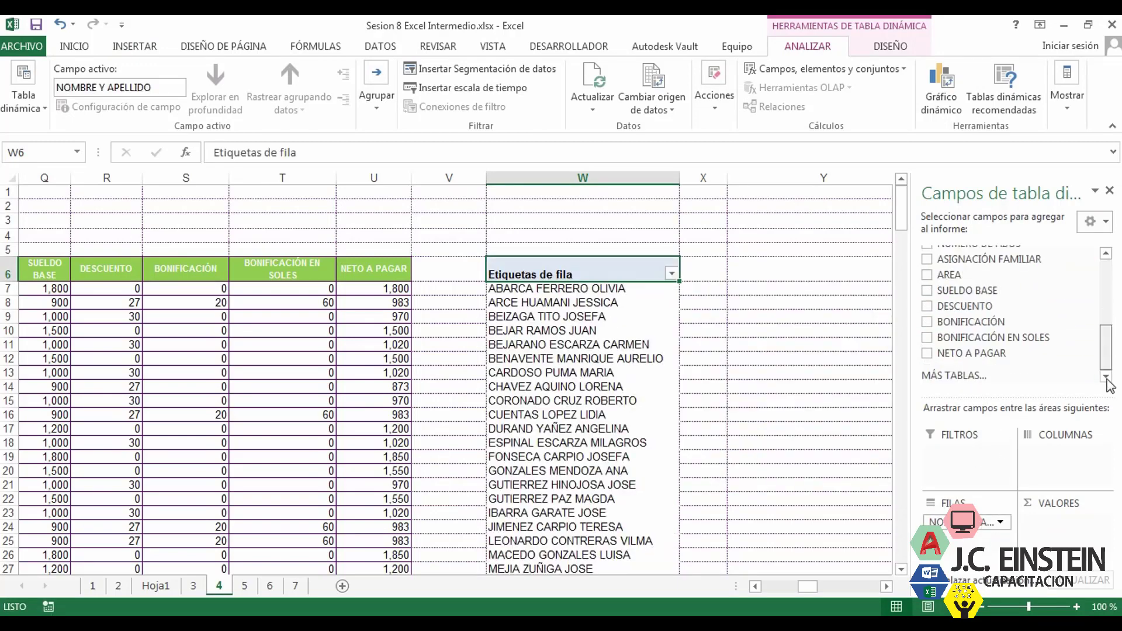
left_click_drag(996, 359, 1054, 523)
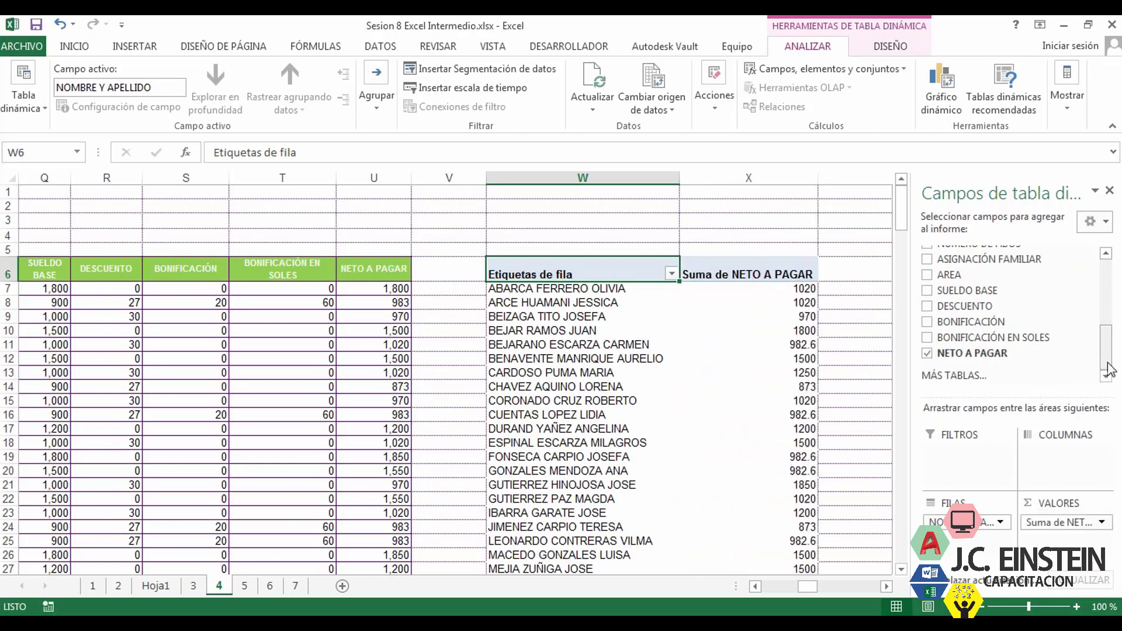
left_click_drag(1109, 365, 1115, 316)
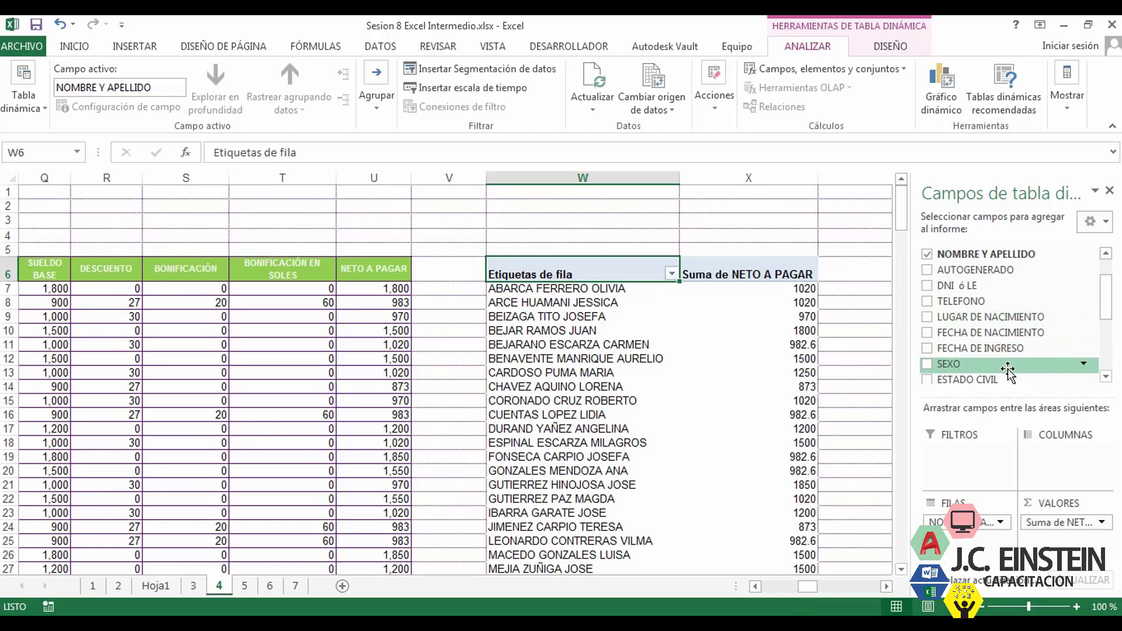
Add SEXO and then AREA to Filas above the employee names, and review the result.
left_click_drag(1090, 365, 979, 530)
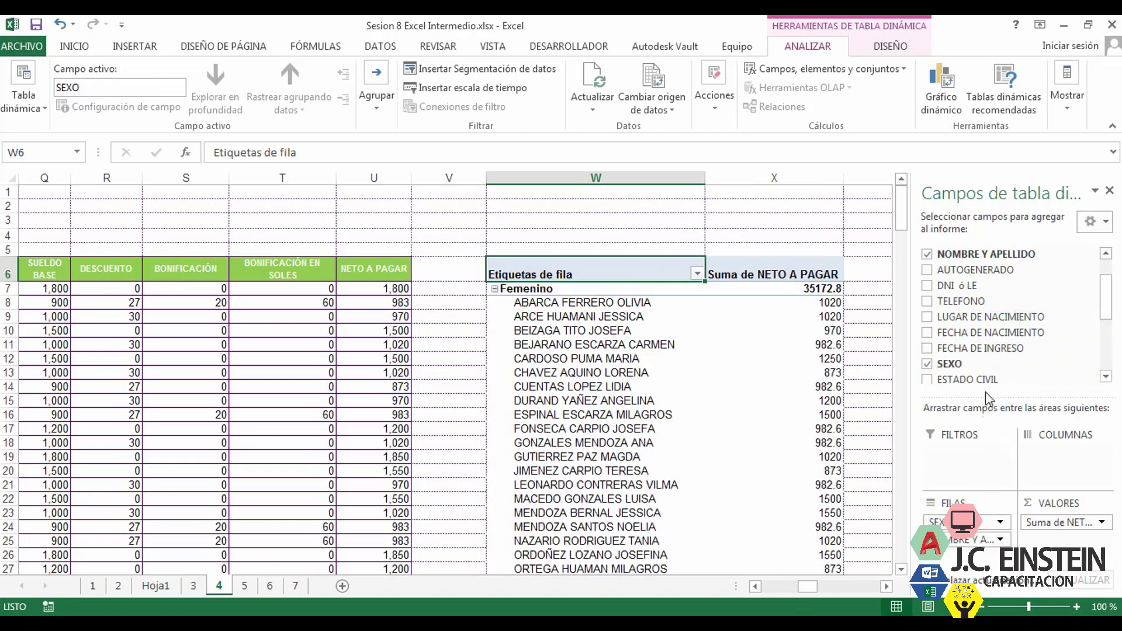
left_click_drag(1109, 318, 1113, 358)
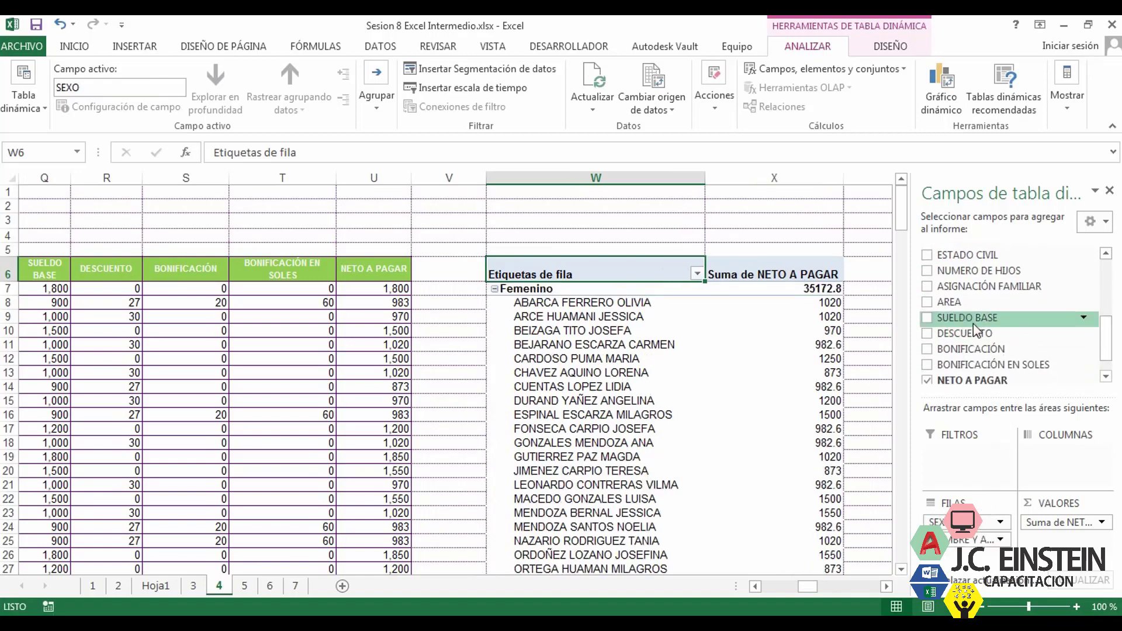
left_click_drag(991, 303, 993, 540)
scroll(669, 472, "down", 2)
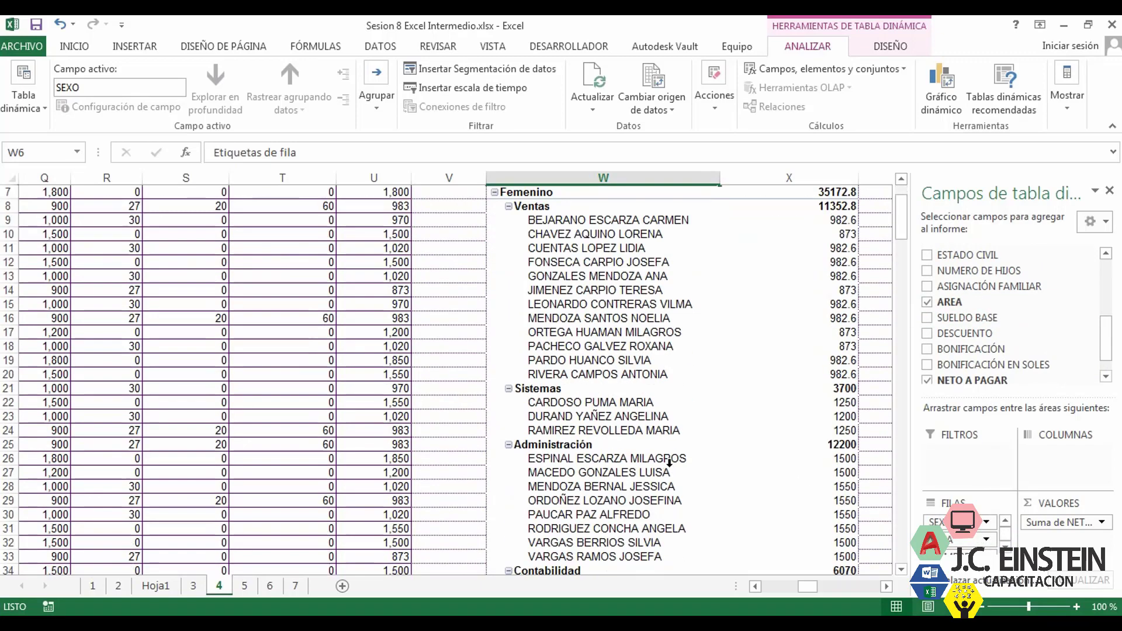
scroll(681, 456, "up", 2)
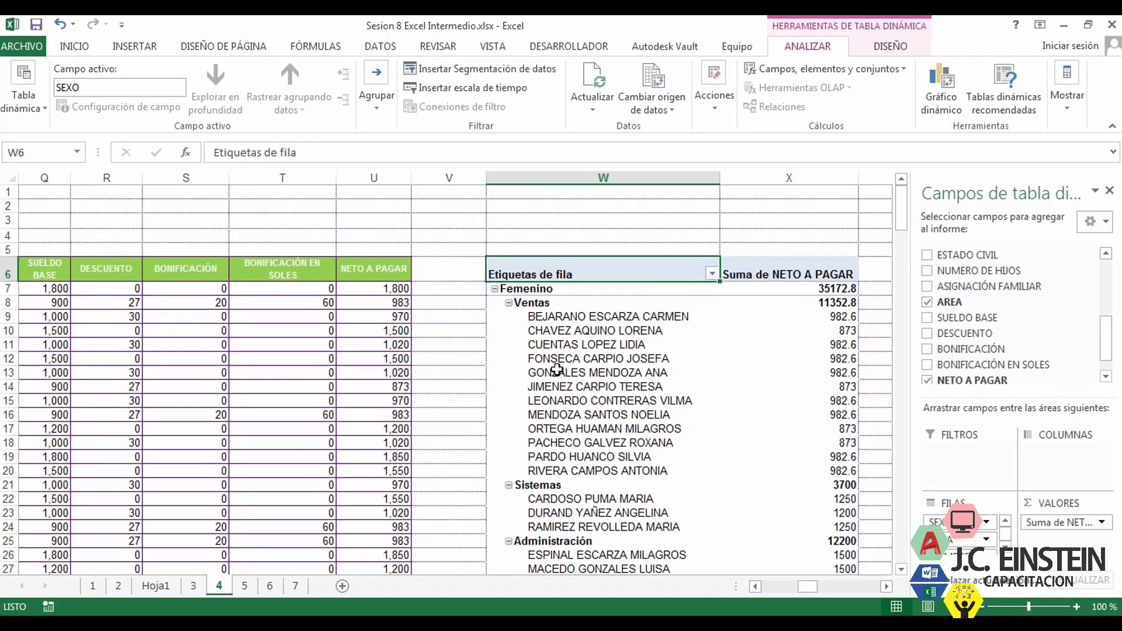
scroll(558, 370, "down", 10)
scroll(562, 397, "down", 3)
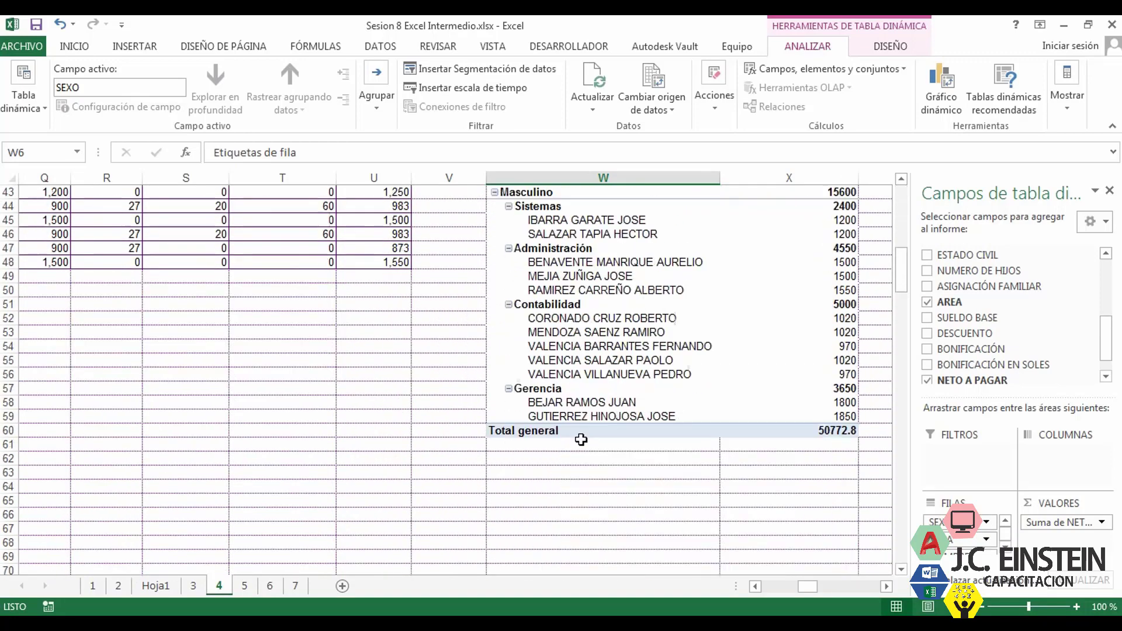
scroll(578, 403, "up", 11)
scroll(695, 495, "up", 2)
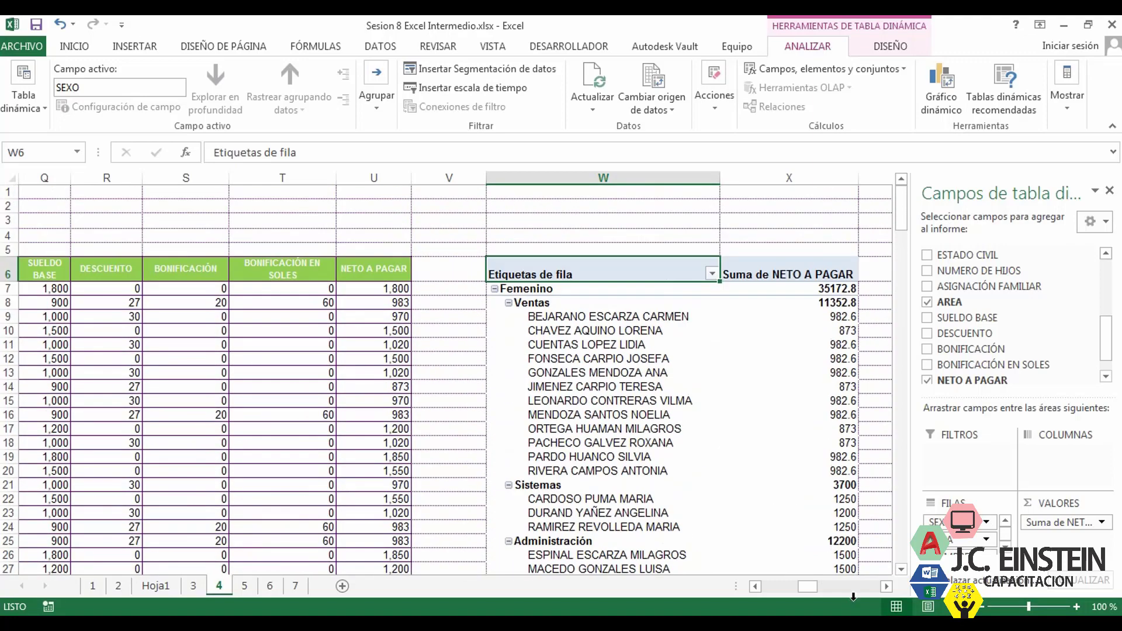
left_click_drag(817, 588, 783, 592)
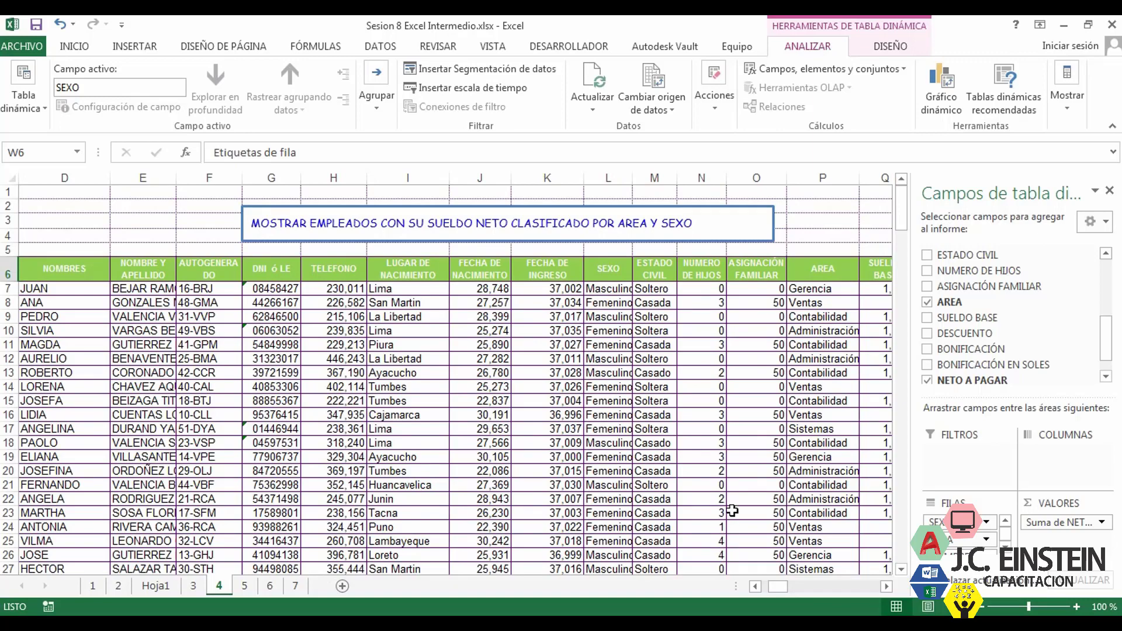
Format the birth and hire dates in J7:K48 as Fecha corta.
left_click(560, 290)
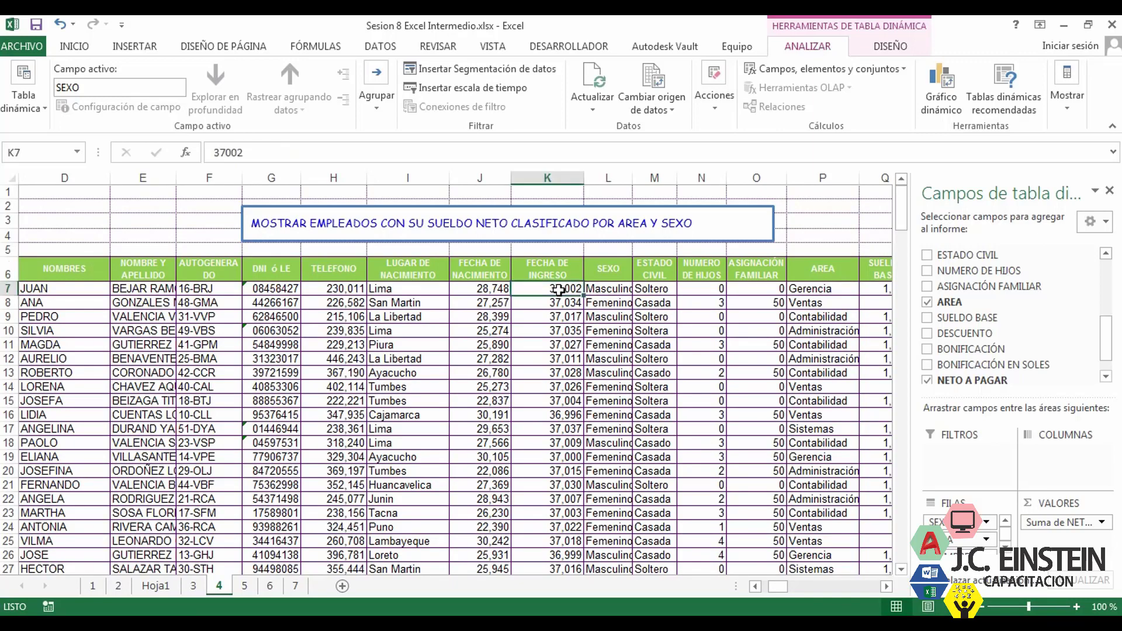
left_click_drag(494, 289, 558, 542)
left_click(539, 77)
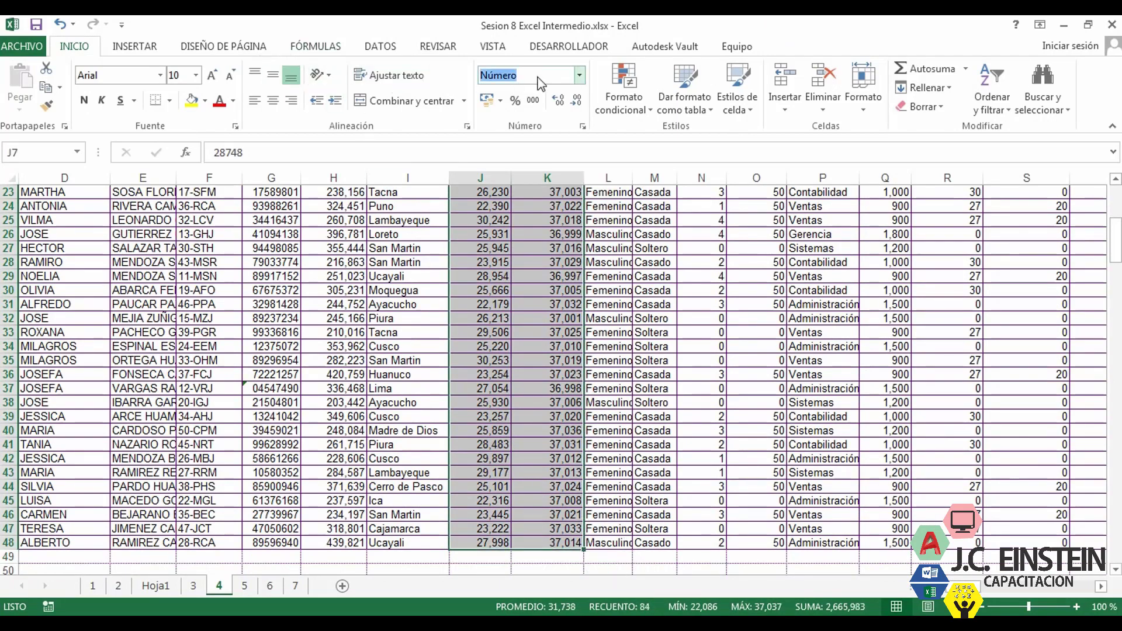
left_click(578, 75)
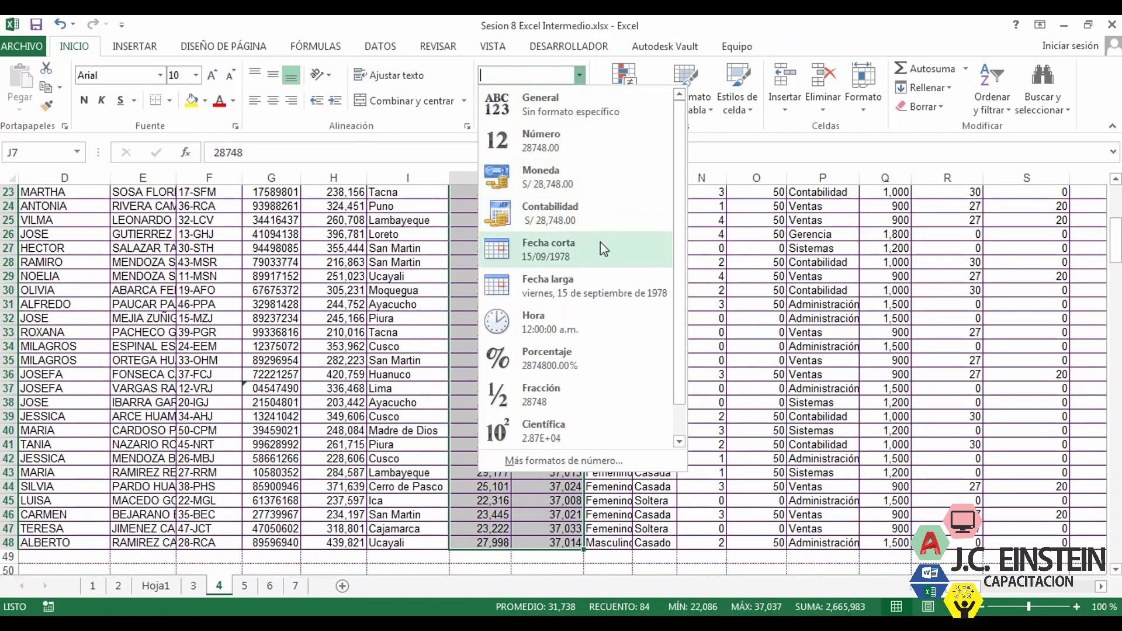
left_click(582, 251)
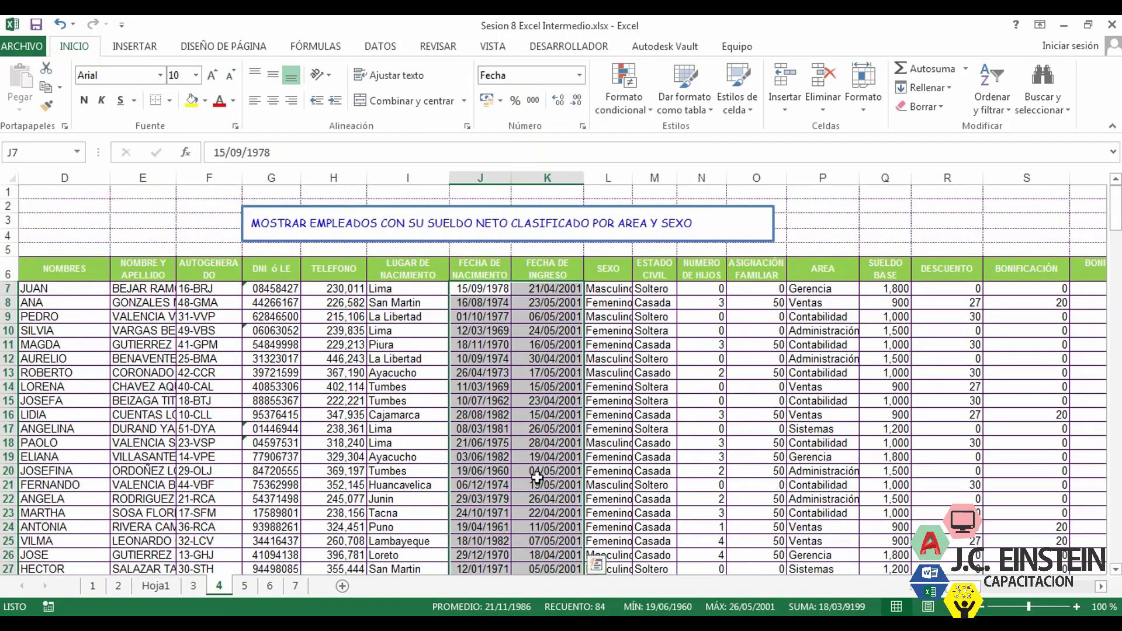
Deselect the dates, scroll right through the table, and switch to sheet 5.
left_click(845, 512)
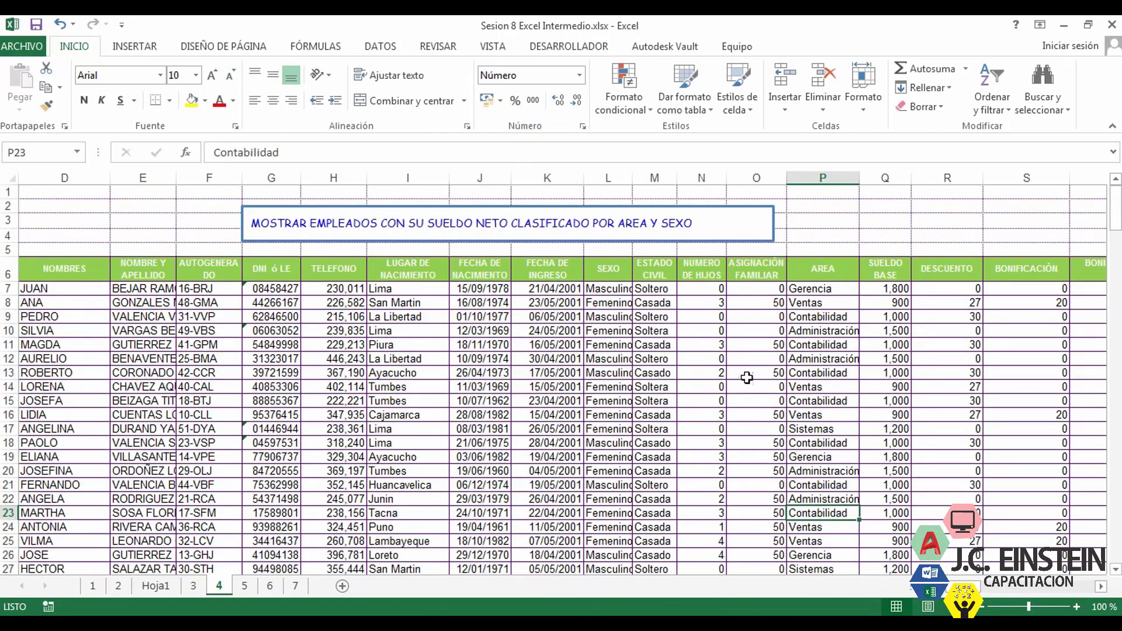
scroll(316, 240, "right", 5)
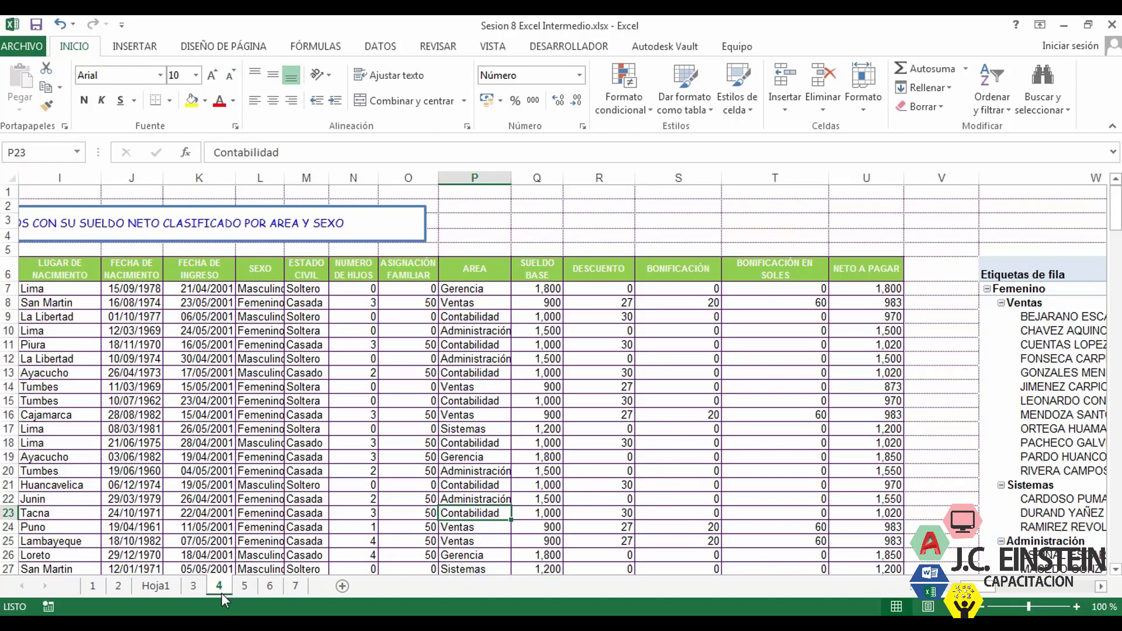
left_click(245, 585)
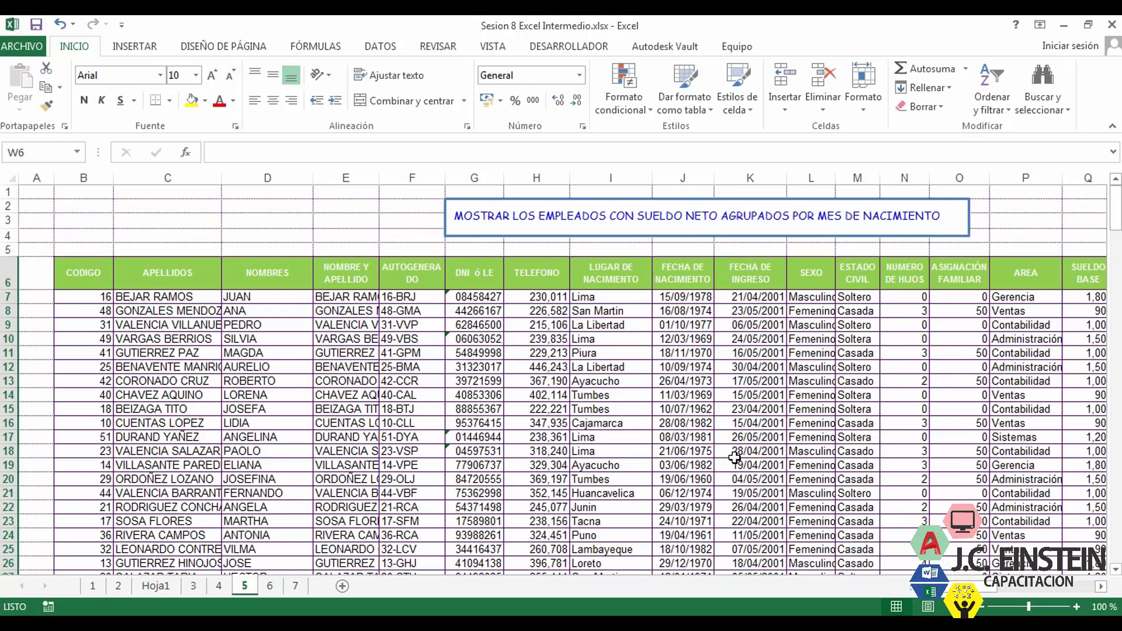
Scroll through sheet 5's employee table and select cell T13 inside it.
left_click(1101, 586)
left_click(1101, 586)
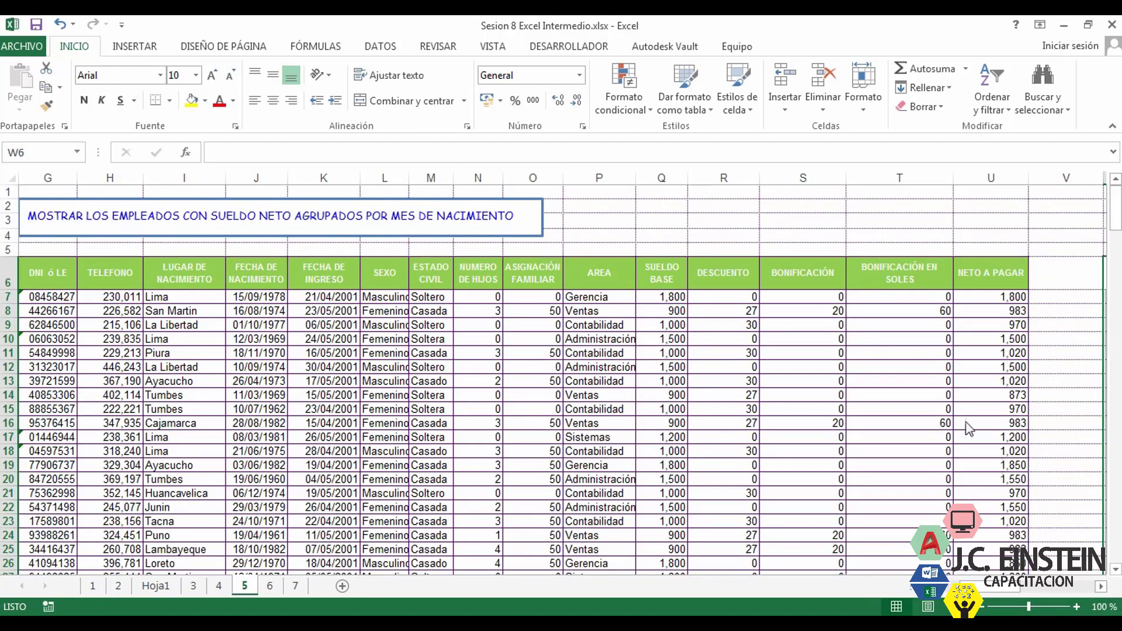
left_click(903, 379)
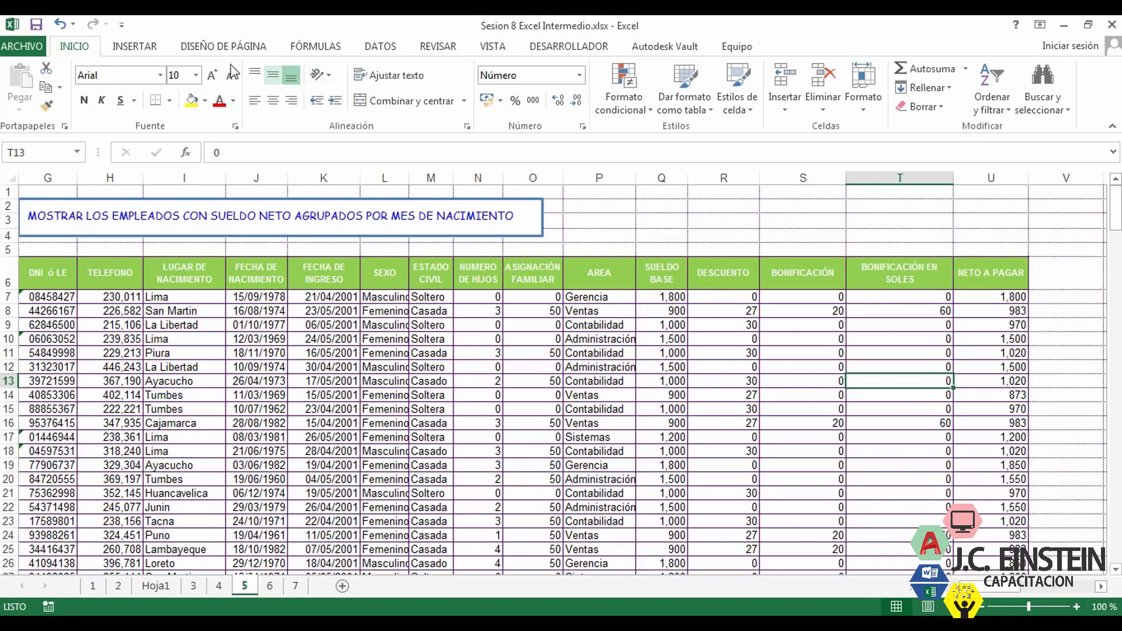
Insert a pivot table on the existing sheet 5 at cell X6.
left_click(138, 49)
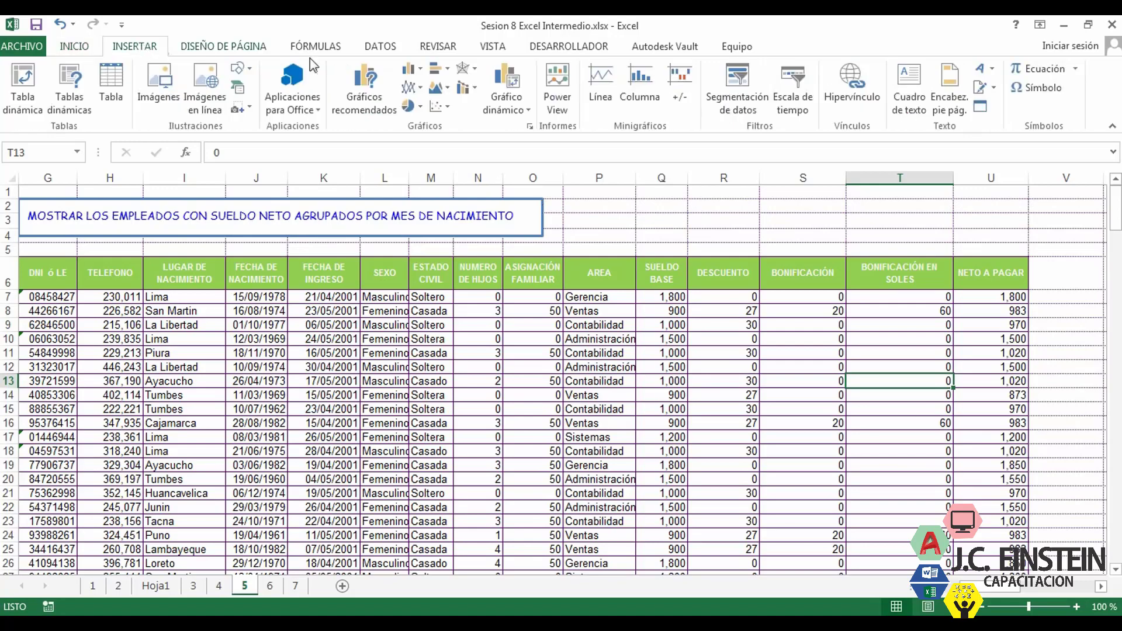
left_click(23, 102)
left_click(459, 495)
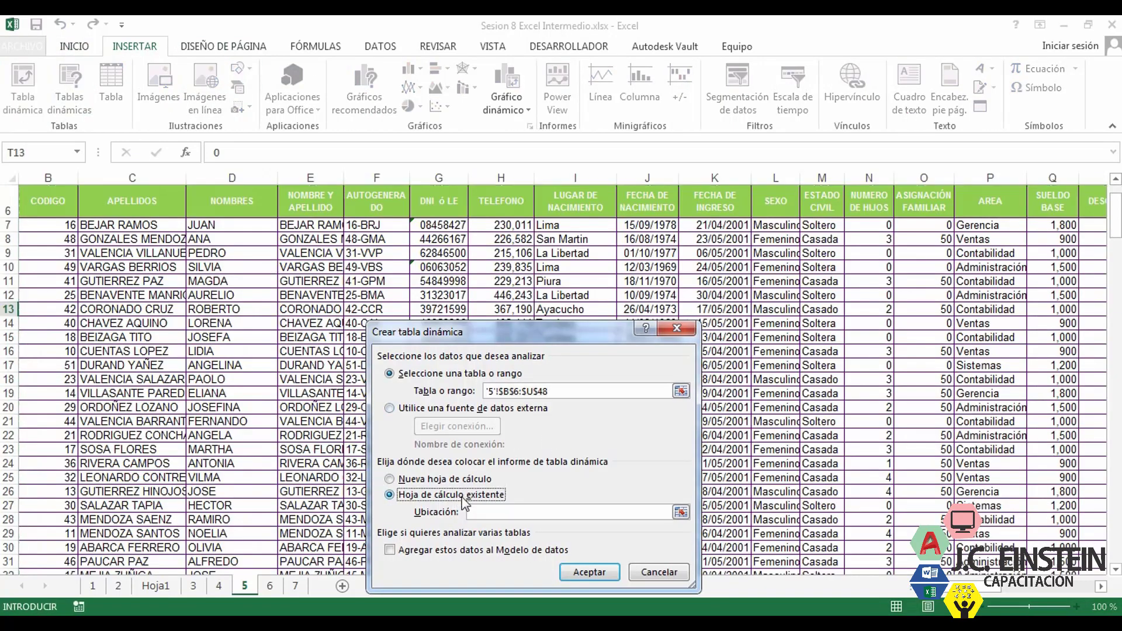
left_click(681, 512)
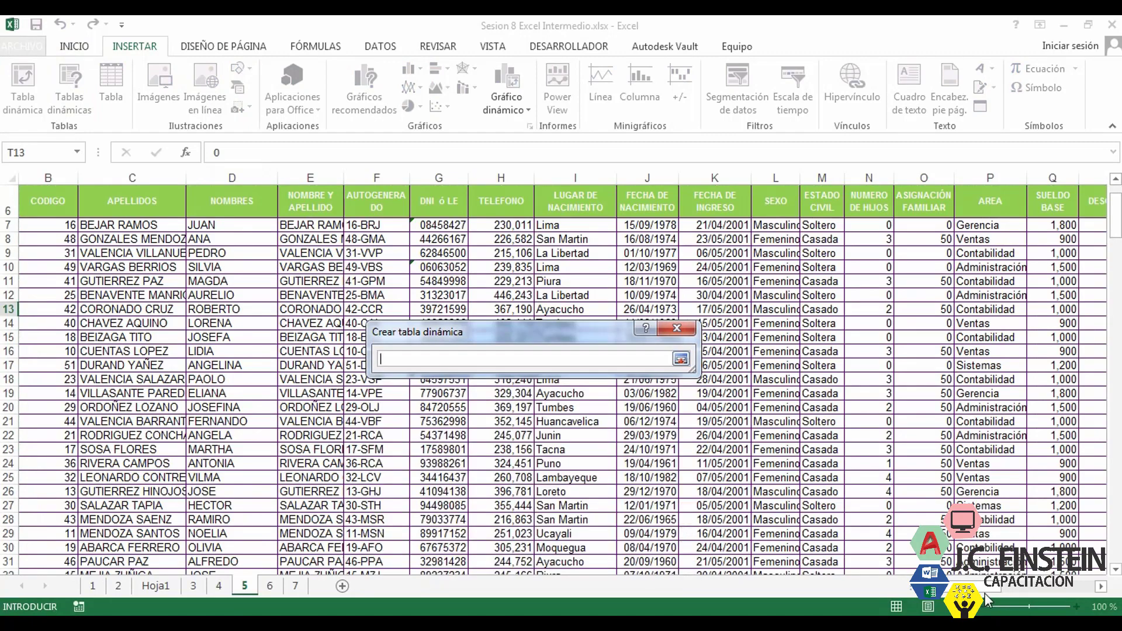
scroll(912, 298, "right", 3)
scroll(913, 298, "up", 2)
left_click(942, 267)
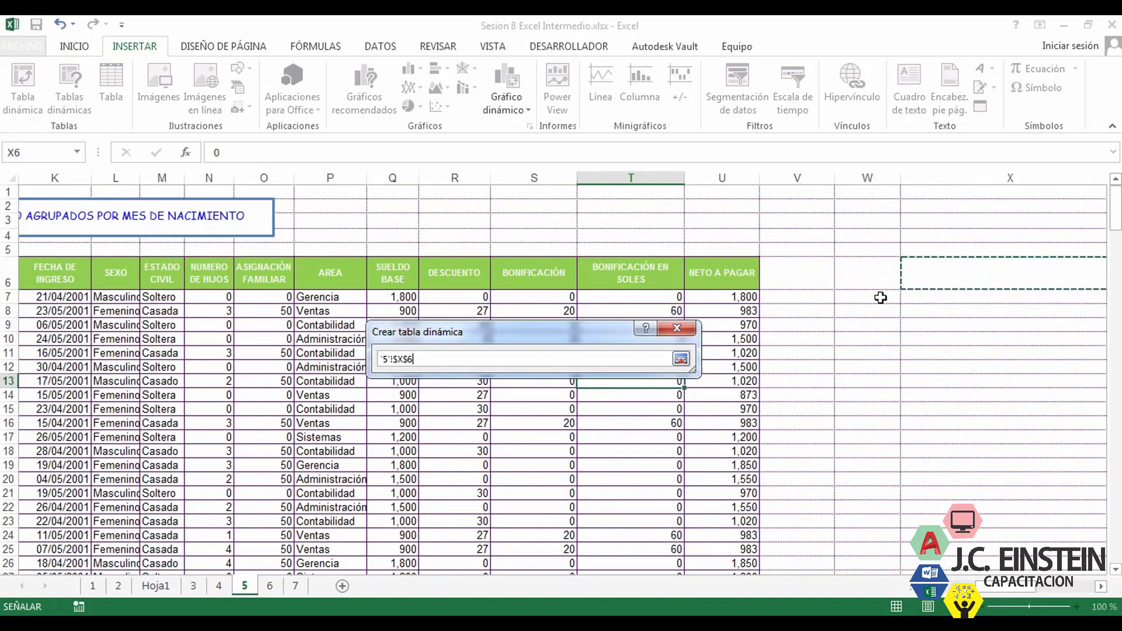
left_click(681, 358)
left_click(588, 573)
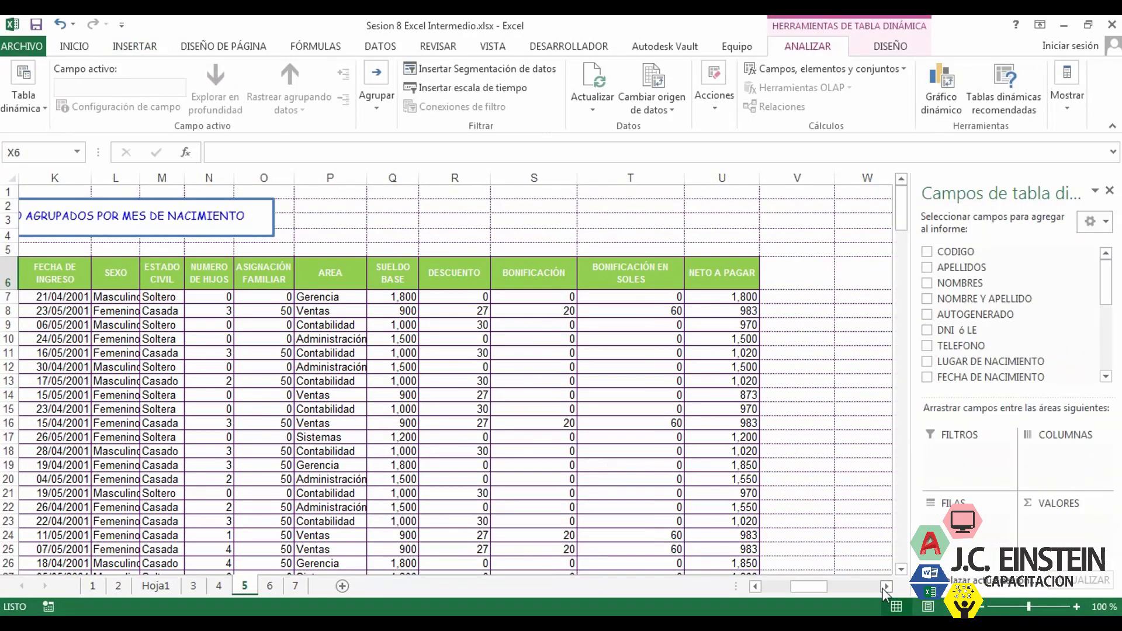
Put NOMBRE Y APELLIDO and FECHA DE NACIMIENTO in Filas and sum NETO A PAGAR.
left_click_drag(987, 299, 974, 531)
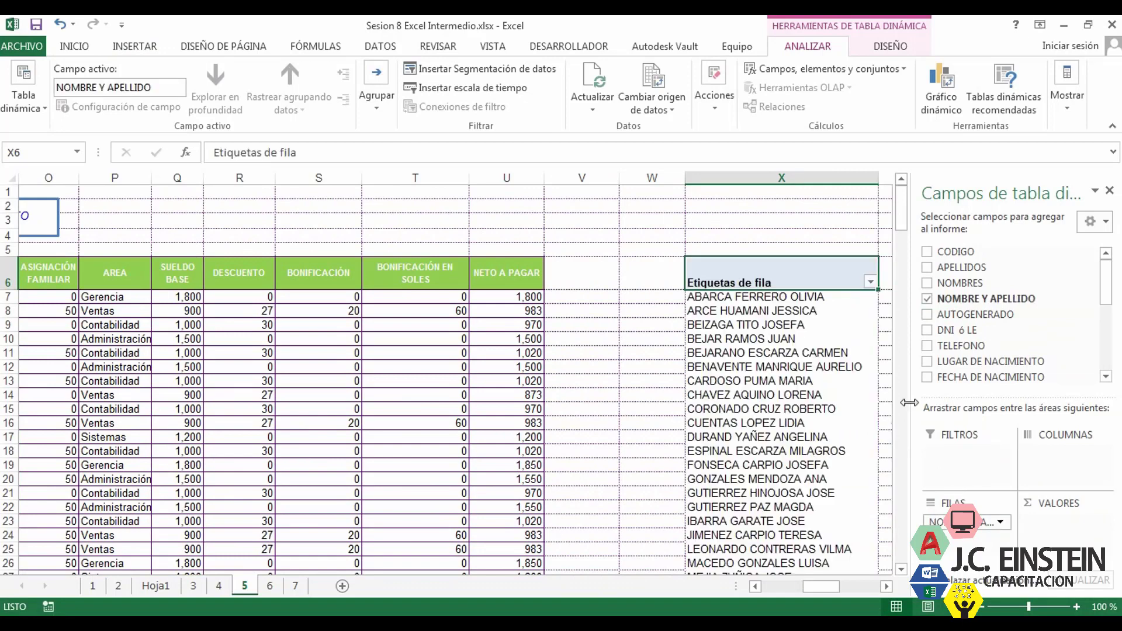
left_click_drag(1105, 282, 1105, 350)
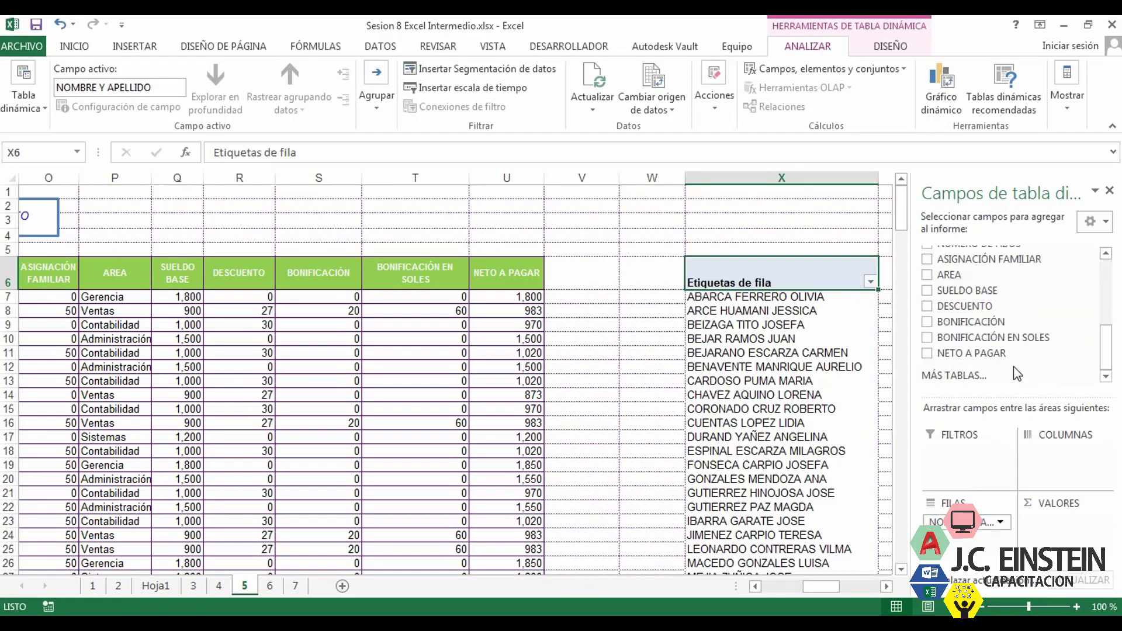
left_click_drag(1014, 352, 1028, 532)
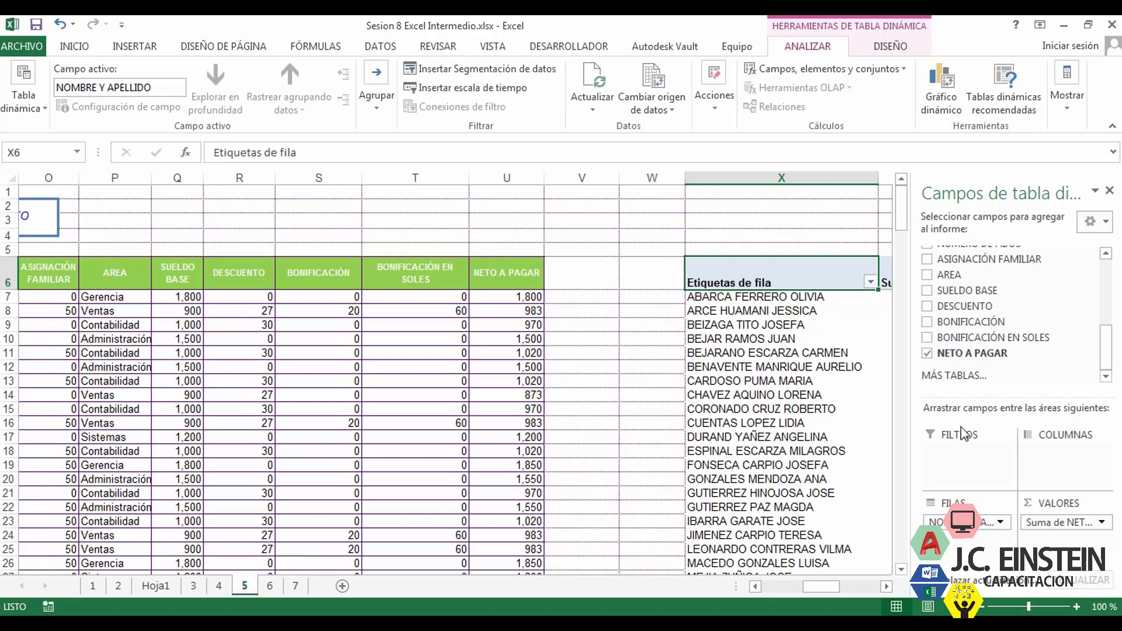
left_click_drag(832, 587, 788, 591)
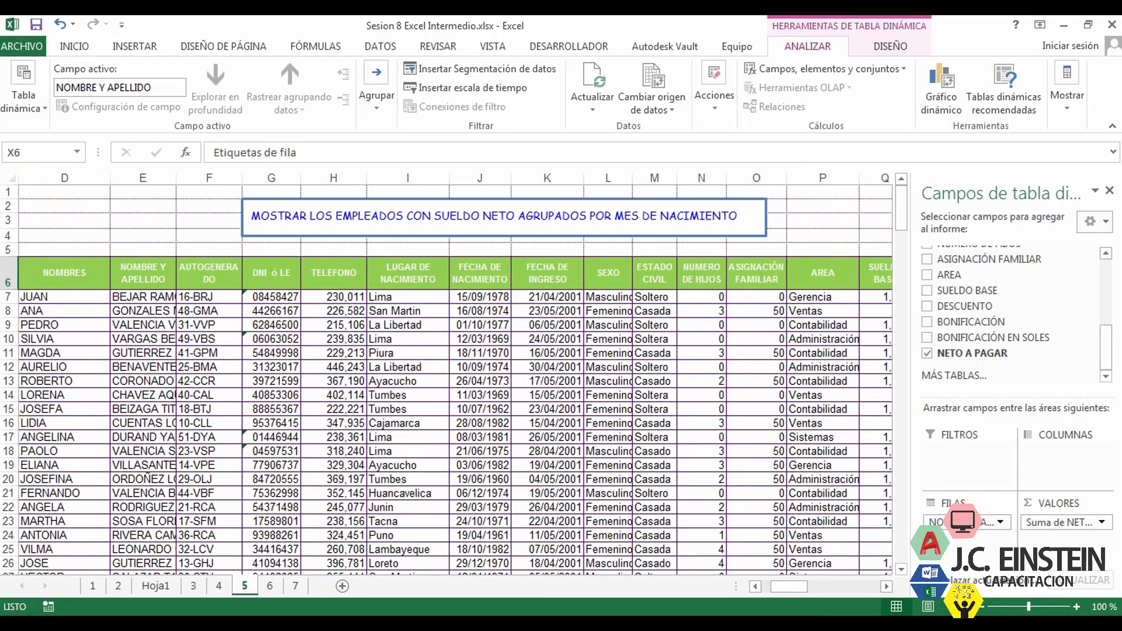
left_click_drag(1109, 347, 1114, 305)
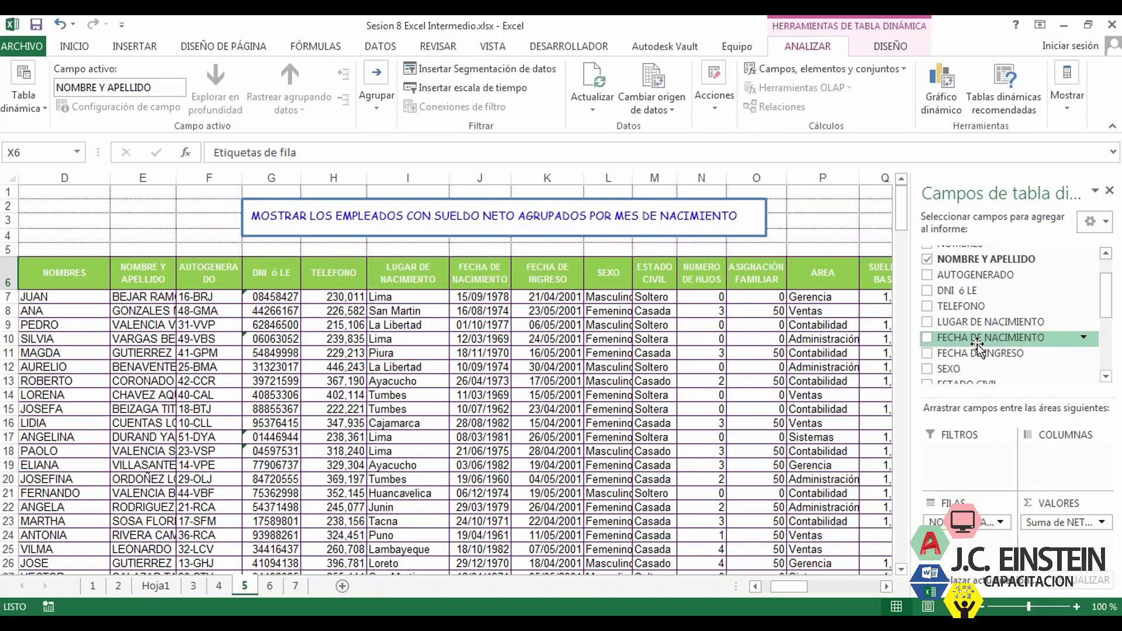
left_click_drag(986, 346, 982, 523)
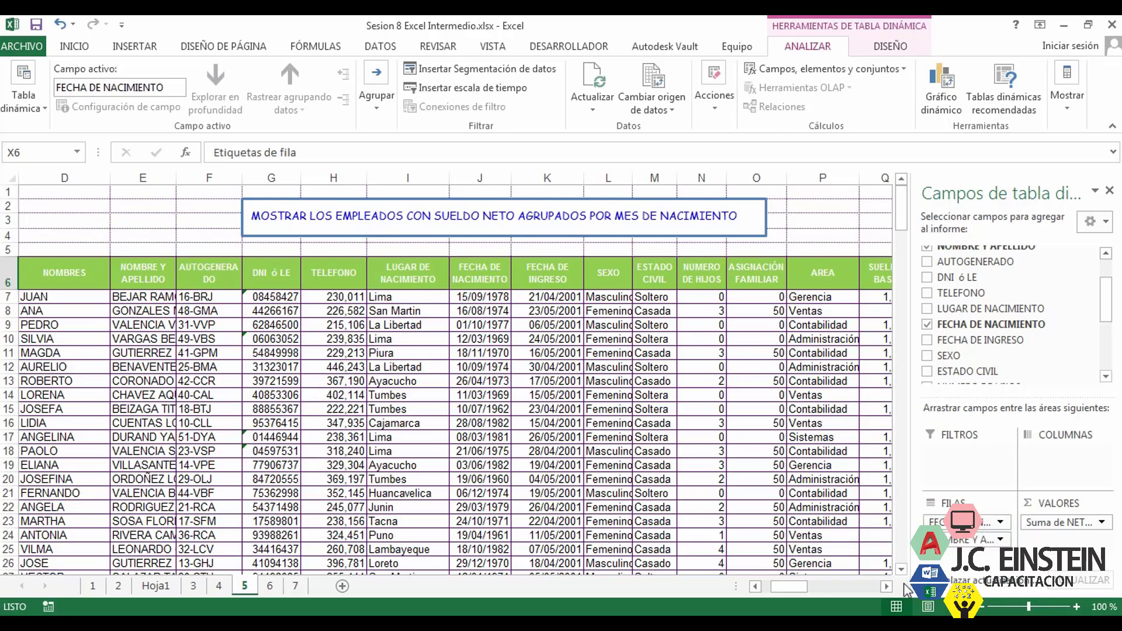
left_click_drag(887, 587, 887, 586)
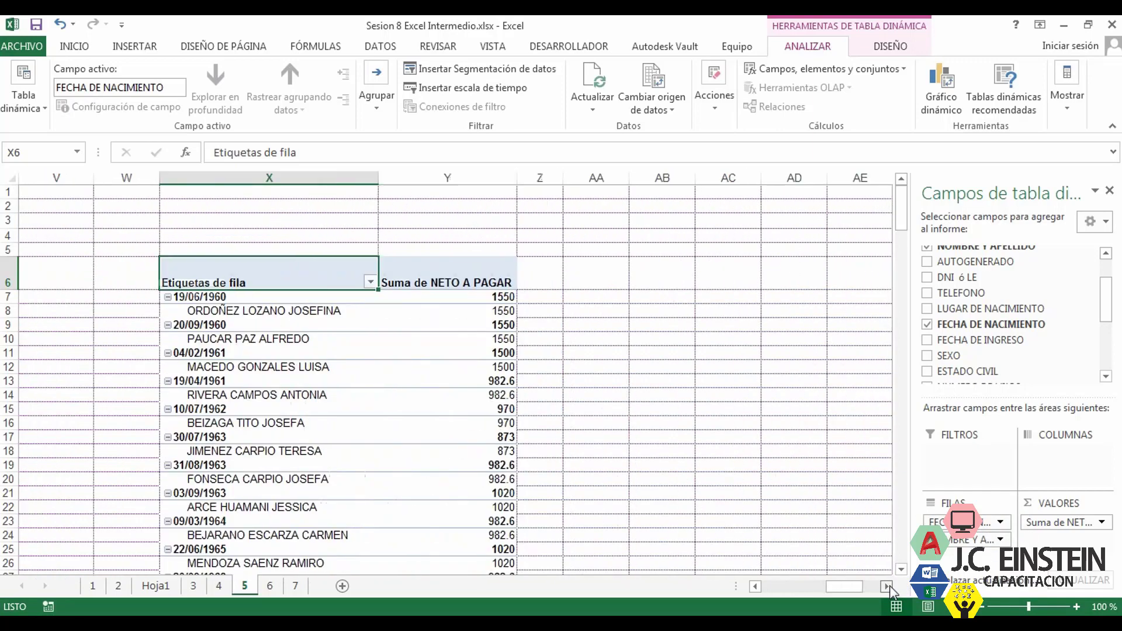
left_click(886, 587)
left_click(130, 298)
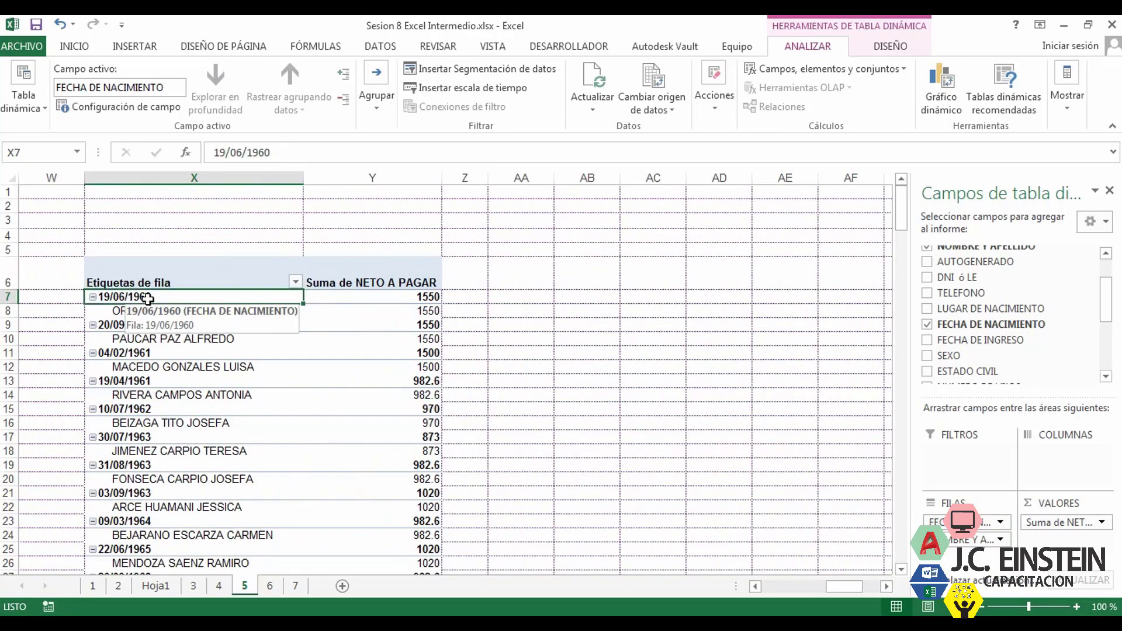
scroll(250, 371, "down", 5)
Select the 20/09/1960 birth date row in the sheet 5 pivot table.
scroll(255, 374, "down", 9)
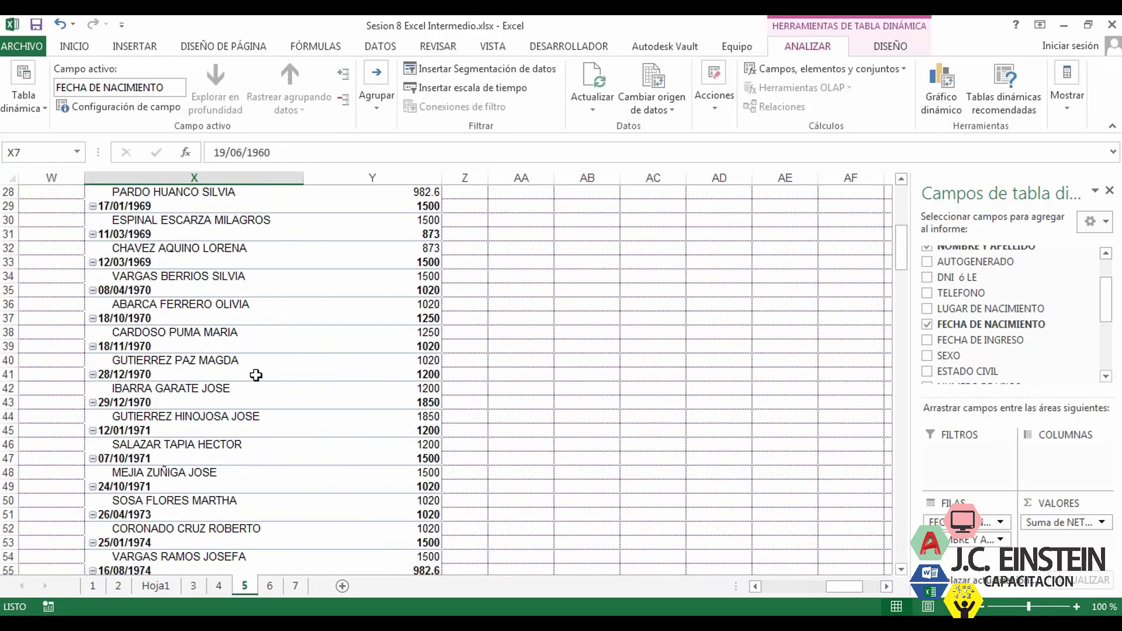
scroll(260, 374, "up", 14)
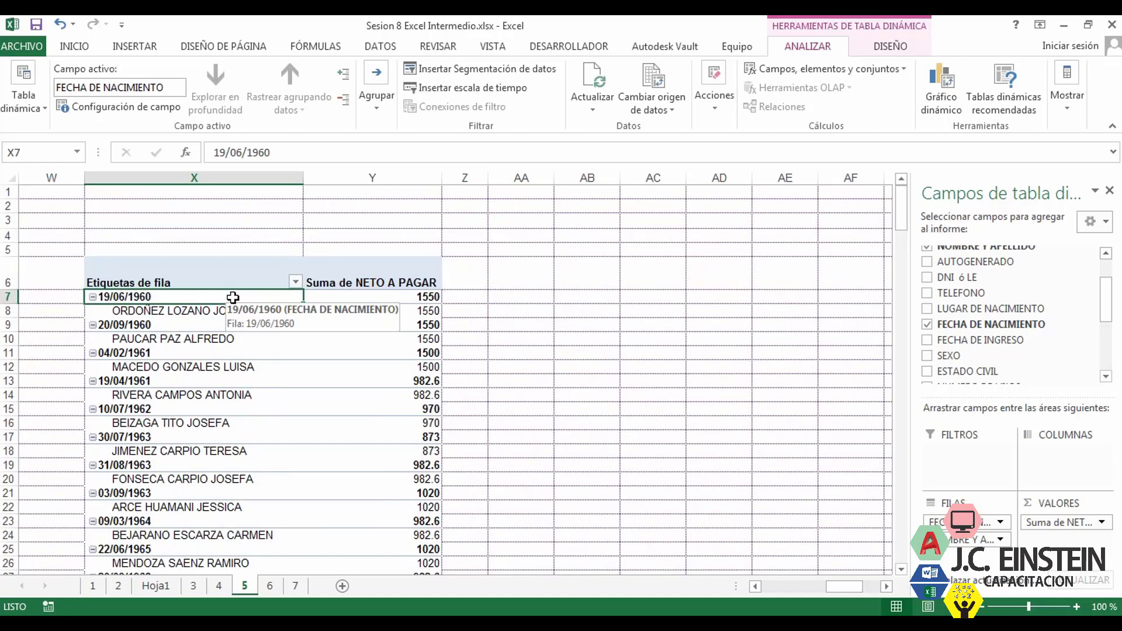
left_click(197, 326)
left_click(174, 297)
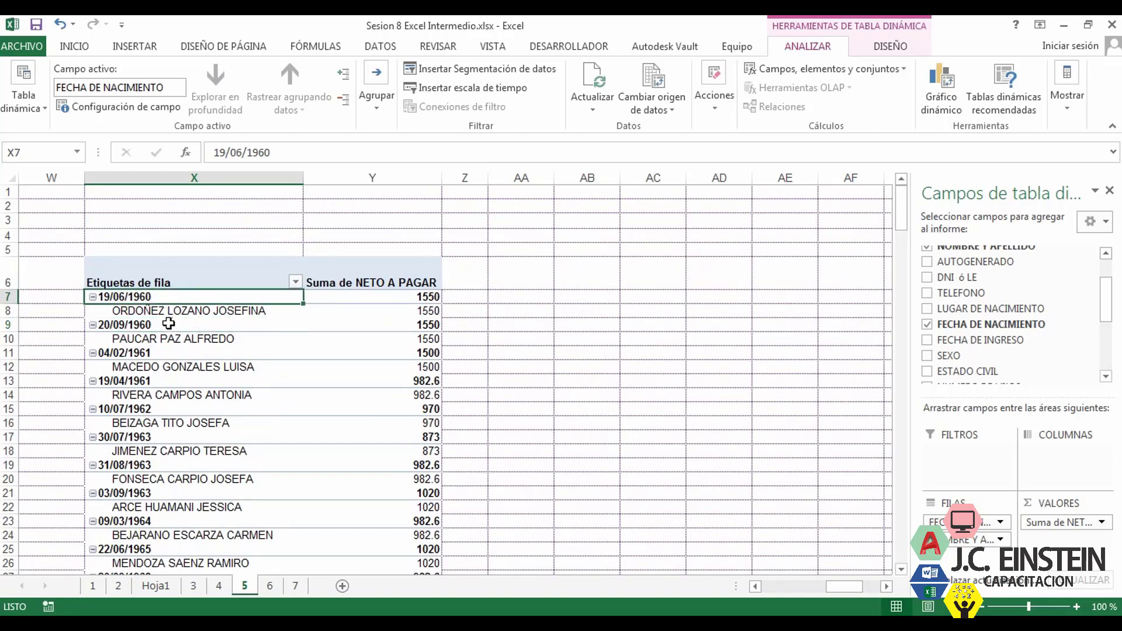
left_click(171, 325)
Group the birth dates with Agrupar, keeping only Meses selected in the Por list.
right_click(173, 325)
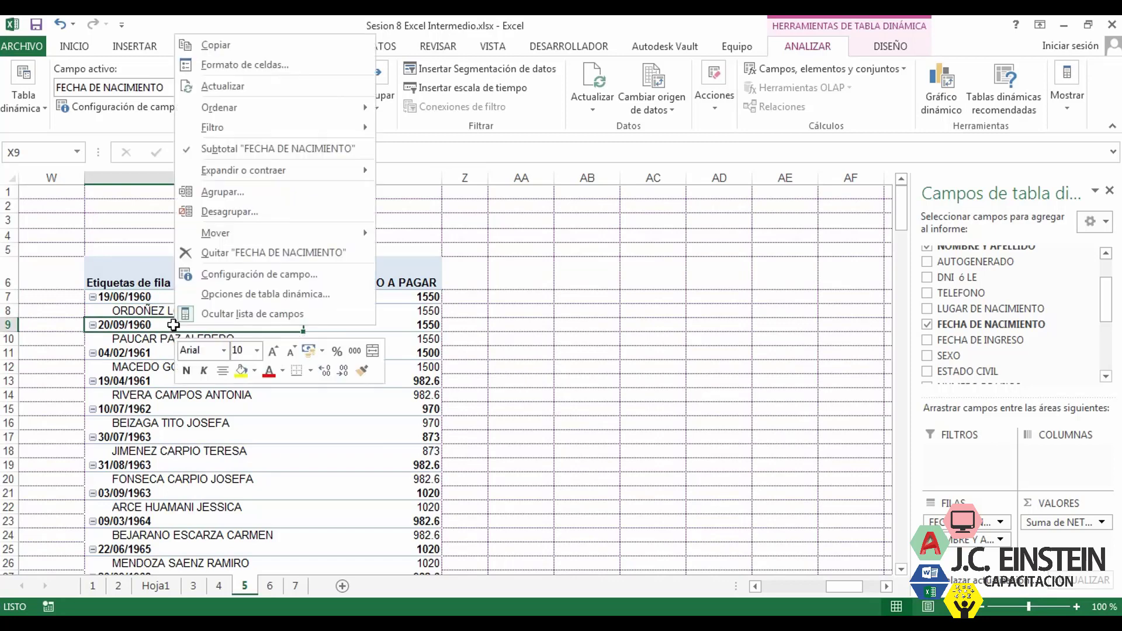
left_click(222, 192)
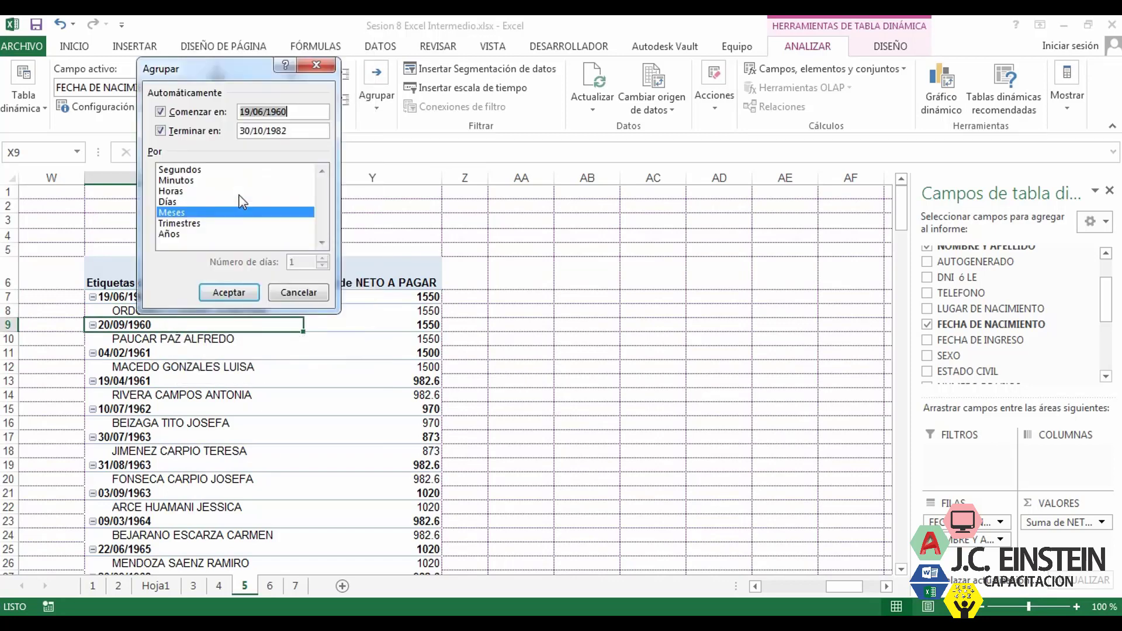
left_click(181, 214)
left_click(185, 215)
left_click(190, 216)
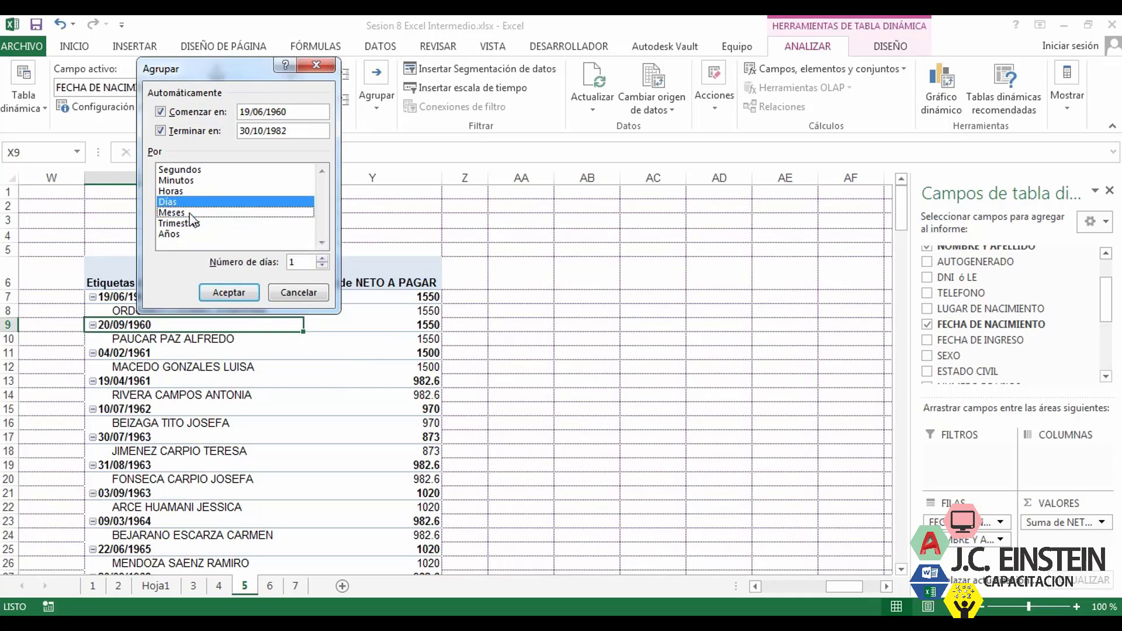
left_click(189, 212)
left_click(188, 205)
left_click(188, 215)
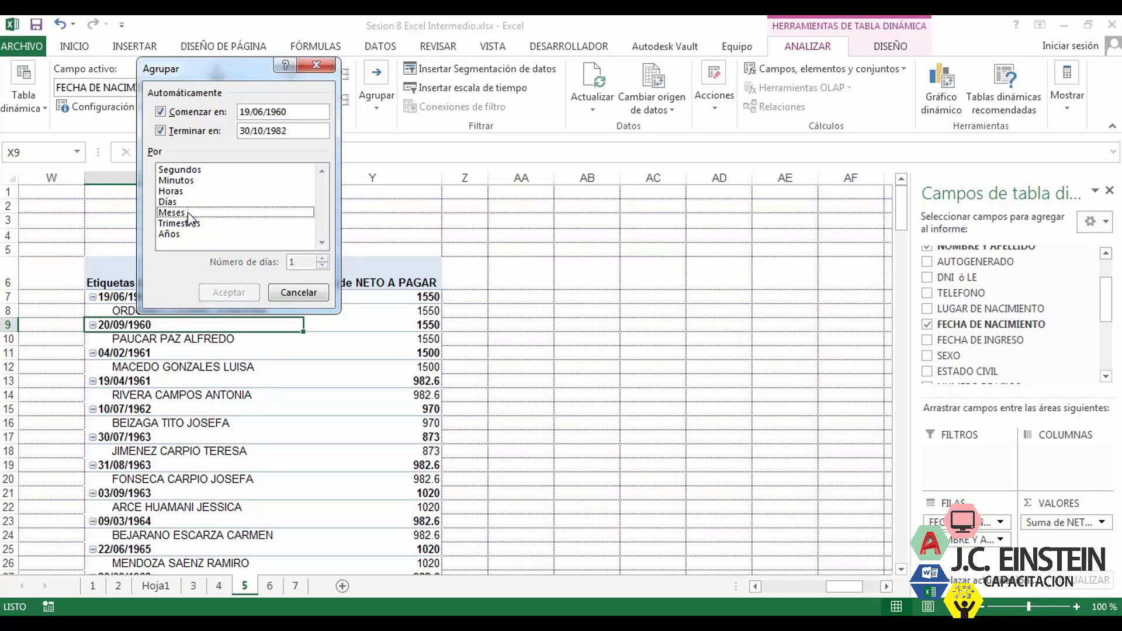
left_click(184, 216)
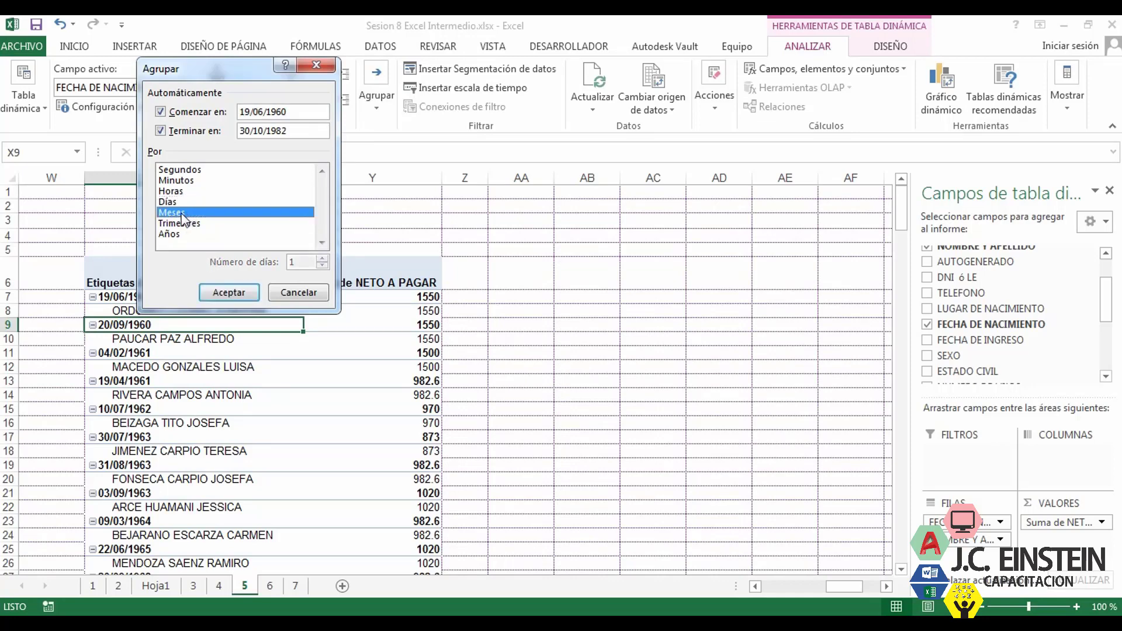
left_click(222, 294)
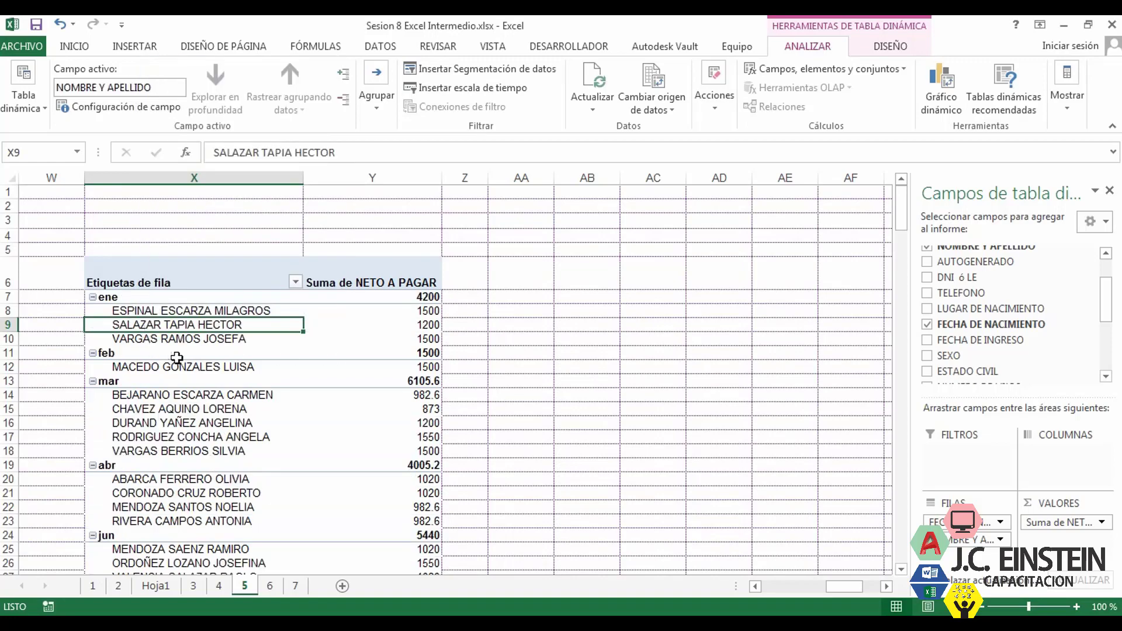
Review the monthly totals (ene to dic, 50772.8) and select the Suma de NETO A PAGAR values.
scroll(176, 358, "down", 7)
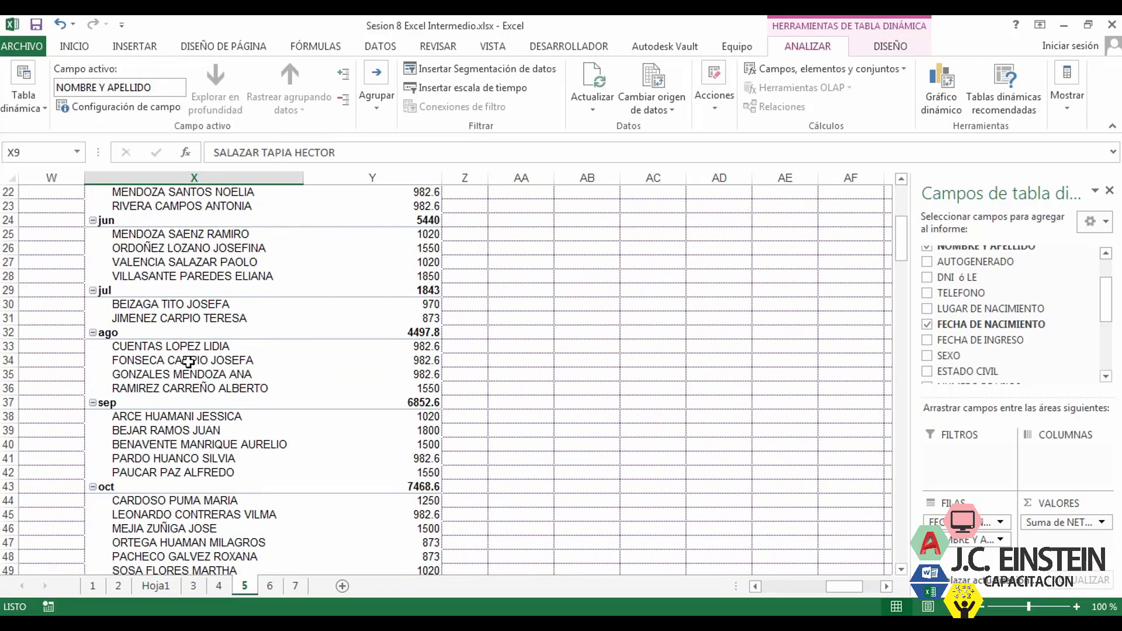
scroll(188, 361, "down", 8)
scroll(199, 363, "up", 9)
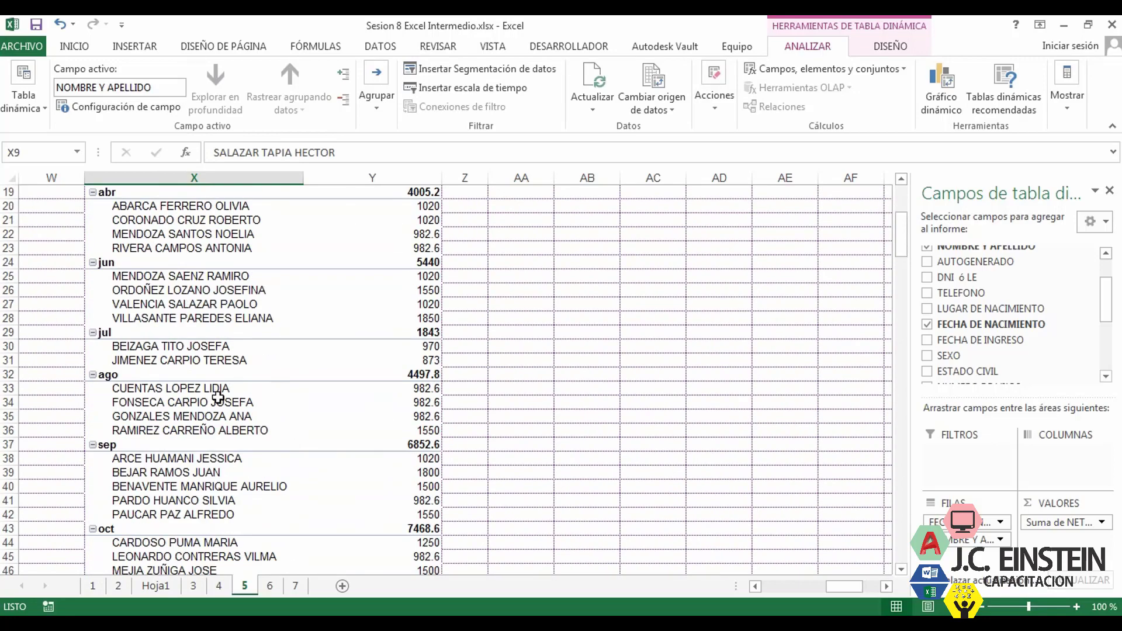
scroll(218, 397, "up", 5)
scroll(198, 358, "down", 13)
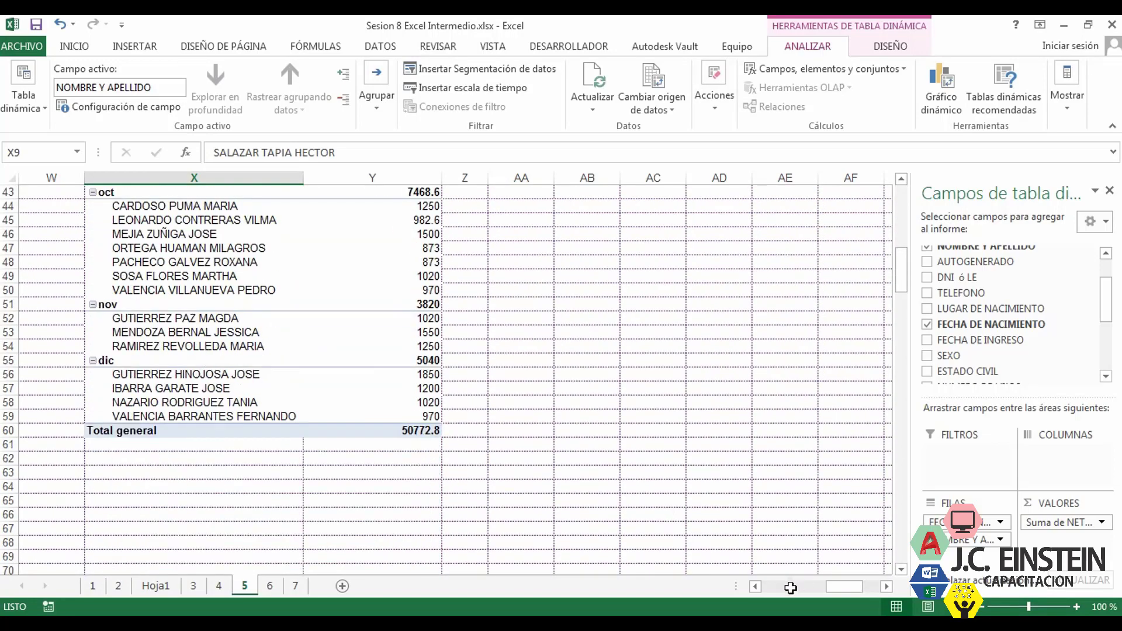
left_click_drag(831, 588, 824, 591)
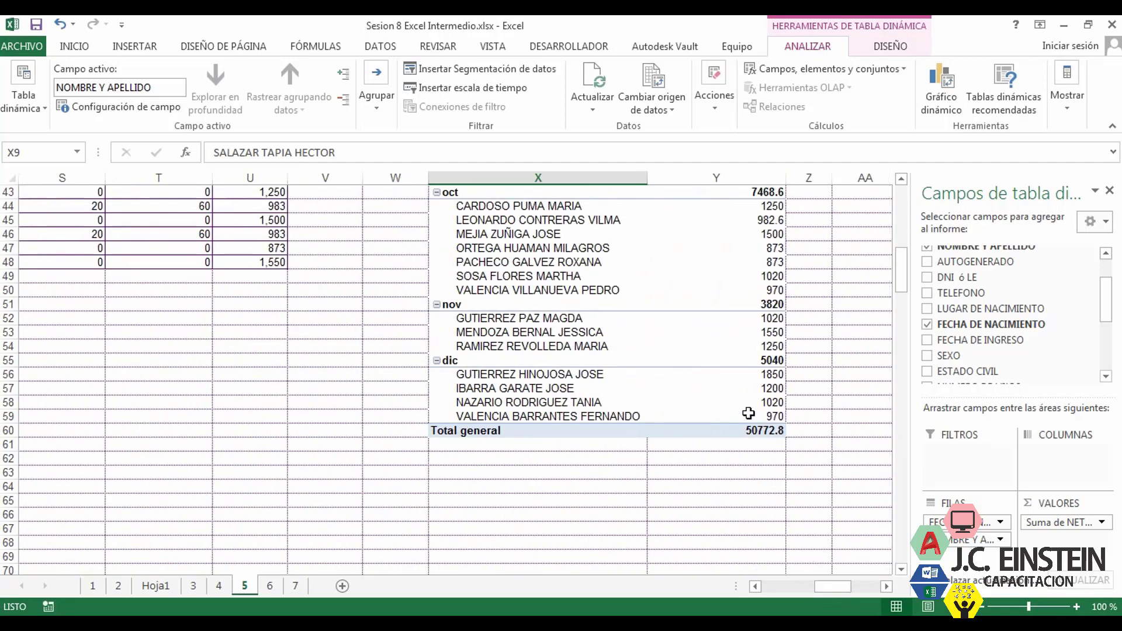
left_click_drag(747, 430, 716, 222)
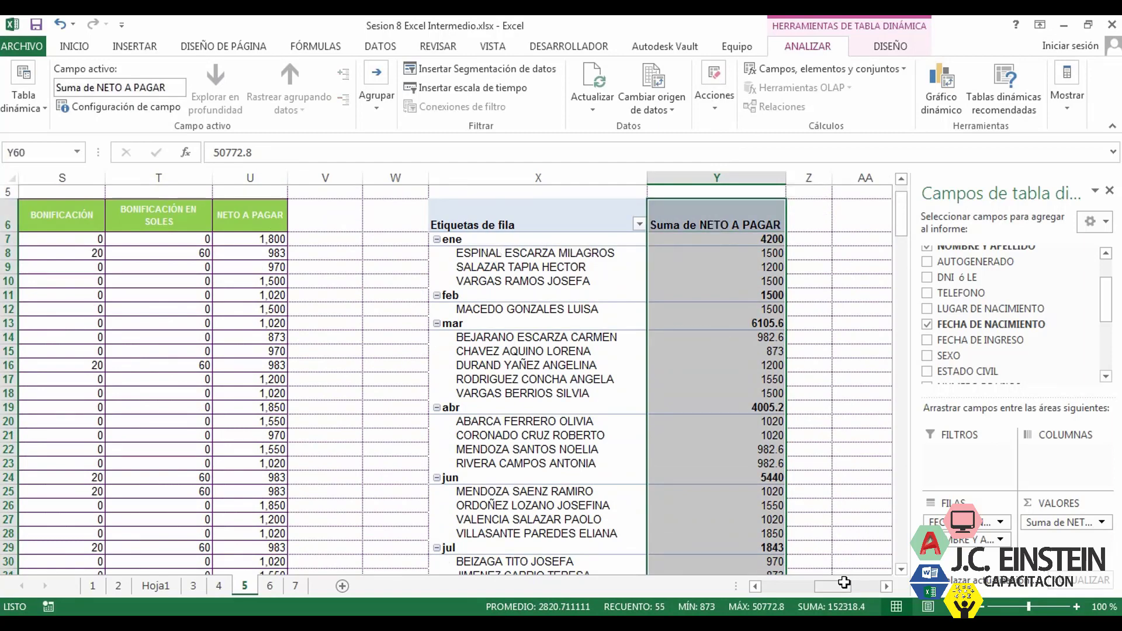
left_click_drag(835, 586, 801, 587)
scroll(578, 452, "up", 2)
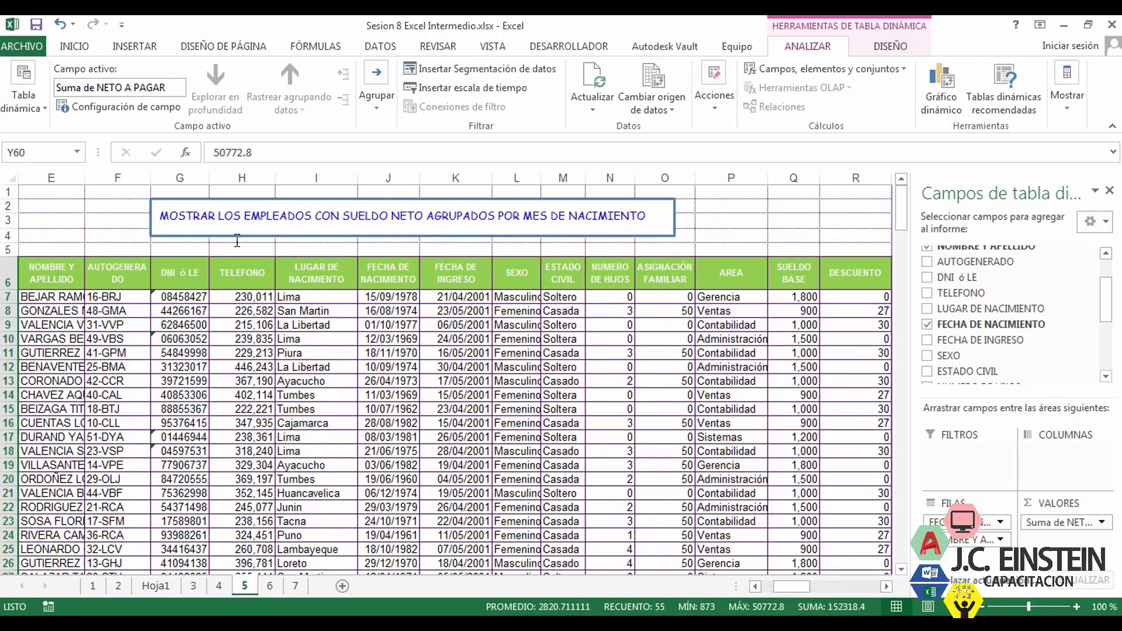
Switch to sheet 6 and select a cell inside the employee data.
left_click(269, 586)
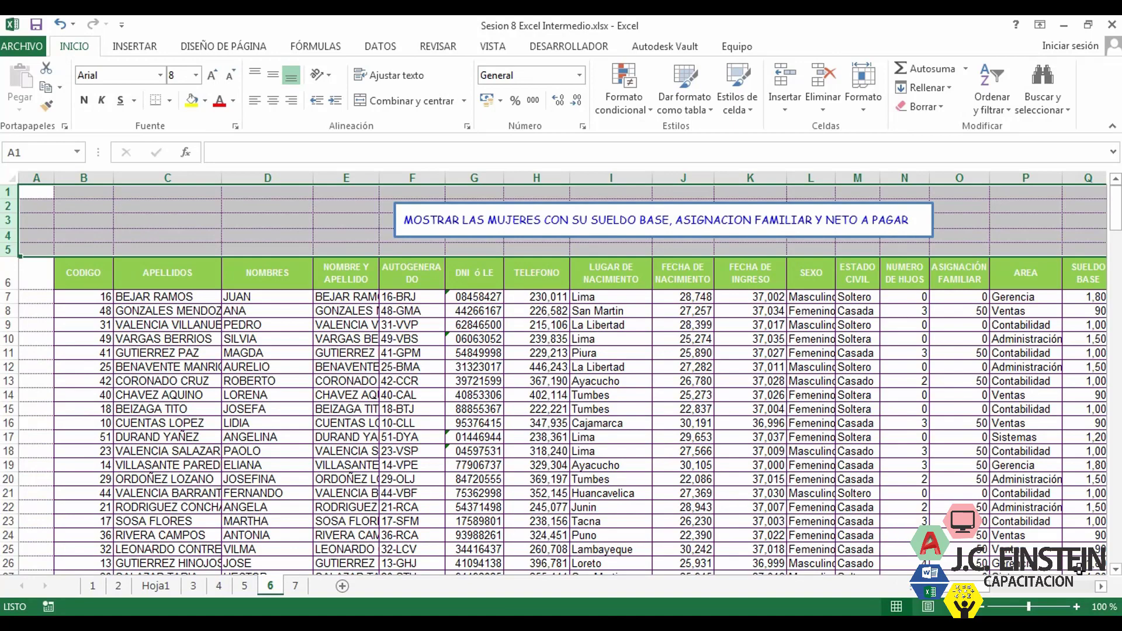
left_click(1100, 587)
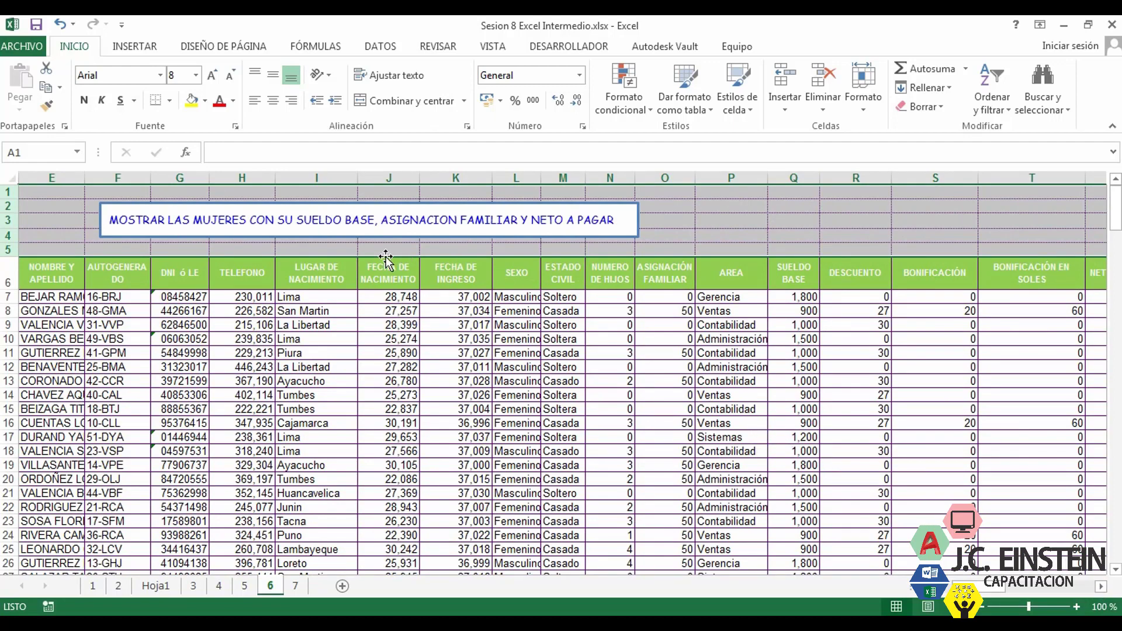
left_click(1018, 409)
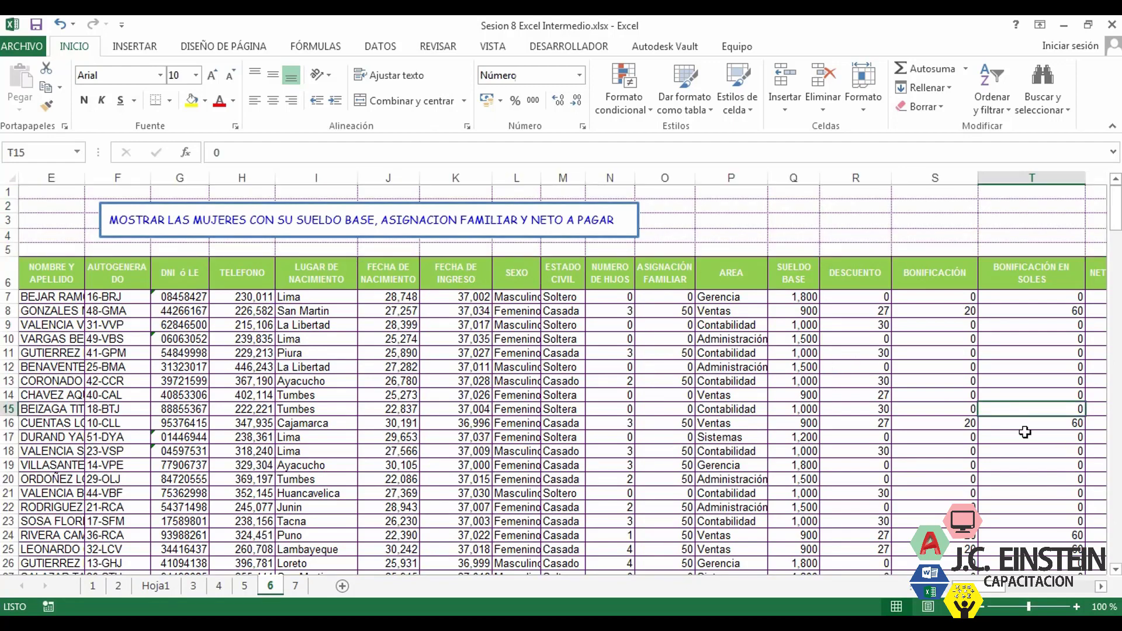
left_click(1101, 586)
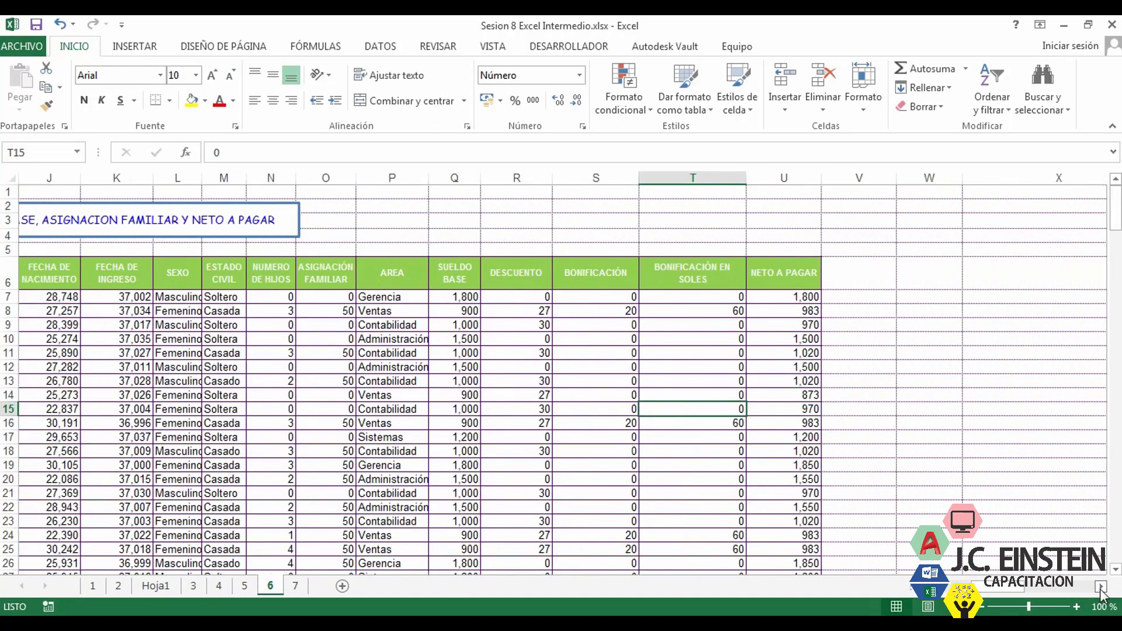
Insert a pivot table from B6:U48 on the existing sheet at cell X6.
left_click(135, 46)
left_click(36, 108)
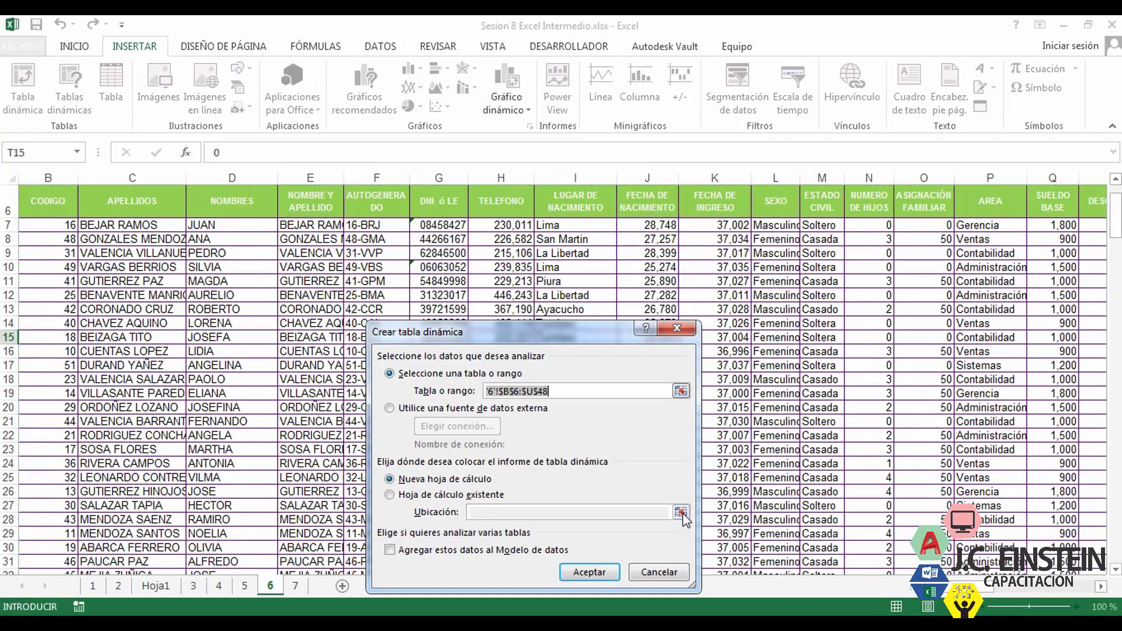
left_click(487, 497)
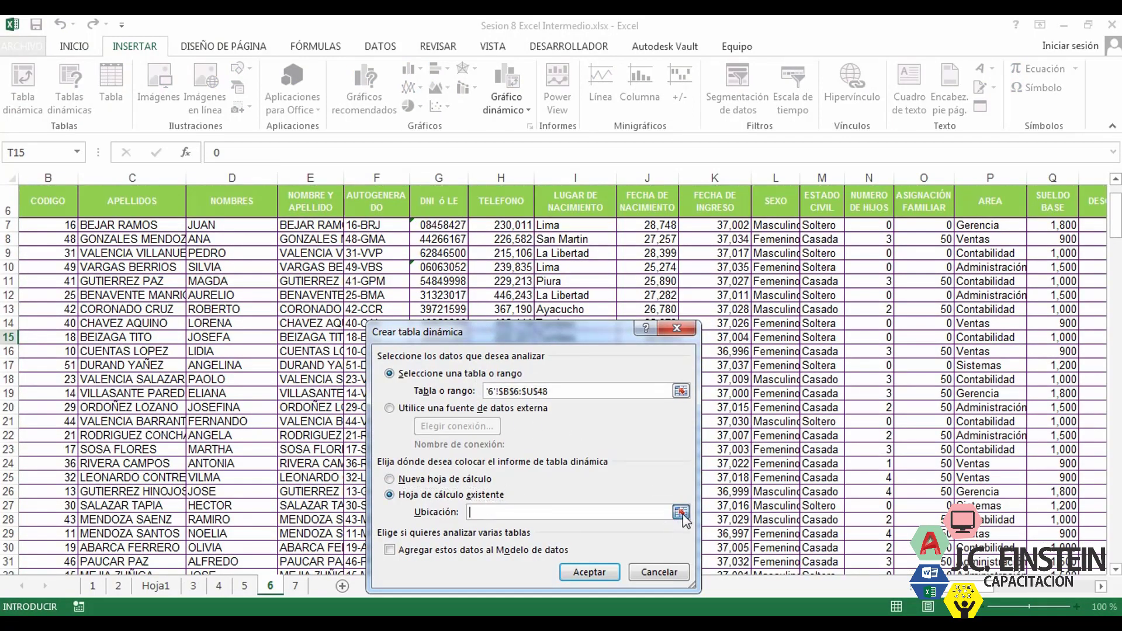
left_click(681, 512)
scroll(561, 374, "right", 5)
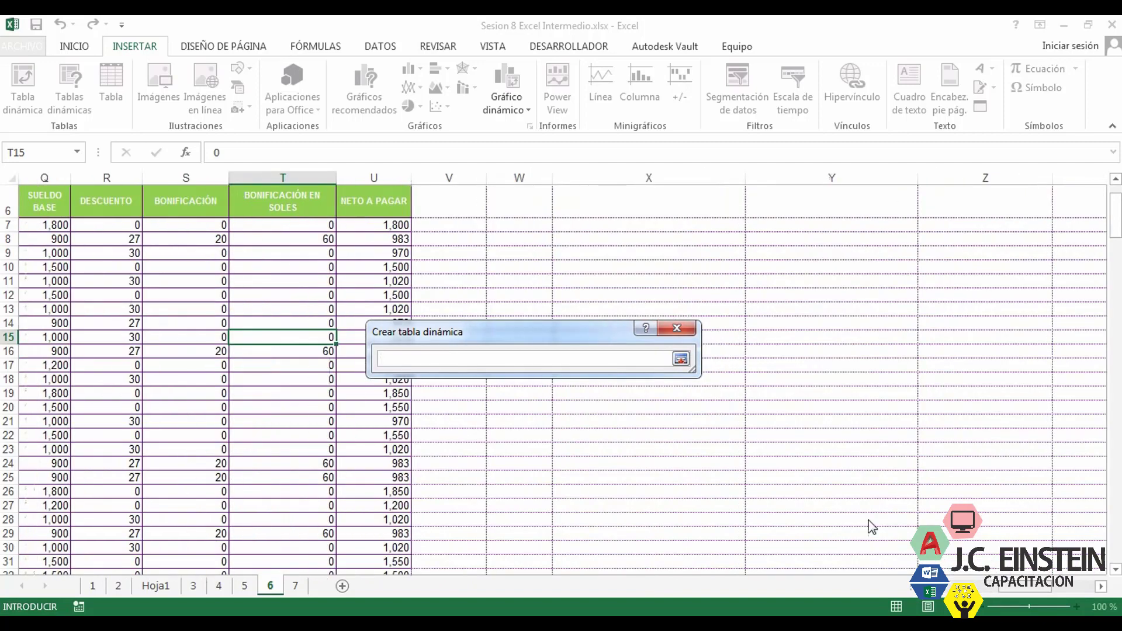
scroll(579, 353, "up", 2)
left_click(590, 285)
left_click(681, 359)
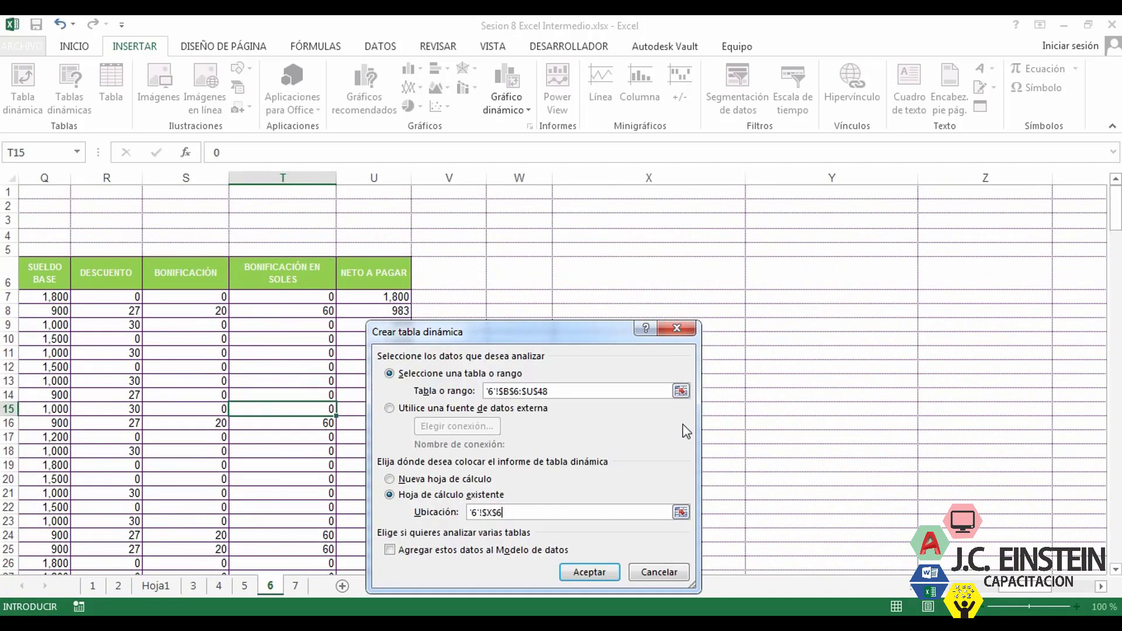
left_click(608, 573)
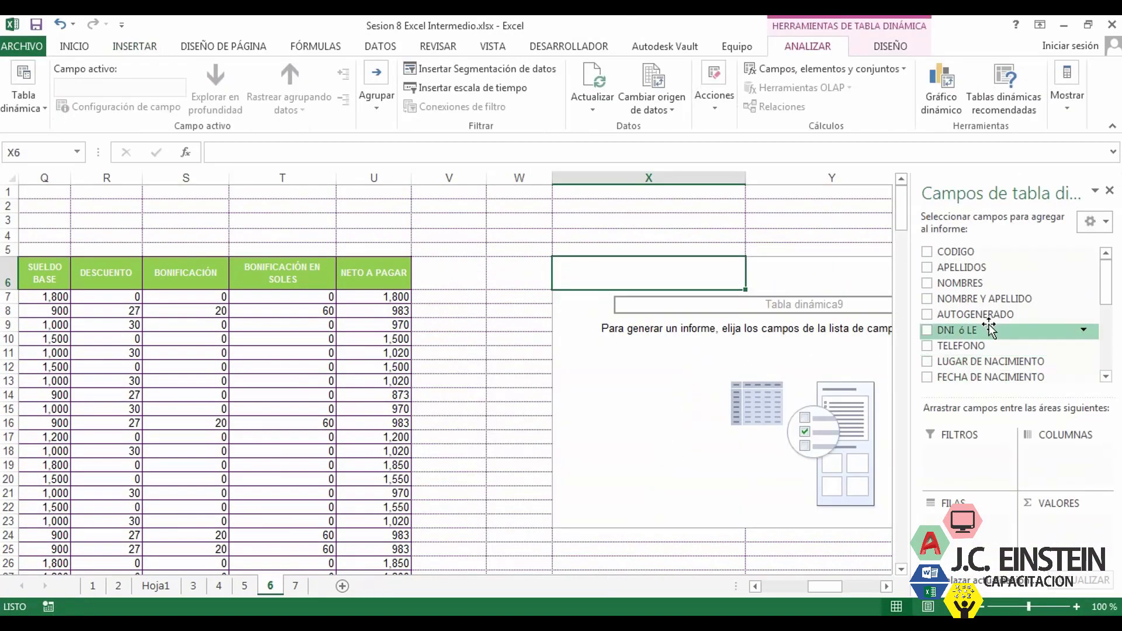
left_click_drag(1050, 301, 964, 523)
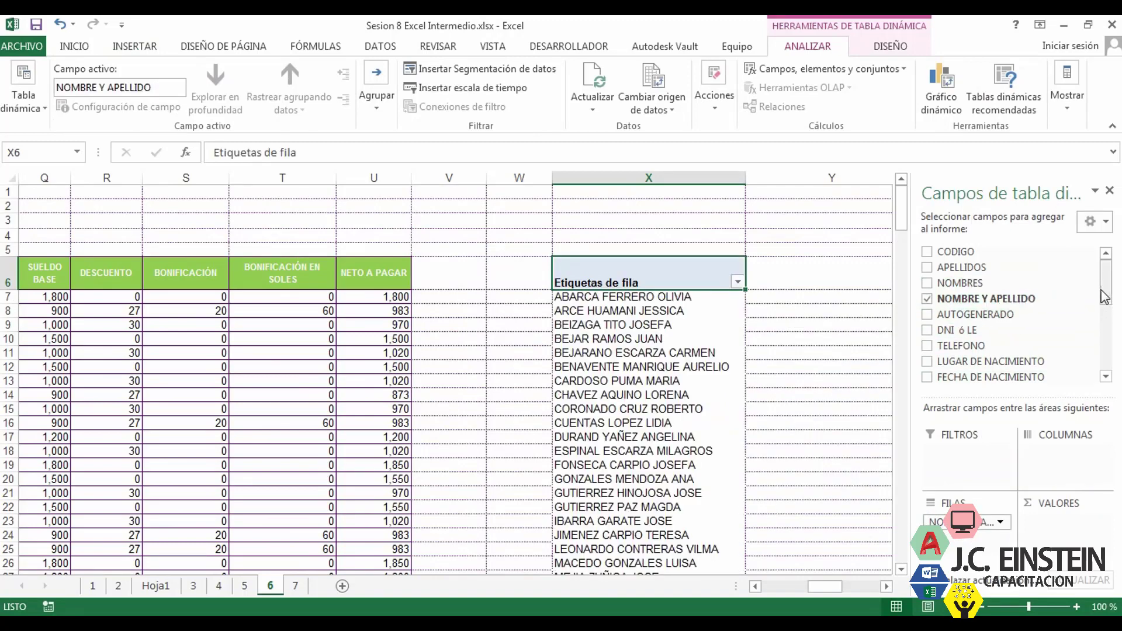
left_click_drag(1107, 303, 1110, 334)
left_click_drag(973, 318, 979, 442)
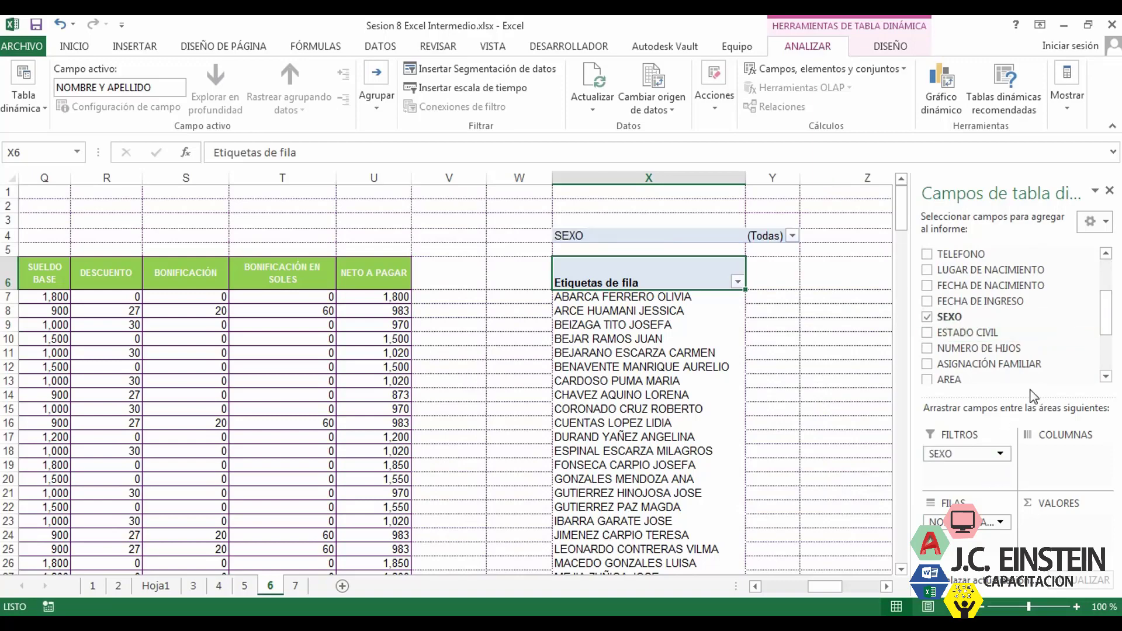
left_click_drag(839, 584, 795, 590)
left_click(887, 586)
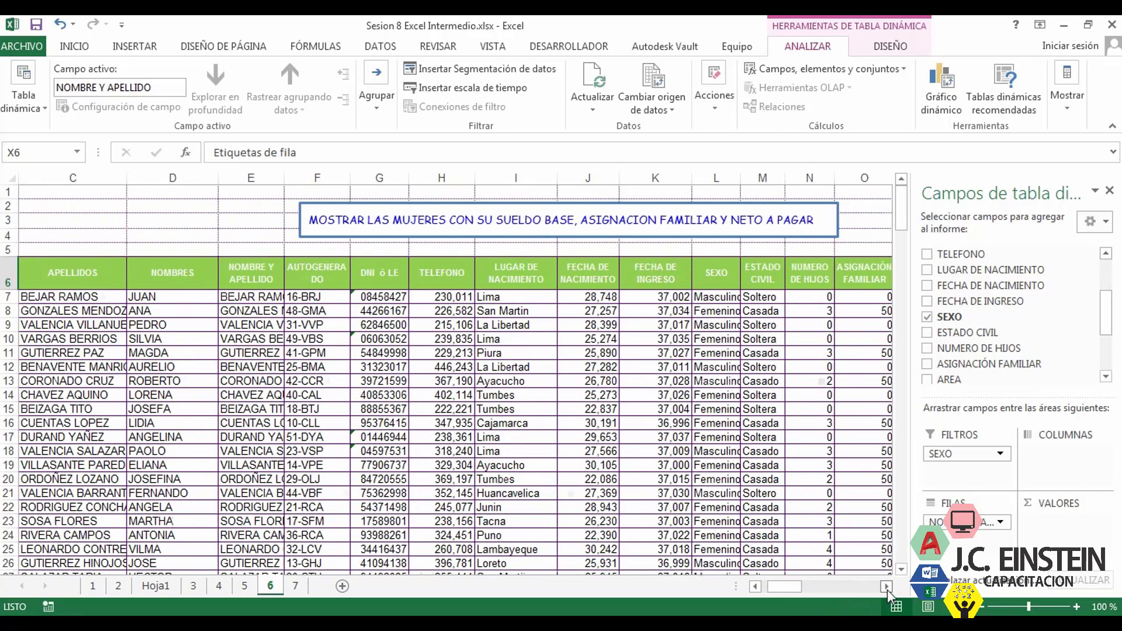
left_click(887, 586)
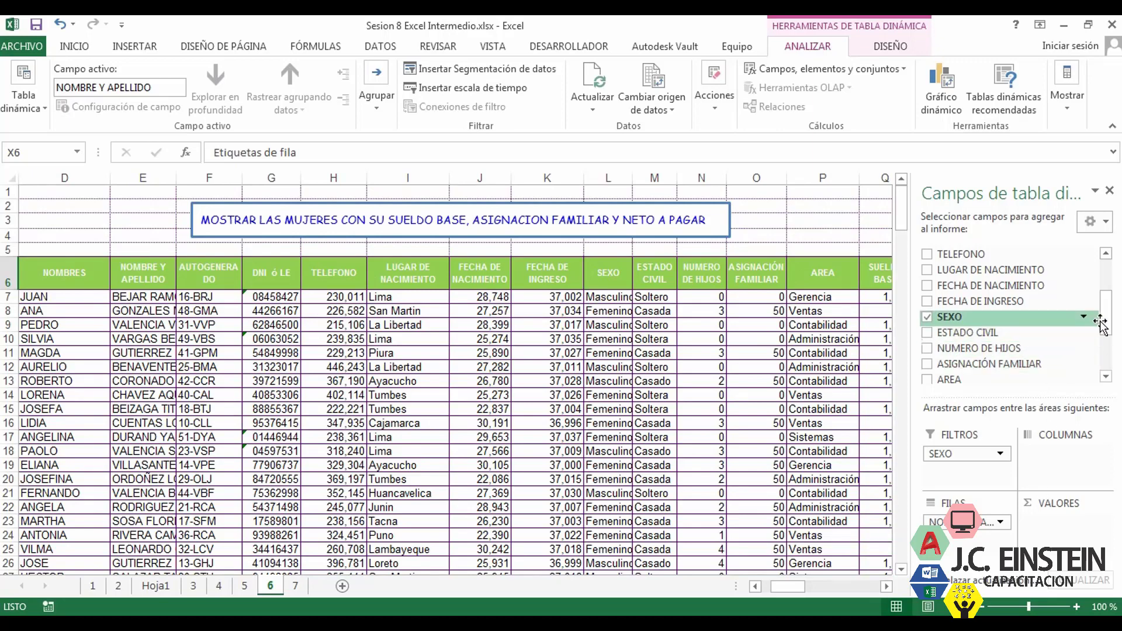
scroll(1005, 338, "down", 3)
left_click_drag(987, 290, 1057, 531)
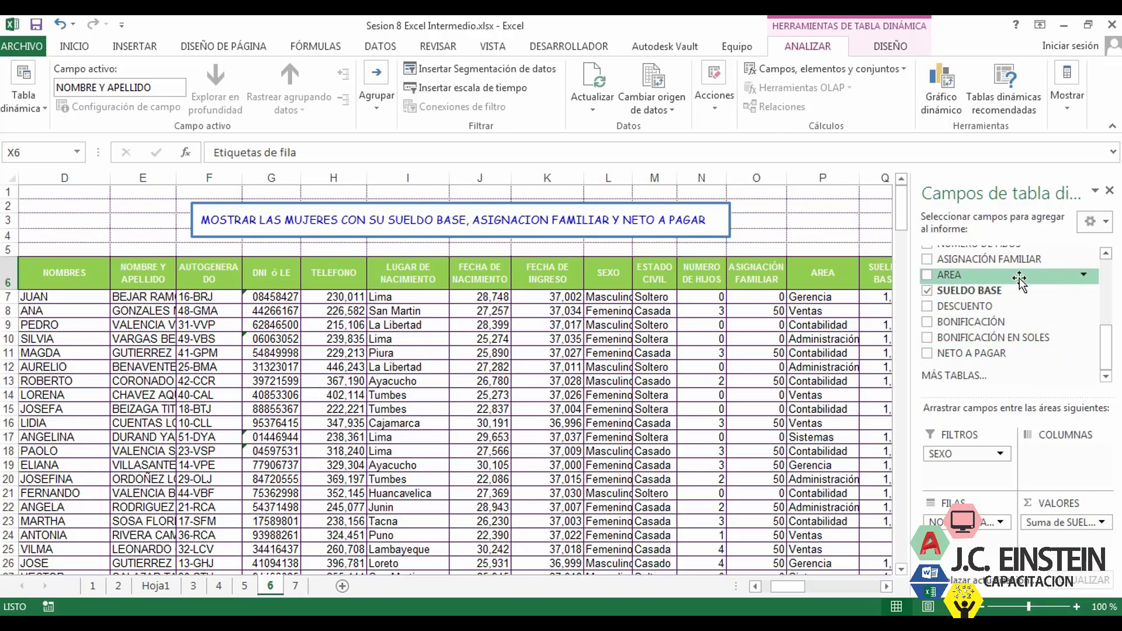
left_click_drag(1020, 275, 1061, 540)
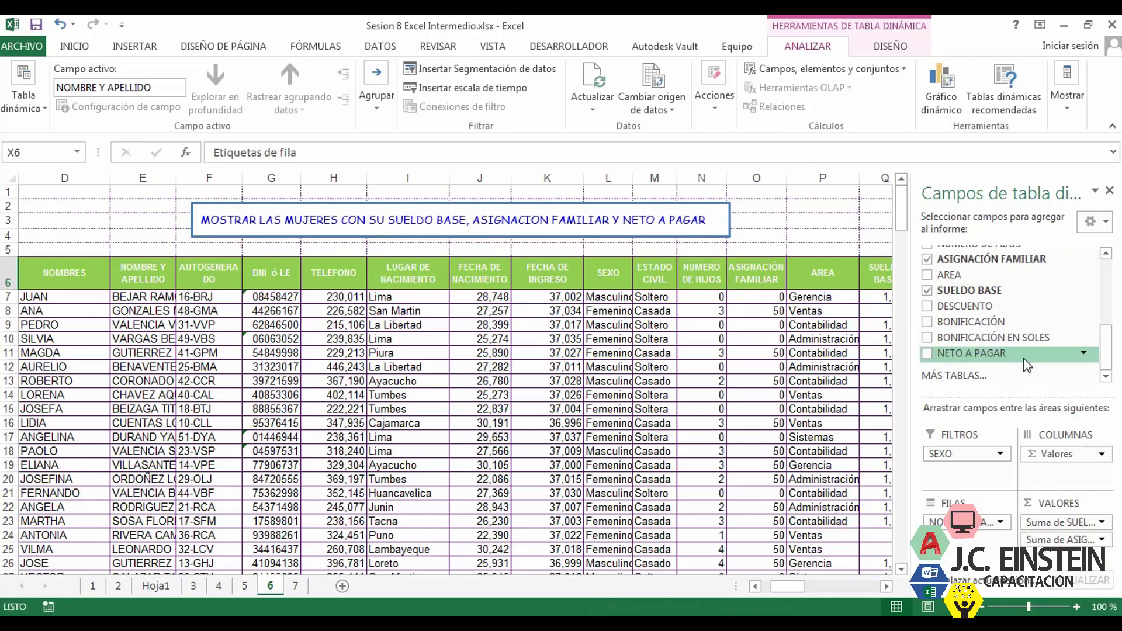
left_click_drag(1000, 357, 1075, 562)
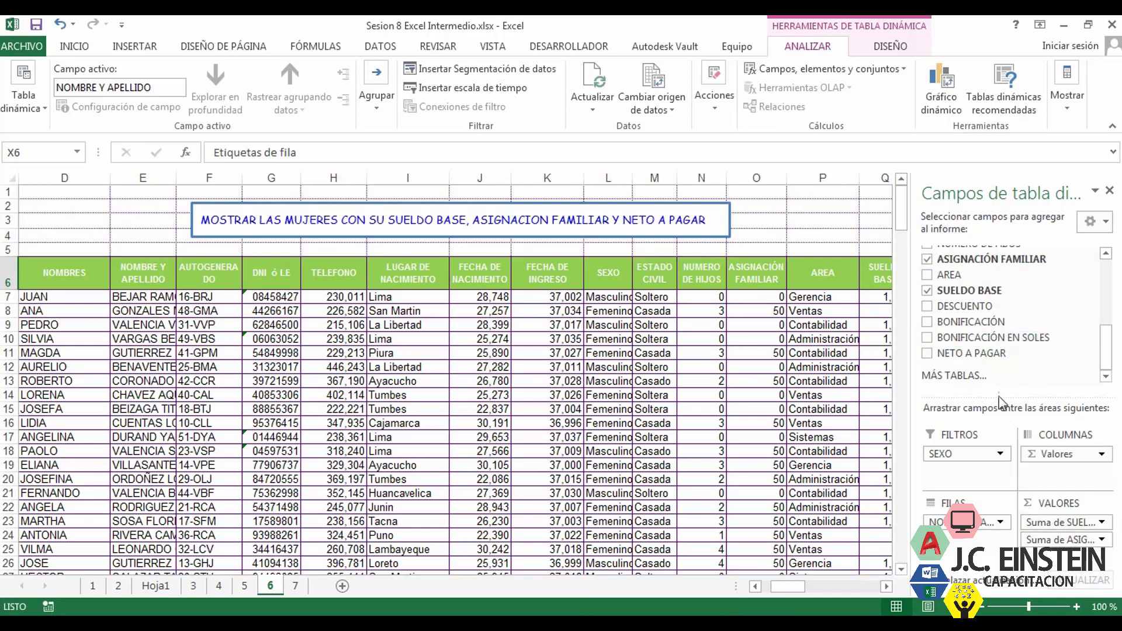
left_click_drag(983, 354, 1072, 564)
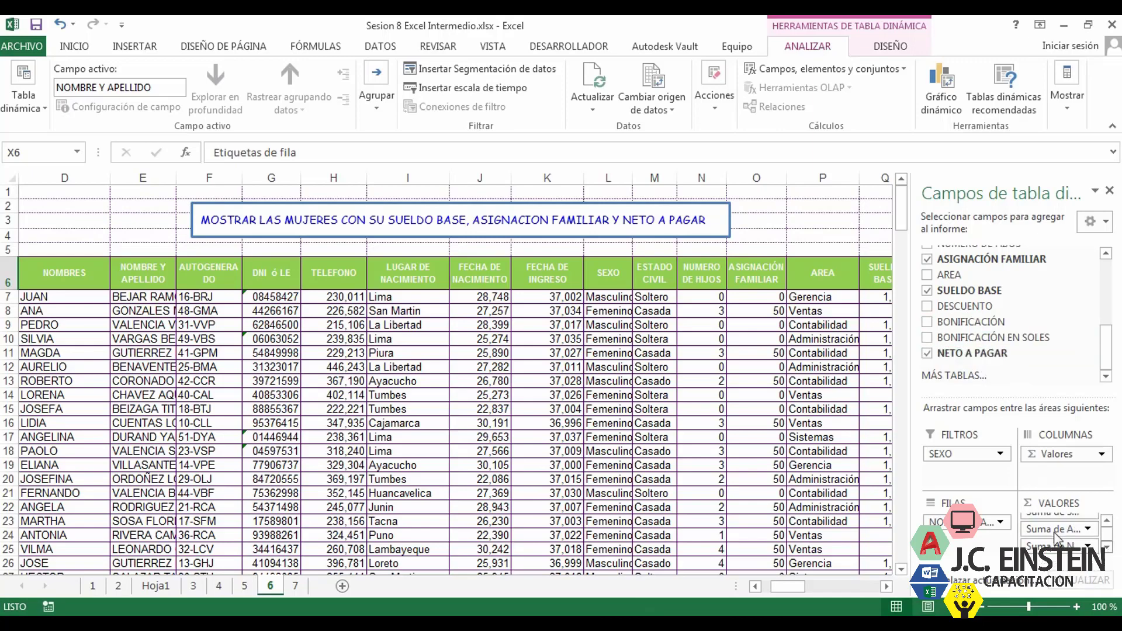
left_click_drag(887, 586, 886, 586)
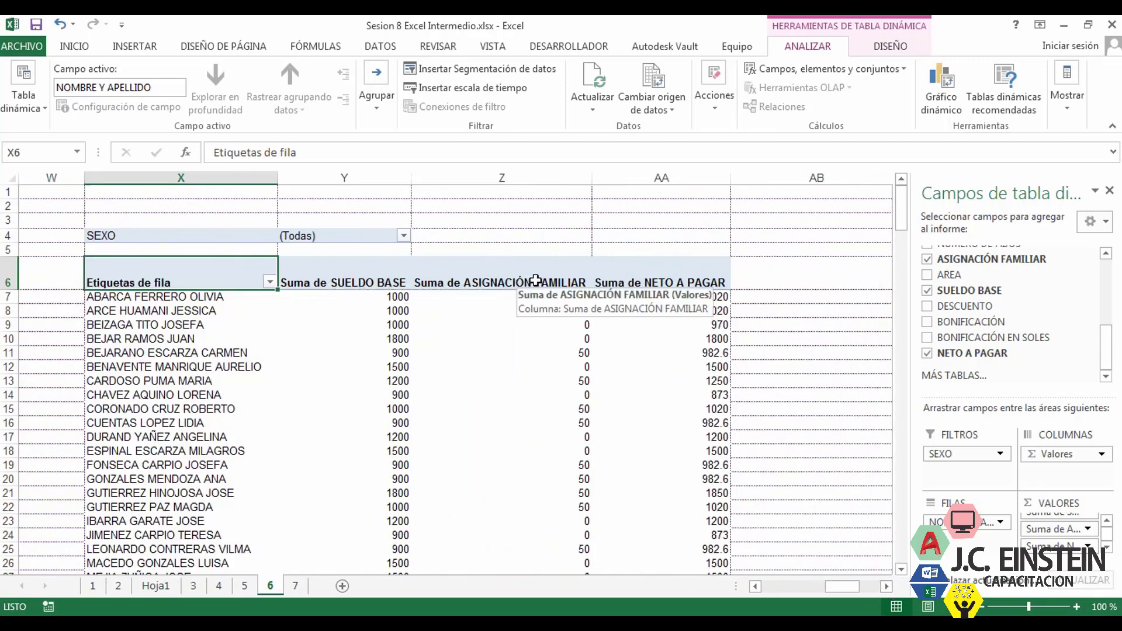
scroll(638, 386, "down", 14)
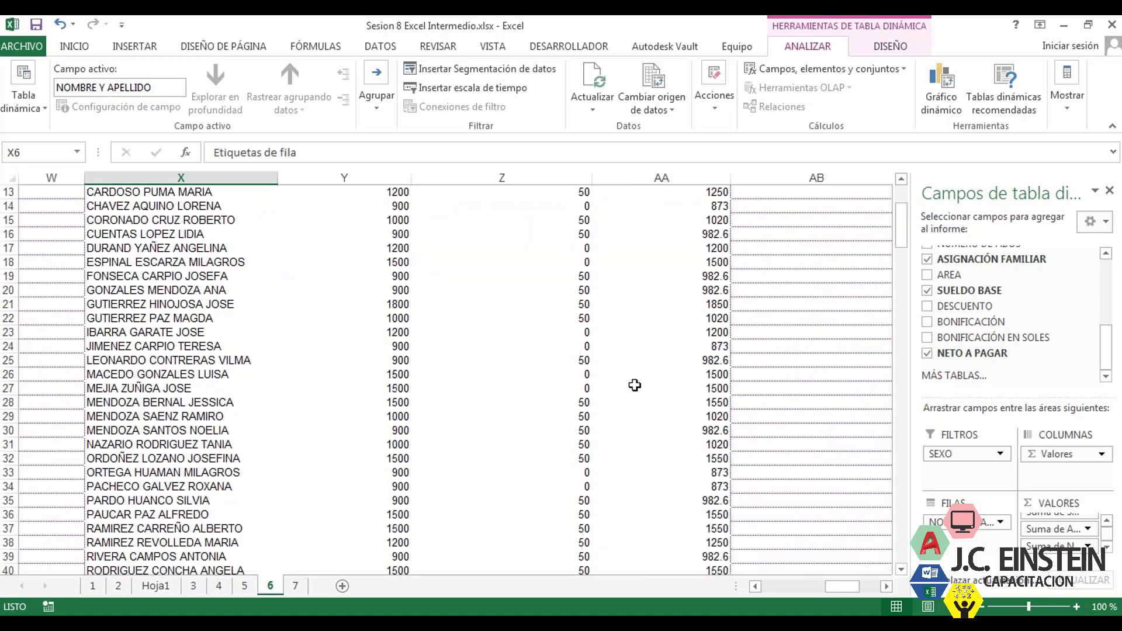
scroll(638, 393, "up", 4)
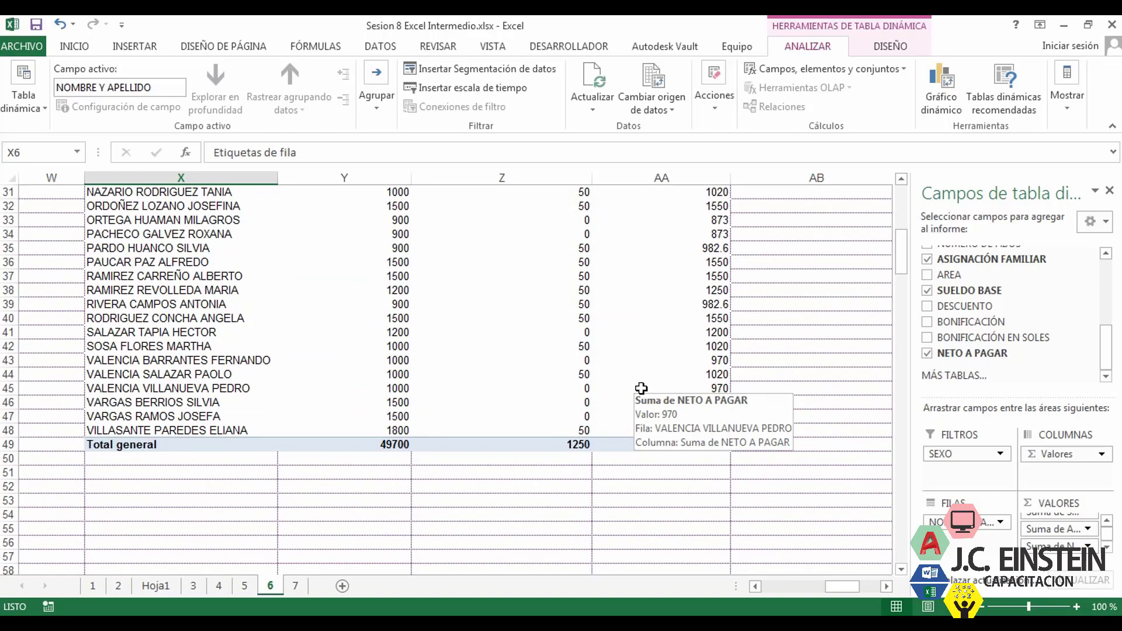
scroll(641, 388, "up", 10)
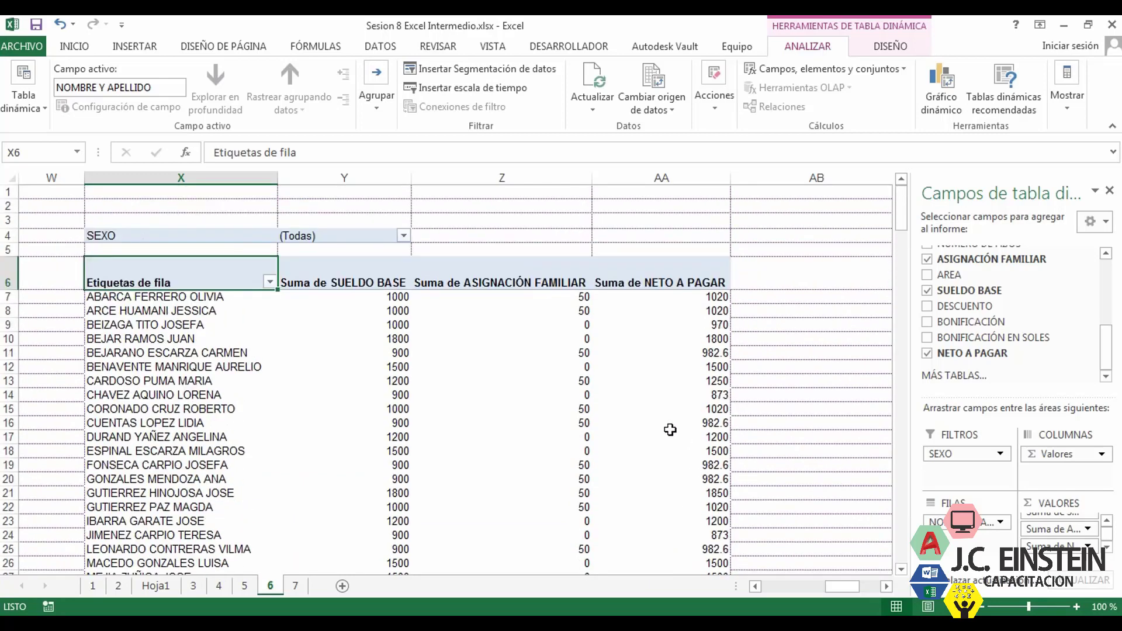
Set the SEXO report filter to Femenino, check the result, then move to sheet 7.
left_click(404, 237)
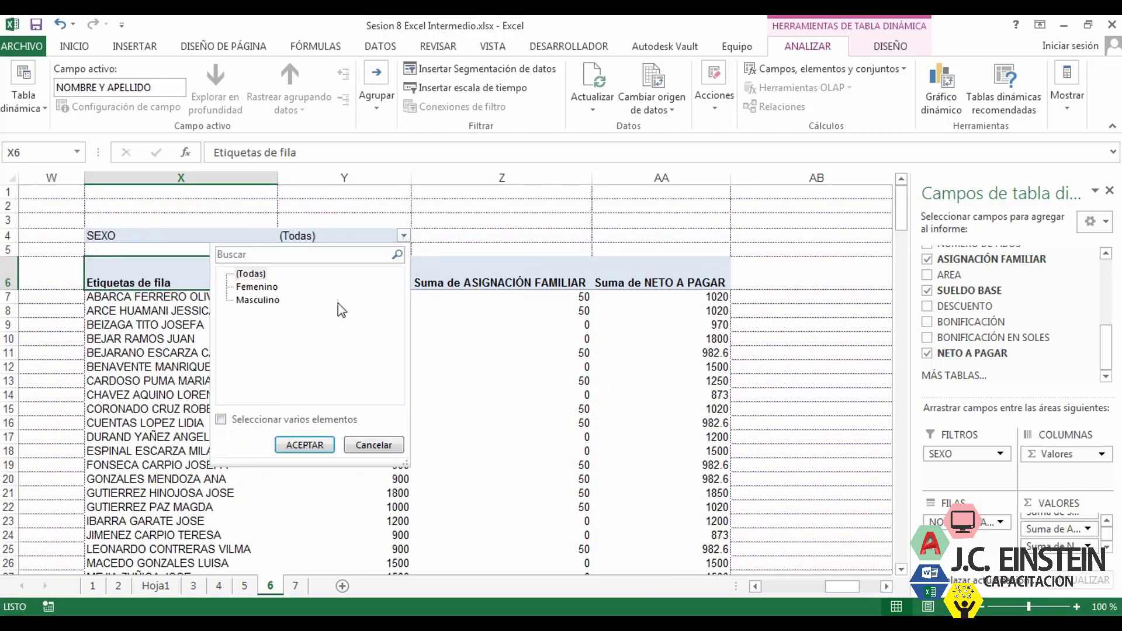
left_click(258, 286)
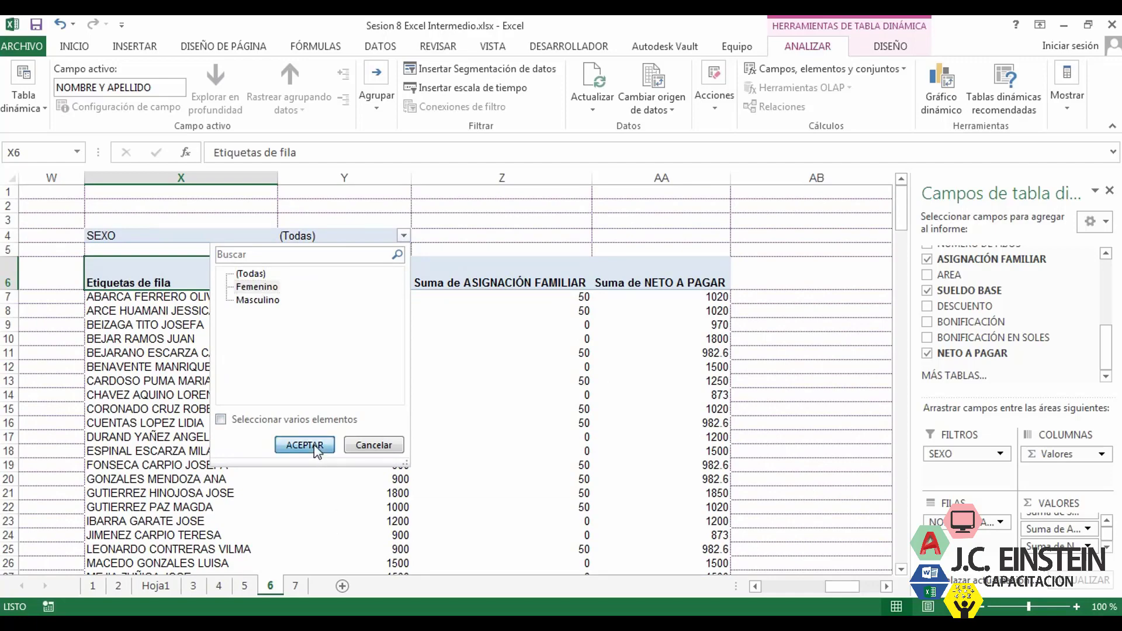
left_click(305, 445)
scroll(329, 444, "down", 5)
scroll(304, 409, "up", 5)
scroll(266, 371, "down", 3)
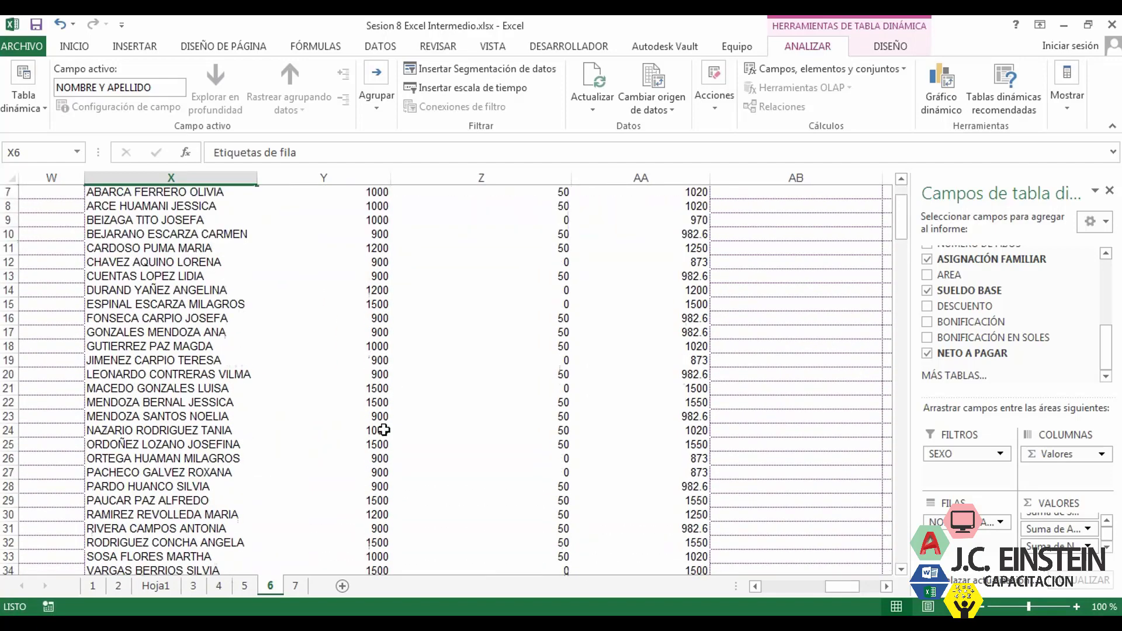
scroll(266, 371, "up", 3)
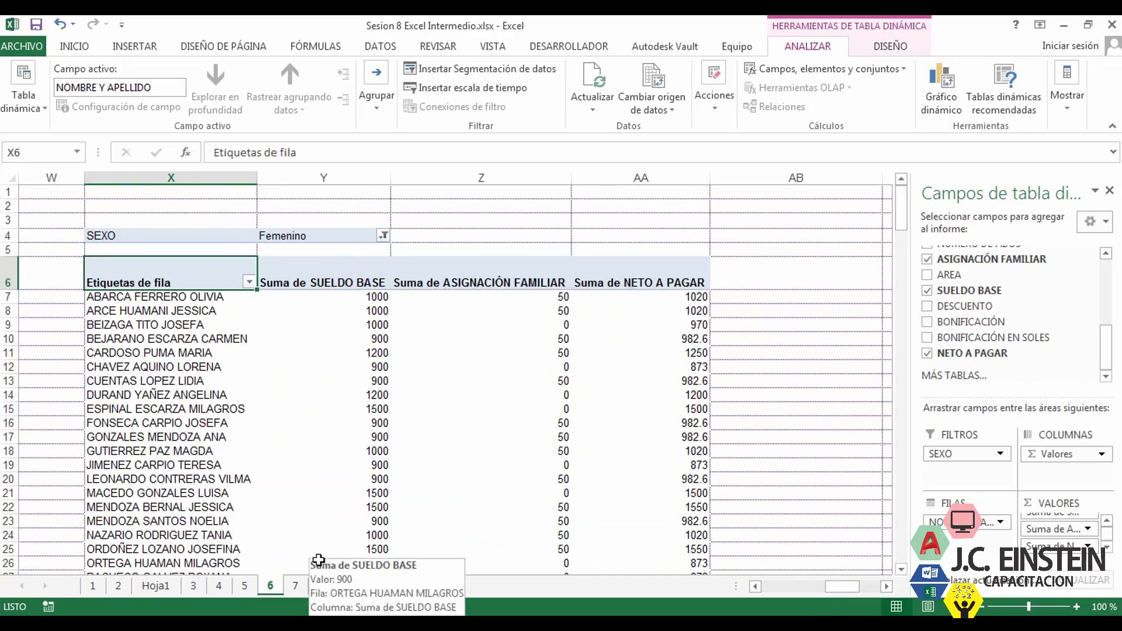
left_click(298, 585)
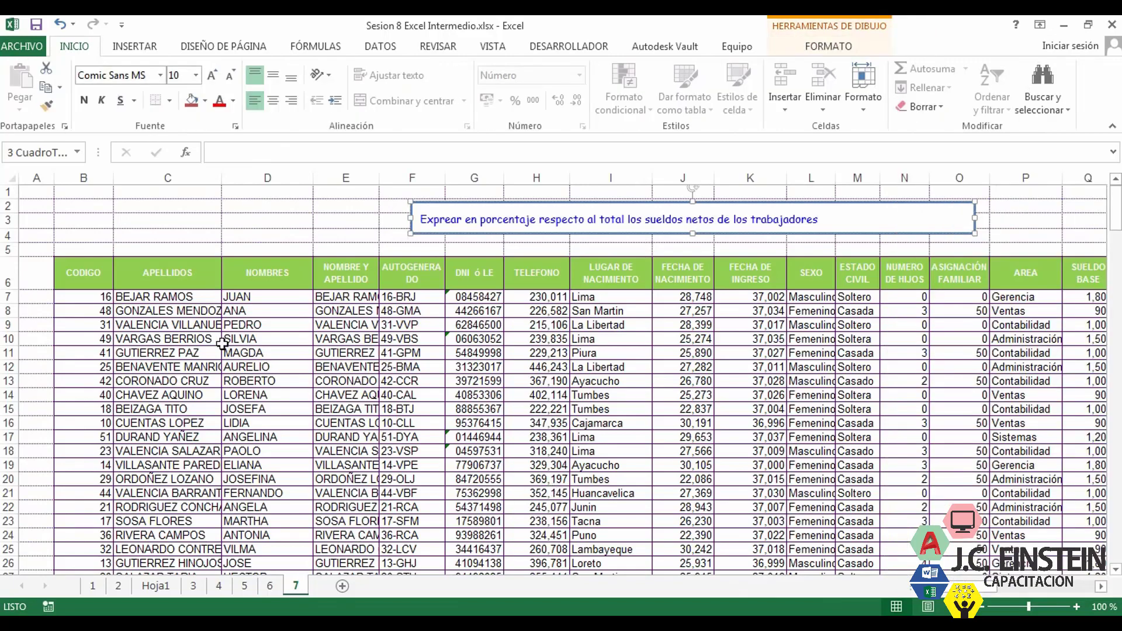
Add the missing 's' so the text box reads 'Expresar'.
left_click(450, 219)
type("s")
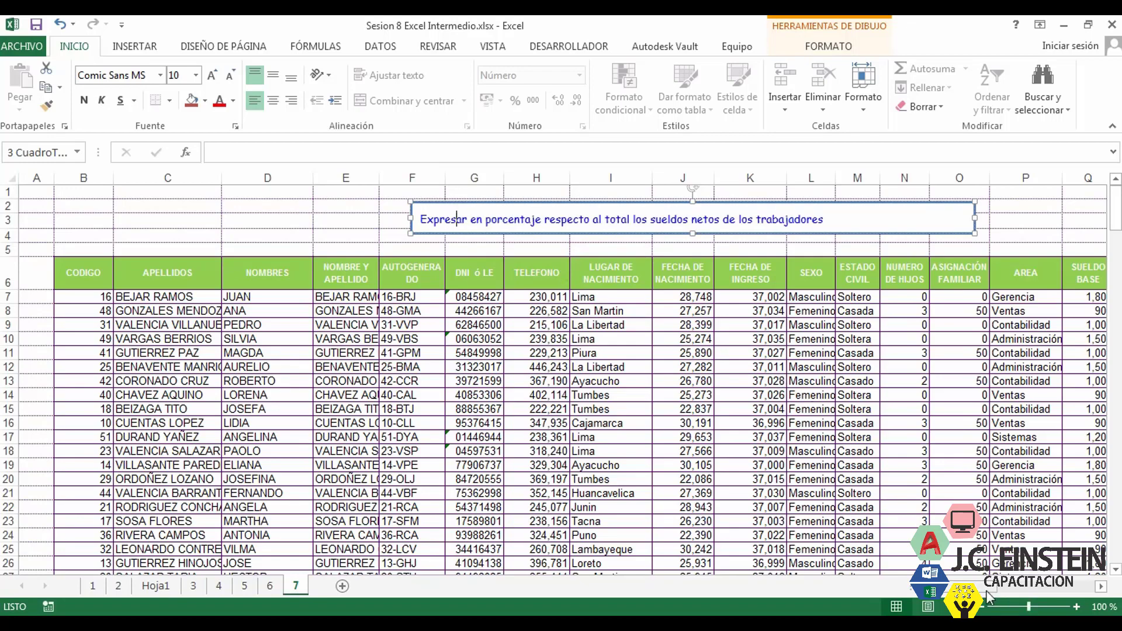
scroll(1025, 590, "right", 5)
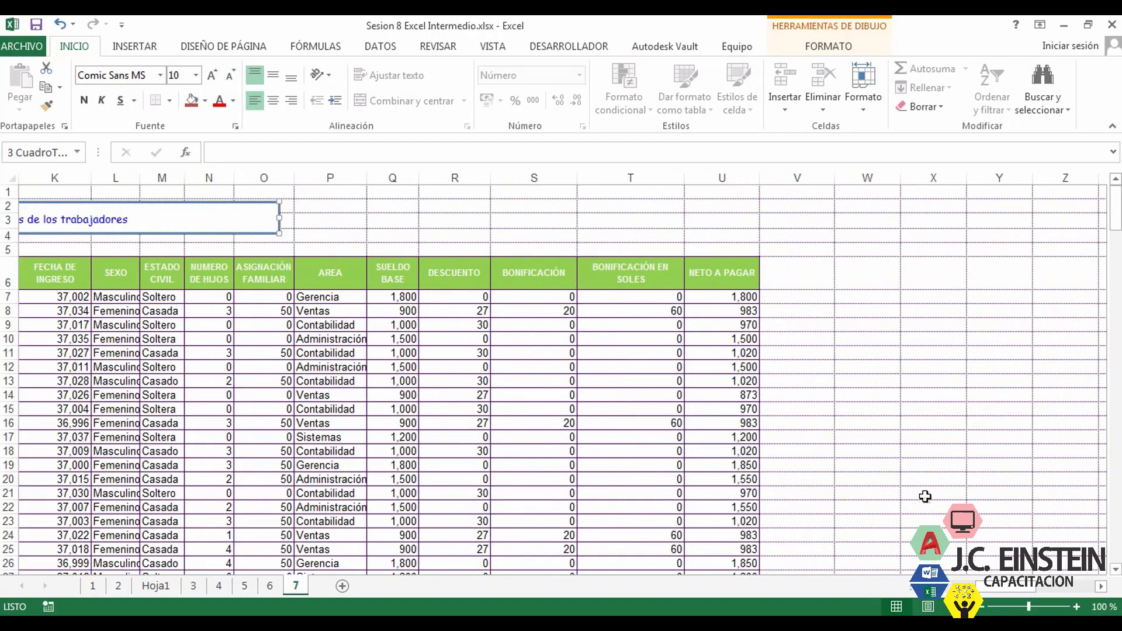
left_click(645, 339)
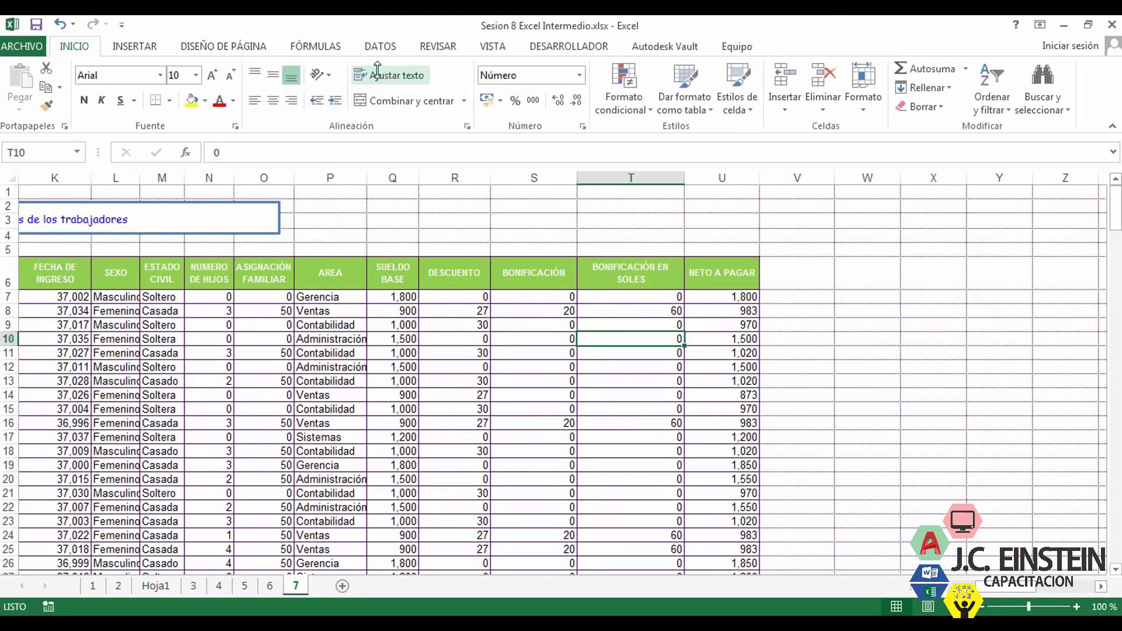
Insert a pivot table from B6:U48 on the existing sheet at cell X6.
left_click(134, 46)
left_click(36, 105)
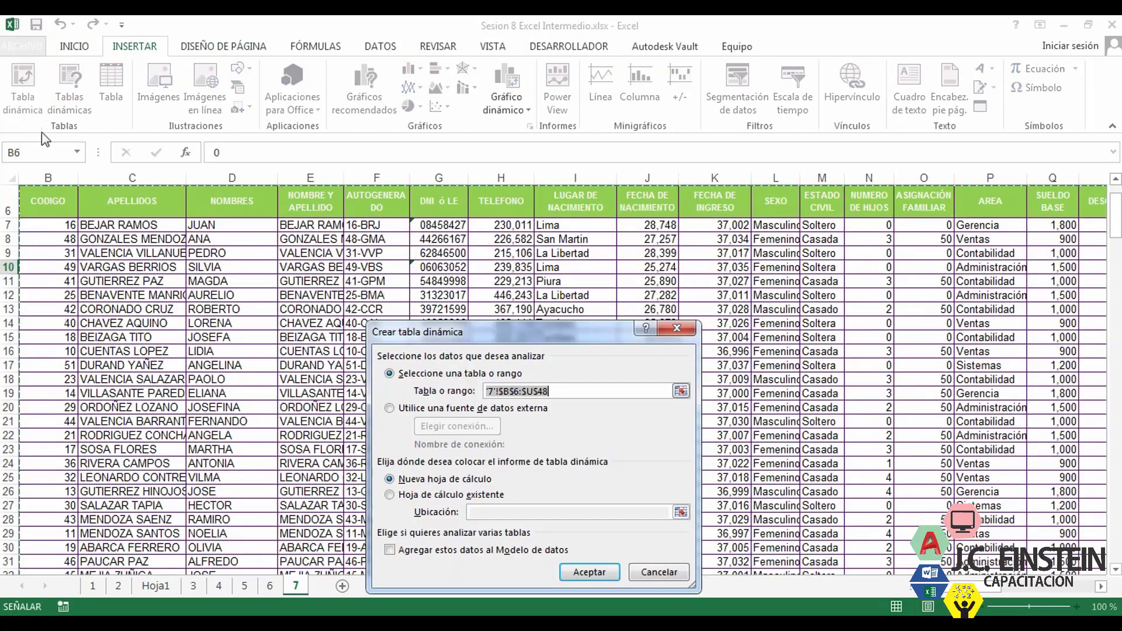
left_click(469, 495)
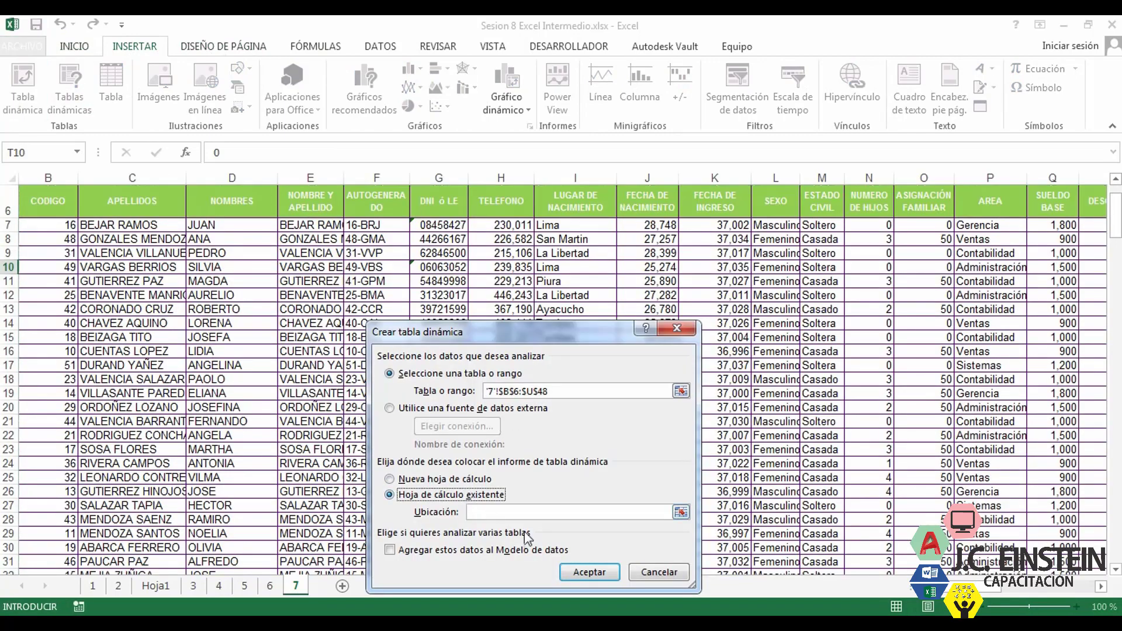
left_click(680, 513)
left_click_drag(993, 587, 1027, 590)
scroll(892, 345, "up", 2)
left_click(867, 272)
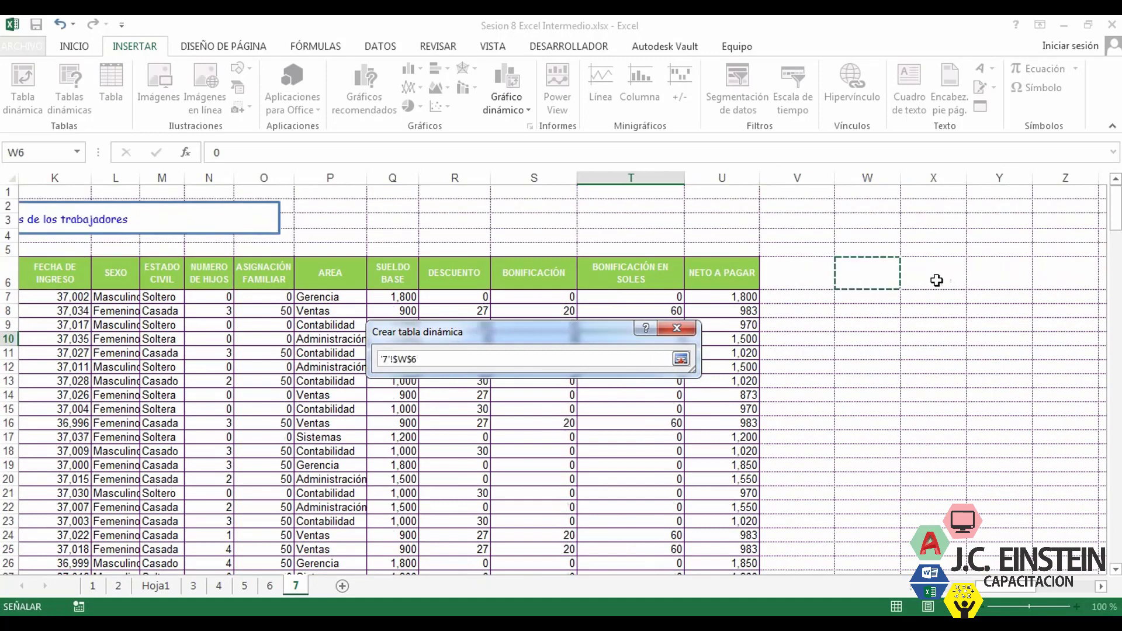
left_click(933, 272)
left_click(681, 359)
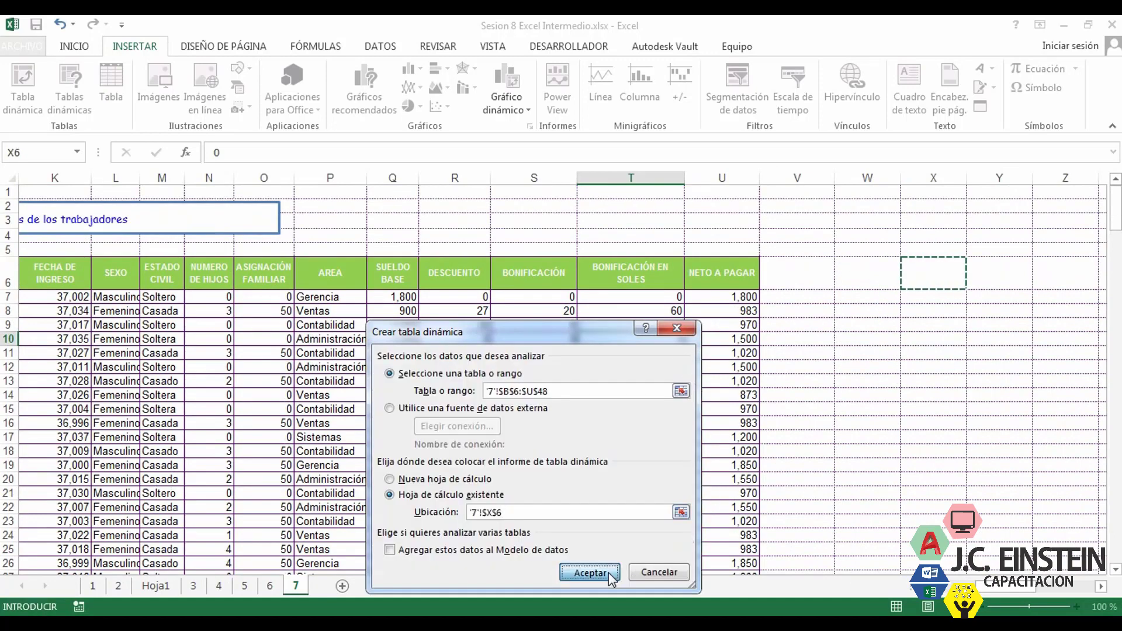
left_click(590, 575)
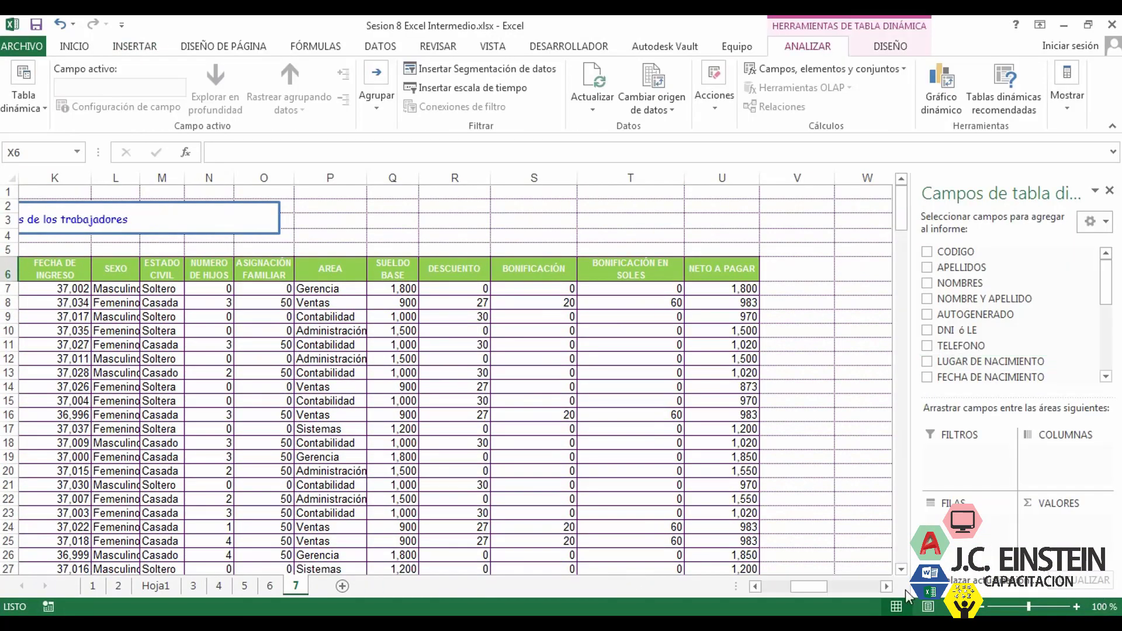
Put NOMBRE Y APELLIDO in Filas and NETO A PAGAR in Valores of the sheet 7 pivot.
left_click(885, 587)
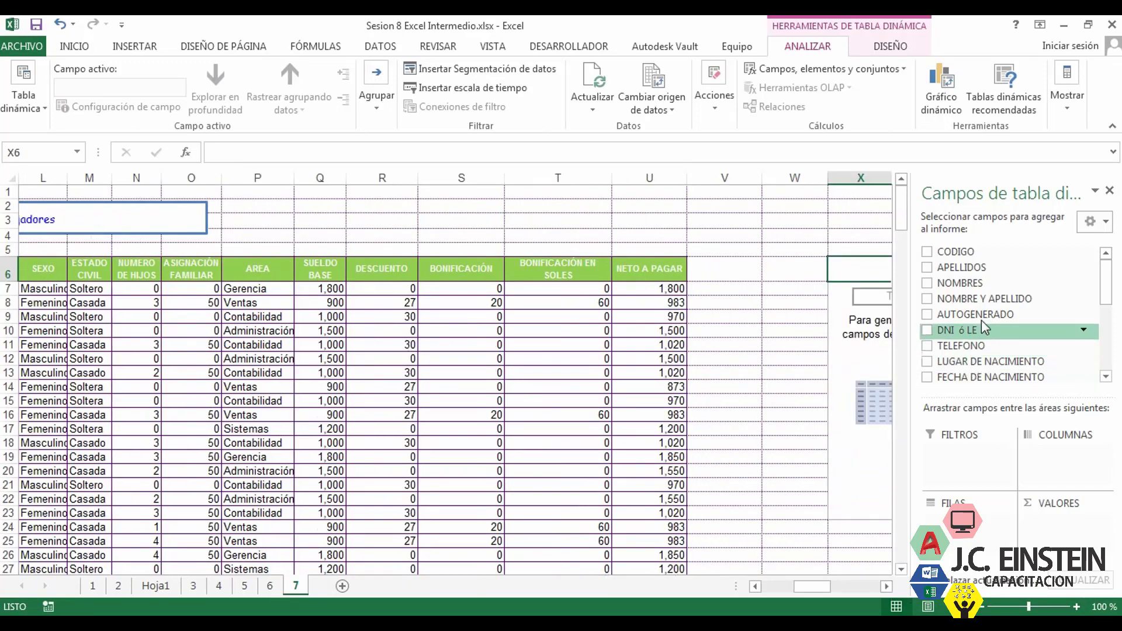
left_click_drag(993, 299, 988, 522)
scroll(1097, 303, "down", 5)
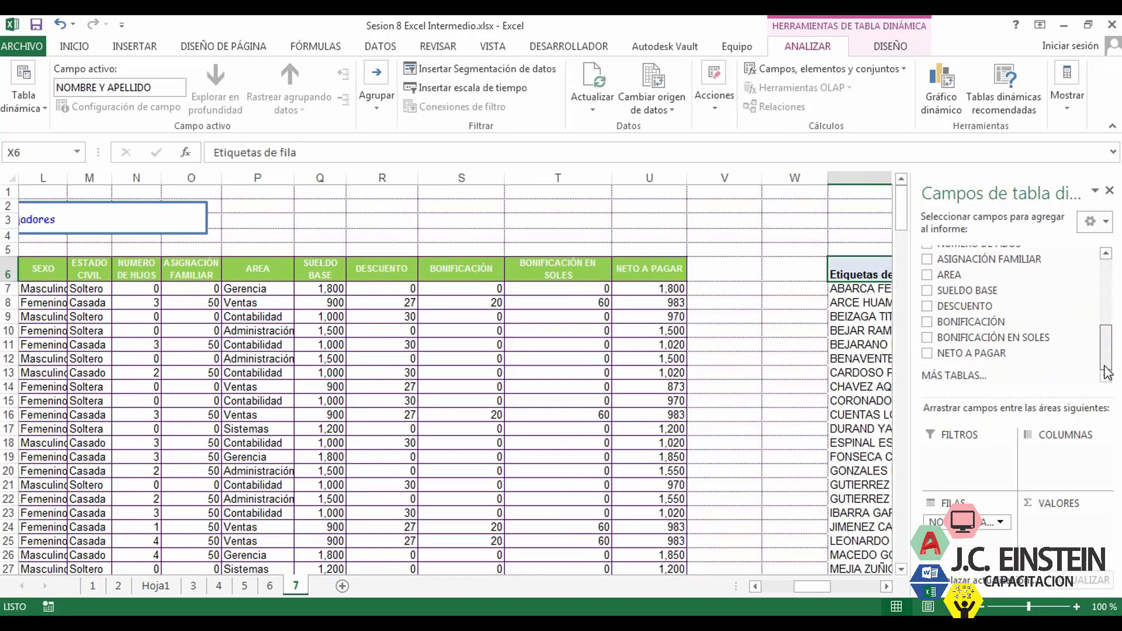
left_click_drag(1009, 354, 1058, 521)
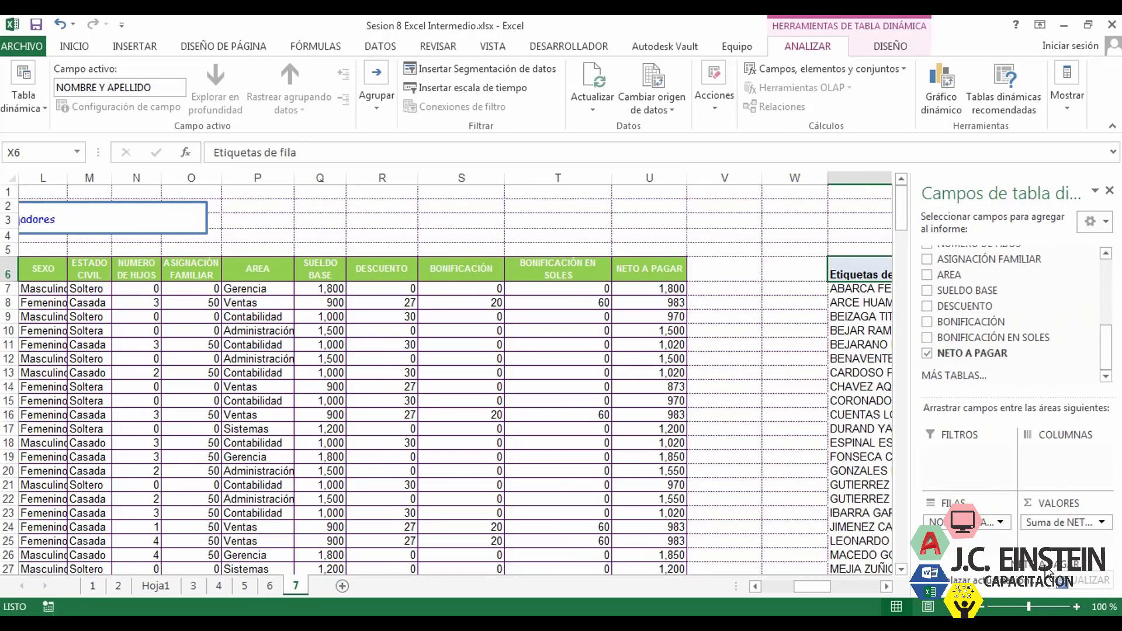
left_click(889, 587)
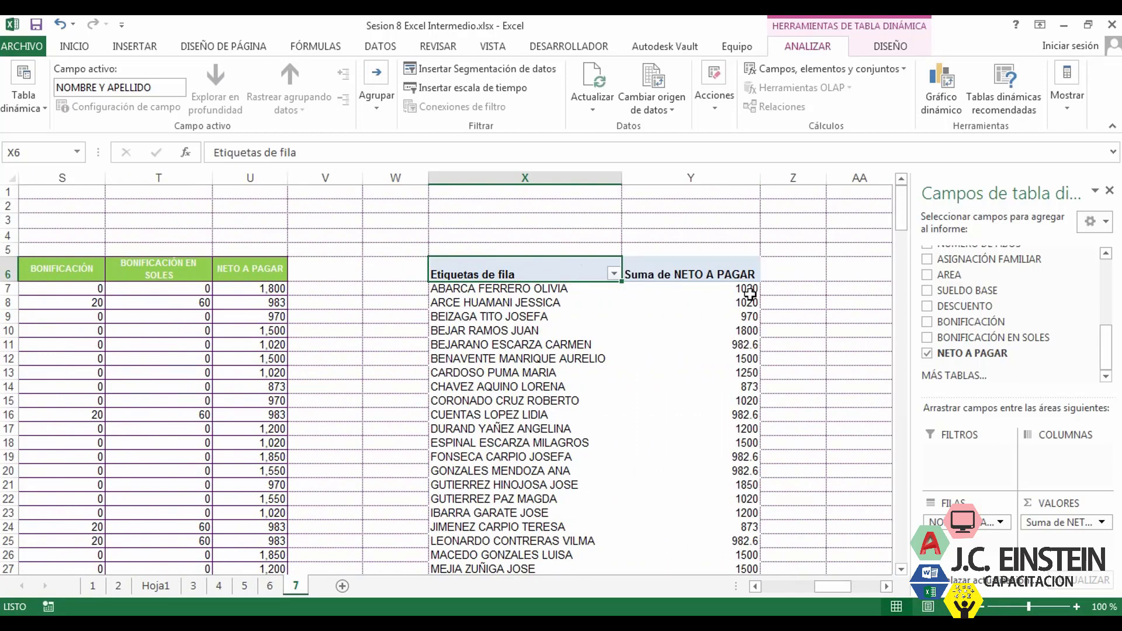
left_click(737, 278)
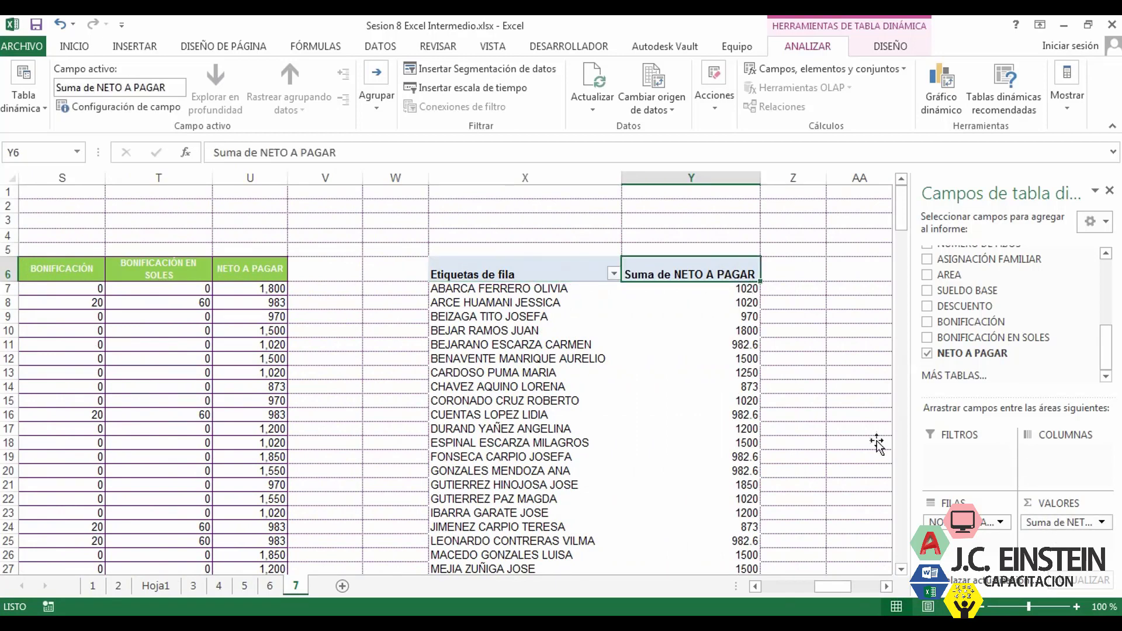
Set the Suma de NETO A PAGAR field to show values as % del total general.
double_click(722, 283)
left_click_drag(578, 334, 602, 195)
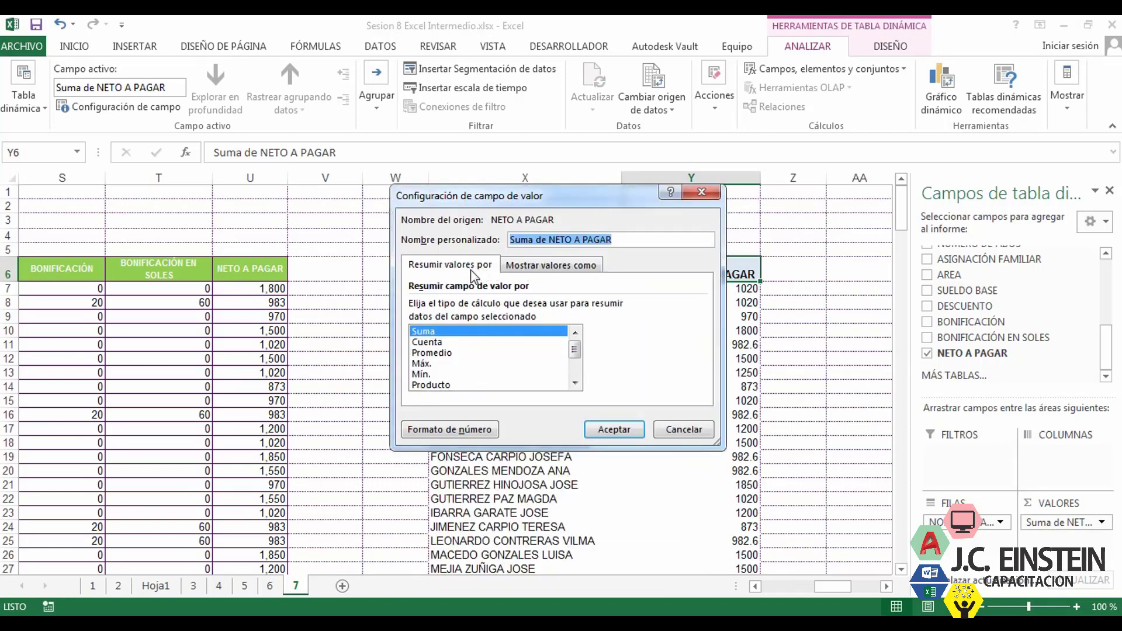
left_click(565, 267)
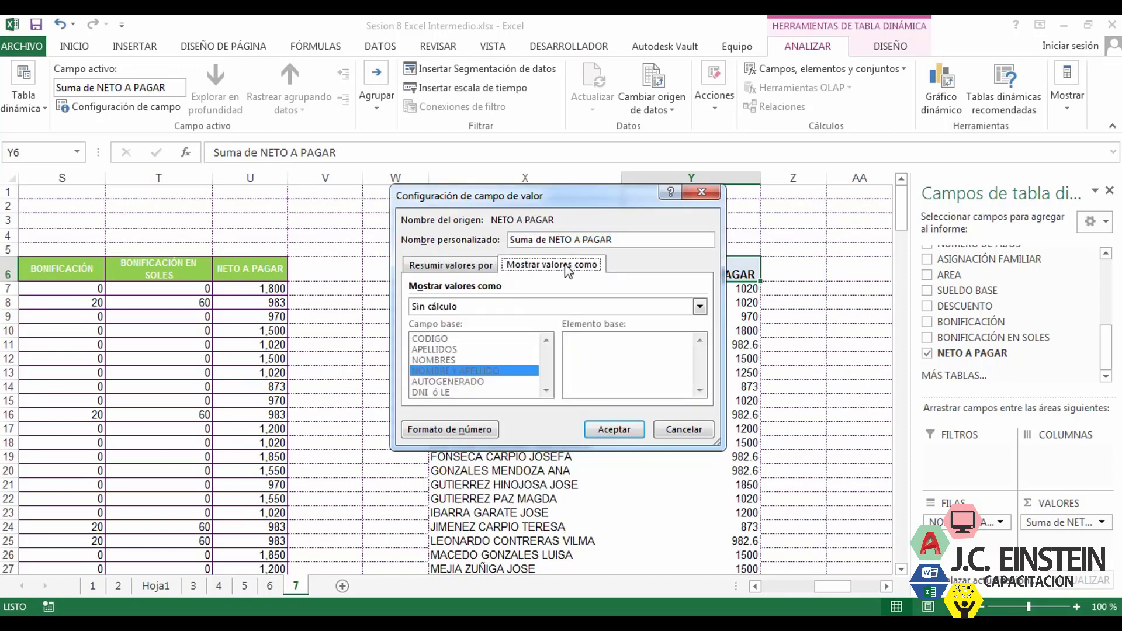
left_click(699, 306)
left_click(700, 310)
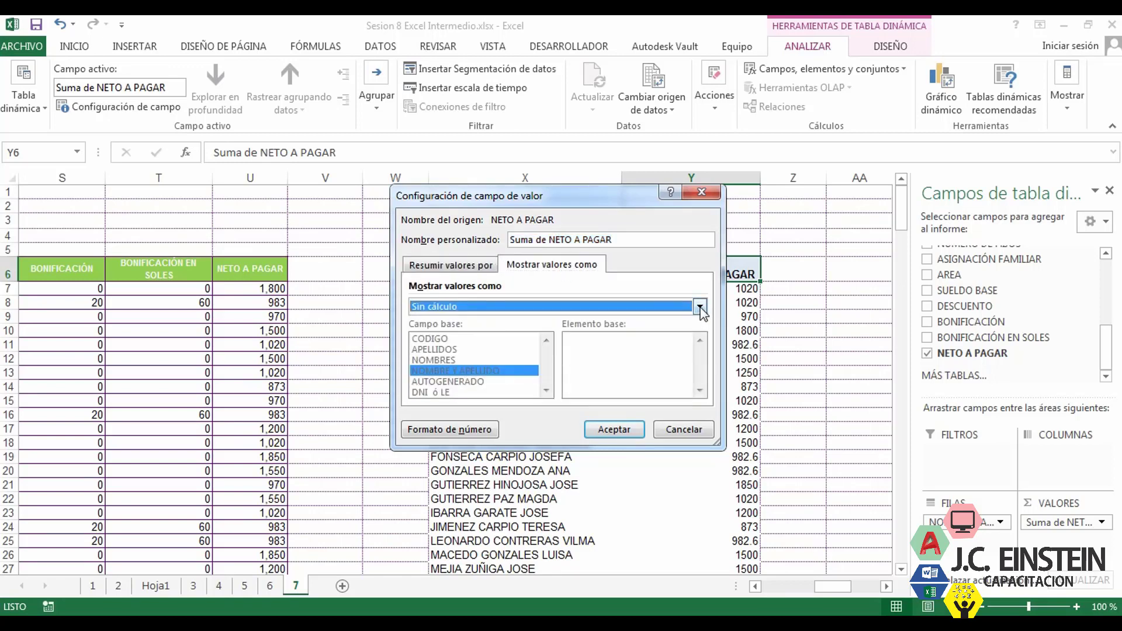
left_click(700, 310)
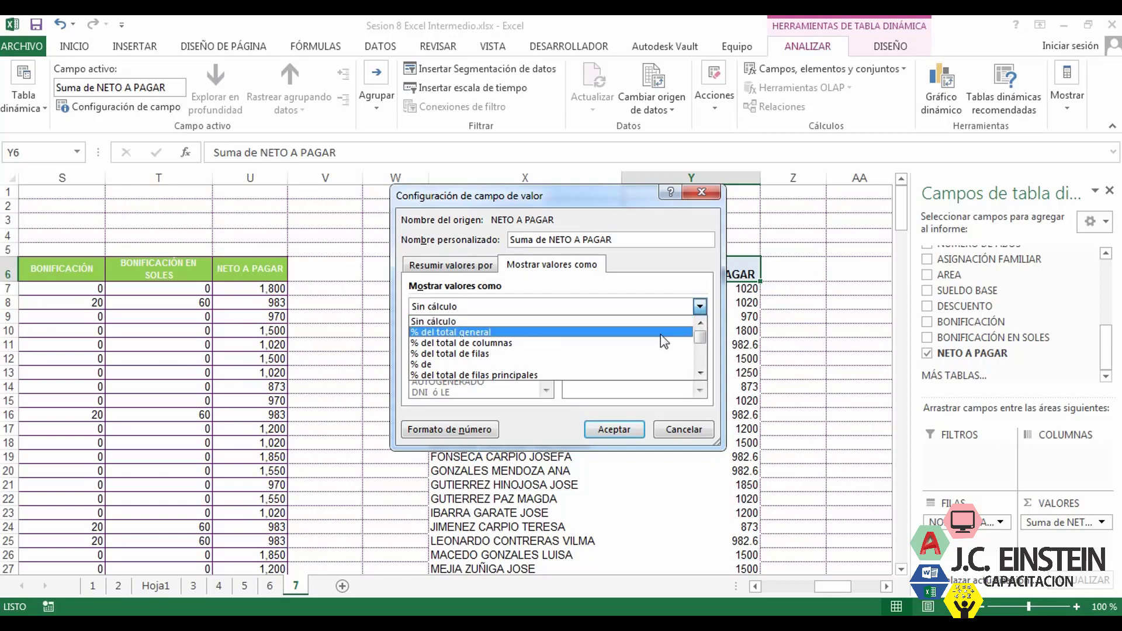
left_click(432, 332)
left_click(614, 430)
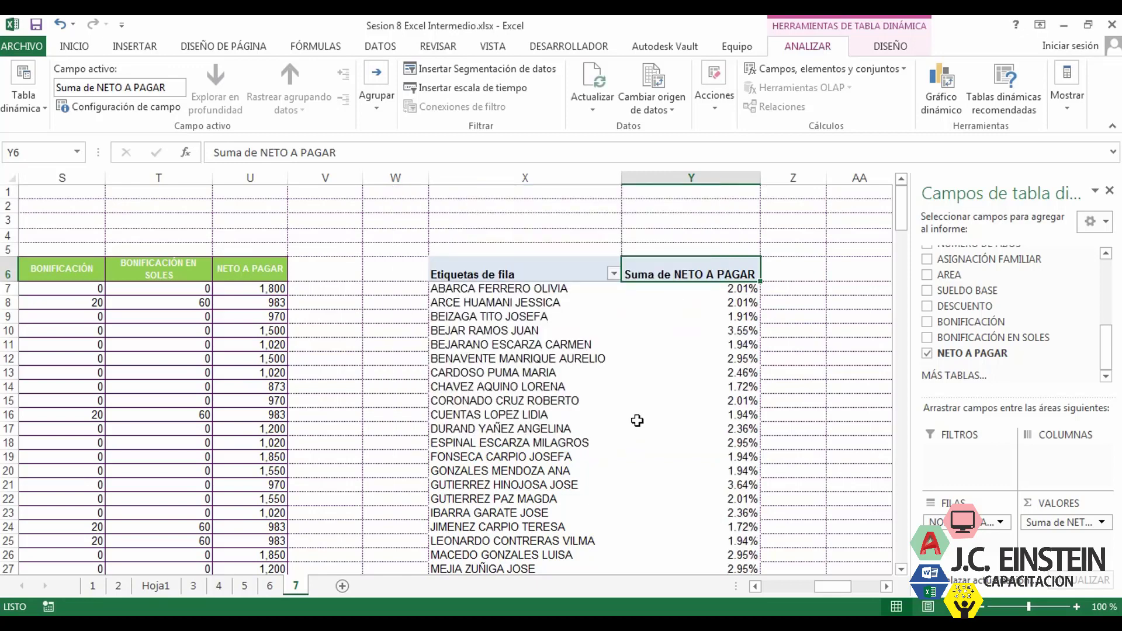
scroll(718, 339, "down", 4)
scroll(720, 386, "up", 4)
scroll(710, 309, "down", 14)
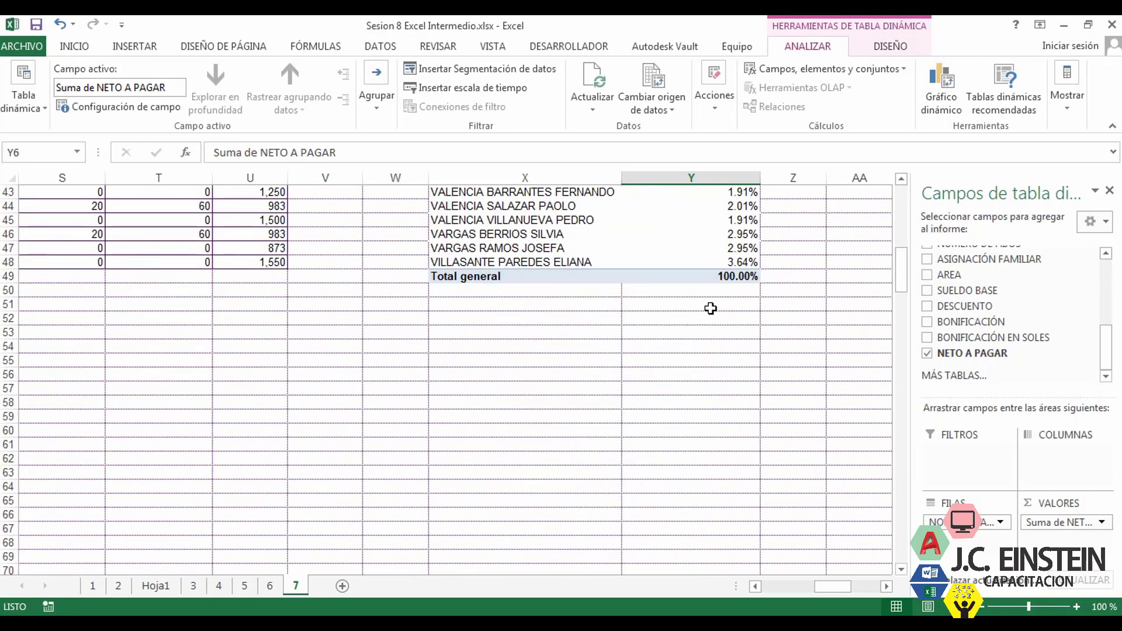
scroll(710, 308, "up", 14)
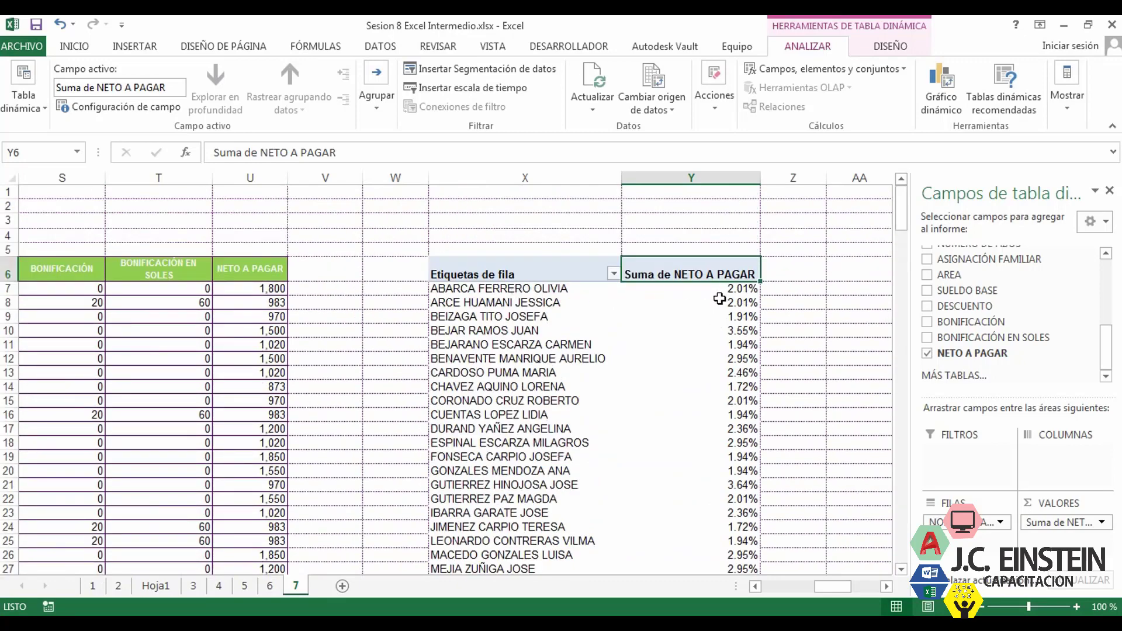
scroll(766, 374, "down", 8)
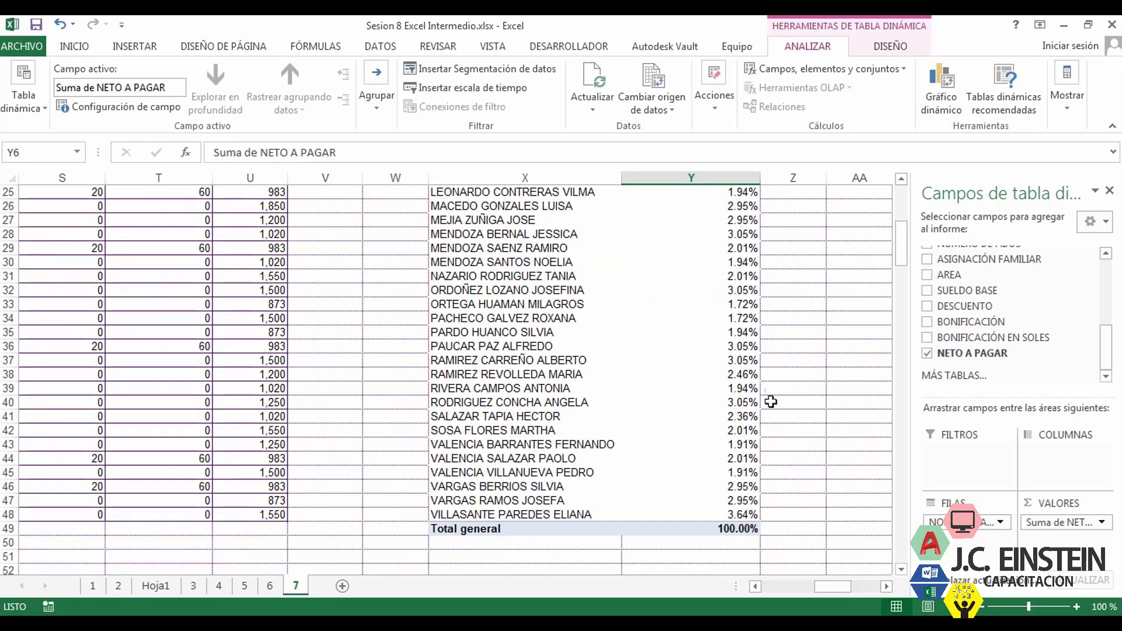
mouse_move(742, 529)
scroll(584, 468, "up", 8)
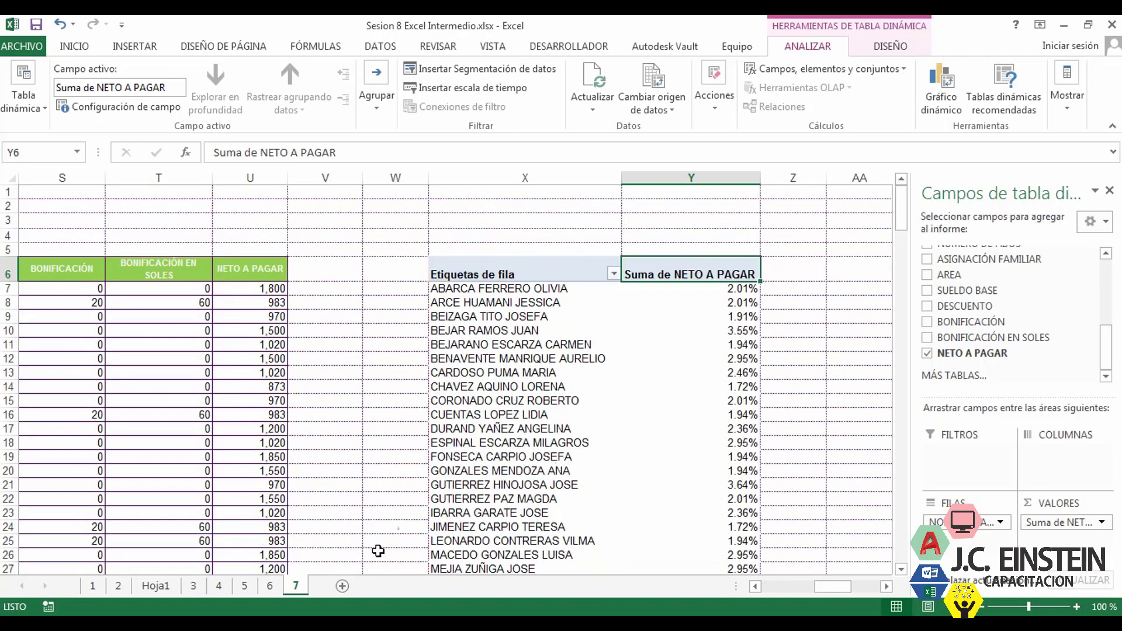
On sheet 4, remove SEXO and AREA from the pivot's Filas area.
left_click(213, 585)
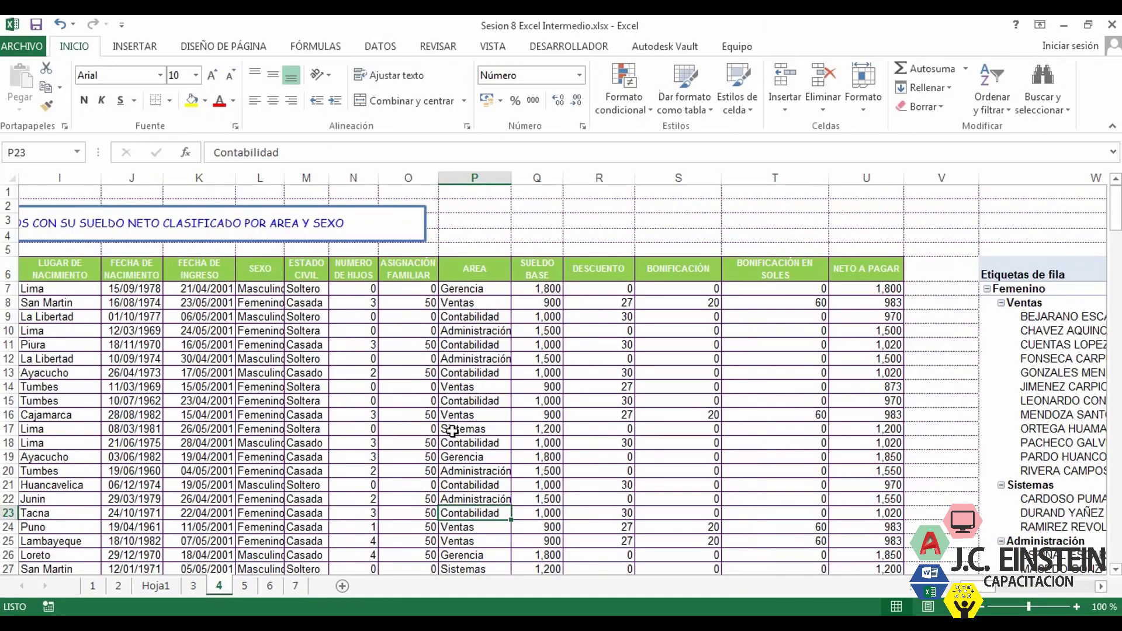
left_click_drag(1100, 587, 1099, 587)
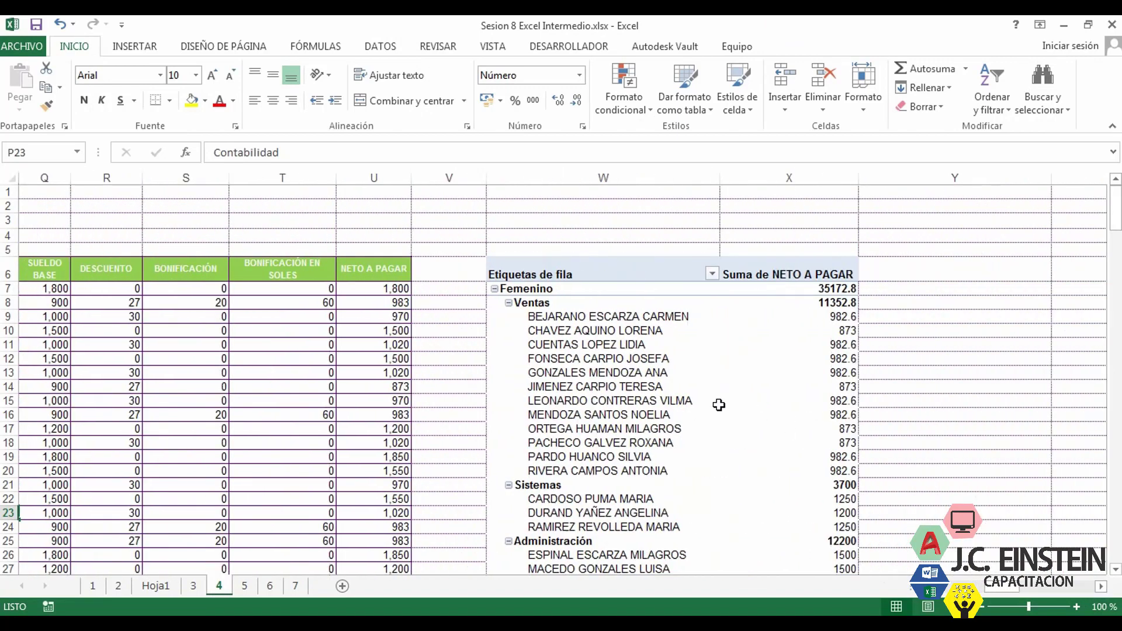
left_click(728, 356)
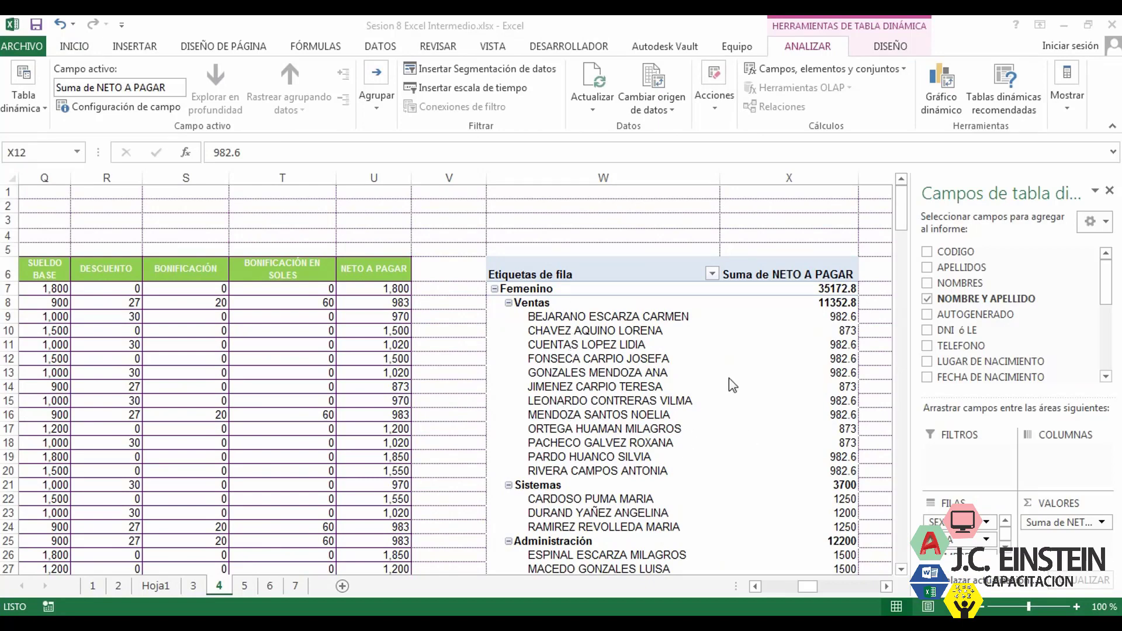
left_click(730, 374)
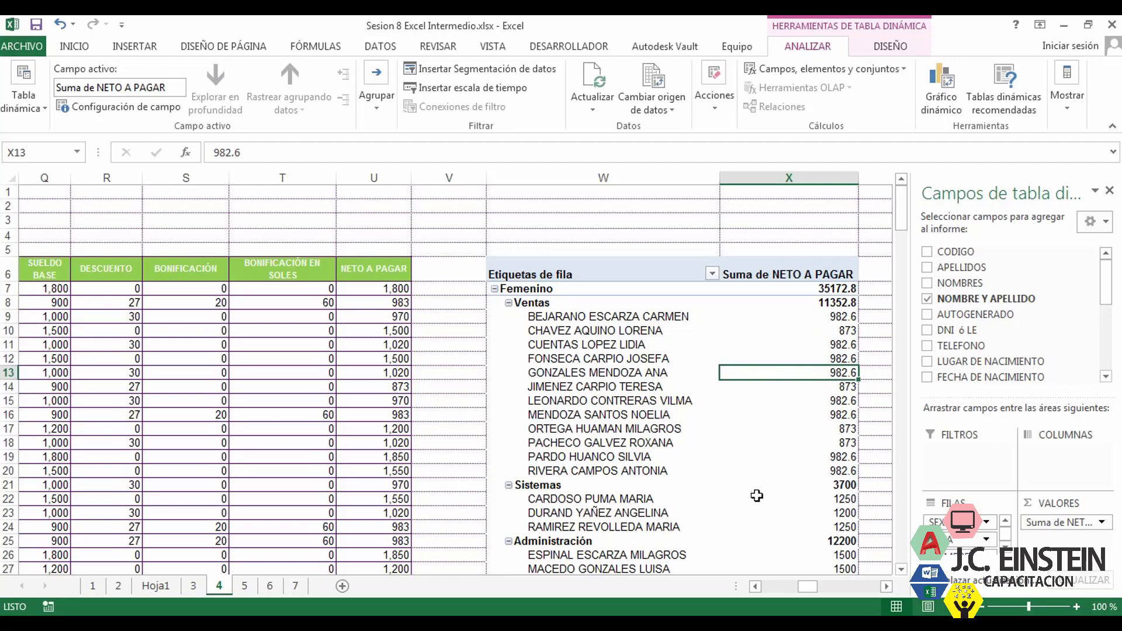
left_click(797, 591)
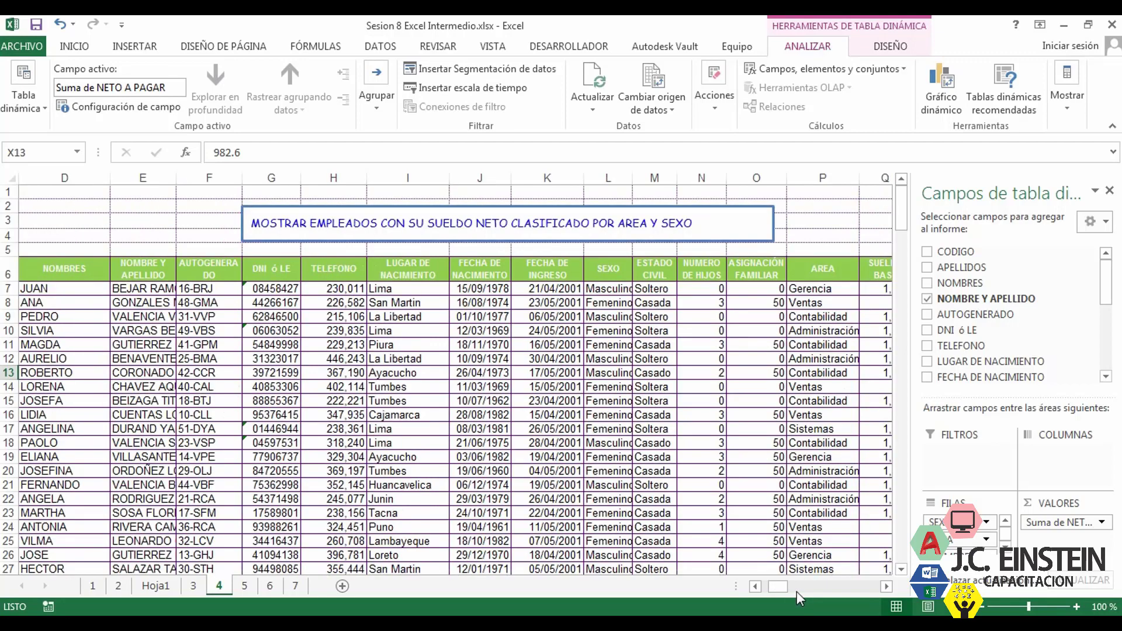
left_click_drag(782, 588, 823, 591)
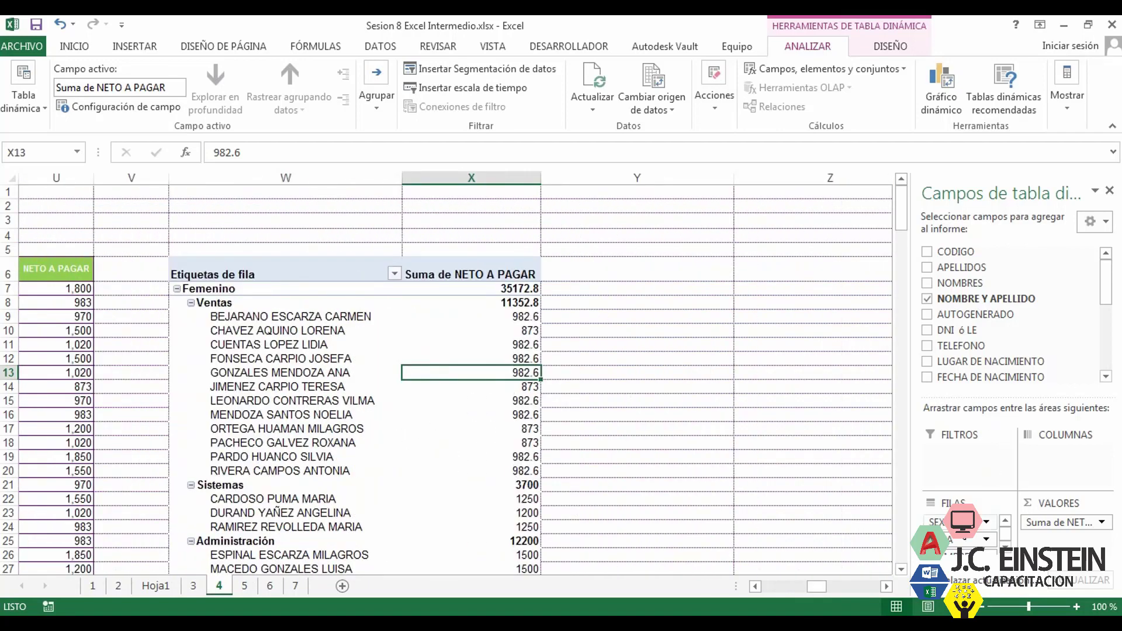
left_click_drag(982, 522, 999, 319)
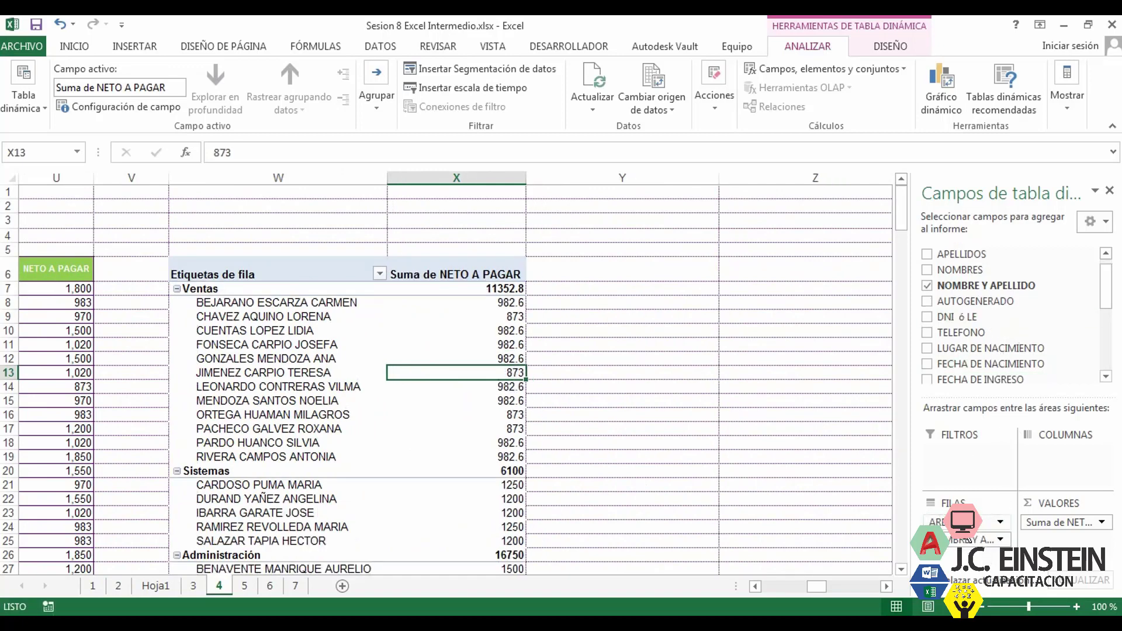
left_click_drag(958, 522, 1017, 318)
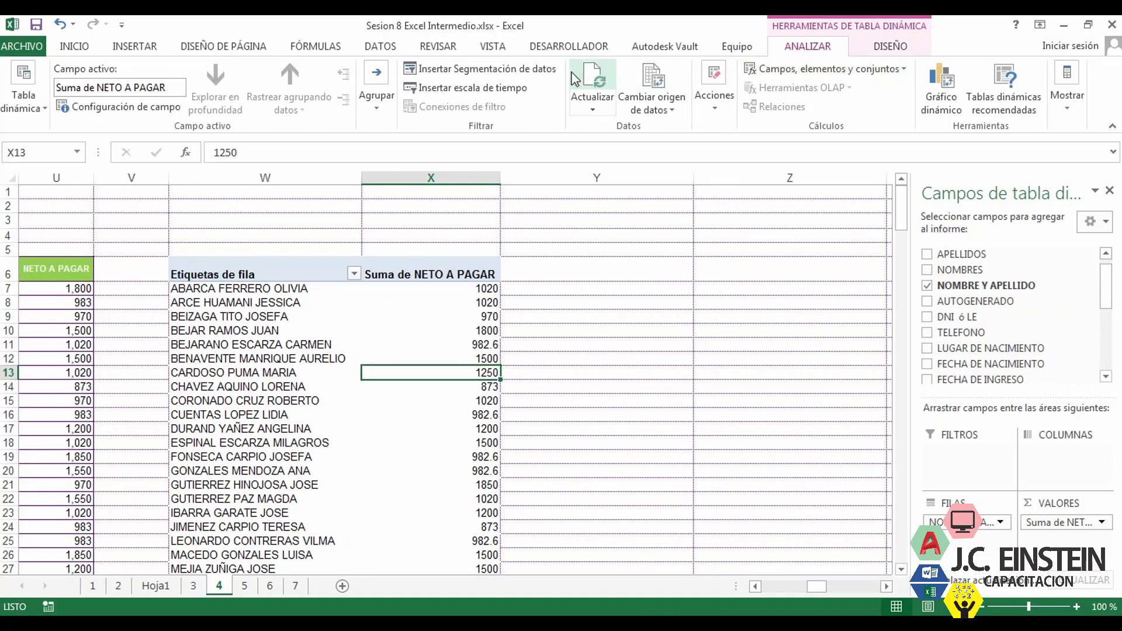
Insert a SEXO slicer and move it beside the pivot at column Y.
left_click(513, 75)
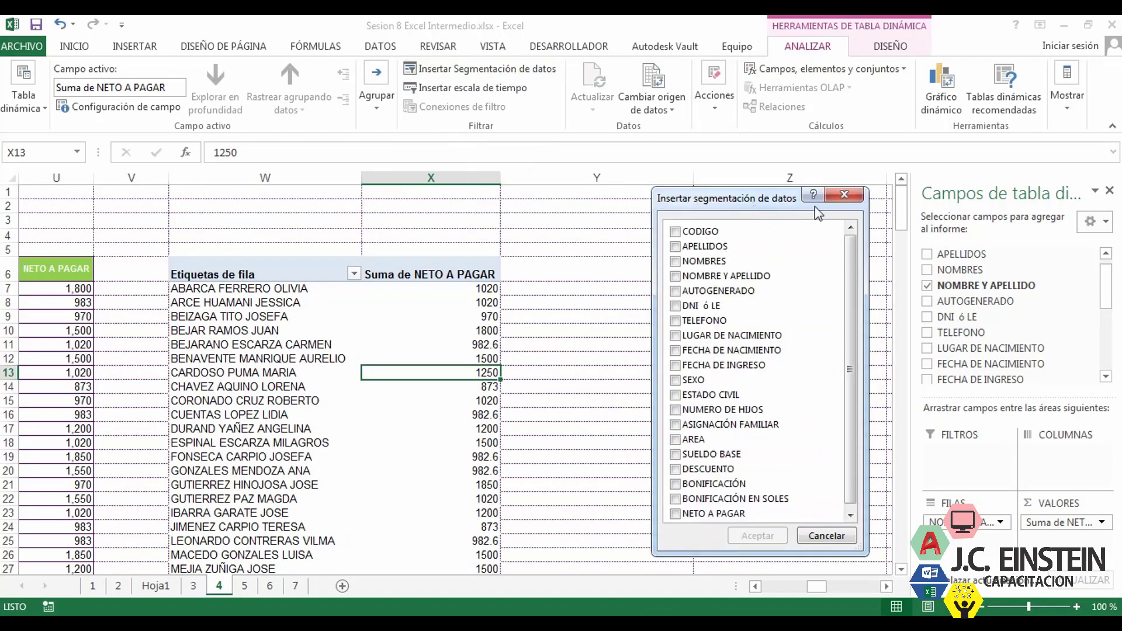
scroll(850, 369, "down", 1)
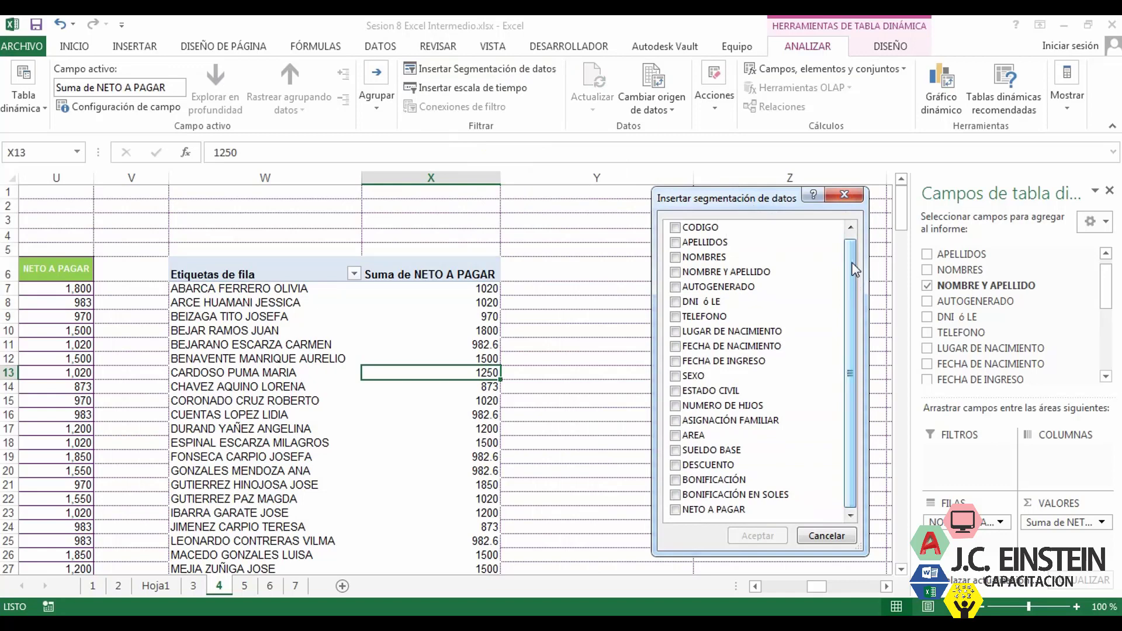
scroll(852, 246, "up", 1)
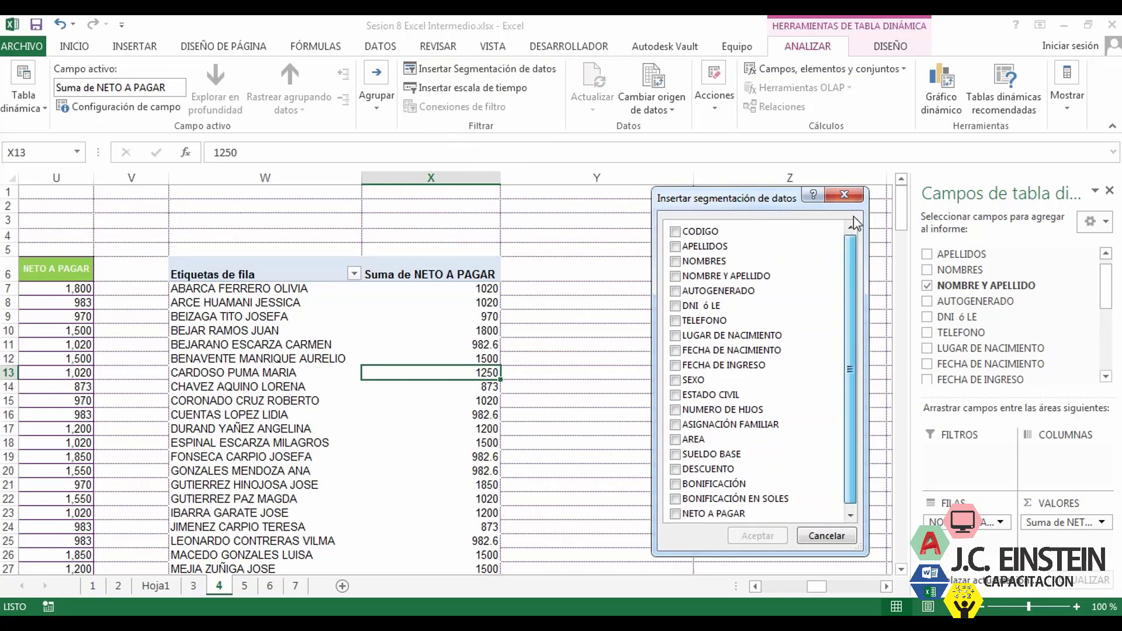
left_click(676, 380)
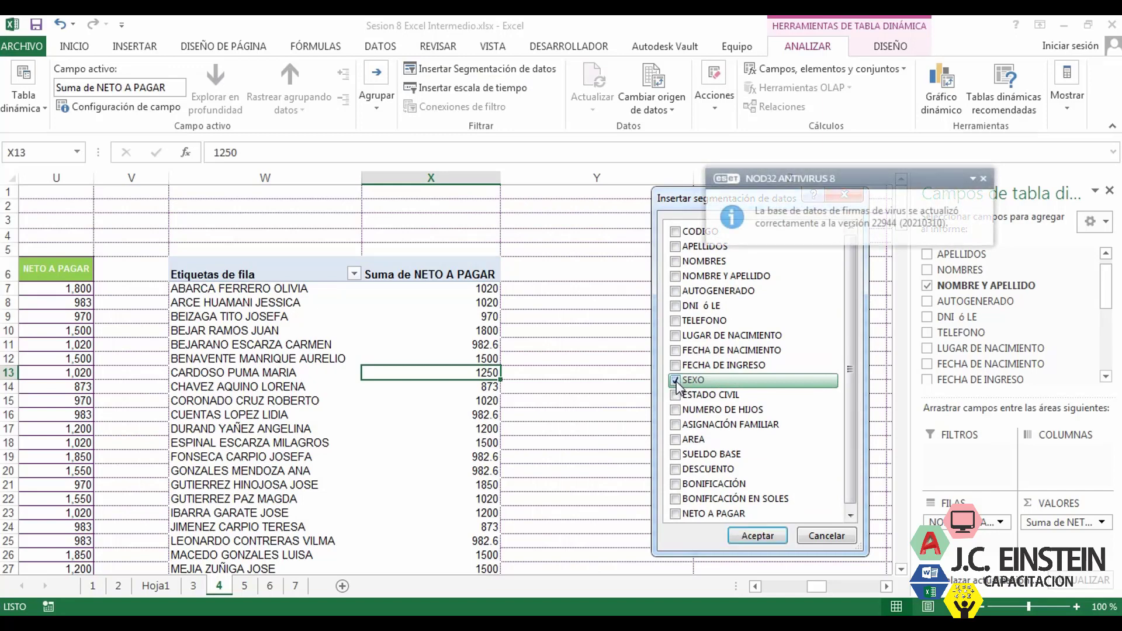
left_click(769, 537)
left_click(983, 178)
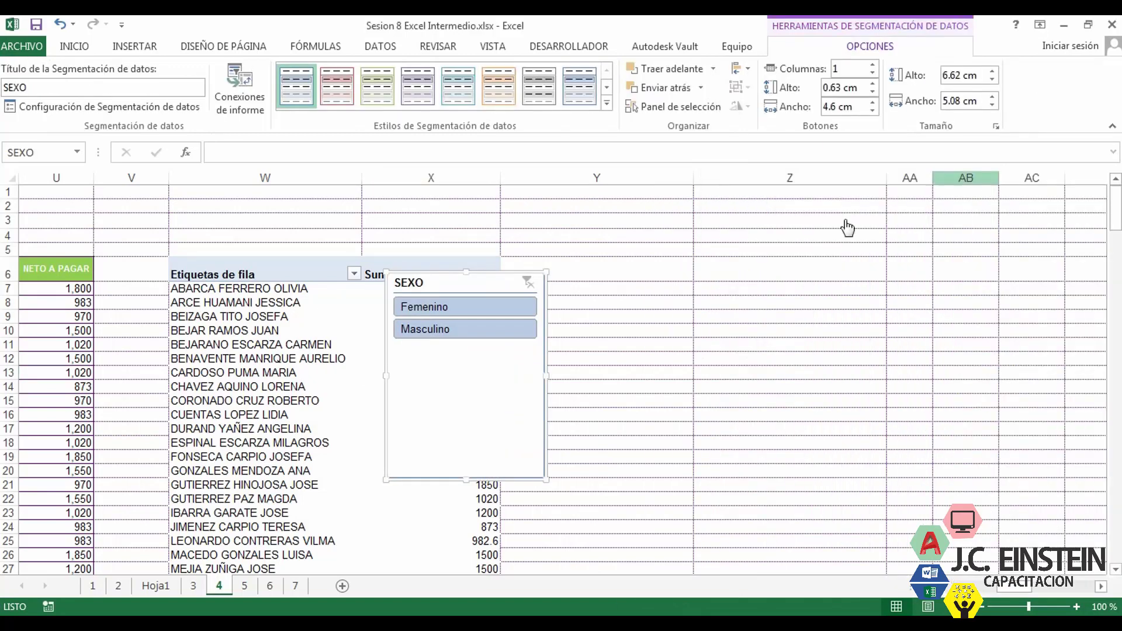
left_click_drag(490, 296, 632, 254)
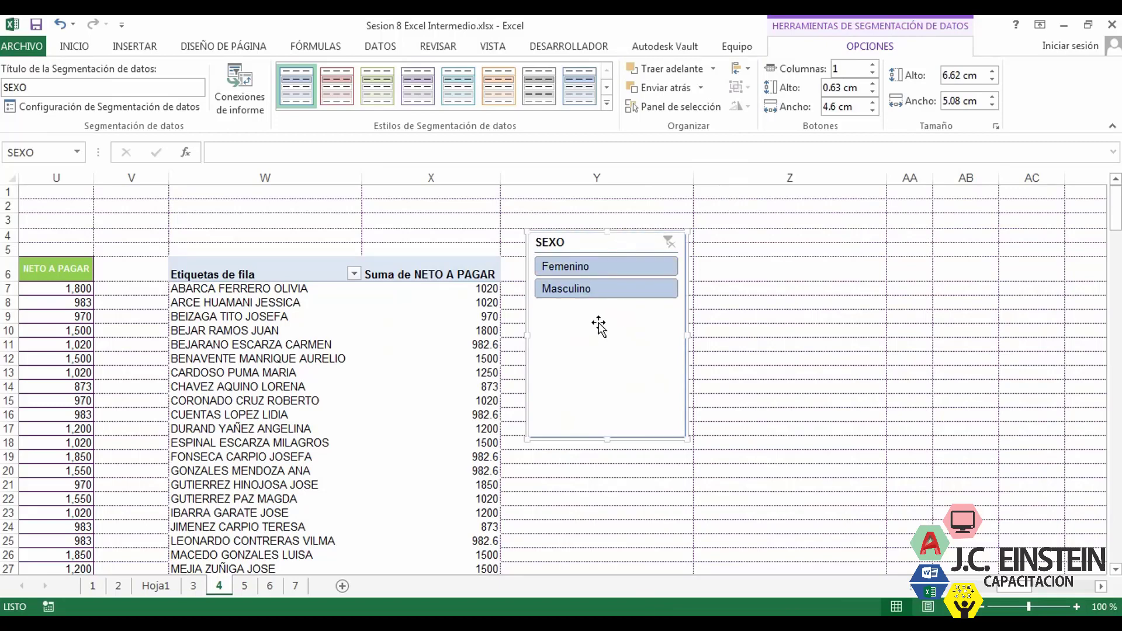
Slice the pivot to Femenino, then Masculino, then clear the slicer filter.
left_click(597, 270)
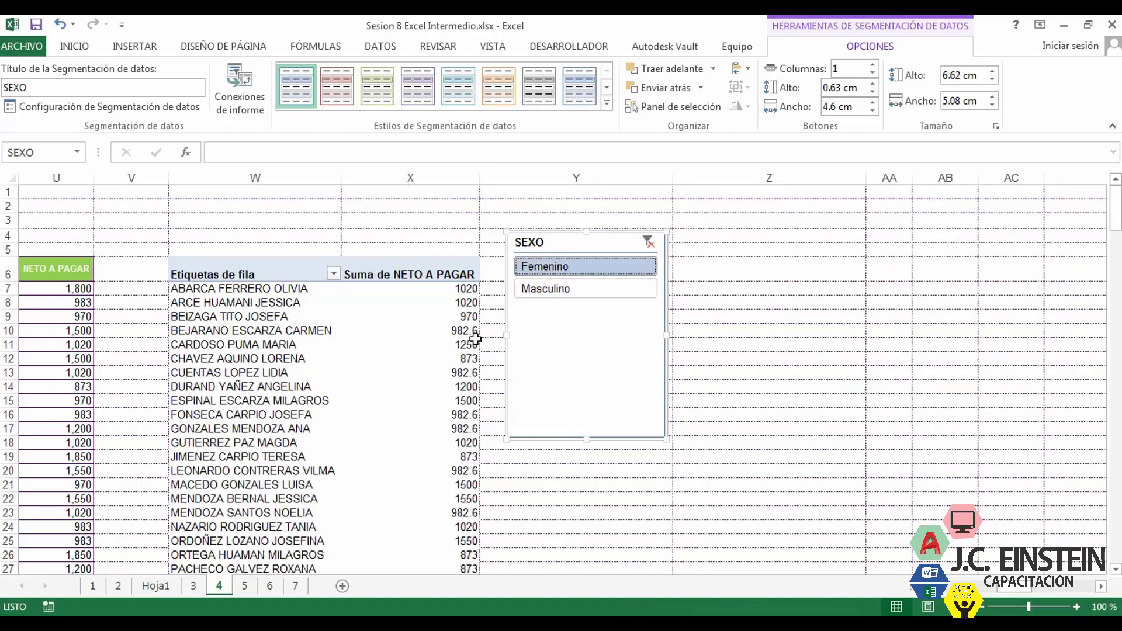
left_click(313, 400)
scroll(311, 405, "down", 5)
scroll(311, 404, "up", 4)
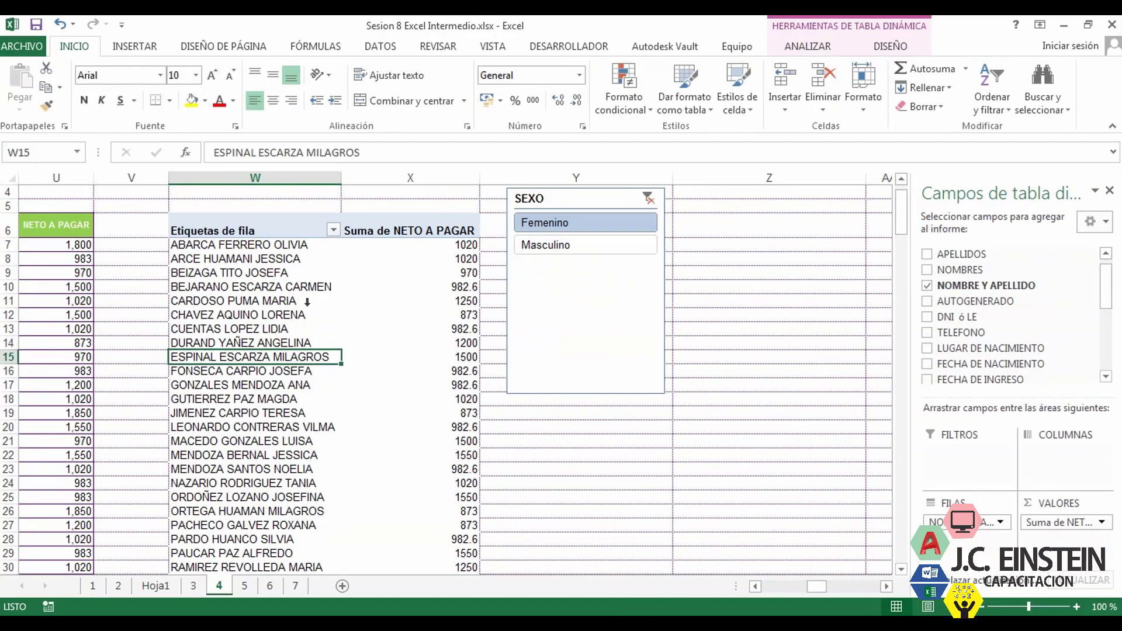
scroll(298, 251, "down", 3)
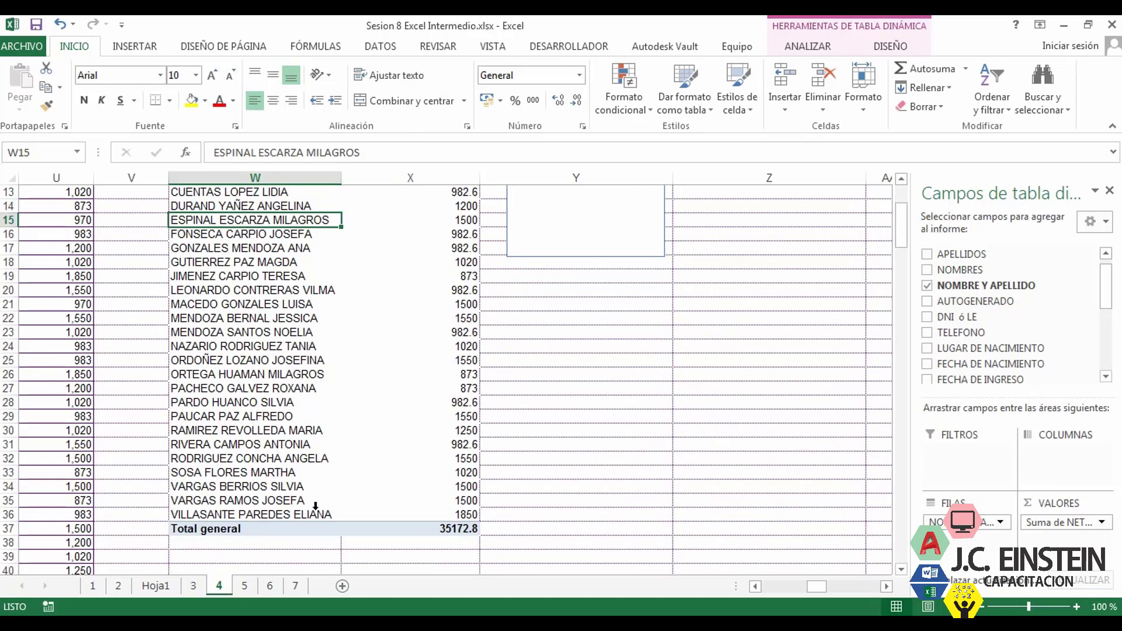
scroll(316, 506, "up", 4)
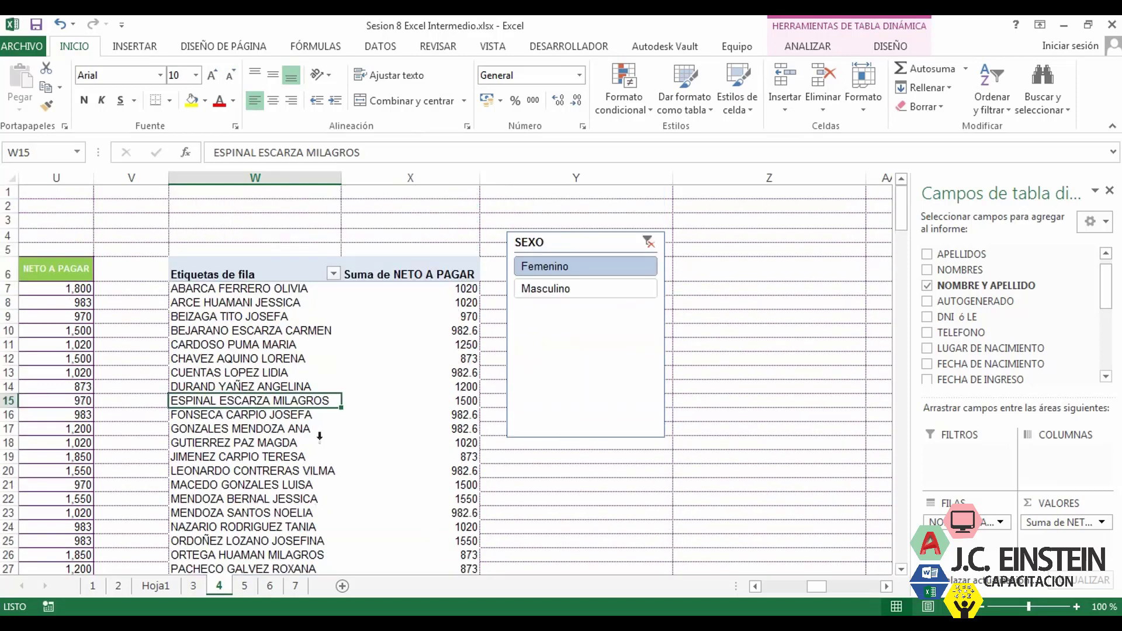
left_click(563, 290)
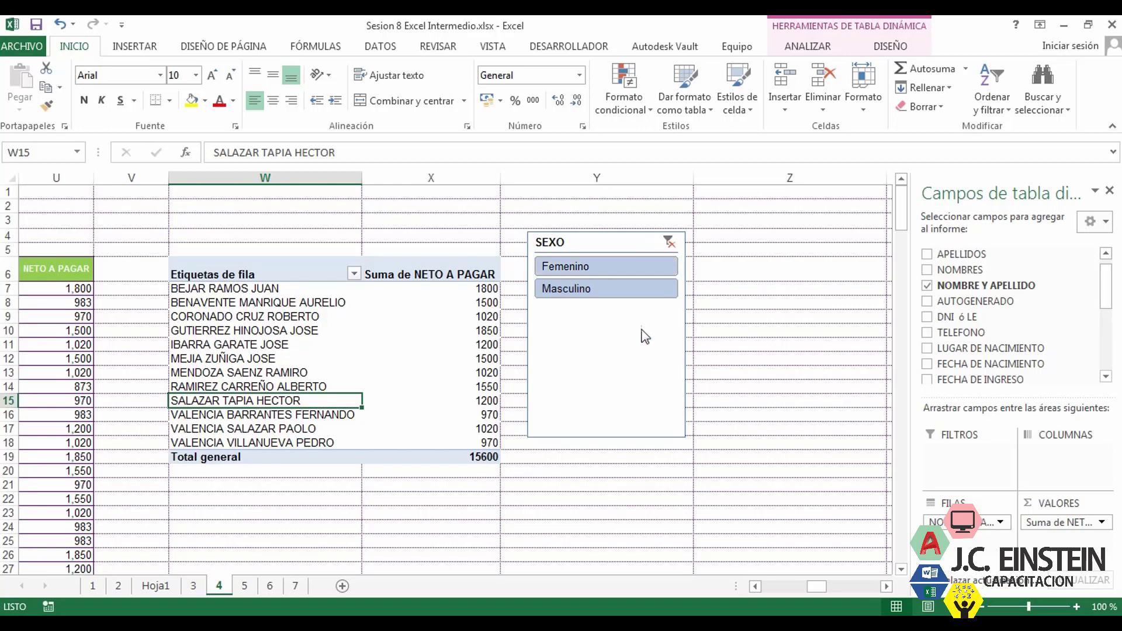
left_click(609, 264, "ctrl")
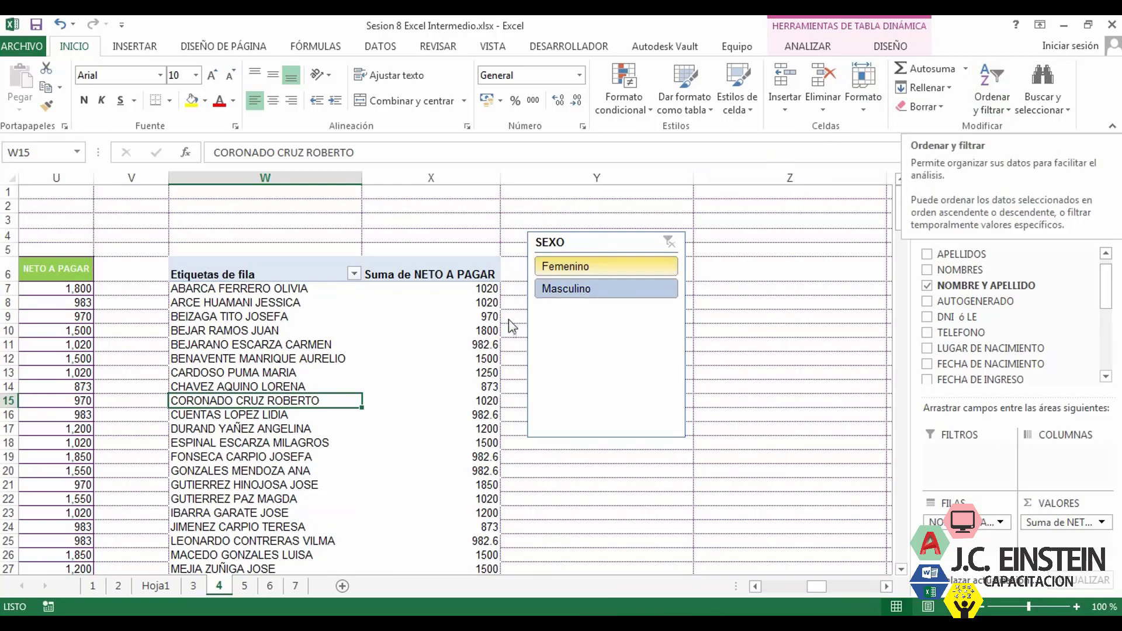
Insert an AREA slicer for the sheet 4 pivot.
left_click(386, 349)
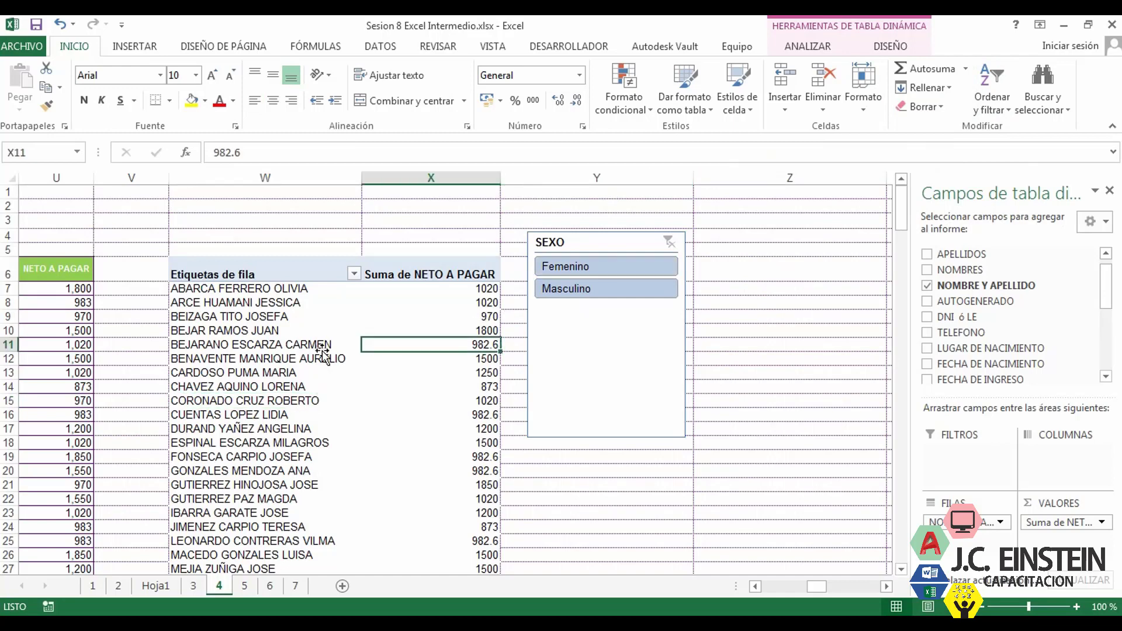
left_click(318, 349)
left_click(837, 49)
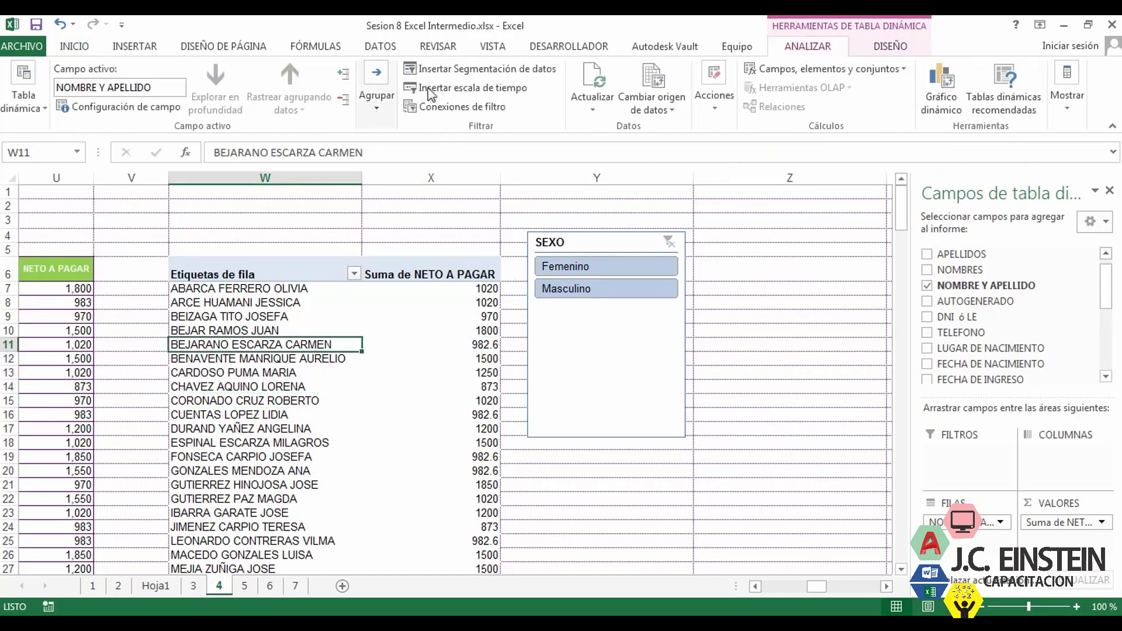
left_click(472, 70)
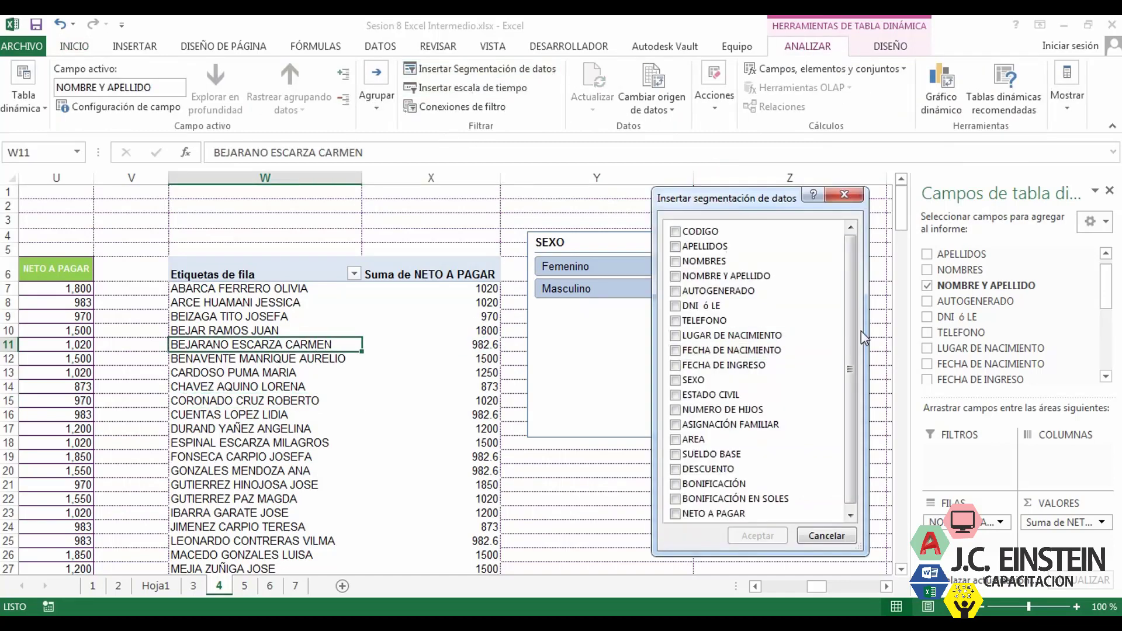
left_click(676, 439)
left_click(756, 535)
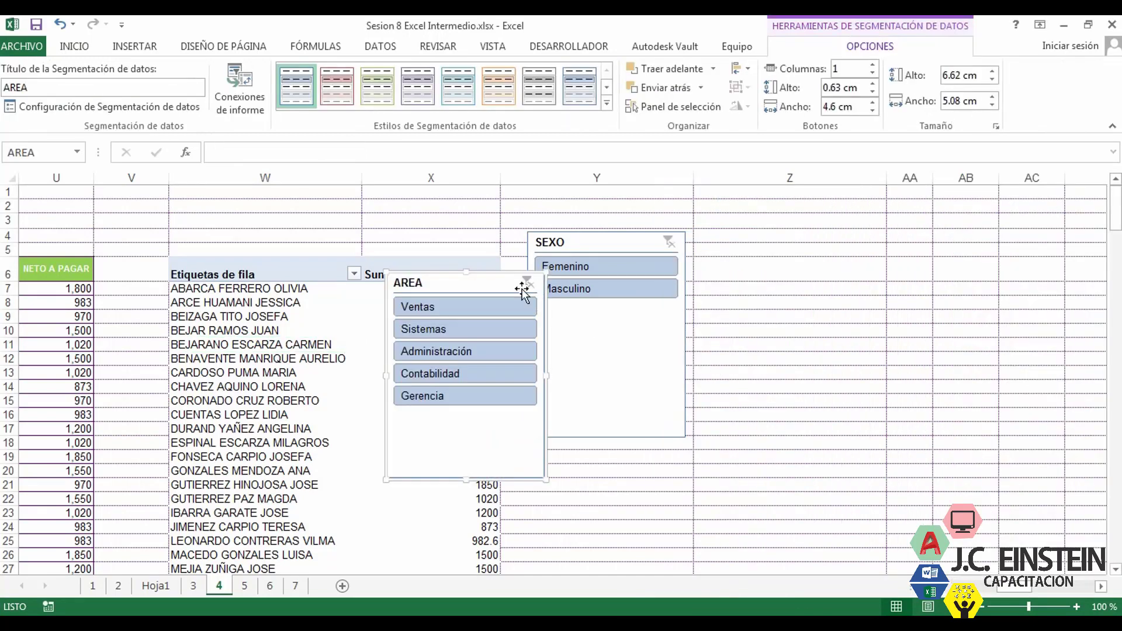
Place the AREA slicer beside SEXO and slice to Femenino employees in Ventas.
left_click_drag(485, 286, 797, 236)
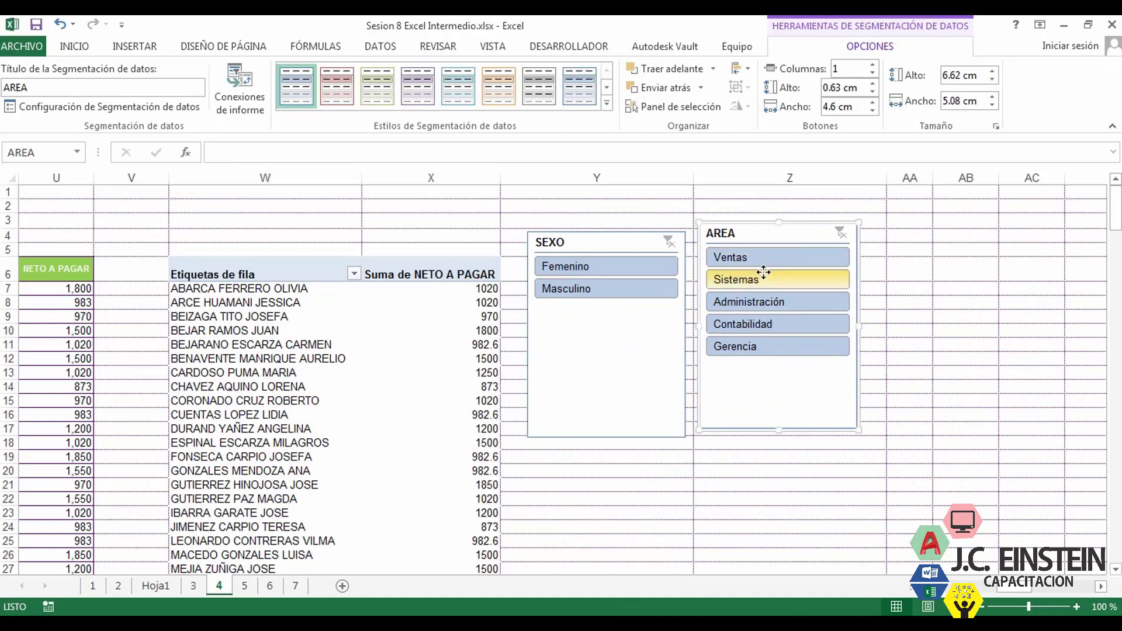
left_click(587, 269)
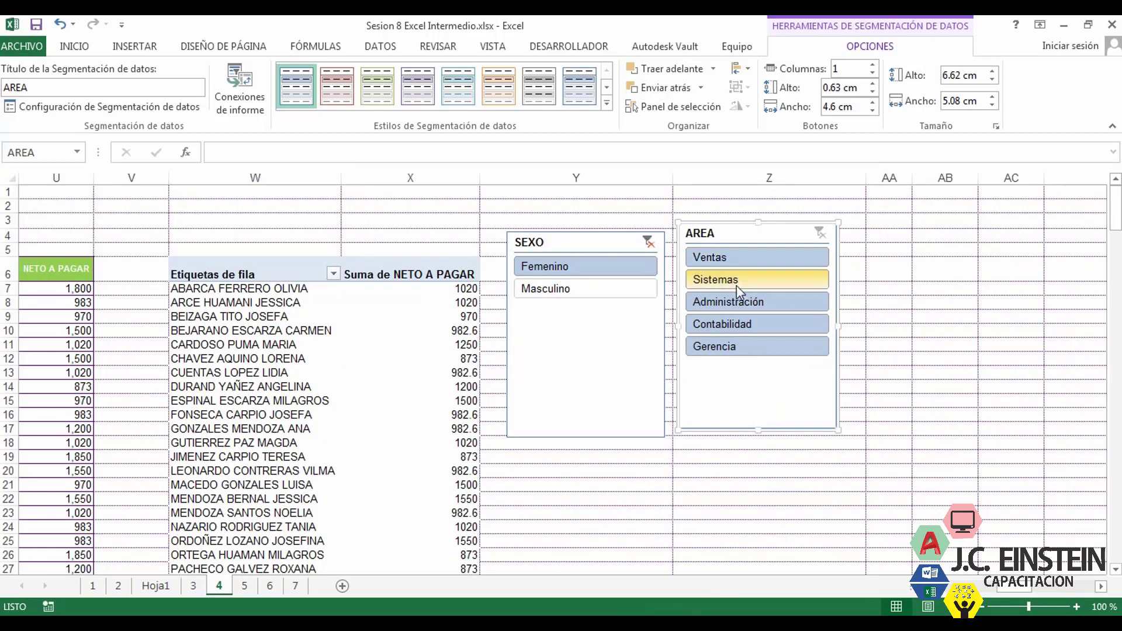
left_click(745, 257)
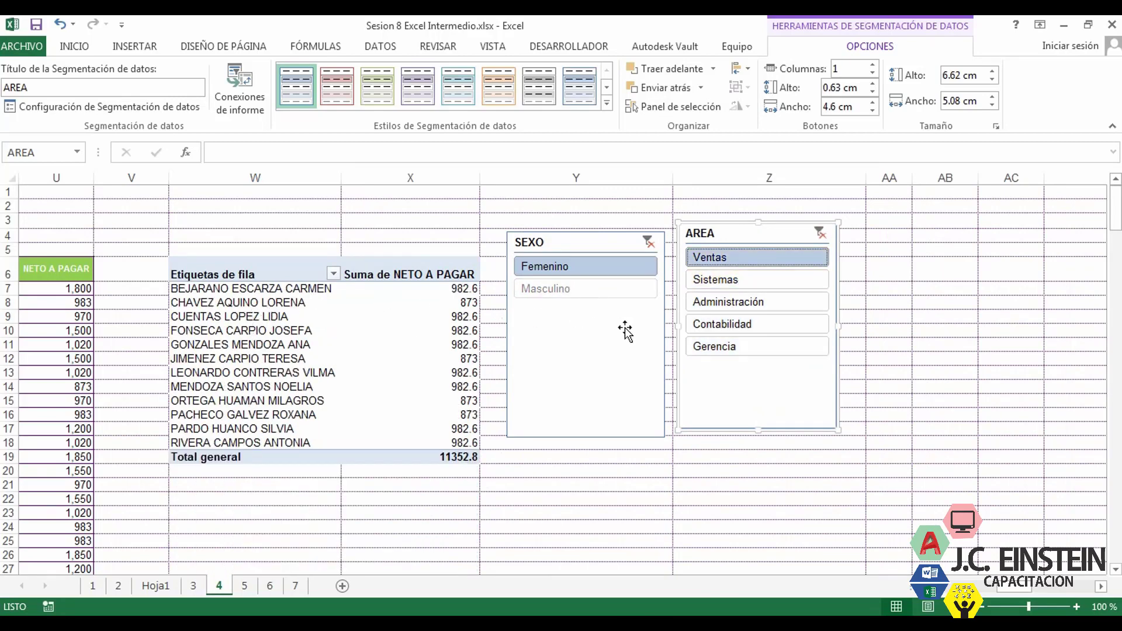
Slice to Masculino with Sistemas plus Administración, leaving five names totalling 6950.
left_click(756, 277)
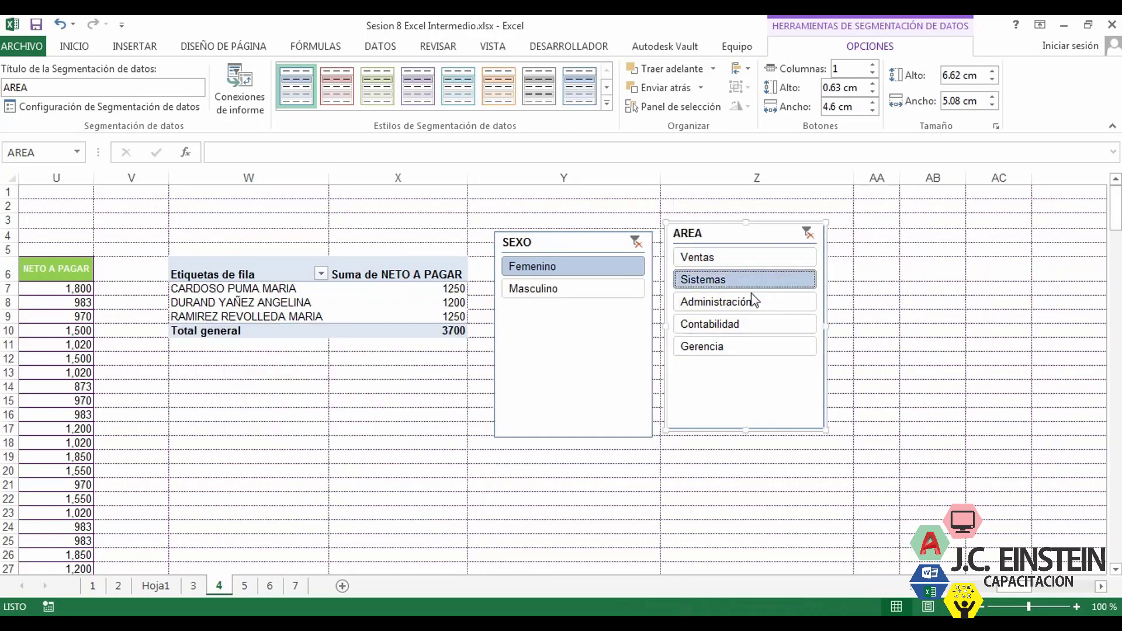
left_click(737, 303)
left_click(731, 325)
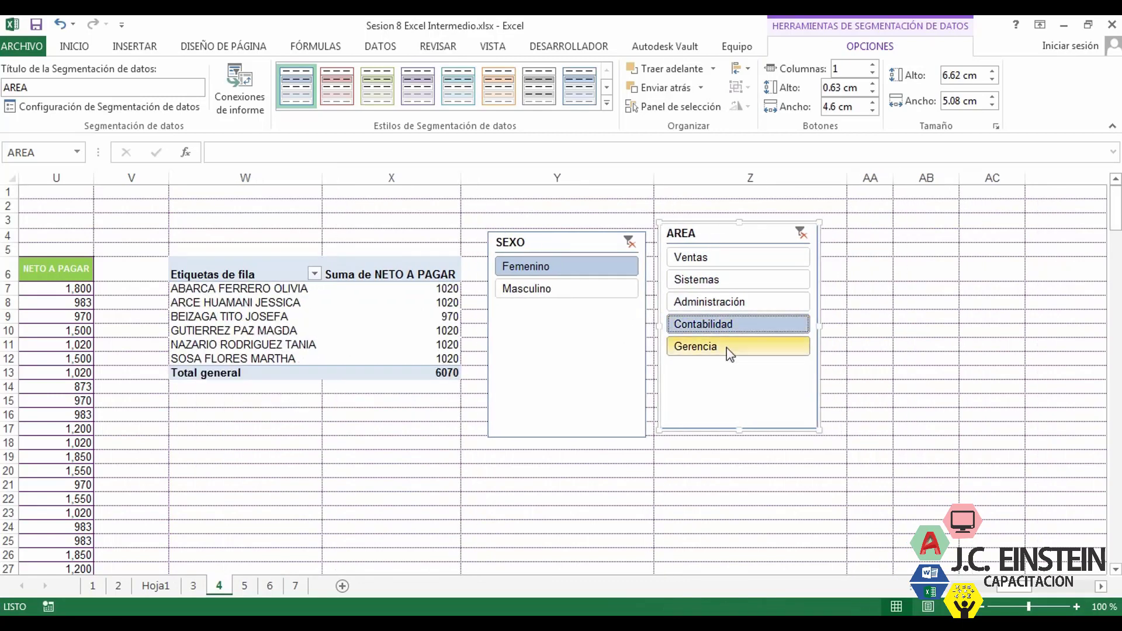
left_click(729, 348)
left_click(582, 289)
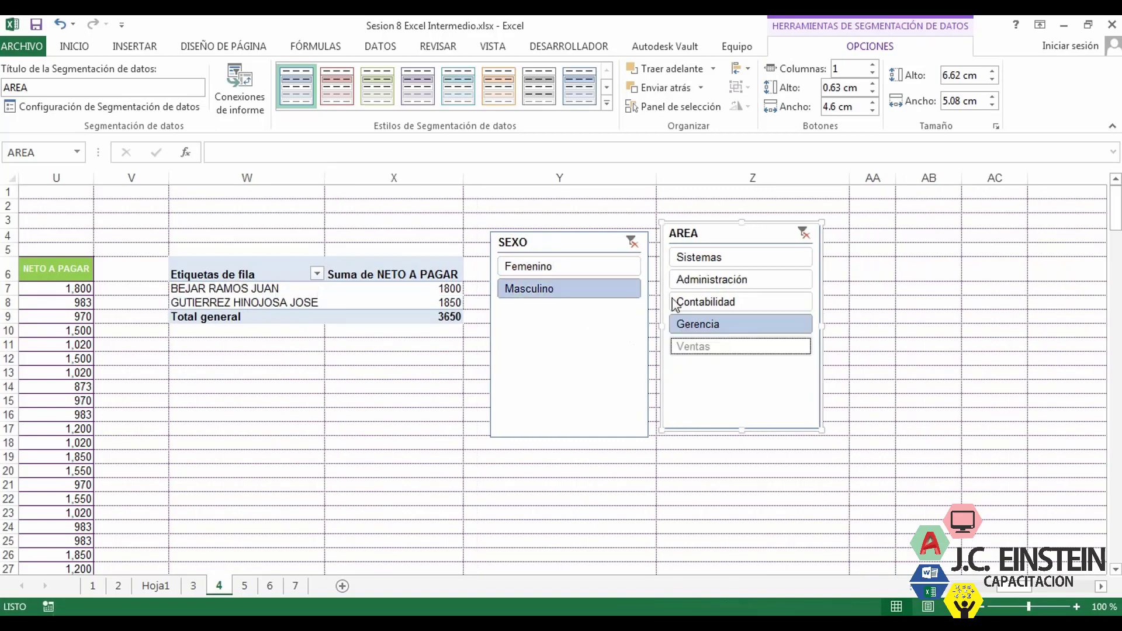
left_click(710, 307)
left_click(733, 279)
left_click(730, 257)
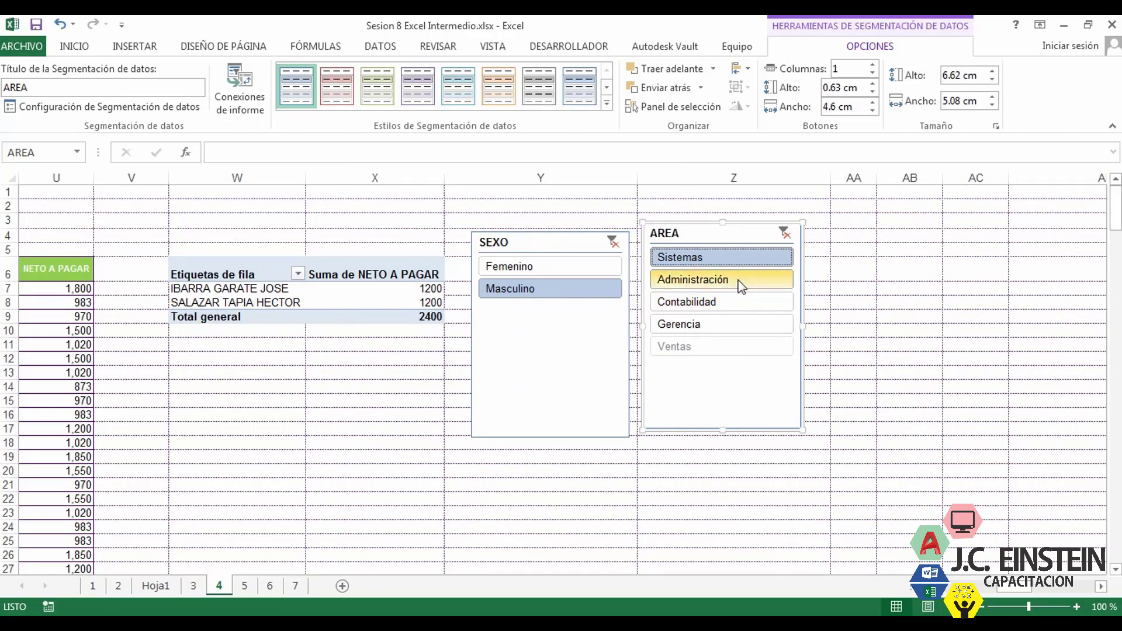
left_click(741, 286, "ctrl")
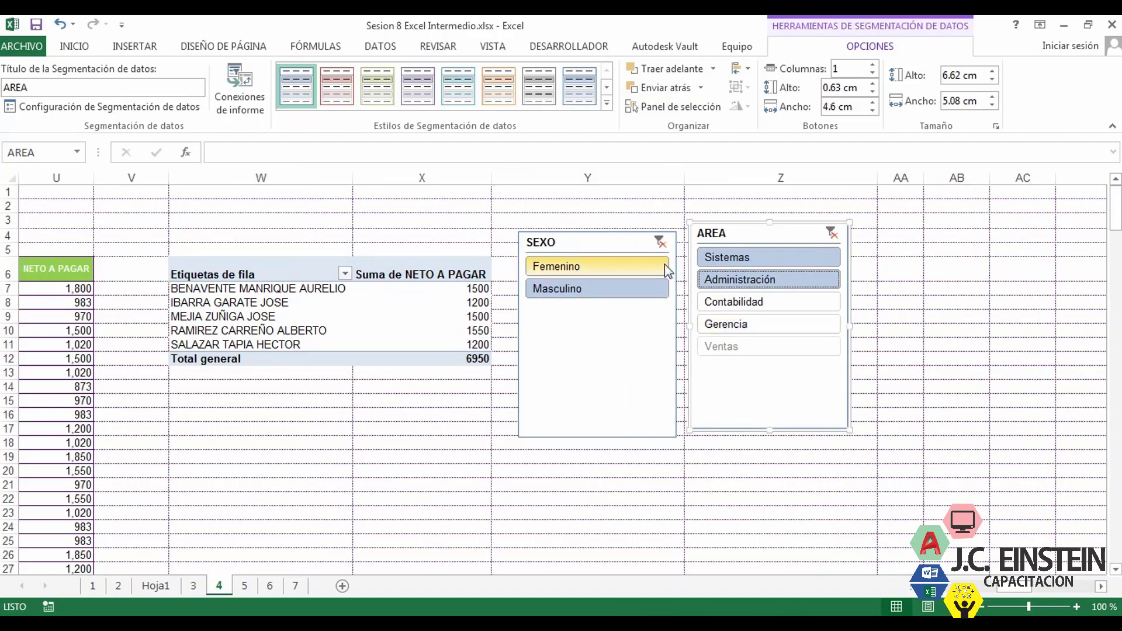
left_click(380, 325)
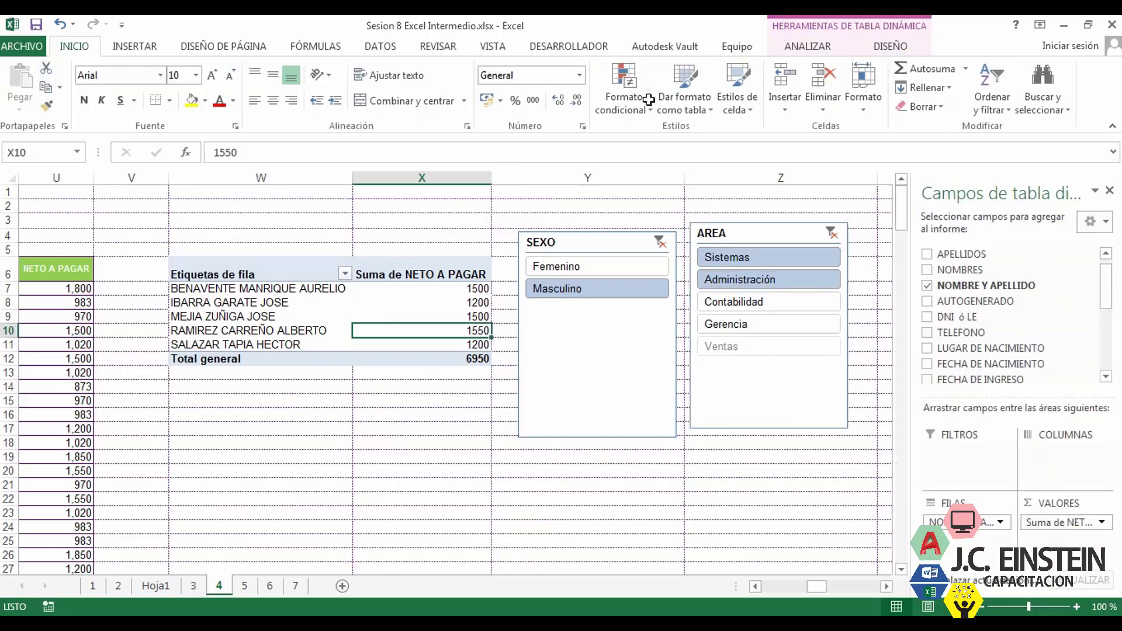
left_click(808, 46)
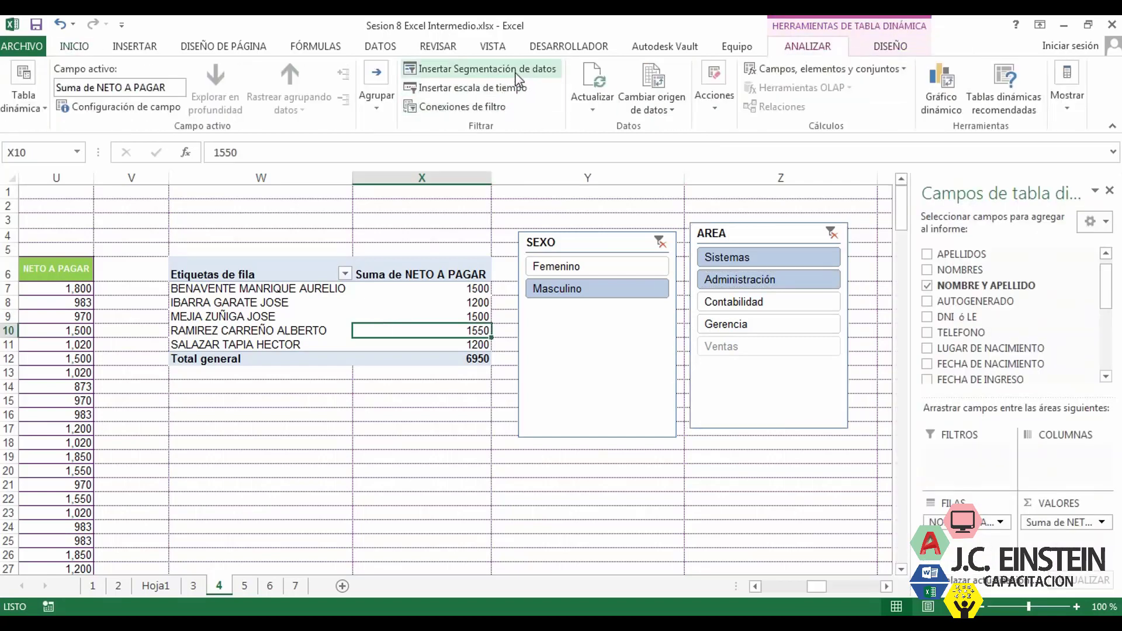
left_click(625, 325)
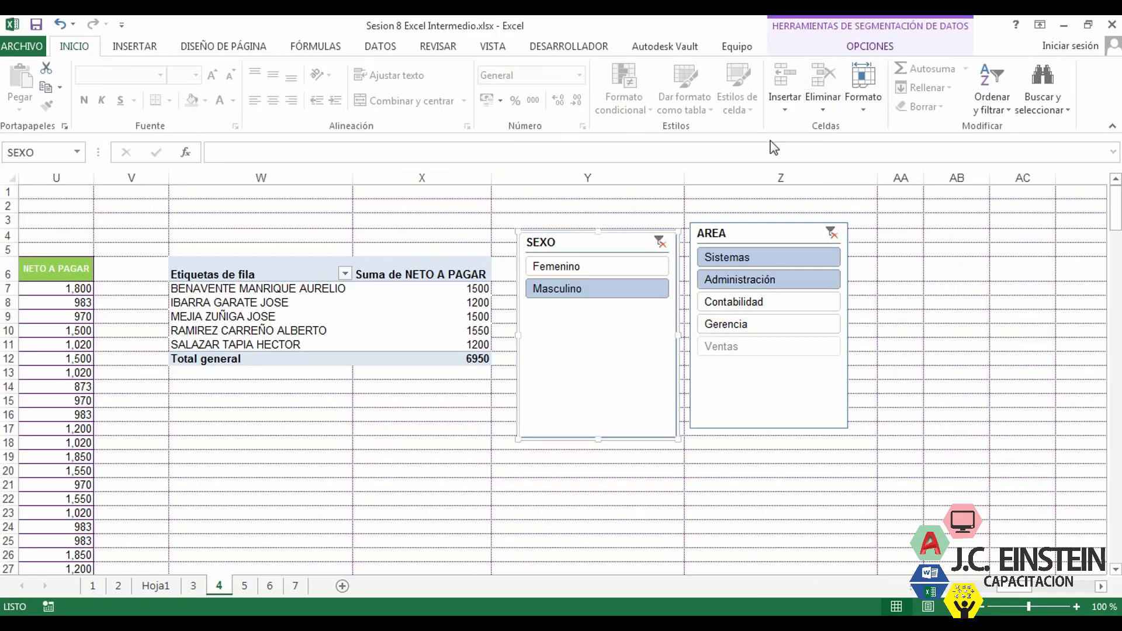
left_click(740, 390)
left_click(609, 395)
left_click(750, 394)
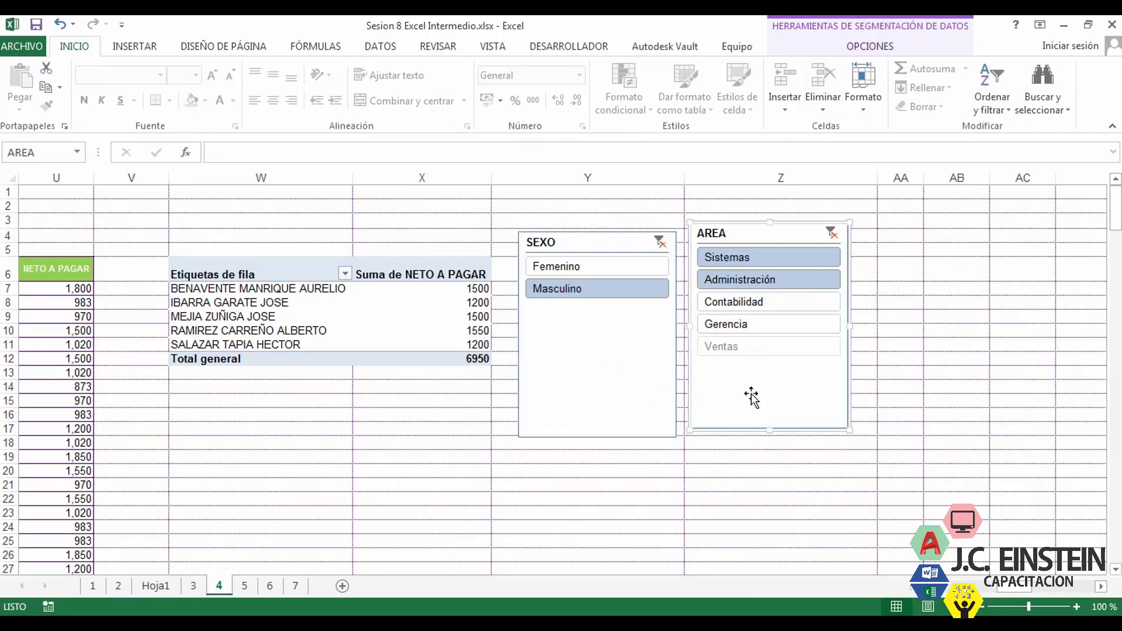
left_click(640, 416)
left_click(754, 408)
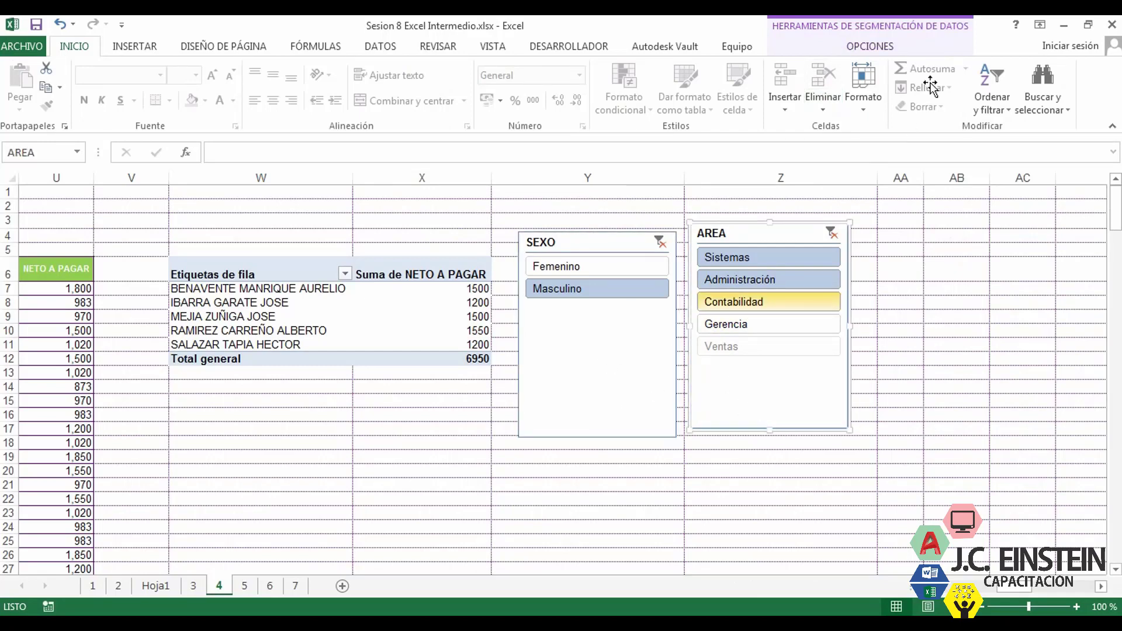
left_click(892, 52)
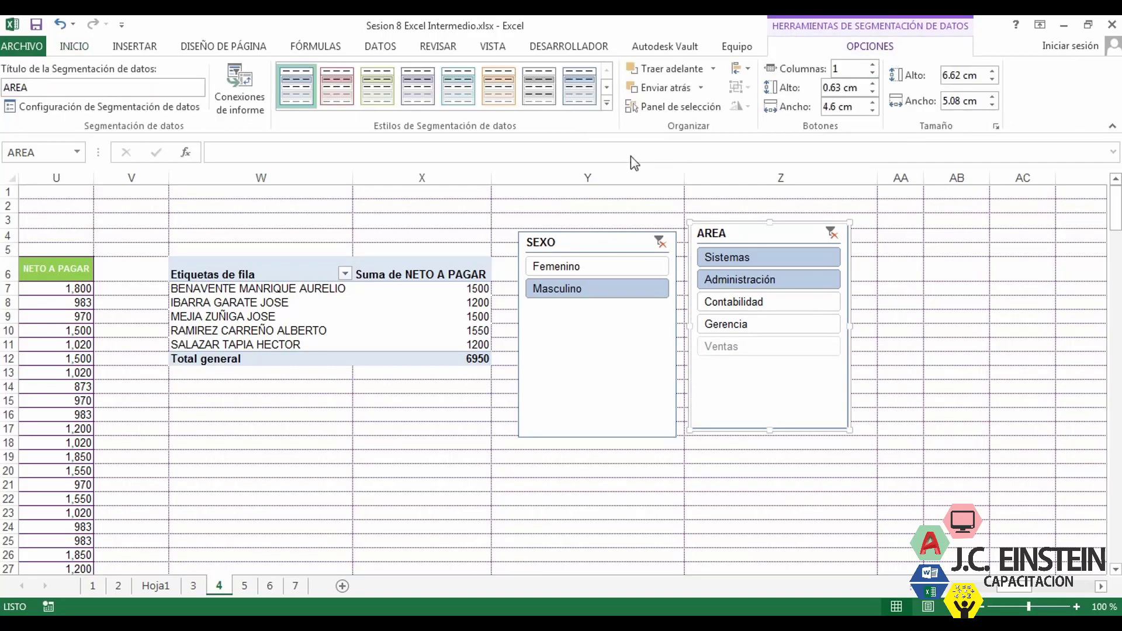
Give the AREA slicer the light green Claro style and 0.6 cm button height, then go to sheet 6.
left_click(607, 103)
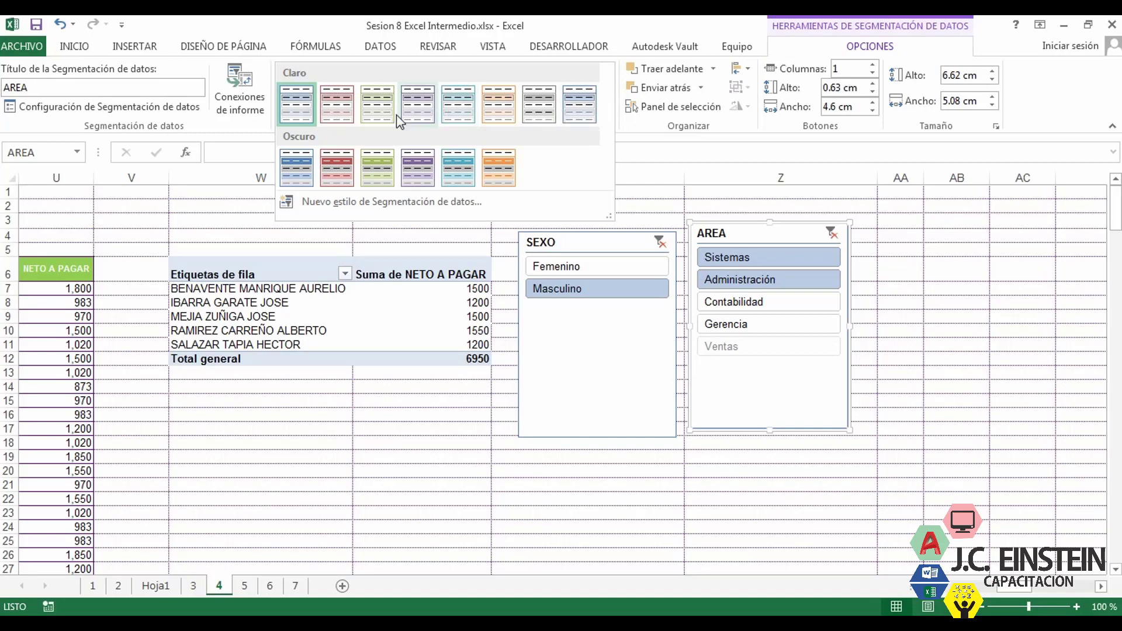
left_click(378, 108)
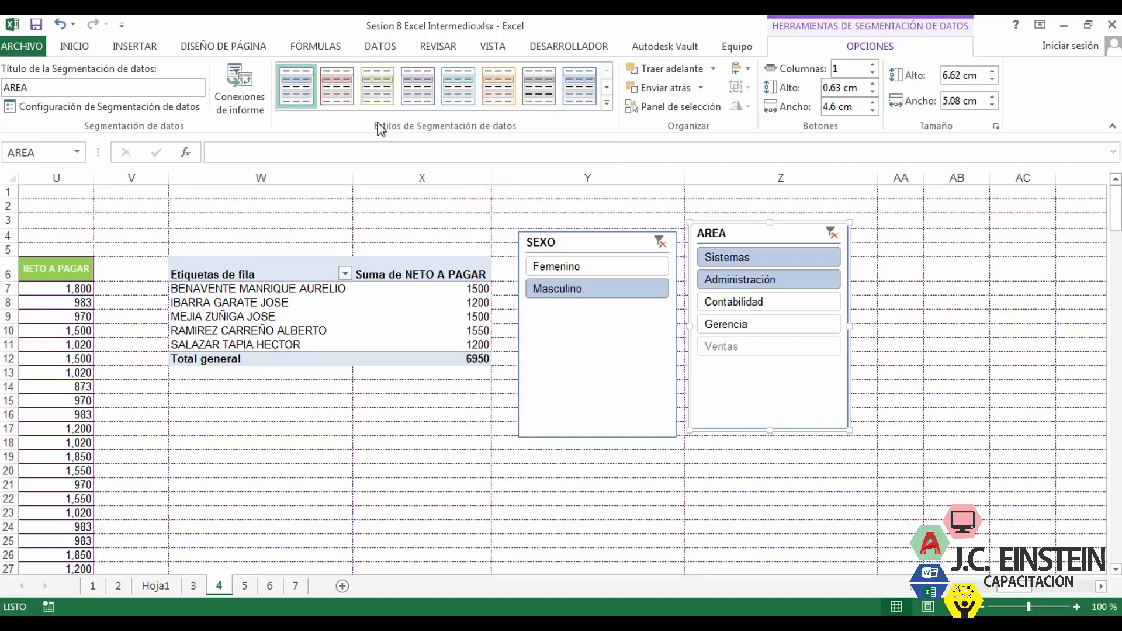
left_click(871, 84)
left_click(871, 84)
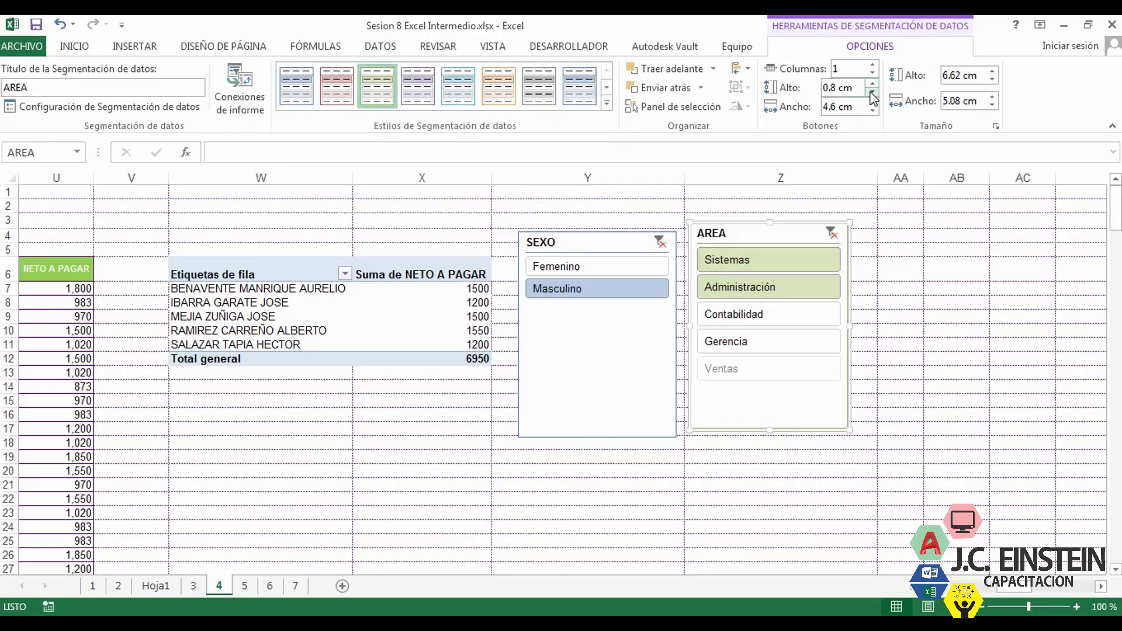
left_click(871, 91)
left_click(871, 91)
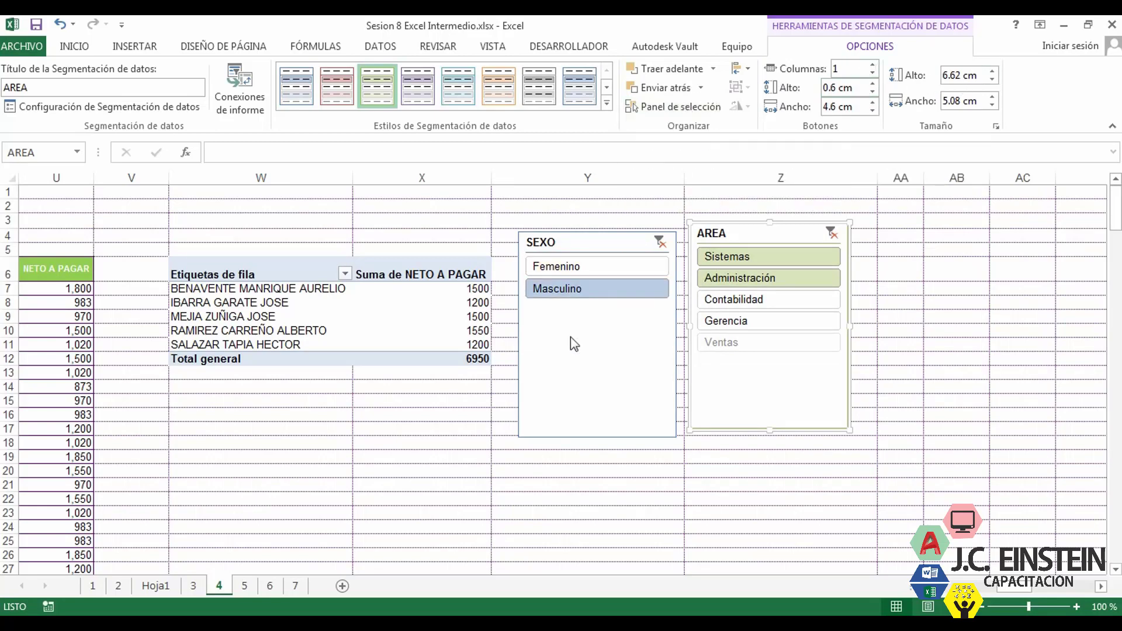
left_click(591, 401)
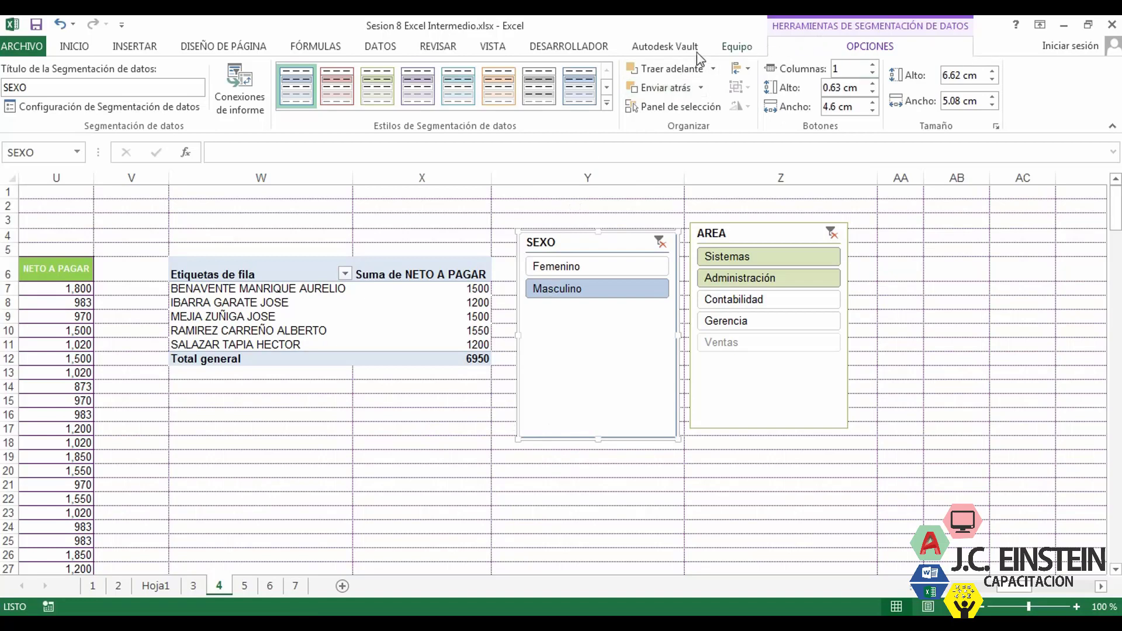
left_click(270, 585)
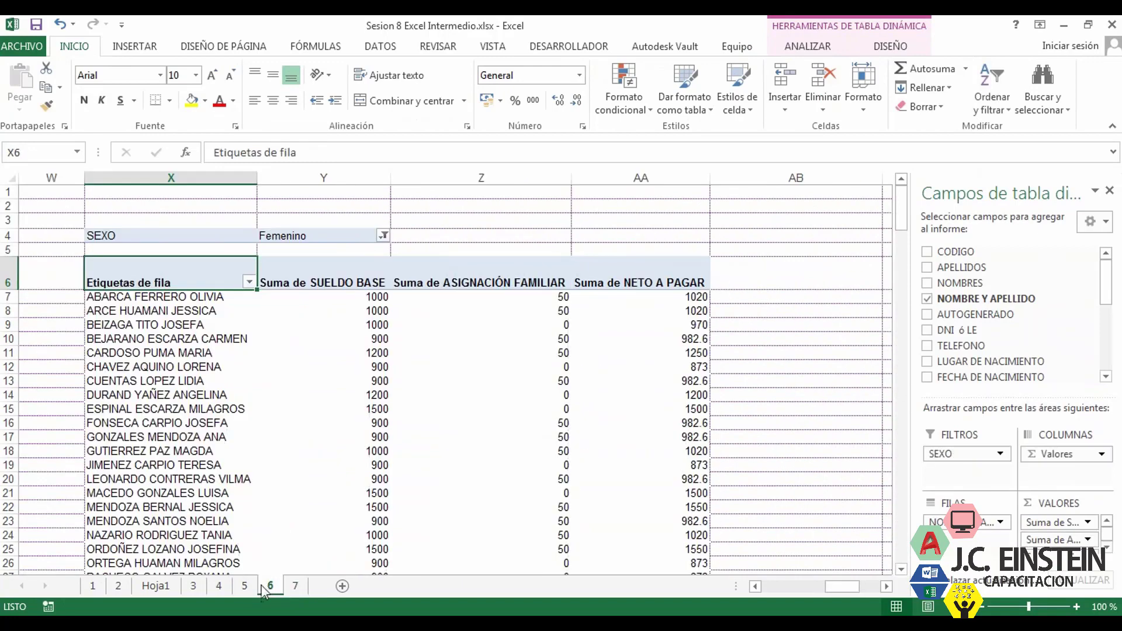
On sheet 5, drag Suma de NETO A PAGAR out of the pivot's VALORES area.
left_click(245, 585)
left_click_drag(786, 585, 846, 587)
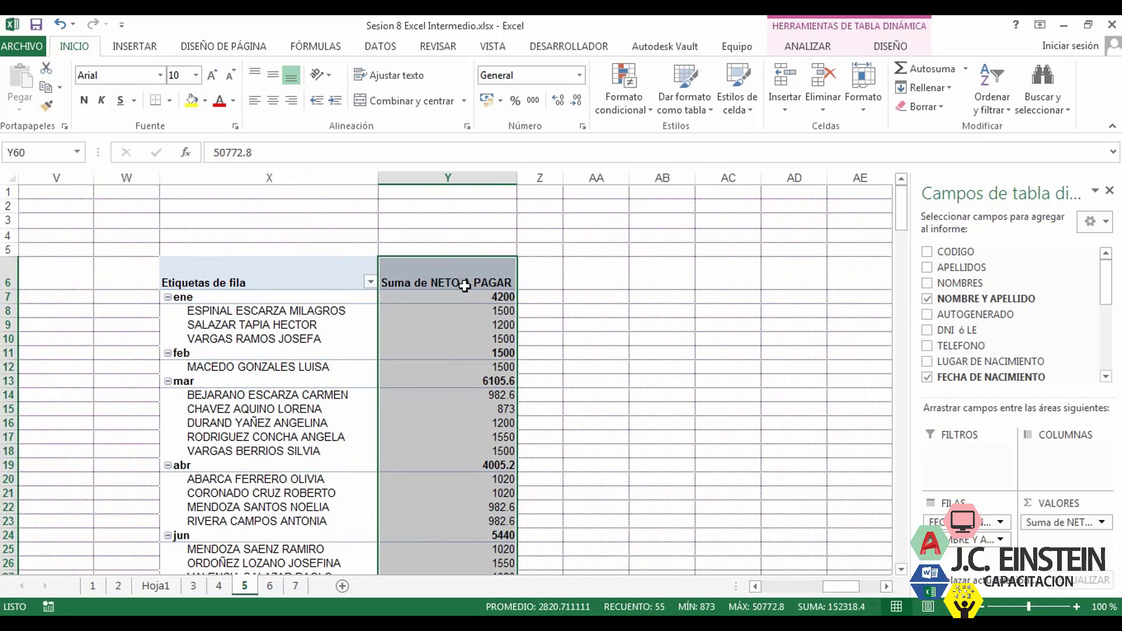
left_click_drag(1072, 527, 1005, 346)
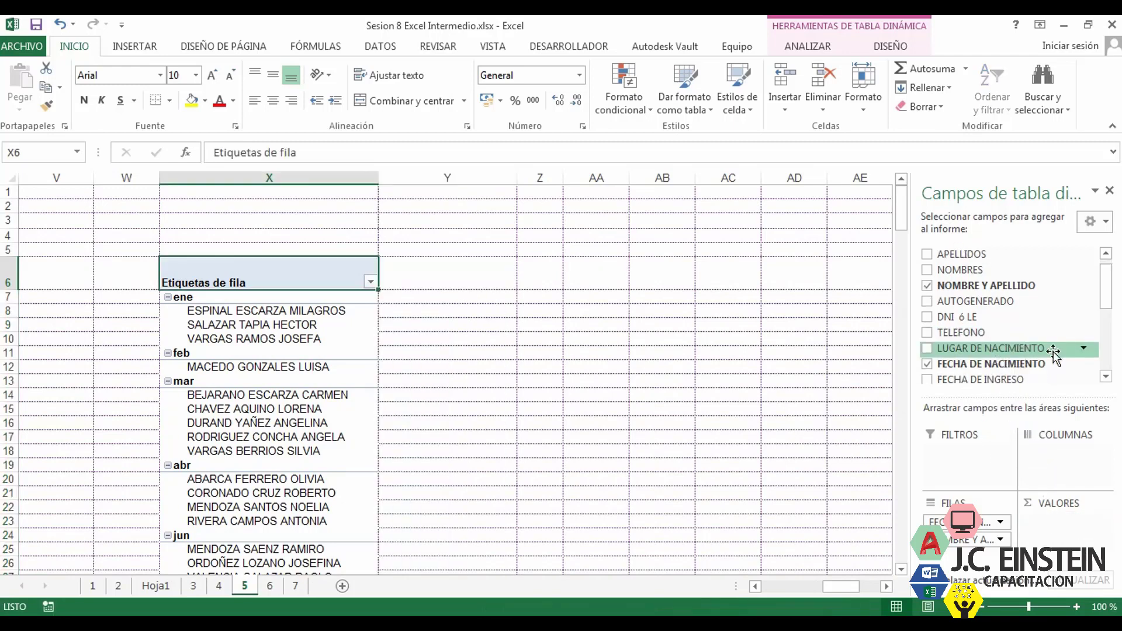
left_click_drag(1111, 302, 1110, 365)
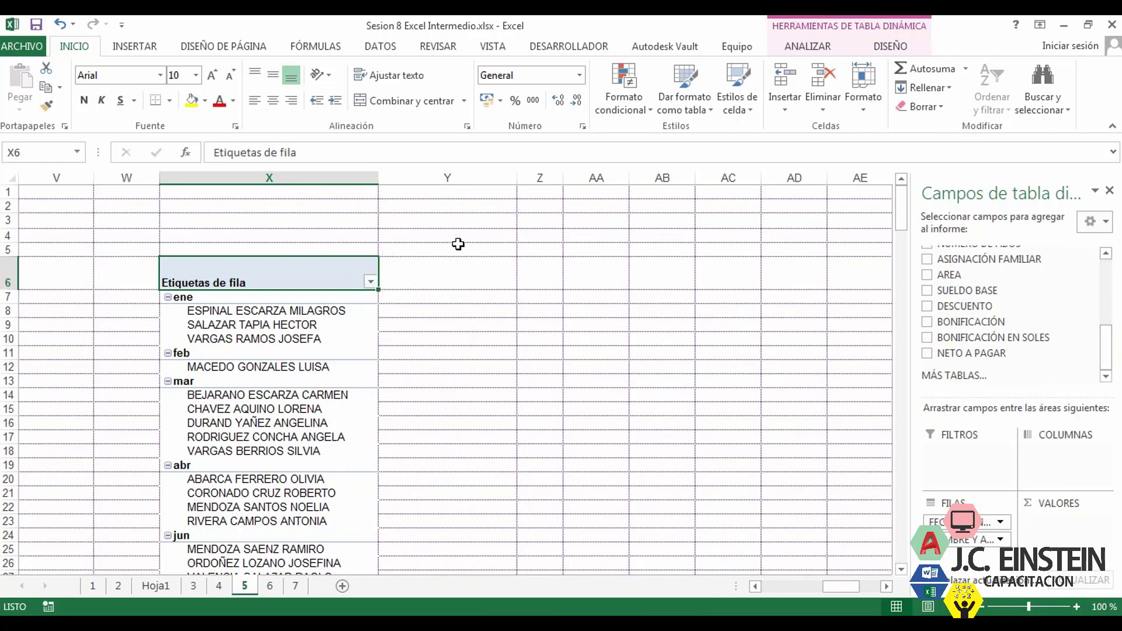
left_click_drag(846, 590, 830, 598)
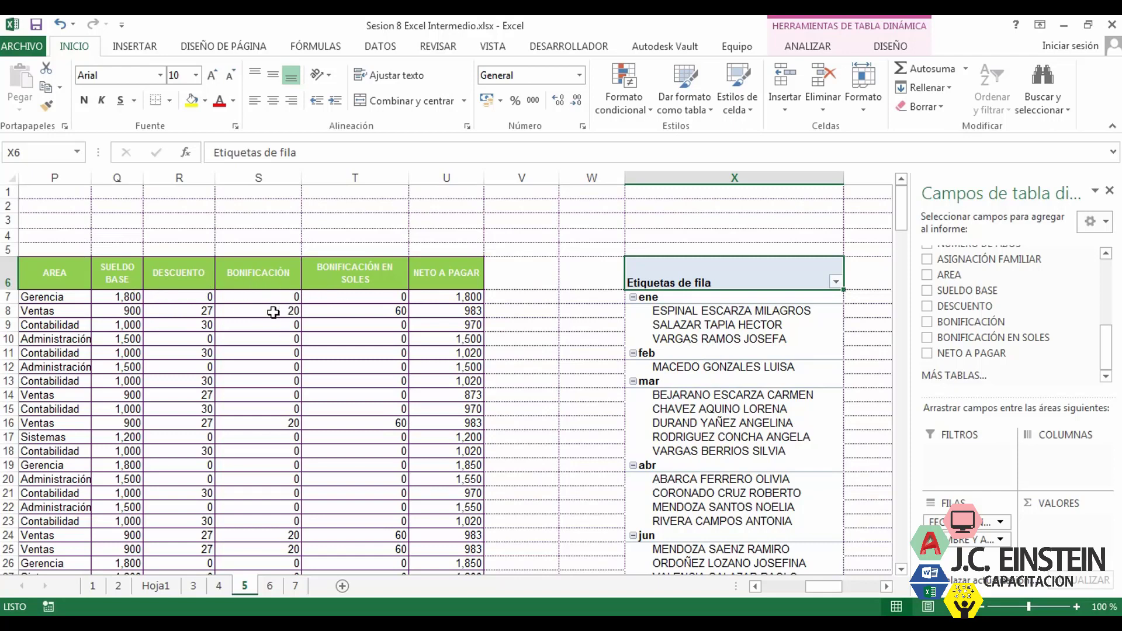
left_click(518, 183)
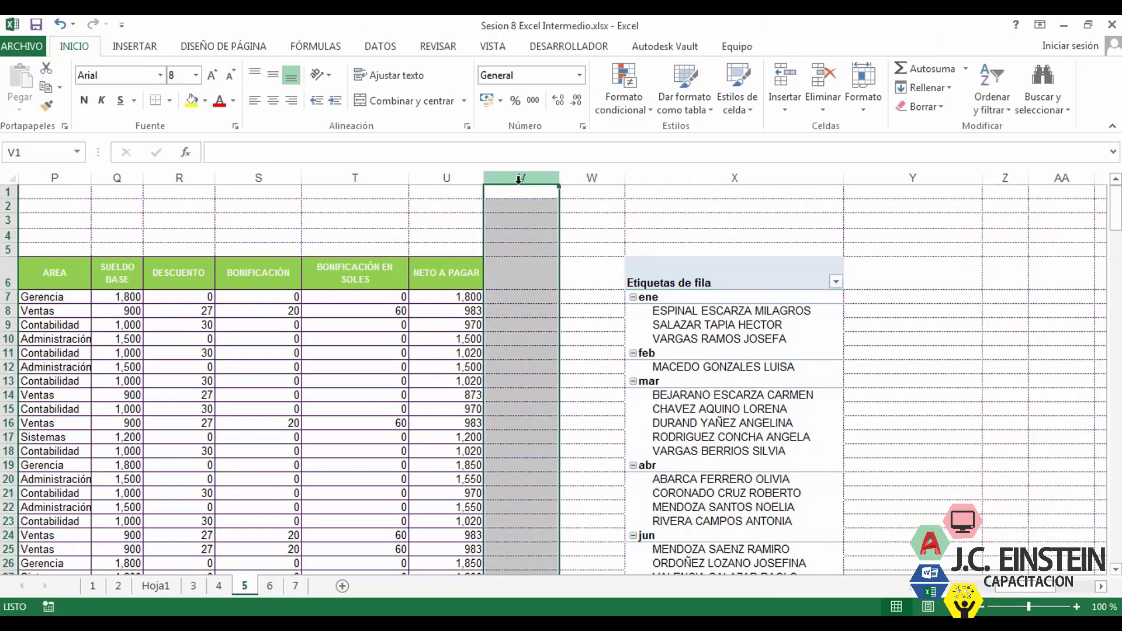
left_click(548, 298)
type("=sum")
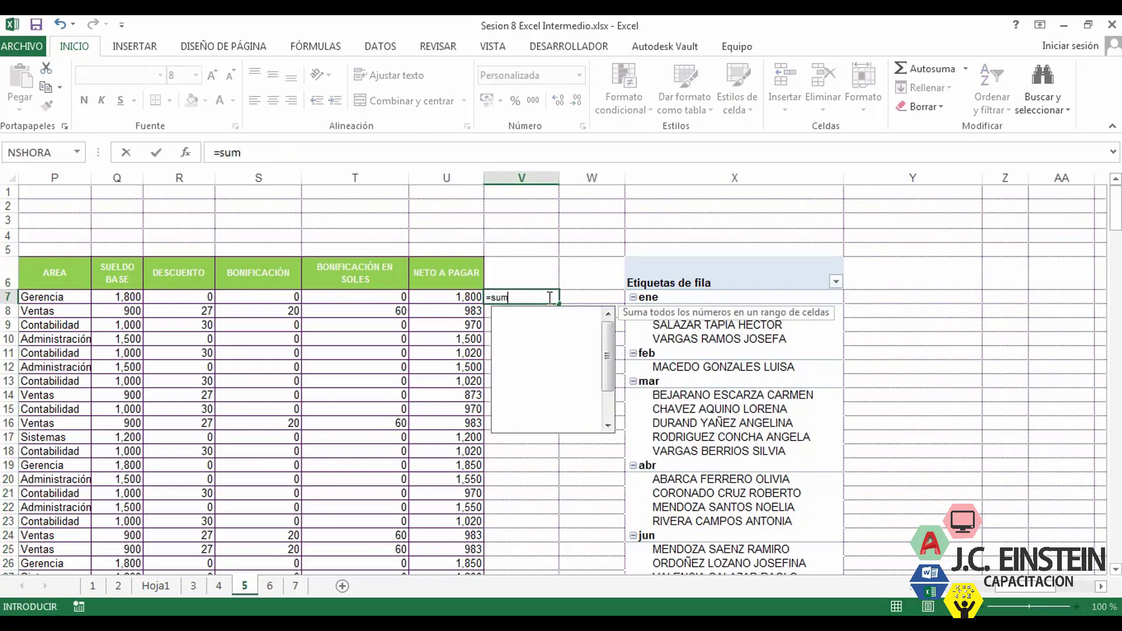
key("BackSpace")
key("BackSpace")
key("BackSpace")
left_click(132, 295)
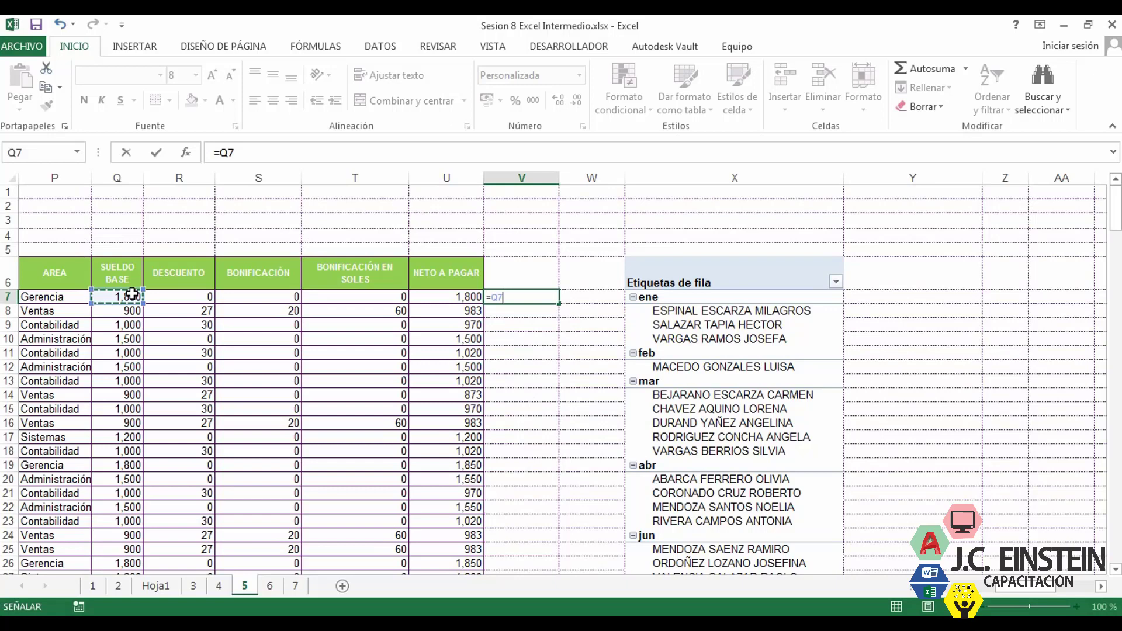
type("+")
left_click(283, 296)
key("Return")
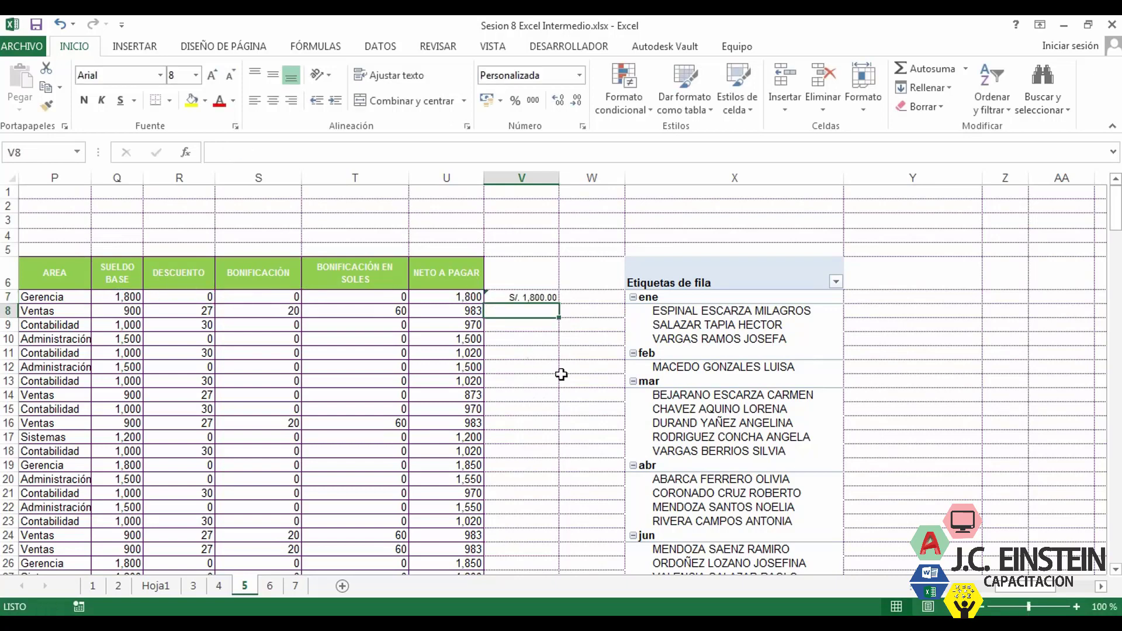
left_click(542, 299)
key("Delete")
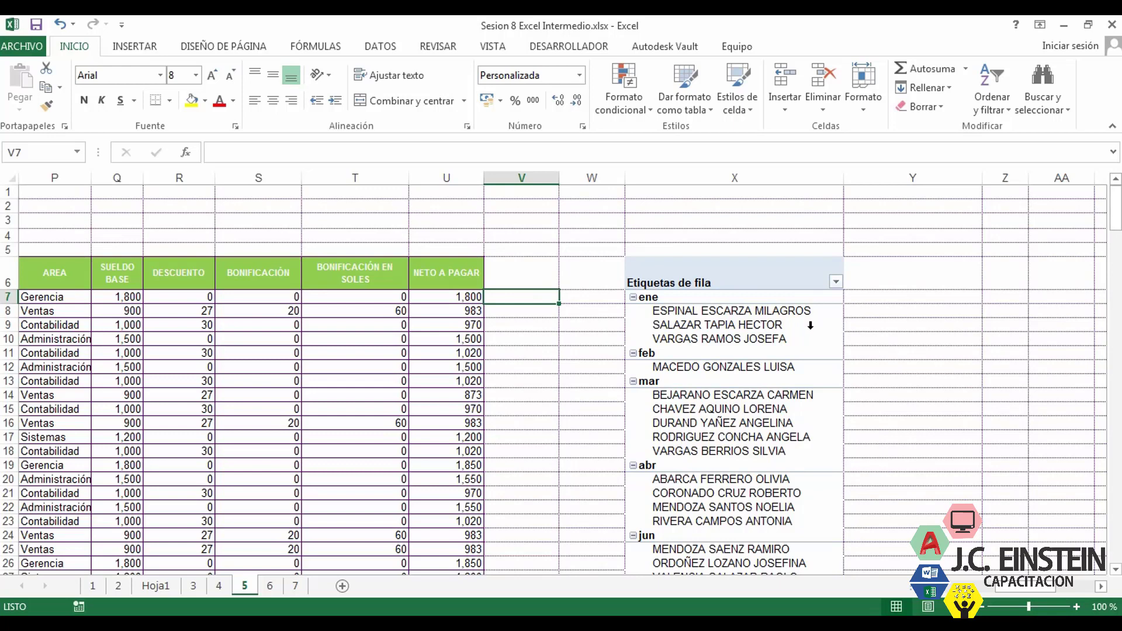
Open the Insertar campo calculado dialog via ANALIZAR > Campos, elementos y conjuntos.
left_click(775, 290)
left_click(773, 354)
left_click(774, 327)
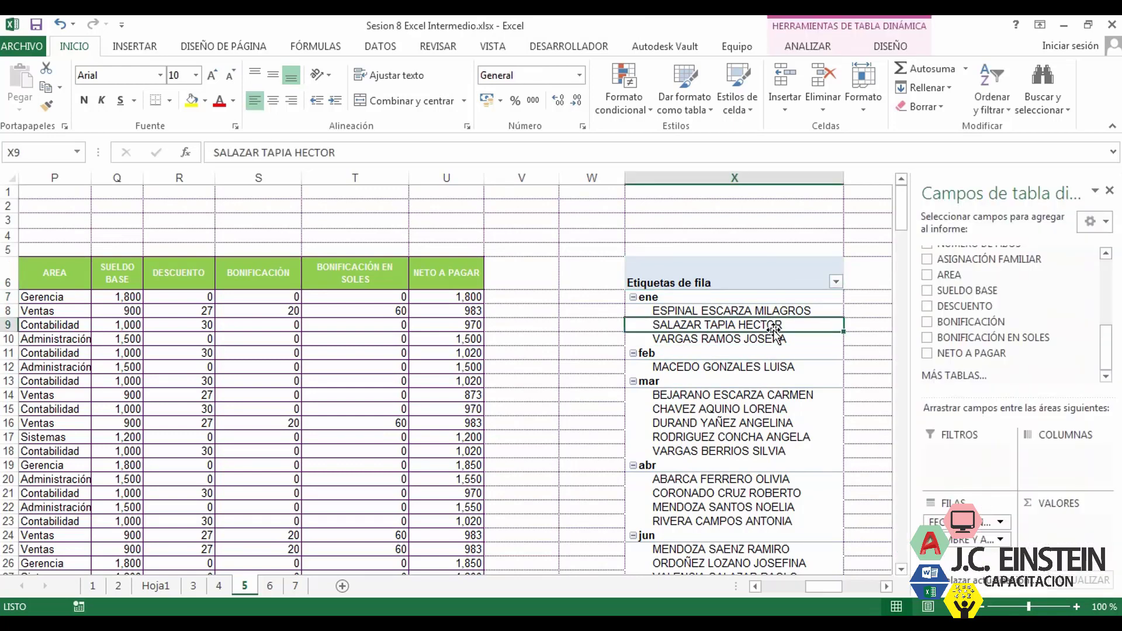
left_click(783, 283)
left_click(783, 353)
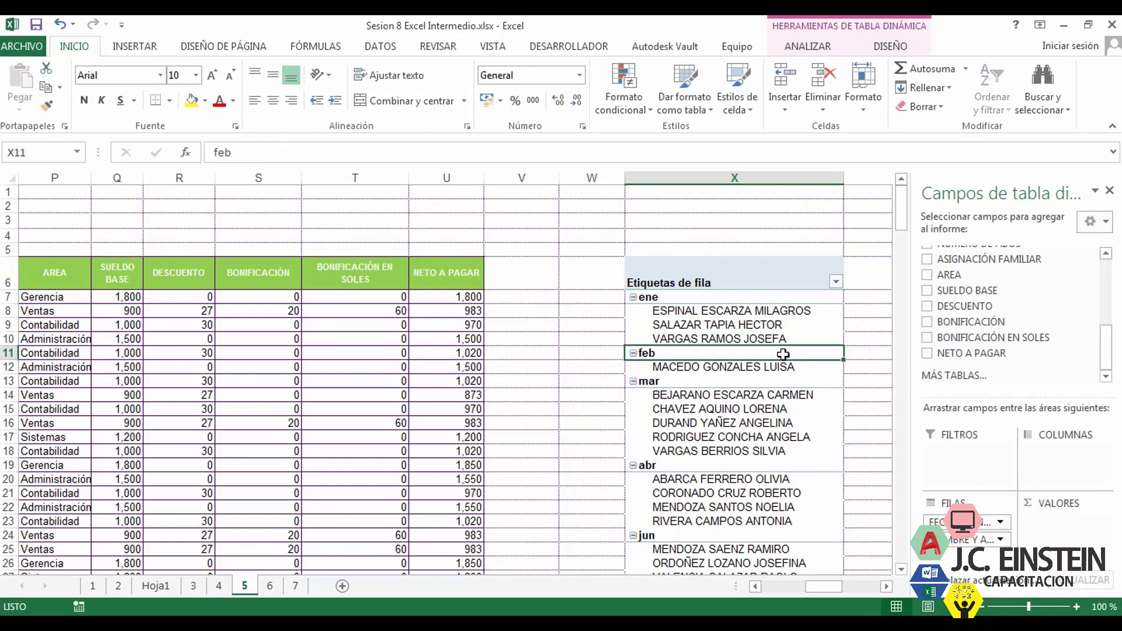
left_click(783, 341)
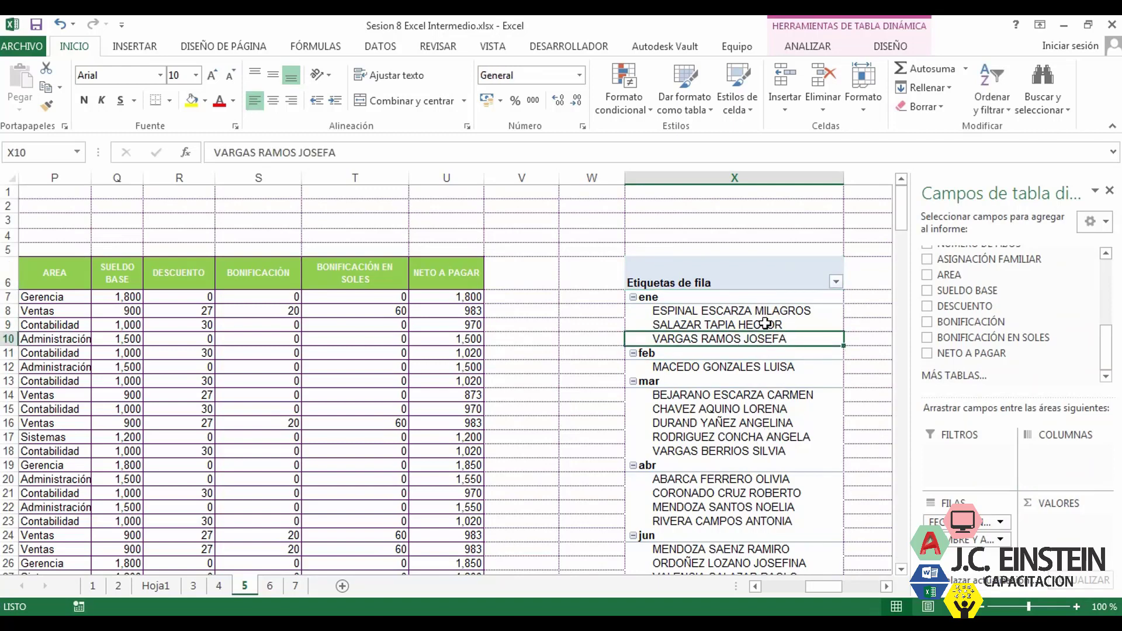
left_click(808, 45)
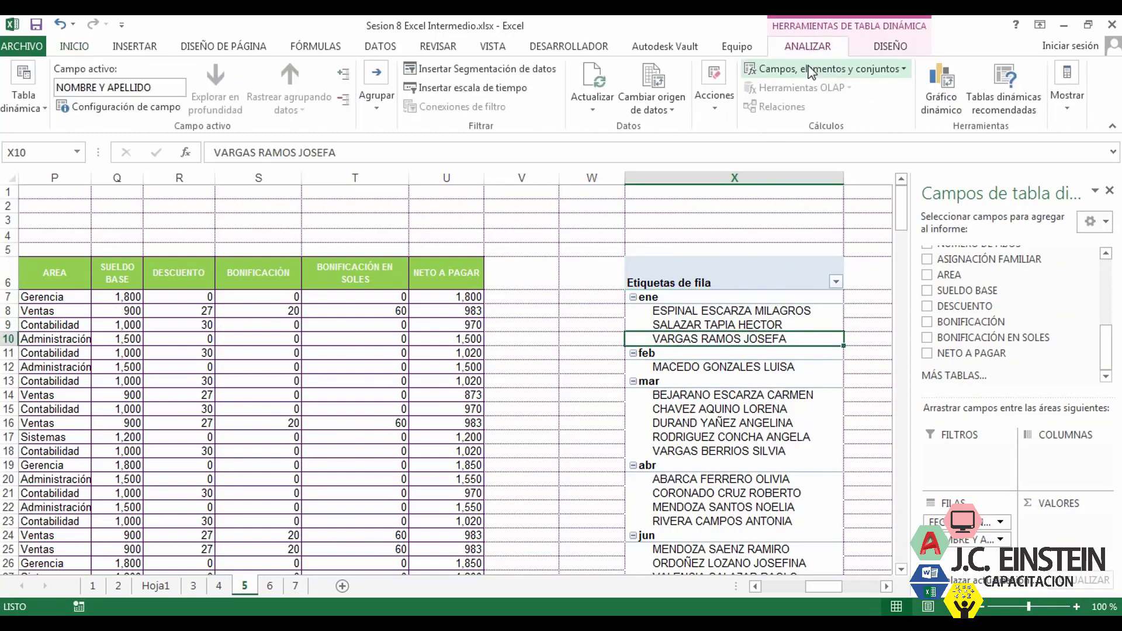
left_click(819, 72)
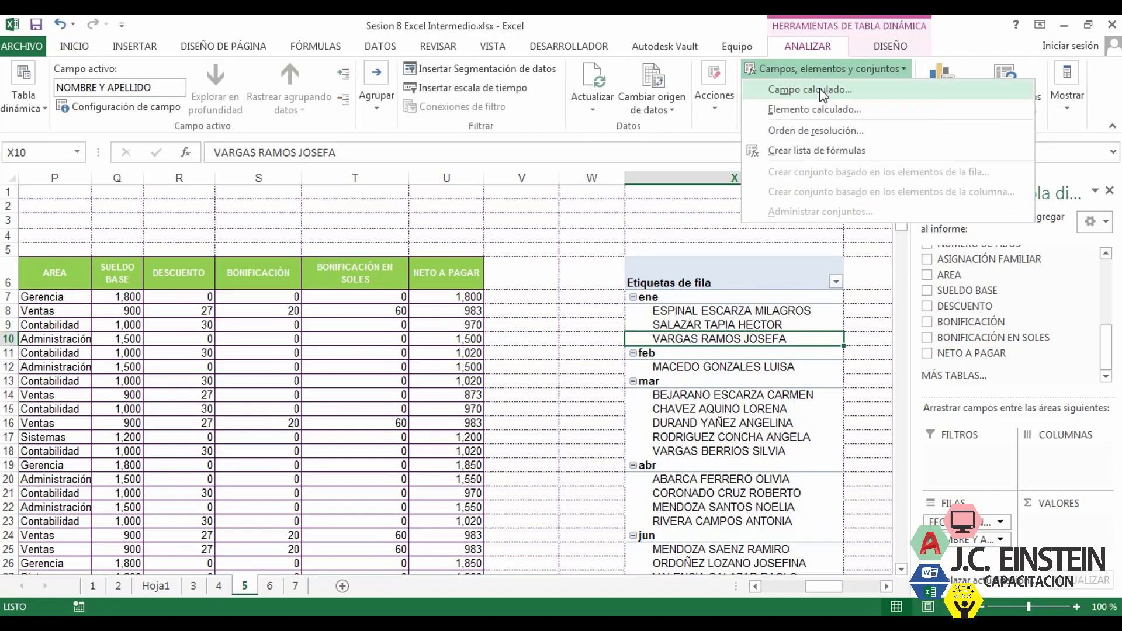
left_click(810, 90)
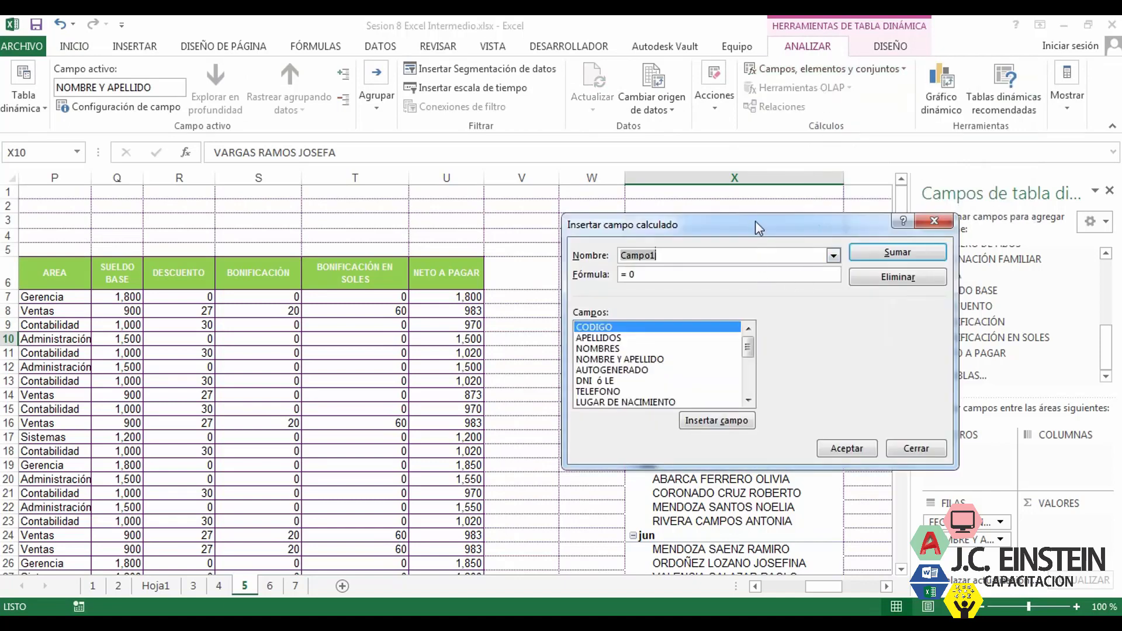
Name the calculated field 'Sueldo base - Descuento' with formula = 'SUELDO BASE'+ BONIFICACIÓN.
left_click_drag(755, 221, 650, 262)
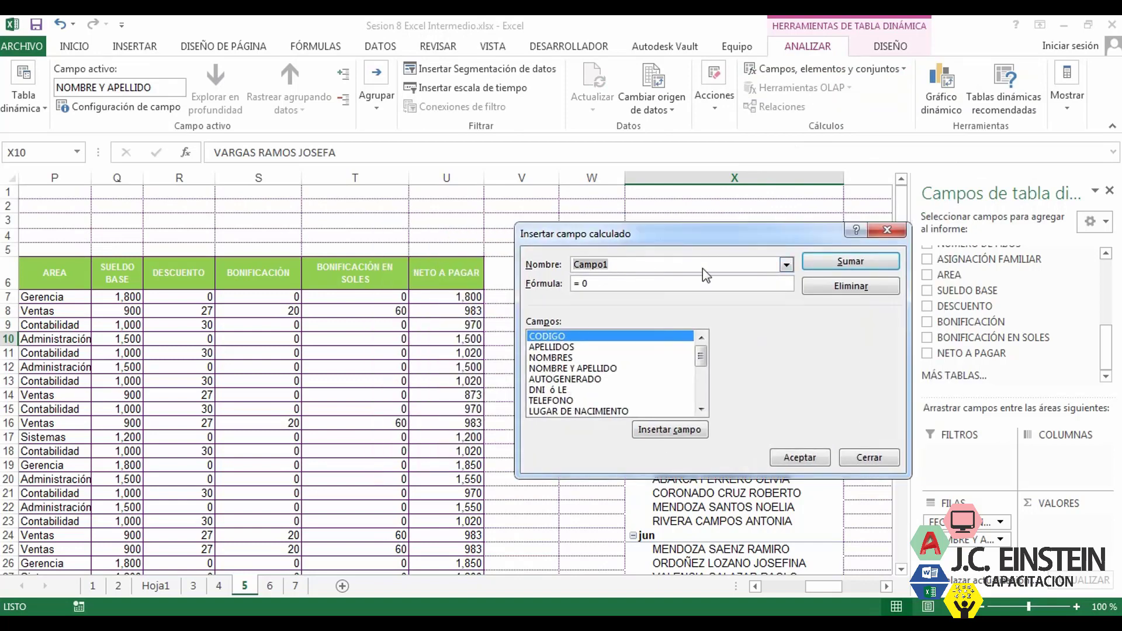
type("S")
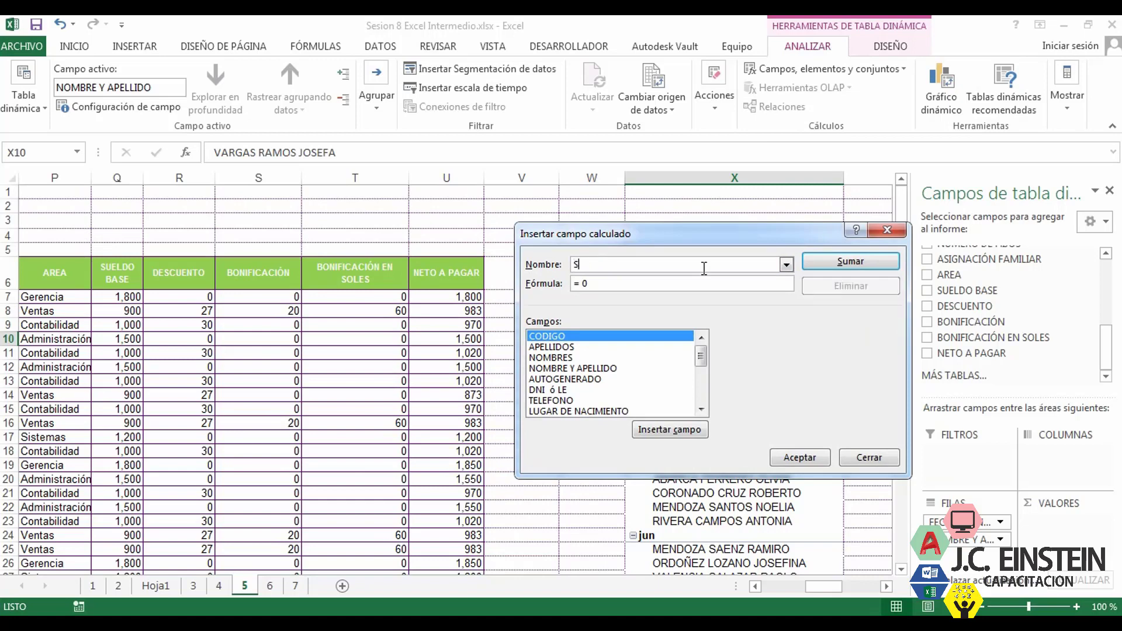
type("ueldo base - Descuento")
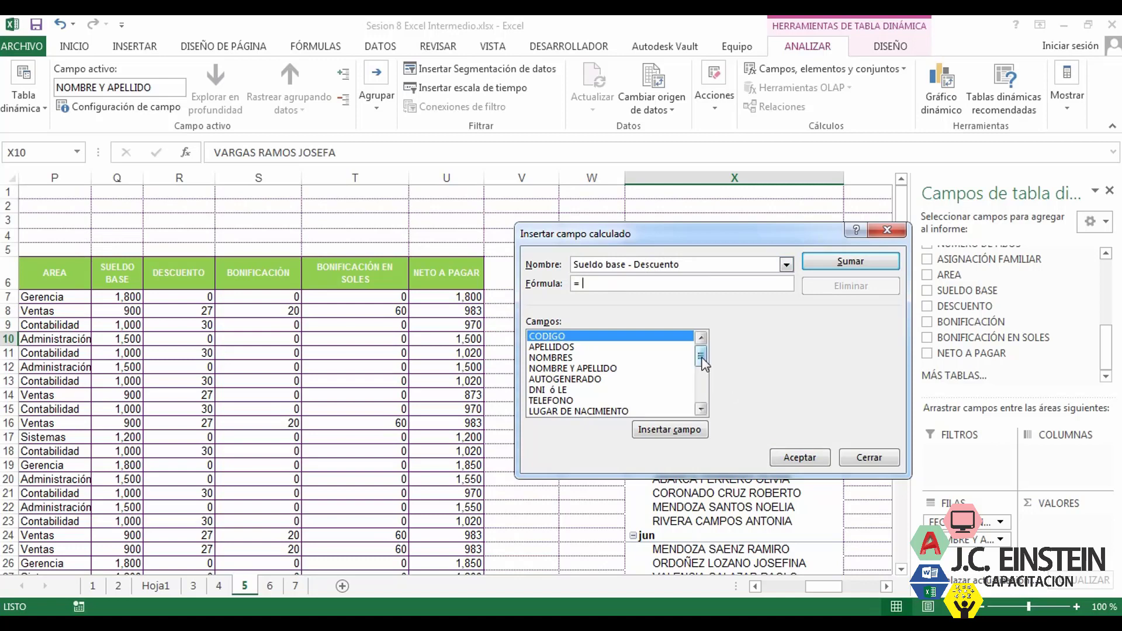
left_click_drag(701, 357, 720, 415)
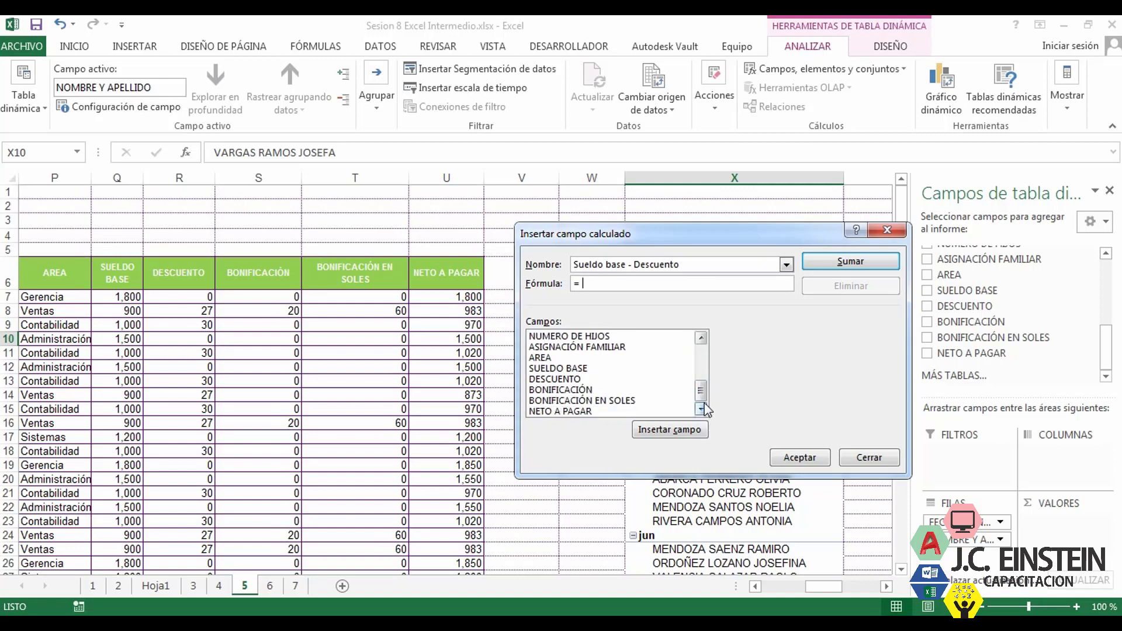
scroll(710, 368, "up", 4)
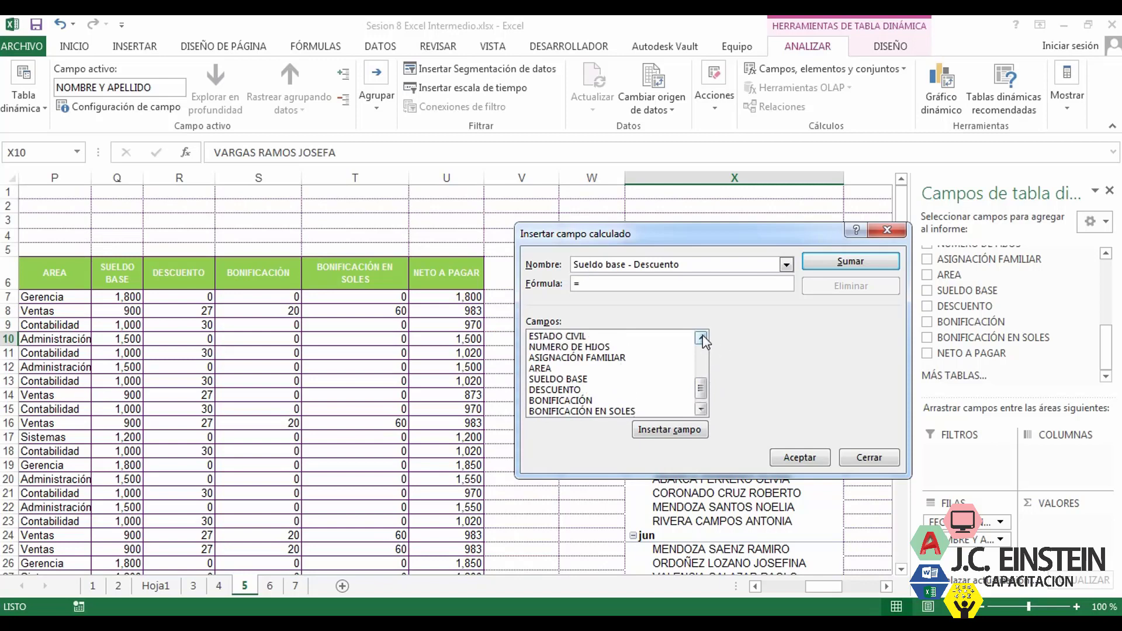
scroll(705, 402, "down", 4)
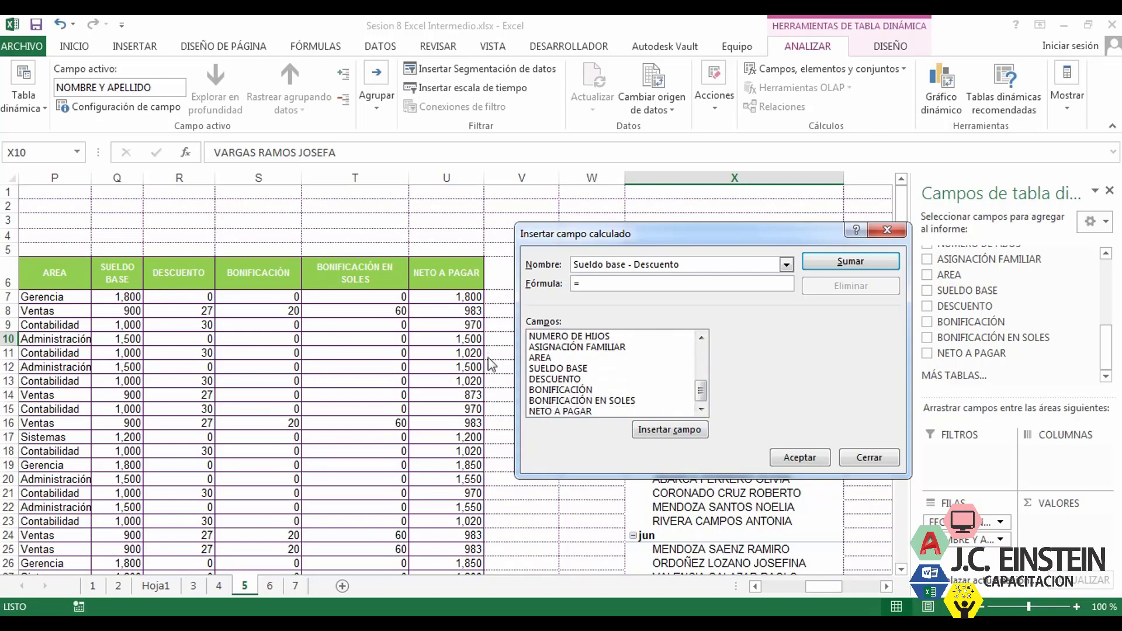
left_click(553, 369)
double_click(553, 372)
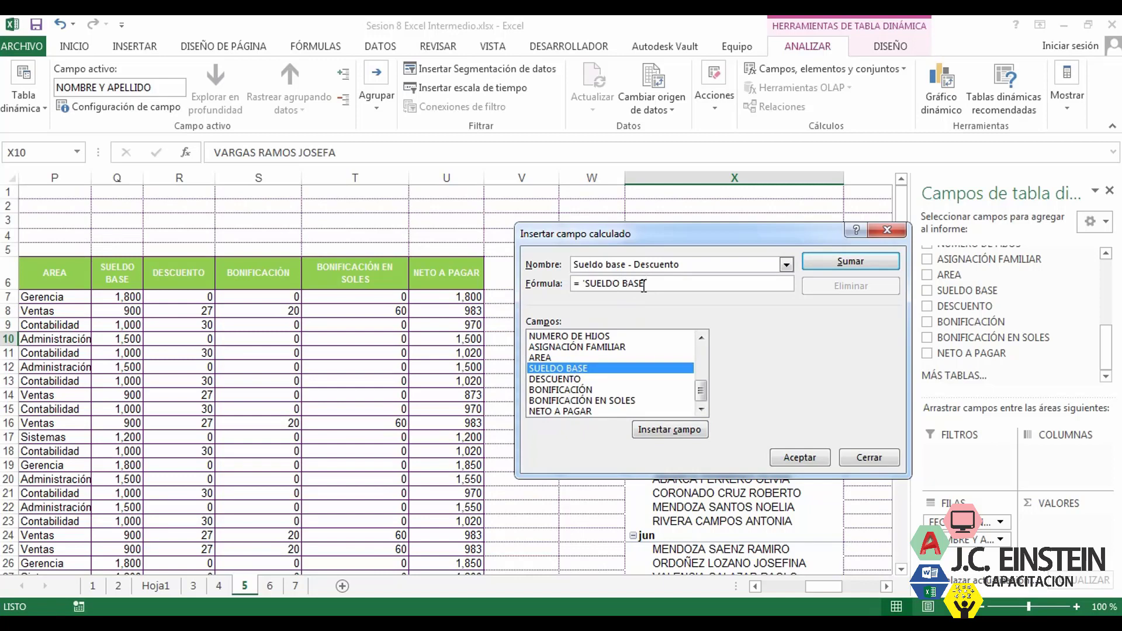
left_click(575, 388)
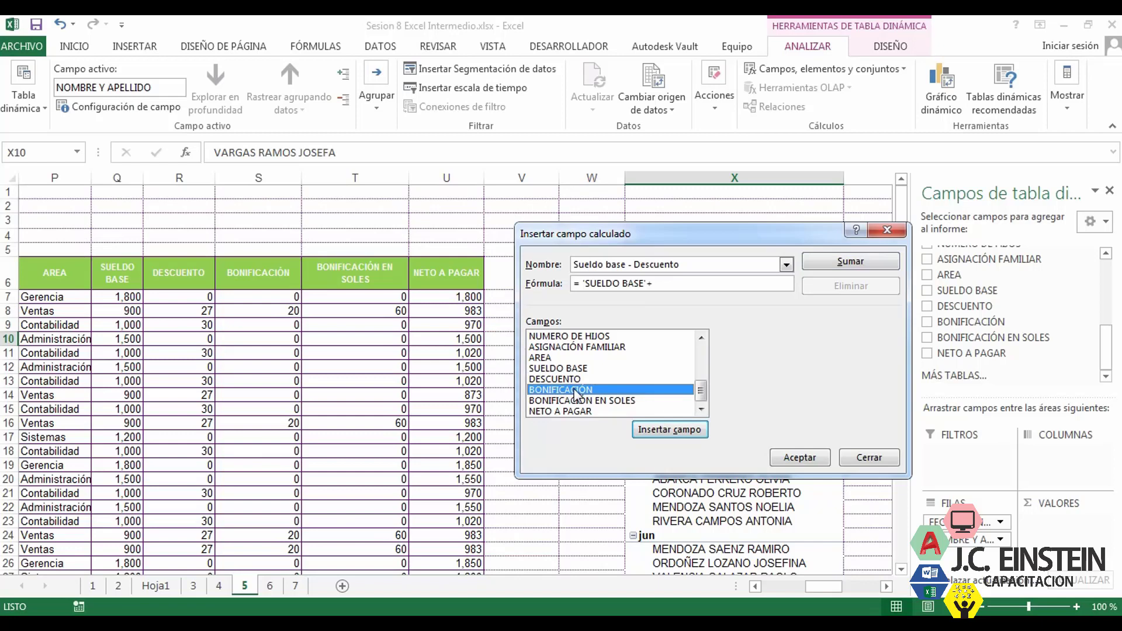
double_click(575, 394)
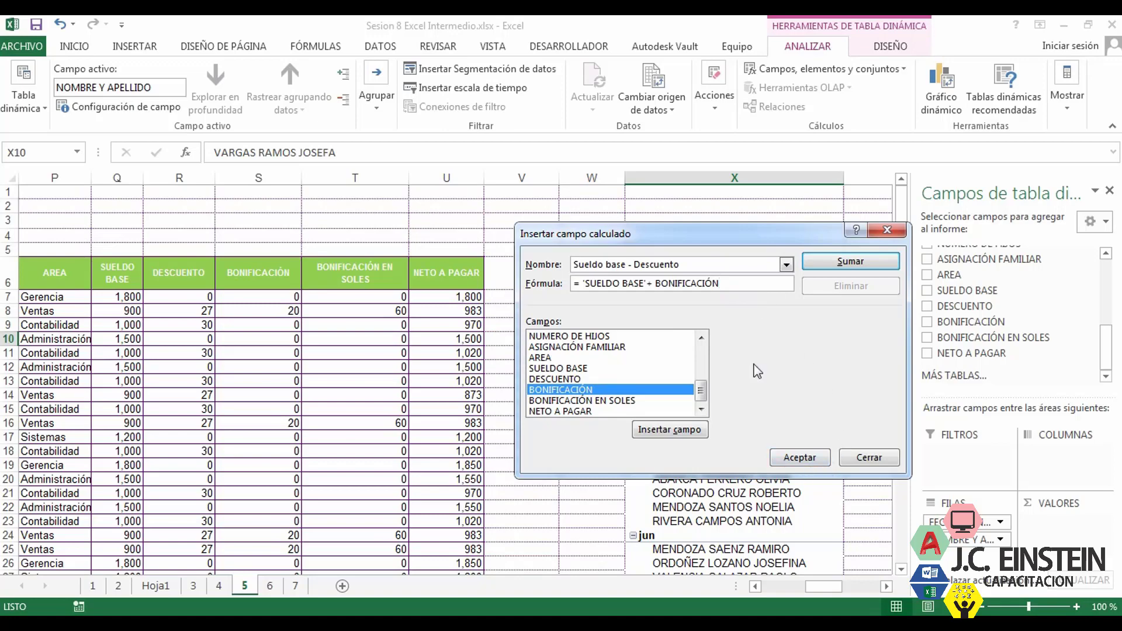
Confirm the calculated field and scroll right to its new column, checking ene 4,200.
left_click(799, 457)
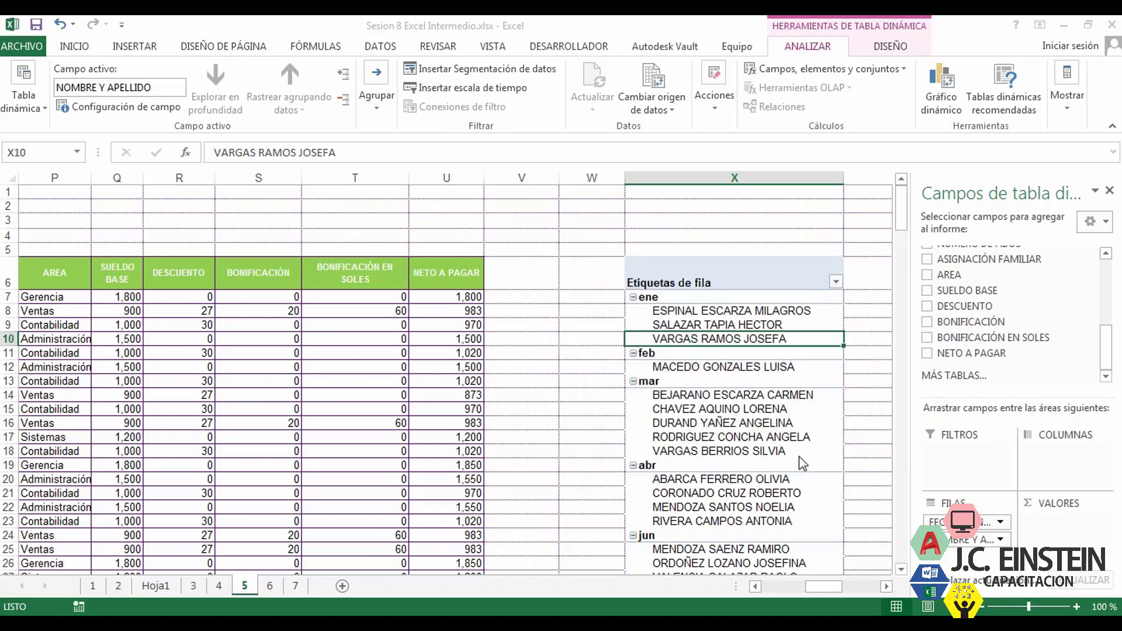
left_click(887, 587)
left_click(887, 587)
left_click(887, 588)
left_click(887, 588)
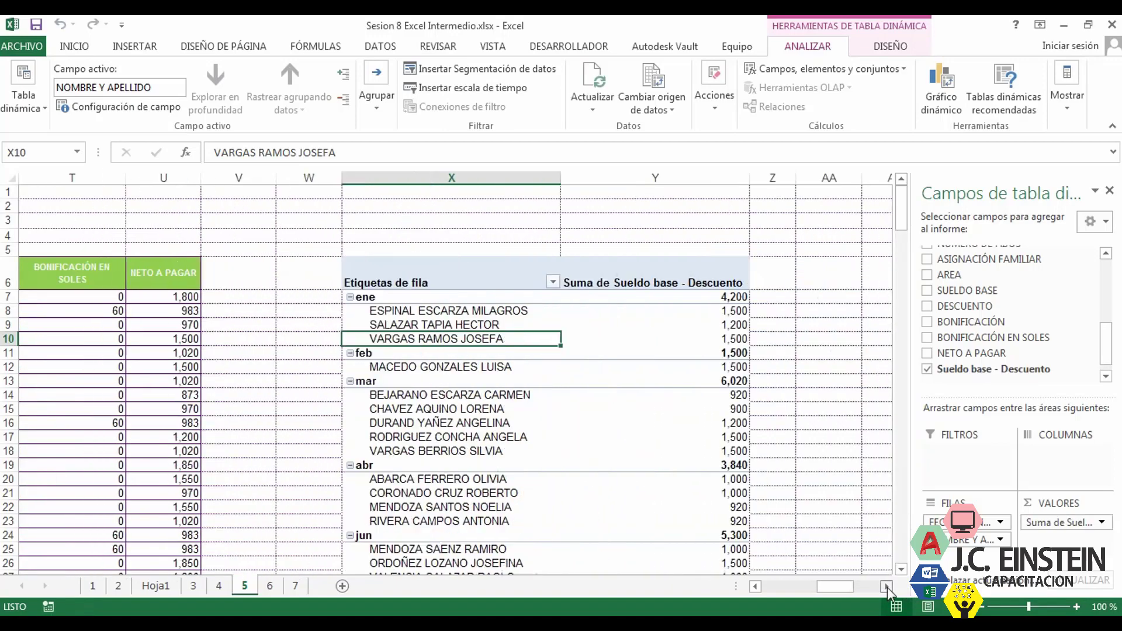
left_click(887, 588)
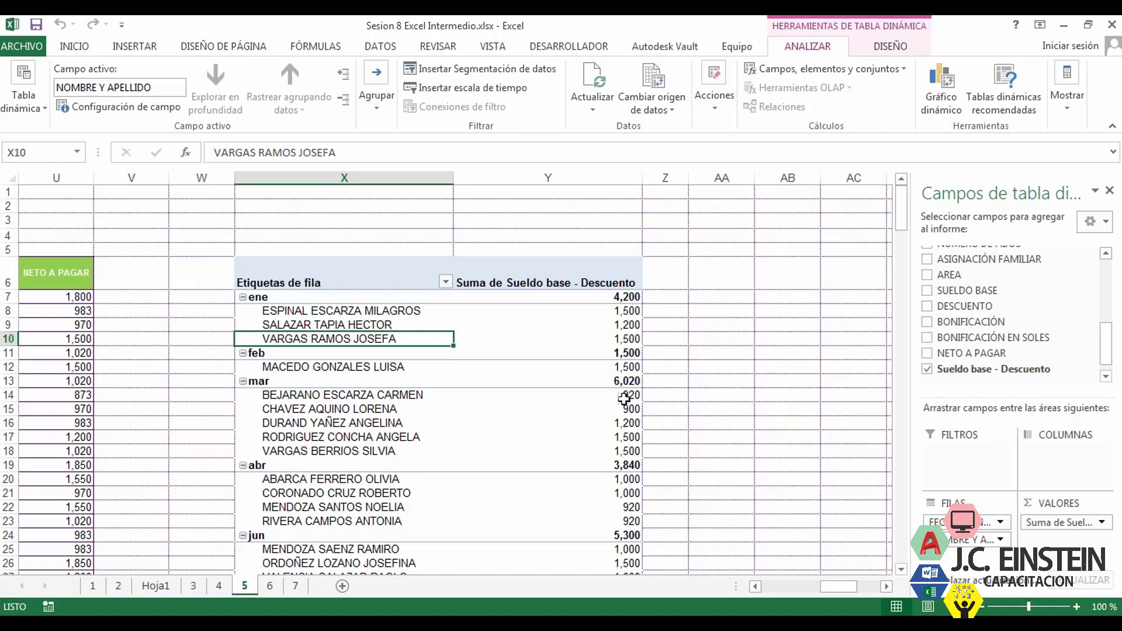
scroll(620, 403, "down", 5)
scroll(608, 339, "up", 5)
left_click(621, 298)
left_click(609, 312)
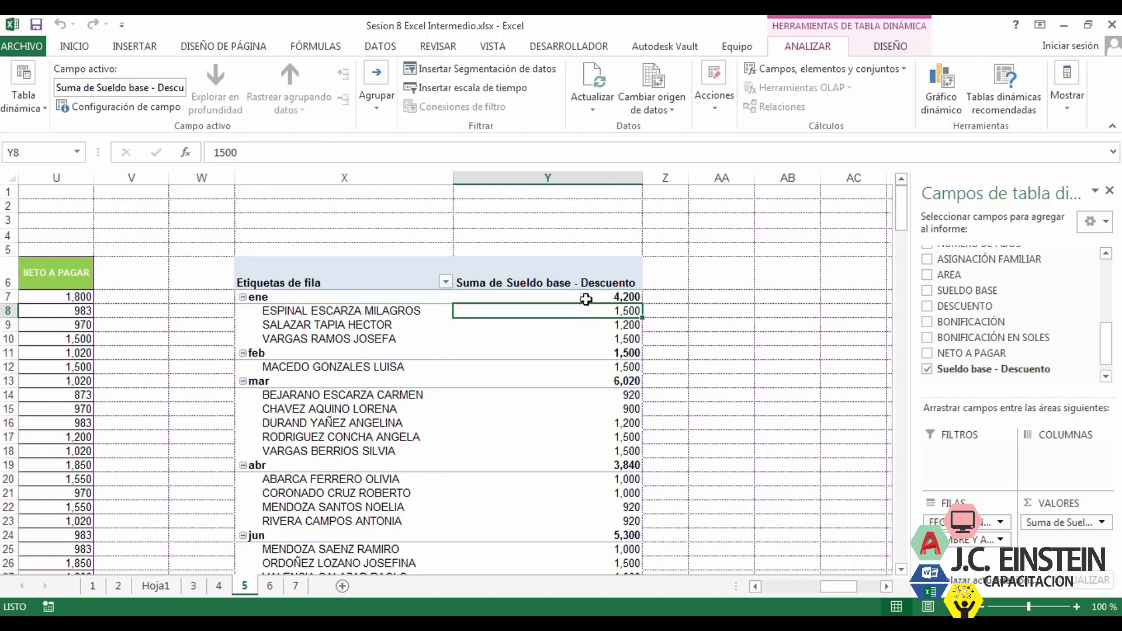
left_click(559, 280)
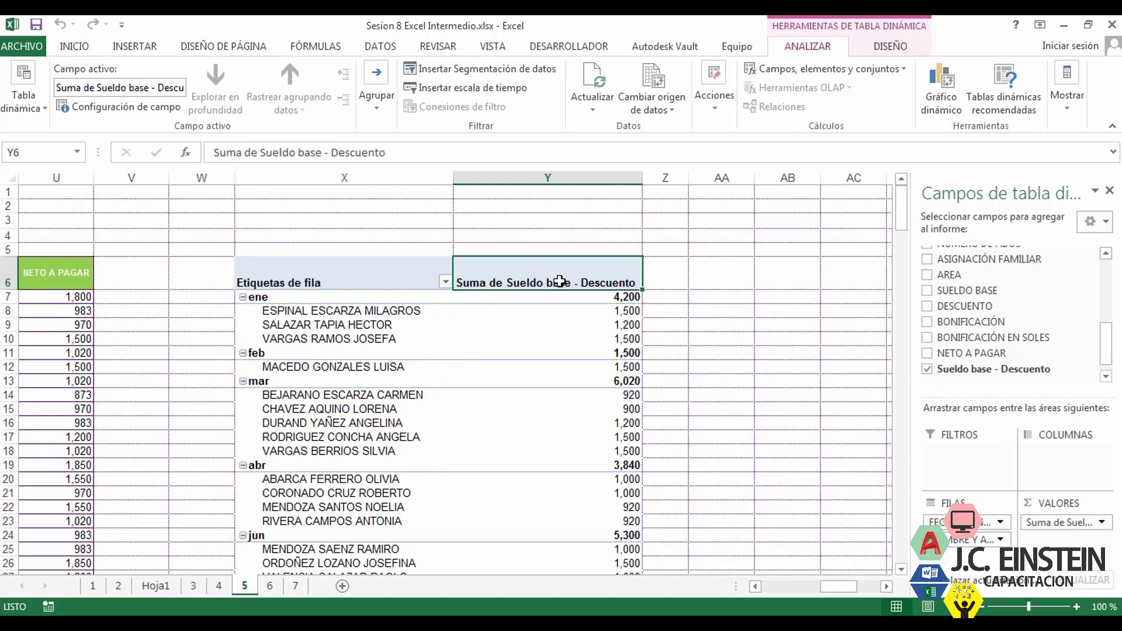
double_click(559, 281)
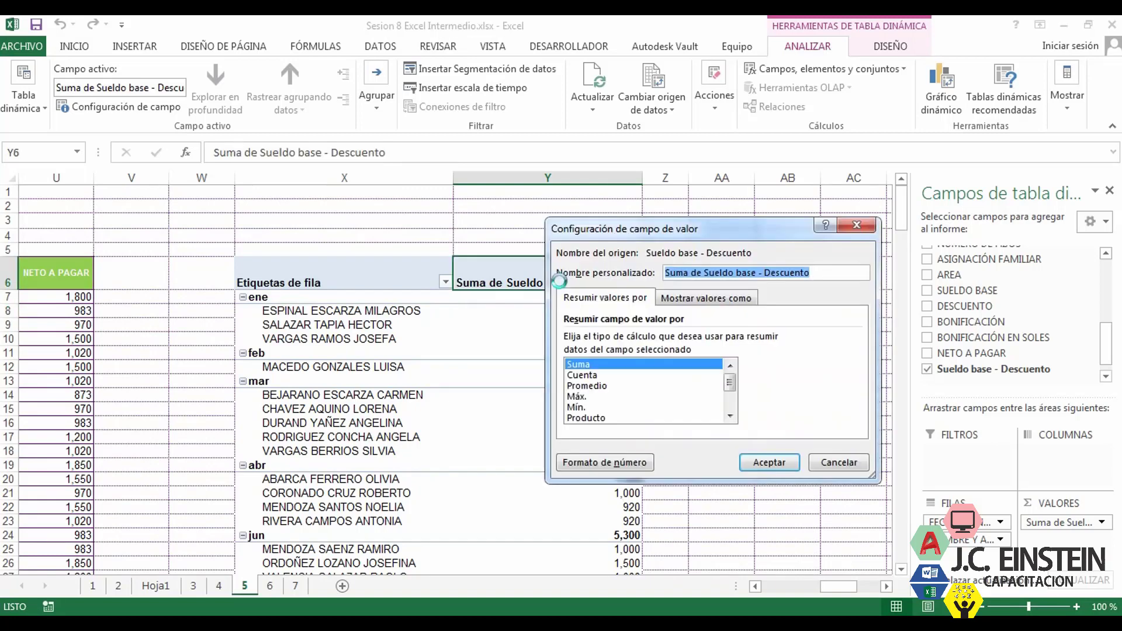
left_click(763, 274)
key("BackSpace")
key("BackSpace")
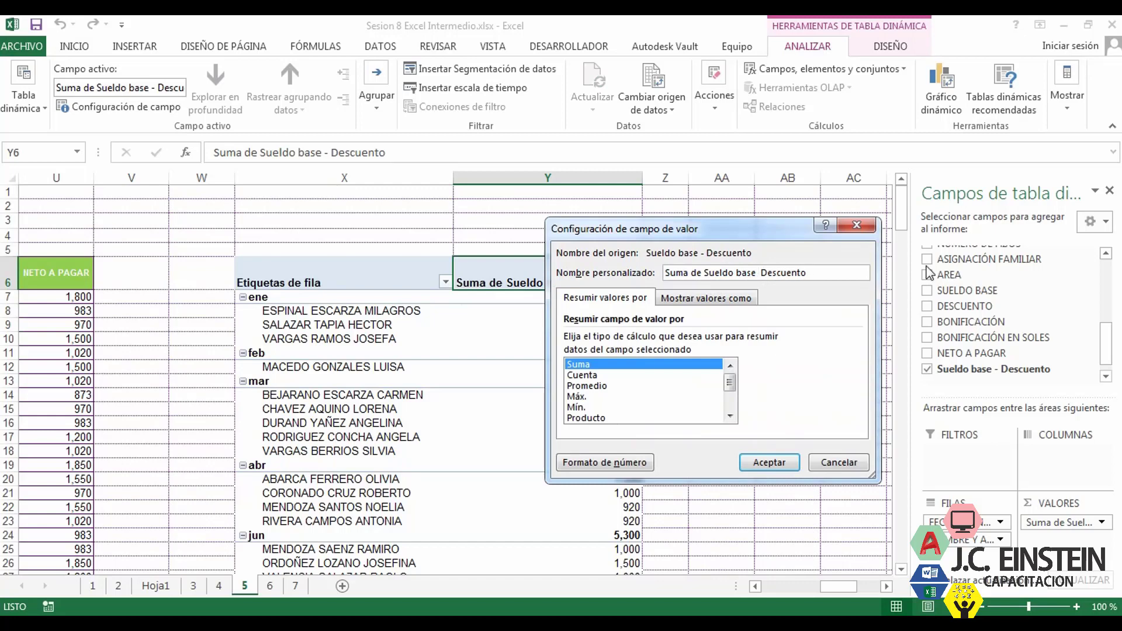
type("+")
key("BackSpace")
key("BackSpace")
type("-")
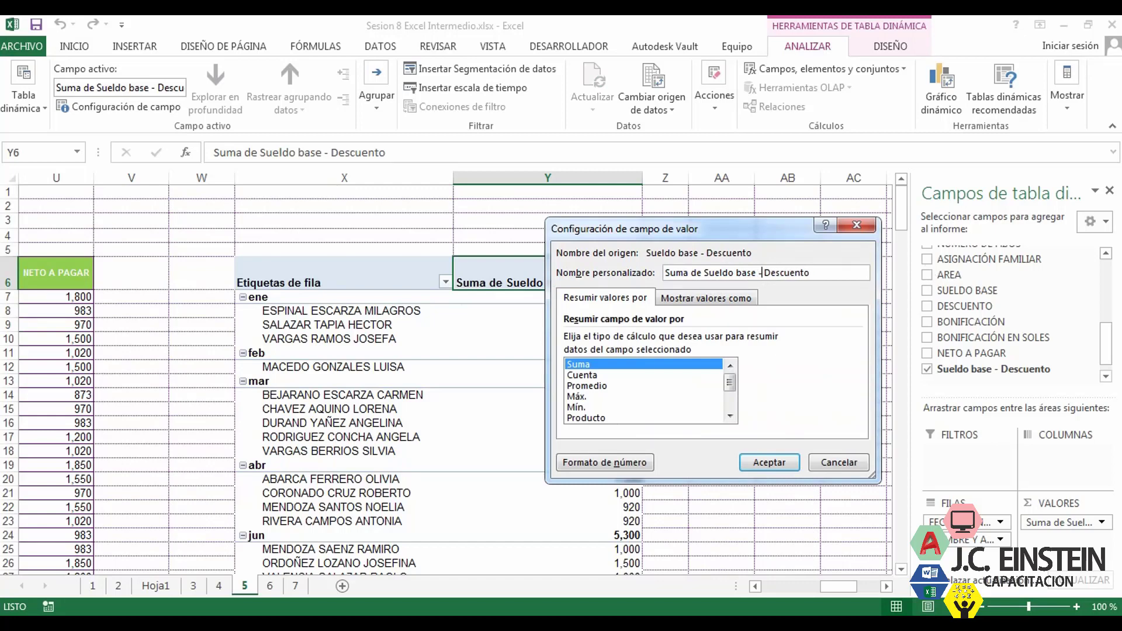
left_click(857, 225)
left_click(520, 350)
left_click(548, 326)
left_click_drag(860, 584, 833, 593)
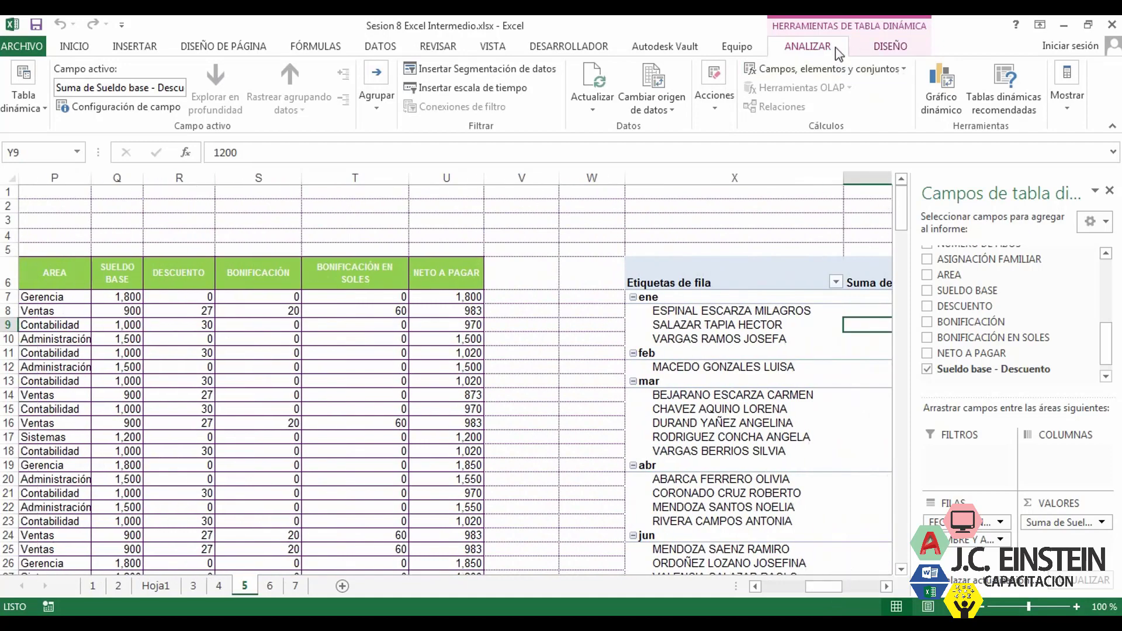
Close the calculated field window unchanged and scroll back to the pivot's value column.
left_click(808, 71)
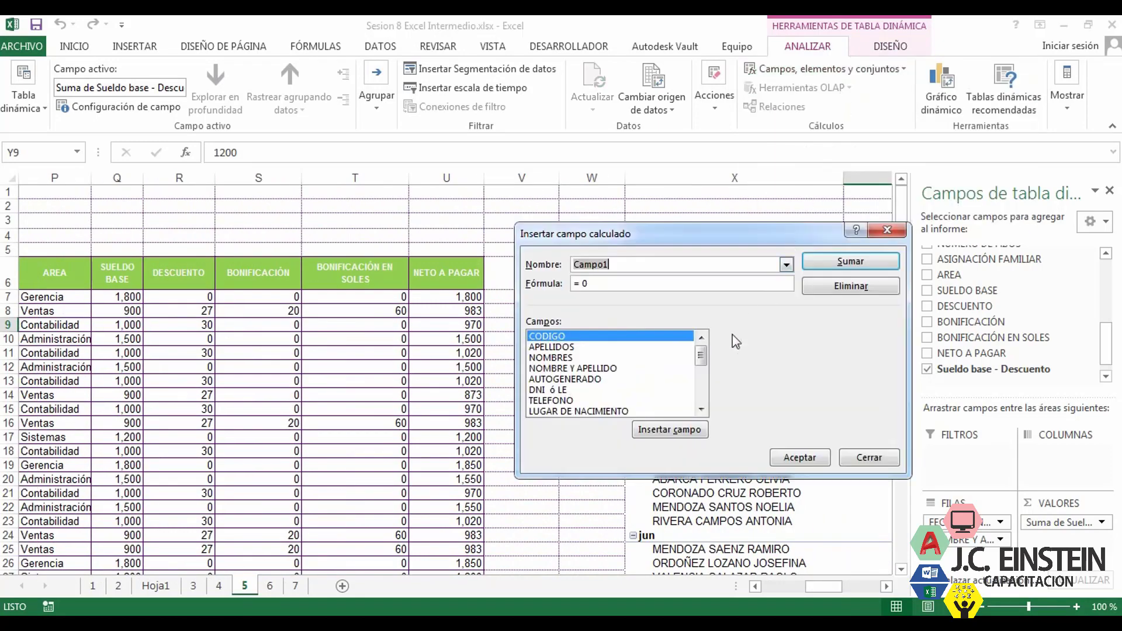
left_click(900, 232)
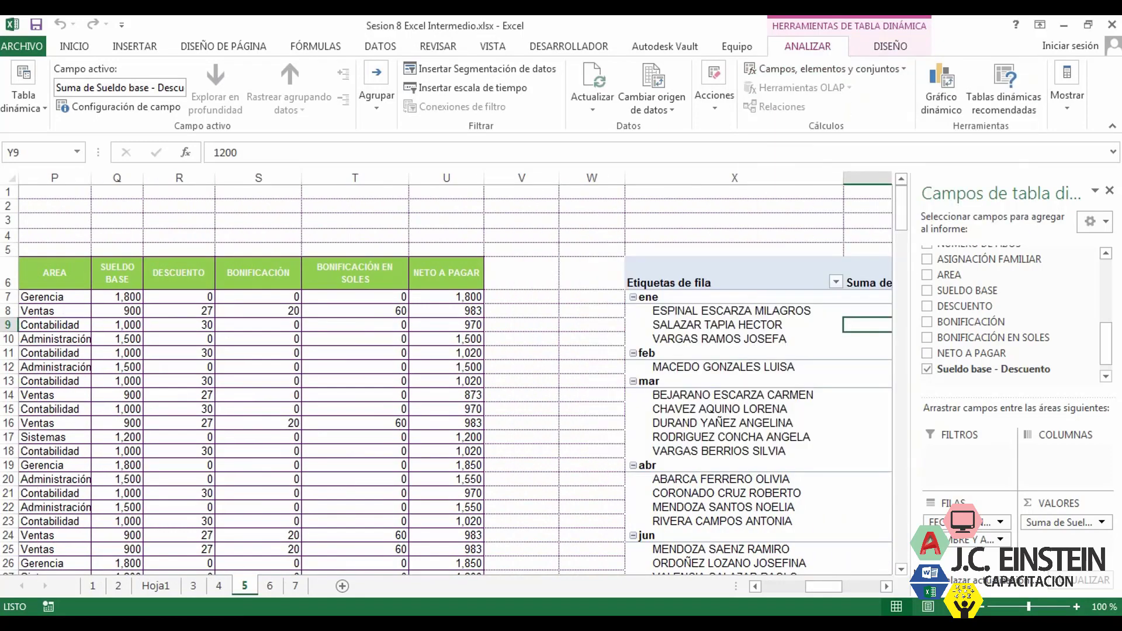
left_click(886, 586)
left_click(718, 298)
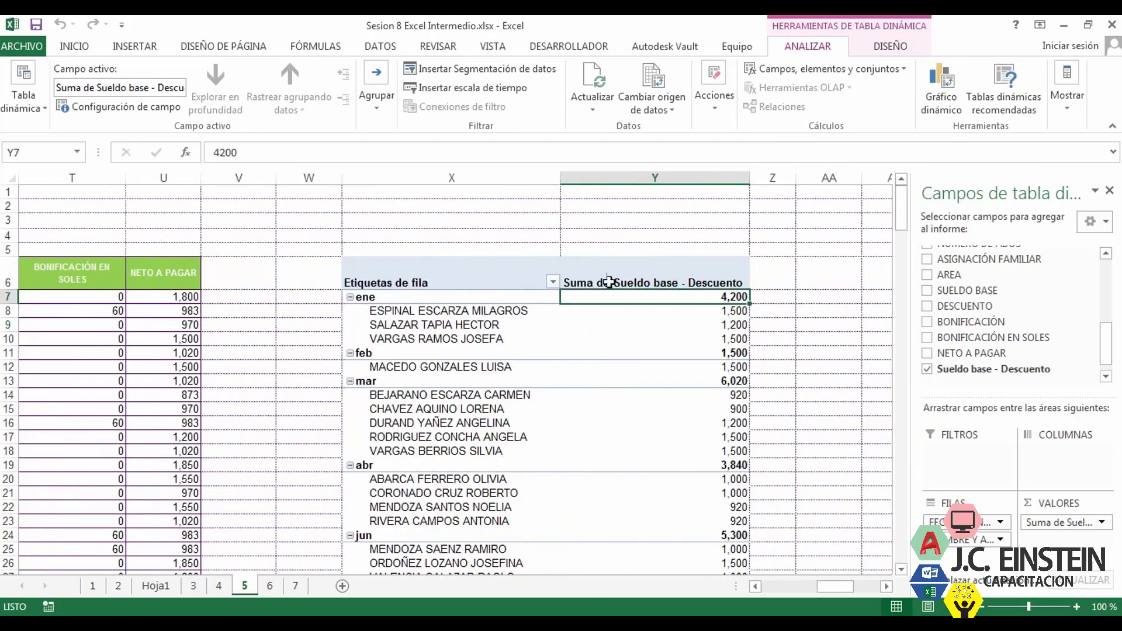
left_click(654, 281)
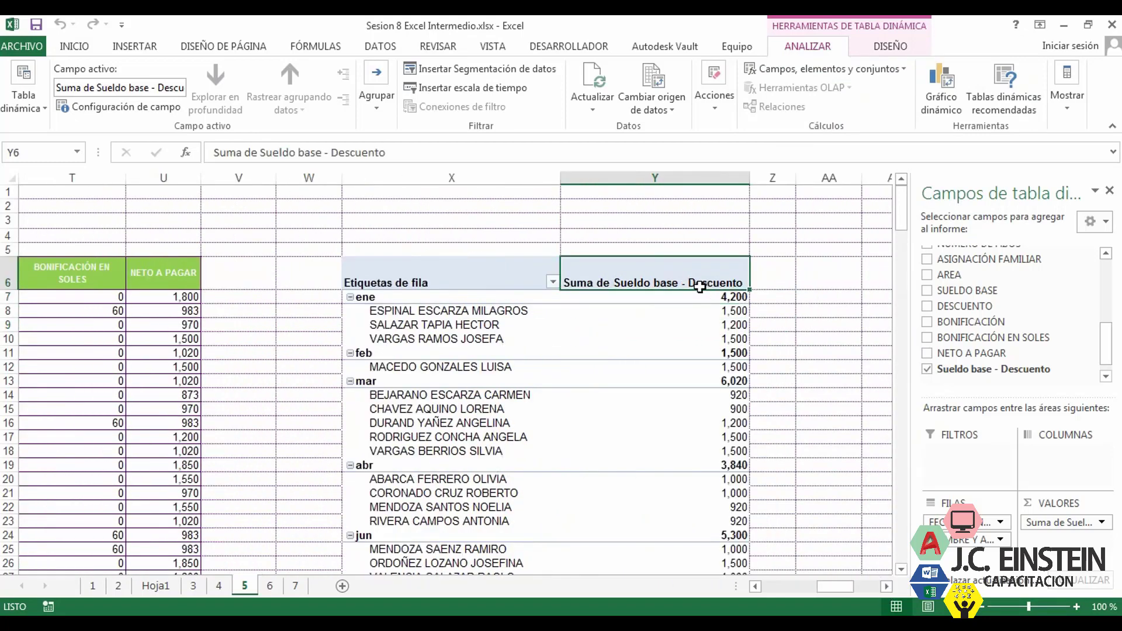
Remove Suma de Sueldo base - Descuento from the pivot's Valores area with Quitar campo.
left_click(1102, 523)
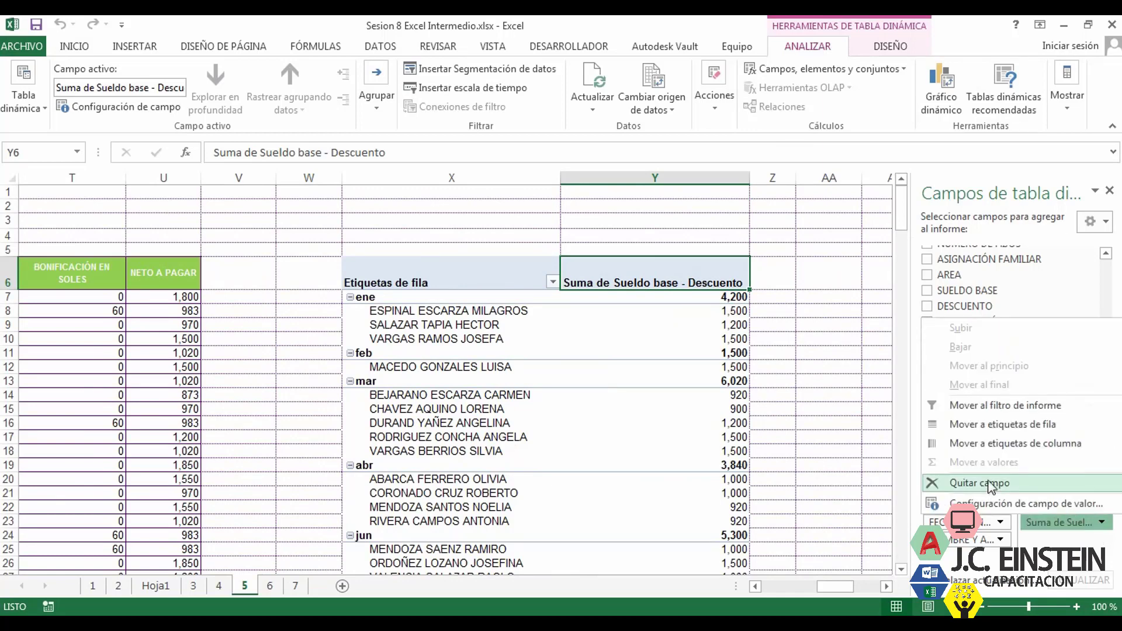
left_click(993, 502)
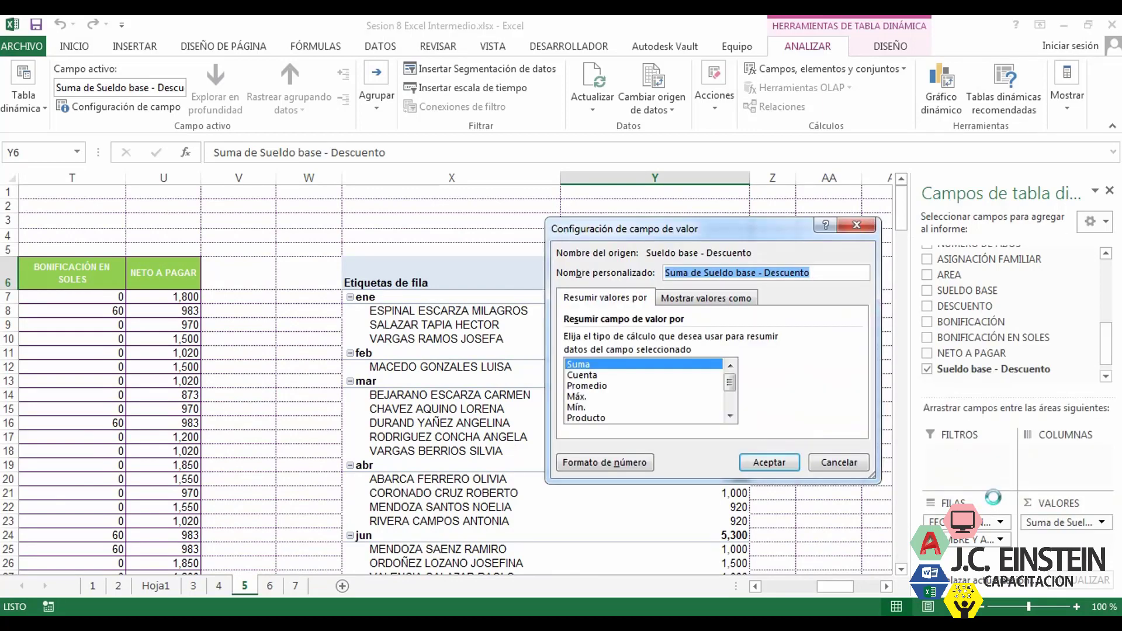
left_click(857, 224)
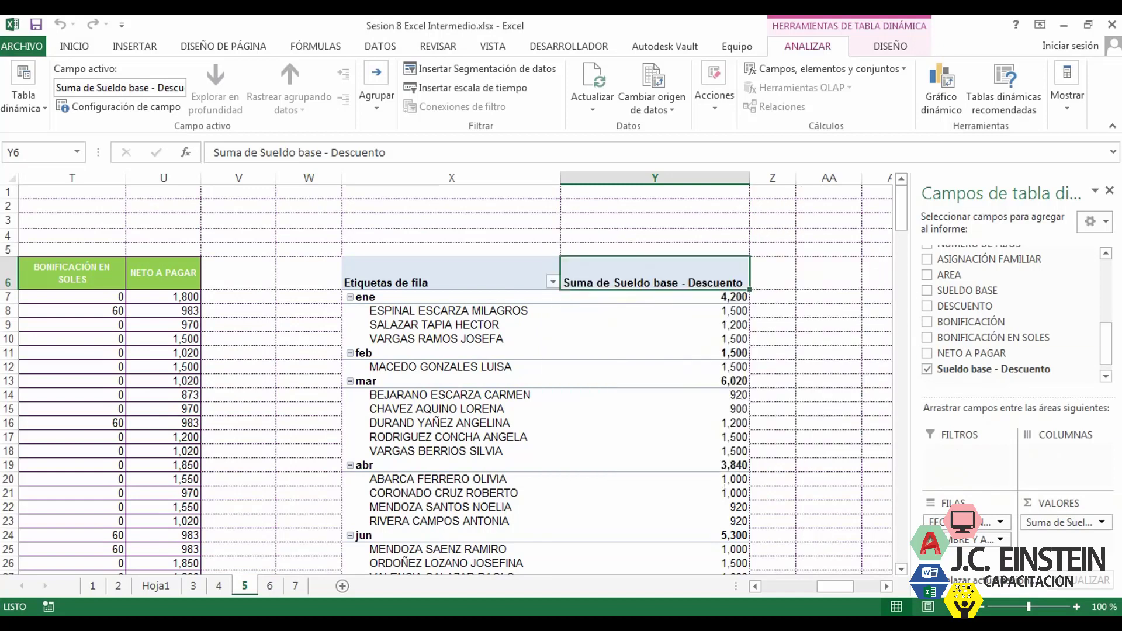
left_click(1061, 526)
left_click(994, 483)
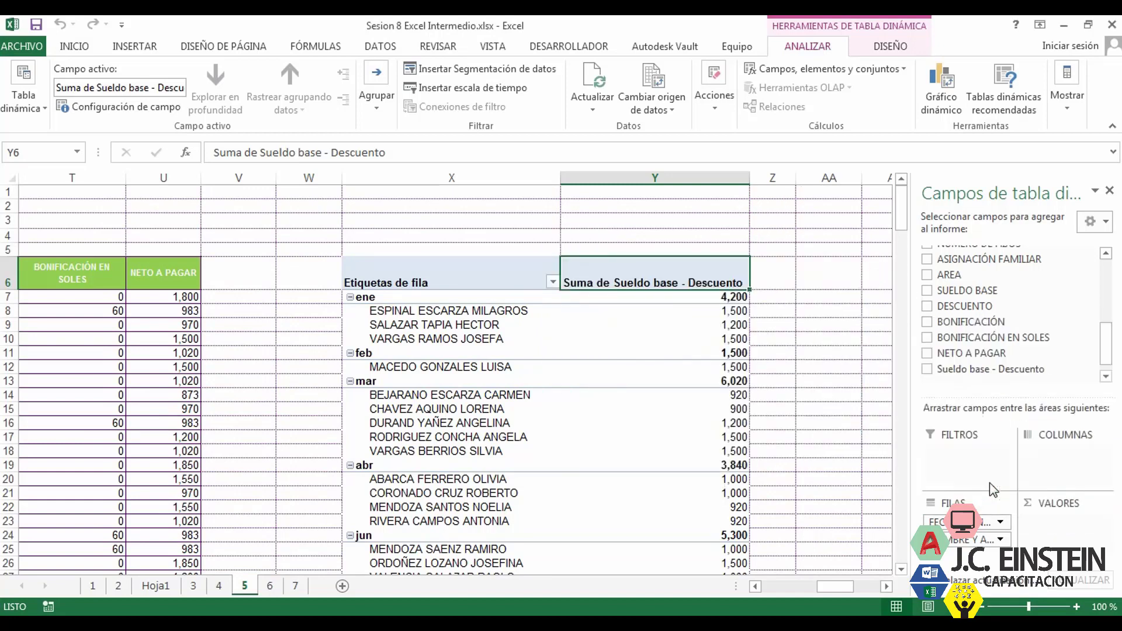
key("Down")
key("Down")
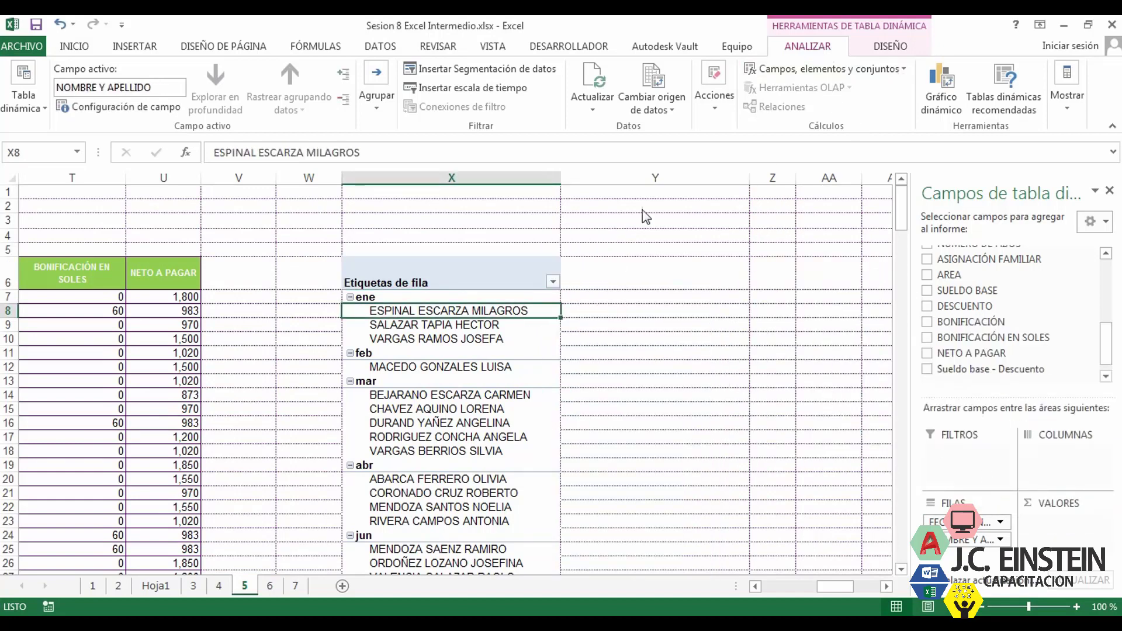
Open the Insertar campo calculado dialog from the pivot's Analizar tab.
mouse_move(856, 586)
left_mouse_down()
mouse_move(825, 605)
mouse_move(838, 590)
left_mouse_up()
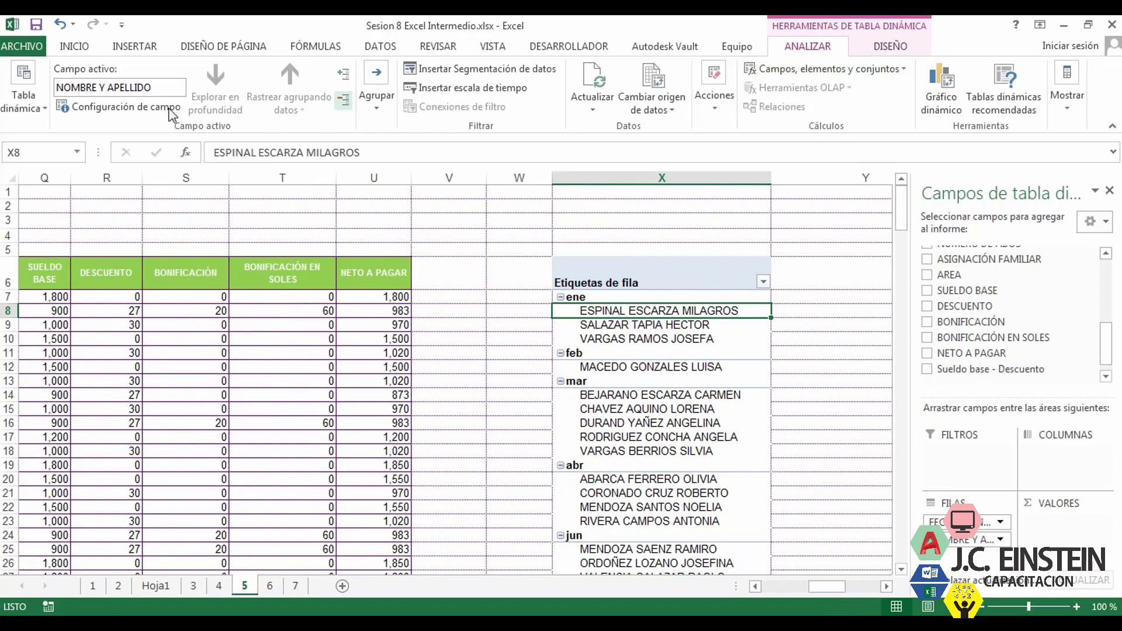
left_click(890, 51)
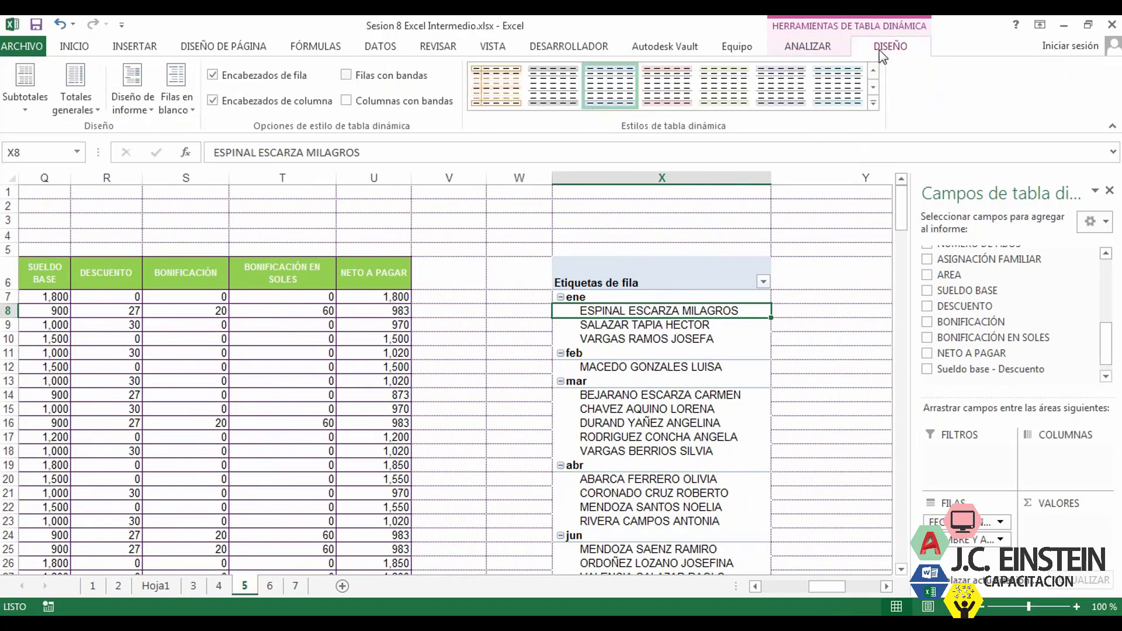
left_click(797, 56)
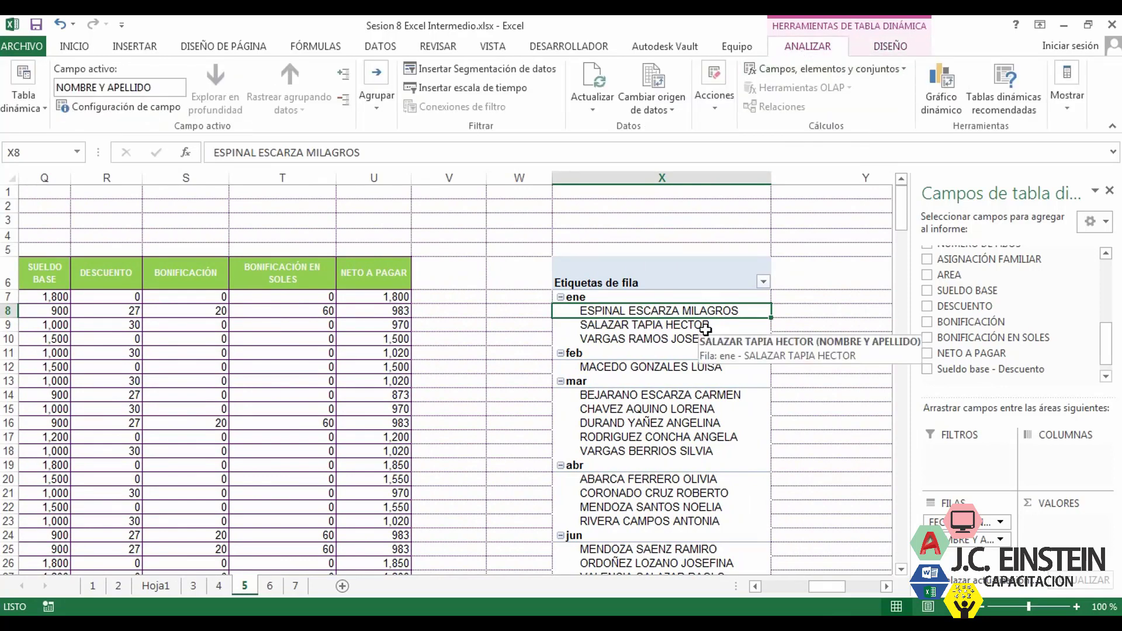
left_click(841, 69)
left_click(809, 90)
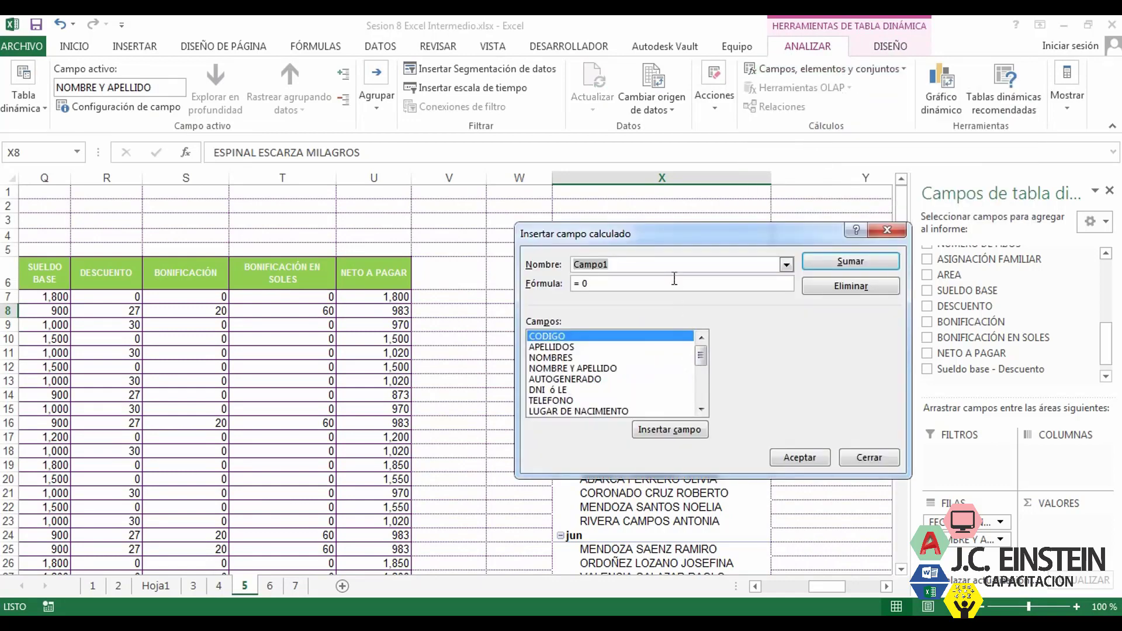
Create calculated field 'Sueldo base + Bonificacion' as SUELDO BASE + BONIFICACIÓN and add it to the pivot.
type("Sueldo b")
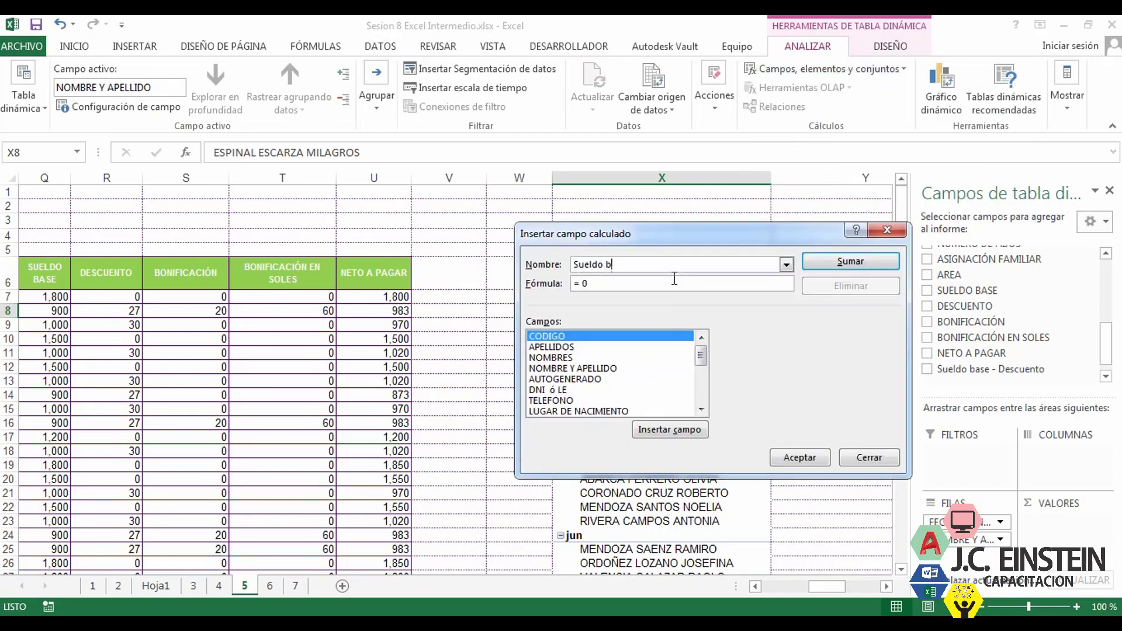
type("ase + Bonificacion")
left_click_drag(701, 355, 701, 390)
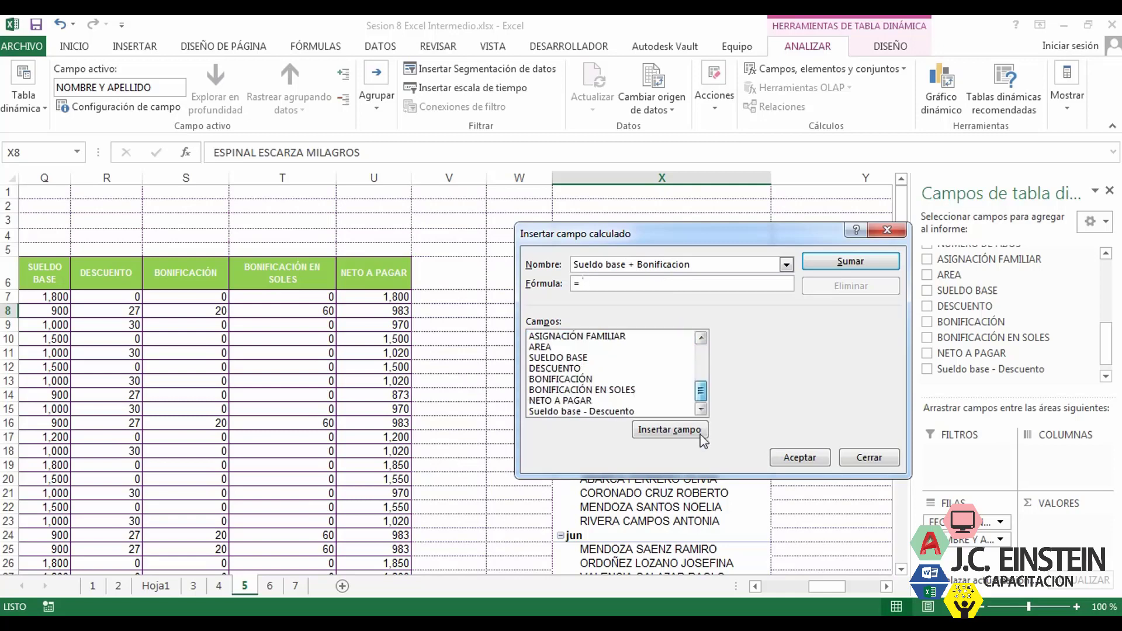
left_click(564, 361)
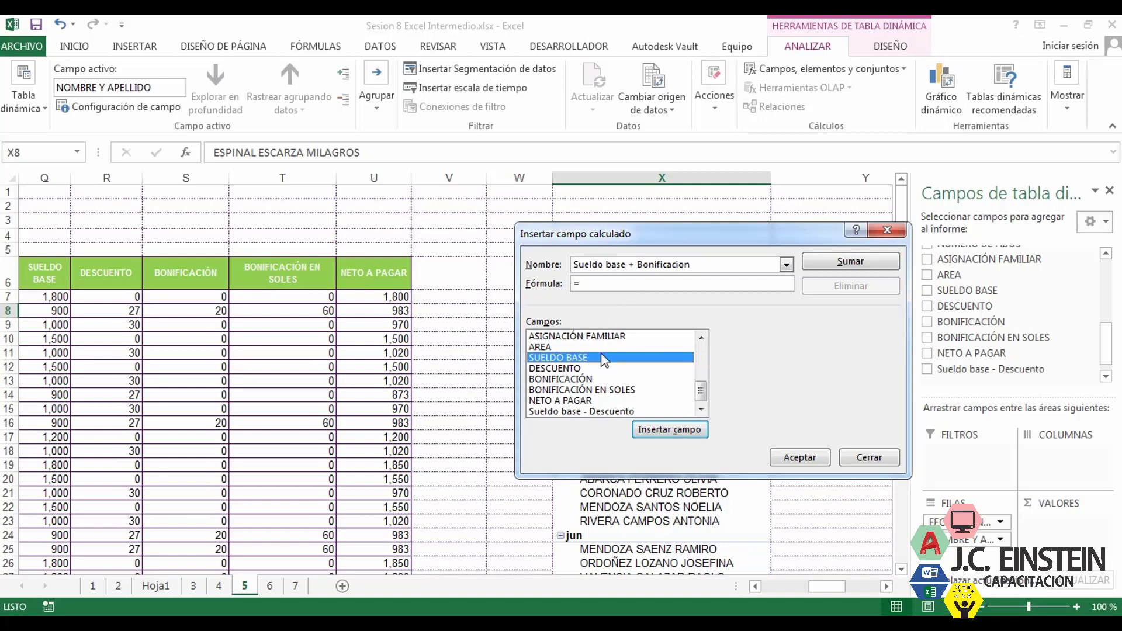
double_click(573, 361)
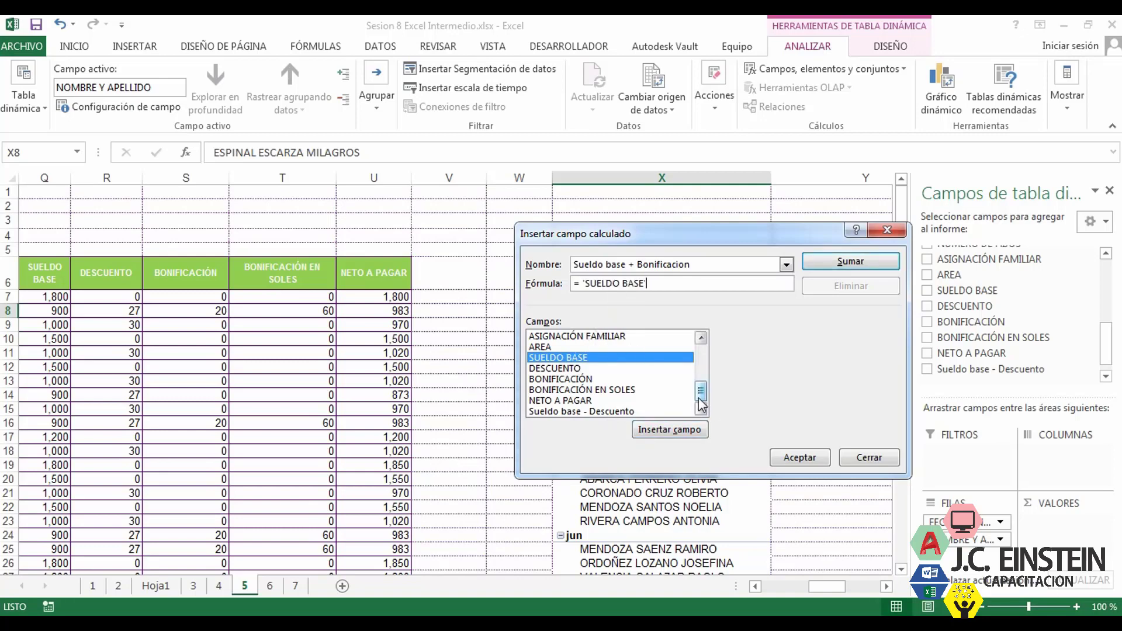
type("+")
double_click(567, 380)
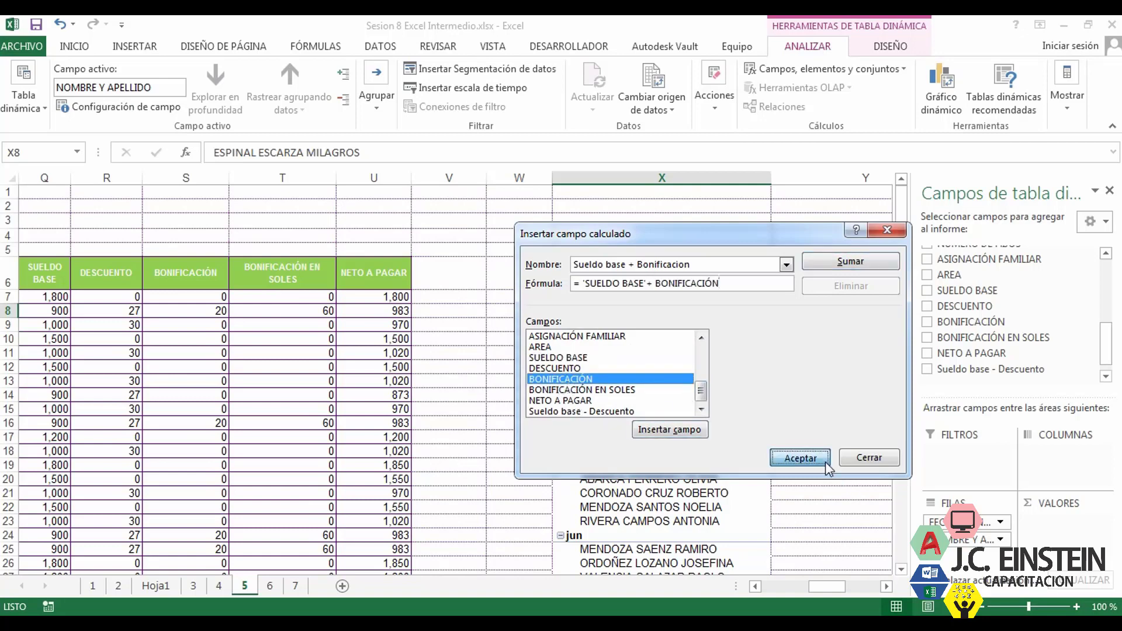
left_click(800, 457)
scroll(879, 581, "right", 4)
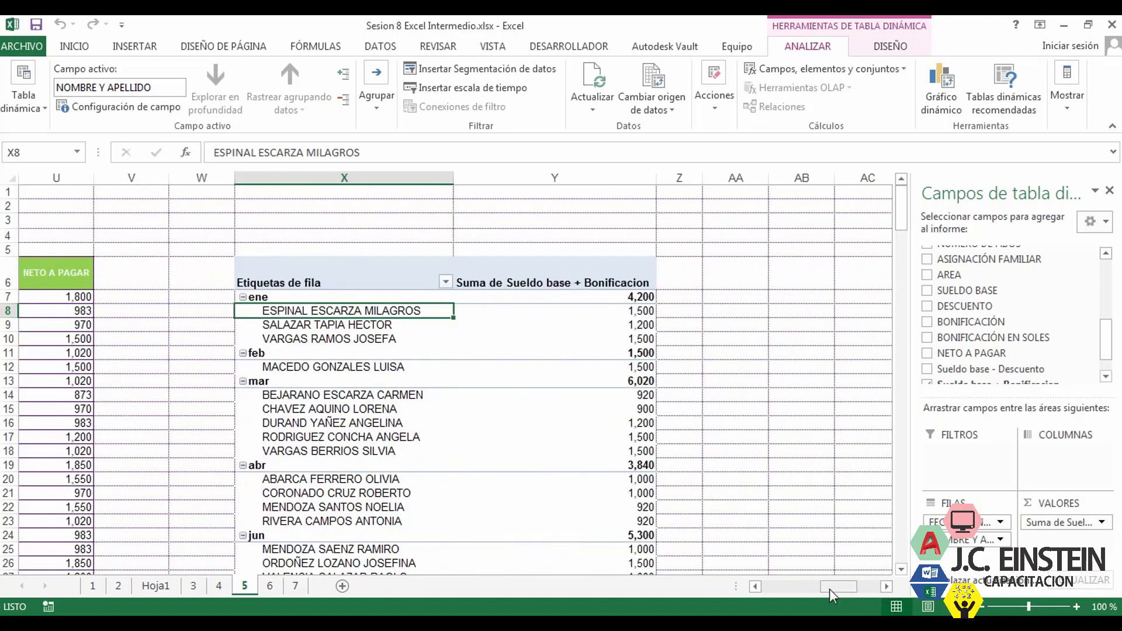
Auto-fit column E so full NOMBRE Y APELLIDO names show, then browse down to row 34.
mouse_move(829, 588)
left_mouse_down()
mouse_move(804, 595)
mouse_move(833, 594)
left_mouse_up()
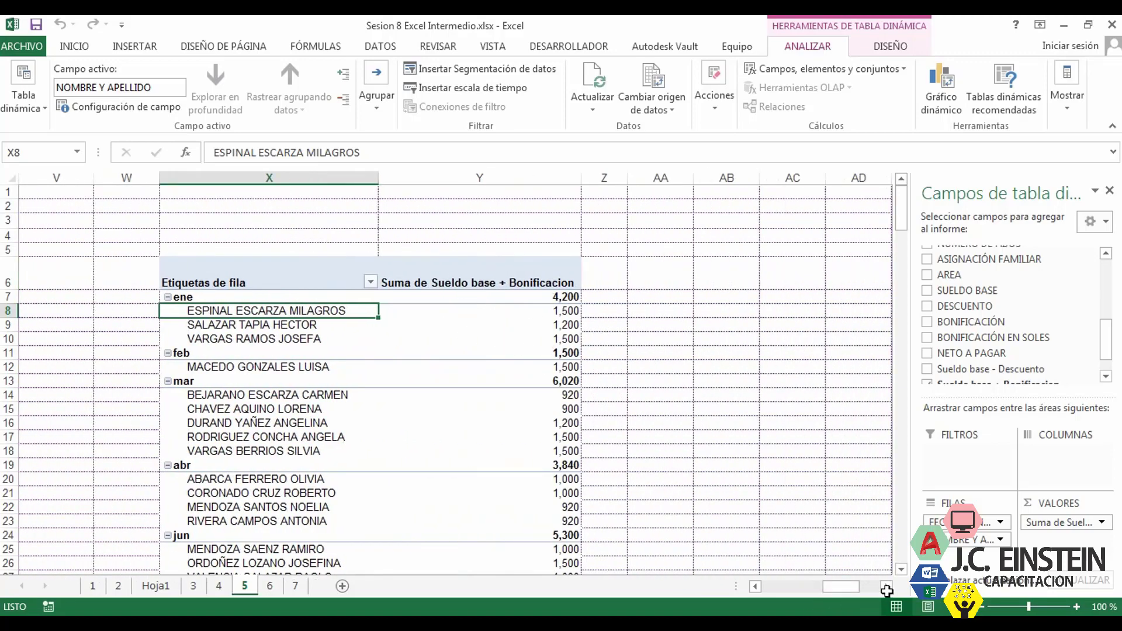
scroll(537, 409, "left", 3)
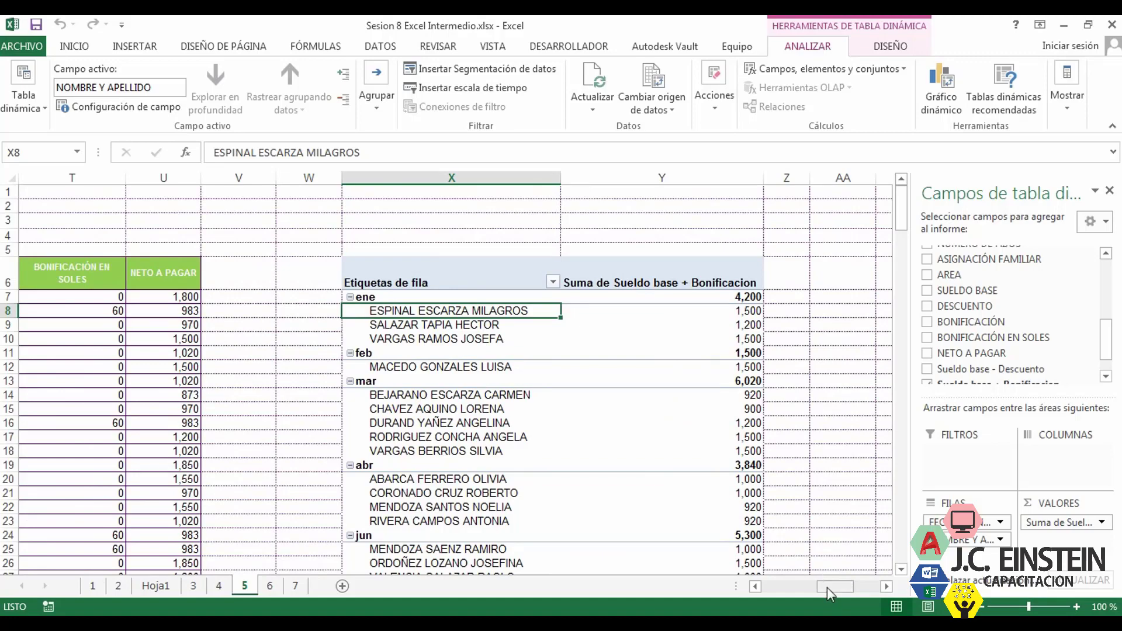
left_click_drag(827, 587, 780, 597)
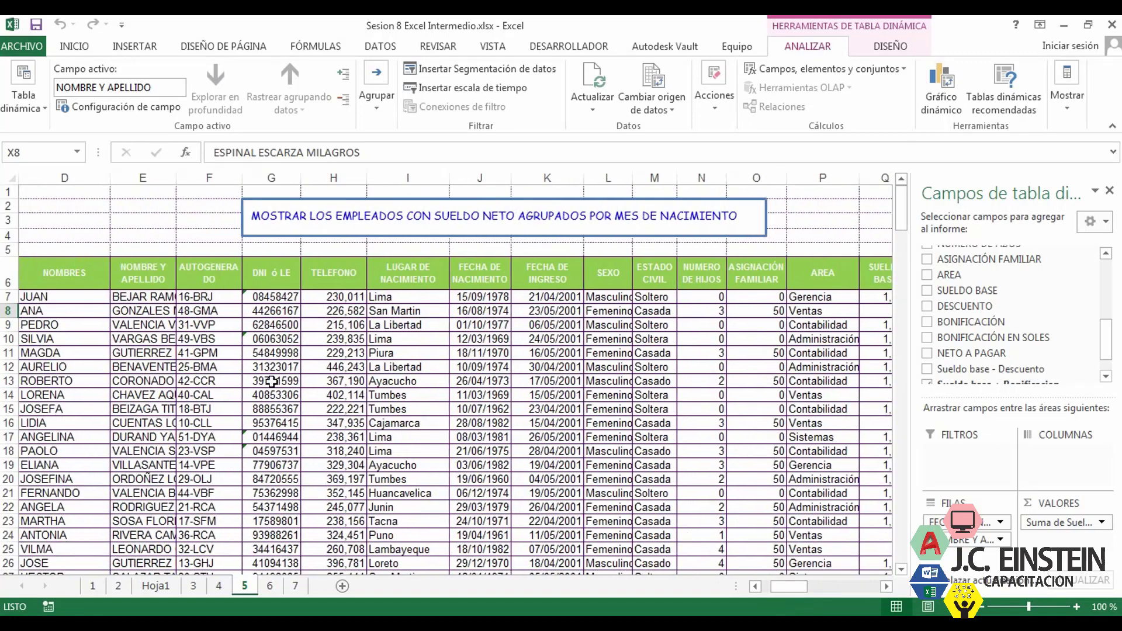
double_click(174, 177)
scroll(220, 381, "down", 2)
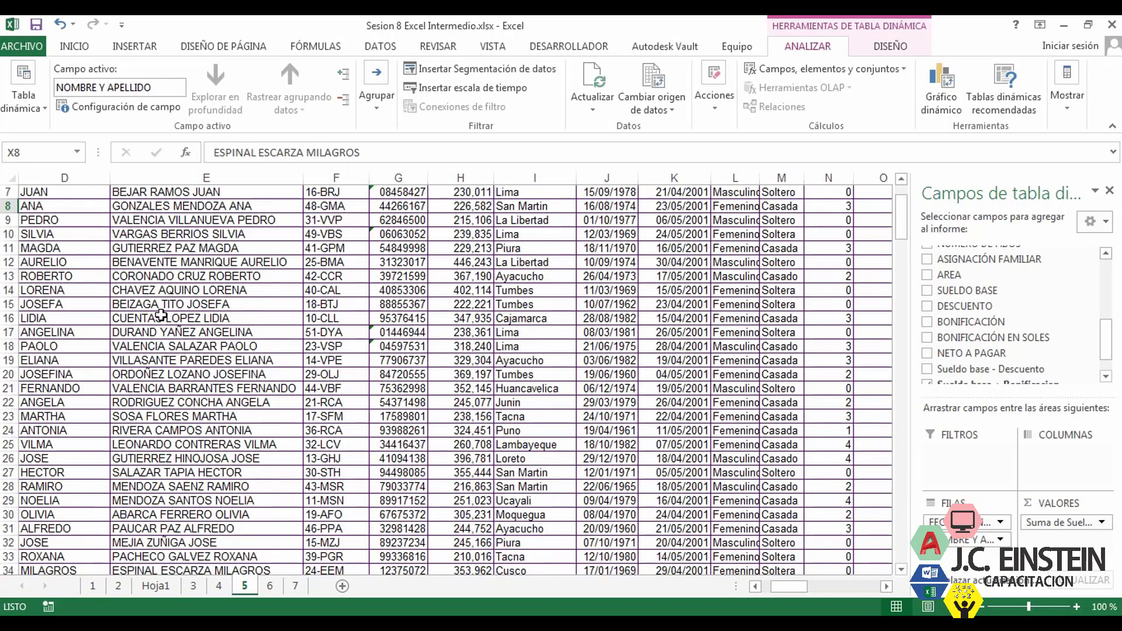
left_click(161, 272)
key("Down")
key("Down")
key("Down")
key("Down")
key("Down")
key("Down")
key("Down")
key("Down")
key("Down")
key("Down")
key("Down")
key("Down")
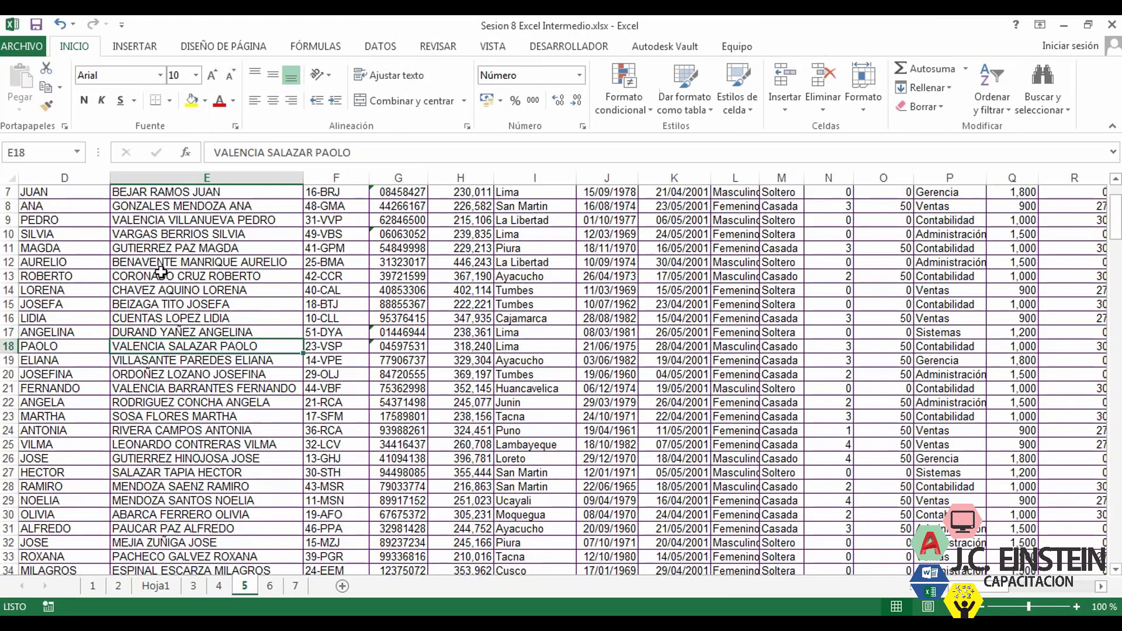
key("Down")
key("Down")
key("Down")
key("Down")
key("Down")
key("Down")
key("Down")
key("Down")
key("Down")
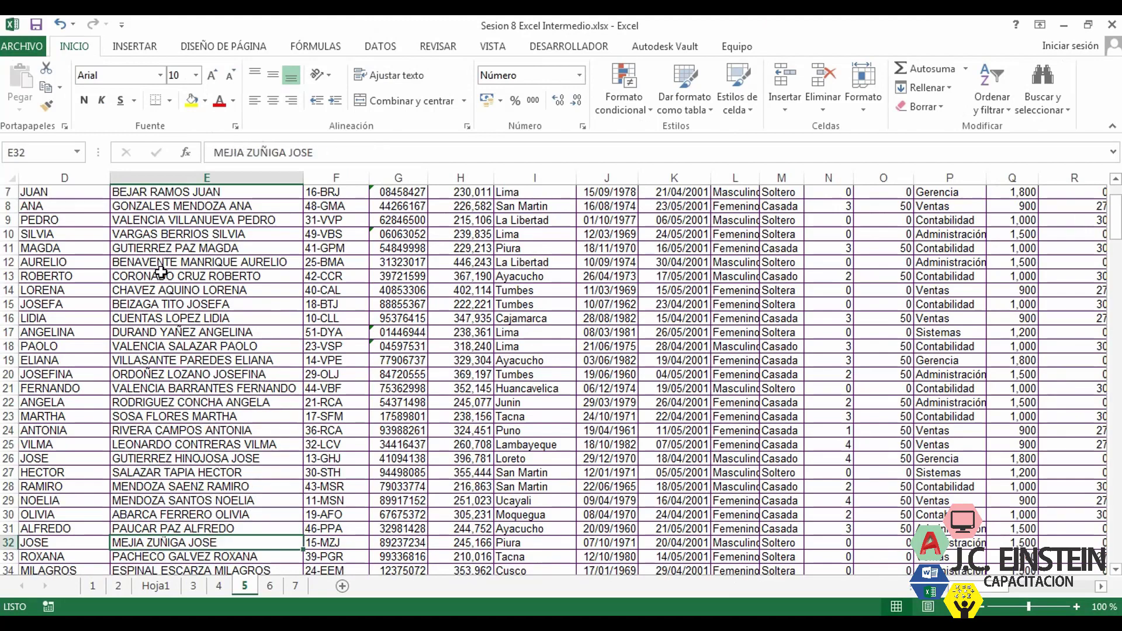
key("Right")
key("Right")
key("Right")
key("Right")
key("Right")
key("Right")
key("Right")
key("Right")
key("Right")
key("Right")
key("Right")
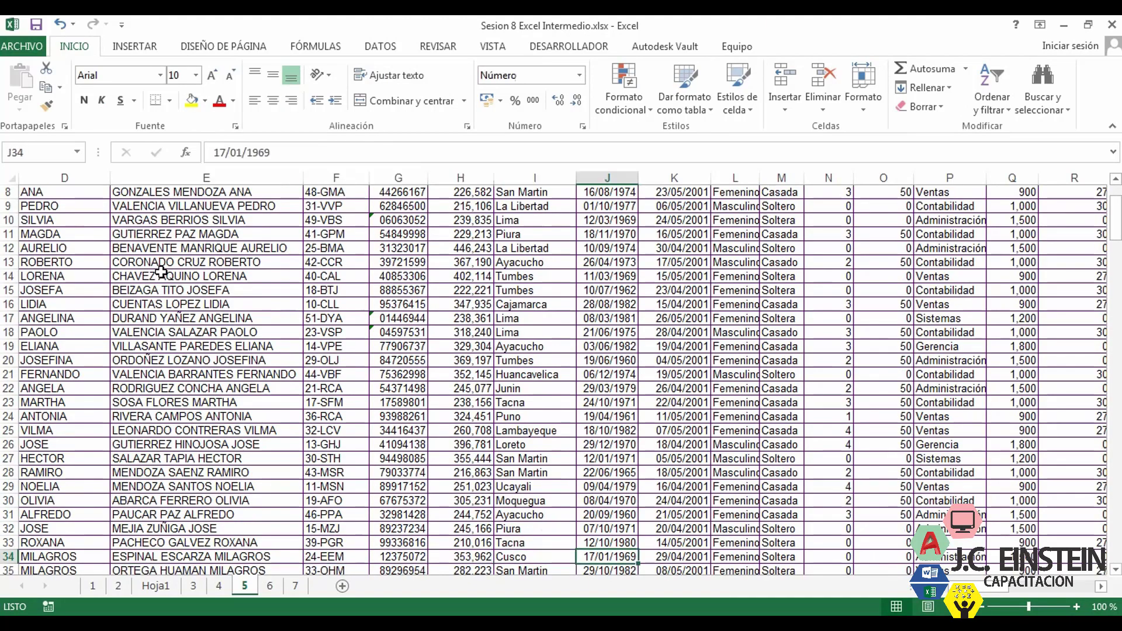
Check row 34's base salary, then return to the pivot's Sueldo base + Bonificacion values.
scroll(161, 273, "right", 2)
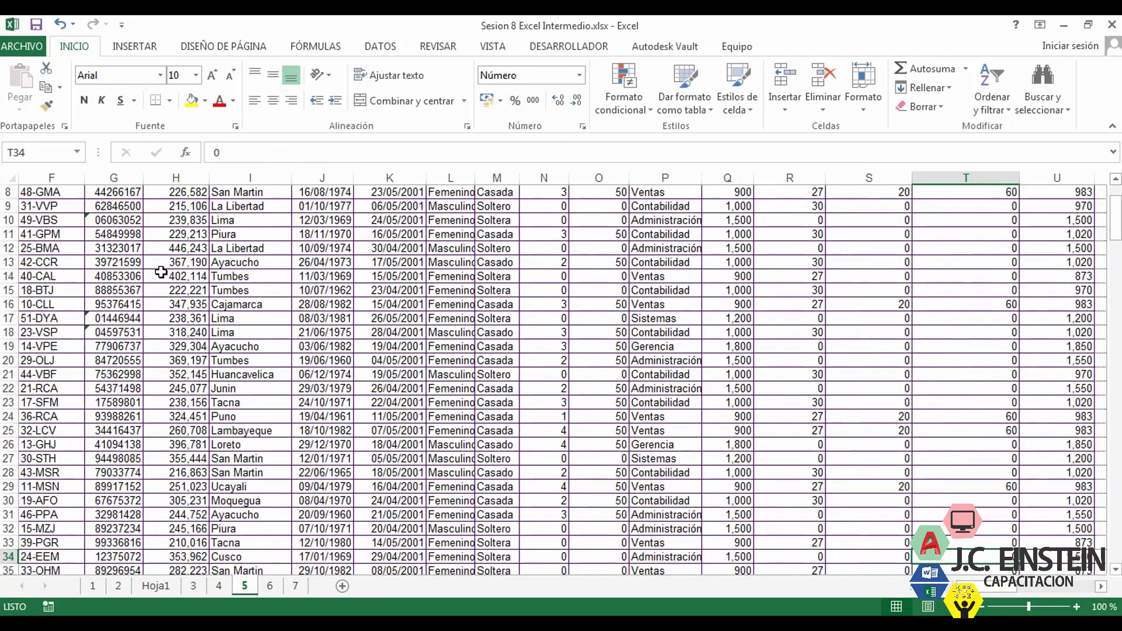
key("Right")
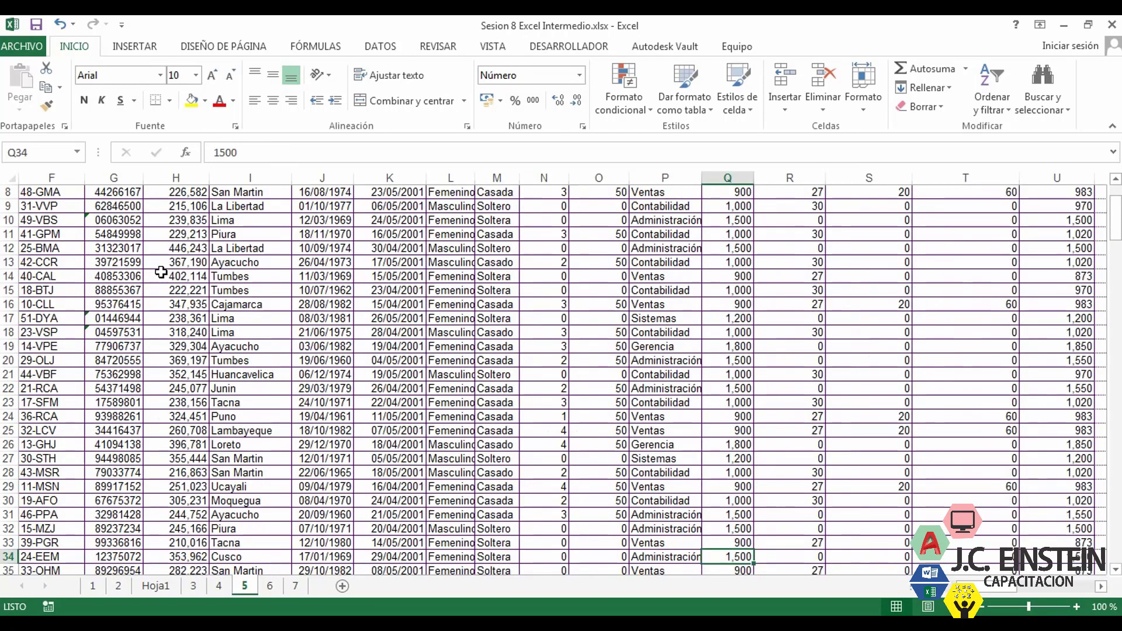
scroll(162, 272, "up", 3)
scroll(161, 272, "down", 4)
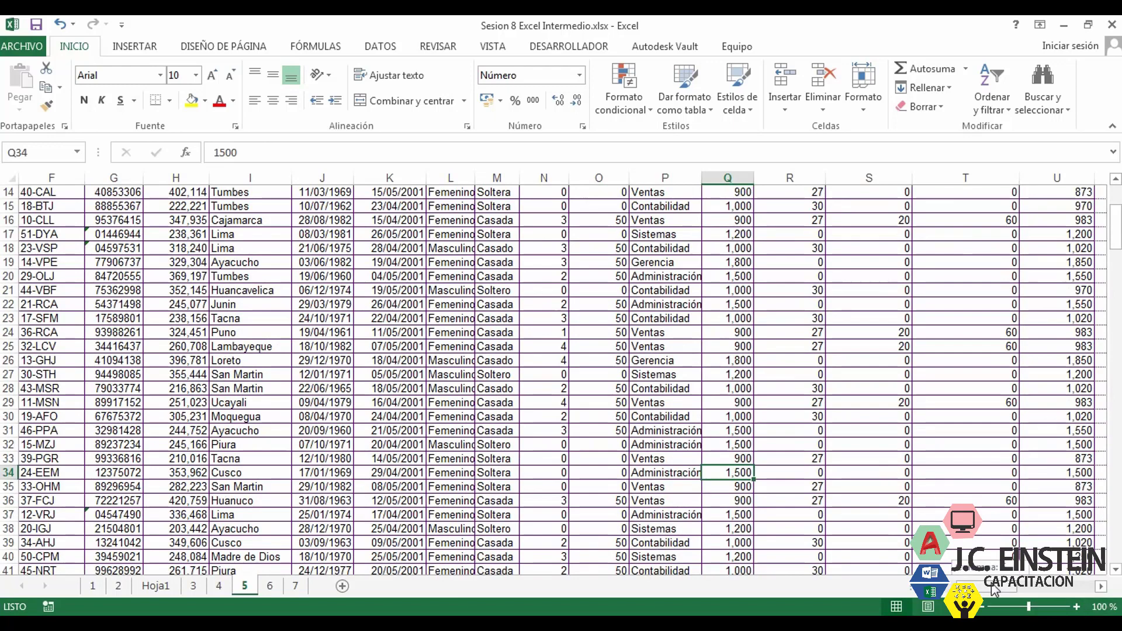
left_click_drag(997, 588, 1060, 587)
scroll(1028, 587, "up", 4)
left_click(775, 309)
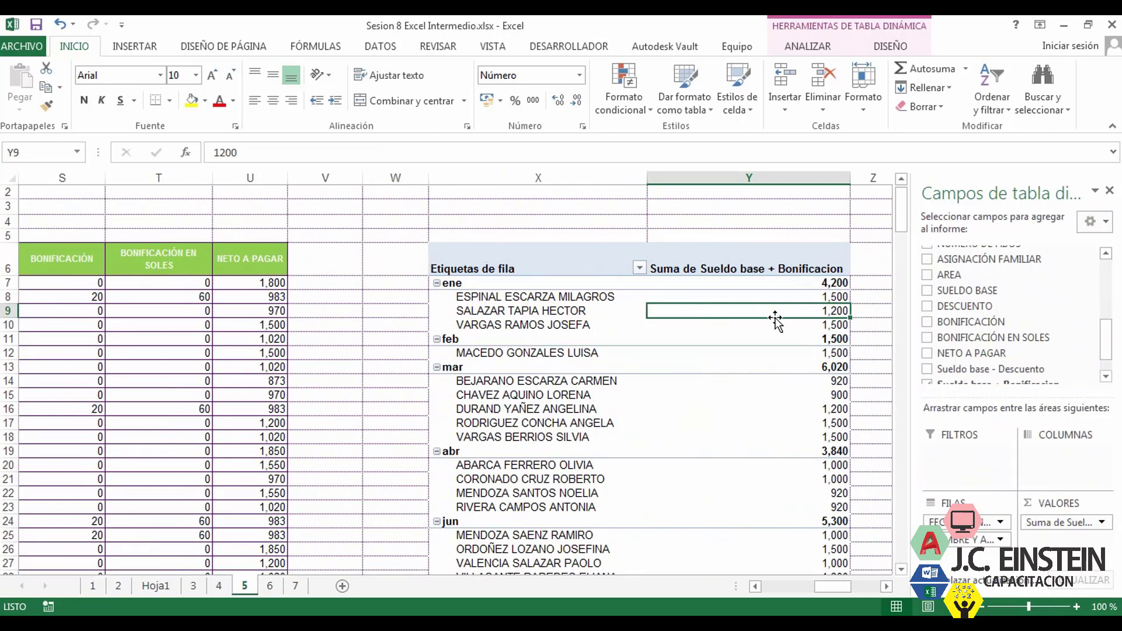
mouse_move(725, 323)
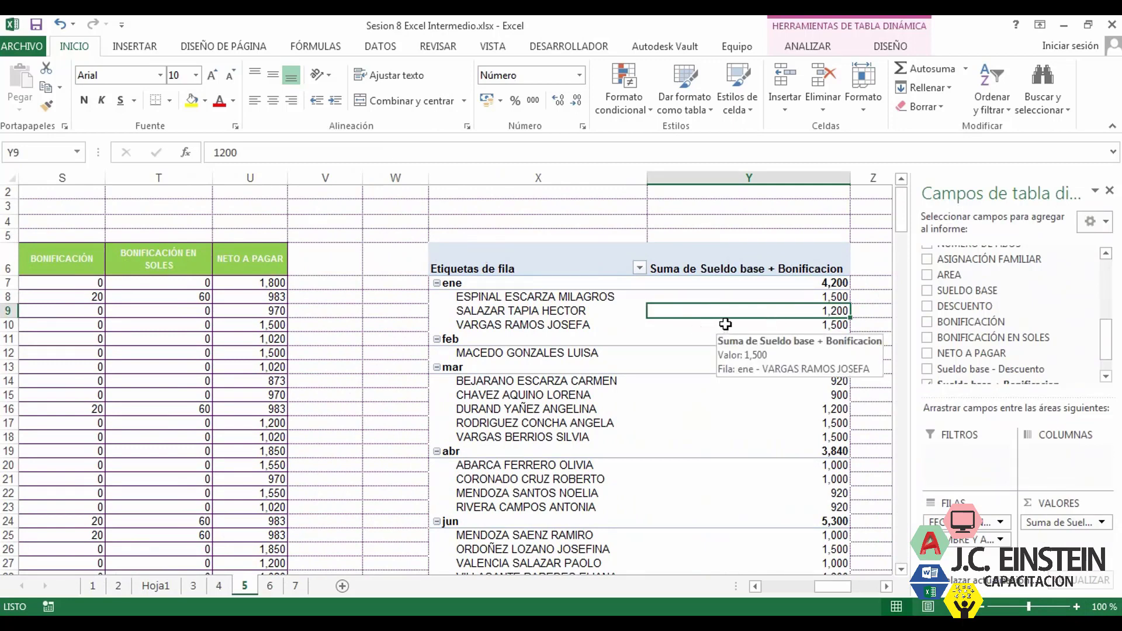
left_click(216, 586)
left_click(624, 381)
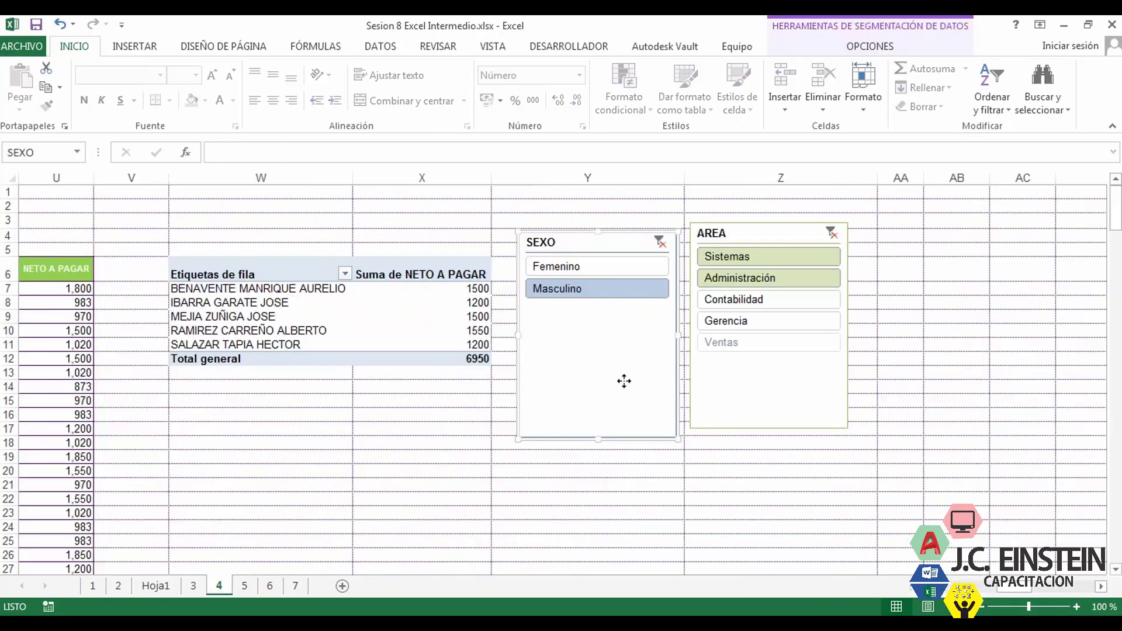
left_click_drag(624, 381, 618, 375)
left_click(433, 315)
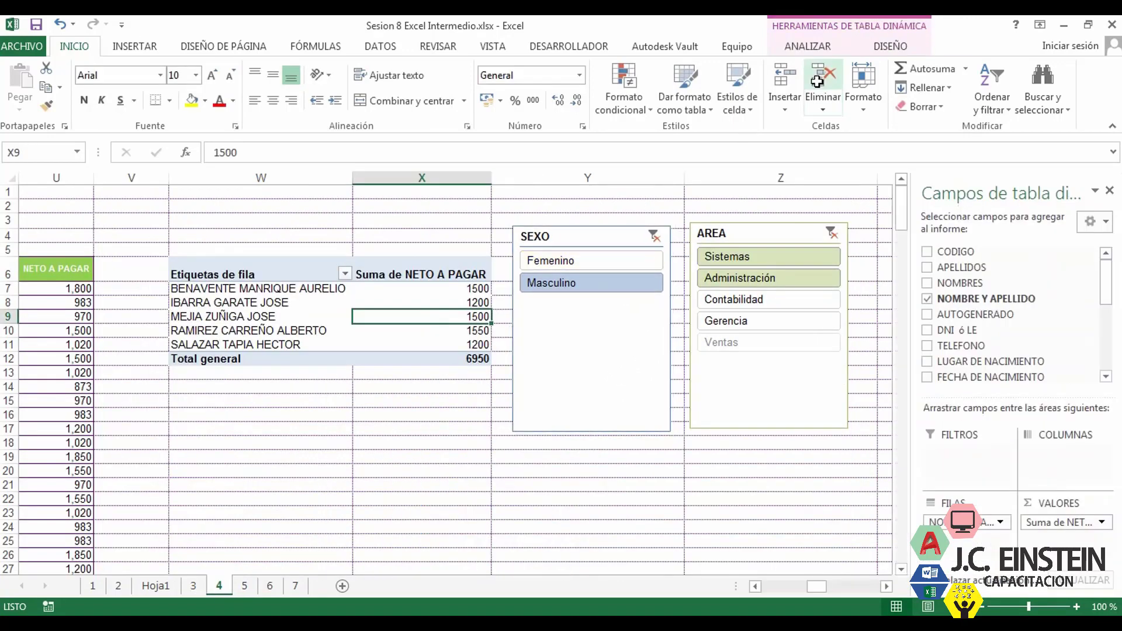
left_click(812, 47)
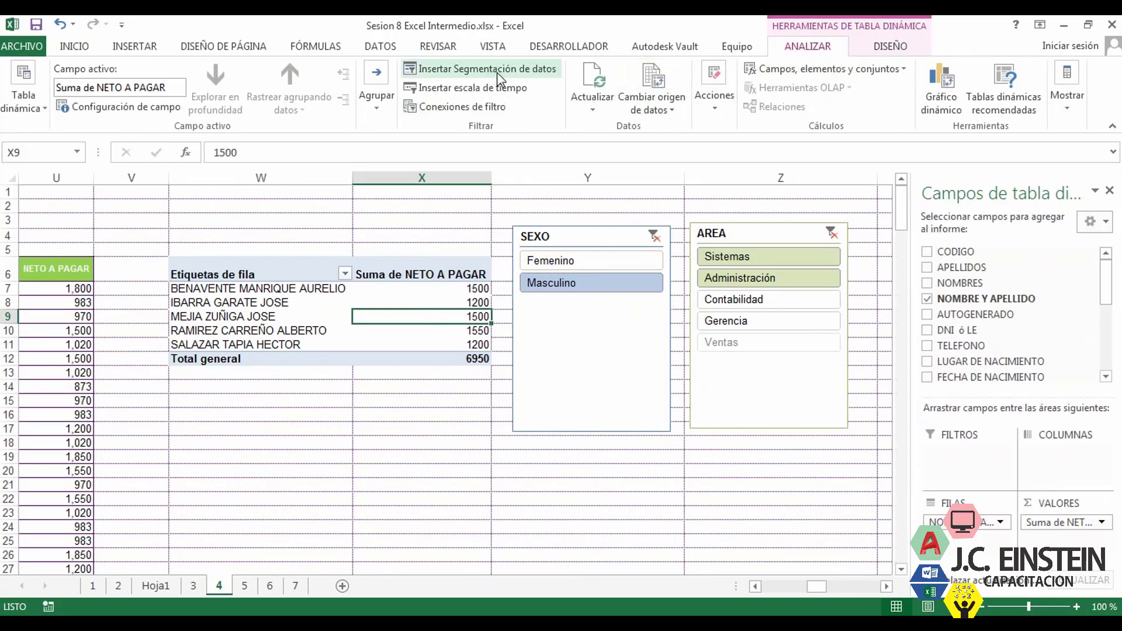
left_click(717, 368)
key("ctrl+Page_Down")
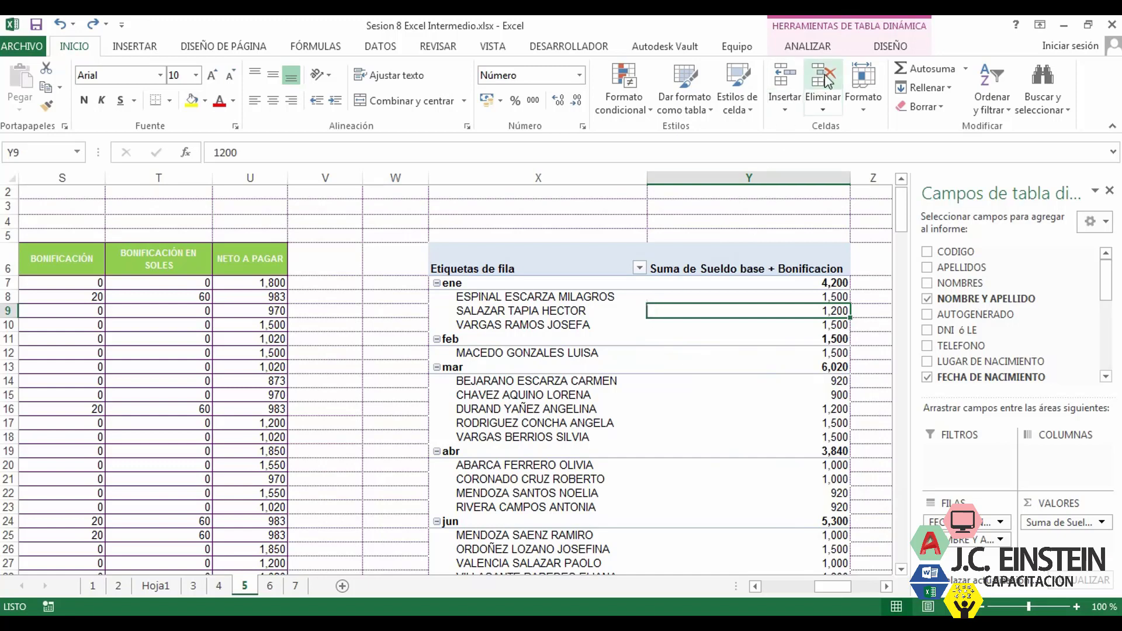
Open Insertar escala de tiempo from Analizar and tick FECHA DE NACIMIENTO as the date field.
left_click(811, 46)
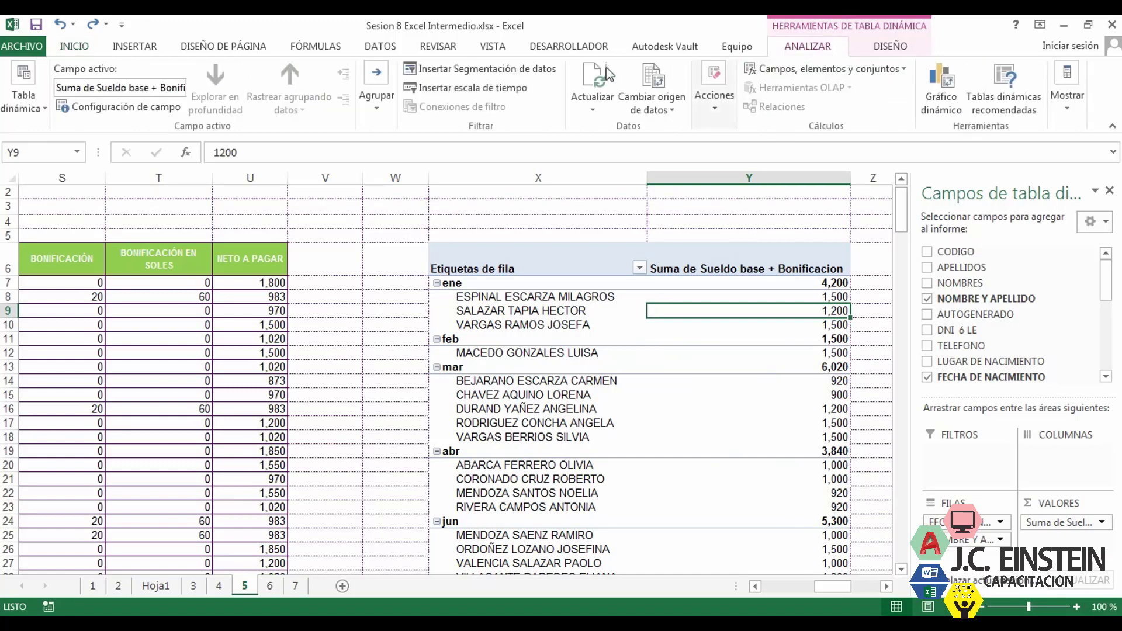
left_click(513, 99)
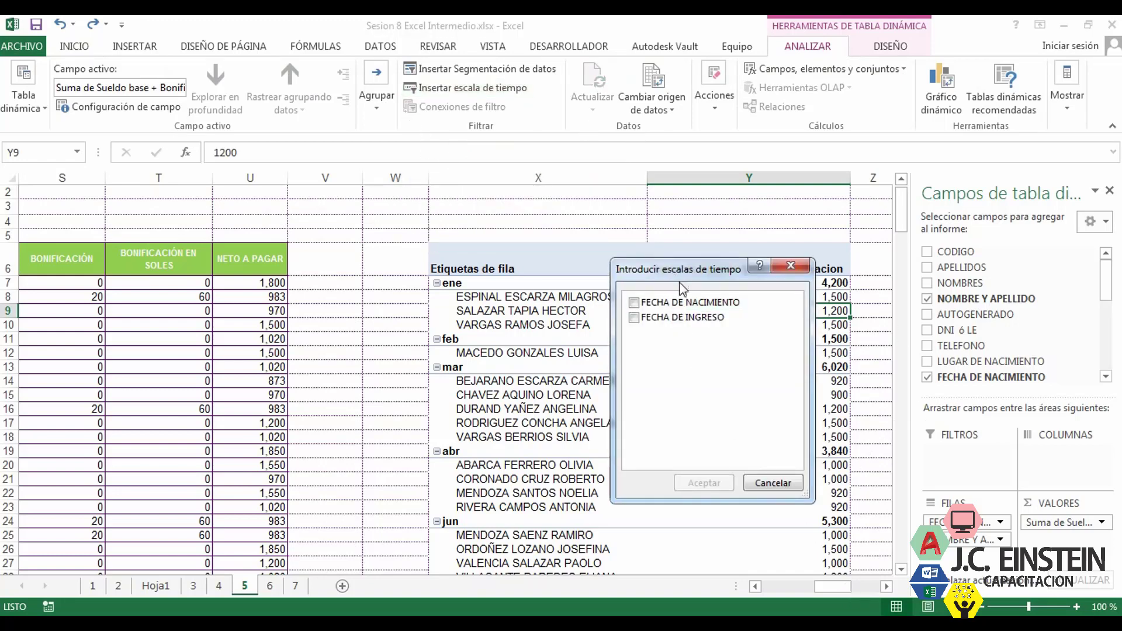
left_click(639, 310)
left_click(640, 311)
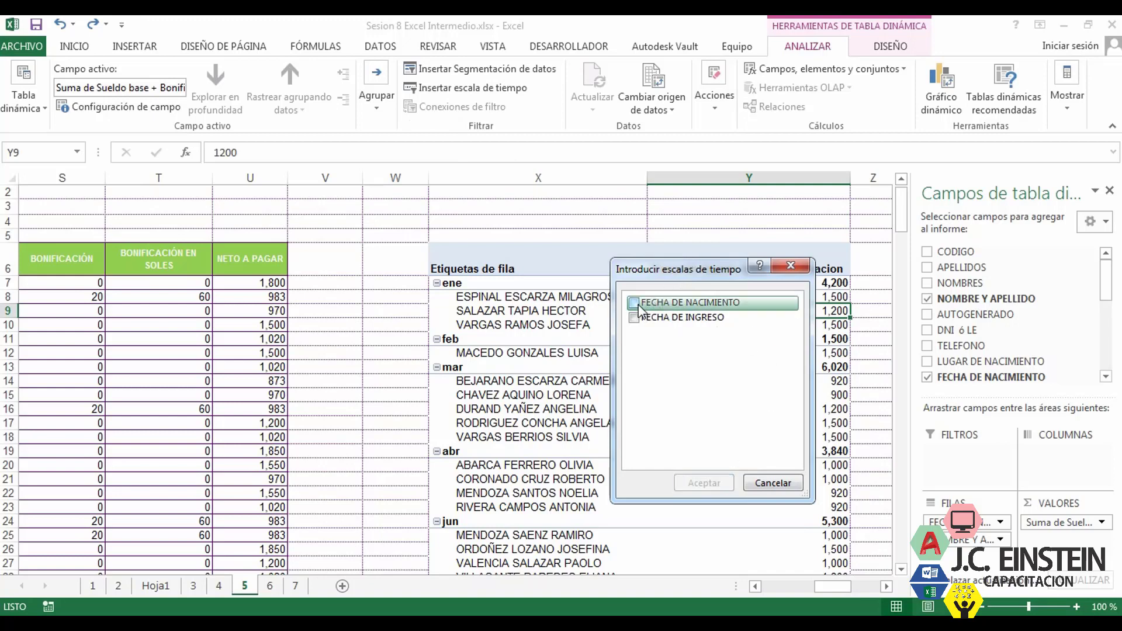
left_click(640, 310)
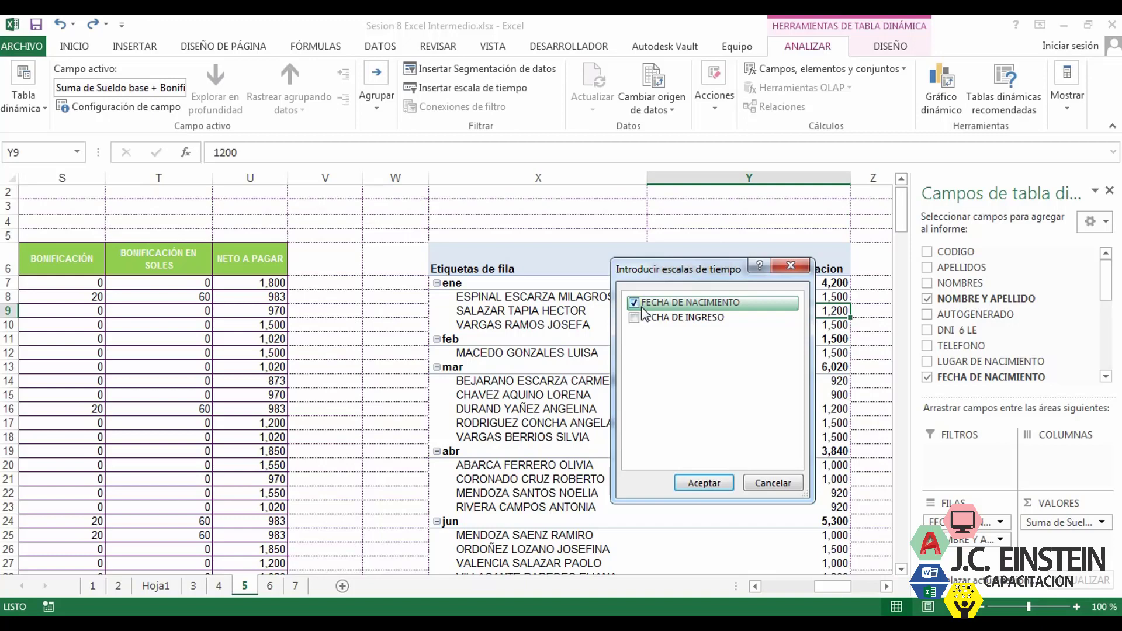
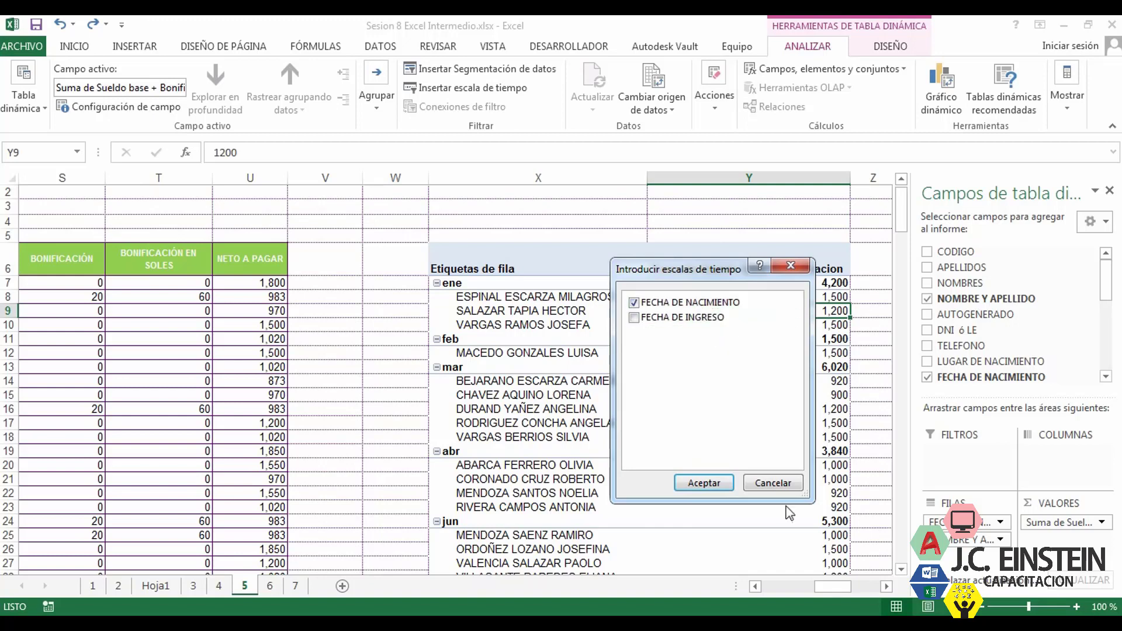
Insert a FECHA DE NACIMIENTO timeline for the pivot table and open its MESES time-level dropdown.
left_click(707, 483)
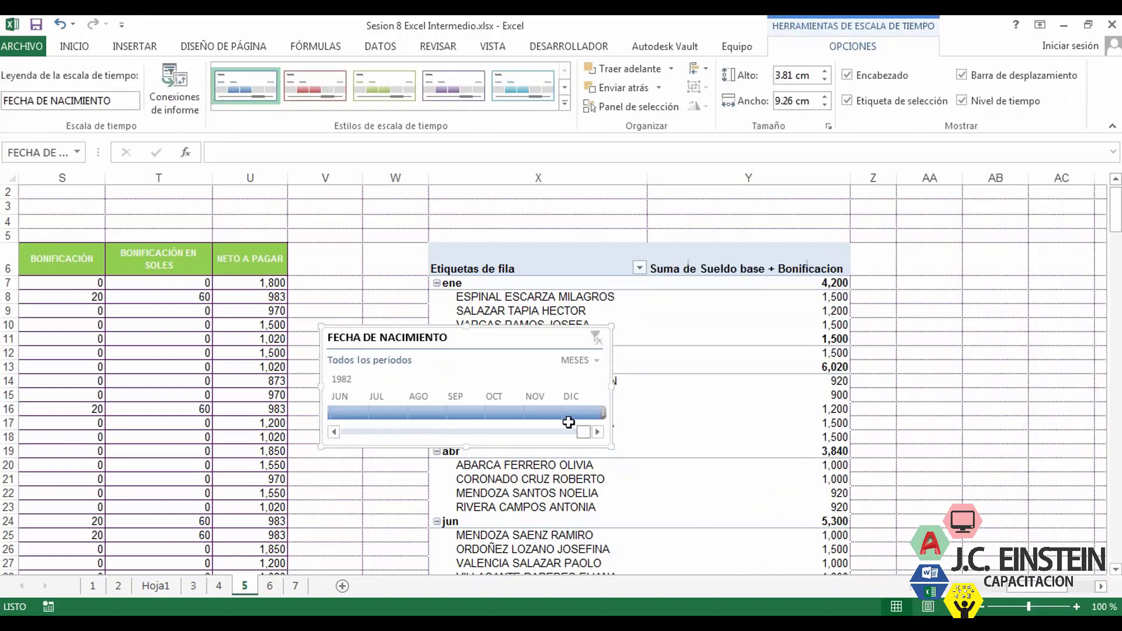
mouse_move(585, 426)
left_mouse_down()
mouse_move(347, 429)
mouse_move(594, 425)
left_mouse_up()
left_click(602, 360)
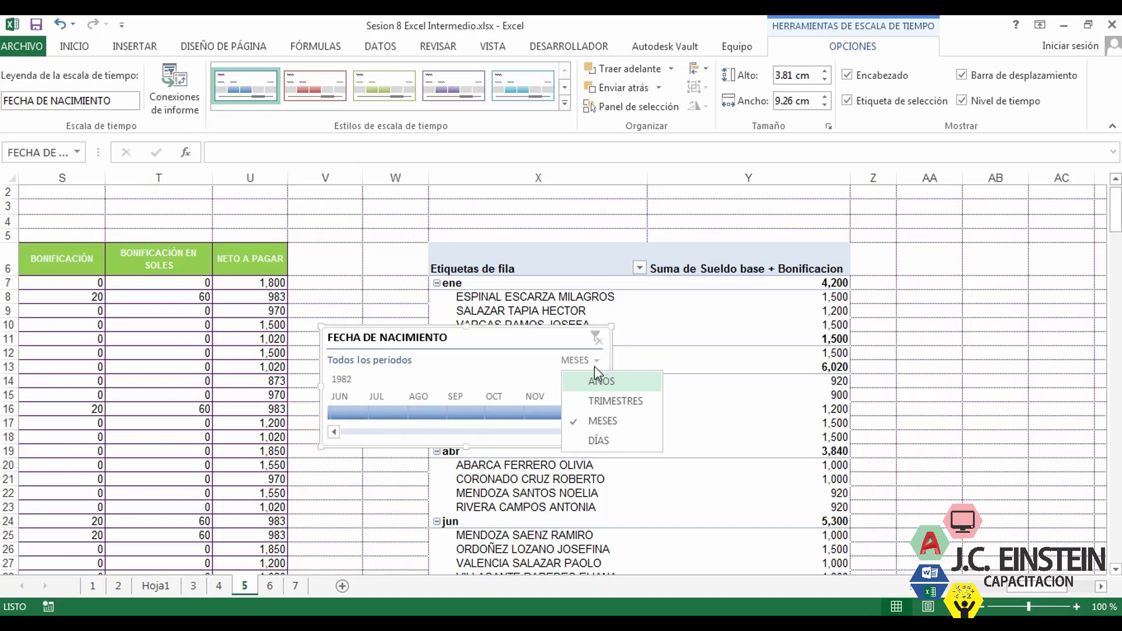
Switch the timeline to years, filter the pivot to 1960, and move the timeline down-right.
left_click(594, 382)
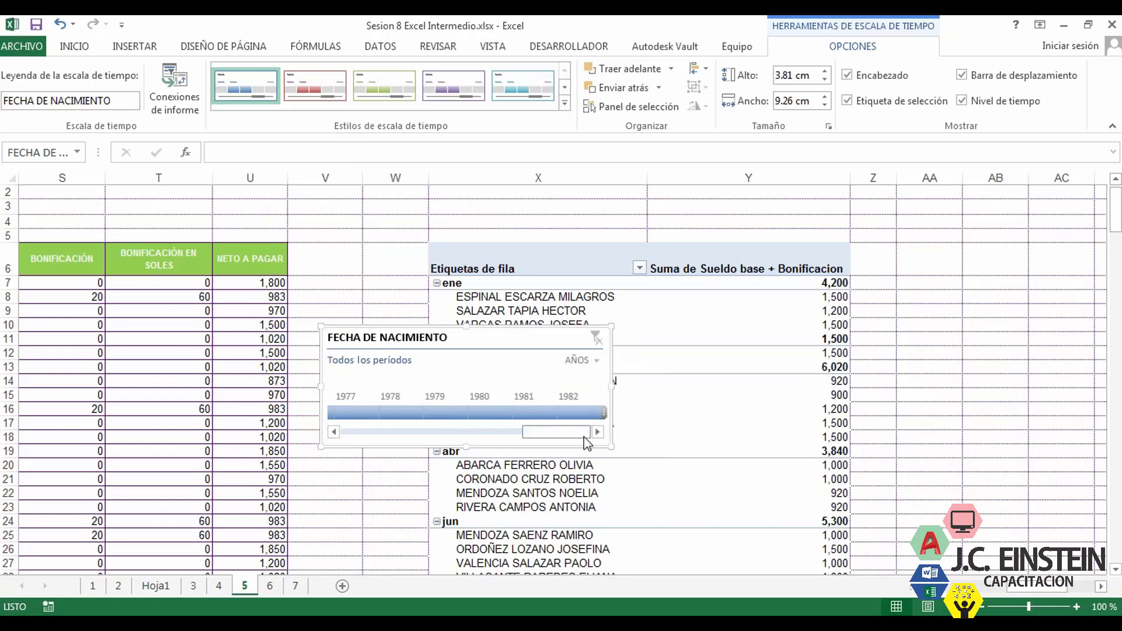
left_click_drag(580, 433, 341, 432)
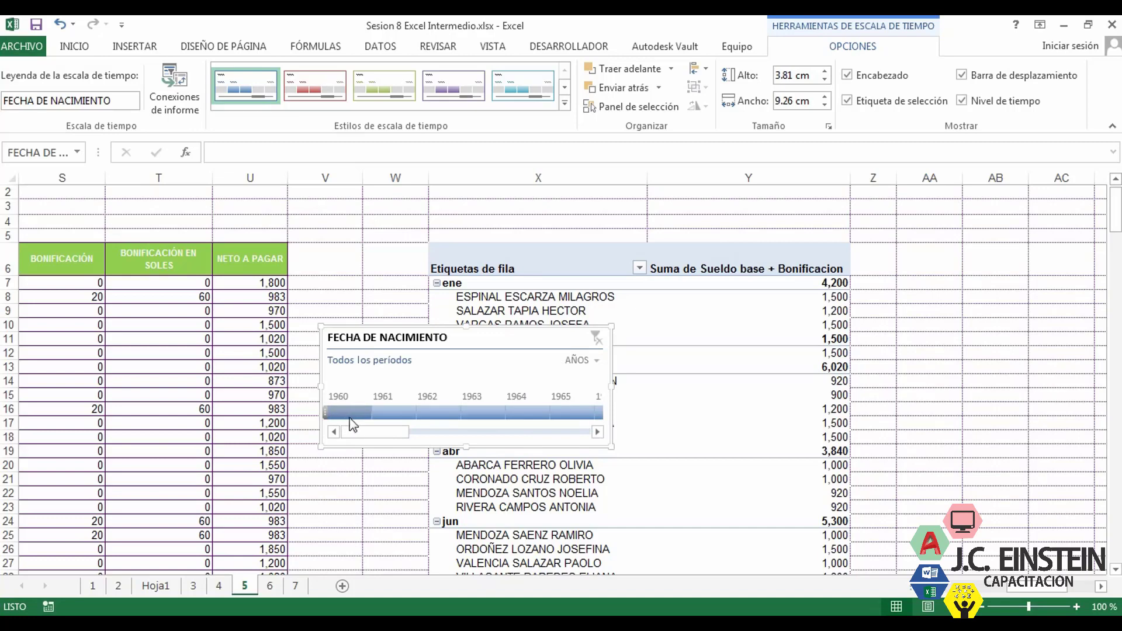
left_click(354, 412)
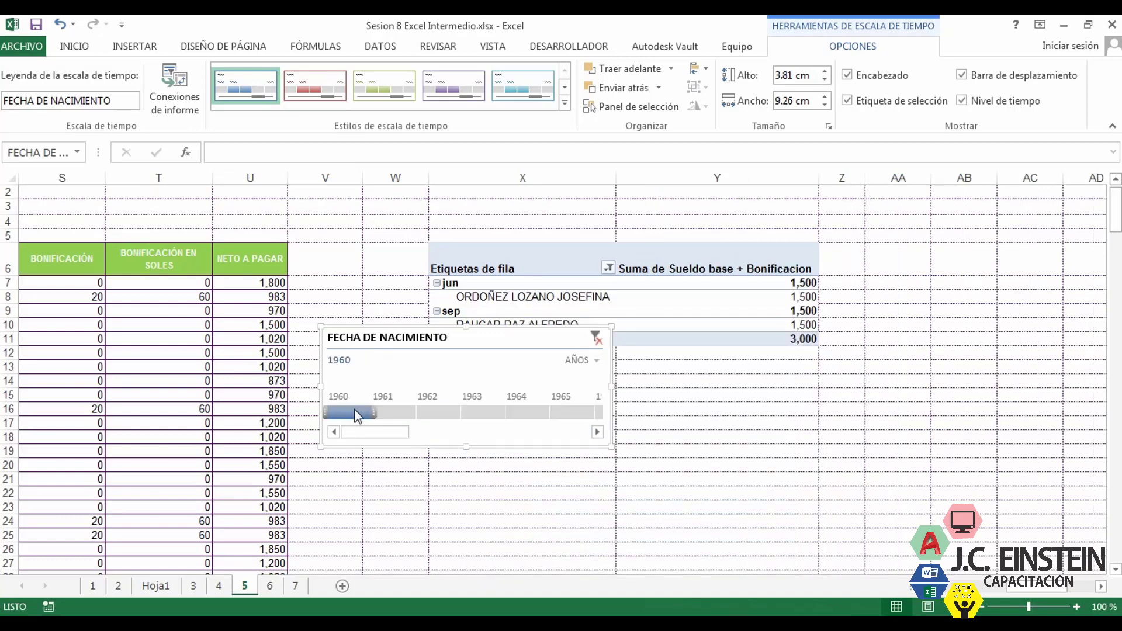
left_click_drag(452, 342, 853, 394)
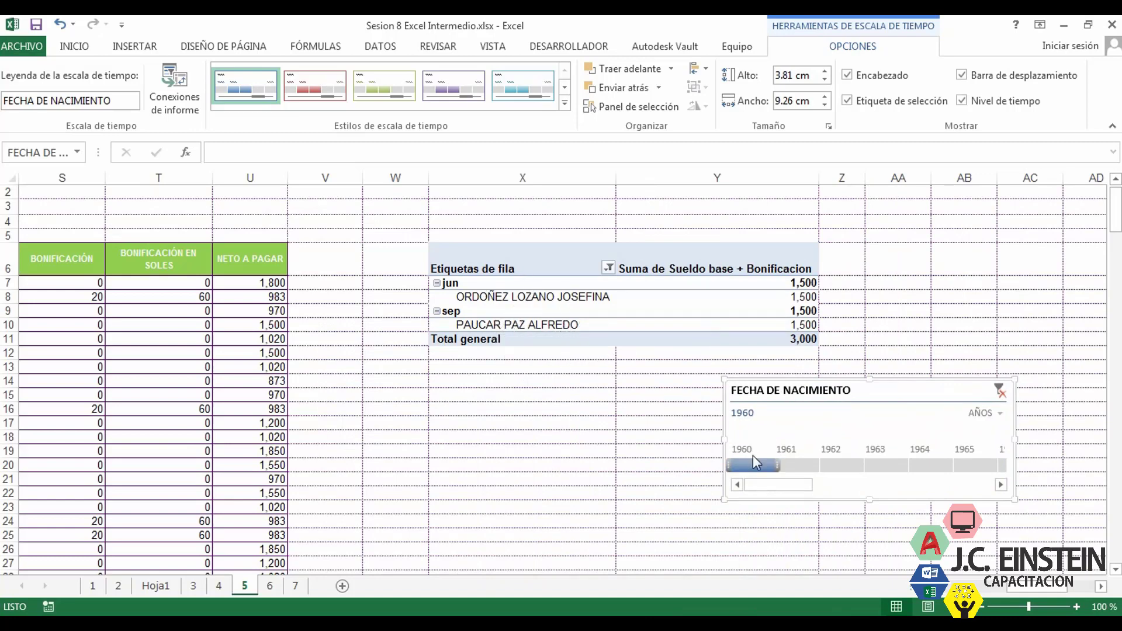
Step the birth-year filter through 1961, 1962, 1964 and 1965, then move the timeline nearer the table.
left_click_drag(758, 472, 794, 467)
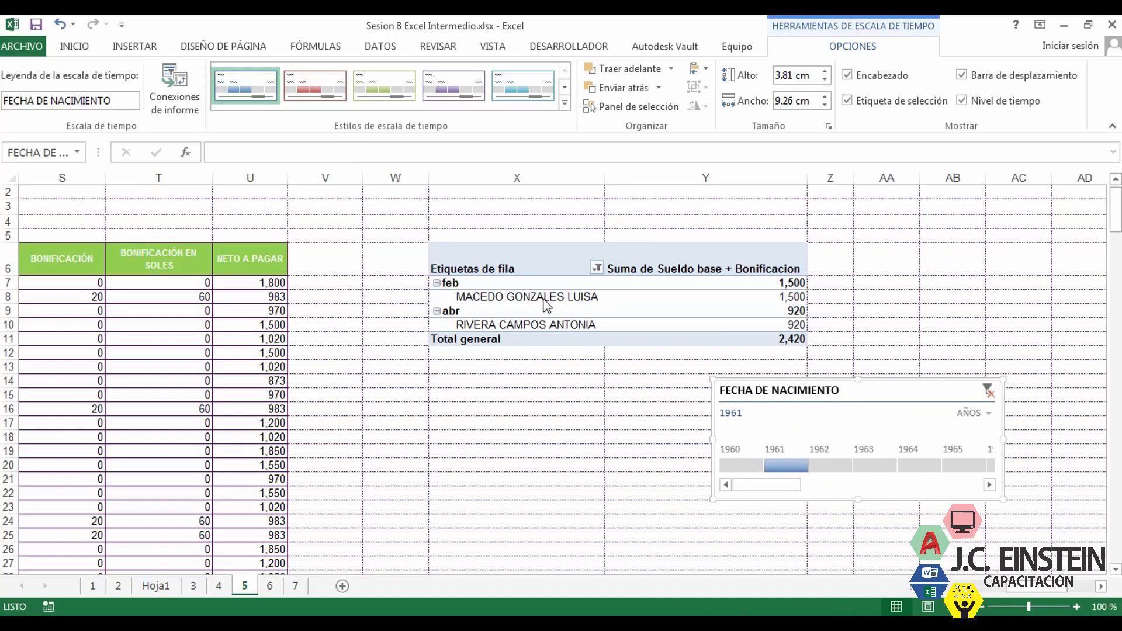
left_click(821, 469)
left_click_drag(825, 471, 980, 462)
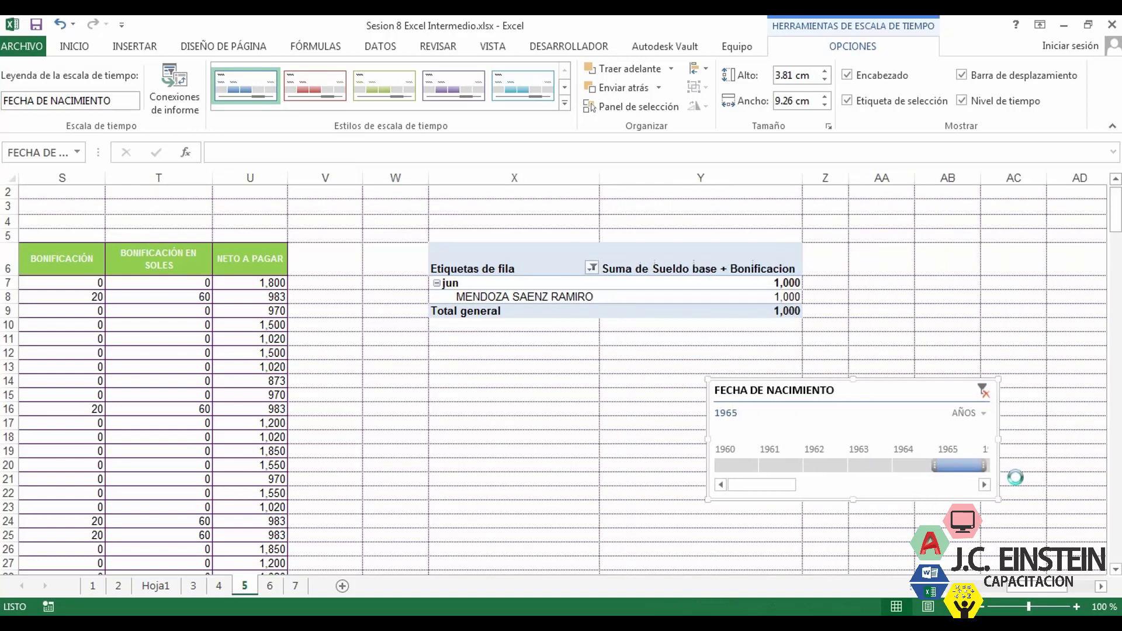
left_click(985, 486)
left_click(985, 486)
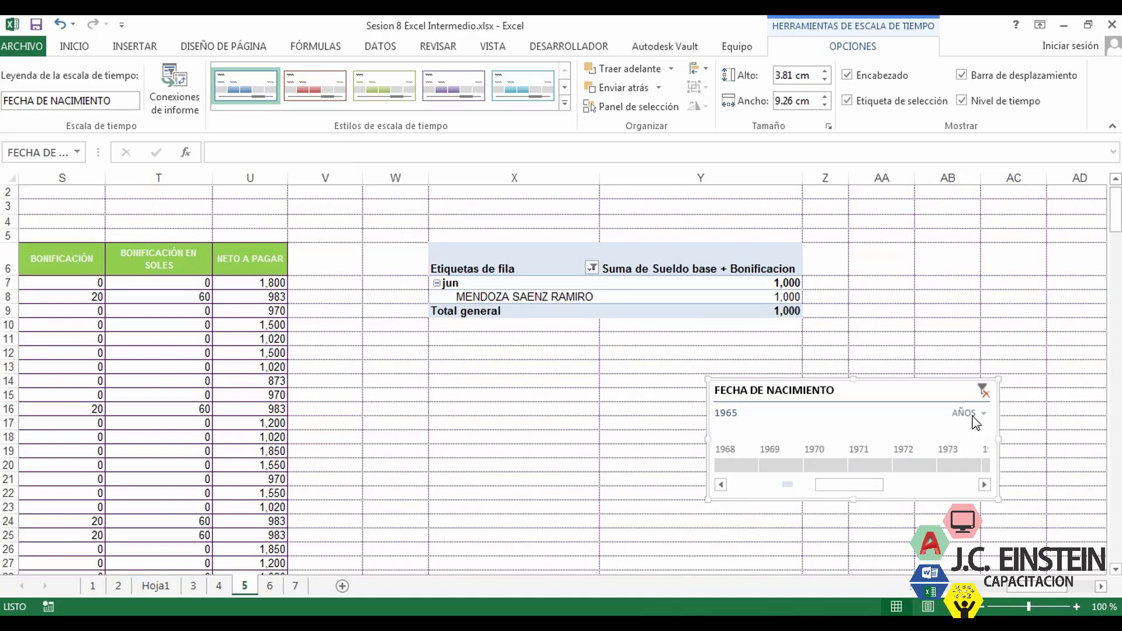
left_click_drag(867, 395, 759, 373)
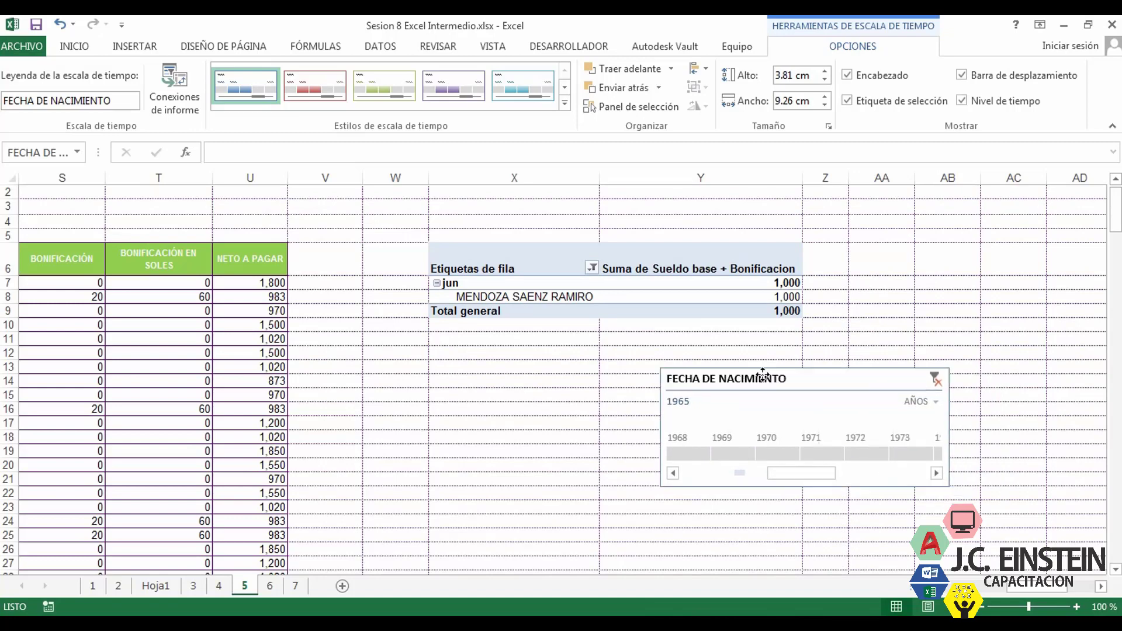
Toggle the birth-year filter between 1973 and 1972 and scroll the timeline toward 1982.
left_click(843, 443)
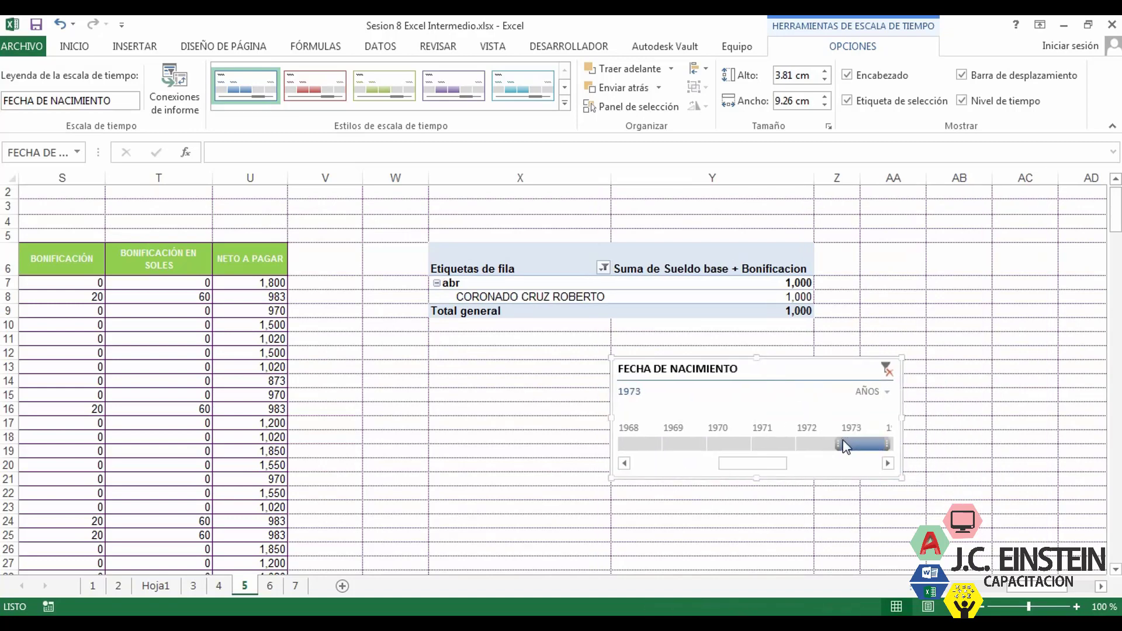
left_click(820, 444)
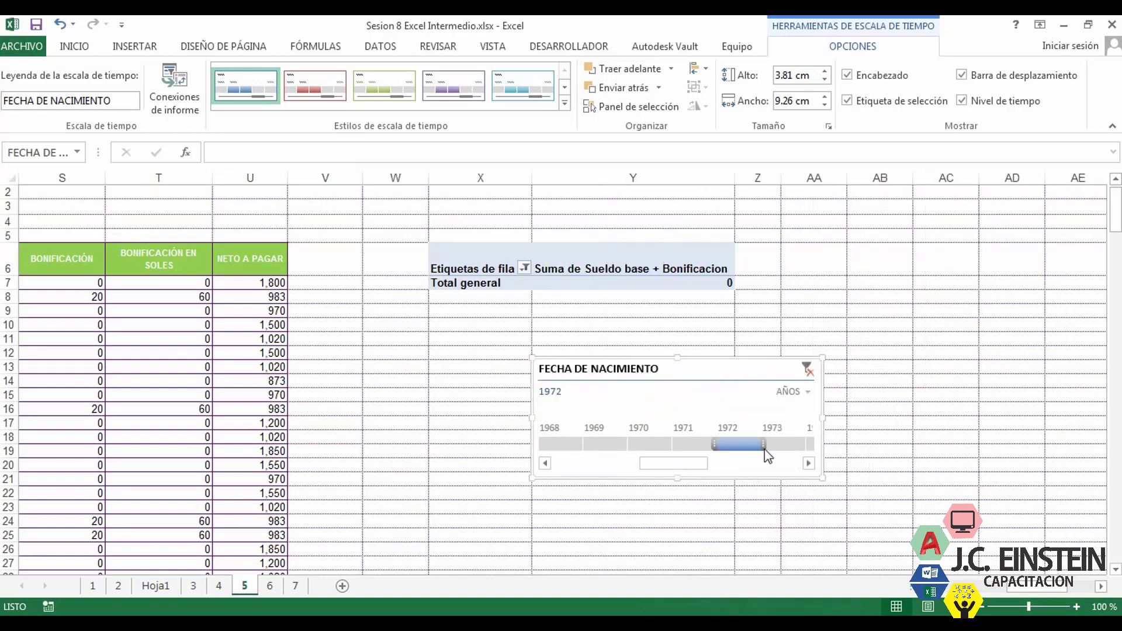
left_click(783, 446)
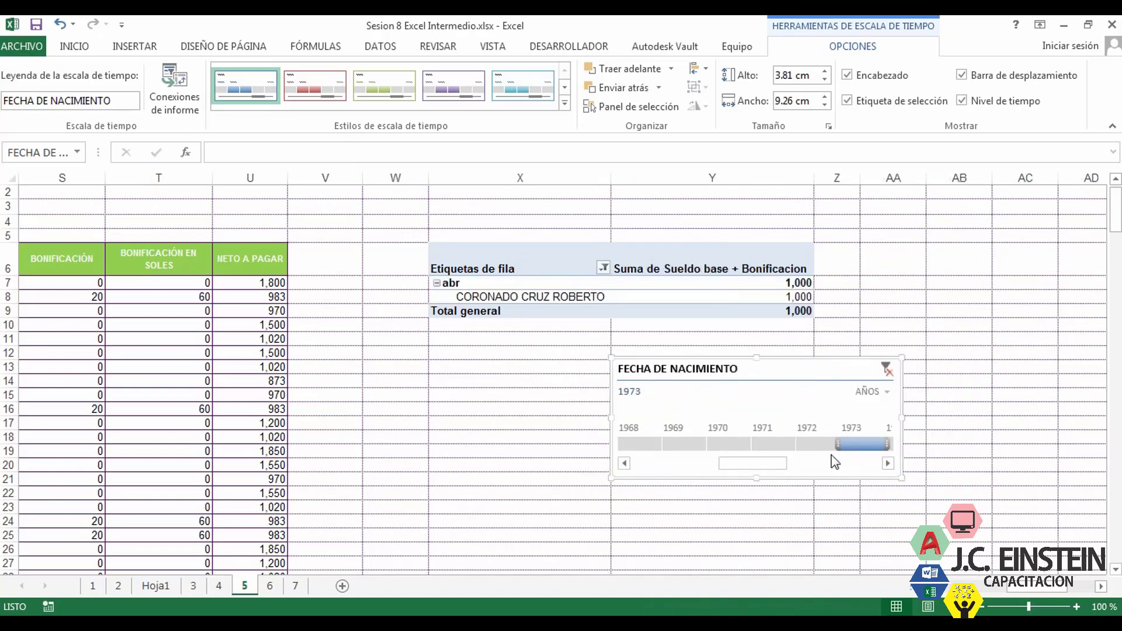
left_click(823, 446)
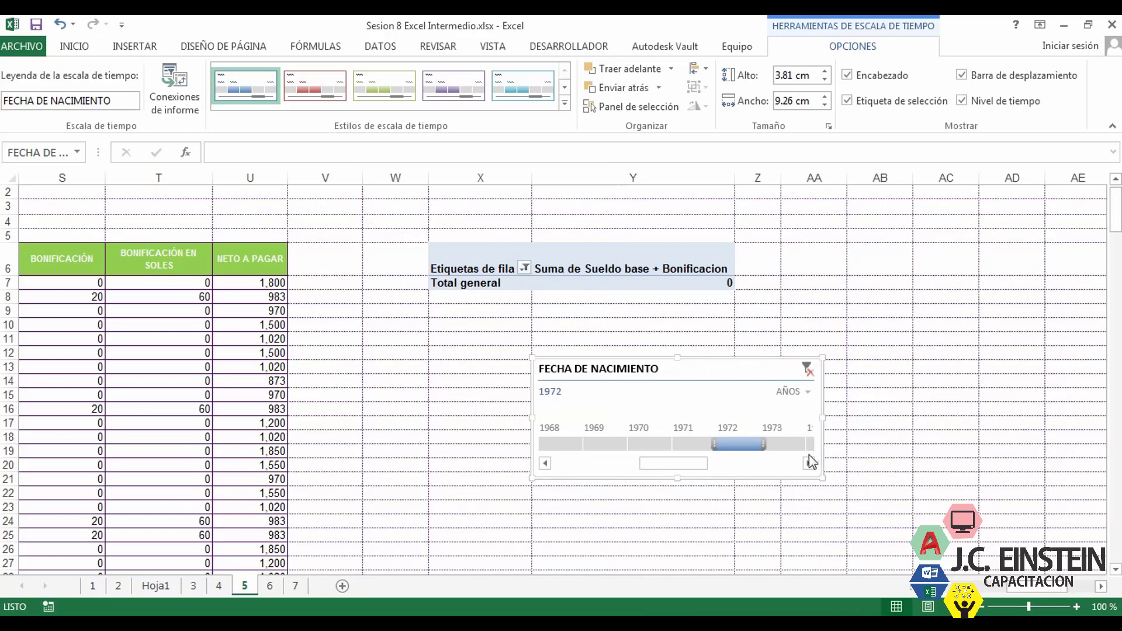
left_click(808, 464)
left_click(809, 463)
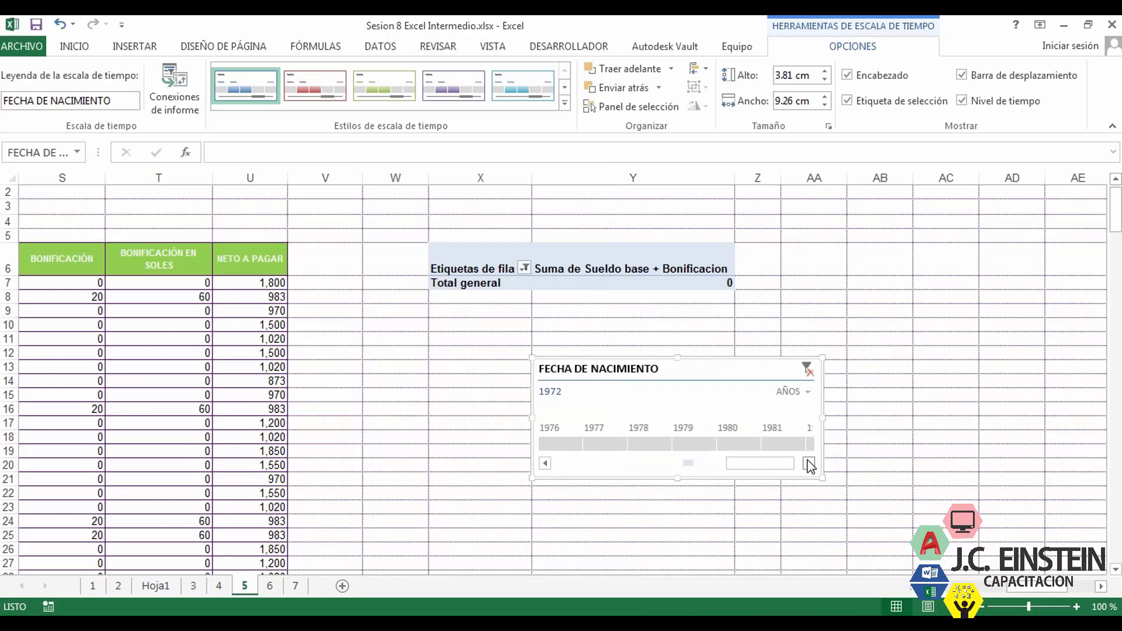
Try years 1982 back to 1977, clear the filter, then settle on 1981 (March and November, 2,700).
left_click(783, 443)
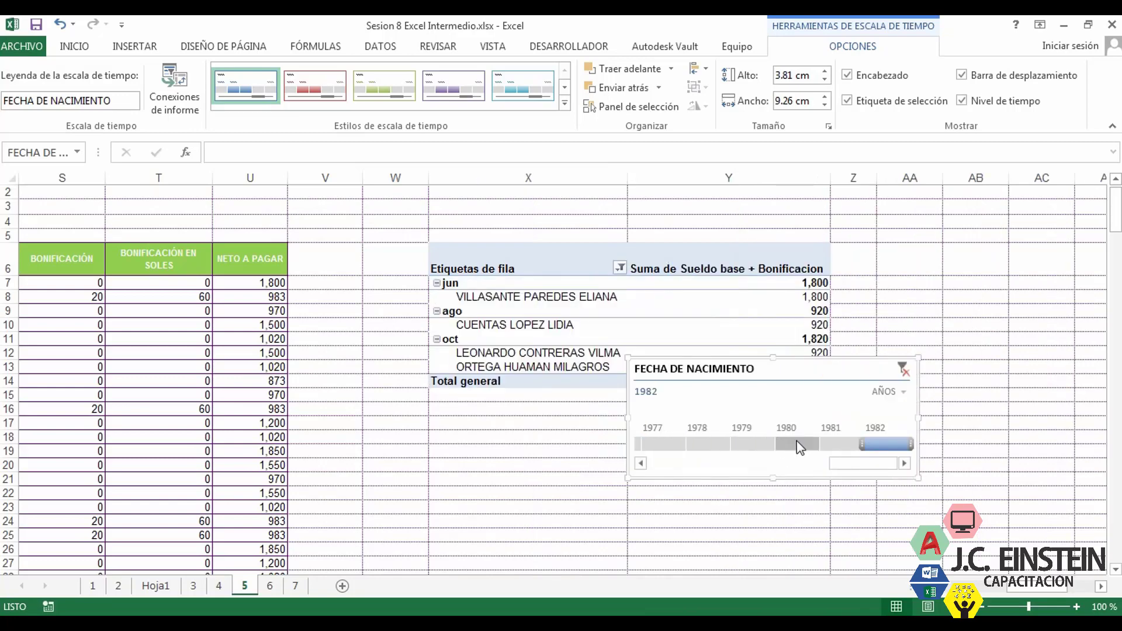
left_click(797, 442)
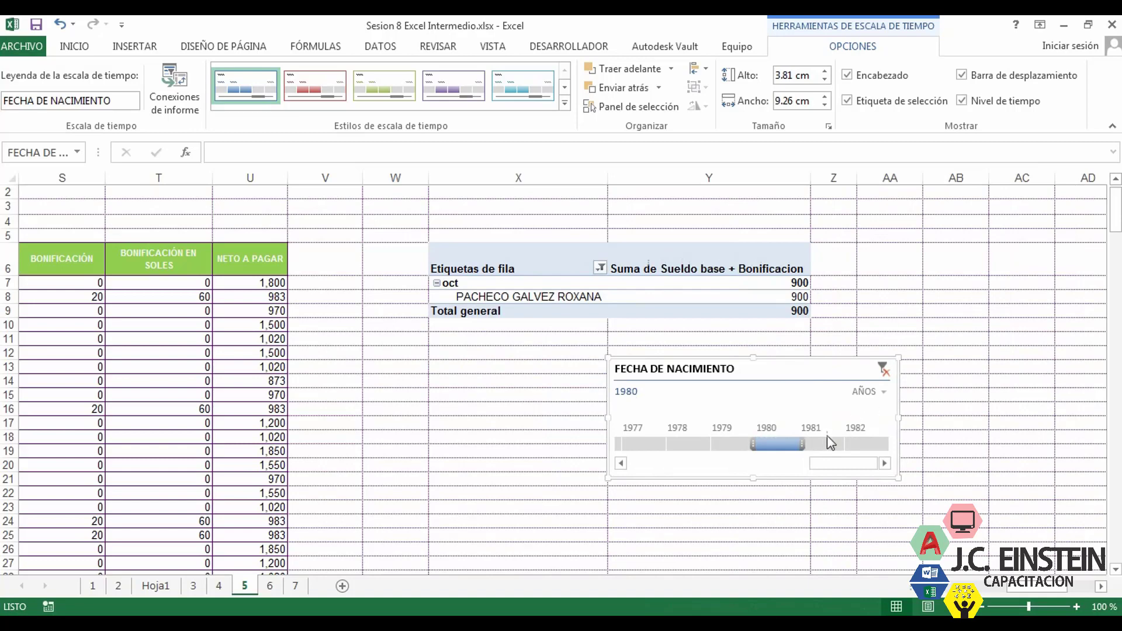
left_click(825, 442)
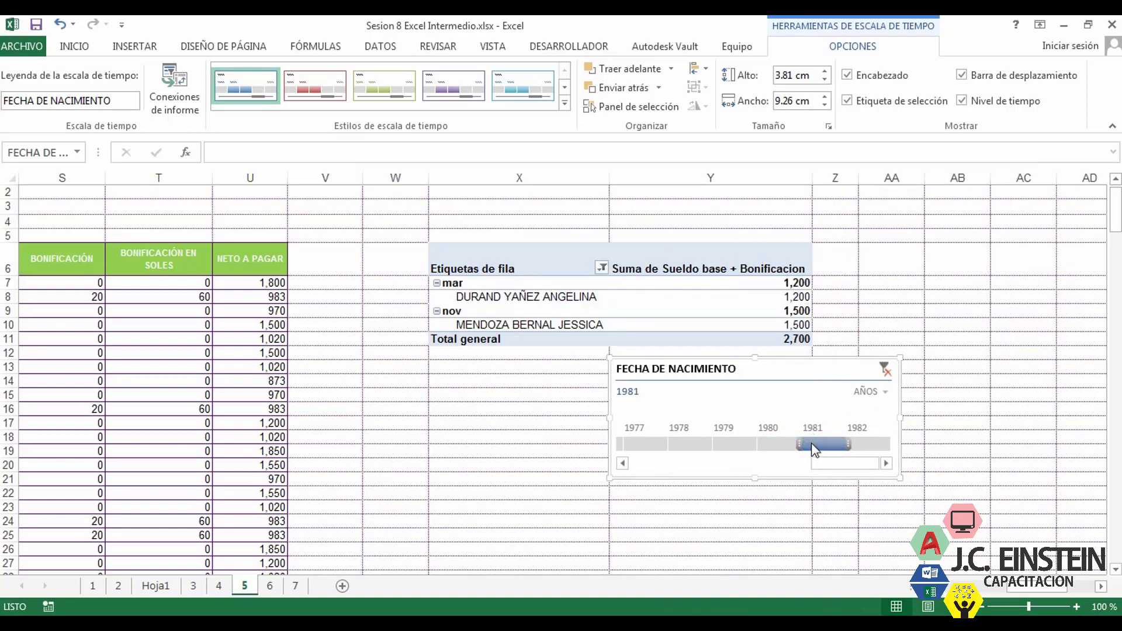
left_click(799, 447)
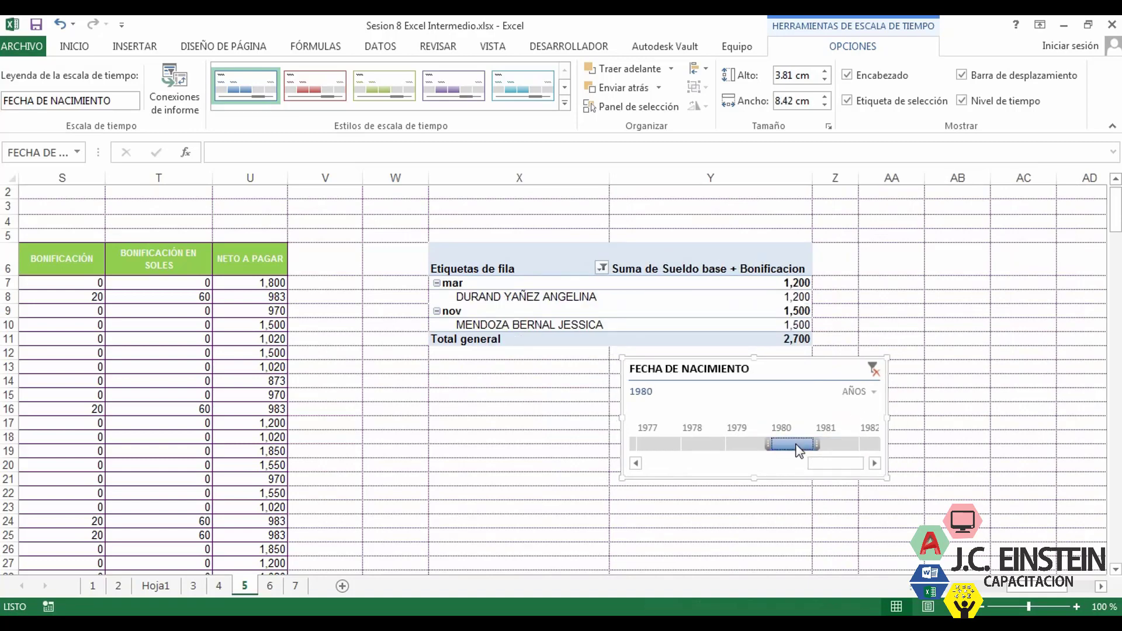
left_click(747, 444)
left_click(715, 443)
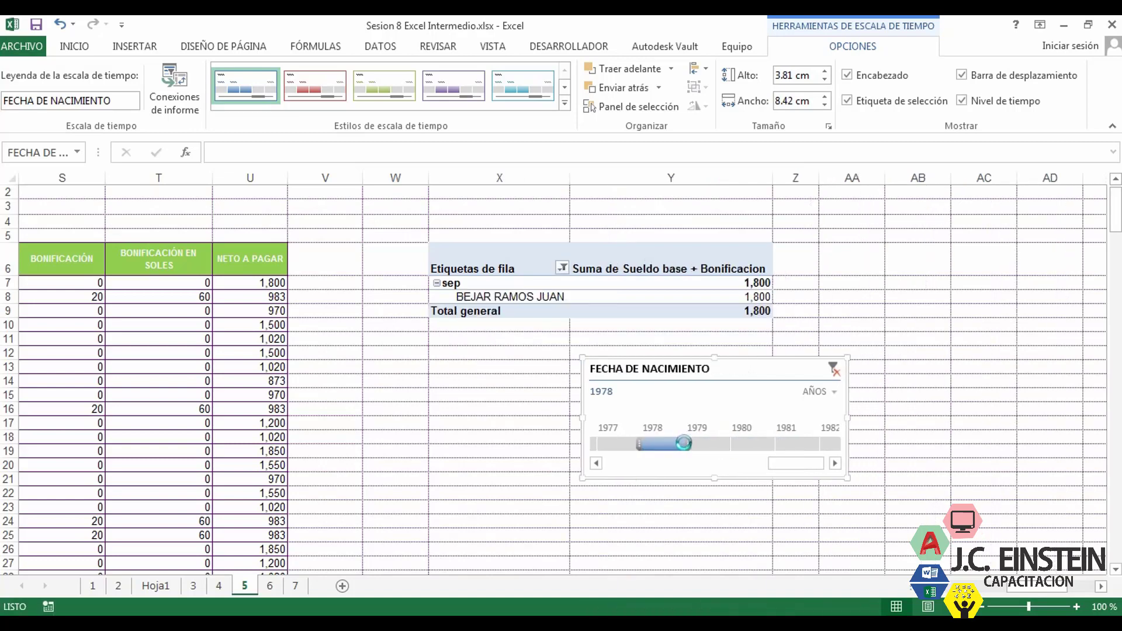
left_click(662, 445)
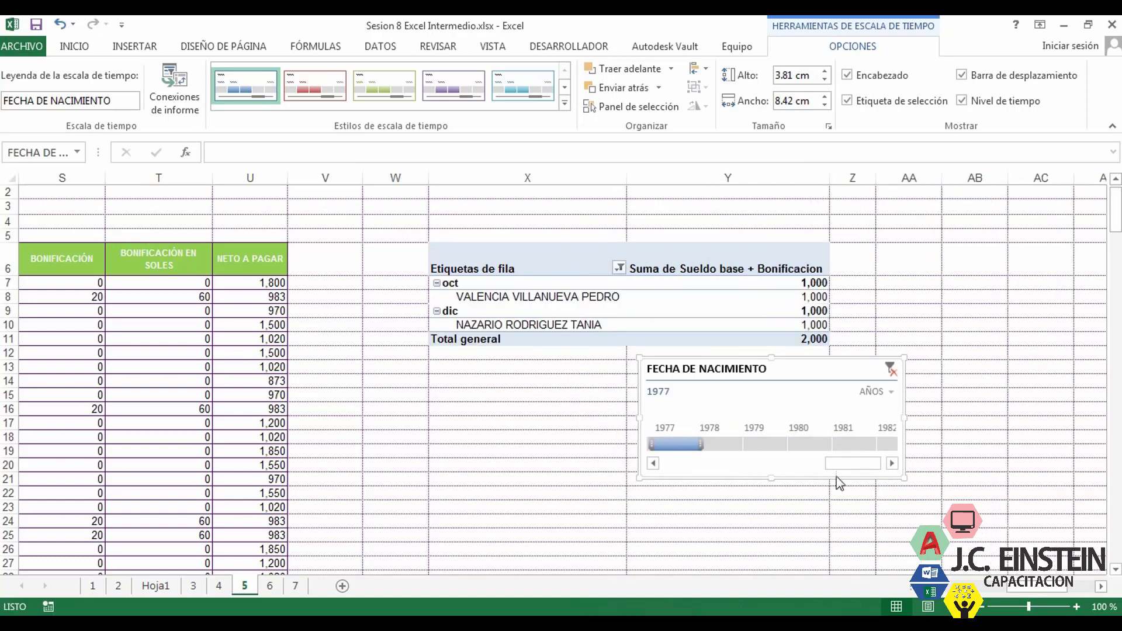
left_click(887, 445)
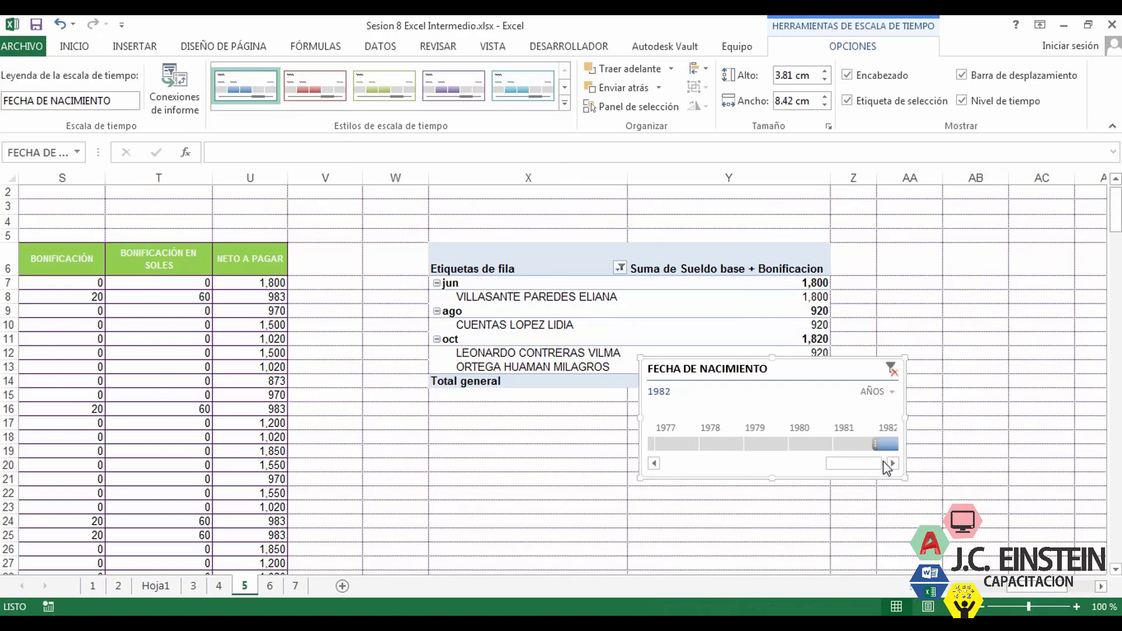
left_click(892, 463)
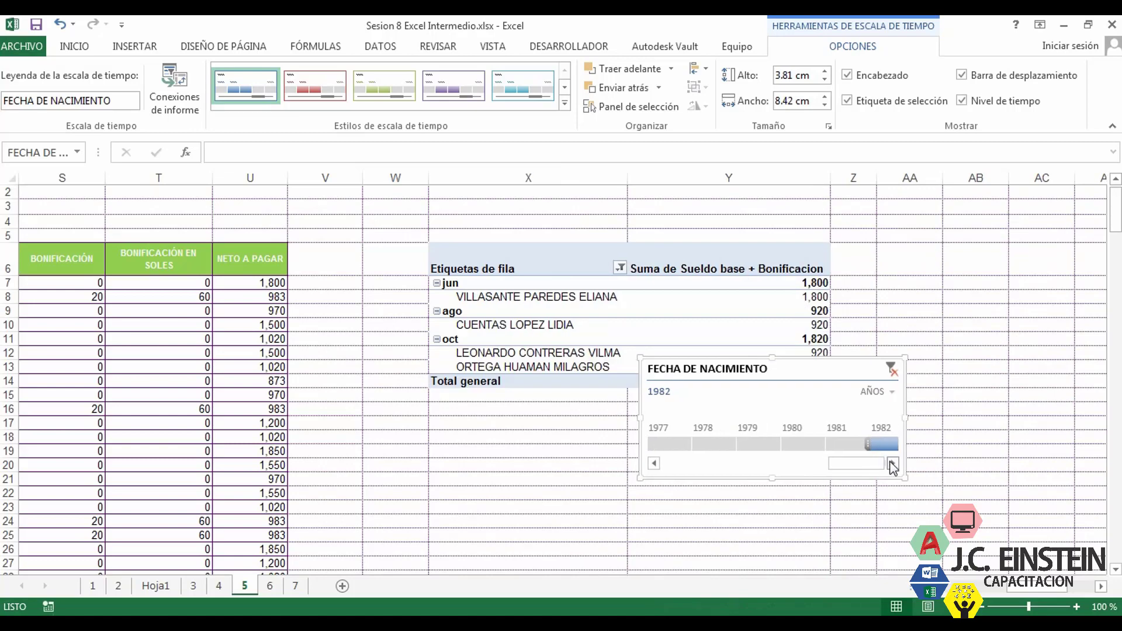
left_click(891, 367)
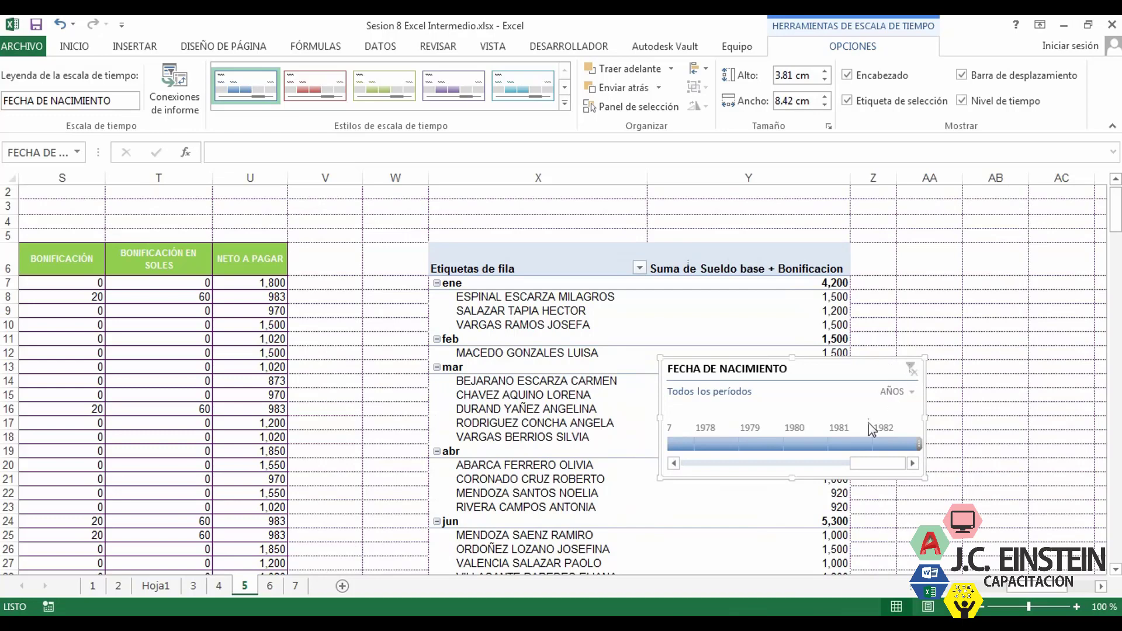
left_click(836, 445)
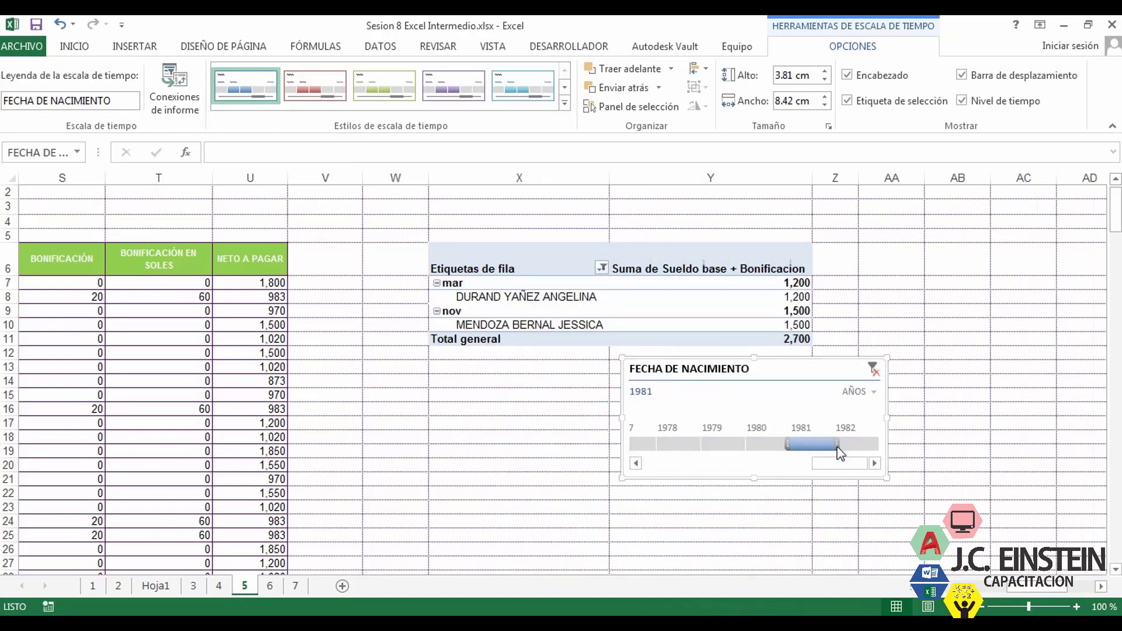
Clear the timeline filter so every month shows, and move the timeline higher on the sheet.
left_click(873, 368)
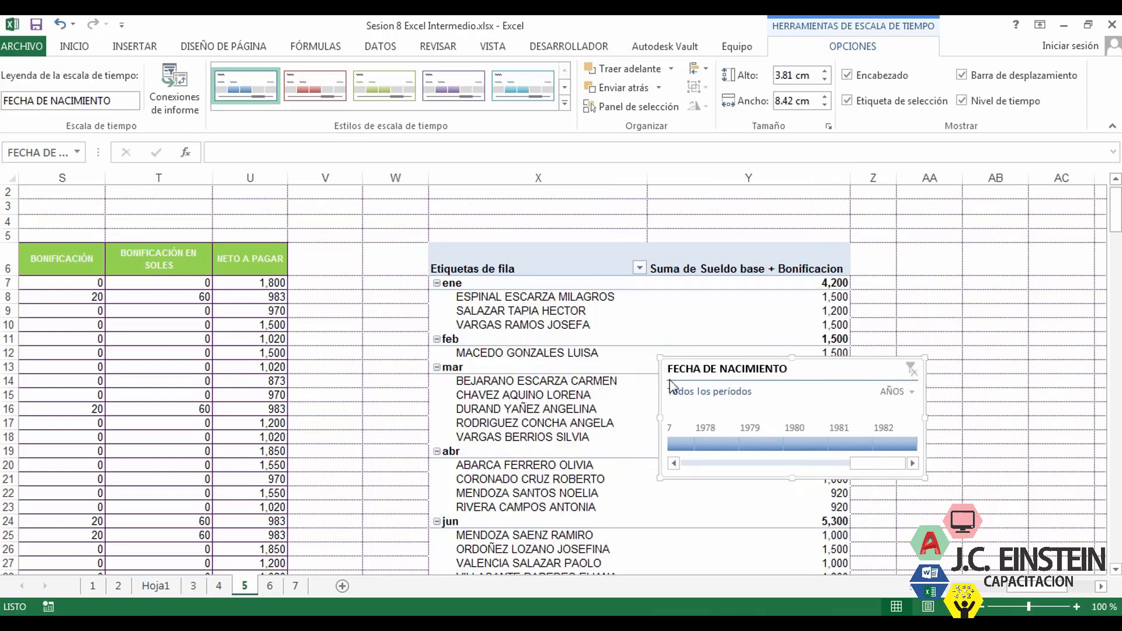
left_click_drag(769, 374, 913, 342)
right_click(912, 344)
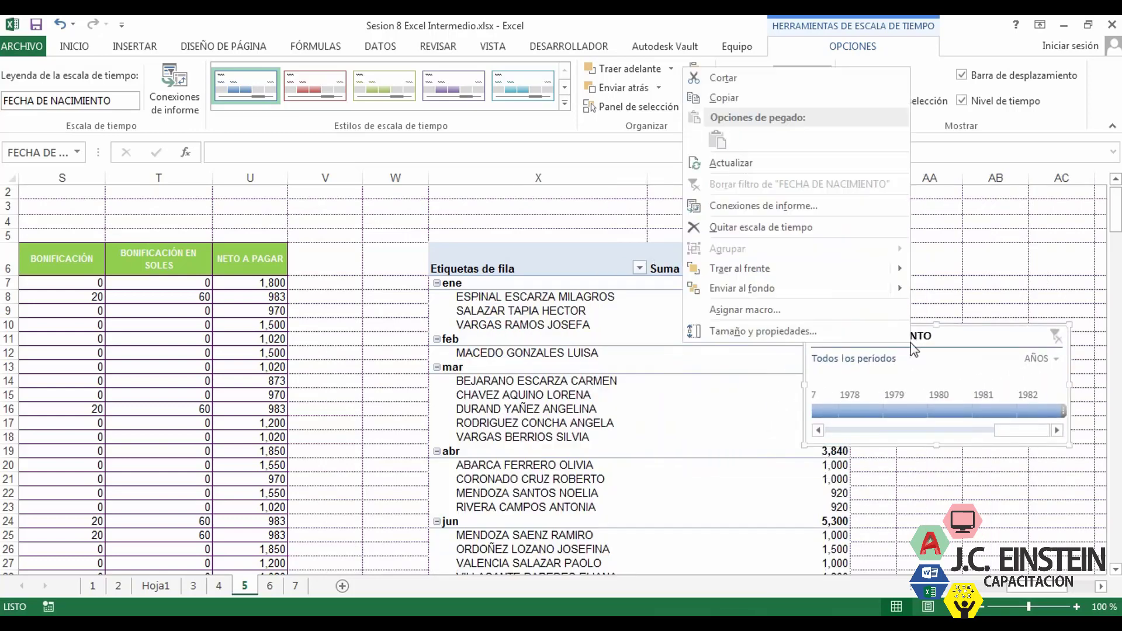
left_click(945, 342)
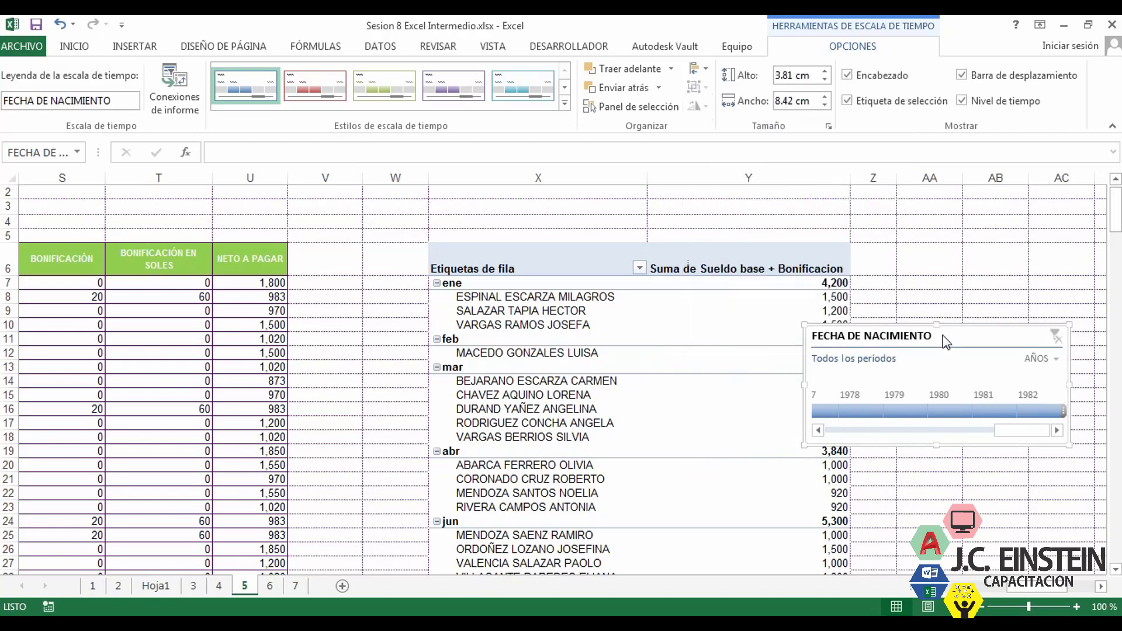
left_click_drag(939, 338, 845, 294)
right_click(845, 294)
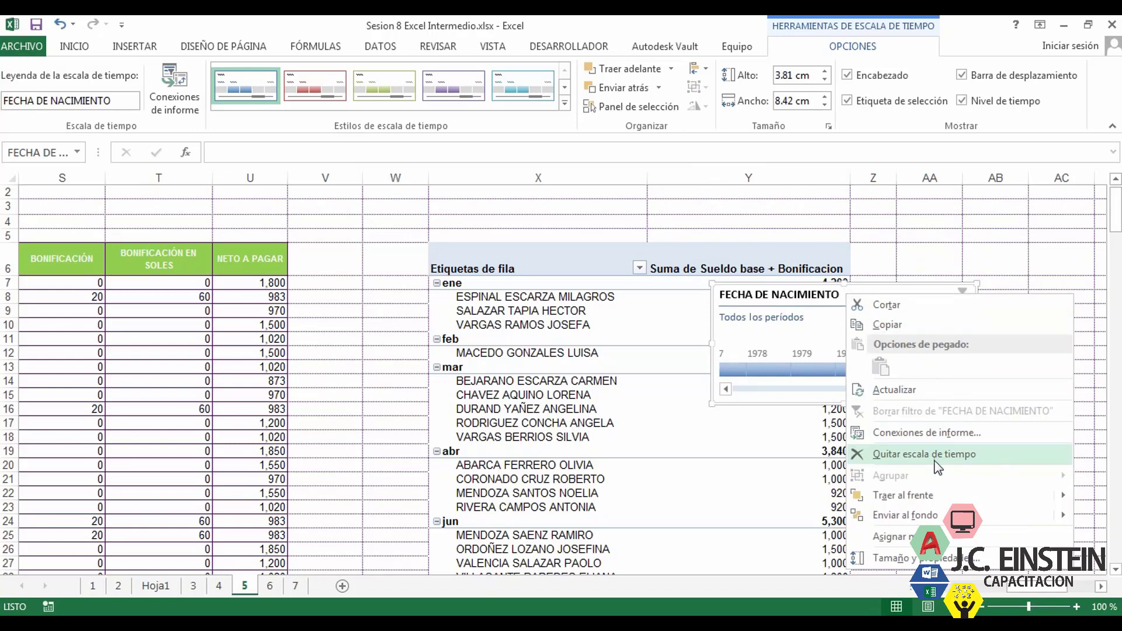
left_click(919, 515)
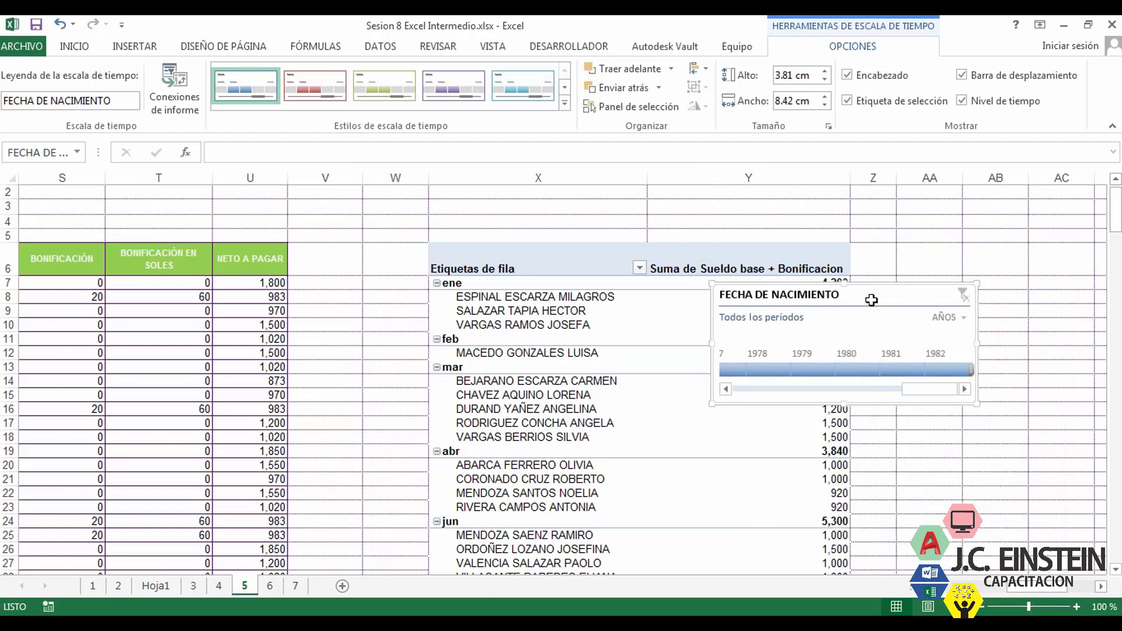
Drag the timeline beside the pivot values and delete it with Quitar escala de tiempo.
left_click_drag(874, 296, 311, 326)
right_click(312, 328)
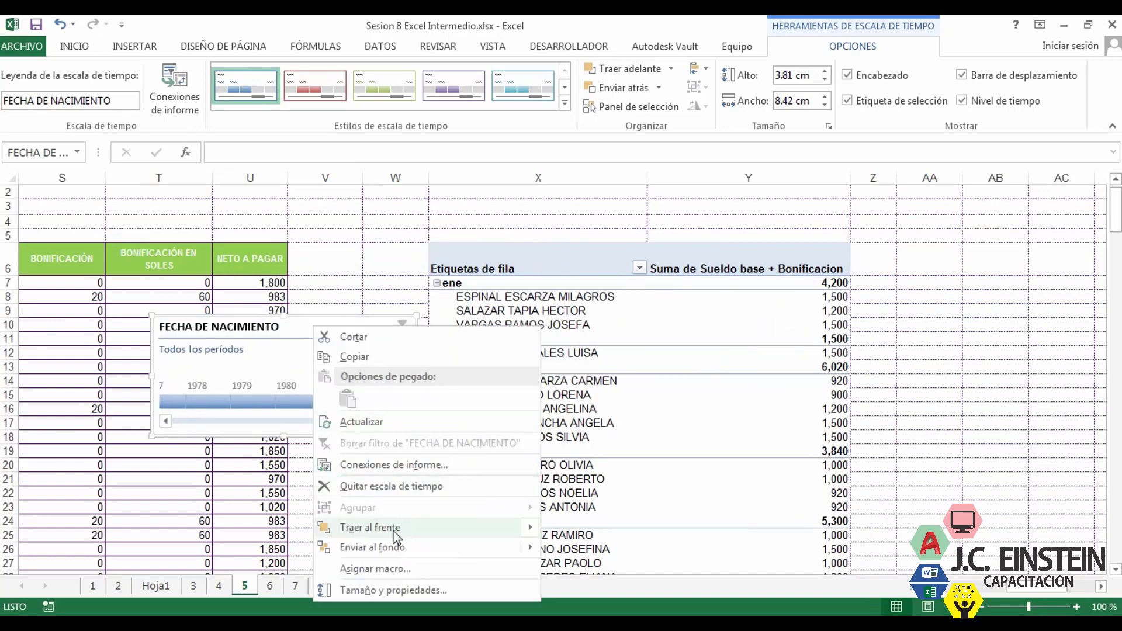
mouse_move(377, 543)
left_click(556, 545)
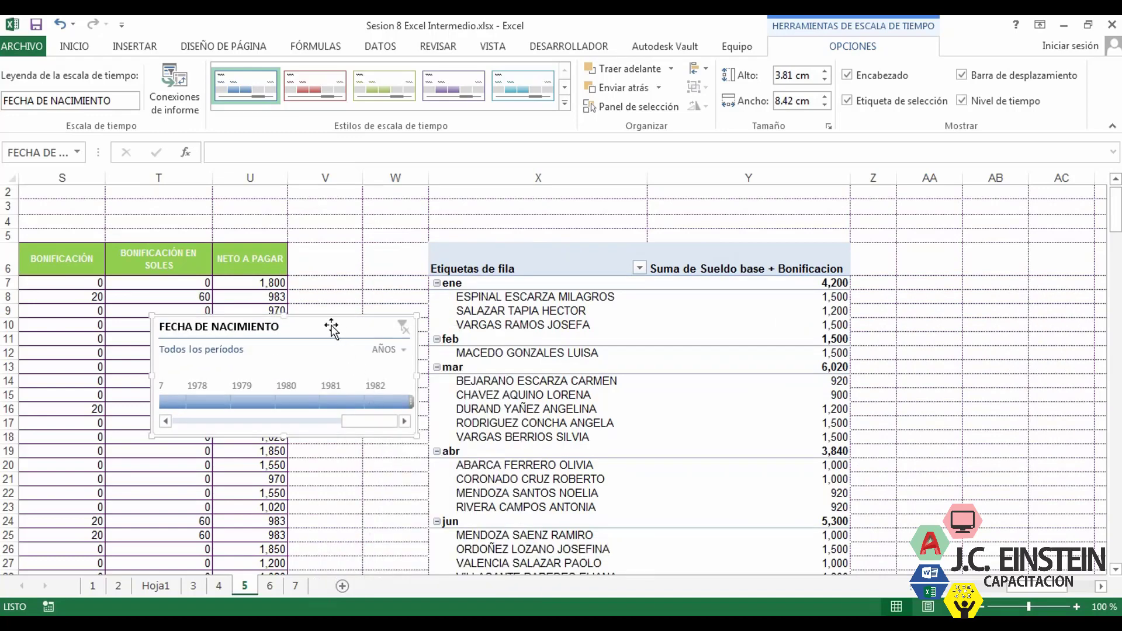
left_click_drag(319, 330, 940, 333)
right_click(940, 333)
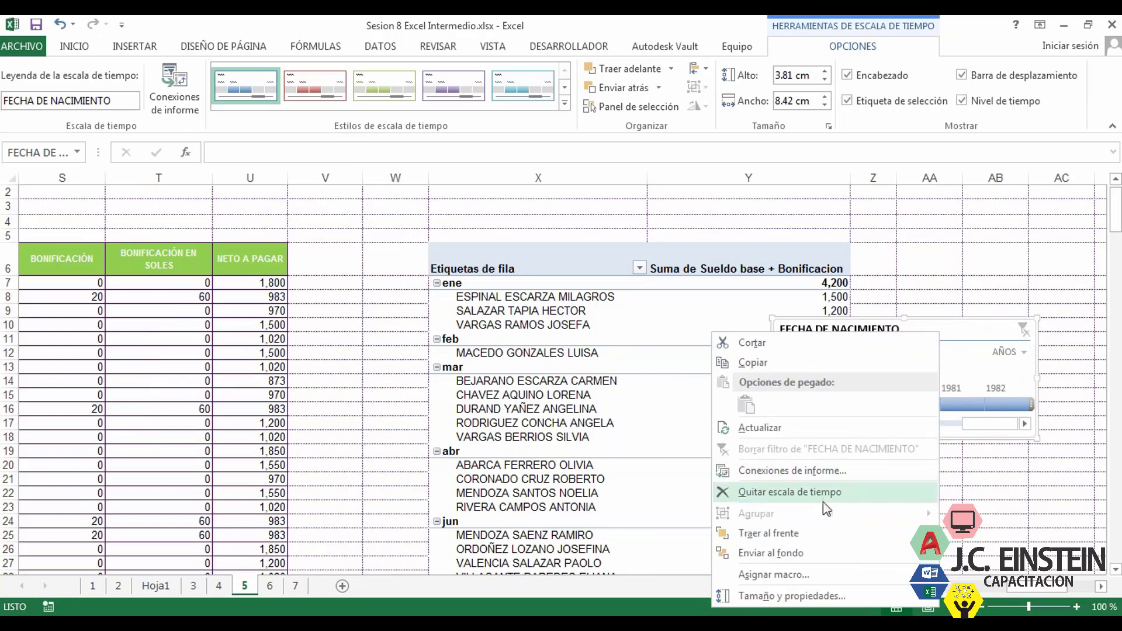
left_click(779, 494)
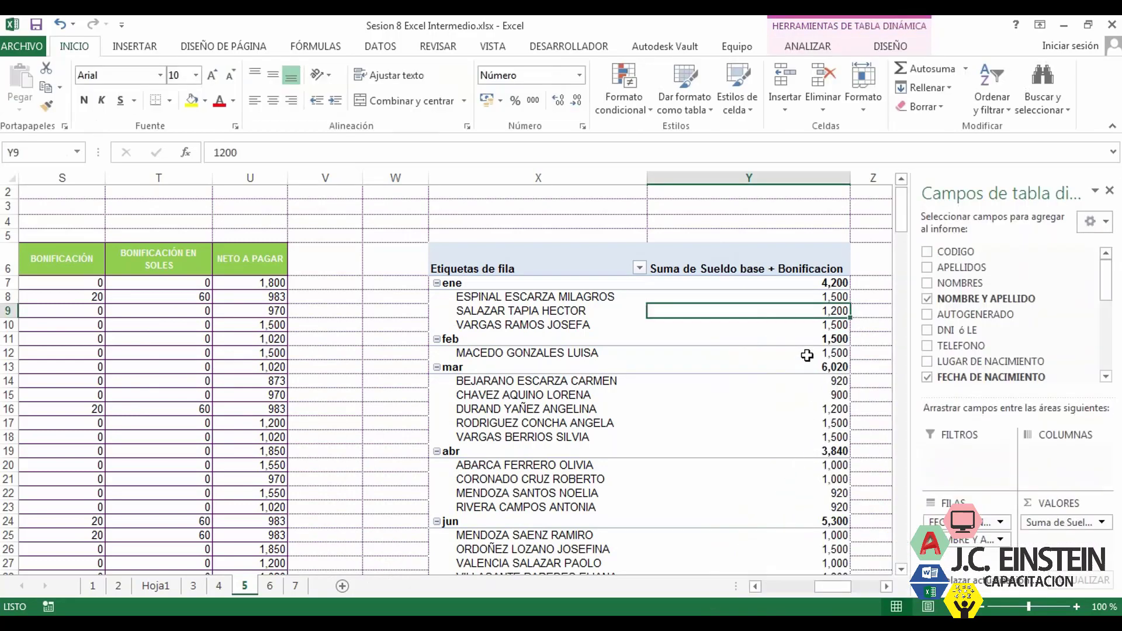
Select pivot row labels, show the DISEÑO styles, and select salary values Y7:Y58 down to 49,860.
mouse_move(807, 355)
left_click(796, 52)
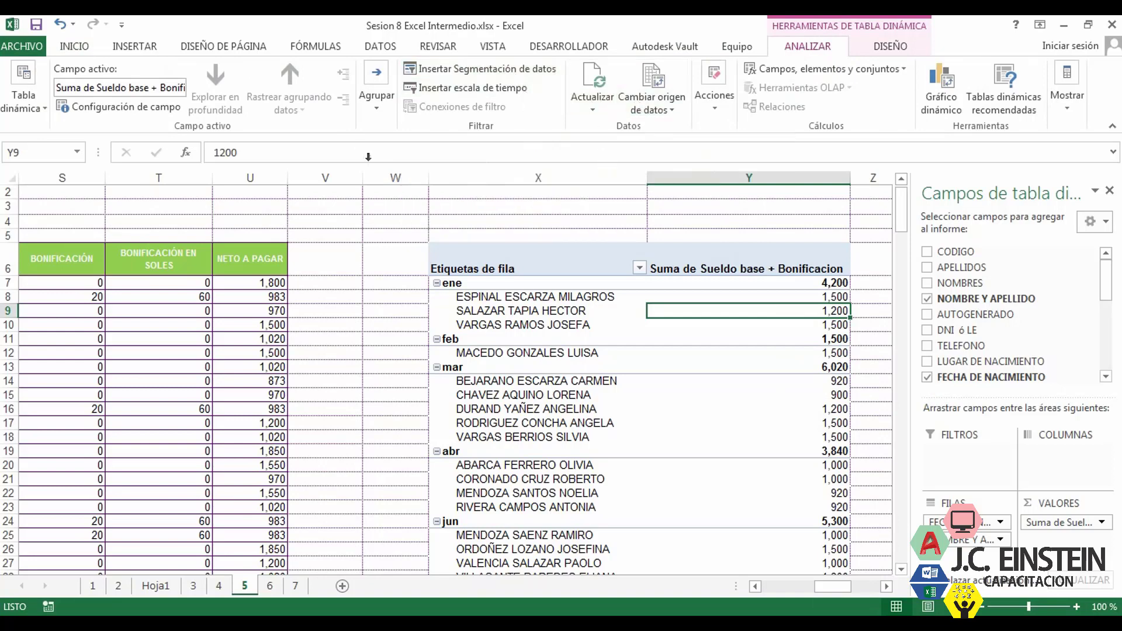
left_click(527, 298)
left_click(640, 323)
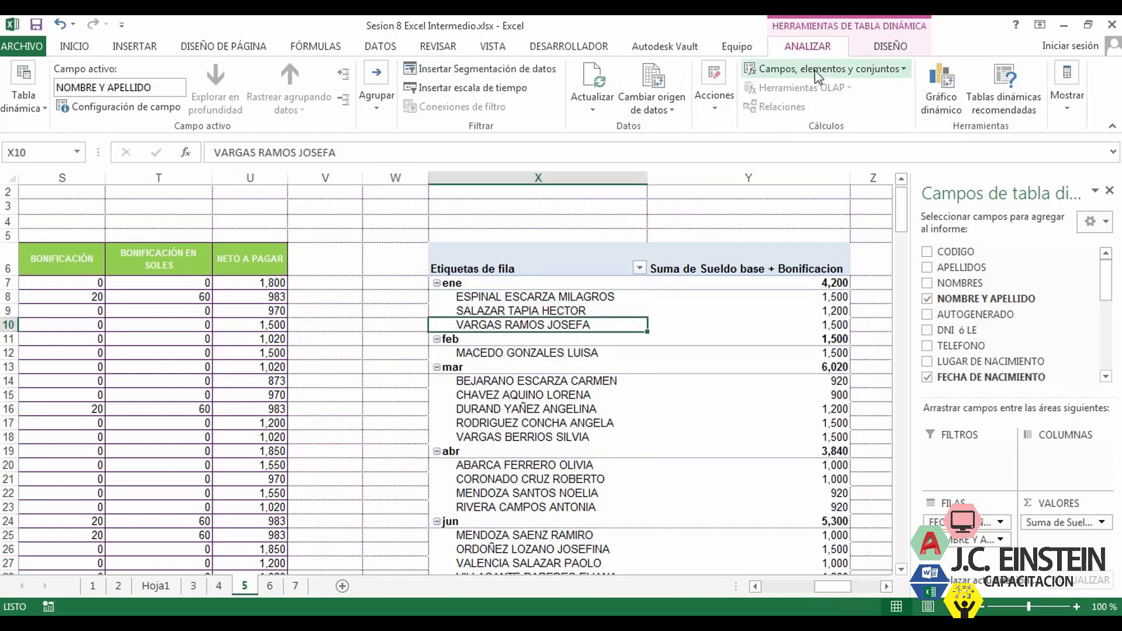
left_click(889, 48)
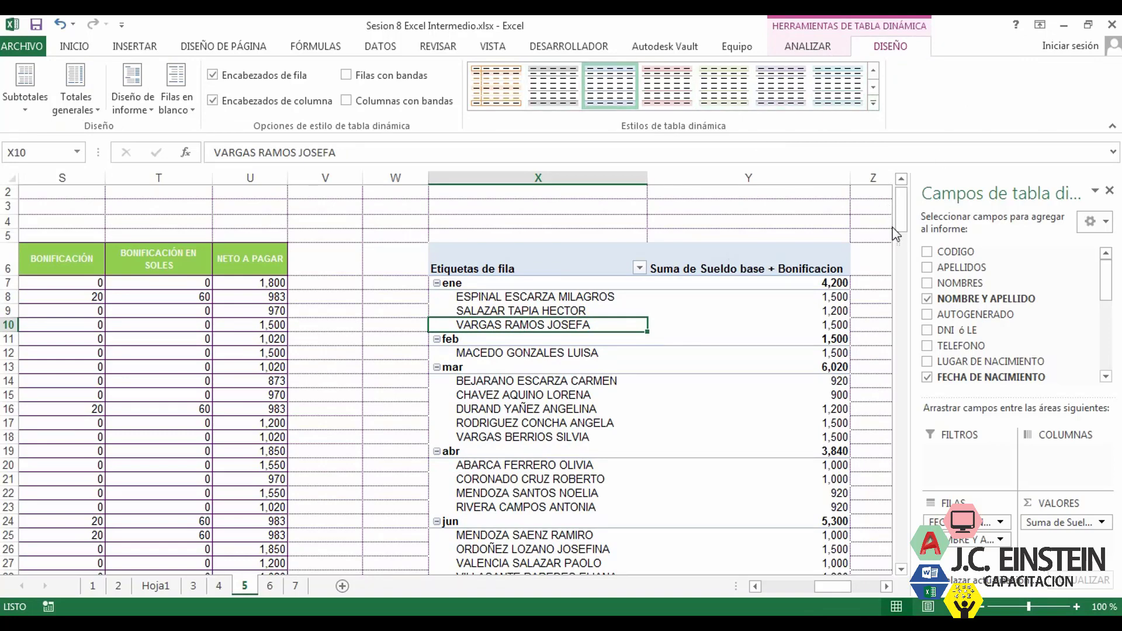
left_click_drag(809, 289, 781, 534)
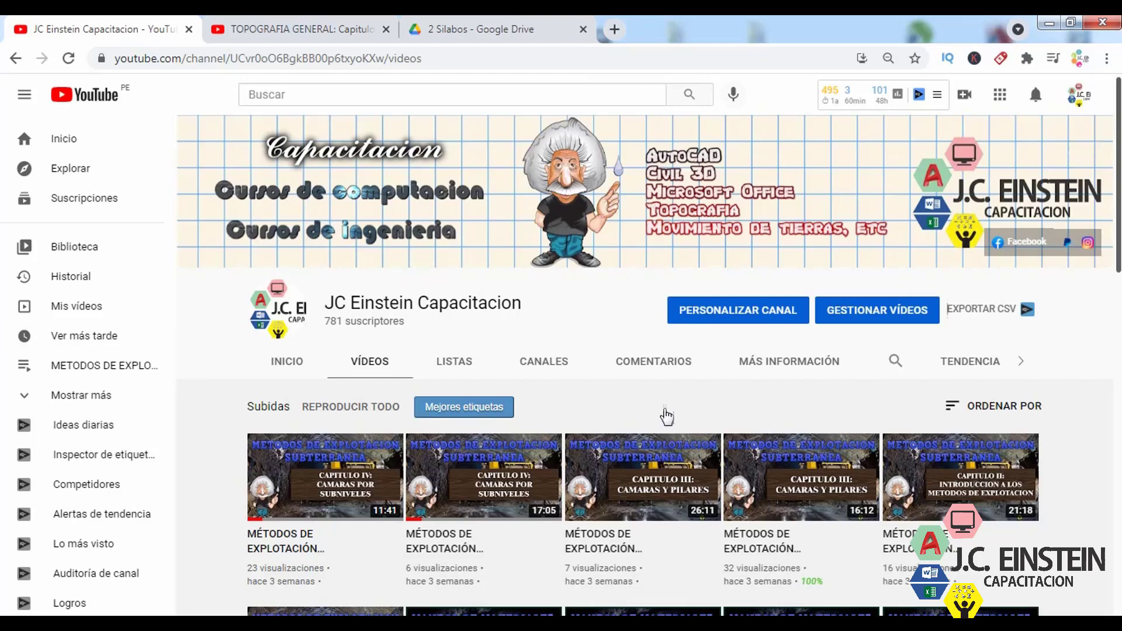
Switch to the TOPOGRAFIA GENERAL Capitulo 1 video and scroll down to its description.
left_click(319, 26)
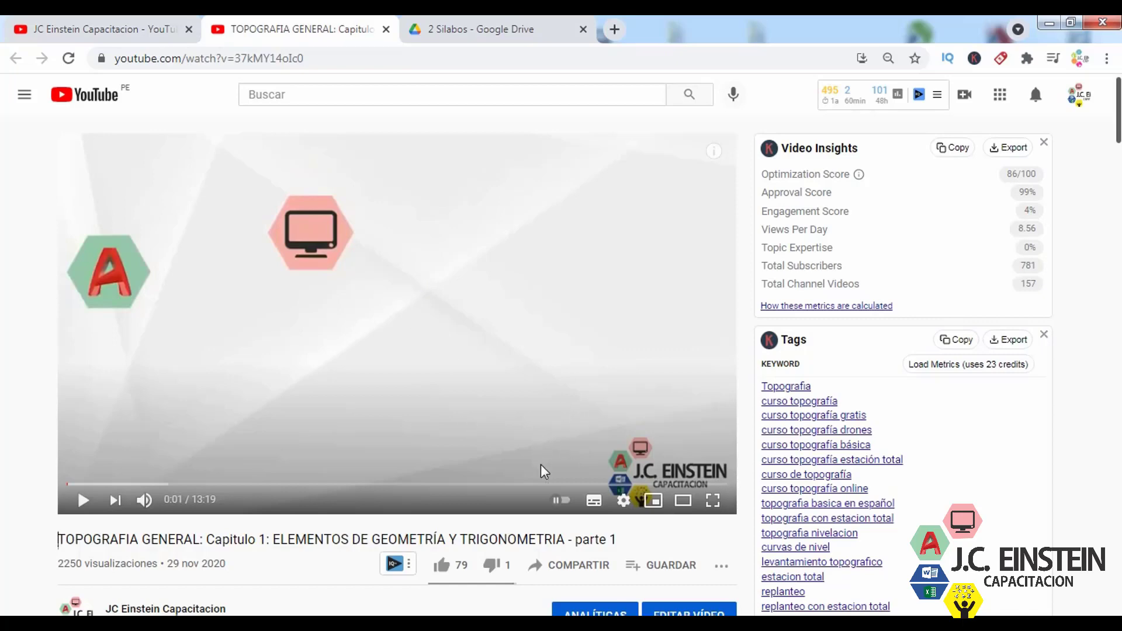
scroll(583, 474, "down", 3)
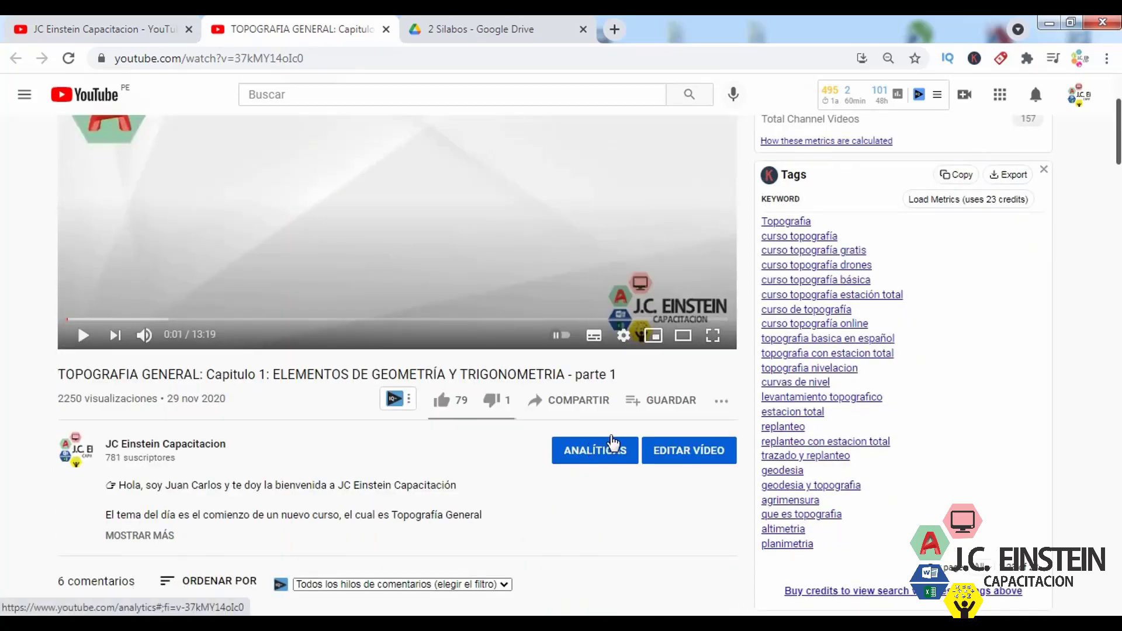